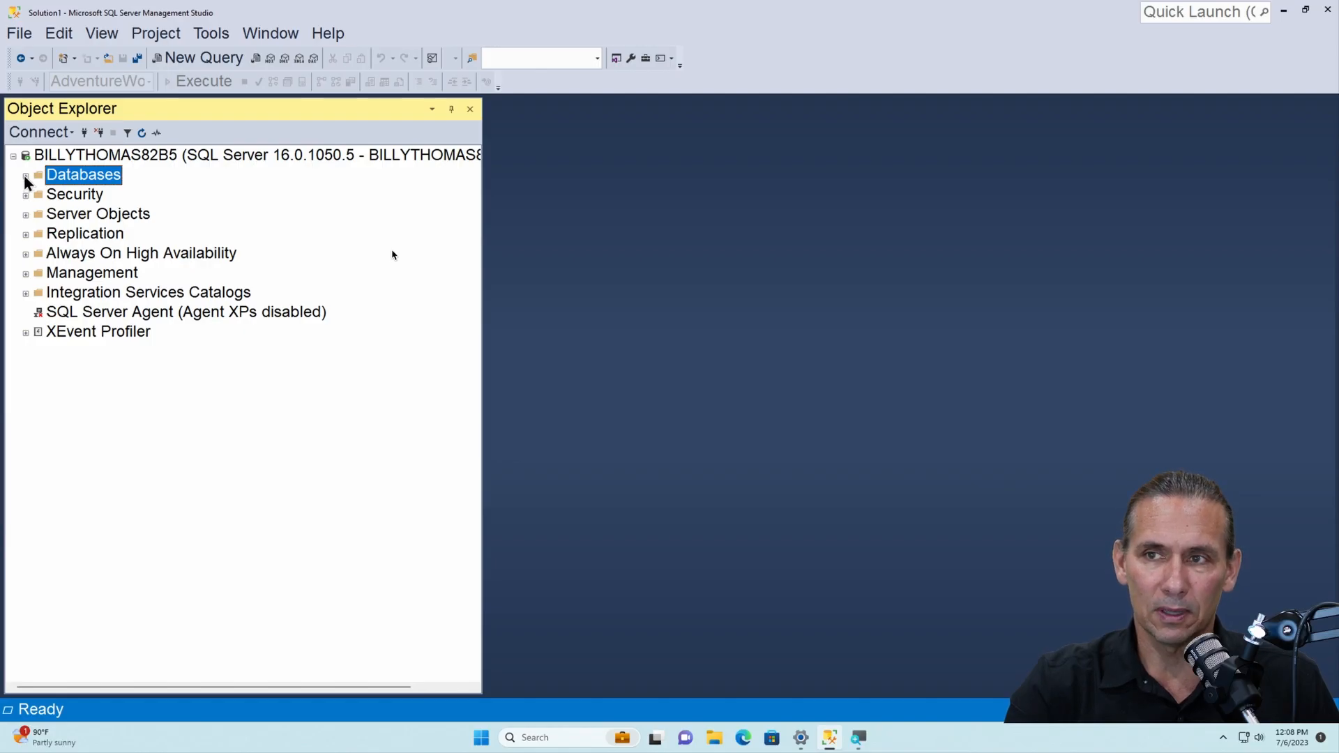
Step: Expand the AdventureWorks2022 database down to its list of tables
{"action": "left_click", "coordinate": [25, 177]}
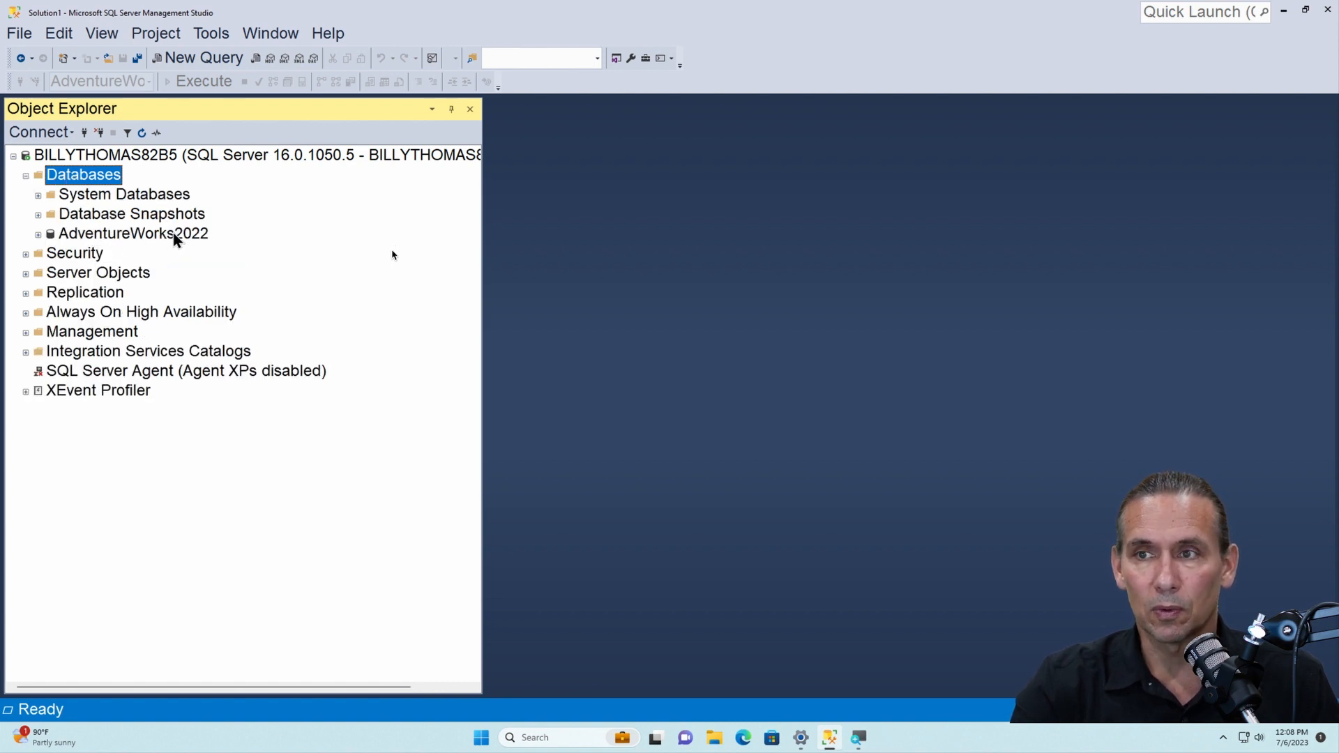
{"action": "left_click", "coordinate": [38, 234]}
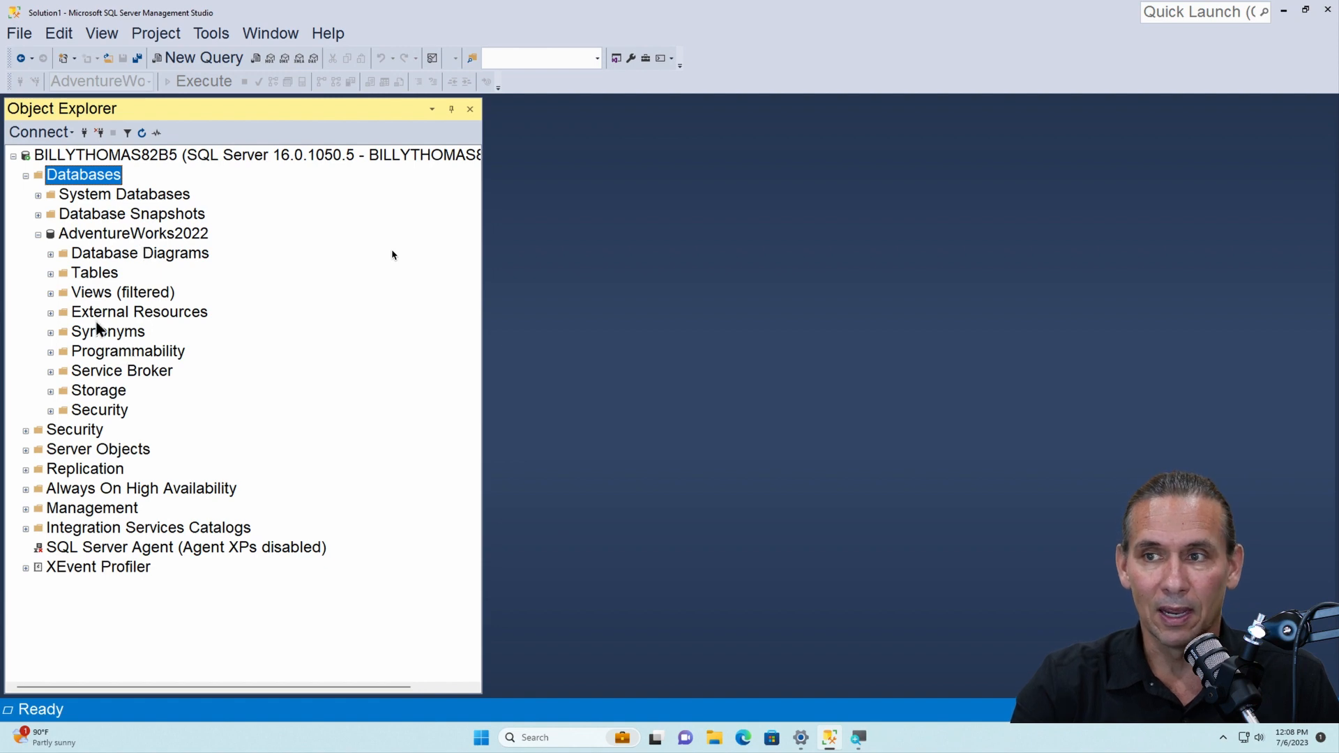
{"action": "left_click", "coordinate": [97, 277]}
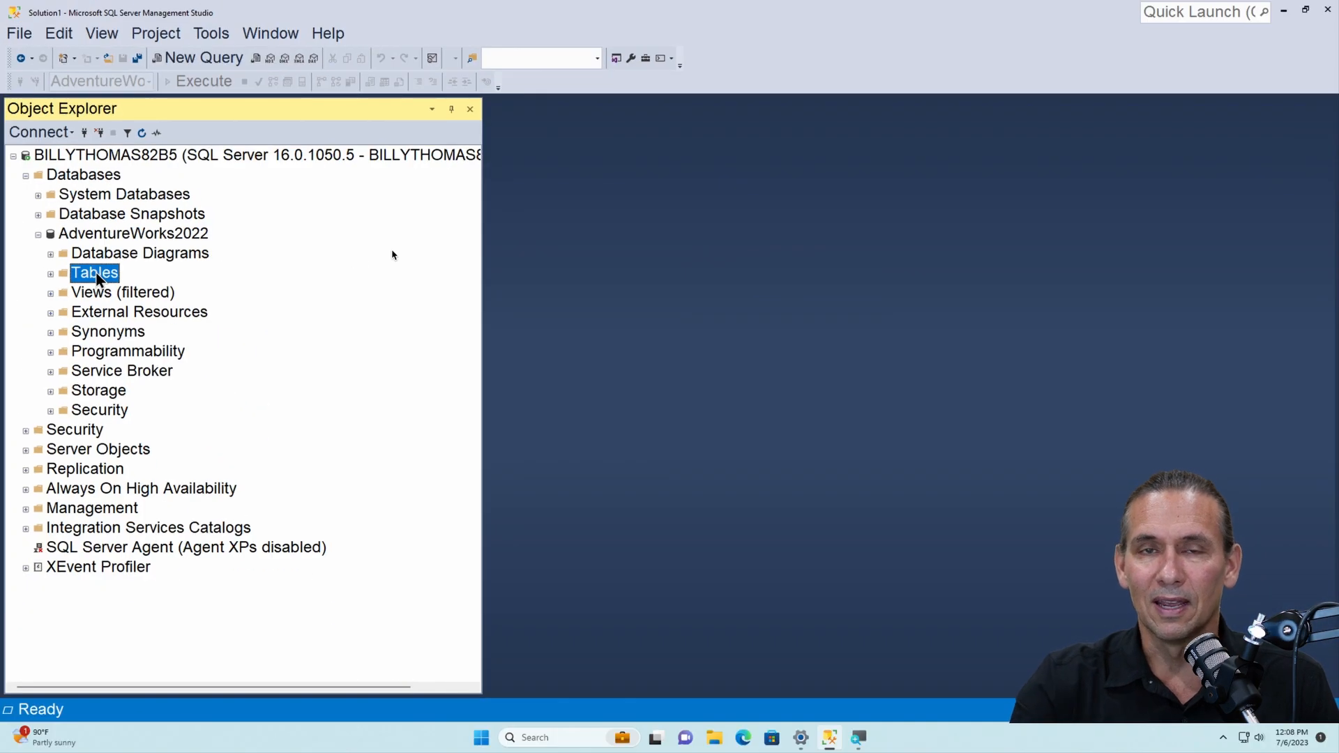
{"action": "left_click", "coordinate": [51, 274]}
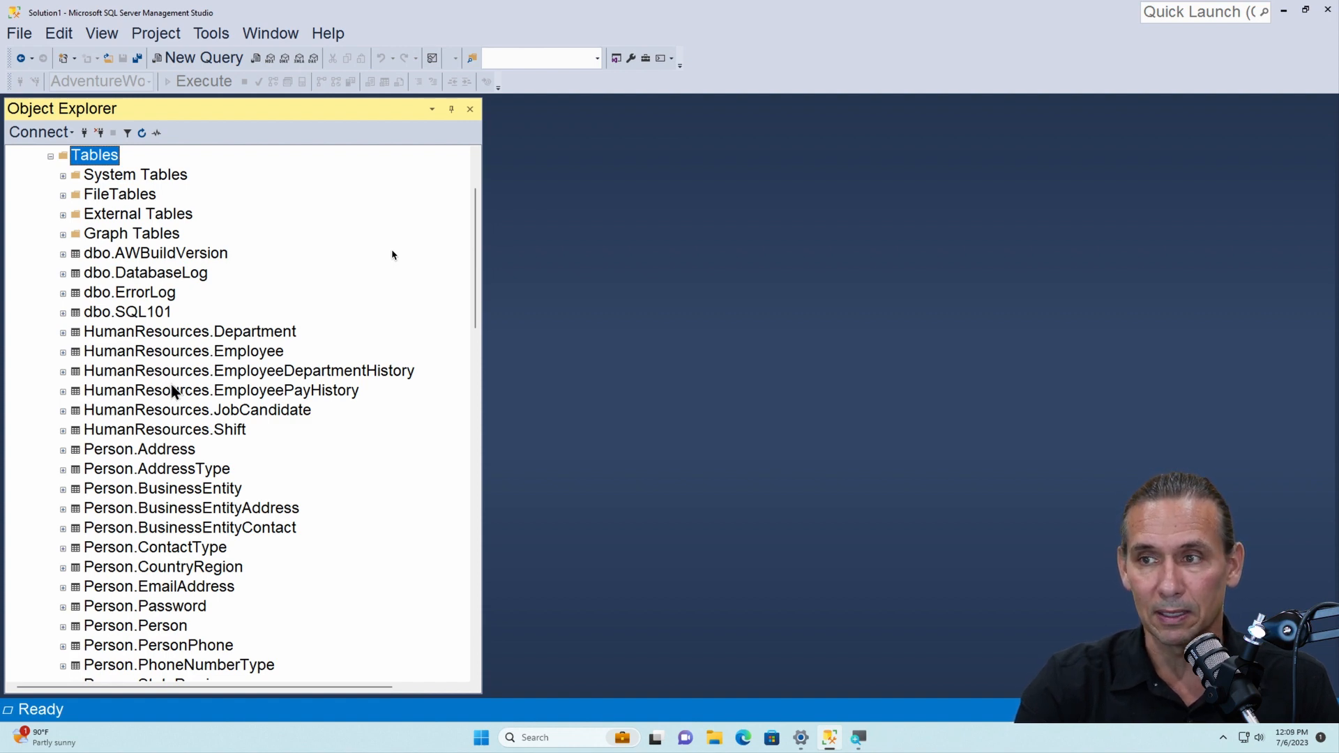
Step: Look through the AdventureWorks2022 tables, from the dbo and HumanResources schemas to Person, Production, Purchasing and Sales
{"action": "scroll", "coordinate": [174, 392], "scroll_direction": "down", "scroll_amount": 6}
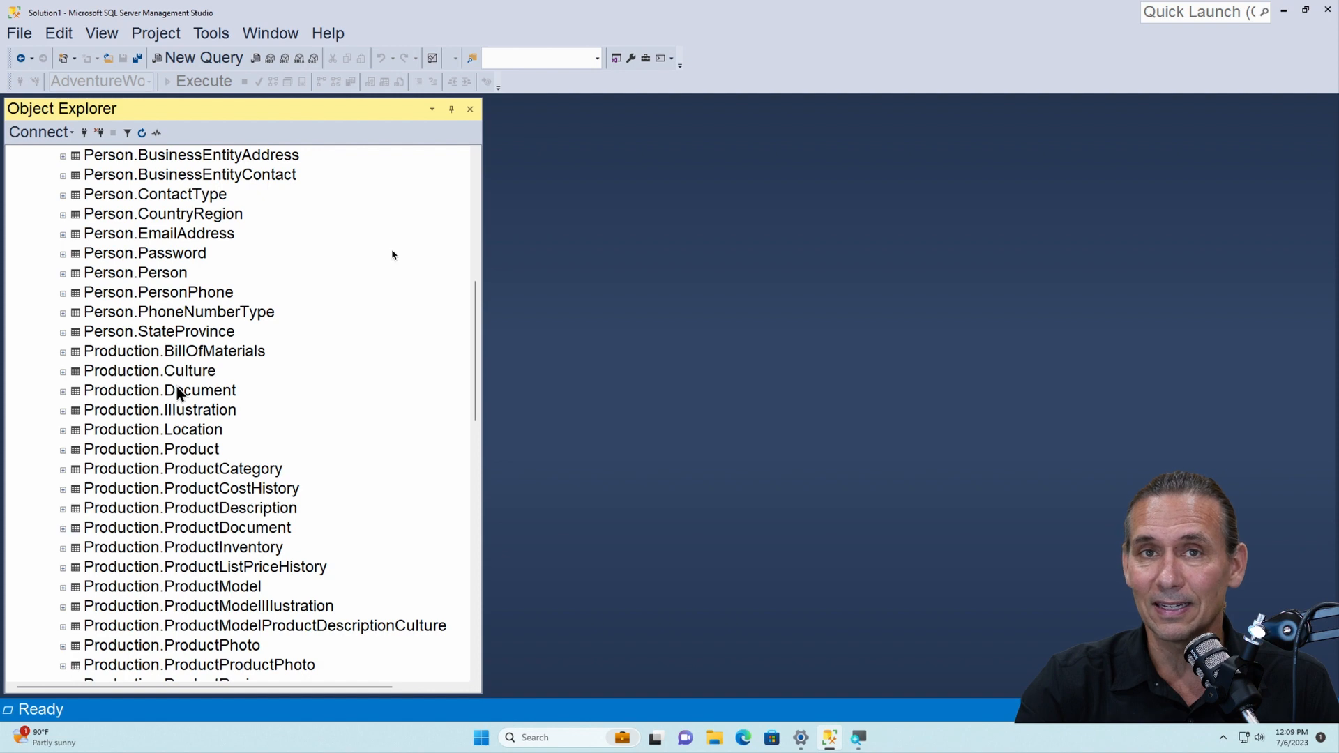
{"action": "scroll", "coordinate": [185, 390], "scroll_direction": "down", "scroll_amount": 6}
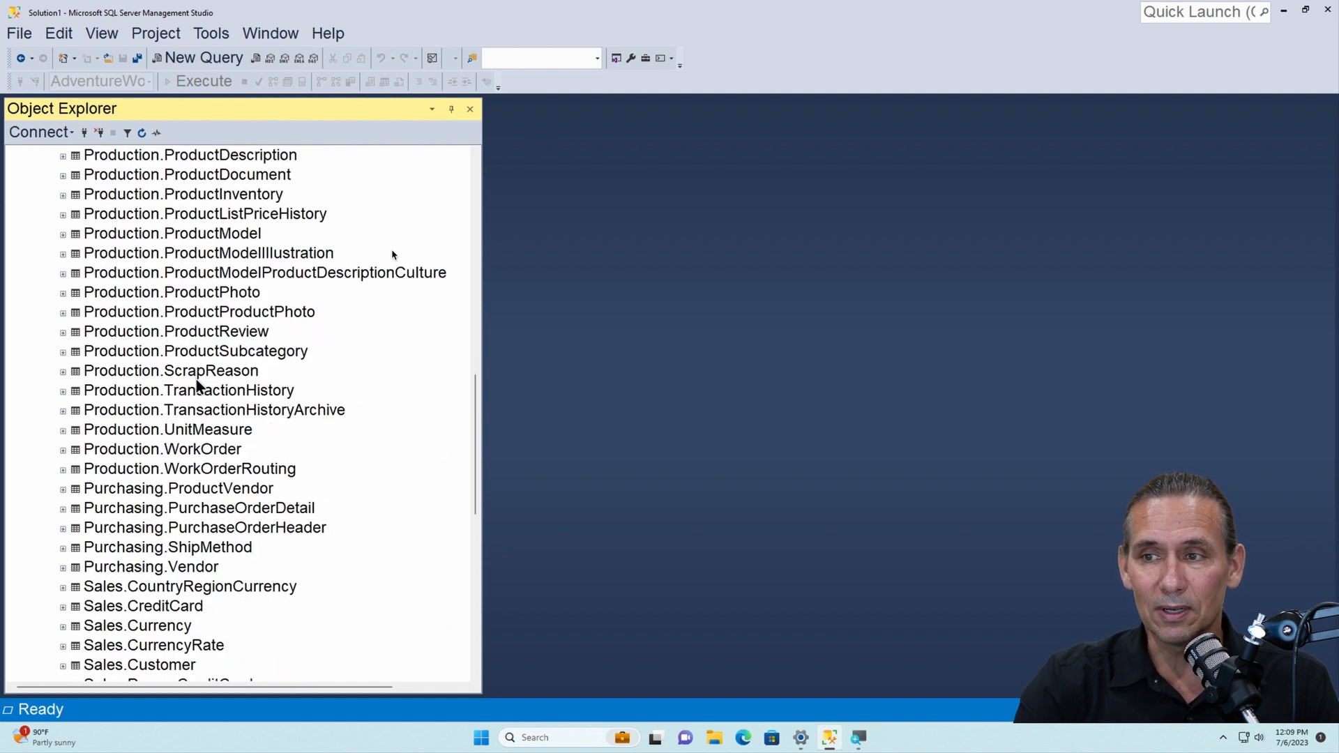
{"action": "scroll", "coordinate": [199, 398], "scroll_direction": "up", "scroll_amount": 6}
{"action": "scroll", "coordinate": [201, 399], "scroll_direction": "up", "scroll_amount": 8}
{"action": "scroll", "coordinate": [200, 402], "scroll_direction": "down", "scroll_amount": 4}
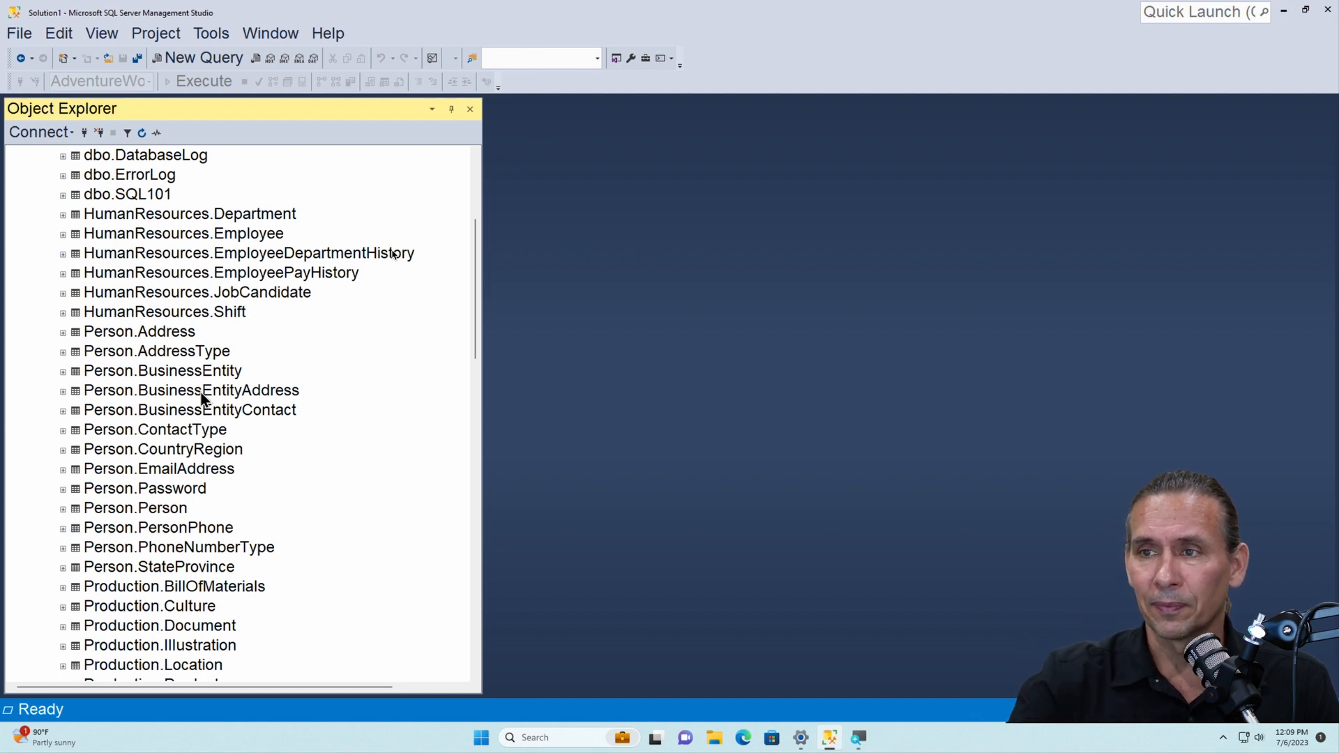
{"action": "scroll", "coordinate": [223, 408], "scroll_direction": "down", "scroll_amount": 1}
{"action": "scroll", "coordinate": [223, 408], "scroll_direction": "down", "scroll_amount": 2}
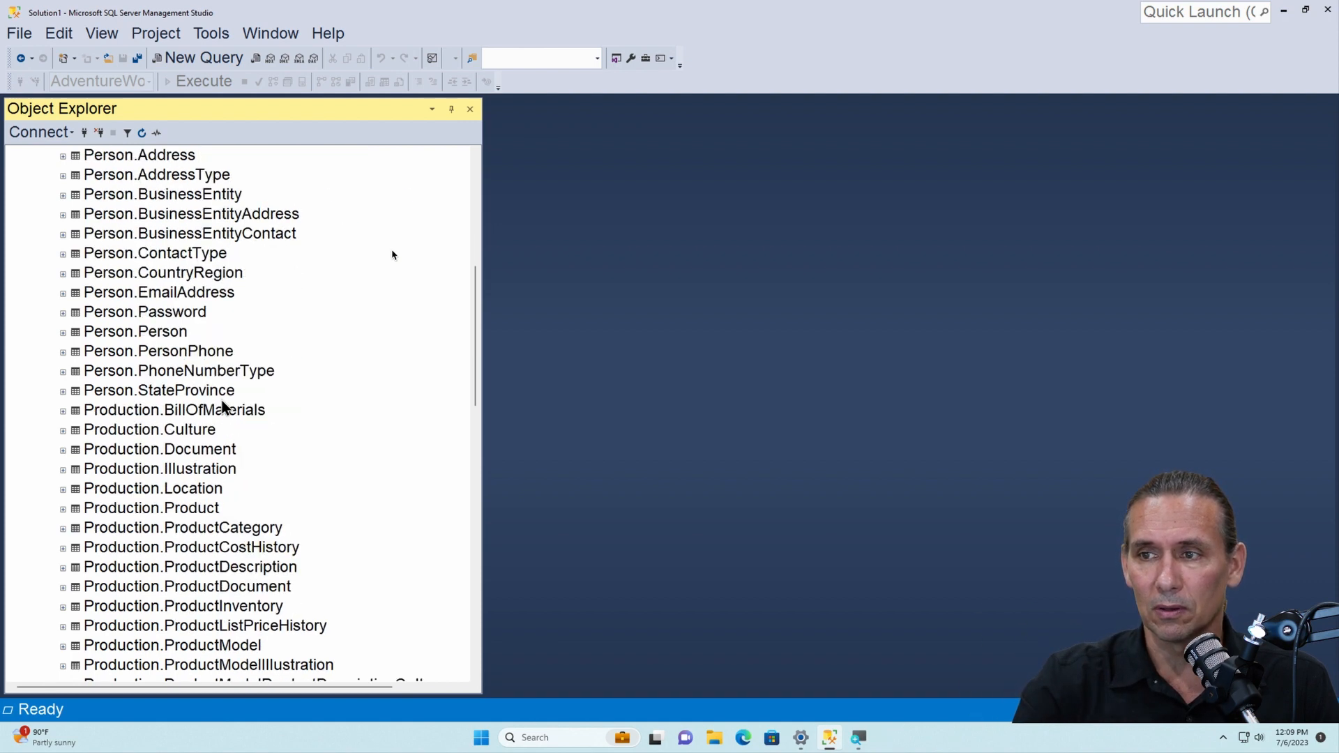
{"action": "scroll", "coordinate": [219, 405], "scroll_direction": "up", "scroll_amount": 4}
{"action": "scroll", "coordinate": [216, 397], "scroll_direction": "down", "scroll_amount": 4}
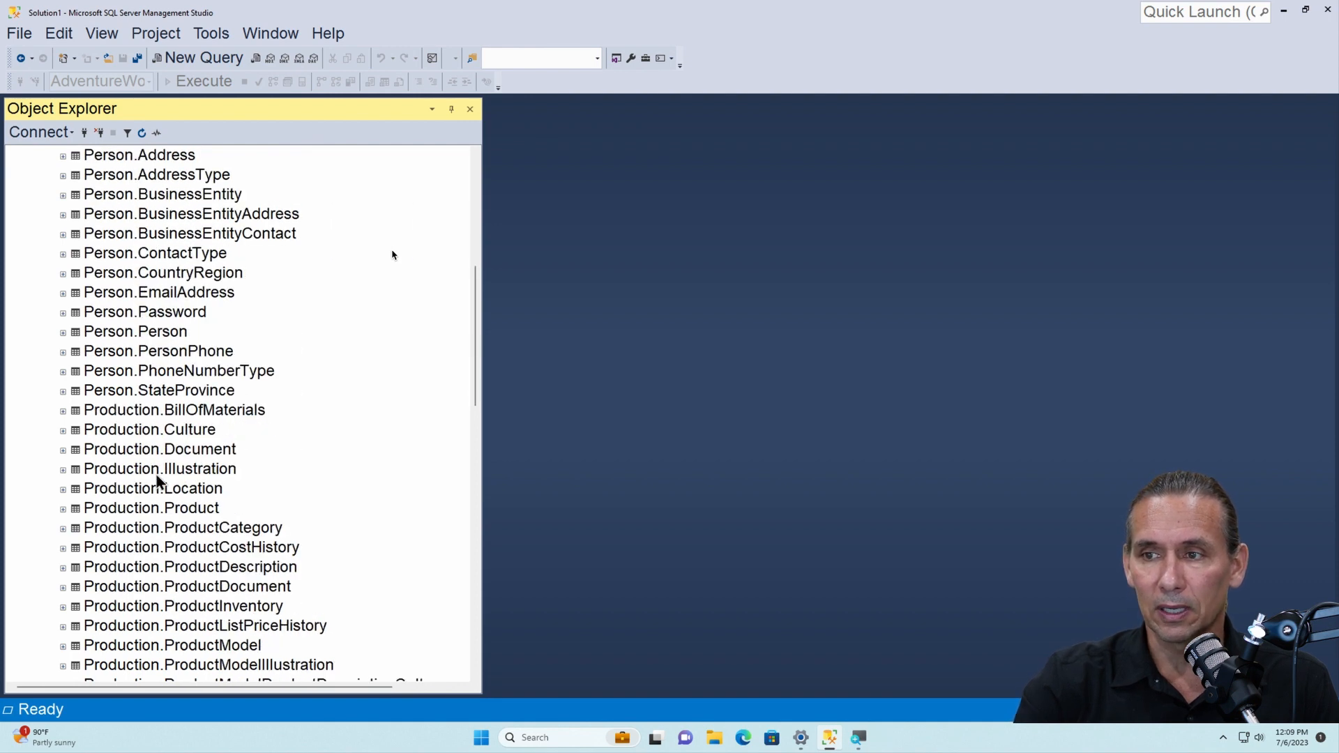
Step: Query the top 1000 rows of the Production.Product table
{"action": "left_click", "coordinate": [168, 510]}
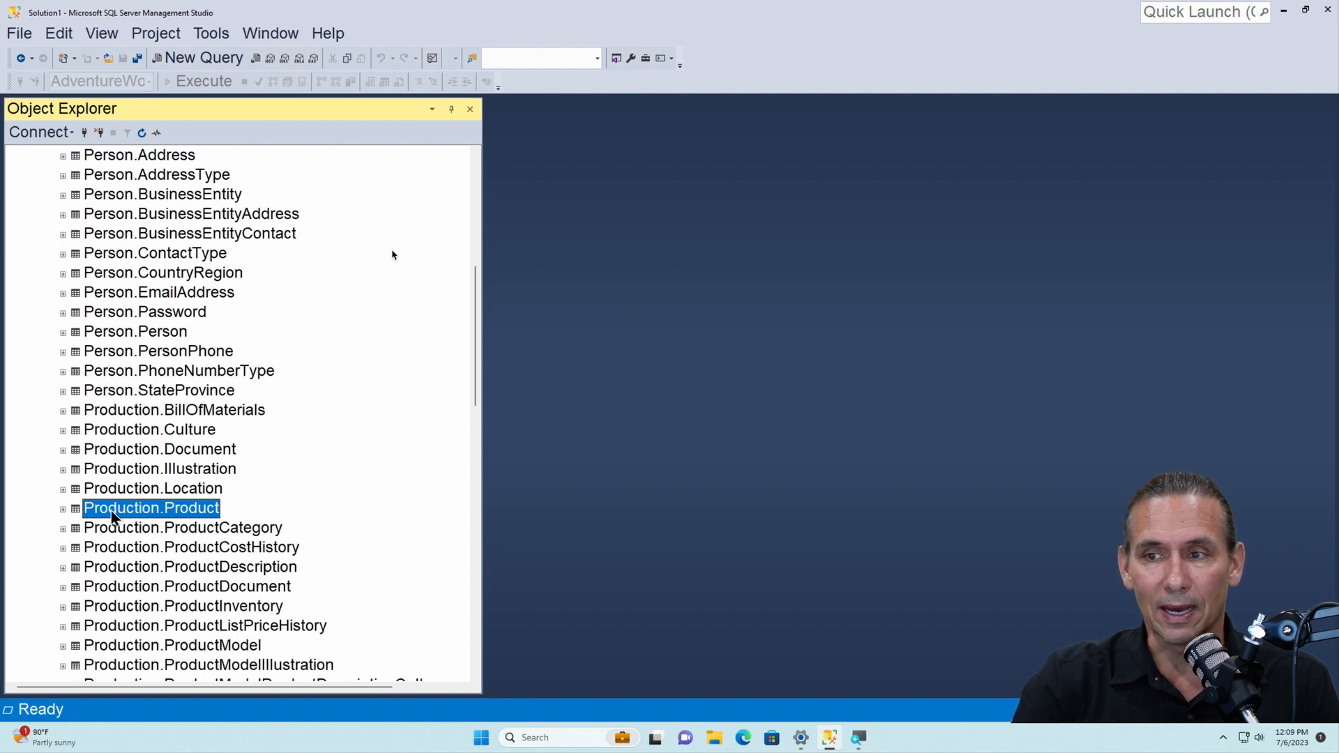
{"action": "right_click", "coordinate": [114, 514]}
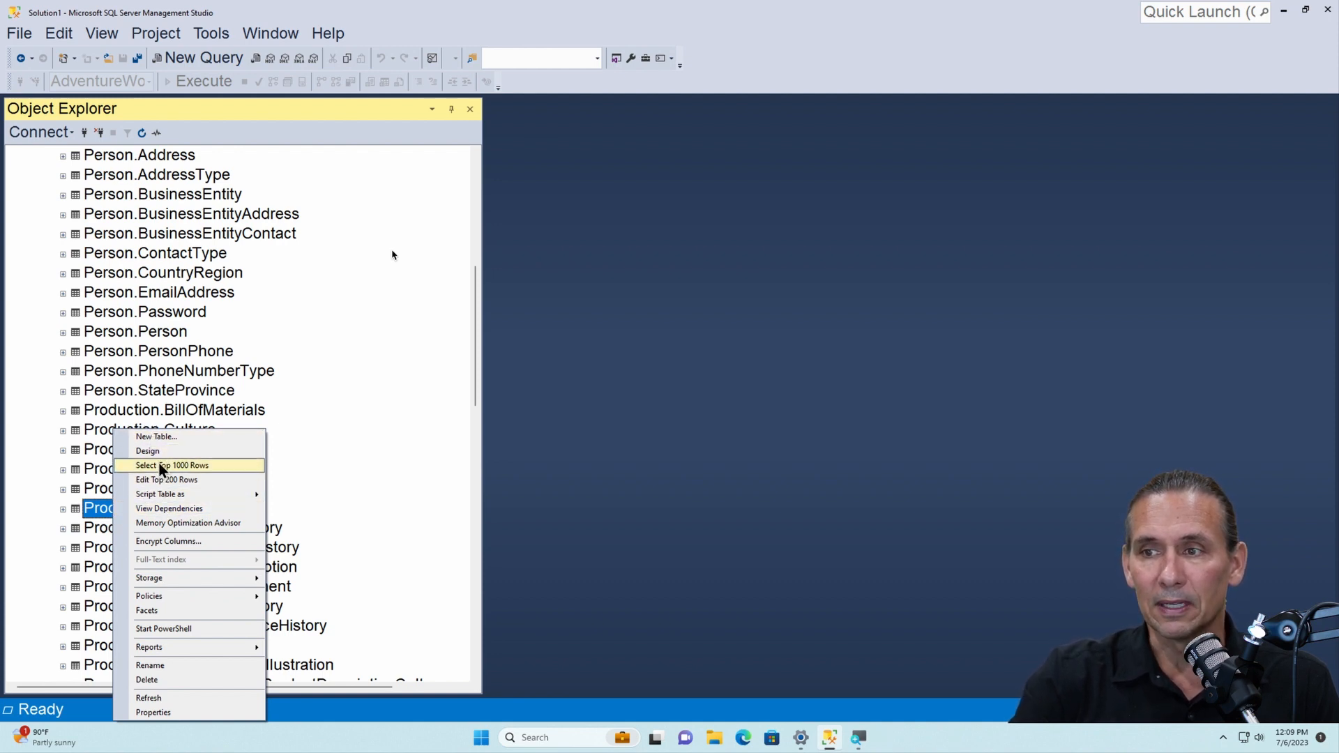
{"action": "left_click", "coordinate": [198, 469]}
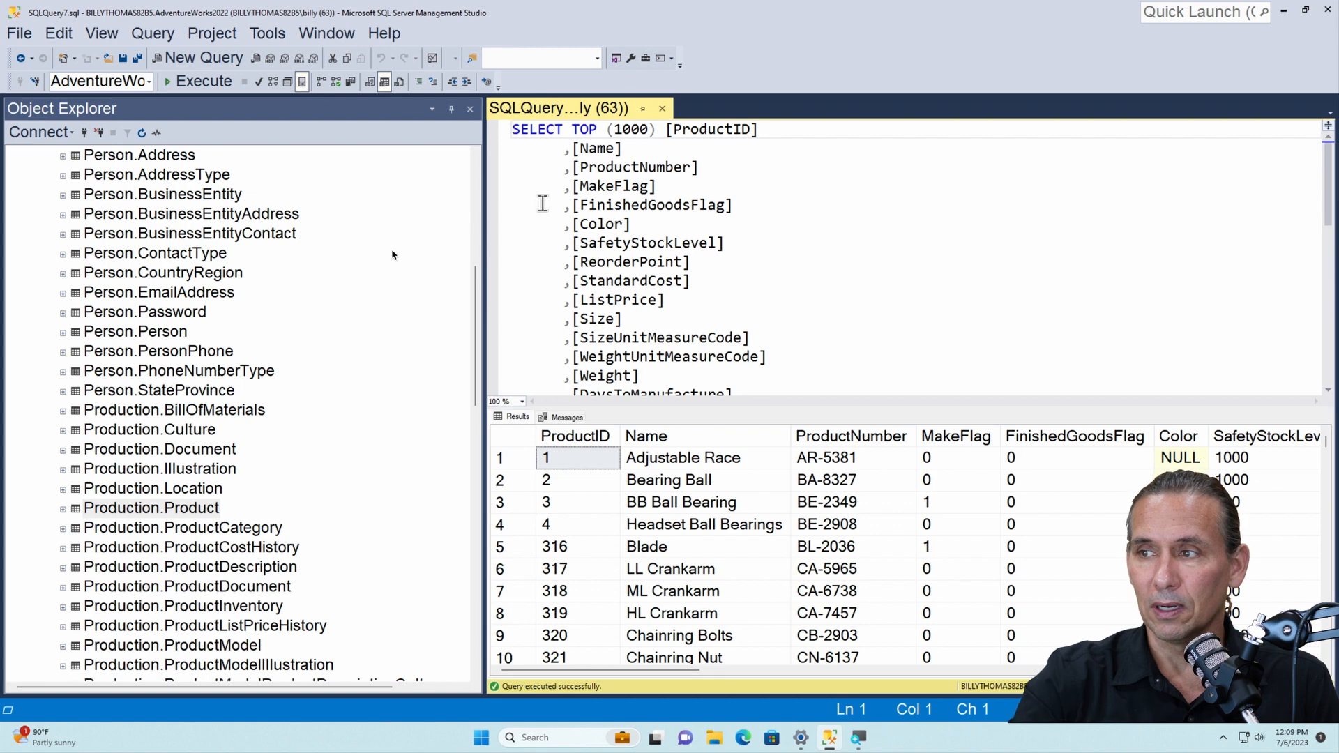
Step: Review the generated SELECT statement down to its FROM clause and enlarge the results grid
{"action": "scroll", "coordinate": [717, 218], "scroll_direction": "down", "scroll_amount": 6}
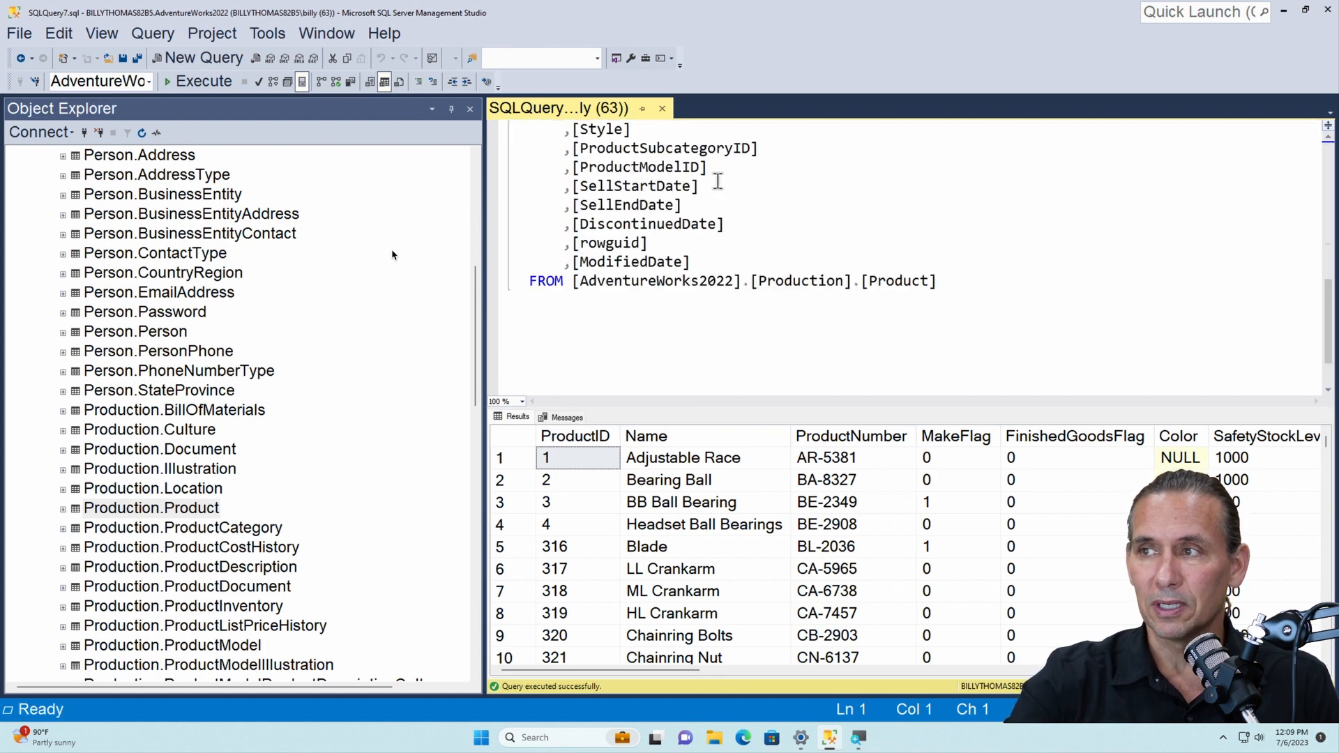
{"action": "scroll", "coordinate": [717, 181], "scroll_direction": "up", "scroll_amount": 6}
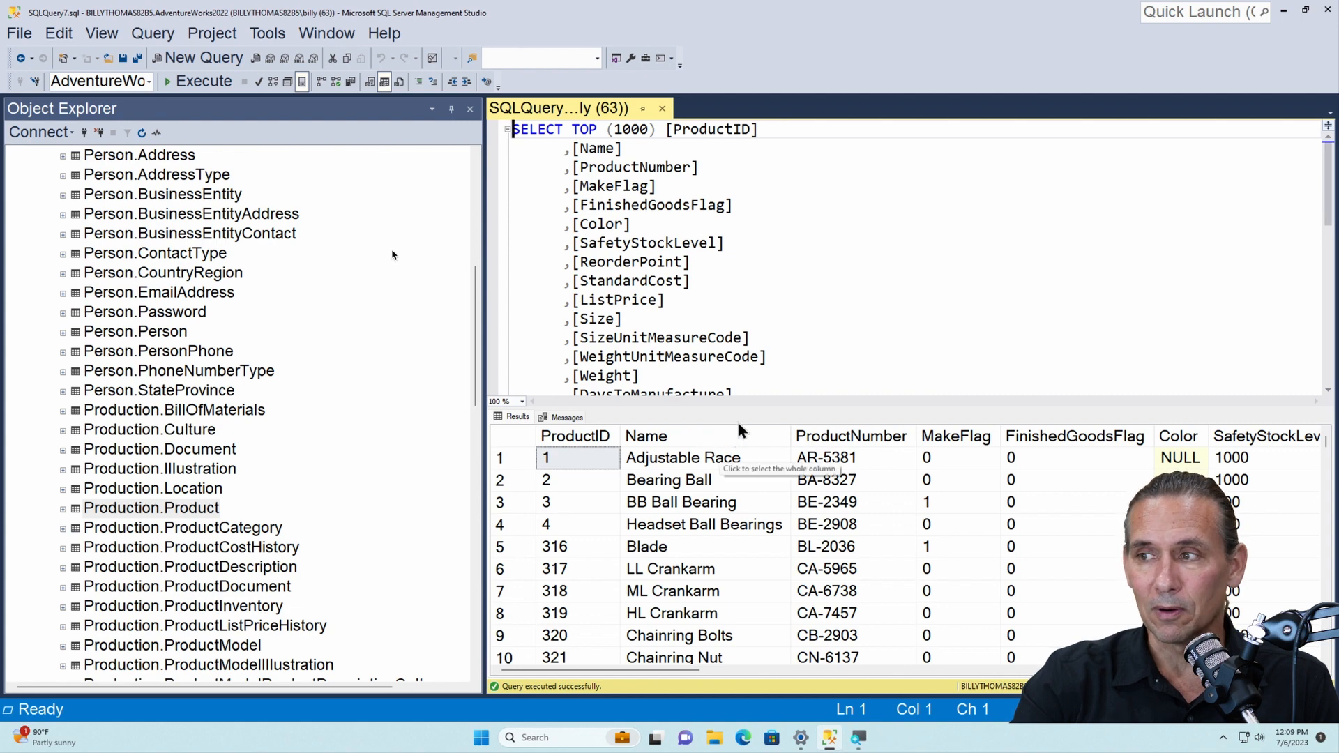
{"action": "left_click_drag", "start_coordinate": [766, 408], "coordinate": [765, 308]}
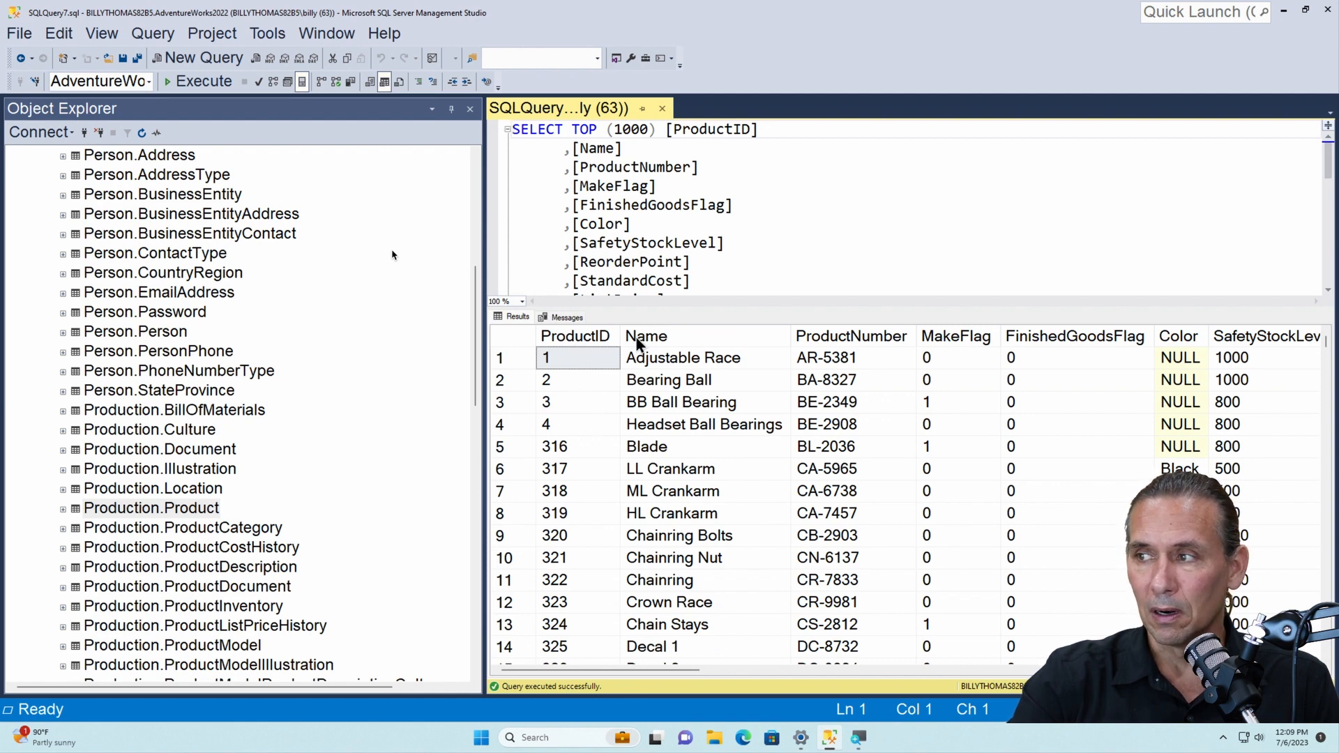
Step: Examine the returned product rows down to the last record and return to the first
{"action": "scroll", "coordinate": [645, 572], "scroll_direction": "down", "scroll_amount": 2}
{"action": "scroll", "coordinate": [645, 558], "scroll_direction": "down", "scroll_amount": 20}
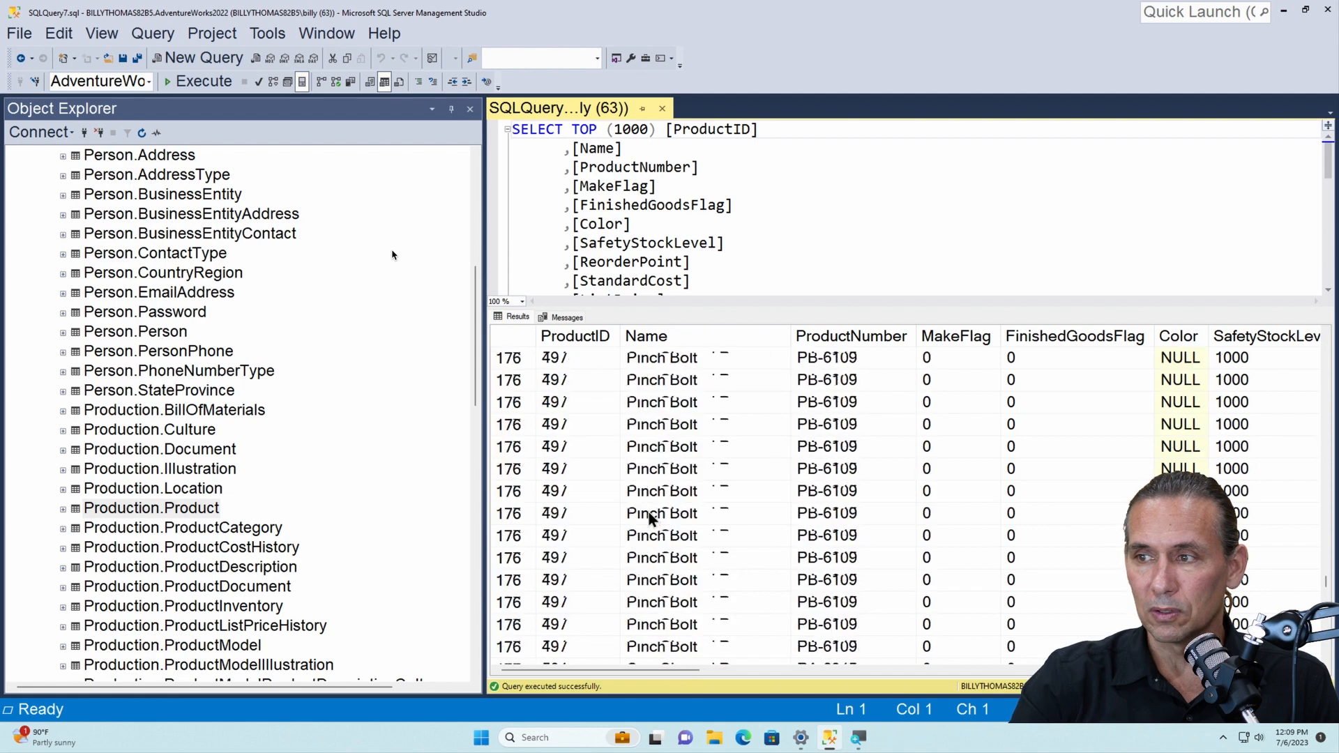
{"action": "left_click", "coordinate": [507, 650]}
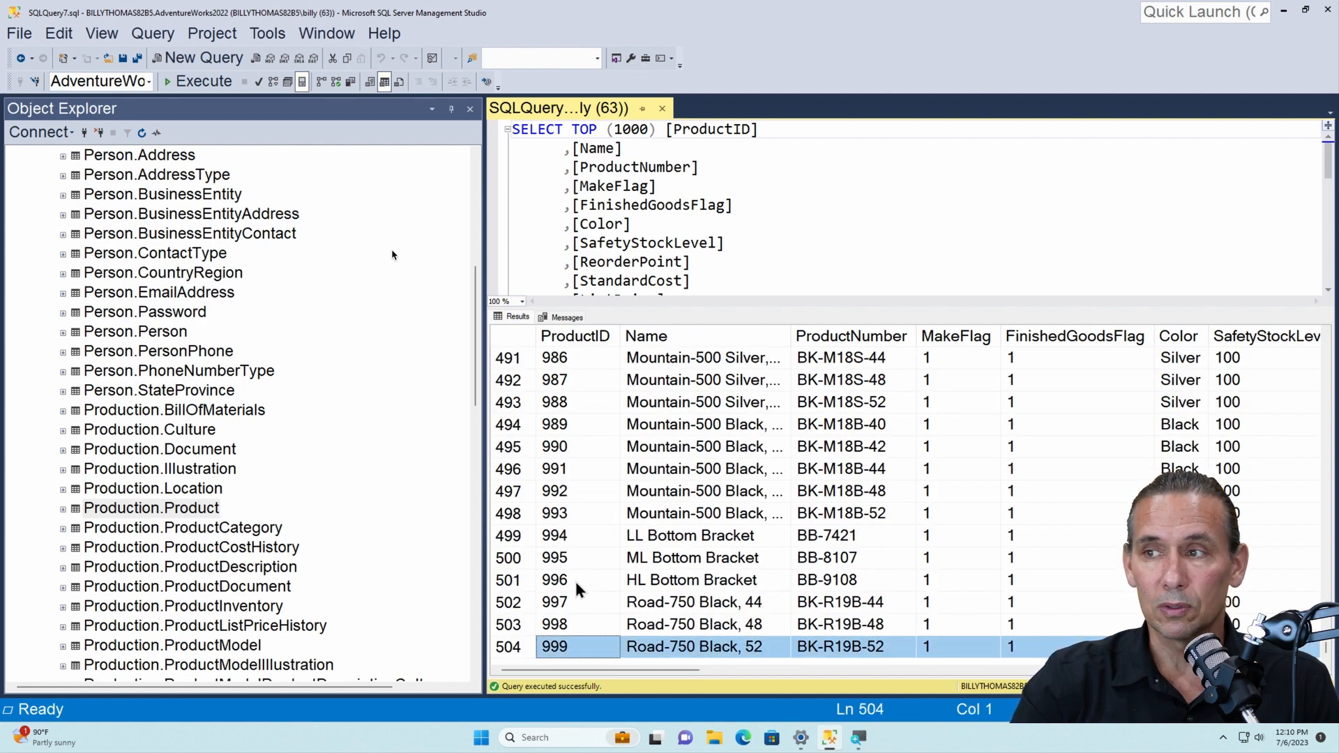
{"action": "scroll", "coordinate": [576, 590], "scroll_direction": "up", "scroll_amount": 20}
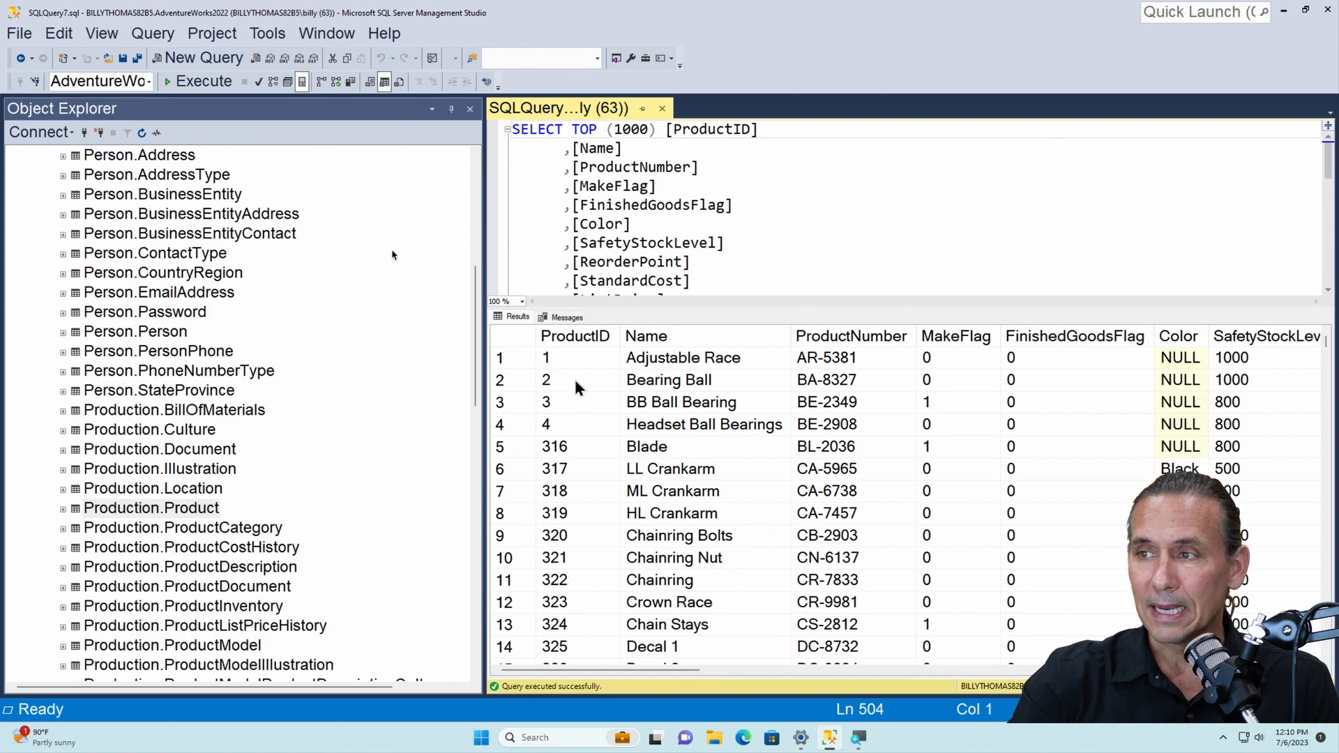
{"action": "left_click_drag", "start_coordinate": [618, 671], "coordinate": [584, 680]}
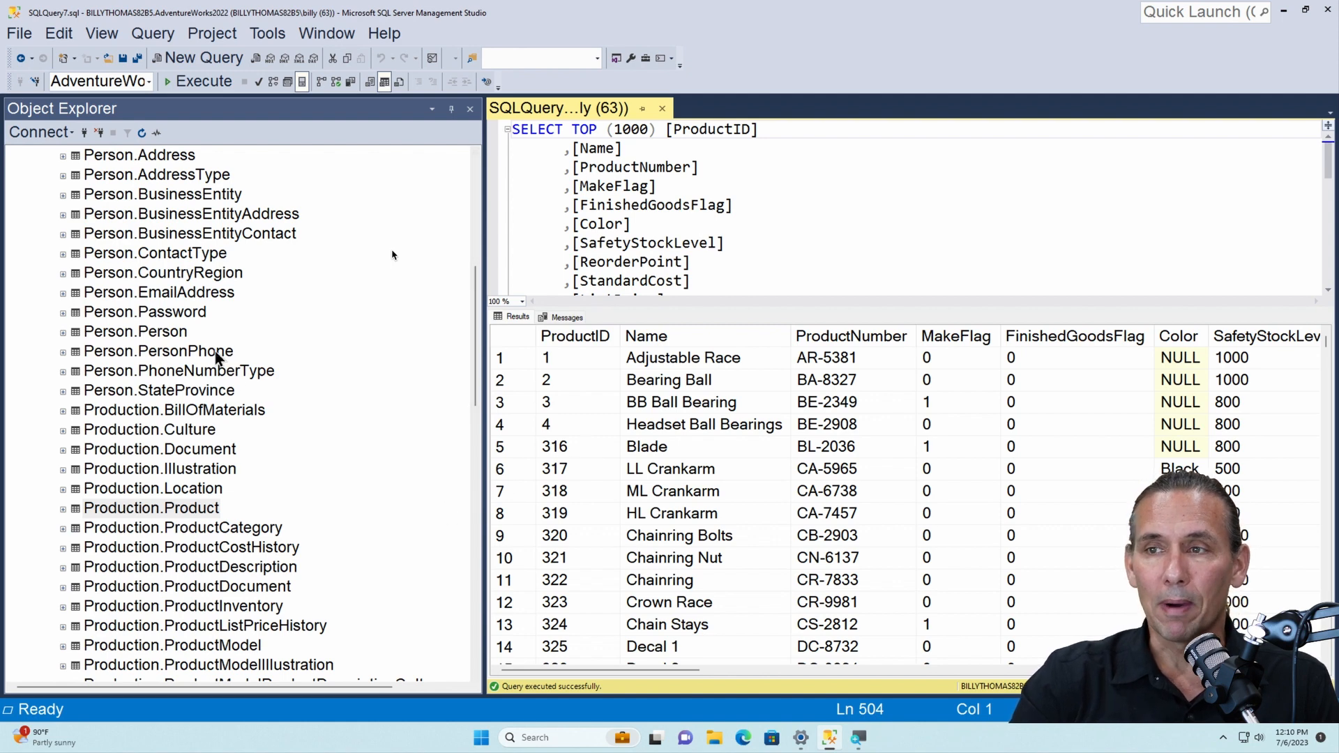
Step: Open the Production.Product table in design view
{"action": "left_click", "coordinate": [159, 509]}
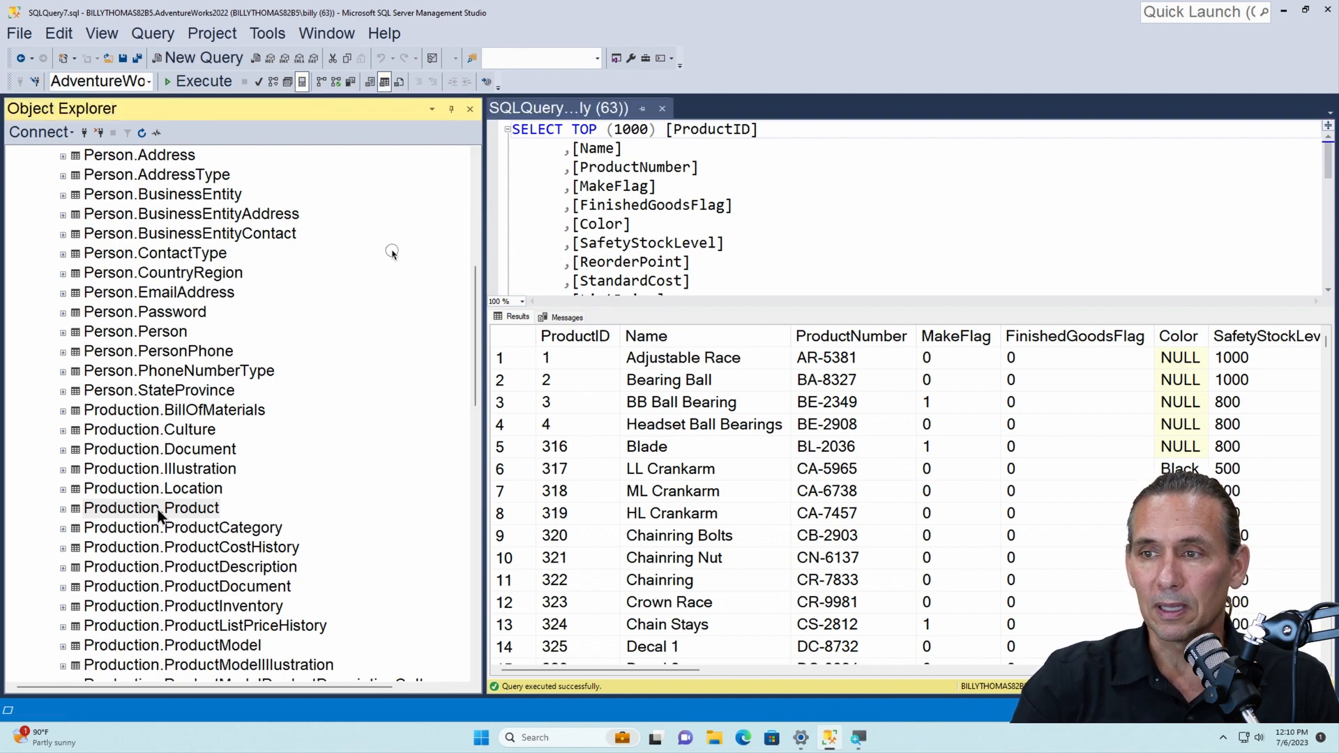
{"action": "left_click", "coordinate": [159, 511]}
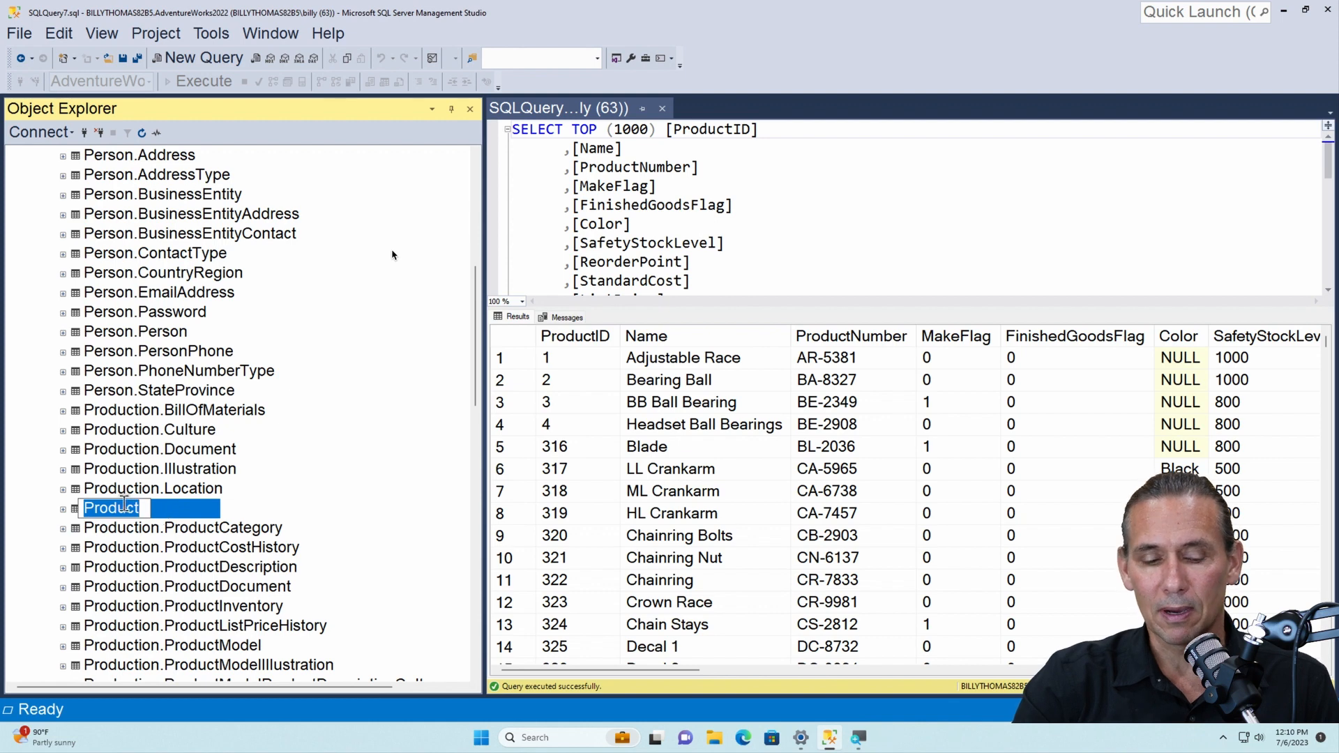
{"action": "key", "text": "Escape"}
{"action": "right_click", "coordinate": [124, 511]}
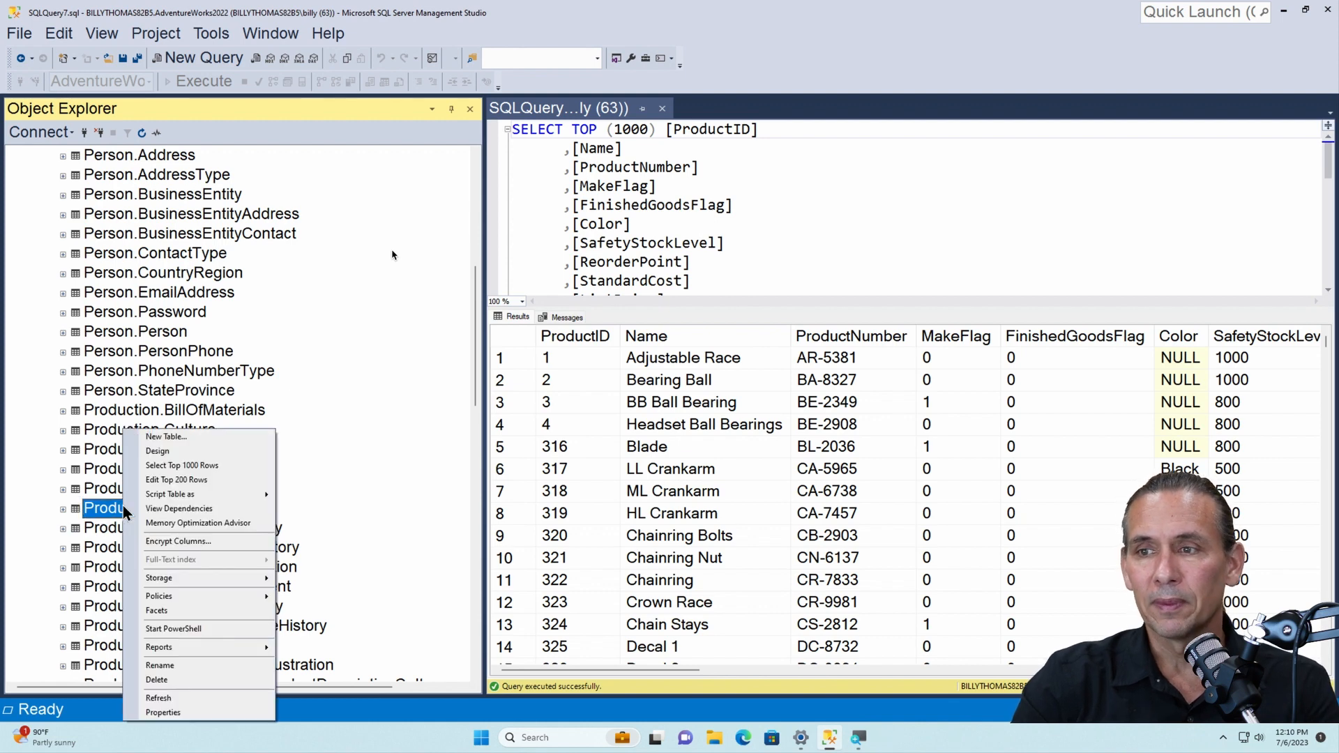
{"action": "left_click", "coordinate": [162, 454]}
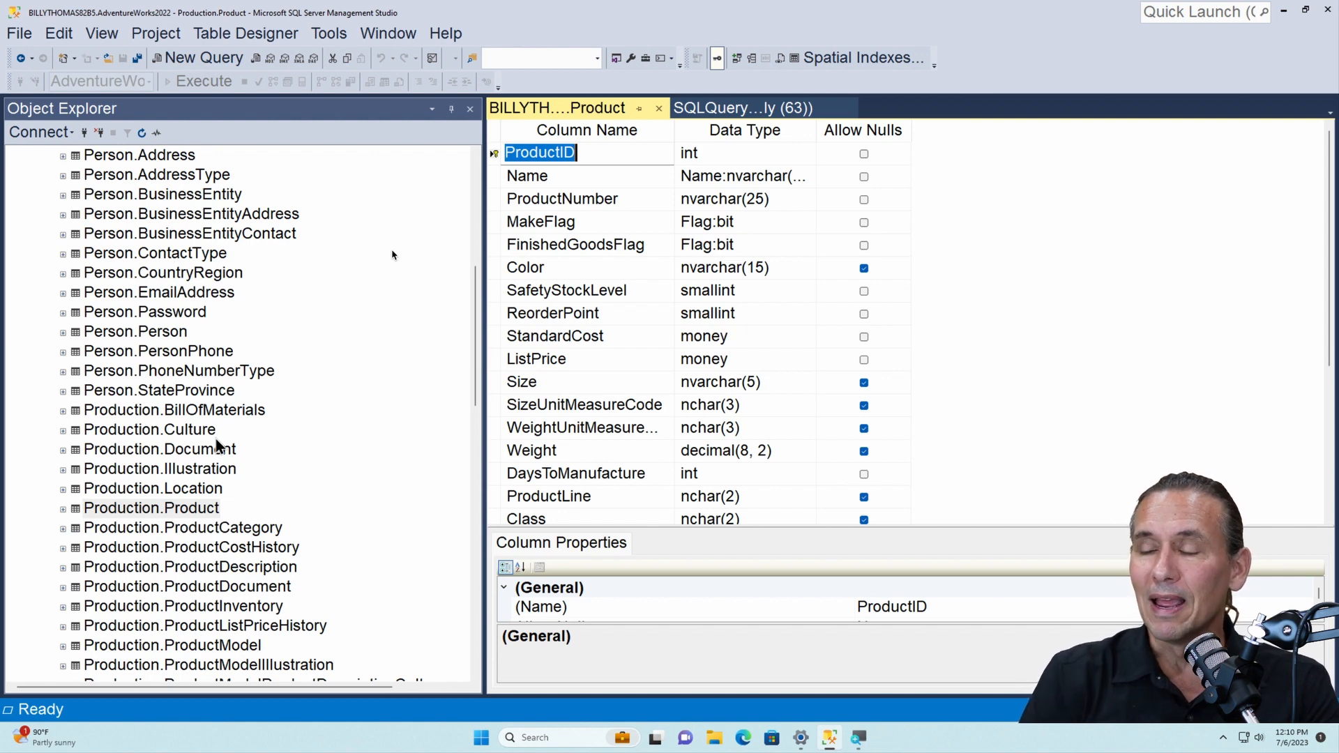
Step: Examine the column names, data types and null settings in the Production.Product table design
{"action": "left_click", "coordinate": [576, 178]}
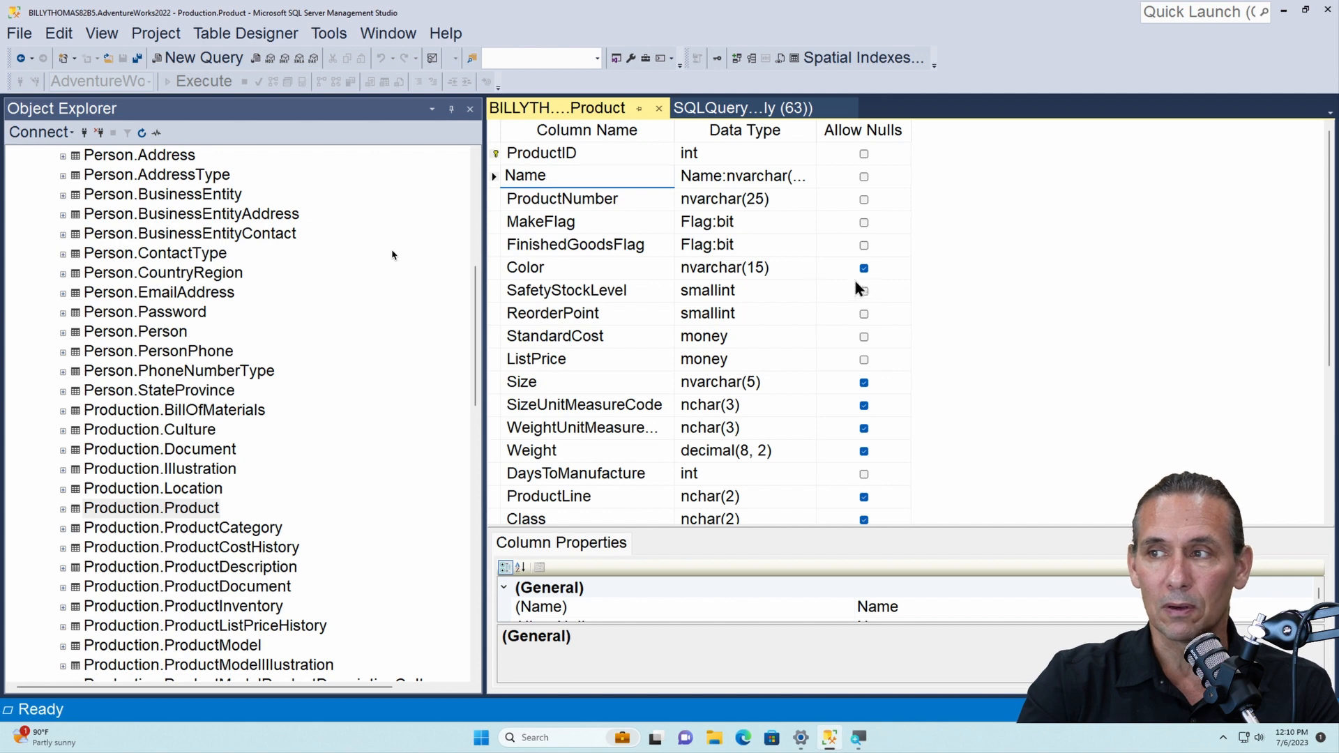
{"action": "scroll", "coordinate": [598, 237], "scroll_direction": "down", "scroll_amount": 3}
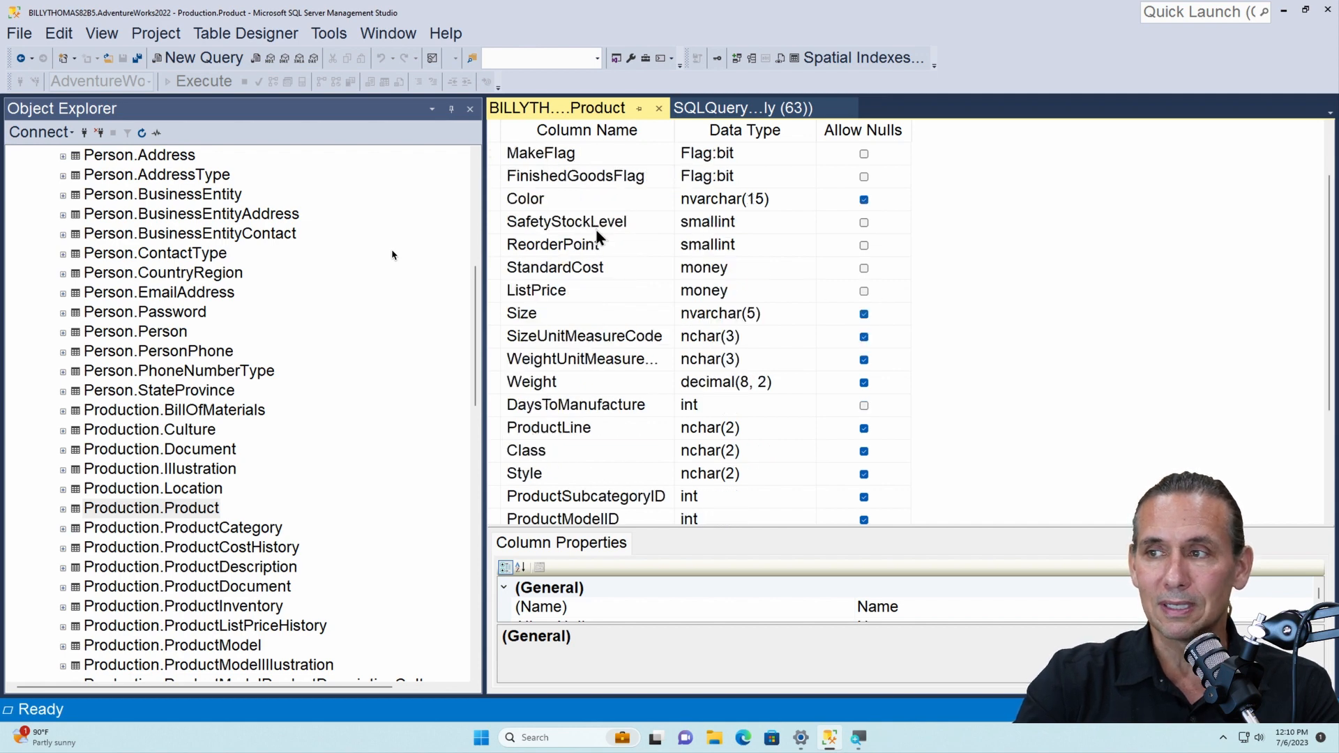
{"action": "scroll", "coordinate": [598, 237], "scroll_direction": "down", "scroll_amount": 1}
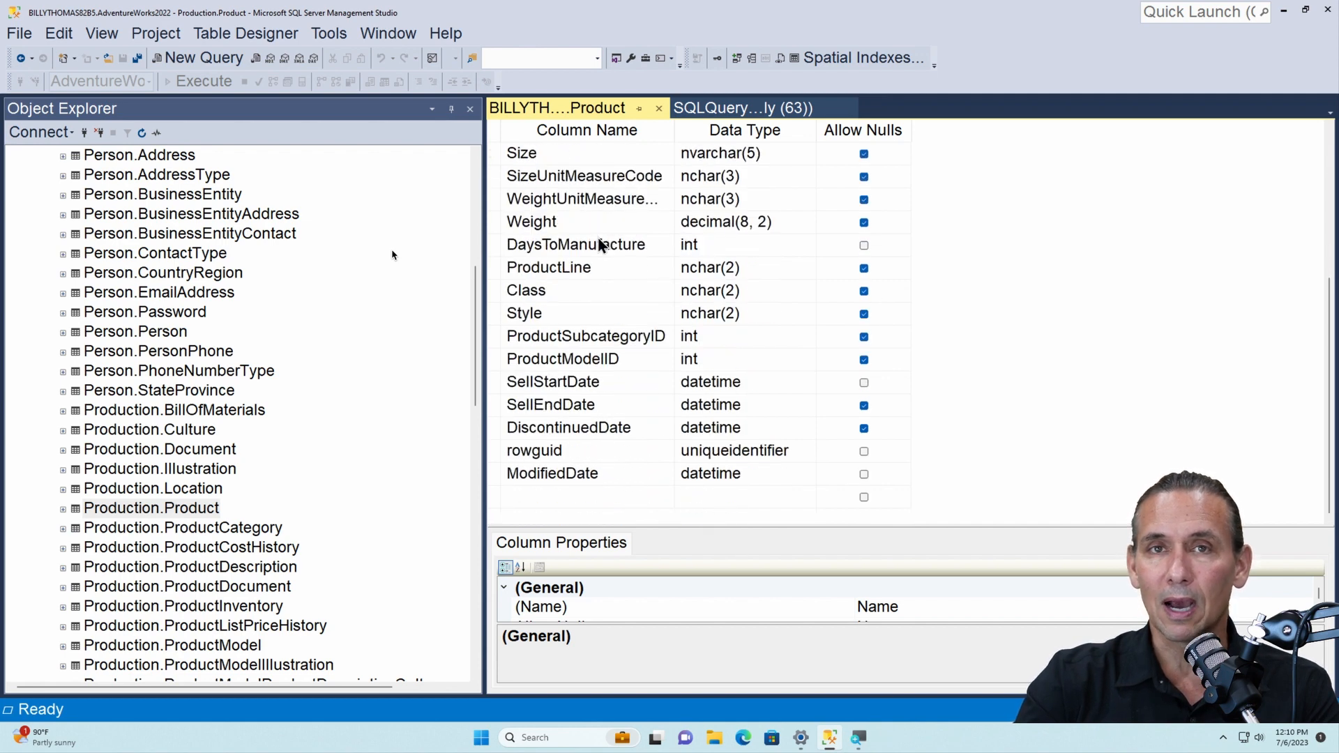
{"action": "scroll", "coordinate": [598, 245], "scroll_direction": "up", "scroll_amount": 4}
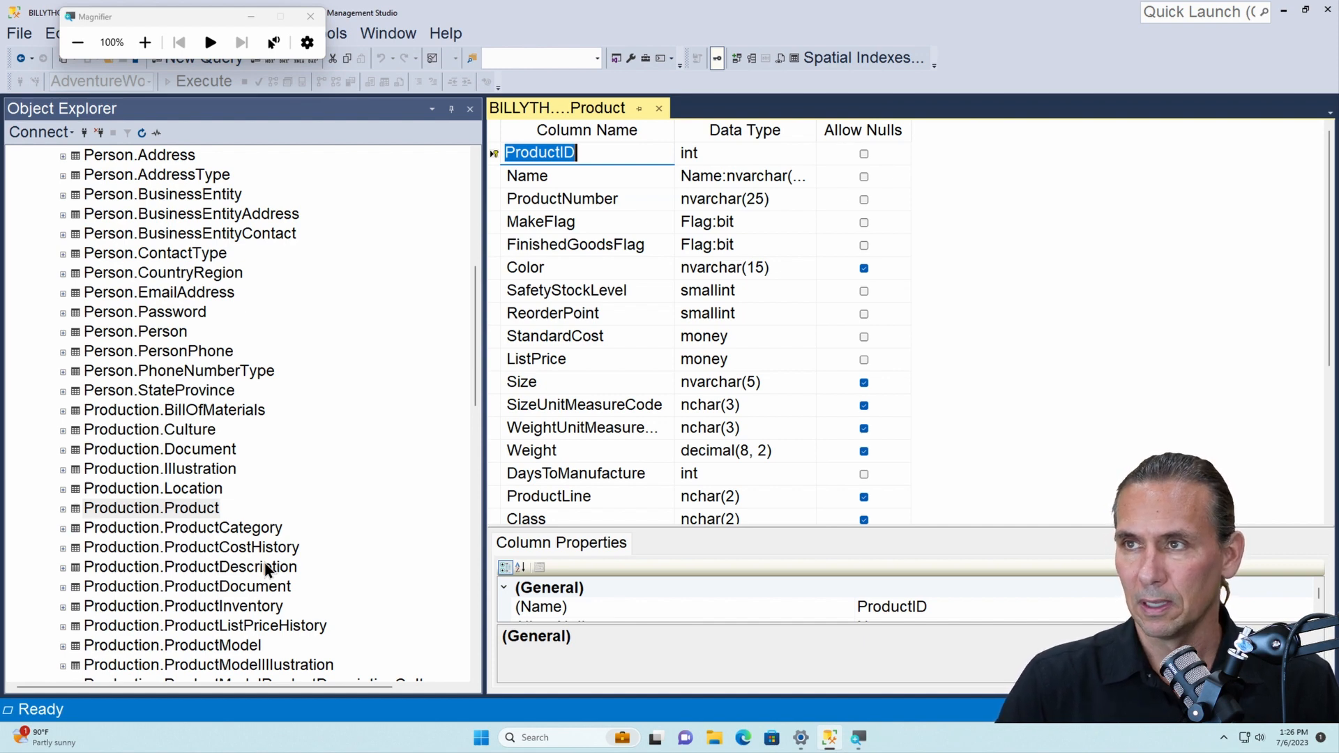
Step: Minimize Magnifier, close the Production.Product design and open the table's top 200 rows for editing
{"action": "left_click", "coordinate": [252, 17]}
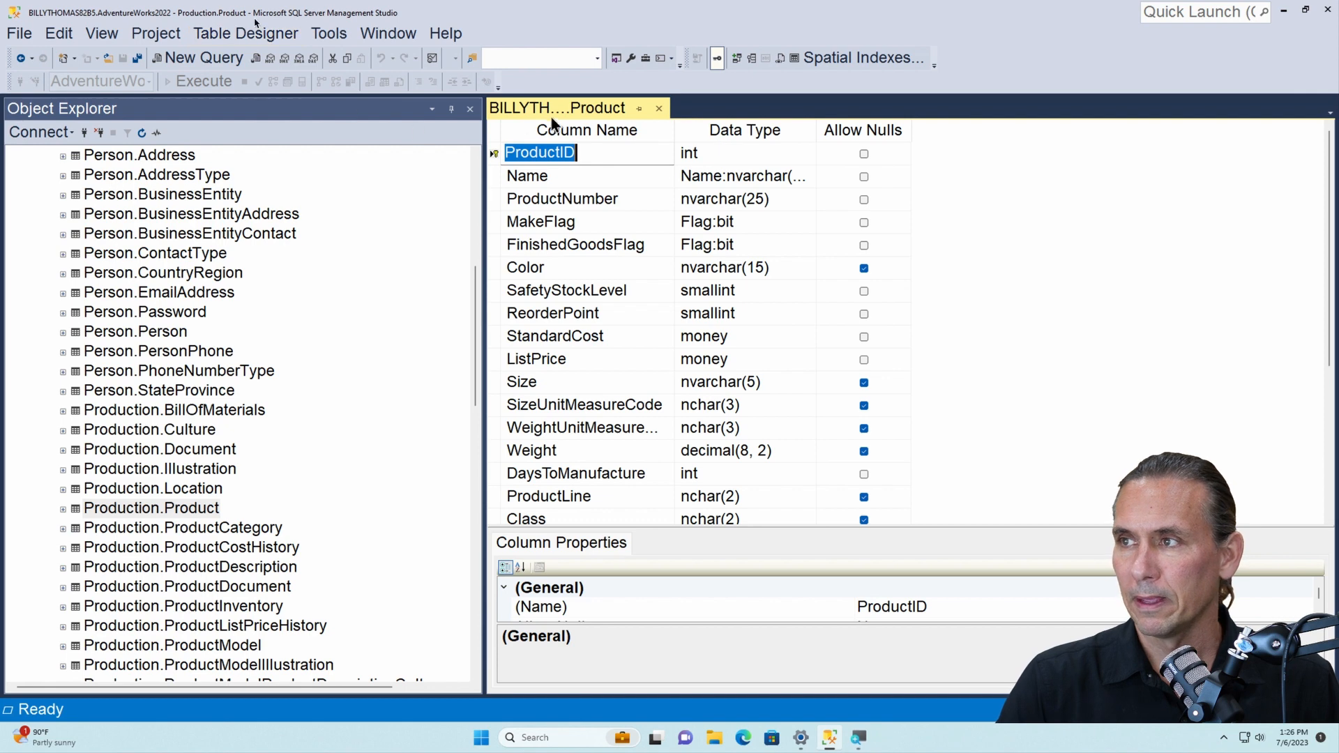
{"action": "left_click", "coordinate": [657, 109]}
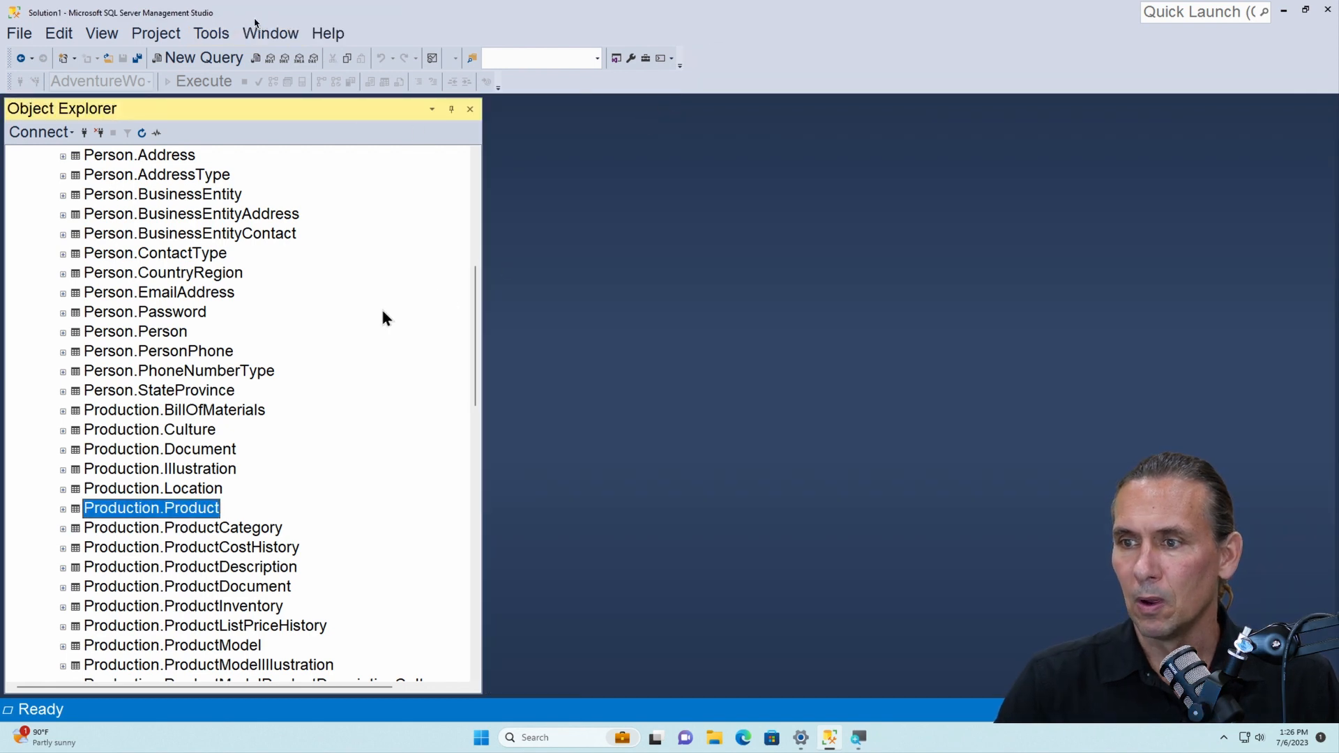
{"action": "right_click", "coordinate": [178, 507]}
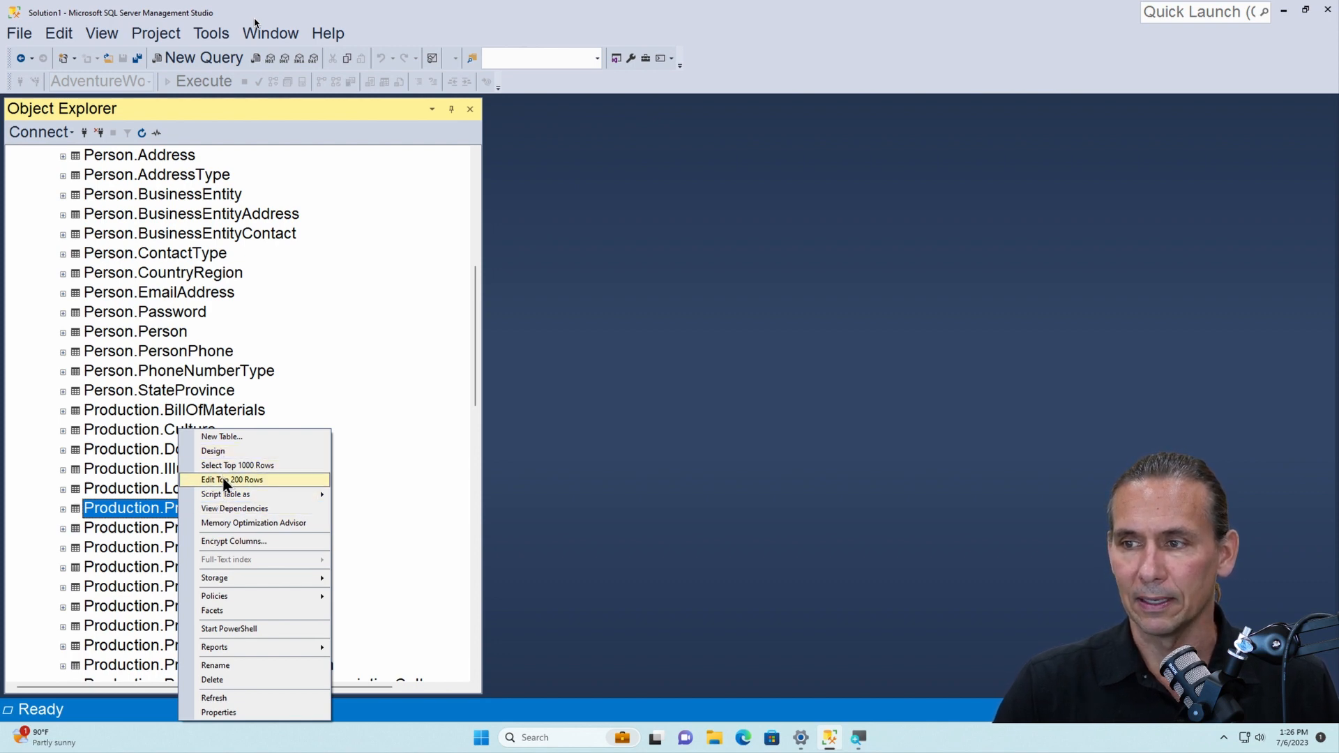
{"action": "left_click", "coordinate": [223, 479]}
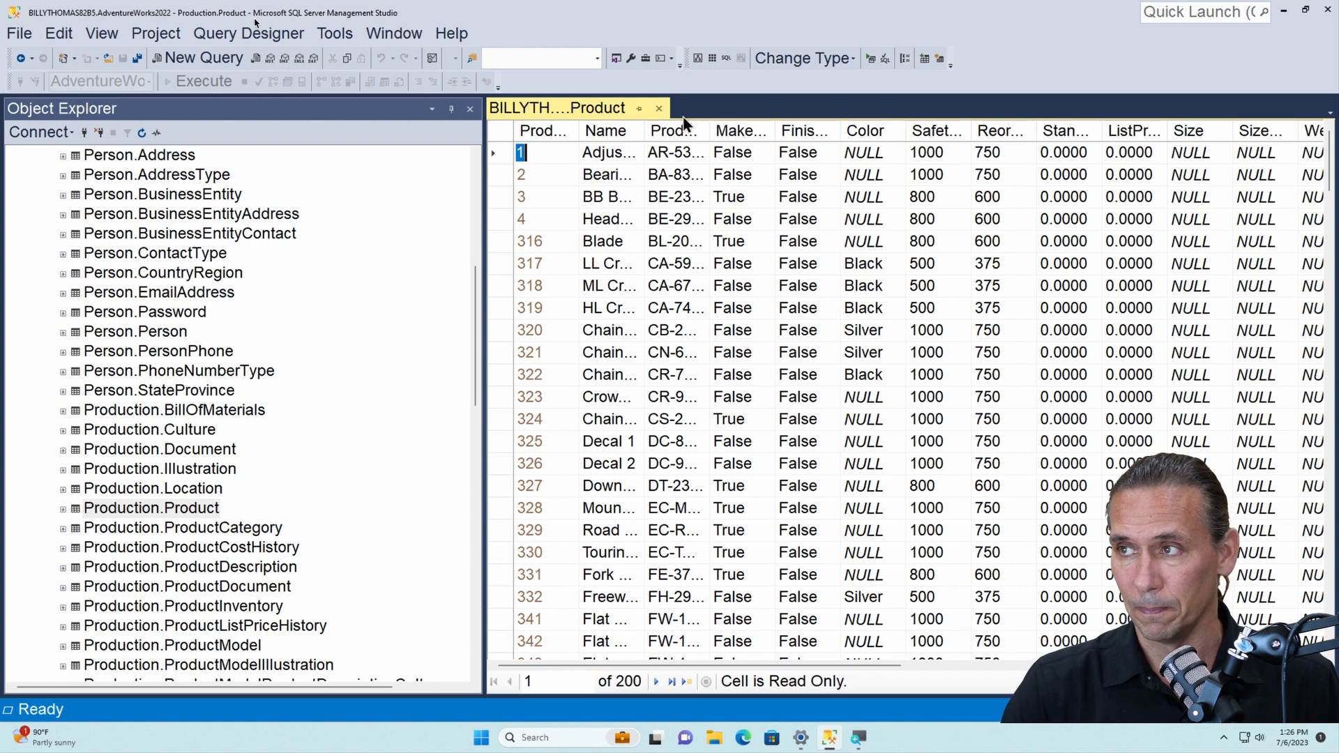
Step: Show the diagram, criteria and SQL panes for the Product rows and shrink the SQL pane to its statement
{"action": "left_click", "coordinate": [696, 59]}
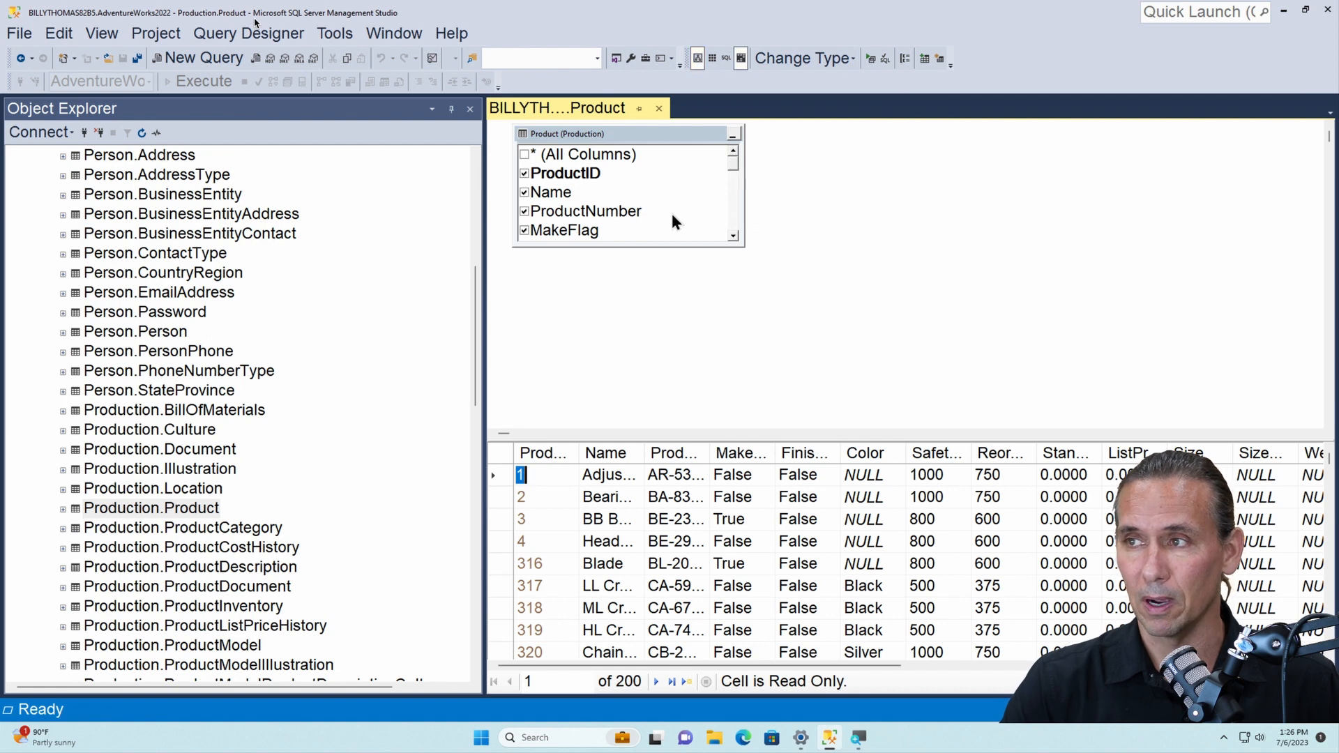
{"action": "left_click", "coordinate": [712, 60]}
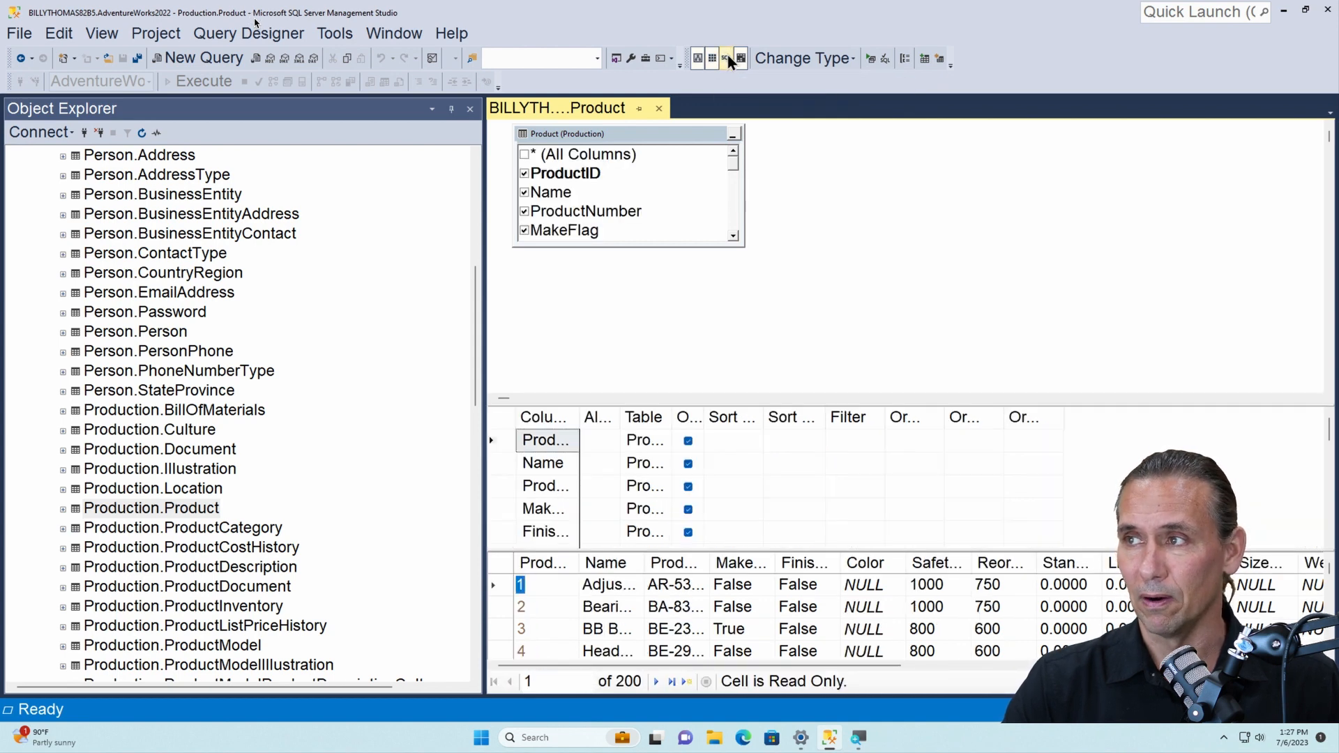
{"action": "left_click", "coordinate": [727, 59]}
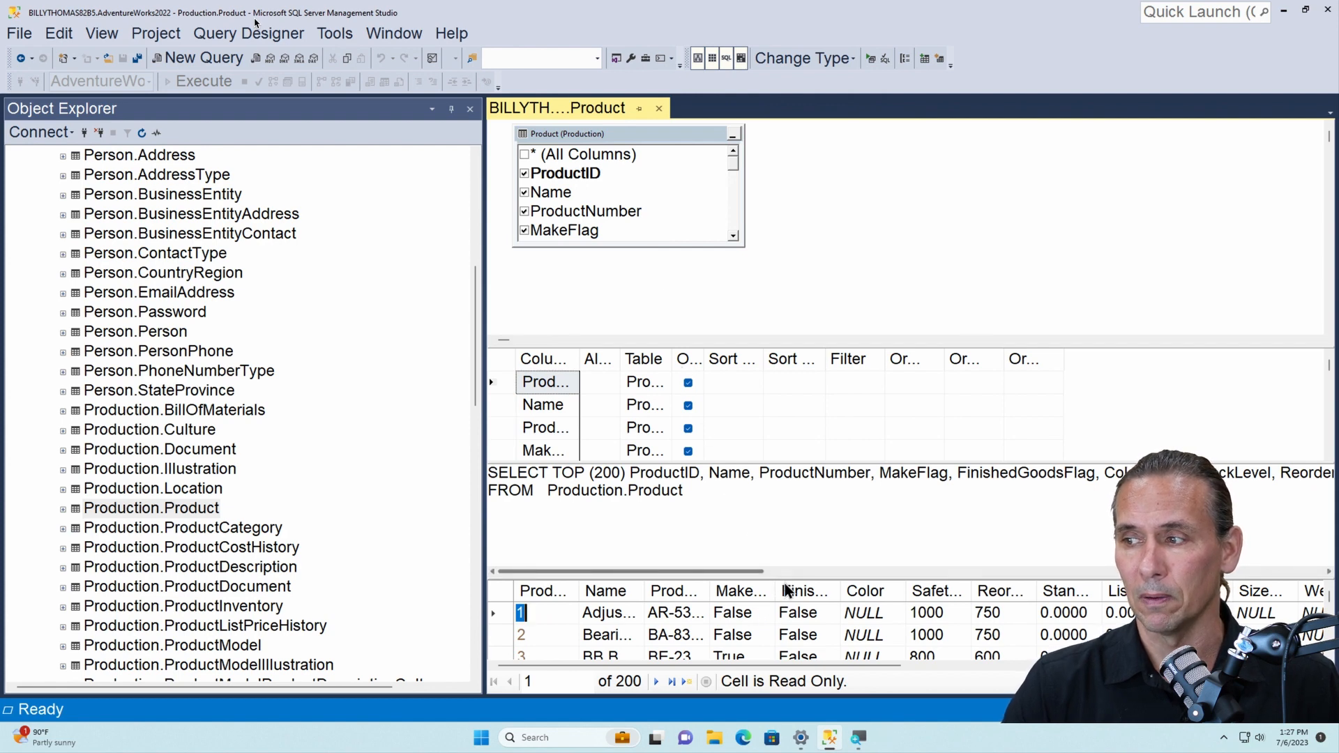
{"action": "left_click_drag", "start_coordinate": [792, 576], "coordinate": [792, 514]}
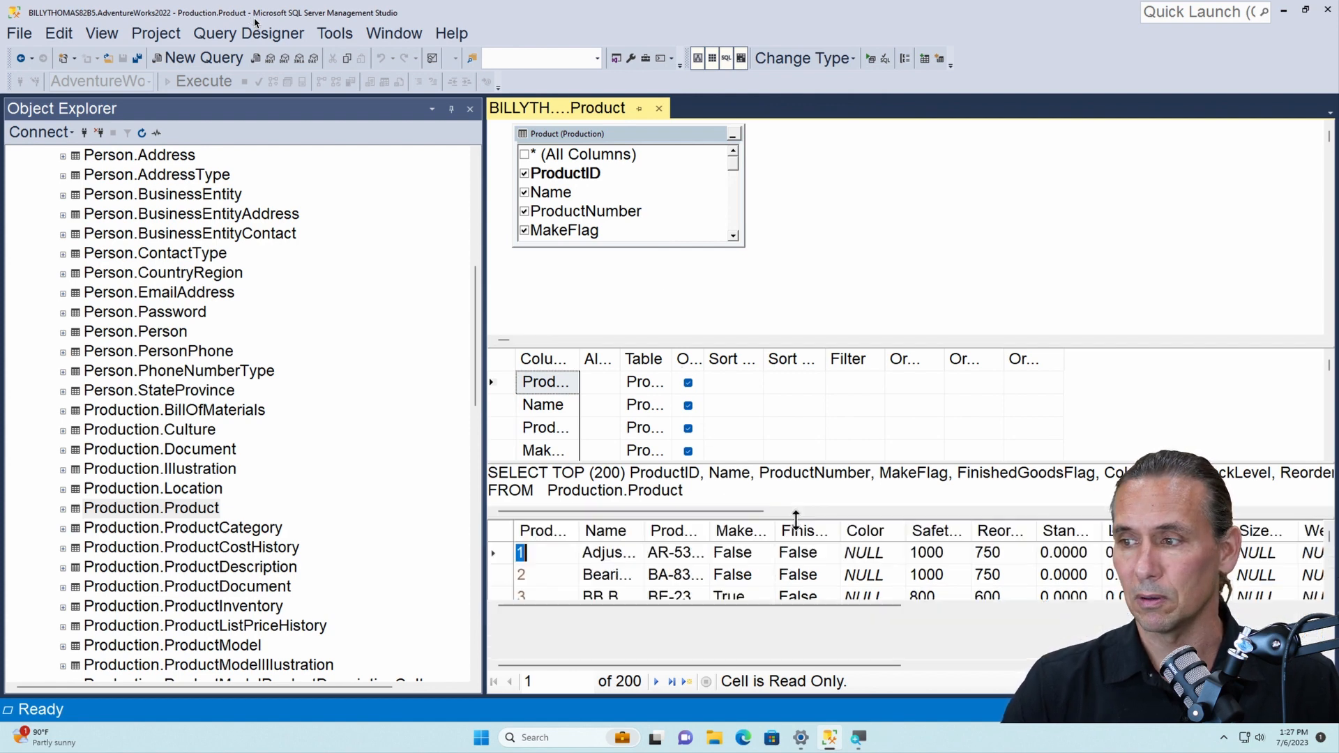
Step: Enlarge the Product table box in the diagram pane to list more columns, and close the Product rows
{"action": "scroll", "coordinate": [781, 608], "scroll_direction": "down", "scroll_amount": 20}
{"action": "scroll", "coordinate": [782, 599], "scroll_direction": "up", "scroll_amount": 20}
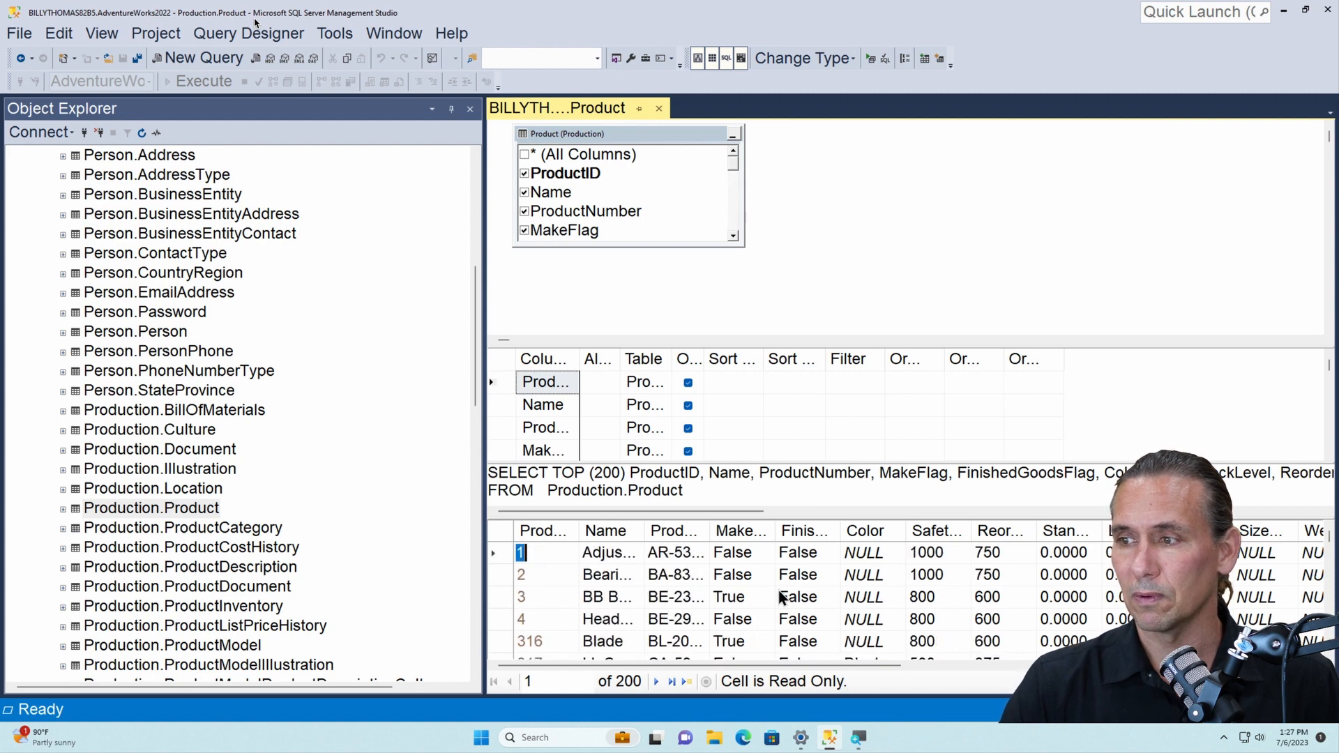
{"action": "scroll", "coordinate": [780, 599], "scroll_direction": "down", "scroll_amount": 15}
{"action": "scroll", "coordinate": [777, 599], "scroll_direction": "up", "scroll_amount": 15}
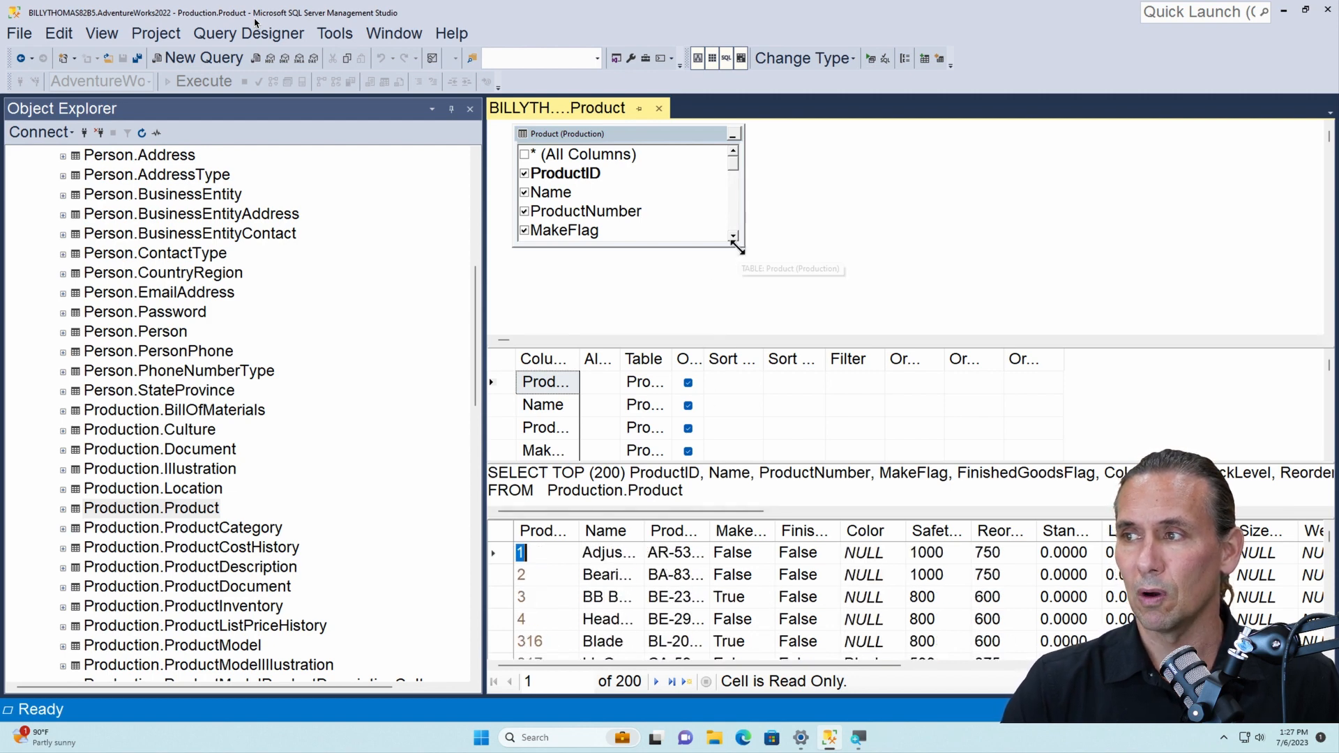
{"action": "left_click_drag", "start_coordinate": [743, 245], "coordinate": [703, 318]}
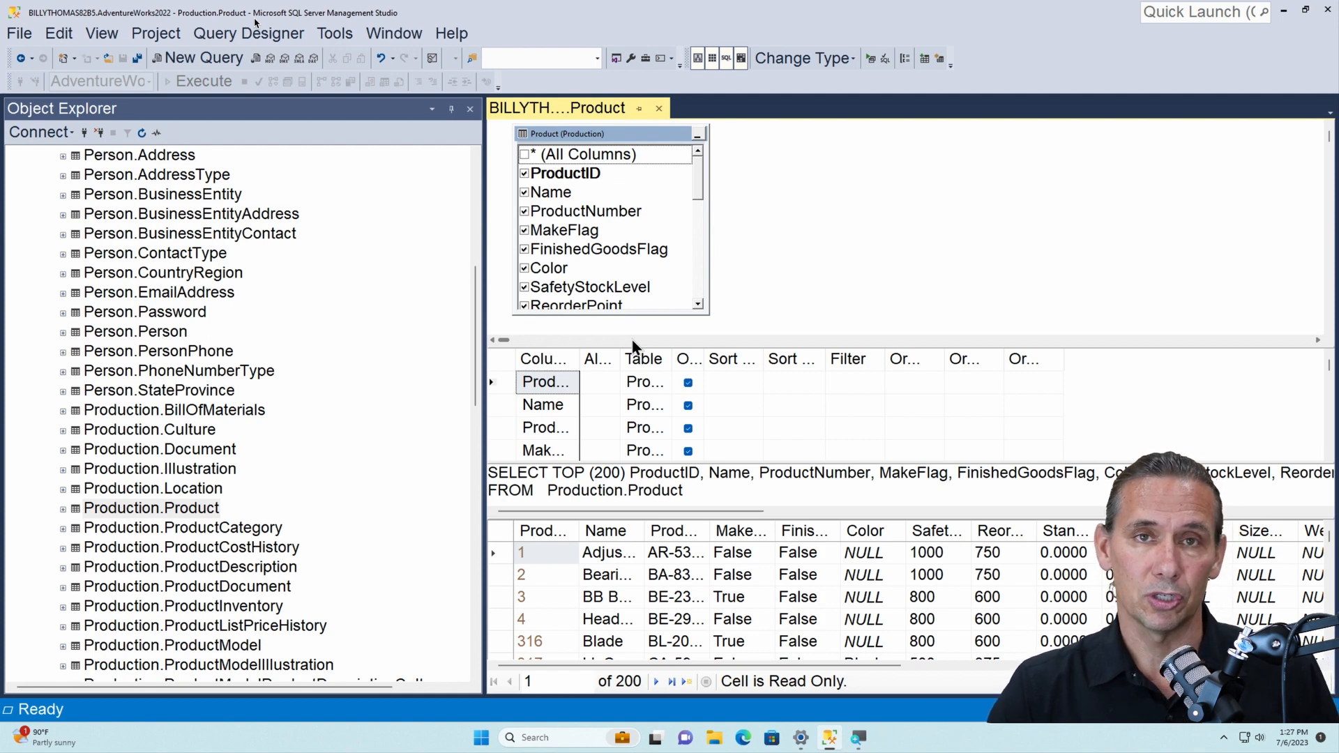
{"action": "left_click", "coordinate": [658, 108]}
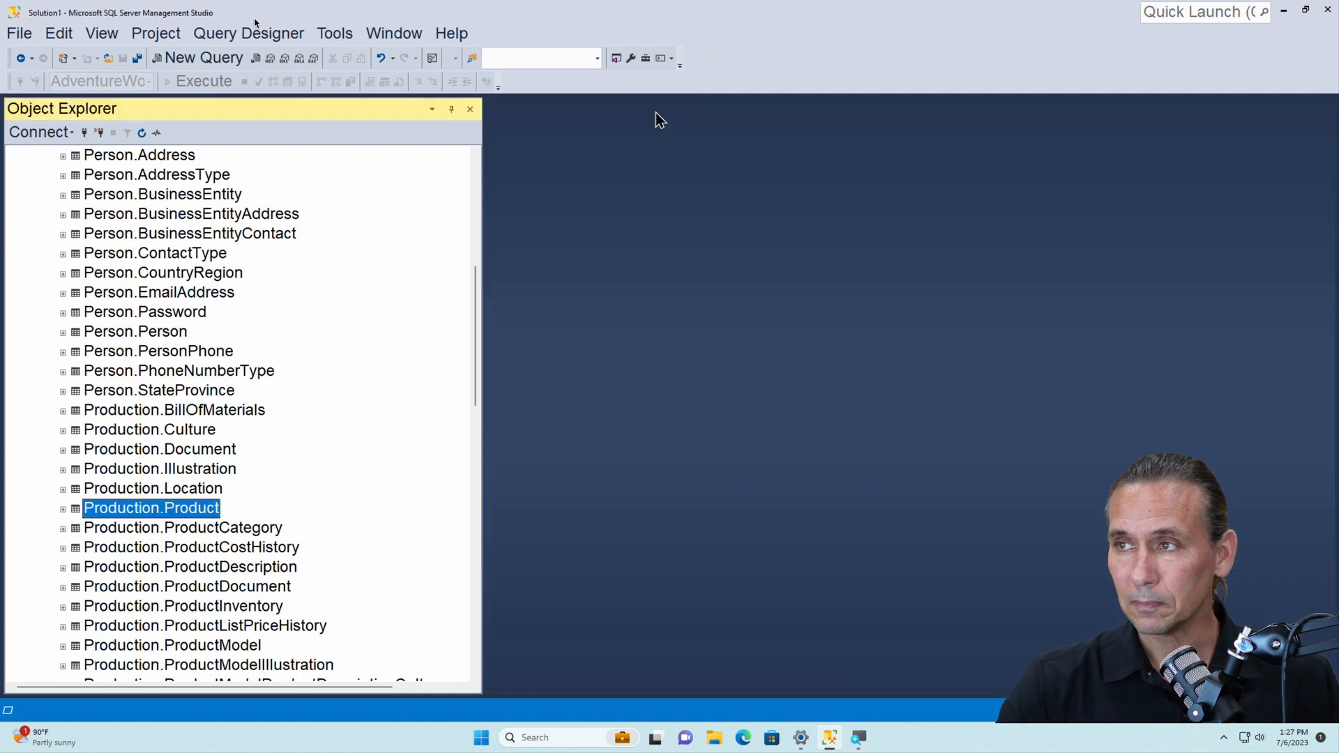
Step: Write the statement select * from Production.Product in a new query window
{"action": "left_click", "coordinate": [199, 59]}
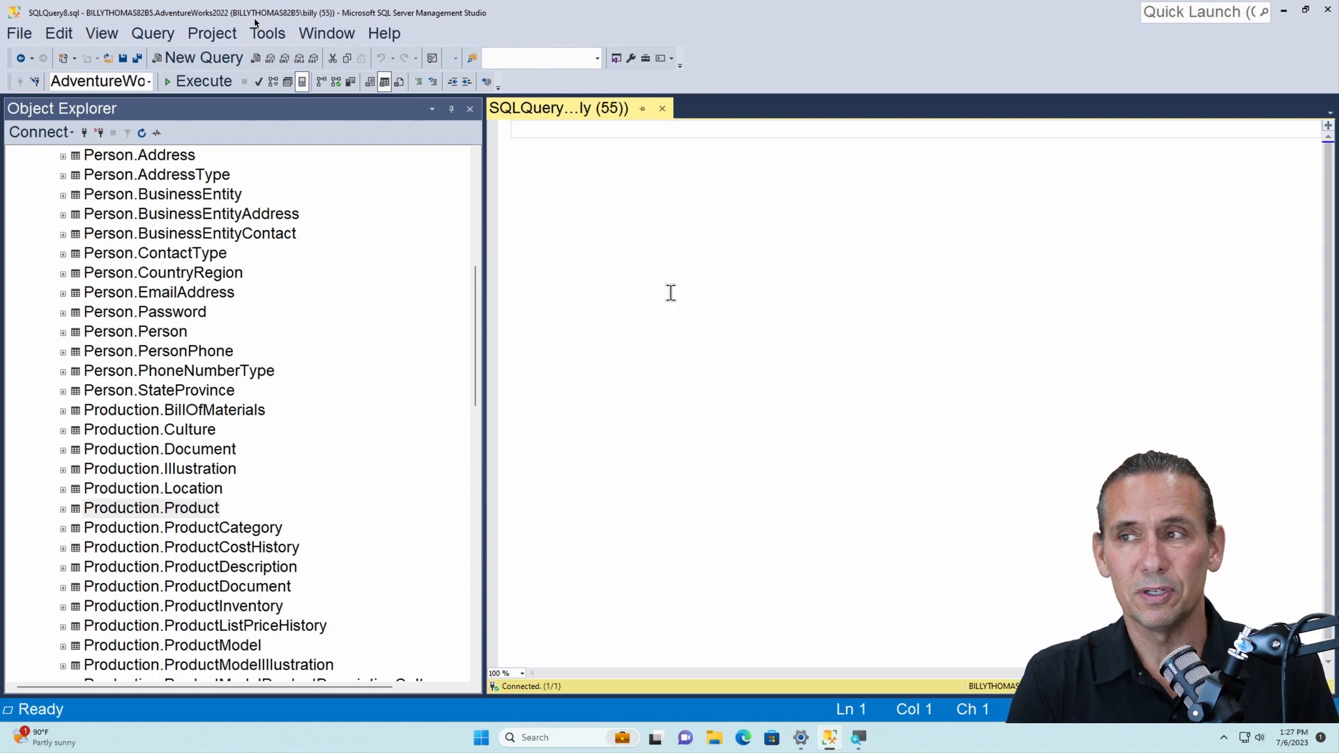
{"action": "type", "text": "select * from "}
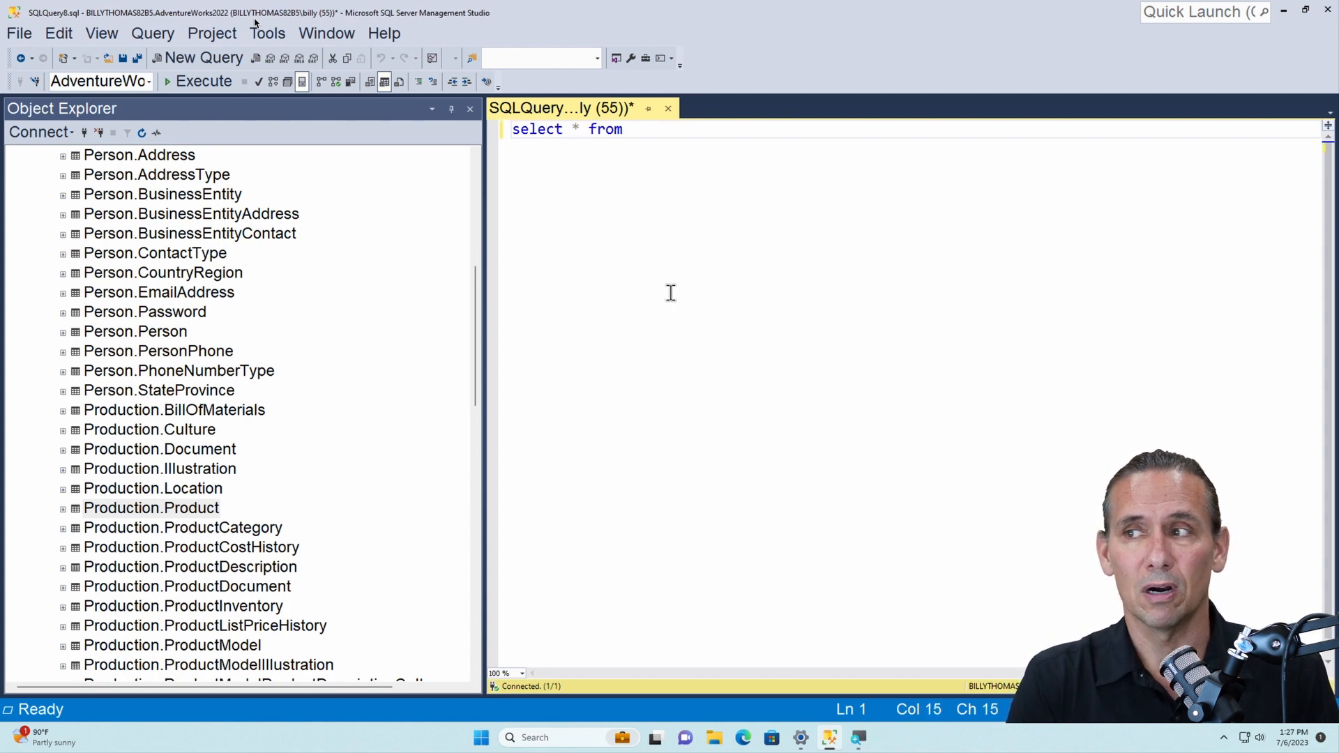
{"action": "type", "text": "Prod"}
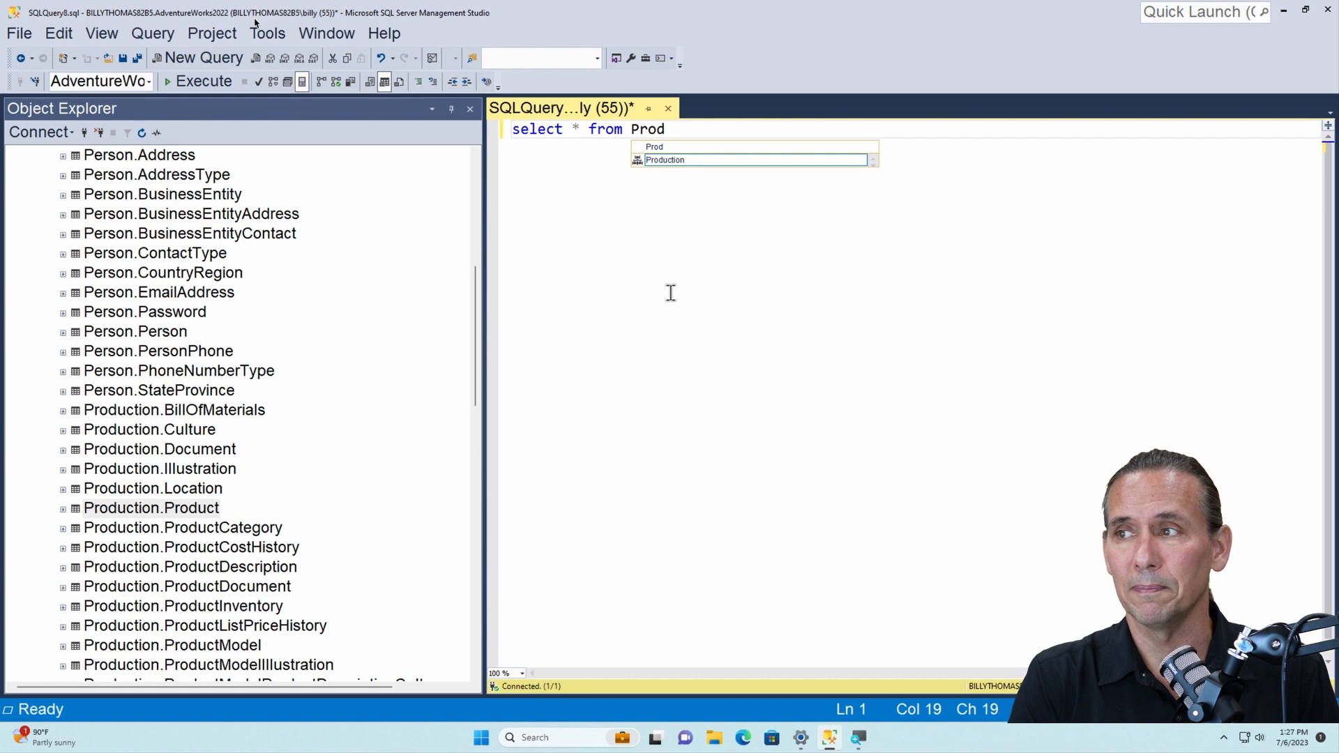
{"action": "left_click", "coordinate": [672, 160]}
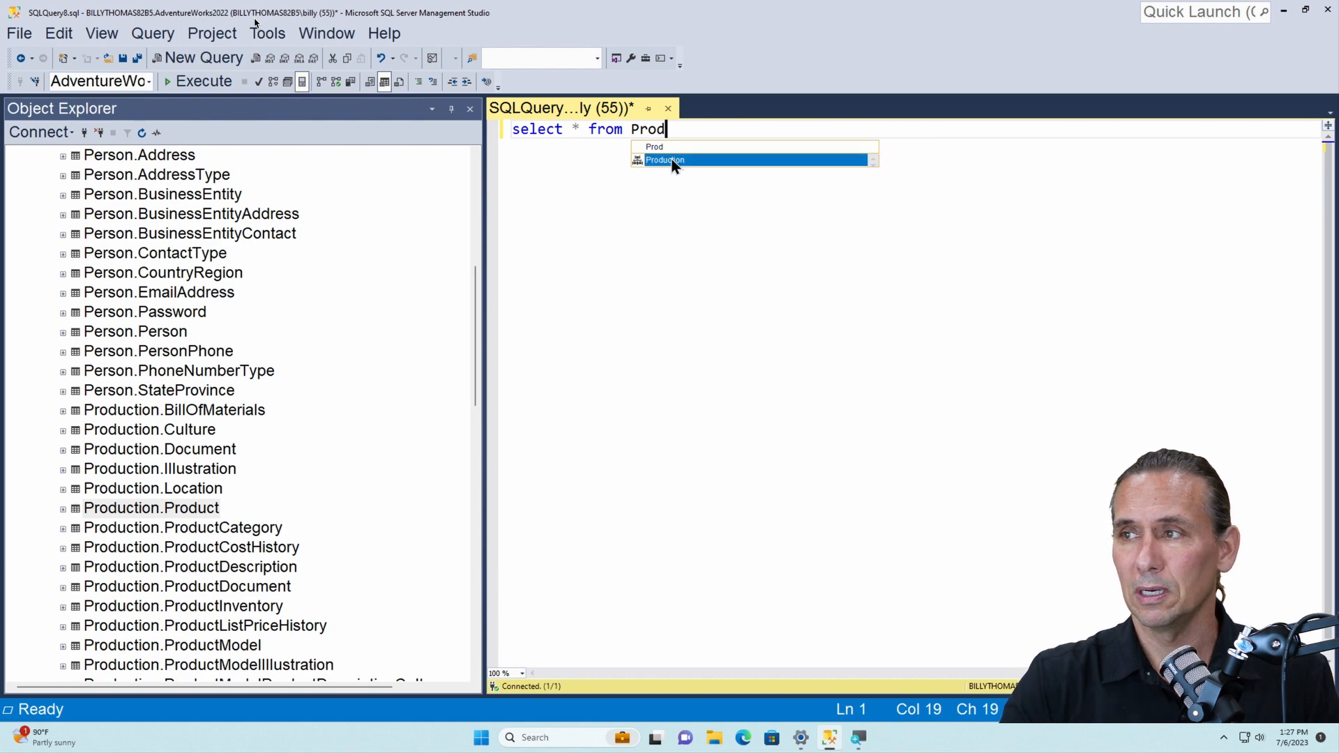
{"action": "type", "text": ".P"}
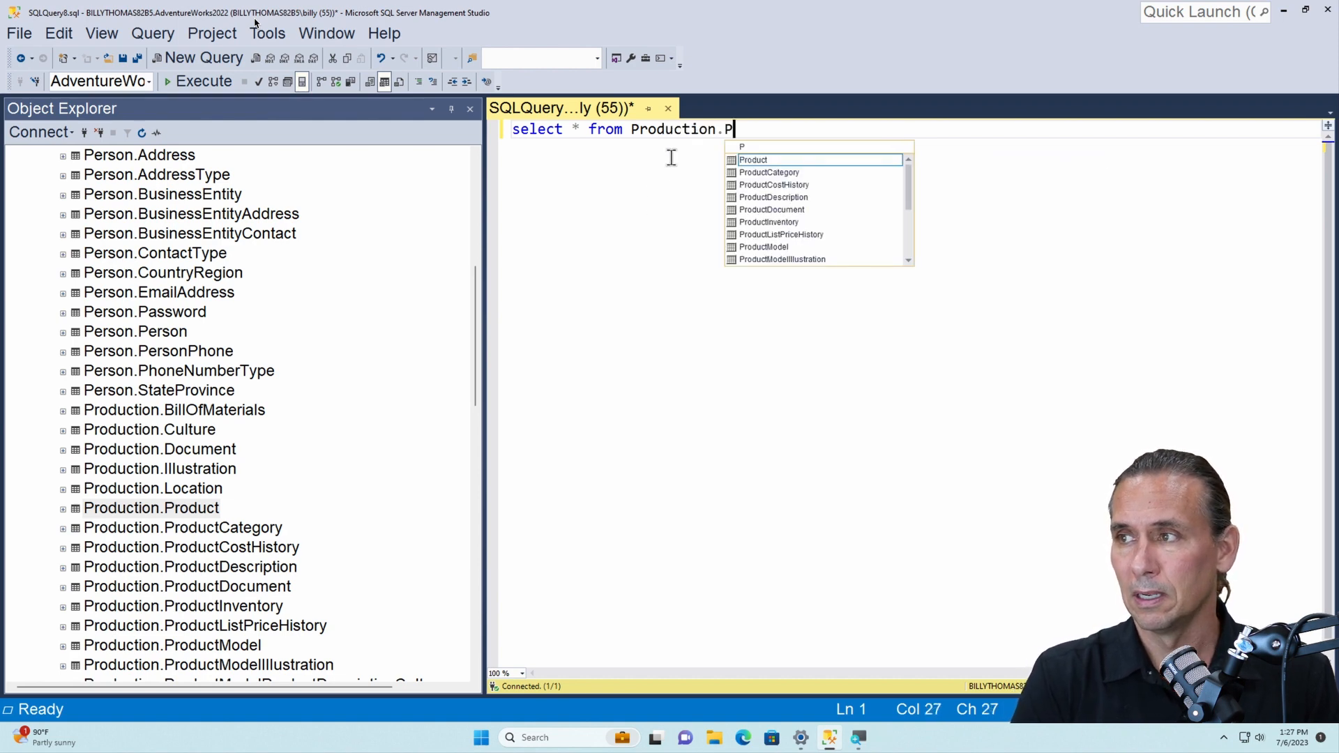
{"action": "type", "text": "ro"}
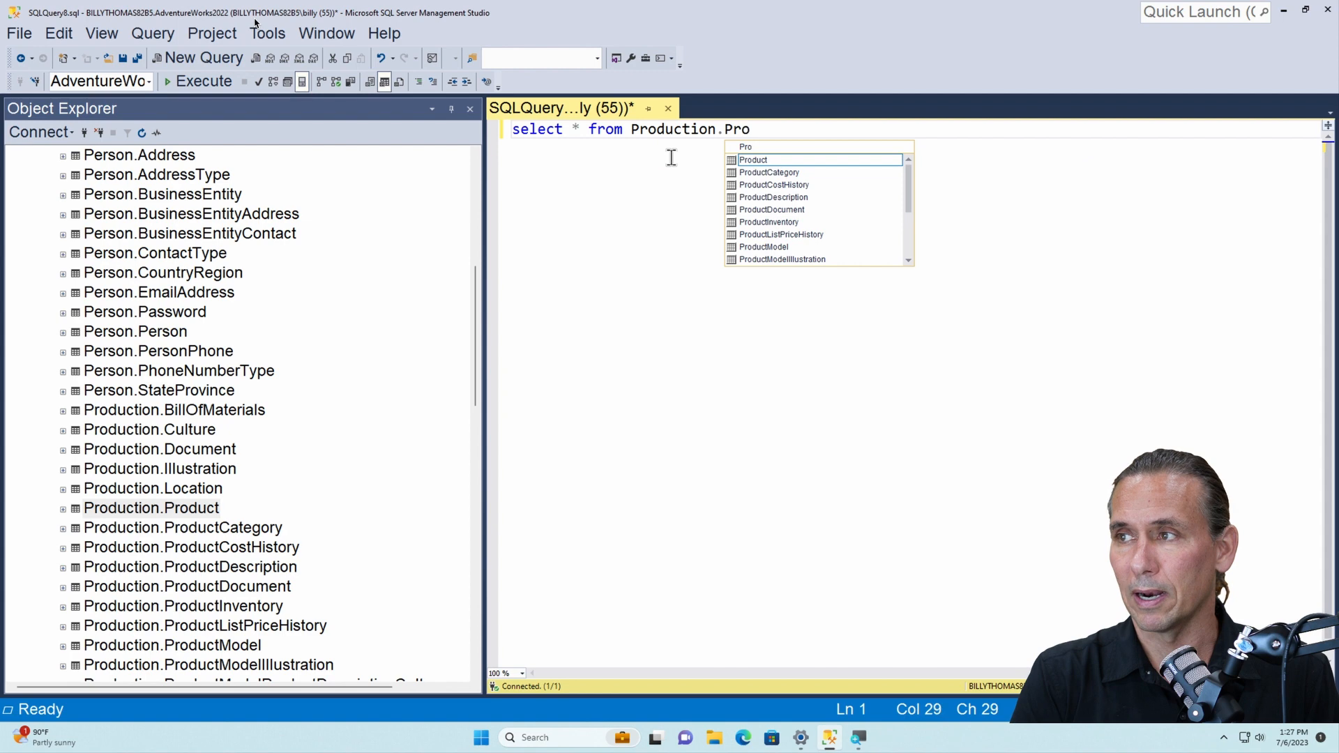
{"action": "left_click", "coordinate": [762, 162]}
{"action": "double_click", "coordinate": [765, 159]}
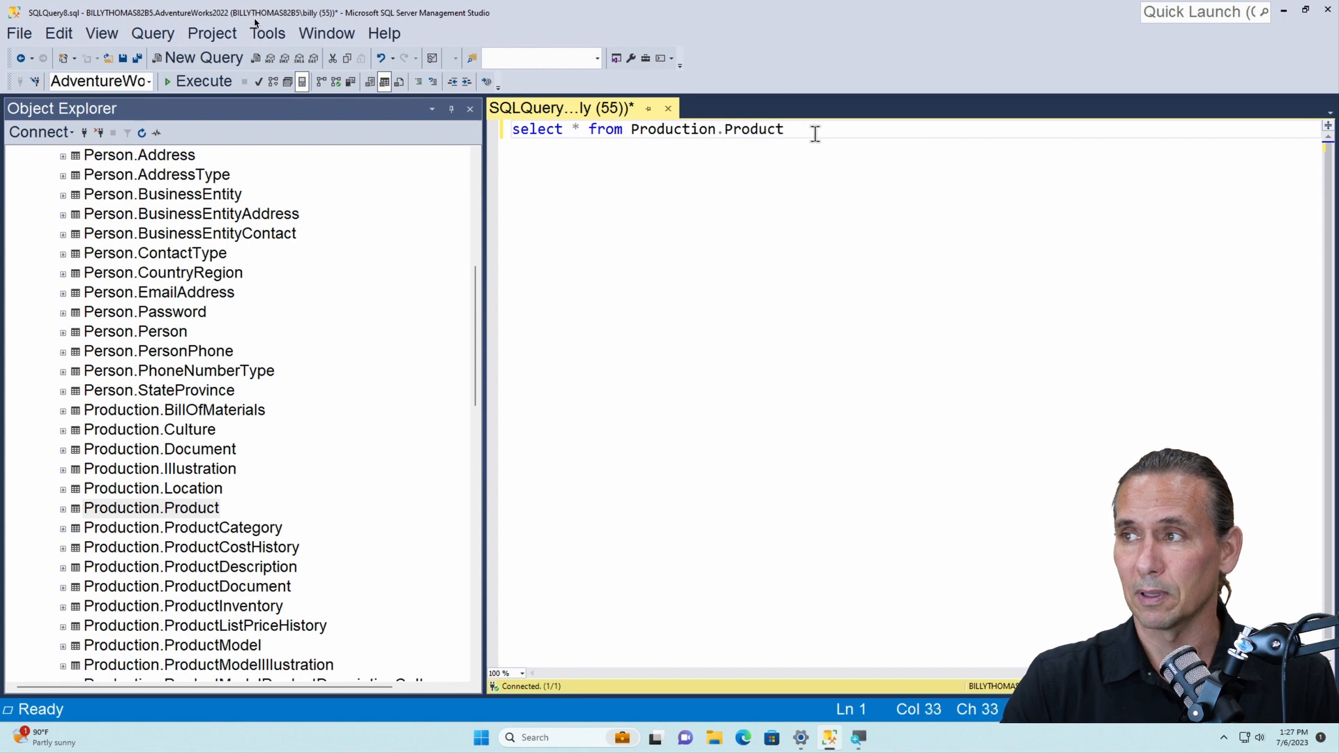
Step: Execute the select query on Production.Product
{"action": "left_click_drag", "start_coordinate": [817, 132], "coordinate": [496, 126]}
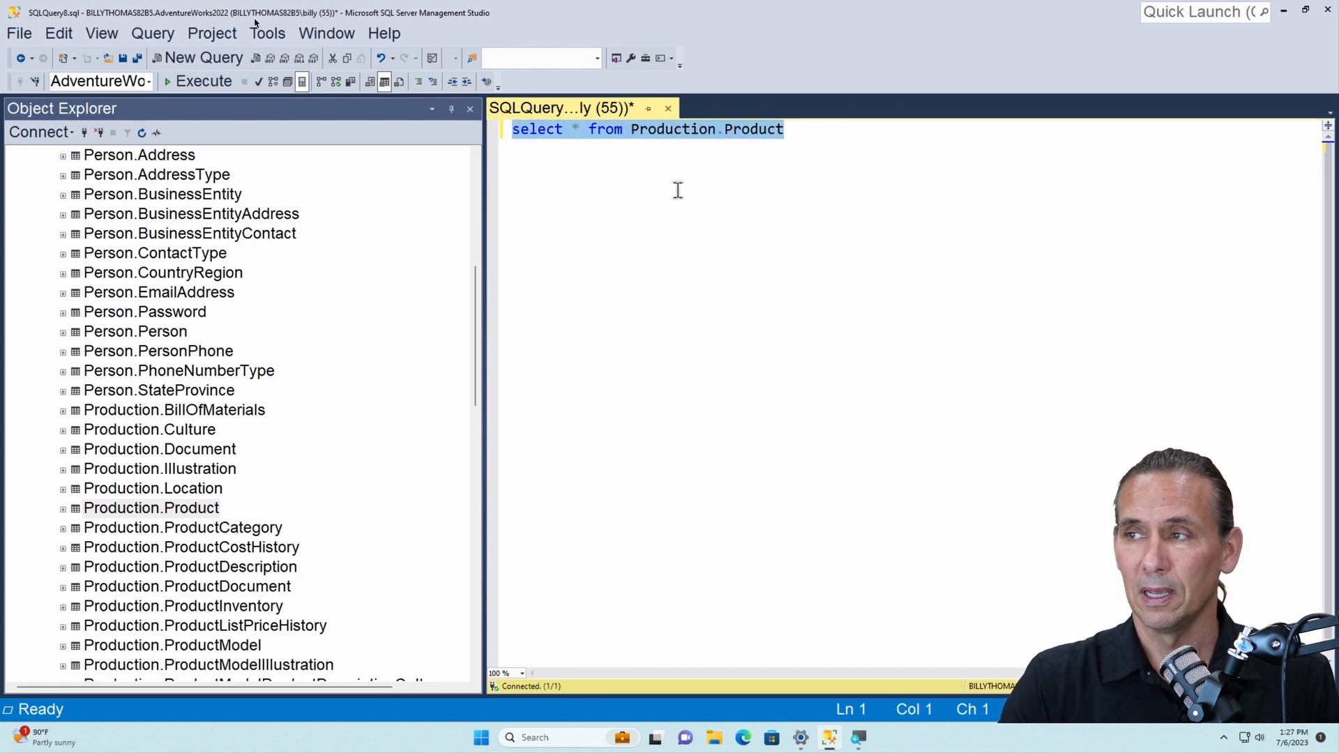
{"action": "left_click", "coordinate": [675, 189]}
{"action": "left_click", "coordinate": [189, 82]}
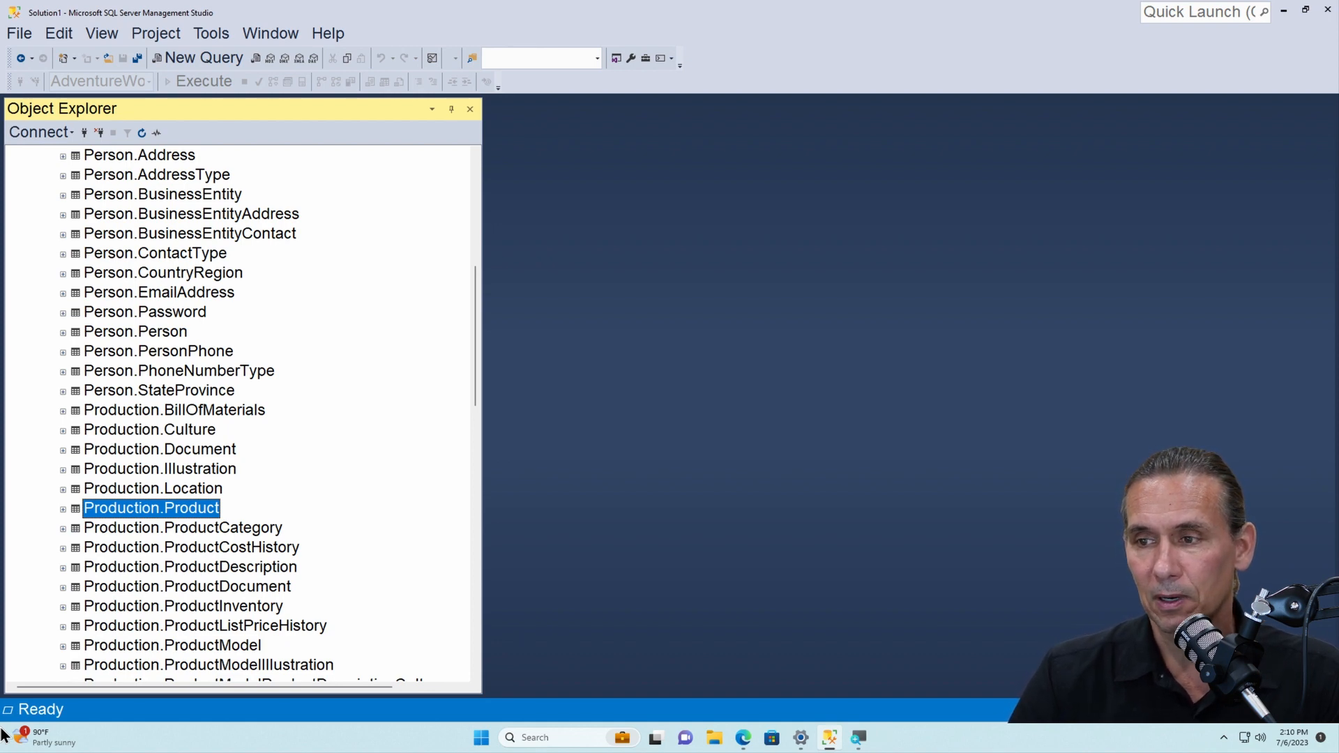
Step: Open the Production.Product table in design view and examine the data types of all its columns
{"action": "right_click", "coordinate": [166, 512]}
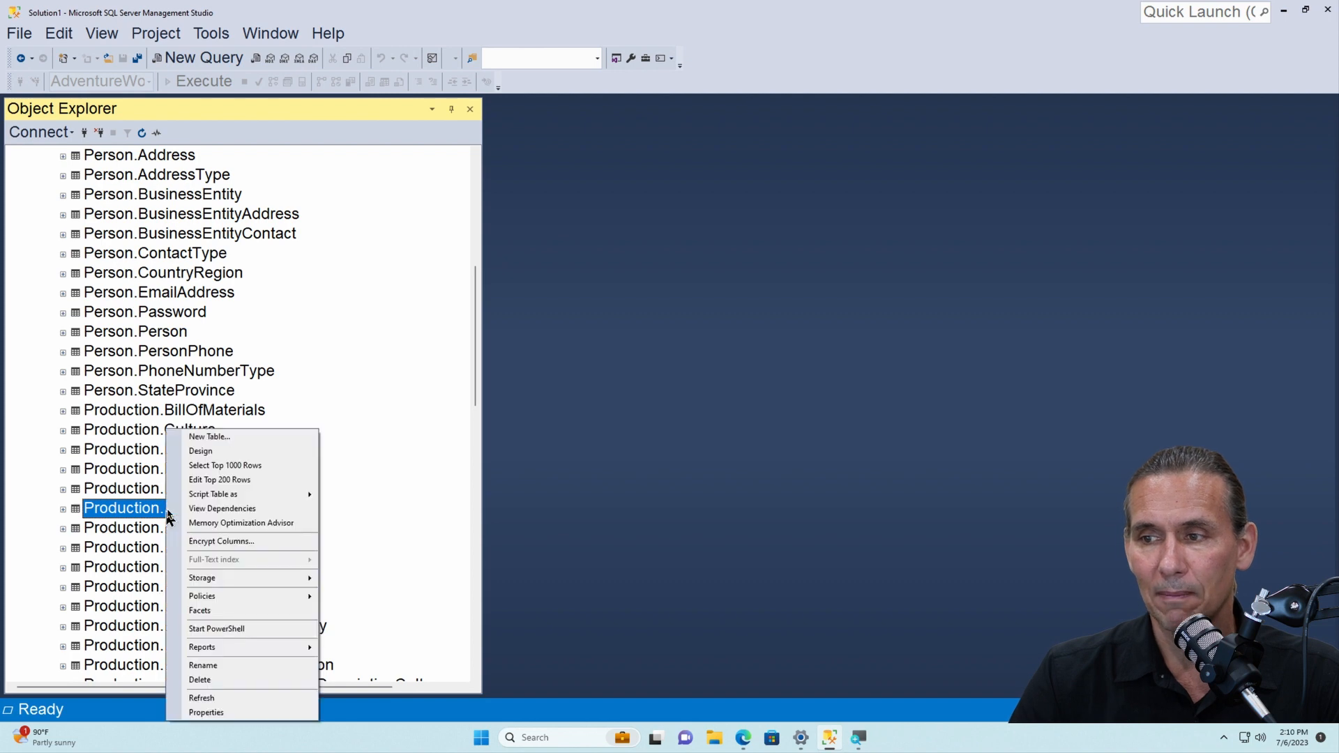
{"action": "left_click", "coordinate": [196, 452]}
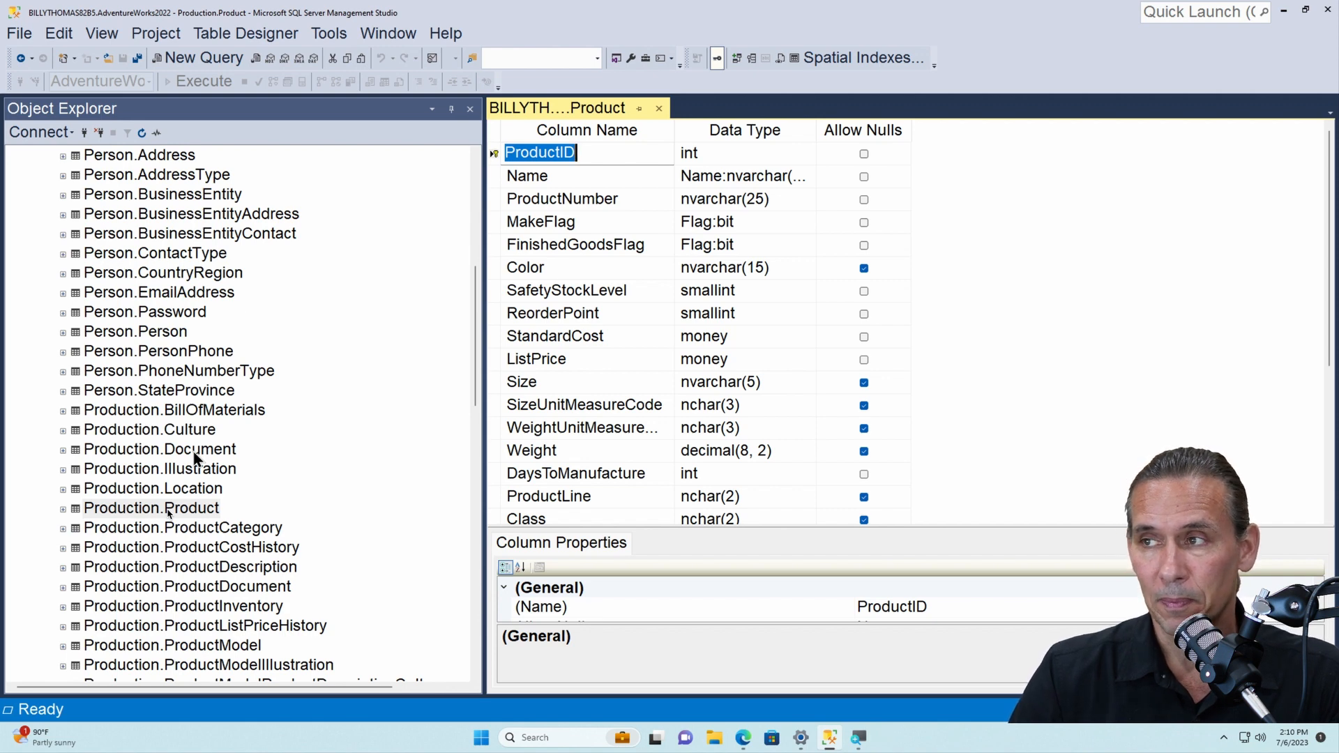
{"action": "left_click", "coordinate": [742, 126]}
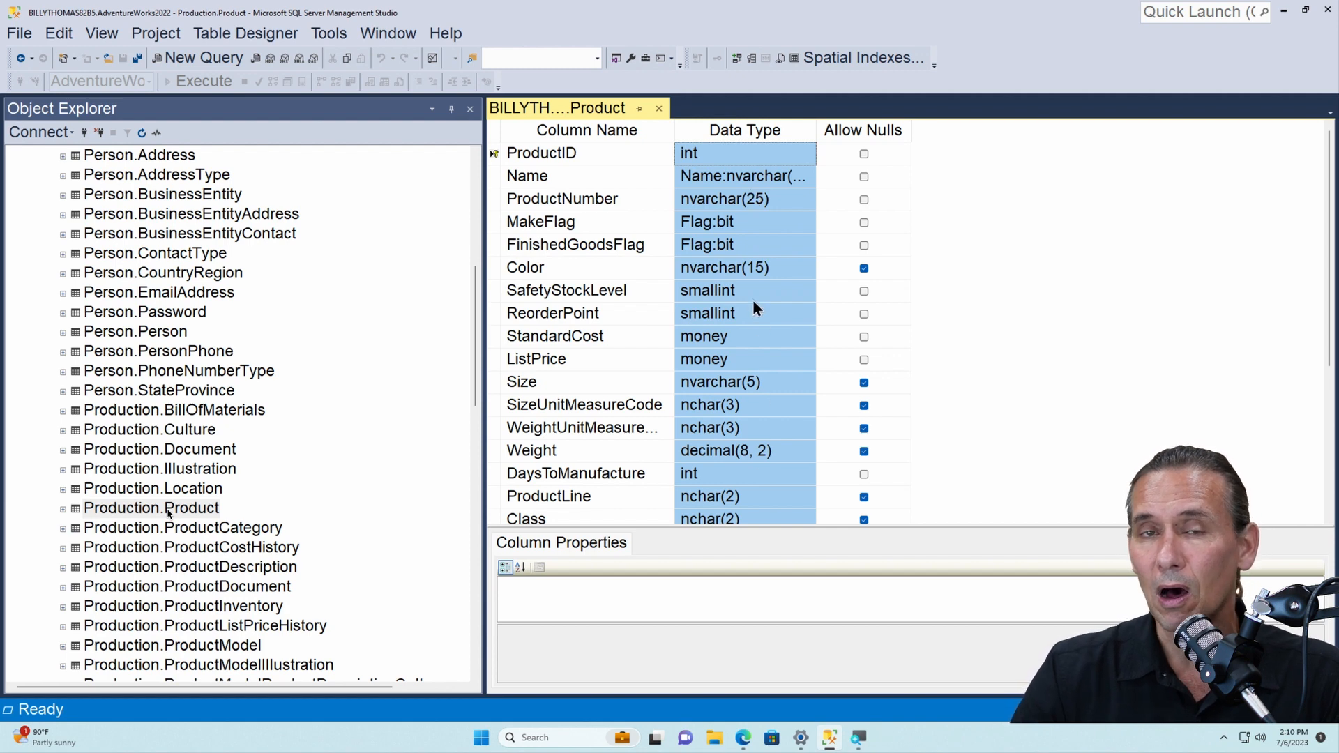
{"action": "left_click", "coordinate": [741, 150]}
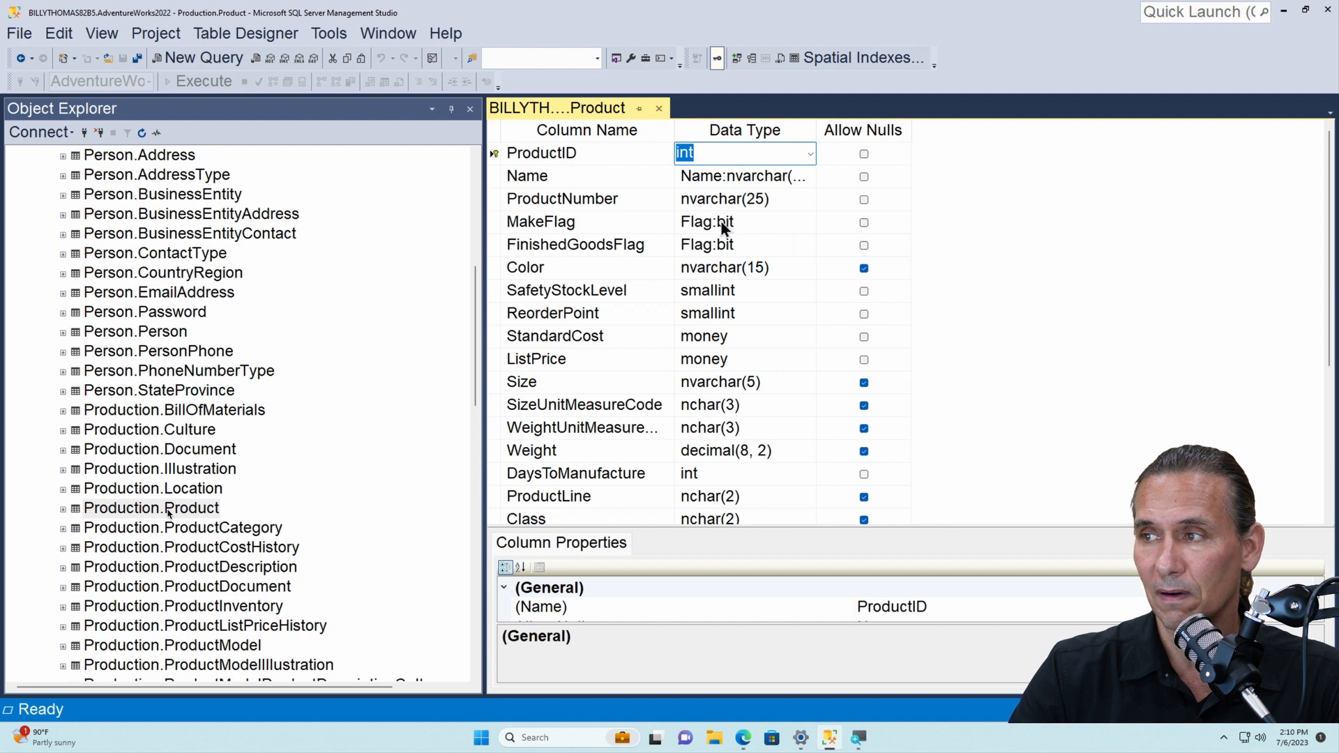
{"action": "scroll", "coordinate": [718, 357], "scroll_direction": "down", "scroll_amount": 1}
{"action": "scroll", "coordinate": [718, 357], "scroll_direction": "down", "scroll_amount": 1}
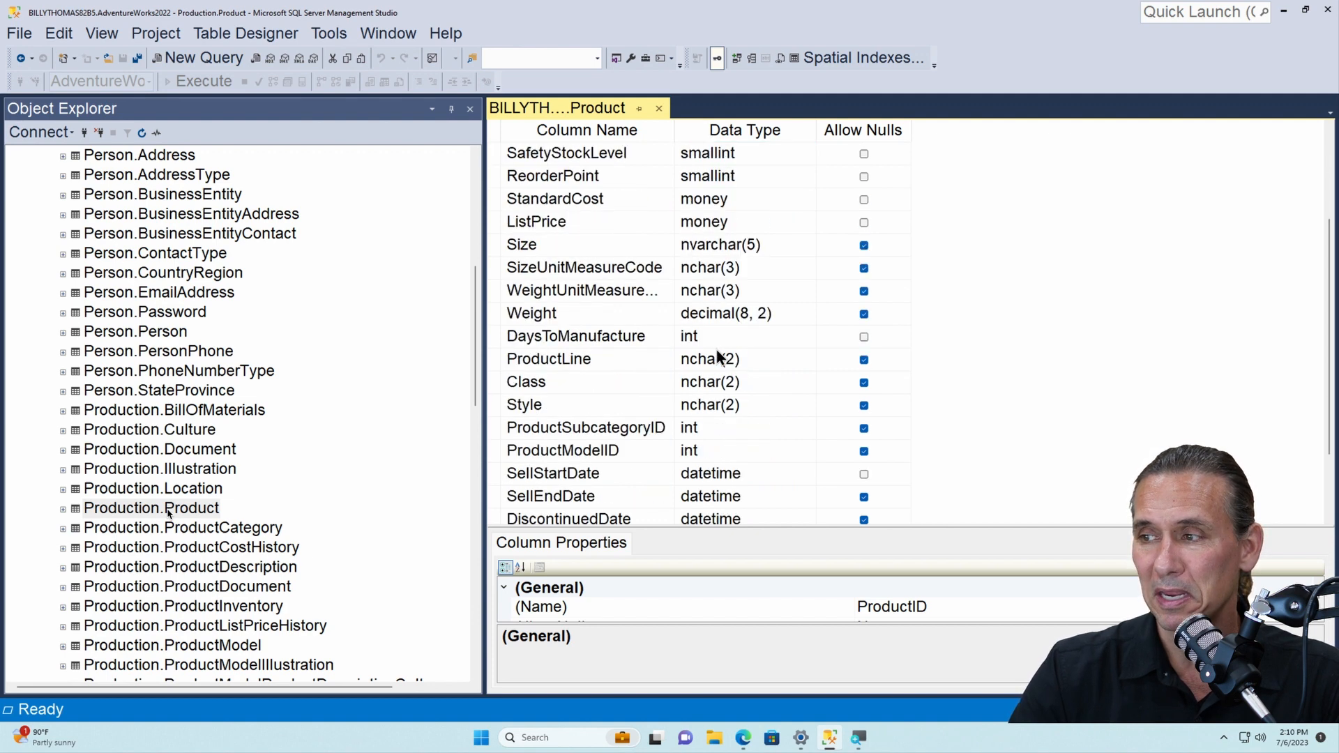
{"action": "scroll", "coordinate": [712, 422], "scroll_direction": "down", "scroll_amount": 1}
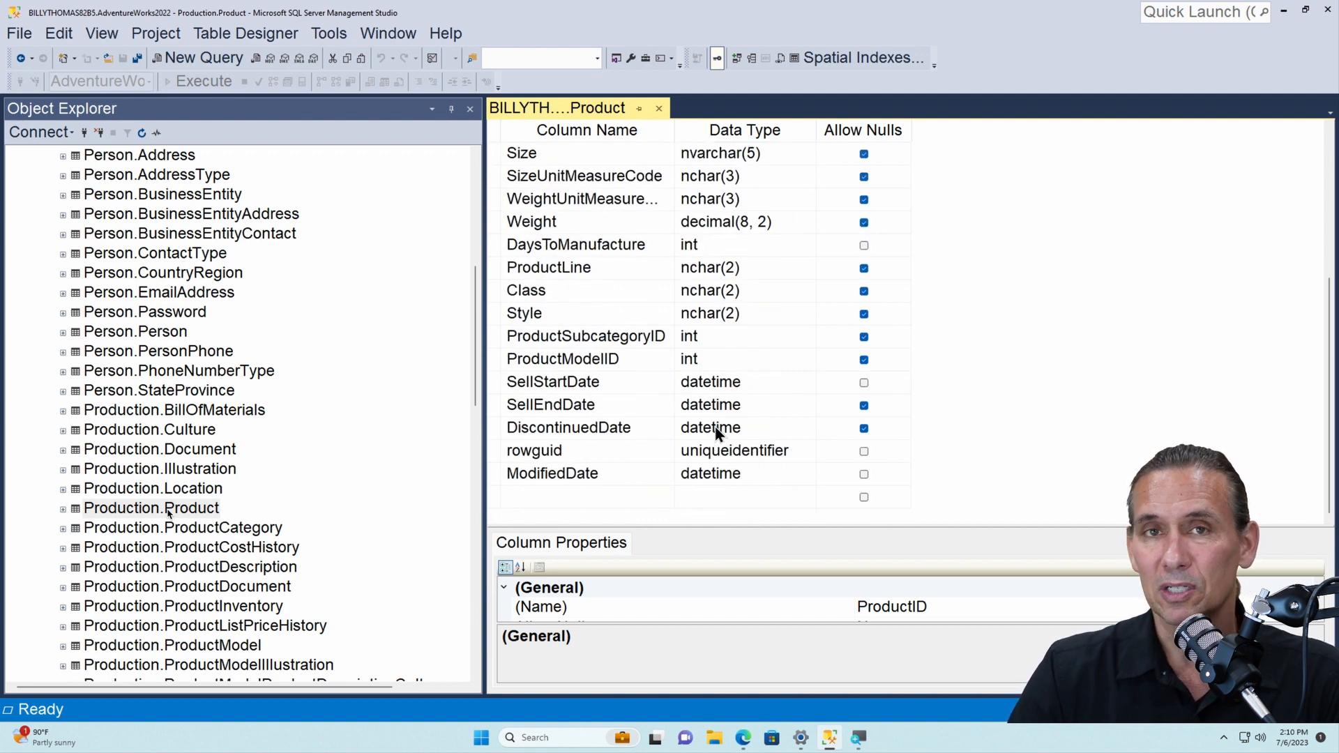
{"action": "scroll", "coordinate": [715, 418], "scroll_direction": "up", "scroll_amount": 4}
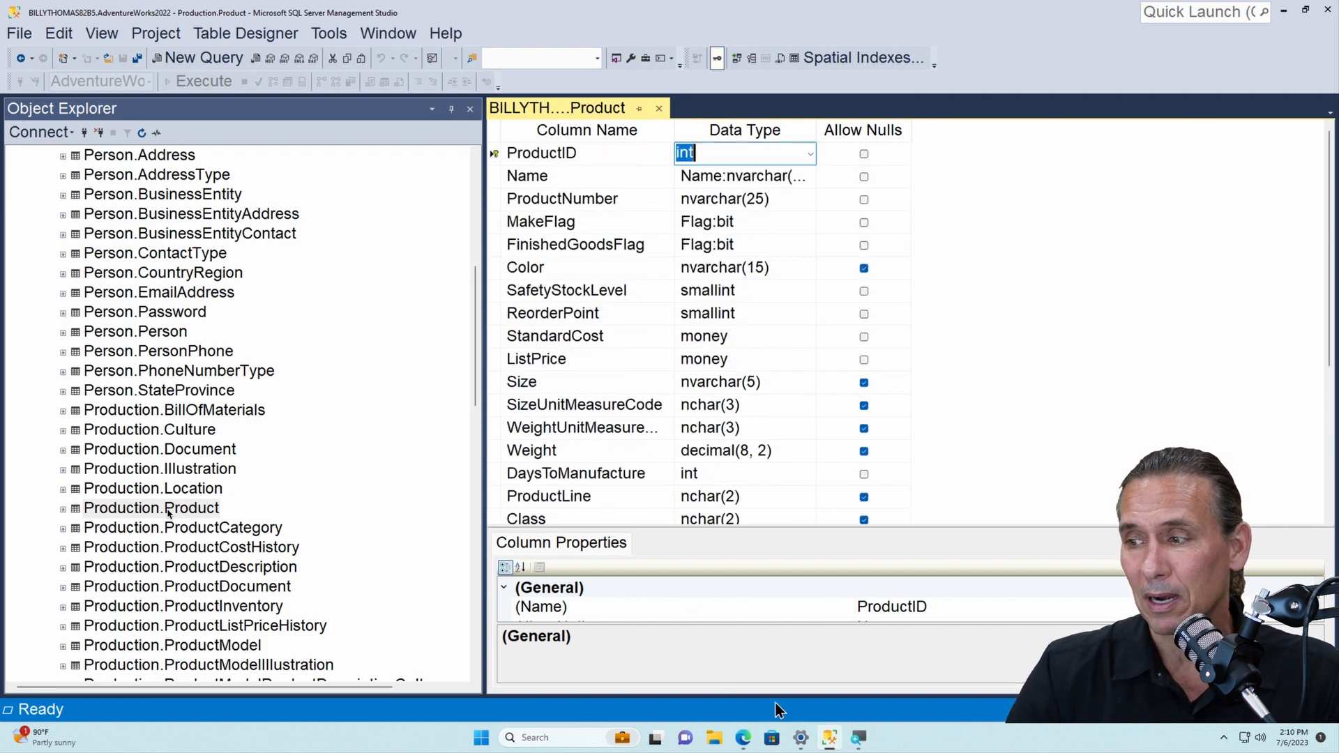
Step: Switch to Microsoft Edge to view the Data types (Transact-SQL) article, and return to the ProductID column in the Product design
{"action": "left_click", "coordinate": [737, 673]}
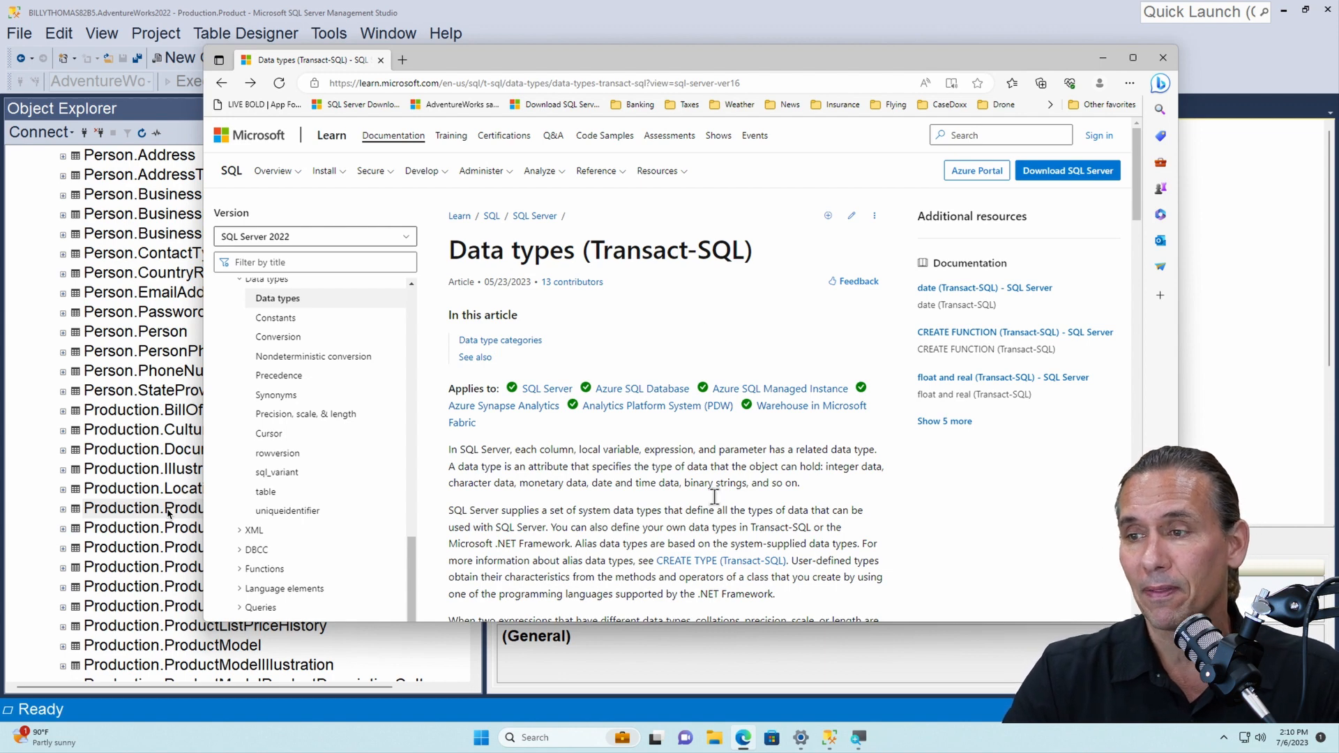
{"action": "left_click", "coordinate": [771, 653]}
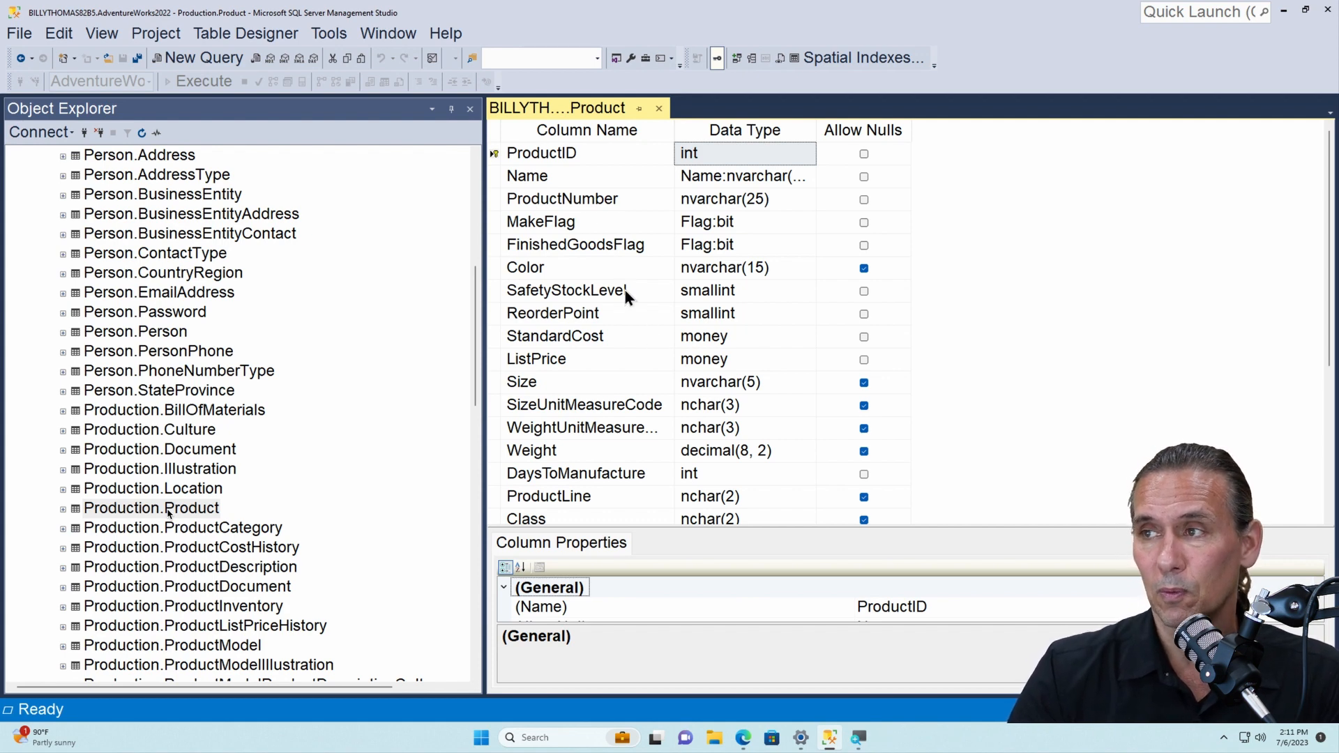
{"action": "left_click", "coordinate": [588, 171]}
{"action": "left_click", "coordinate": [567, 152]}
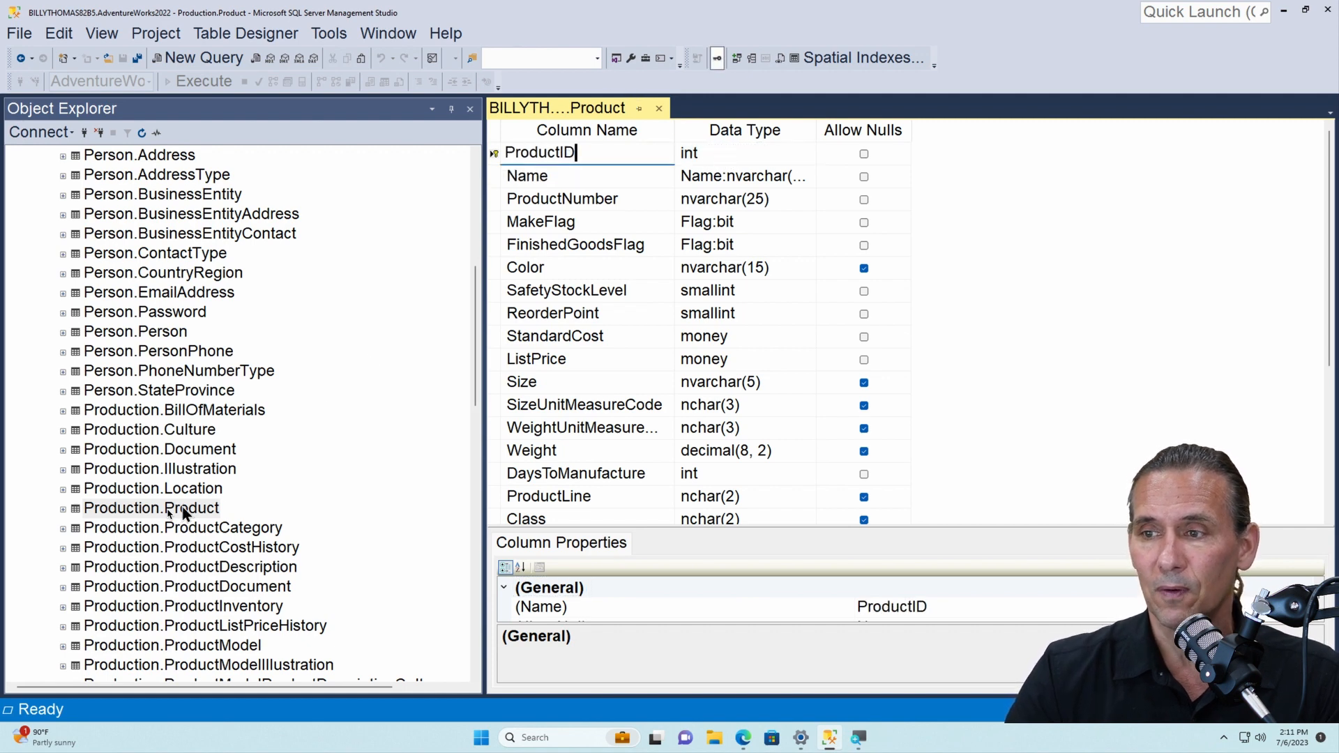
Step: Open the top 200 rows of Production.Product for editing and widen the ProductID column to show its full name
{"action": "left_click", "coordinate": [185, 512]}
{"action": "right_click", "coordinate": [185, 513]}
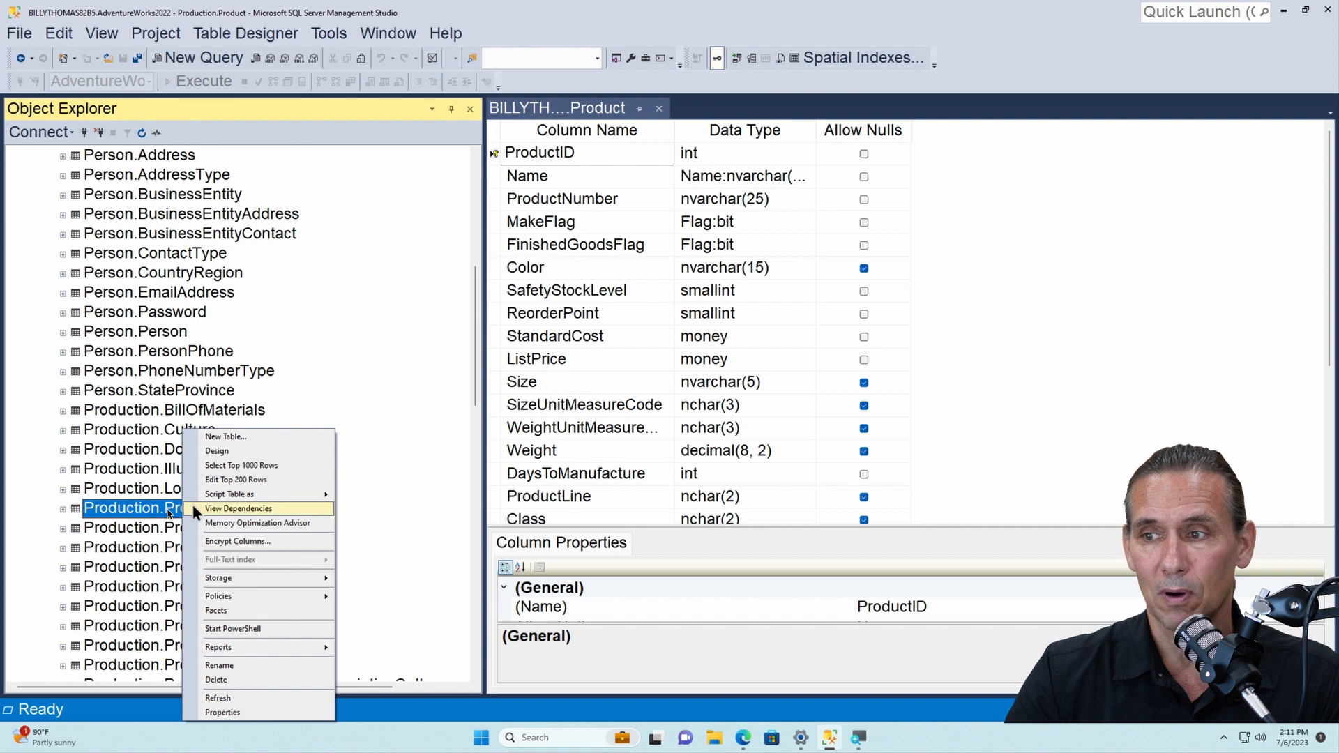
{"action": "left_click", "coordinate": [233, 466]}
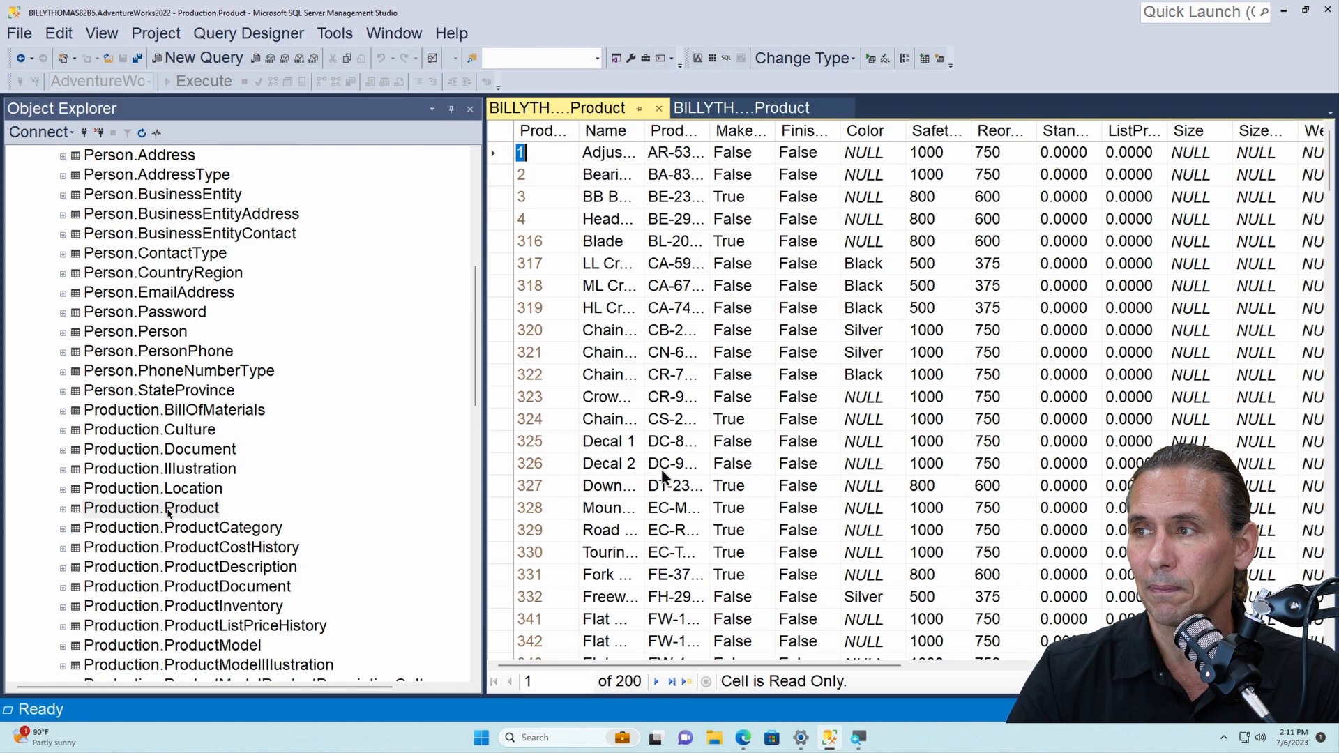
{"action": "scroll", "coordinate": [718, 377], "scroll_direction": "down", "scroll_amount": 7}
{"action": "scroll", "coordinate": [713, 354], "scroll_direction": "up", "scroll_amount": 7}
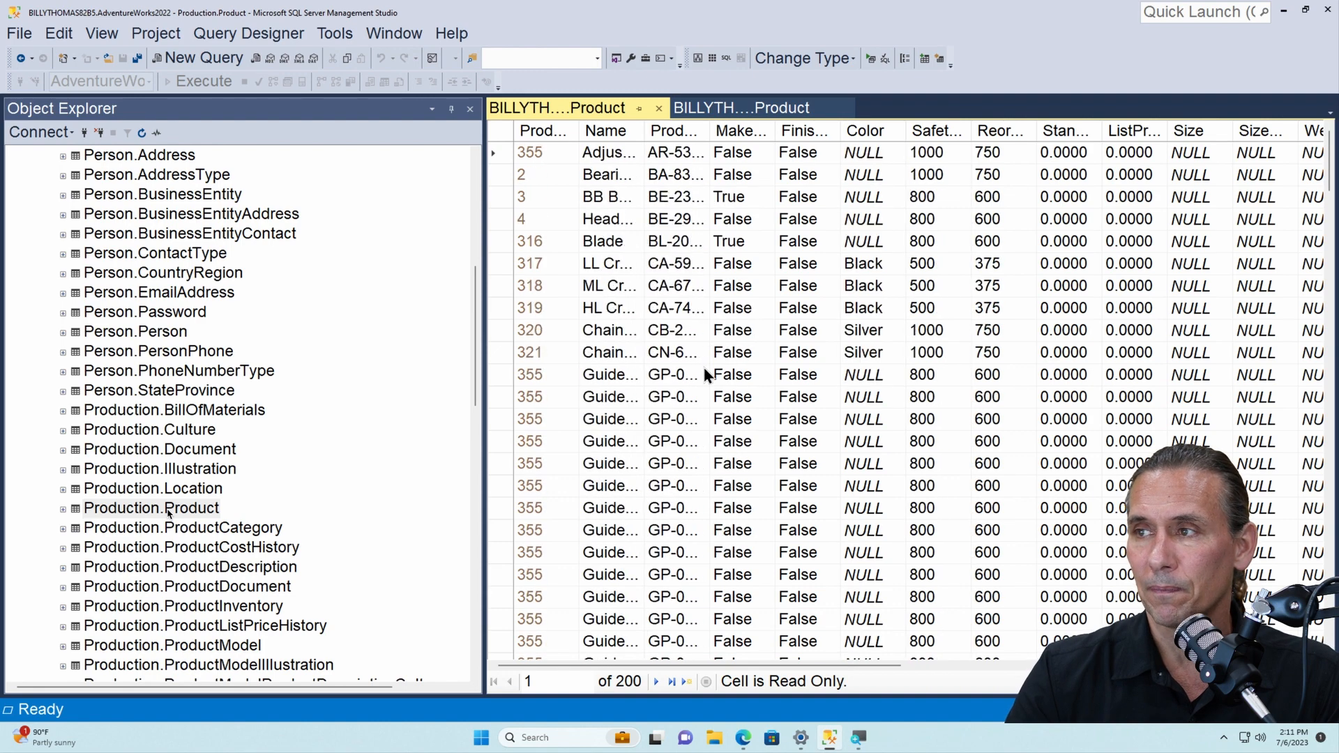
{"action": "left_click_drag", "start_coordinate": [578, 130], "coordinate": [685, 130]}
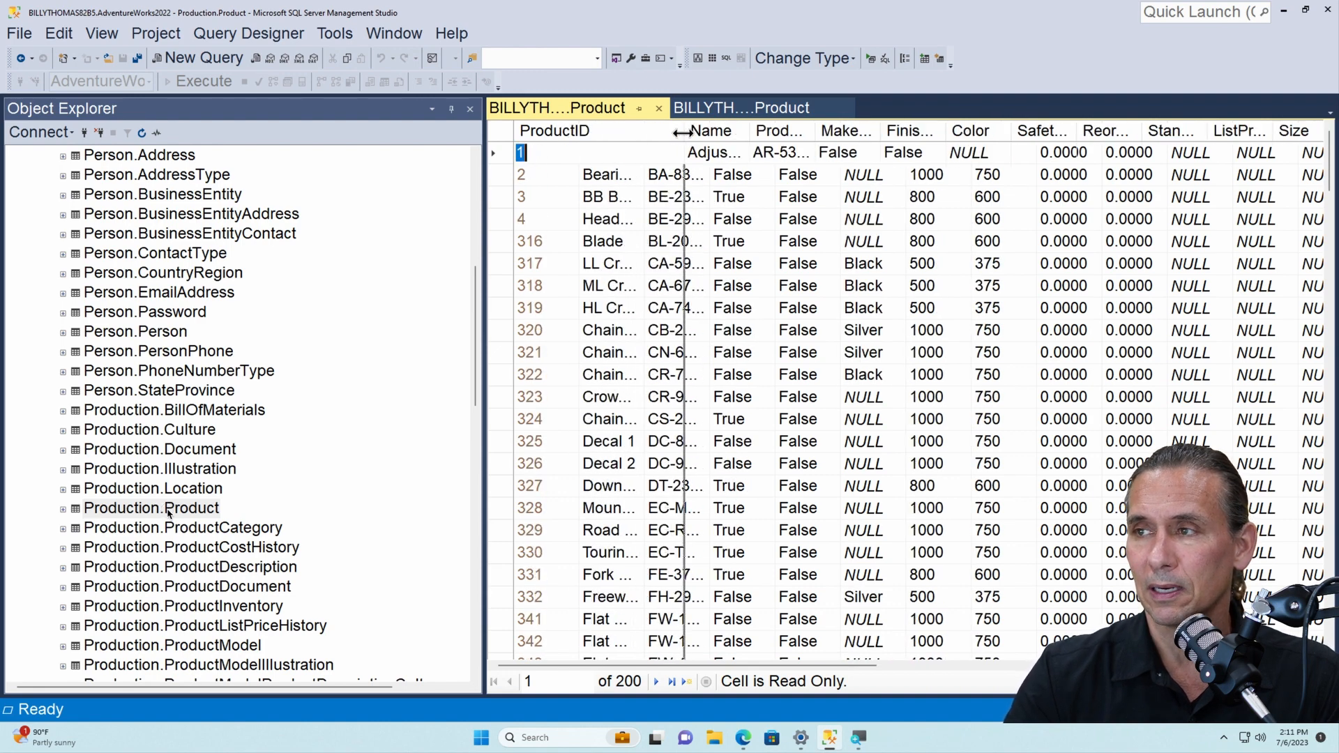
Step: Examine the ProductID values from the first to the last of the Product rows
{"action": "scroll", "coordinate": [570, 327], "scroll_direction": "down", "scroll_amount": 20}
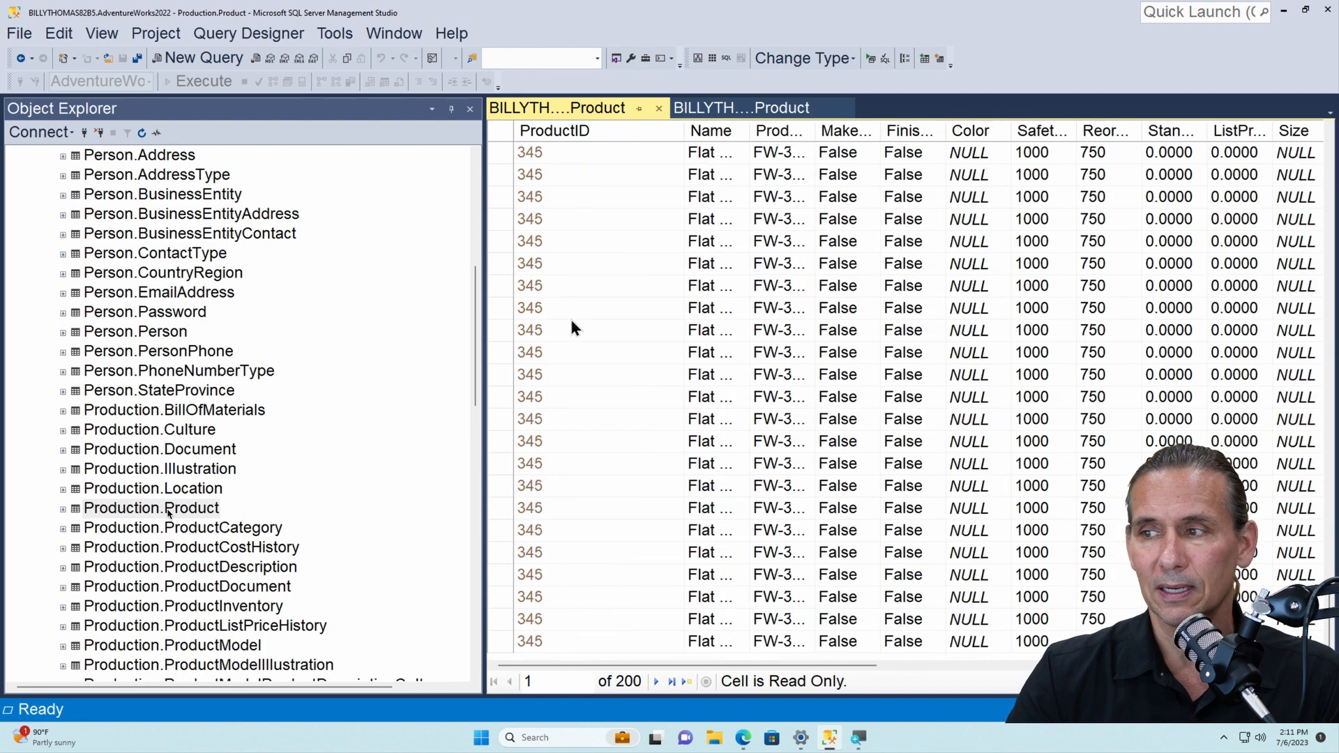
{"action": "scroll", "coordinate": [589, 335], "scroll_direction": "up", "scroll_amount": 1}
{"action": "scroll", "coordinate": [590, 330], "scroll_direction": "up", "scroll_amount": 20}
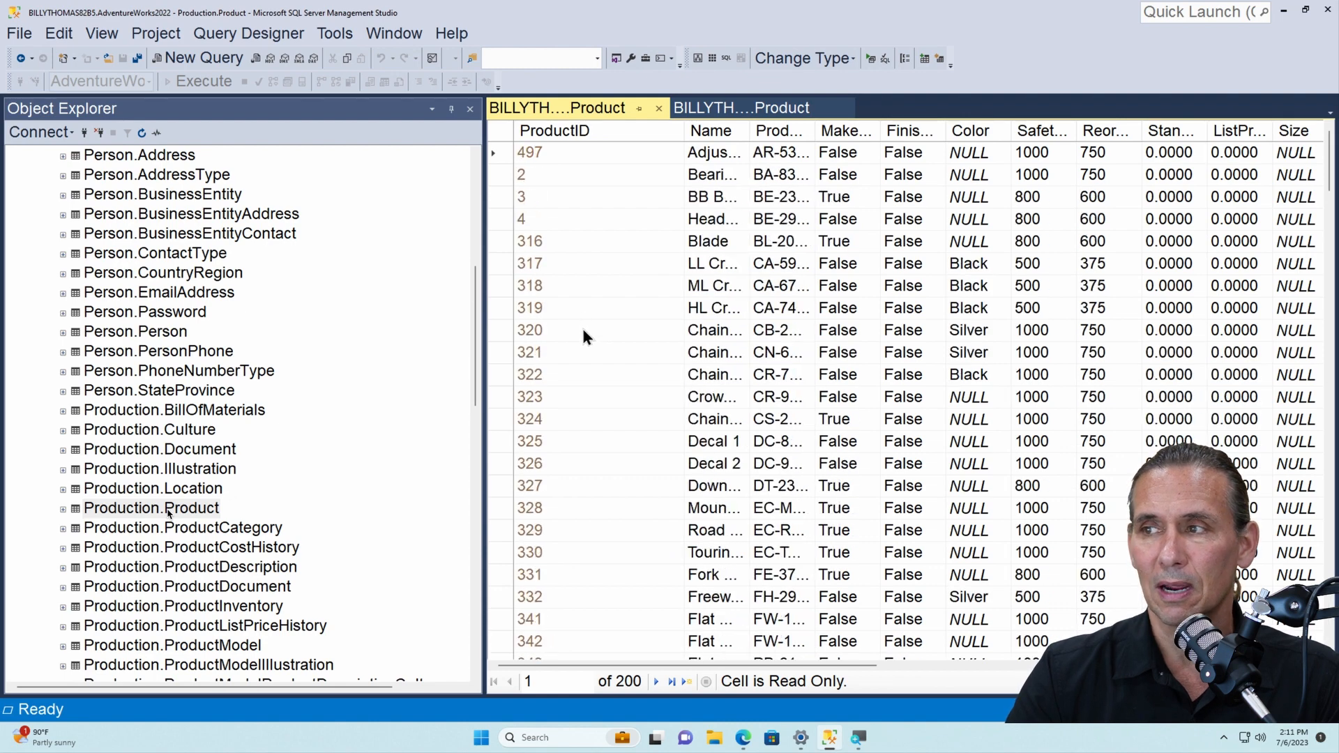
{"action": "scroll", "coordinate": [580, 325], "scroll_direction": "down", "scroll_amount": 20}
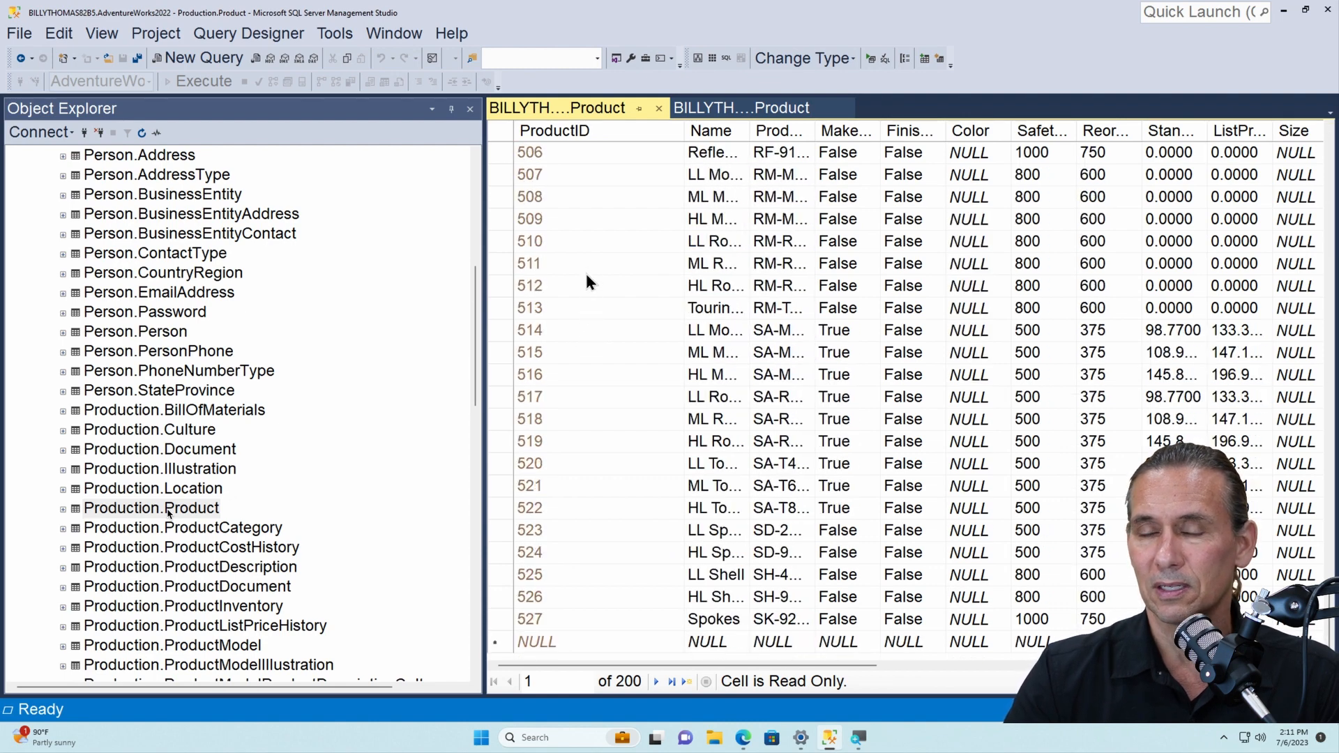
{"action": "scroll", "coordinate": [586, 281], "scroll_direction": "up", "scroll_amount": 20}
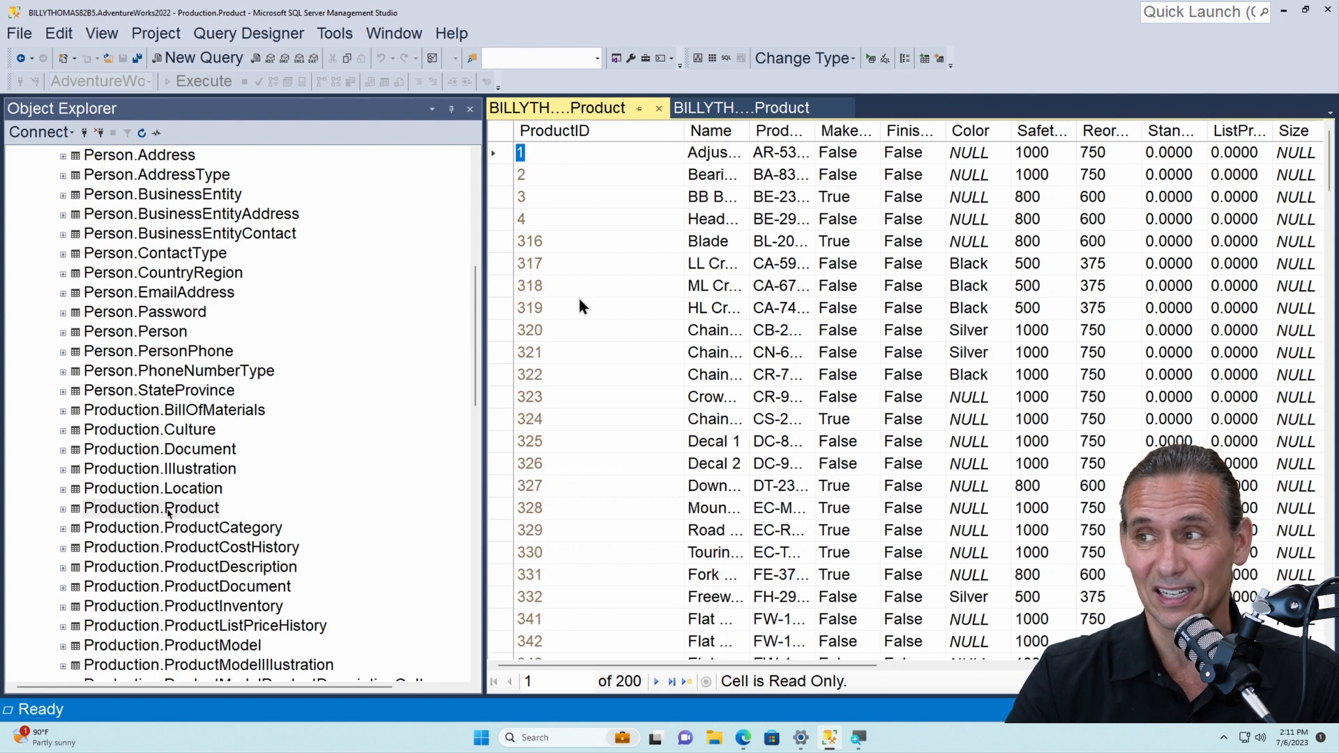
Step: Switch to Microsoft Edge and open the int page from the Exact numerics section of the Data types (Transact-SQL) article
{"action": "left_click", "coordinate": [743, 738]}
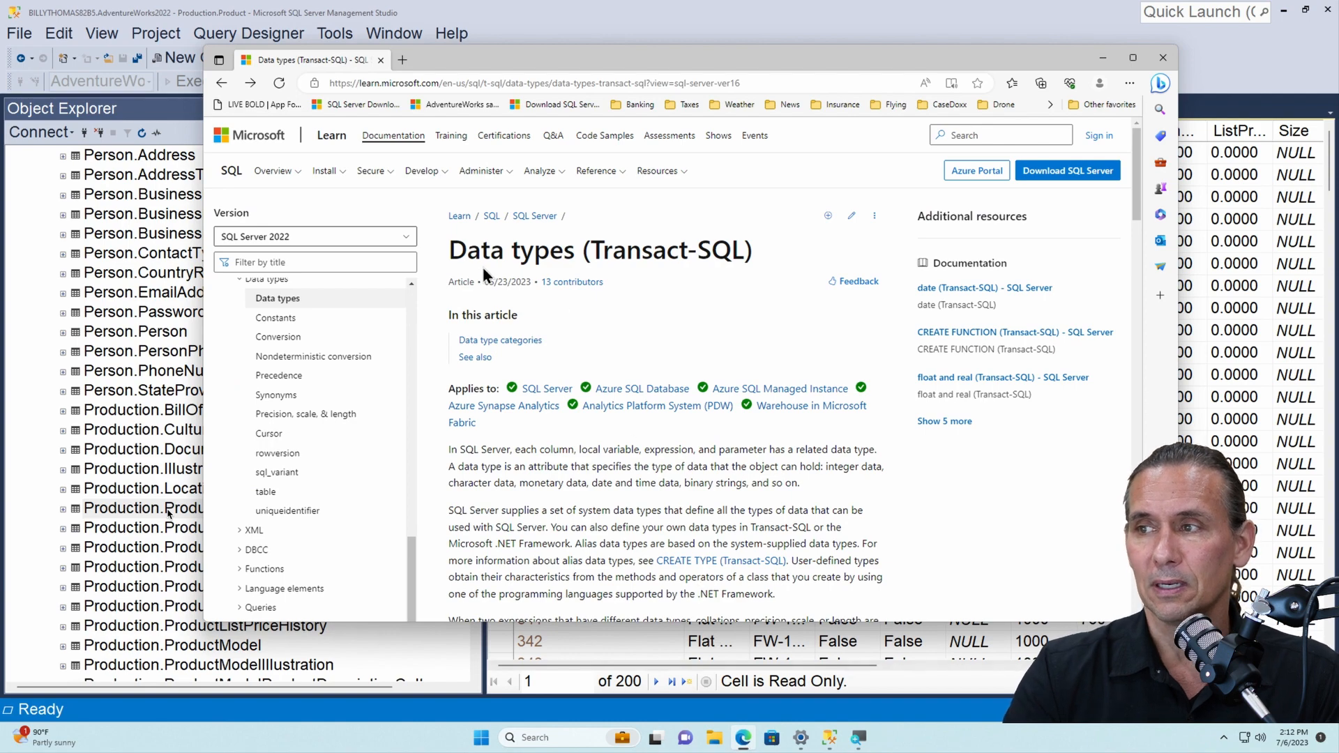
{"action": "scroll", "coordinate": [580, 485], "scroll_direction": "down", "scroll_amount": 6}
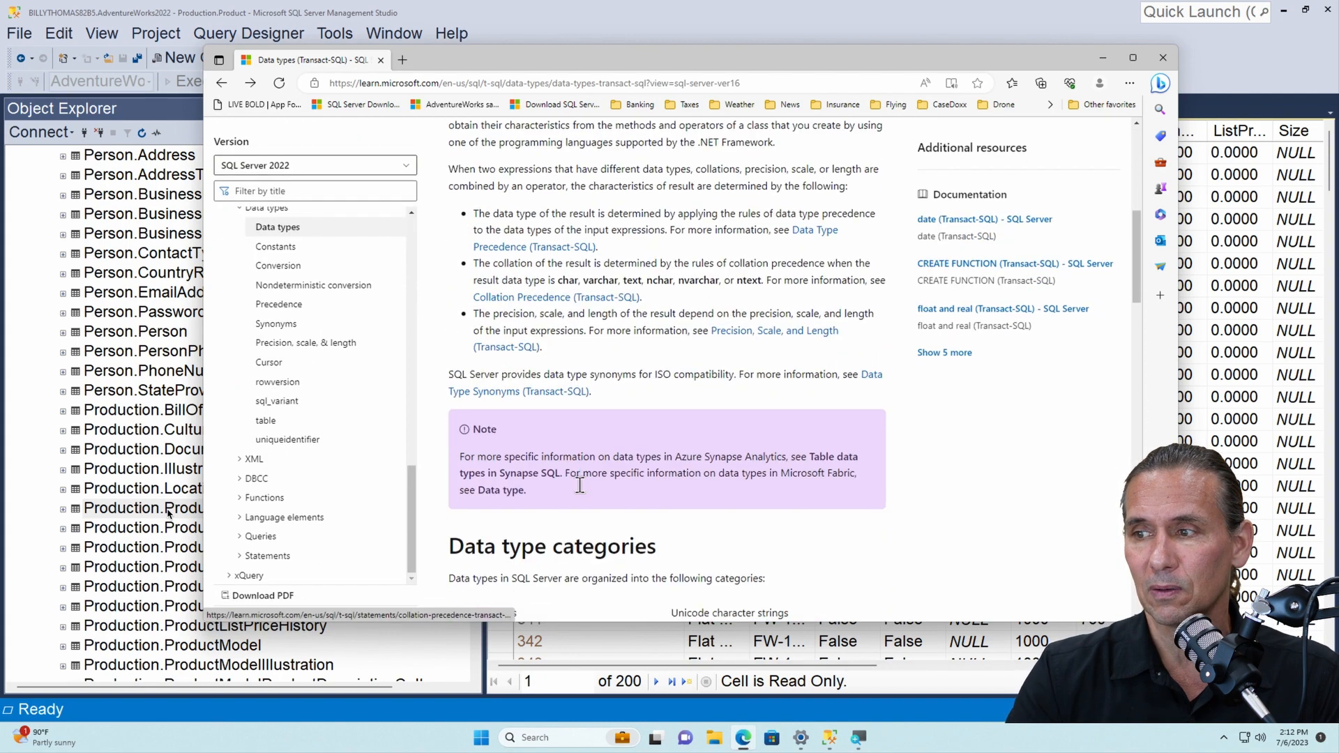
{"action": "scroll", "coordinate": [579, 485], "scroll_direction": "down", "scroll_amount": 9}
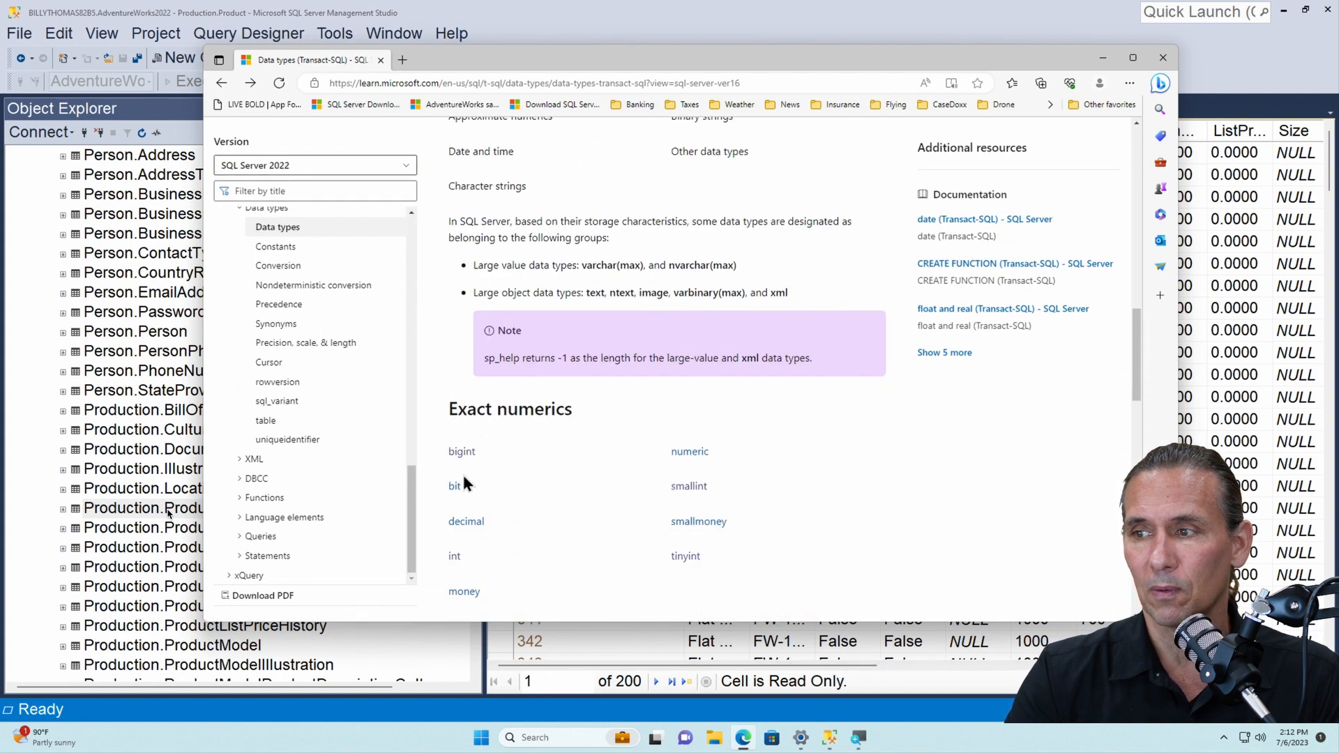
{"action": "left_click", "coordinate": [454, 557]}
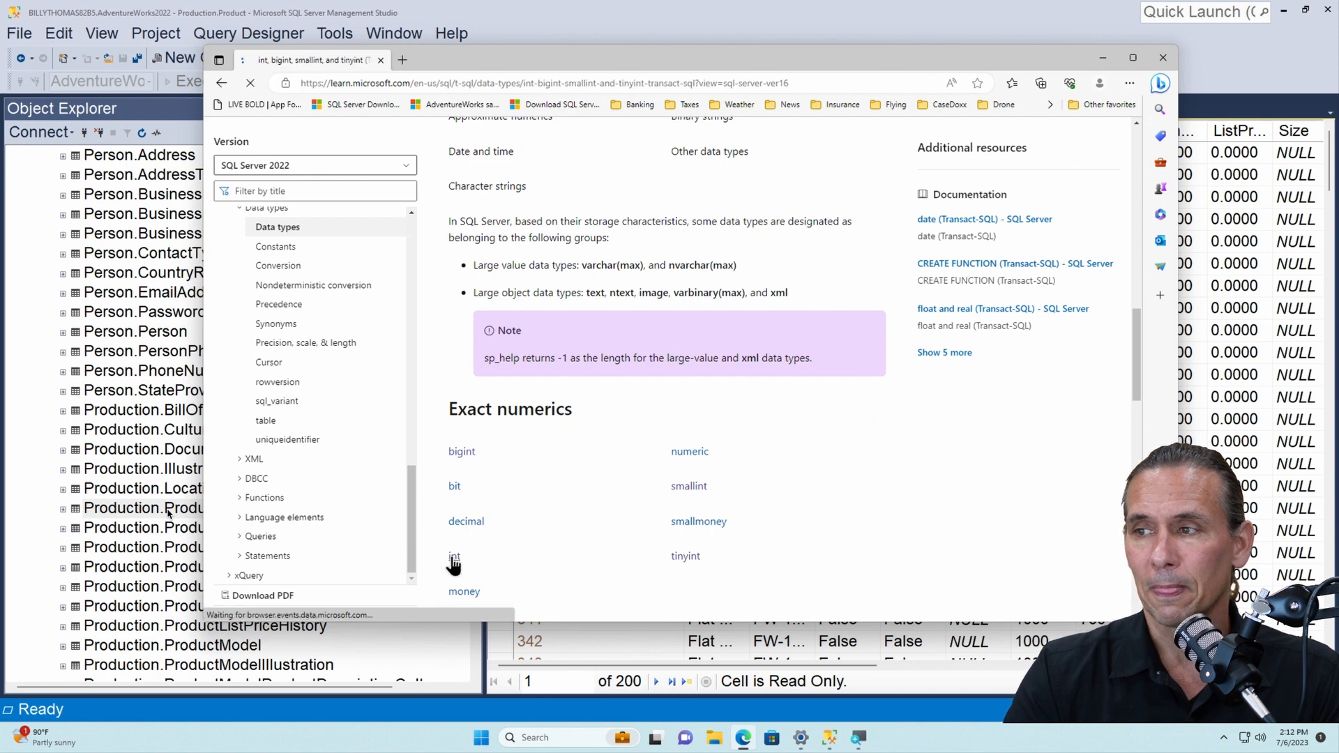
Step: Read the table of ranges and storage sizes for the integer data types, and return to SQL Server Management Studio
{"action": "scroll", "coordinate": [519, 533], "scroll_direction": "down", "scroll_amount": 4}
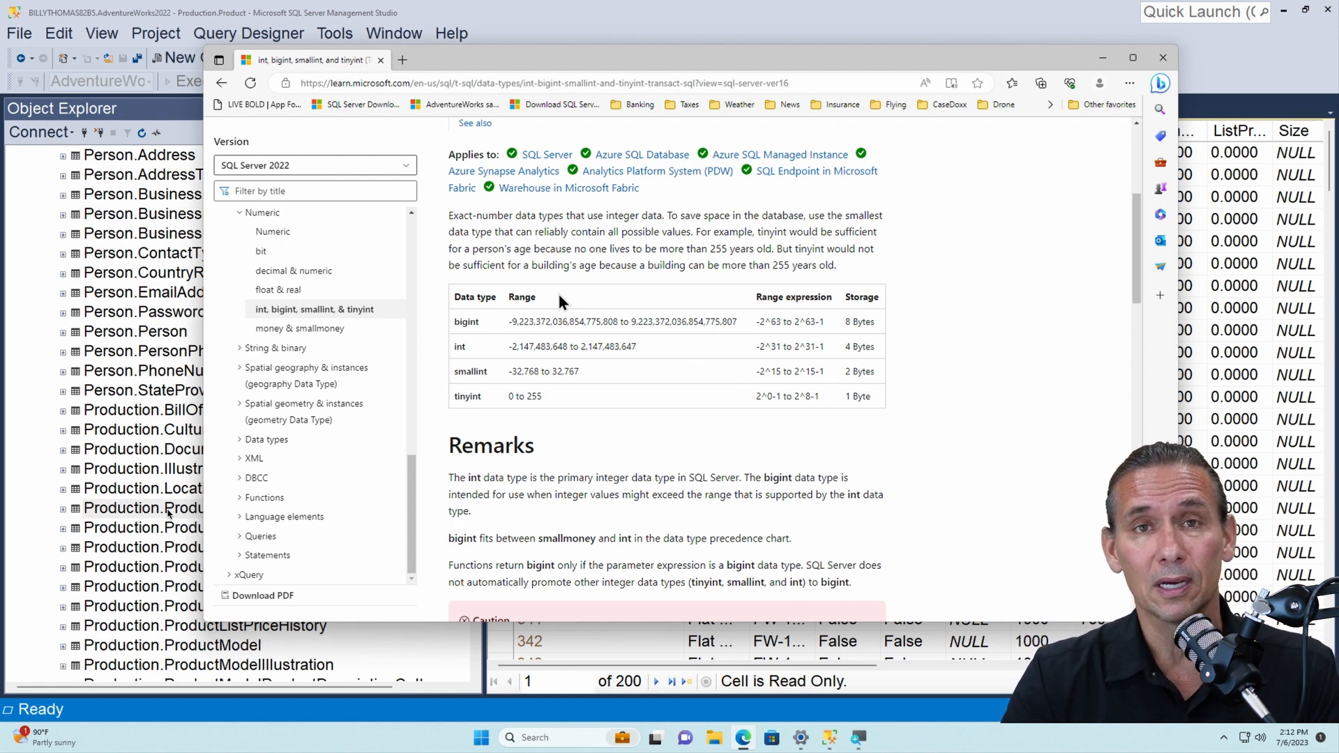
{"action": "left_click", "coordinate": [1200, 308]}
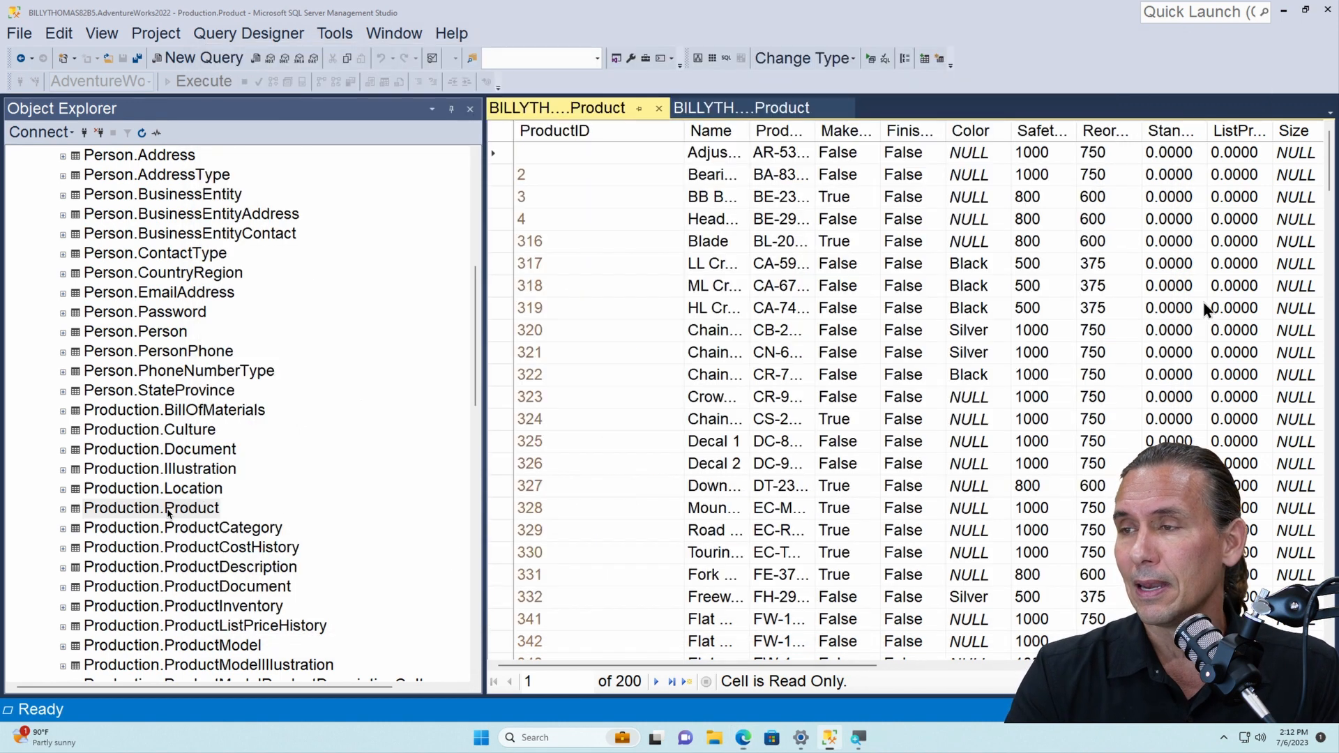
Step: Return to the Product design, select the Name column and widen the Data Type column to show its full type
{"action": "left_click", "coordinate": [738, 109]}
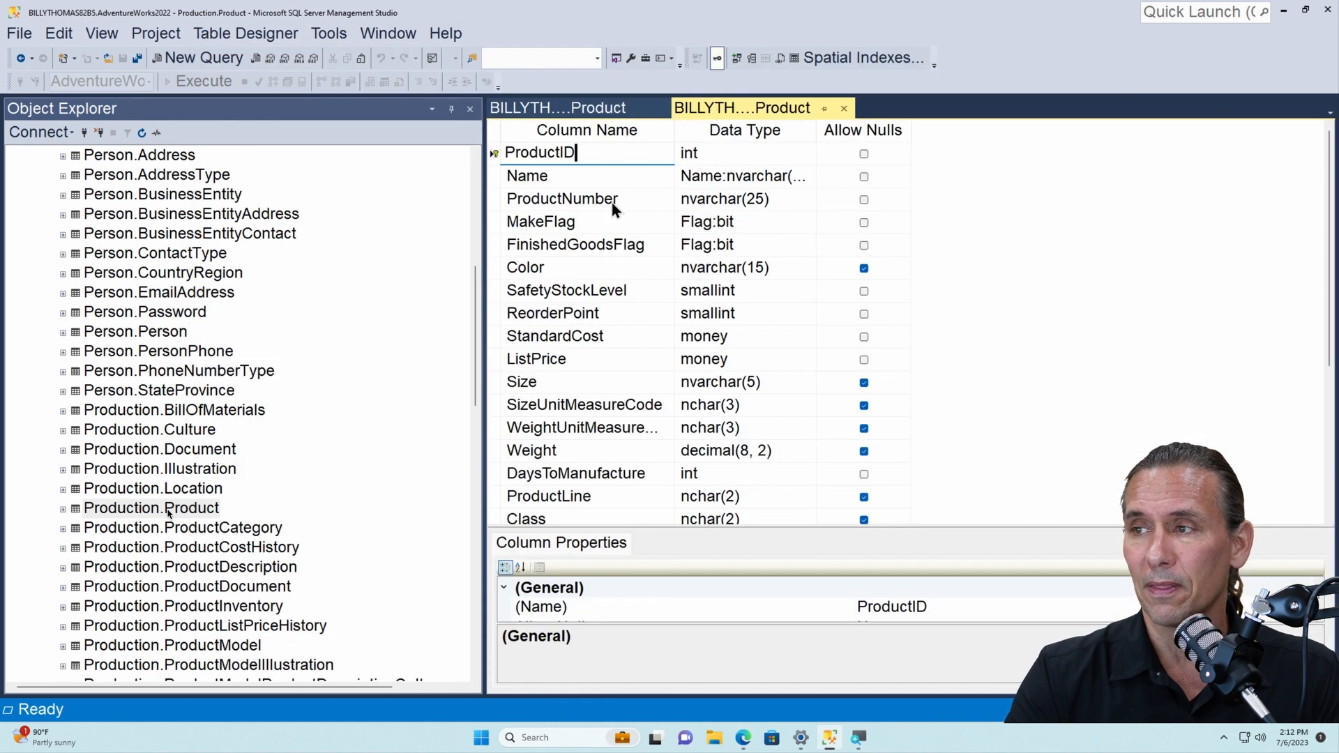
{"action": "left_click", "coordinate": [569, 184]}
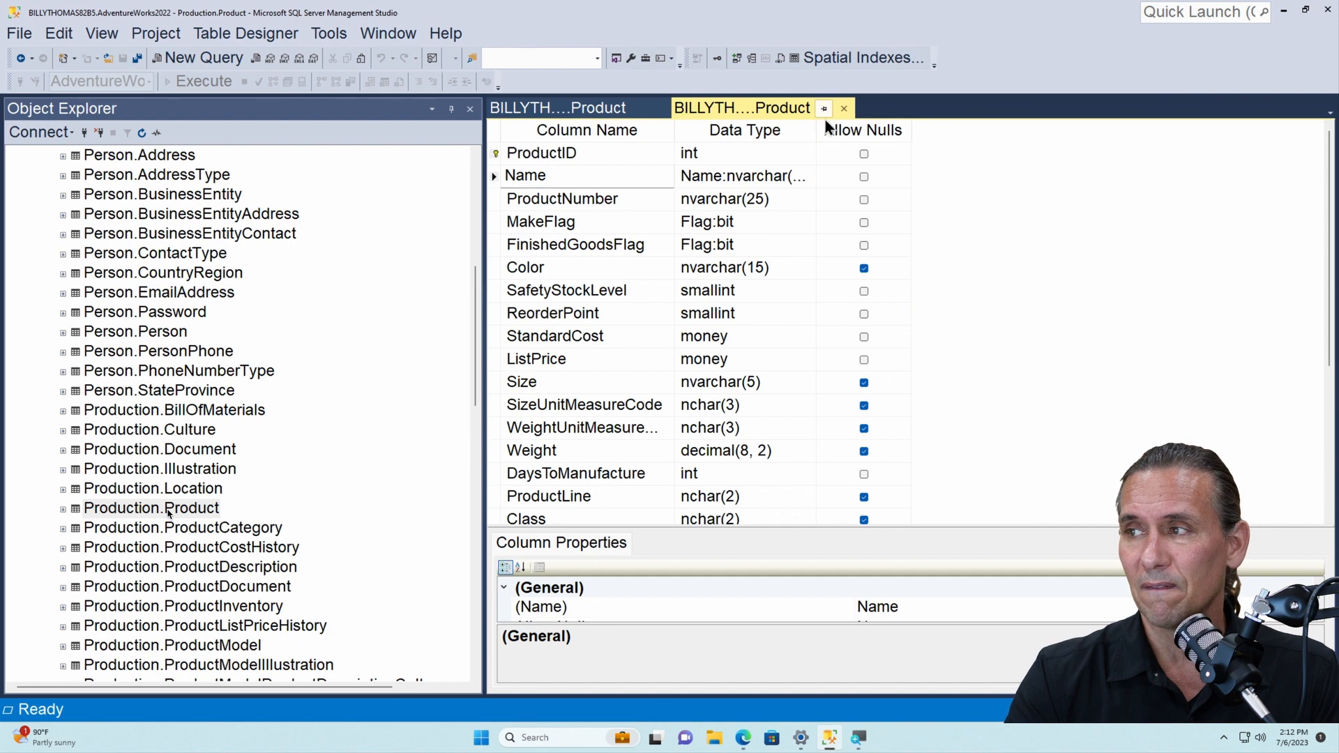
{"action": "left_click_drag", "start_coordinate": [813, 132], "coordinate": [897, 130]}
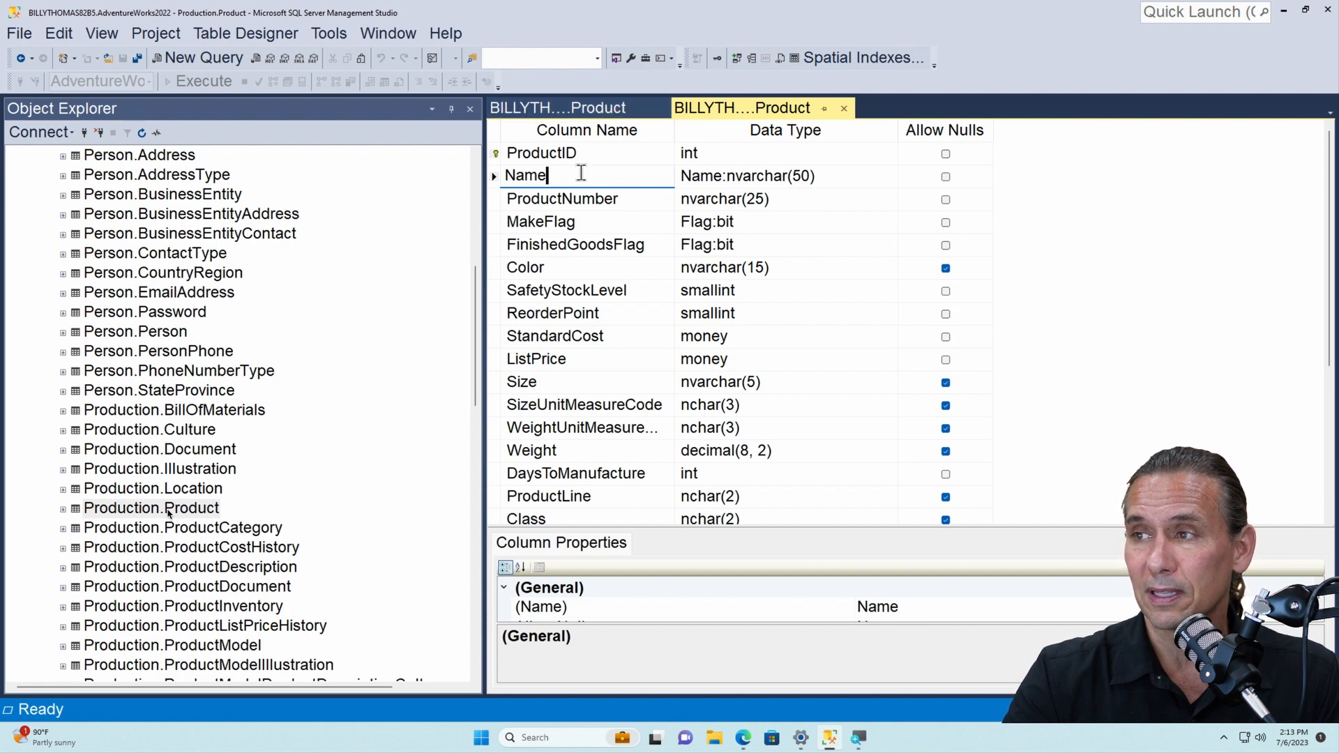
Step: Widen the Name column in the Product rows to show the full names, and browse the product names
{"action": "left_click", "coordinate": [584, 110]}
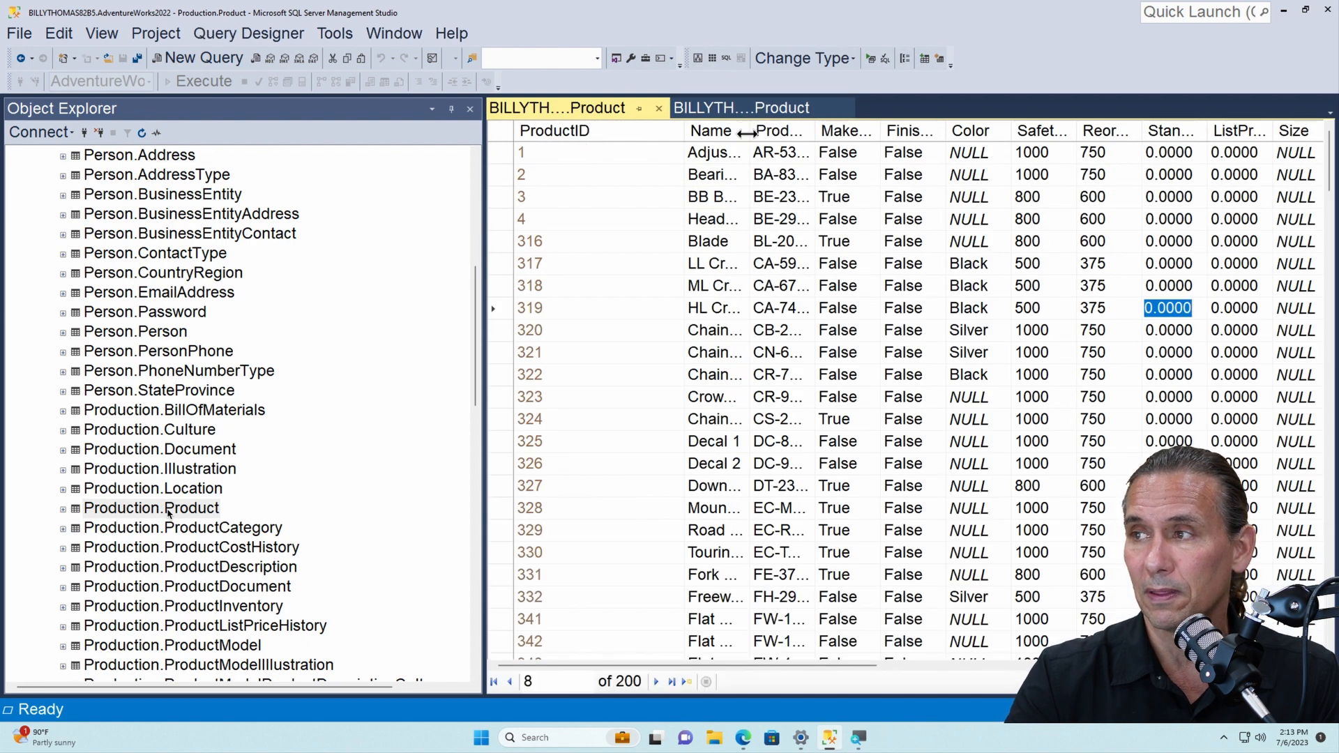
{"action": "left_click_drag", "start_coordinate": [749, 130], "coordinate": [896, 130]}
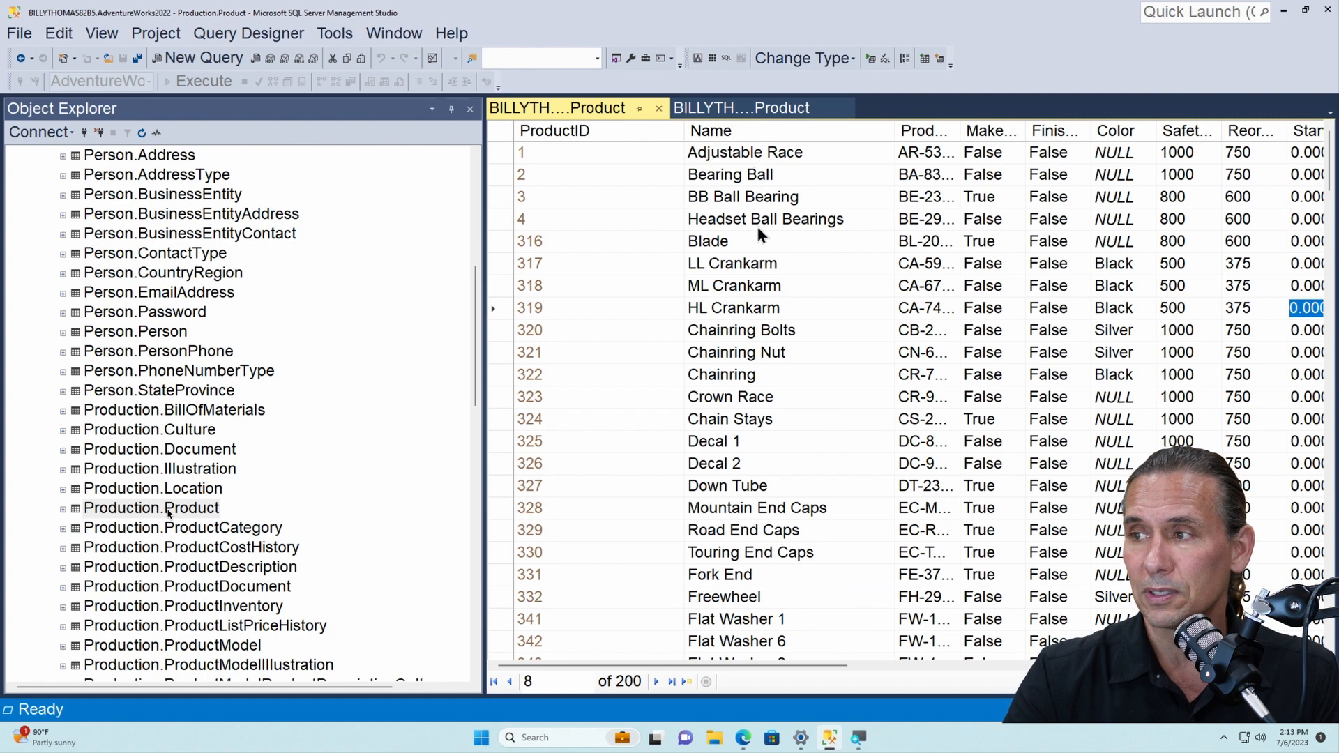
{"action": "scroll", "coordinate": [756, 224], "scroll_direction": "down", "scroll_amount": 18}
{"action": "scroll", "coordinate": [758, 237], "scroll_direction": "up", "scroll_amount": 1}
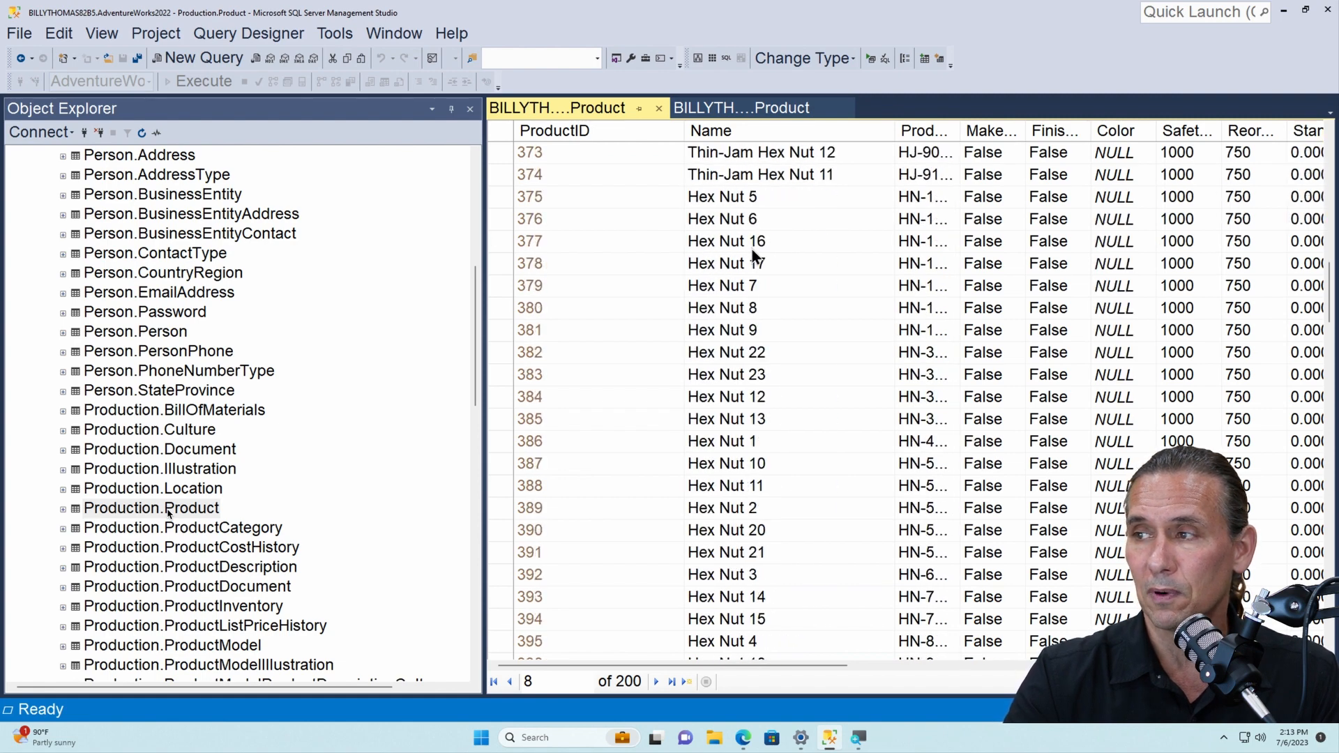
{"action": "scroll", "coordinate": [729, 209], "scroll_direction": "down", "scroll_amount": 2}
{"action": "scroll", "coordinate": [736, 258], "scroll_direction": "up", "scroll_amount": 20}
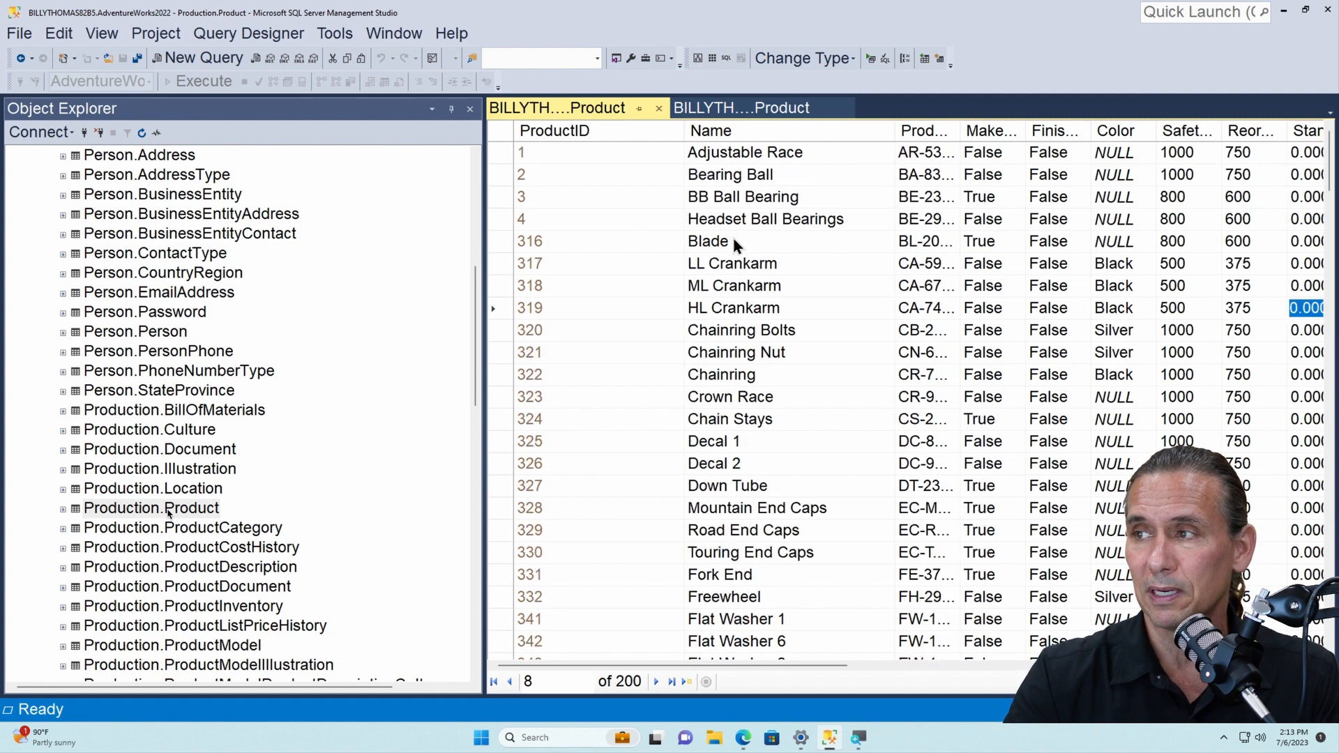
{"action": "scroll", "coordinate": [735, 272], "scroll_direction": "down", "scroll_amount": 11}
{"action": "scroll", "coordinate": [737, 293], "scroll_direction": "down", "scroll_amount": 11}
{"action": "scroll", "coordinate": [742, 279], "scroll_direction": "up", "scroll_amount": 2}
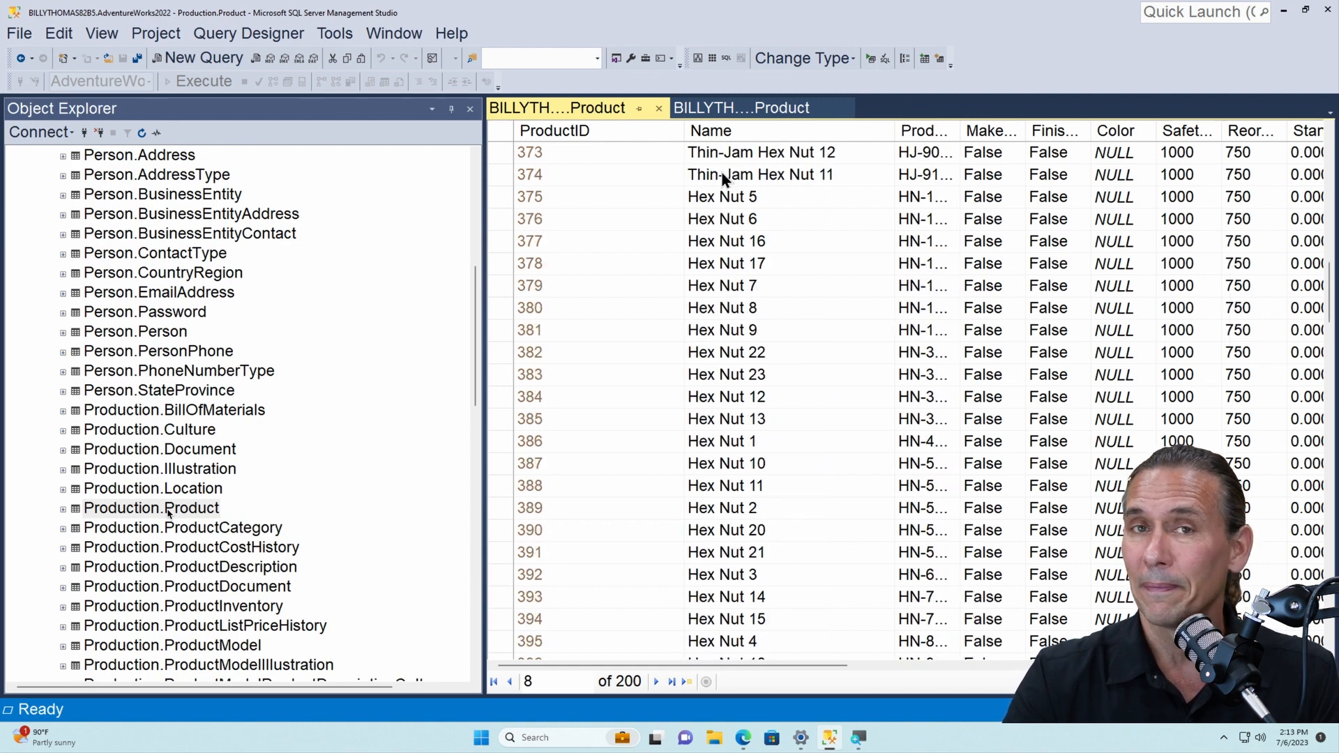
Step: Widen the ProductNumber column in the Product rows to fit its contents, and select the MakeFlag column in the Product design
{"action": "left_click_drag", "start_coordinate": [959, 130], "coordinate": [960, 139]}
{"action": "double_click", "coordinate": [961, 130]}
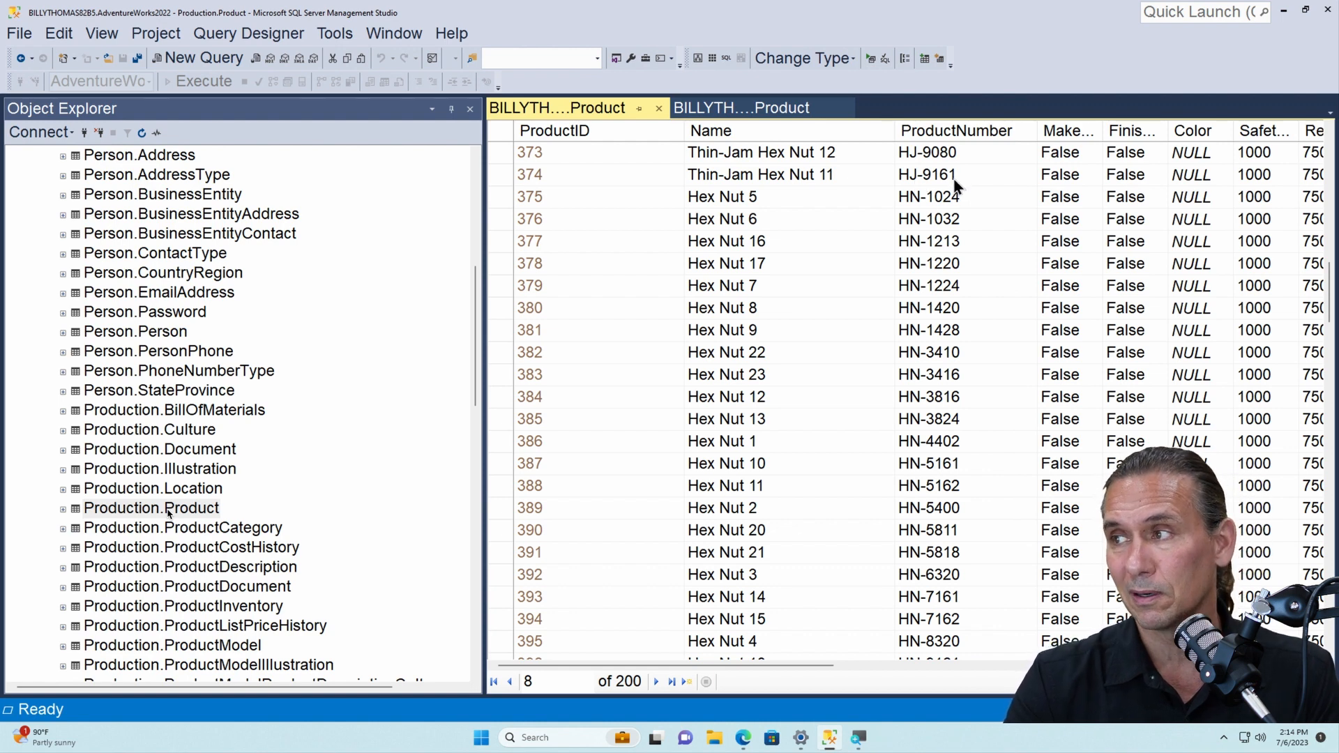
{"action": "left_click", "coordinate": [791, 113]}
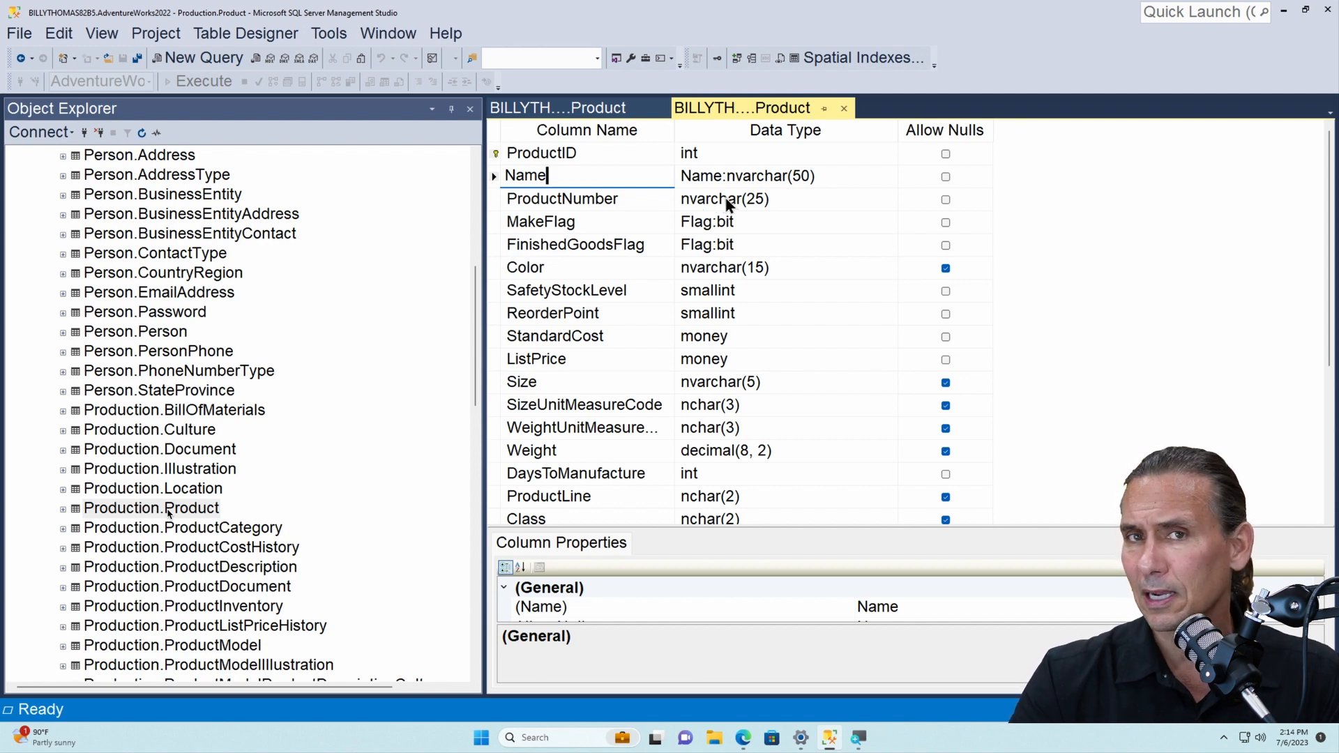
{"action": "left_click", "coordinate": [595, 222]}
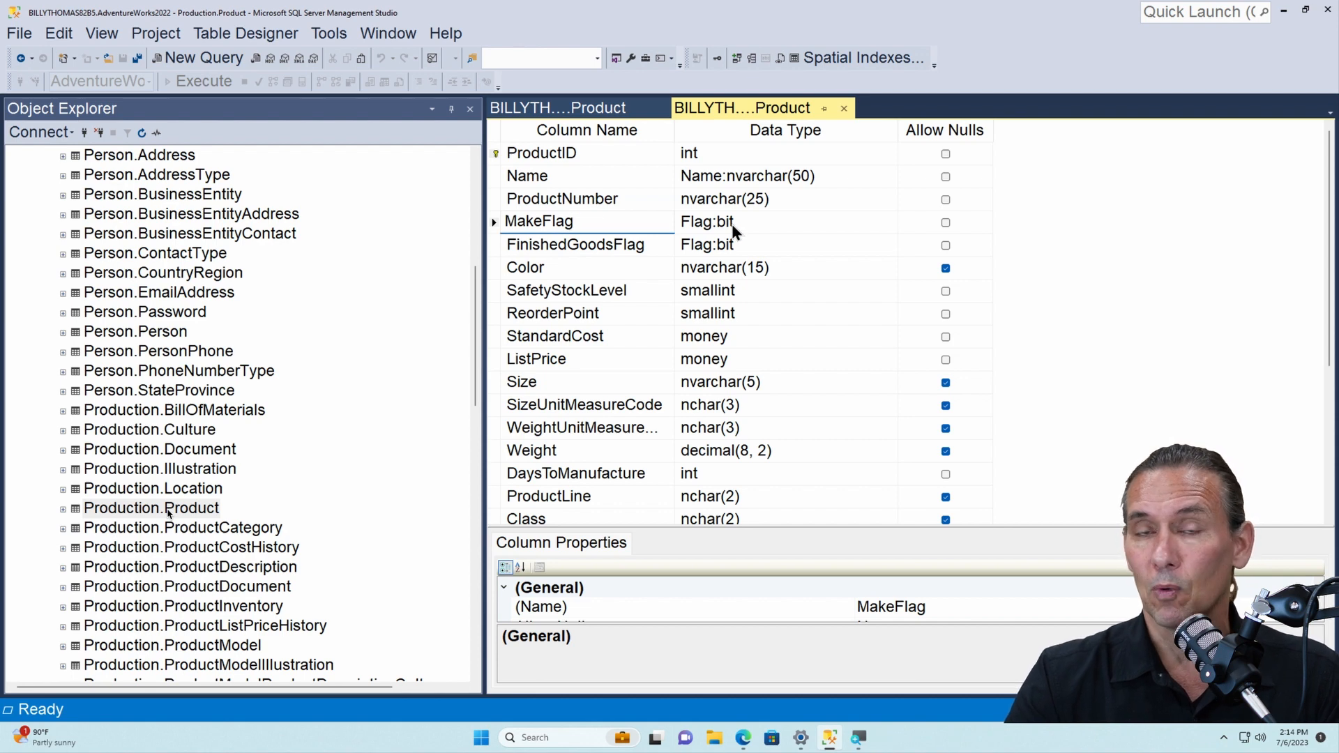
Step: Examine the MakeFlag and FinishedGoodsFlag values in the Product rows
{"action": "left_click", "coordinate": [597, 106]}
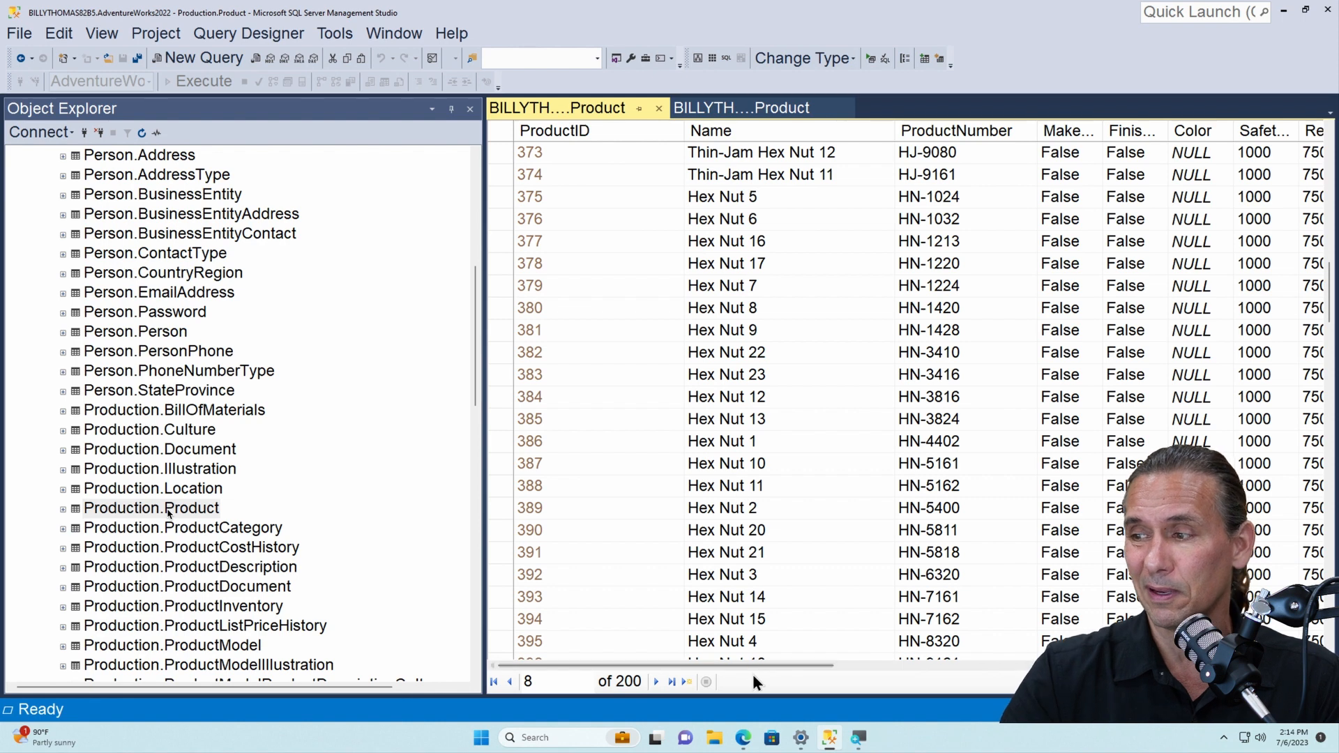
{"action": "left_click_drag", "start_coordinate": [755, 665], "coordinate": [841, 665]}
{"action": "scroll", "coordinate": [872, 359], "scroll_direction": "down", "scroll_amount": 15}
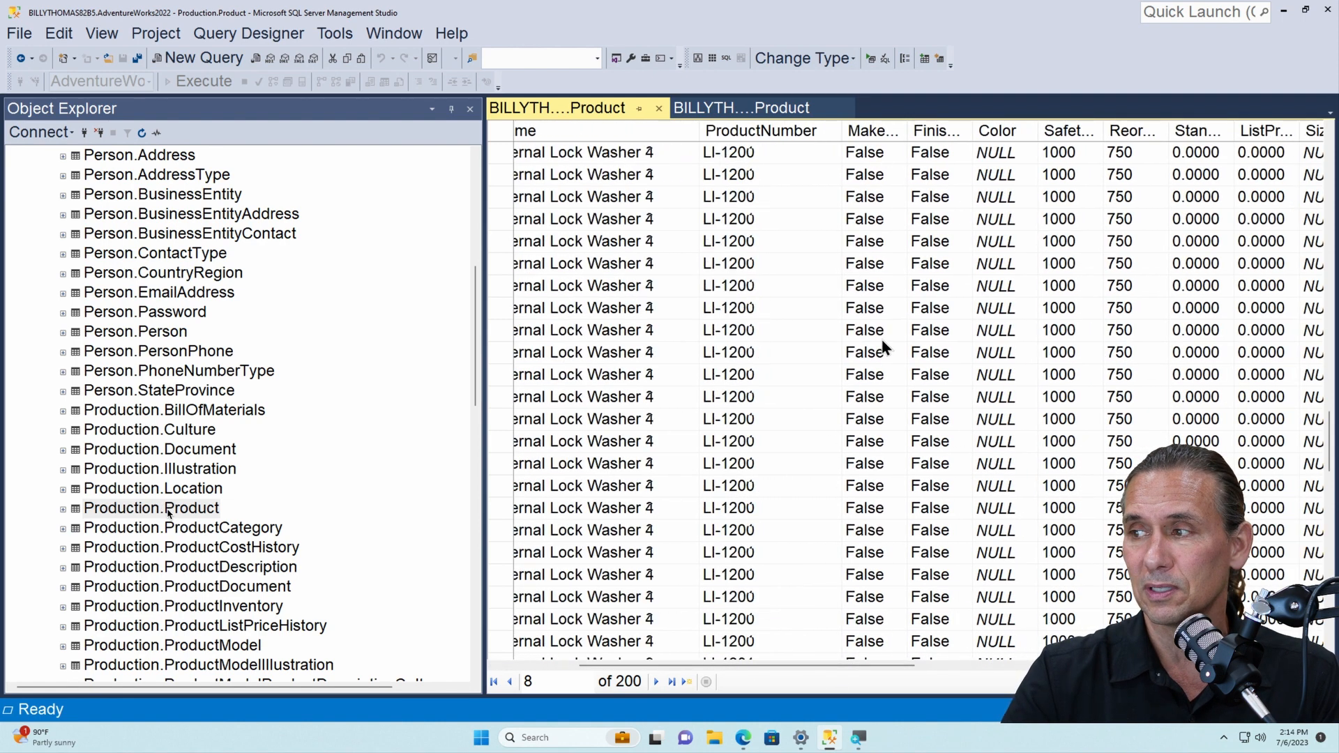
{"action": "scroll", "coordinate": [890, 355], "scroll_direction": "up", "scroll_amount": 20}
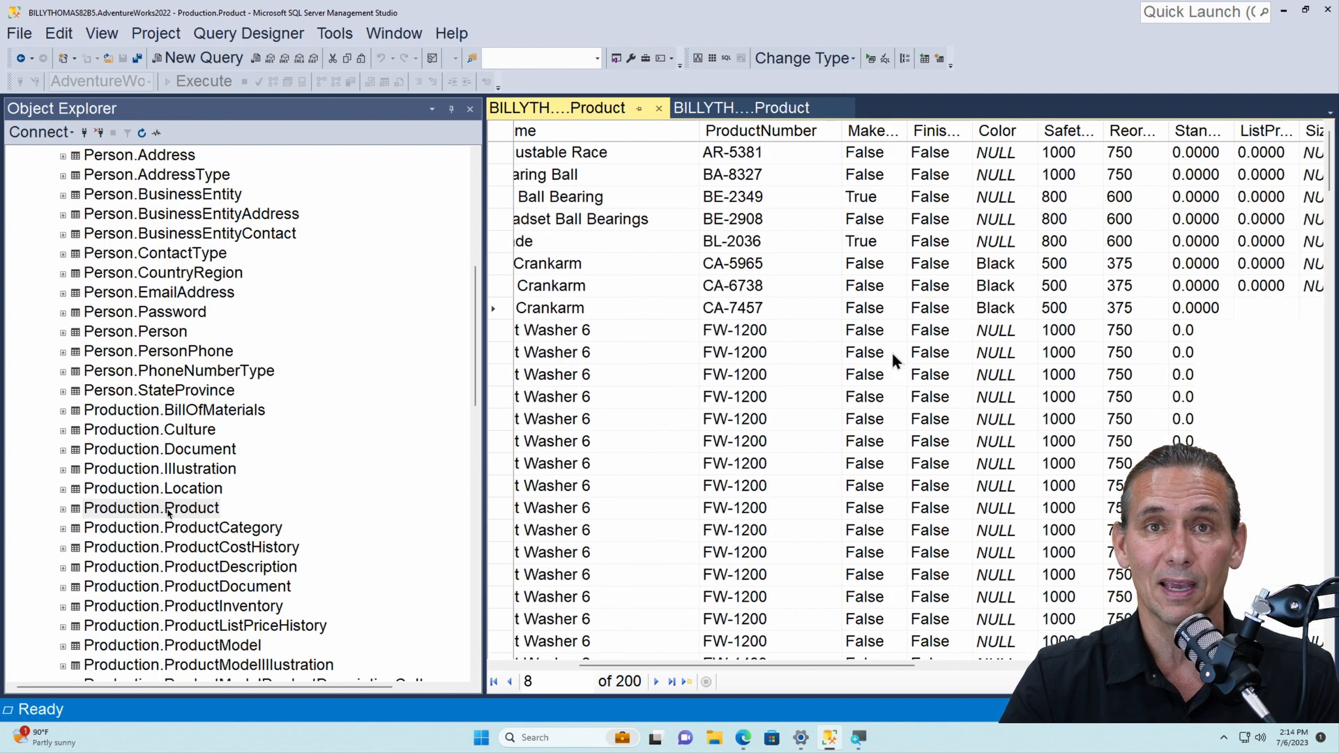
Step: Review the data types of the remaining columns in the Product design, down to ModifiedDate
{"action": "left_click", "coordinate": [742, 108]}
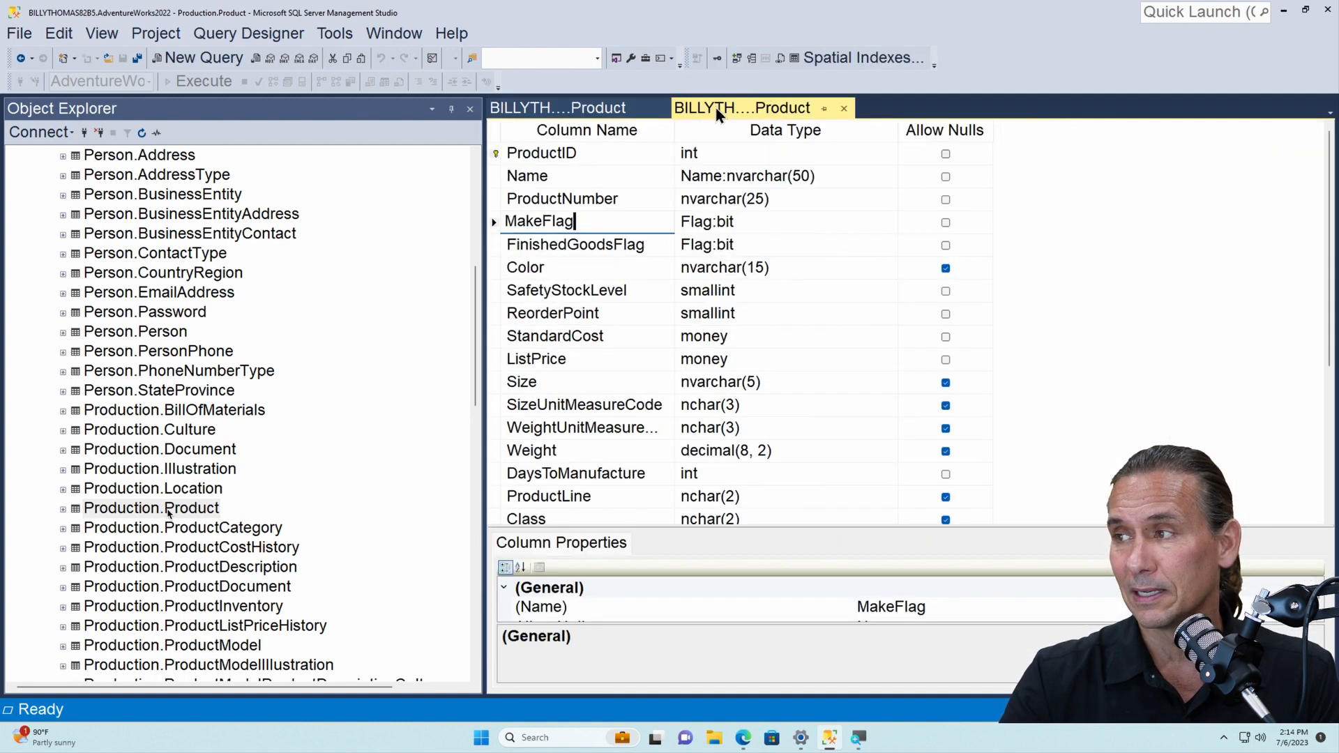
{"action": "scroll", "coordinate": [736, 335], "scroll_direction": "down", "scroll_amount": 1}
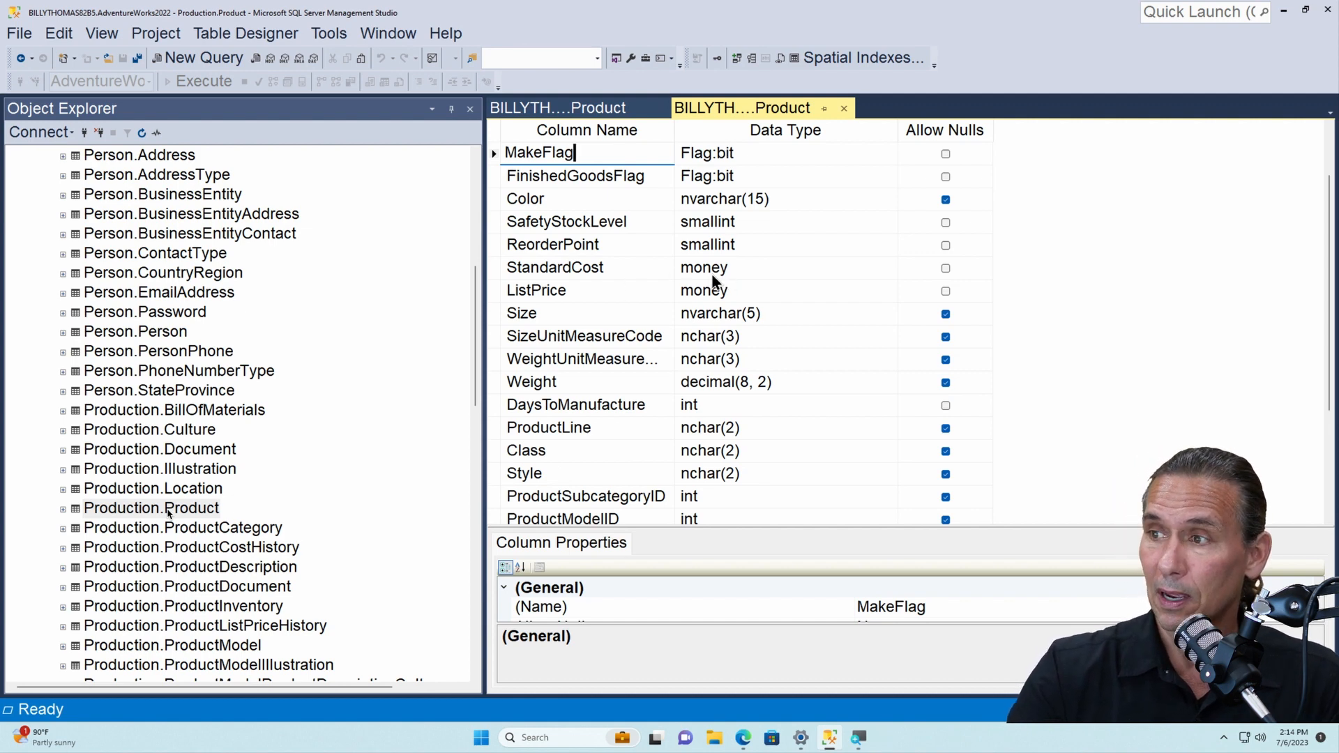
{"action": "scroll", "coordinate": [736, 292], "scroll_direction": "down", "scroll_amount": 3}
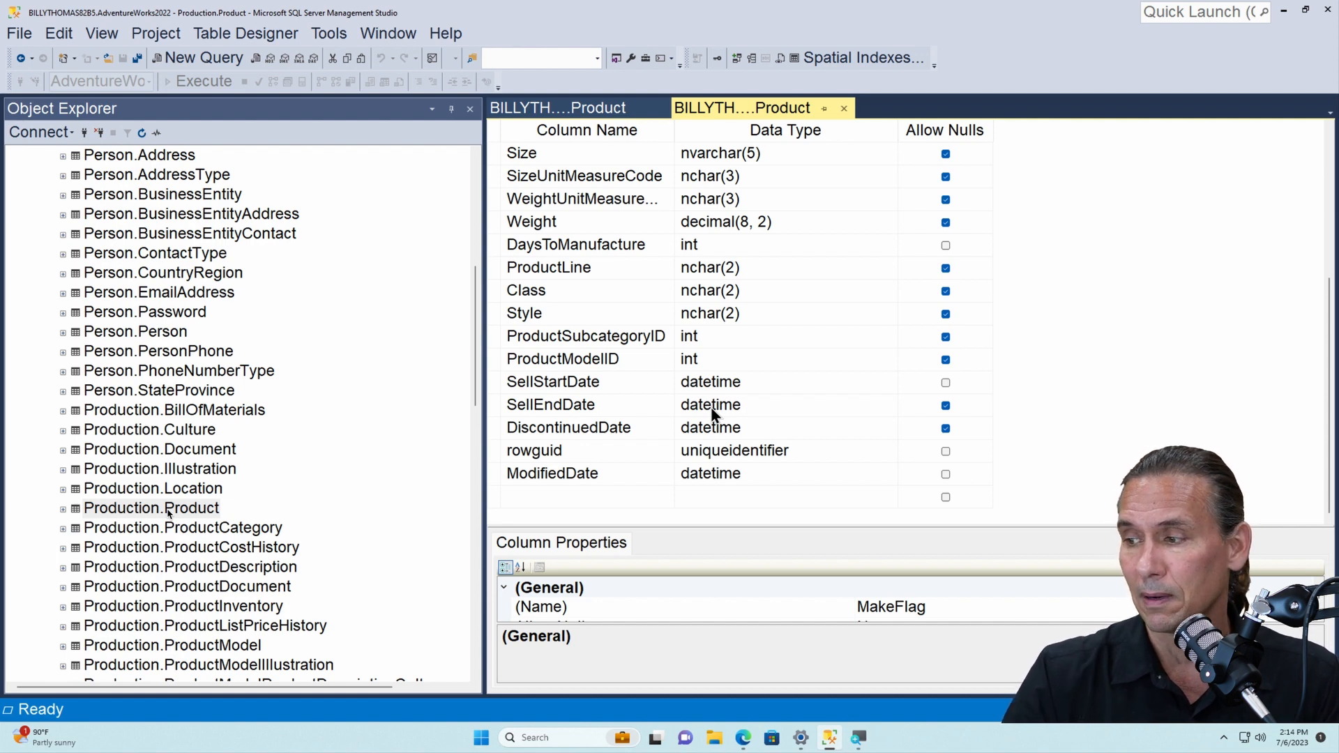
Step: Switch to Microsoft Edge and look over the int, bigint, smallint, and tinyint article down to Converting integer data
{"action": "left_click", "coordinate": [742, 737]}
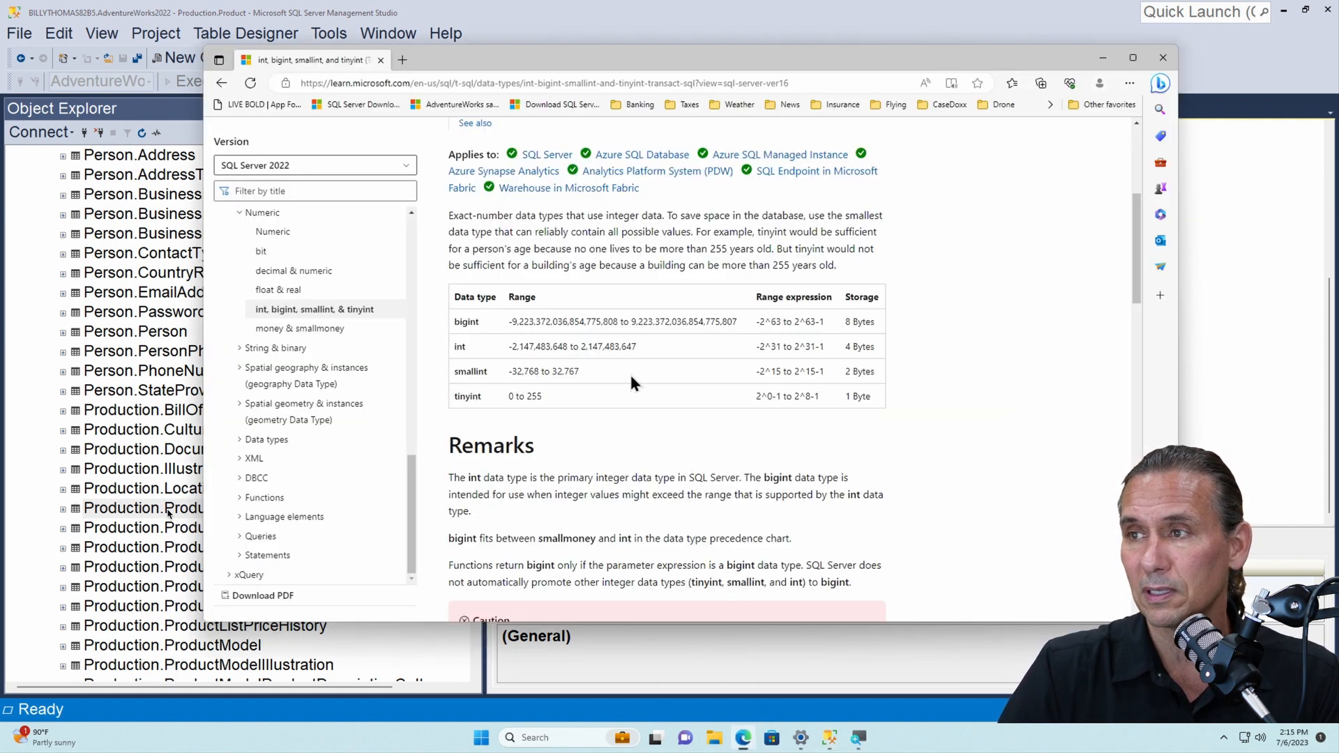
{"action": "scroll", "coordinate": [582, 340], "scroll_direction": "up", "scroll_amount": 5}
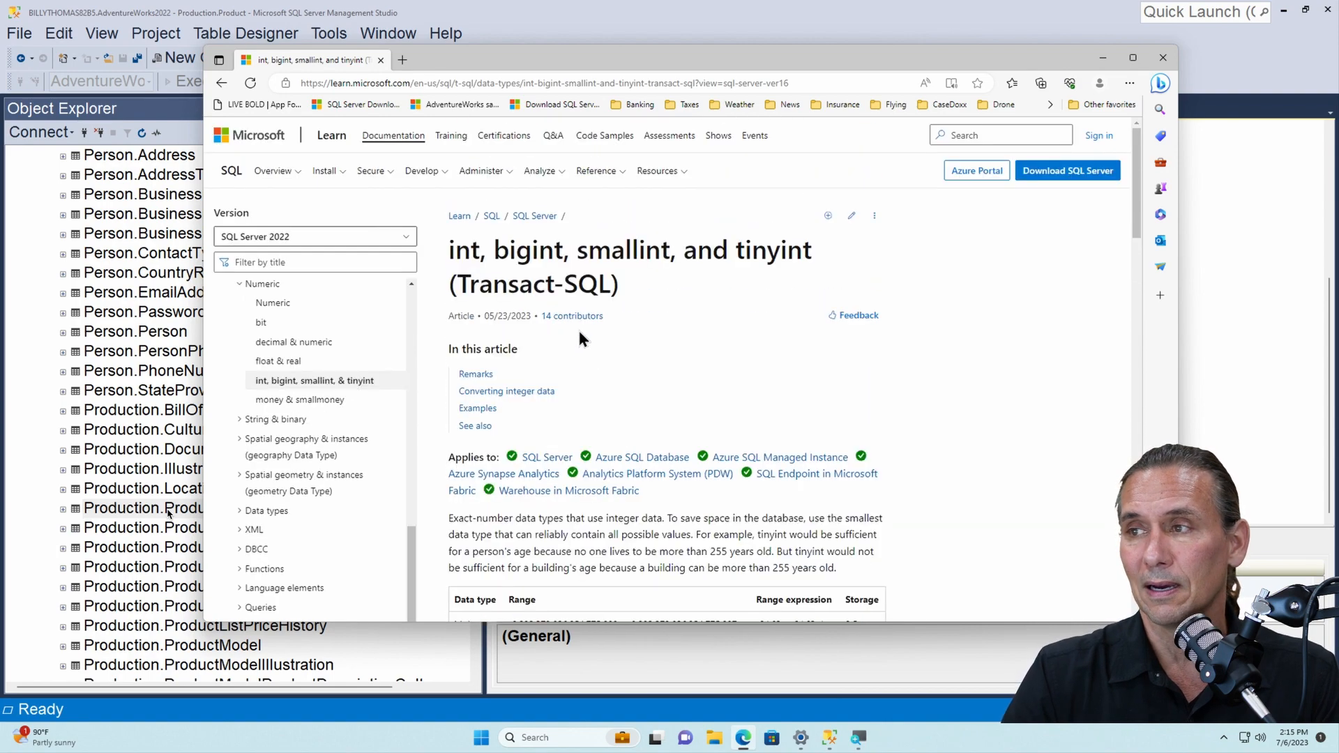
{"action": "scroll", "coordinate": [560, 313], "scroll_direction": "down", "scroll_amount": 10}
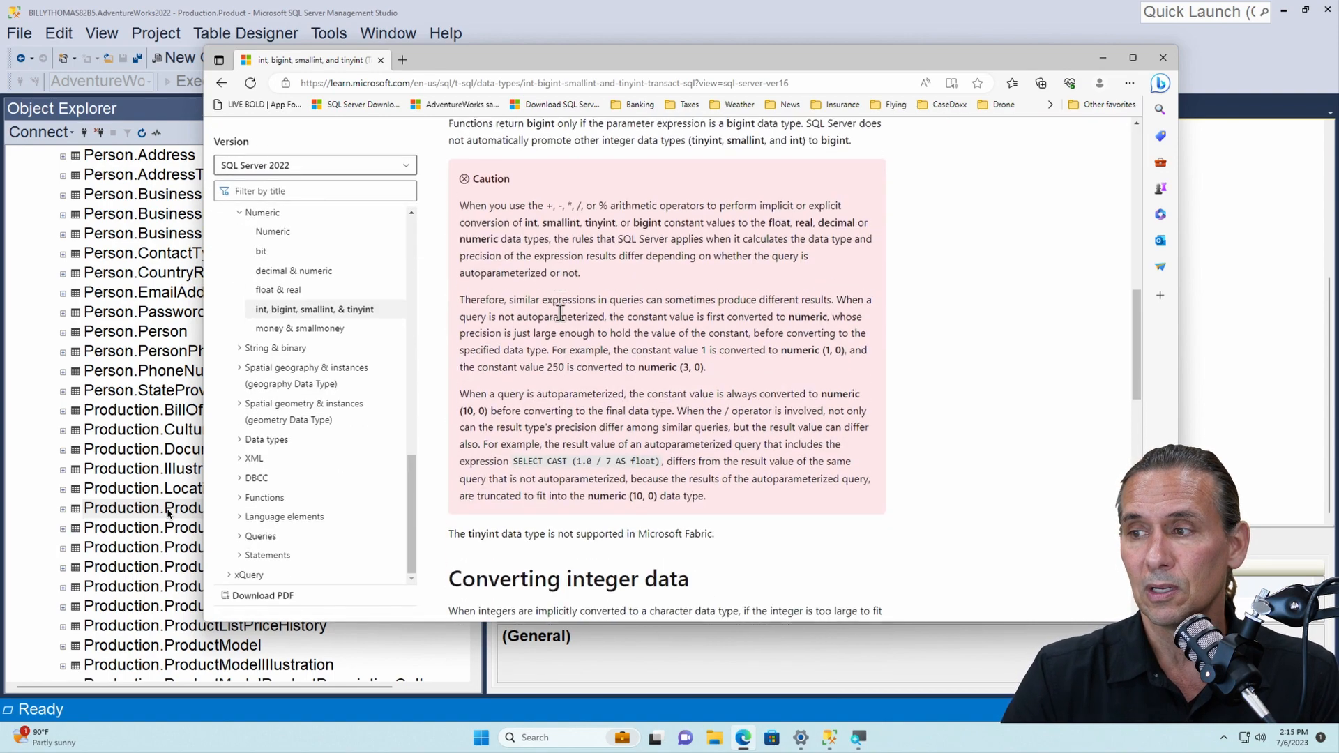
{"action": "scroll", "coordinate": [560, 314], "scroll_direction": "down", "scroll_amount": 2}
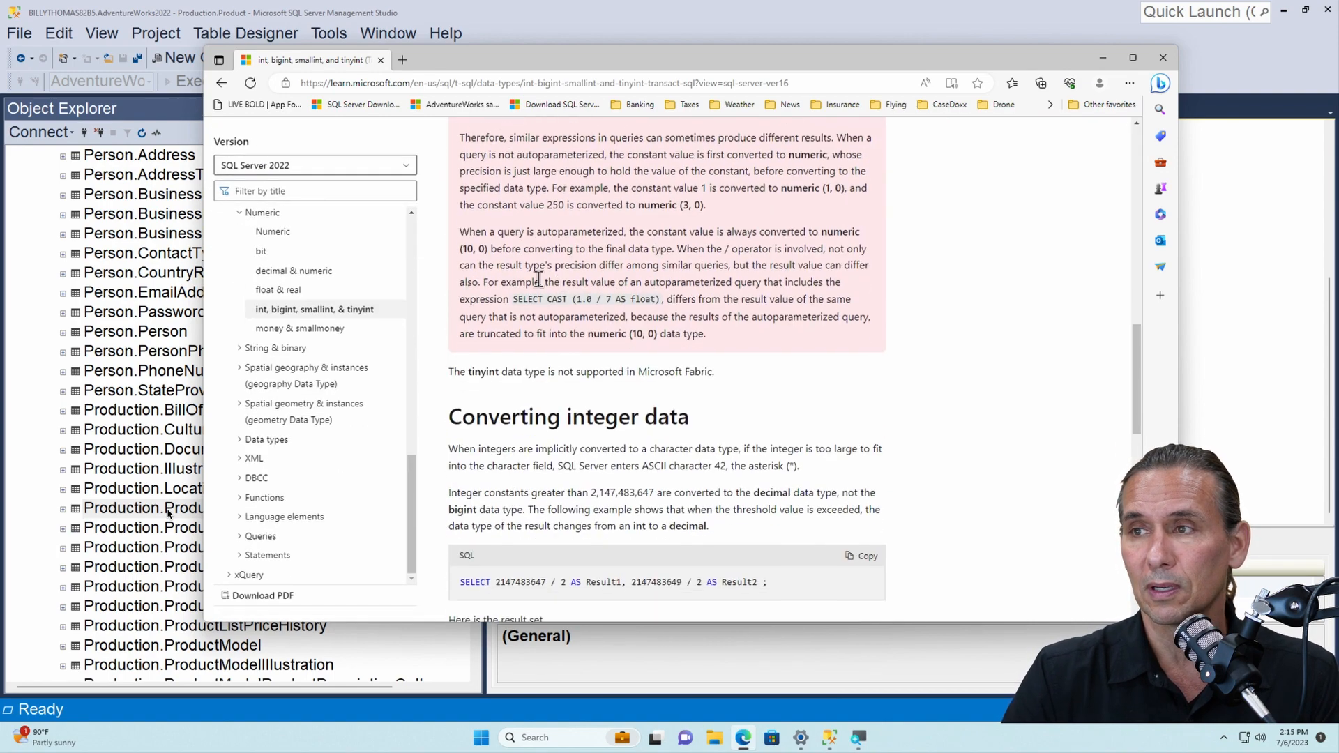
Step: Go back to the Data types (Transact-SQL) article, open the datetime page from its Date and time section and read down it
{"action": "left_click", "coordinate": [222, 83]}
{"action": "scroll", "coordinate": [563, 319], "scroll_direction": "down", "scroll_amount": 2}
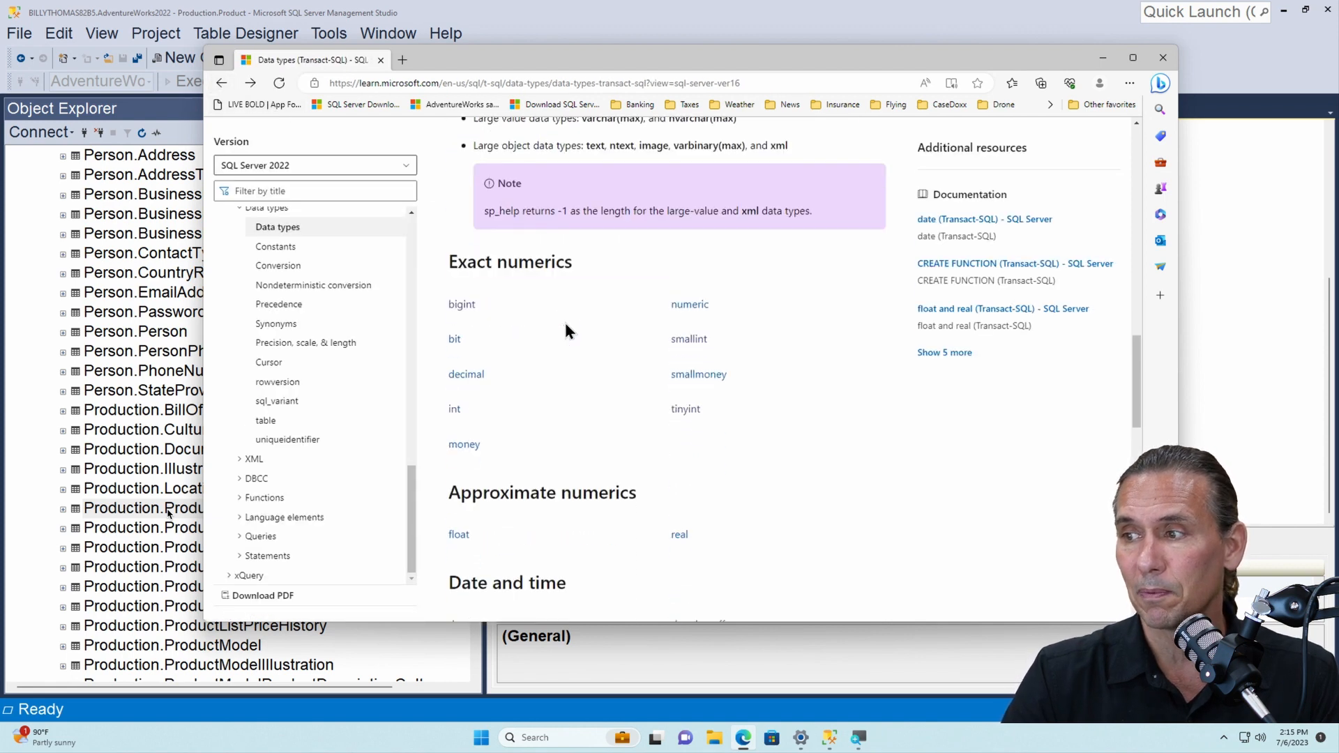
{"action": "scroll", "coordinate": [565, 331], "scroll_direction": "down", "scroll_amount": 4}
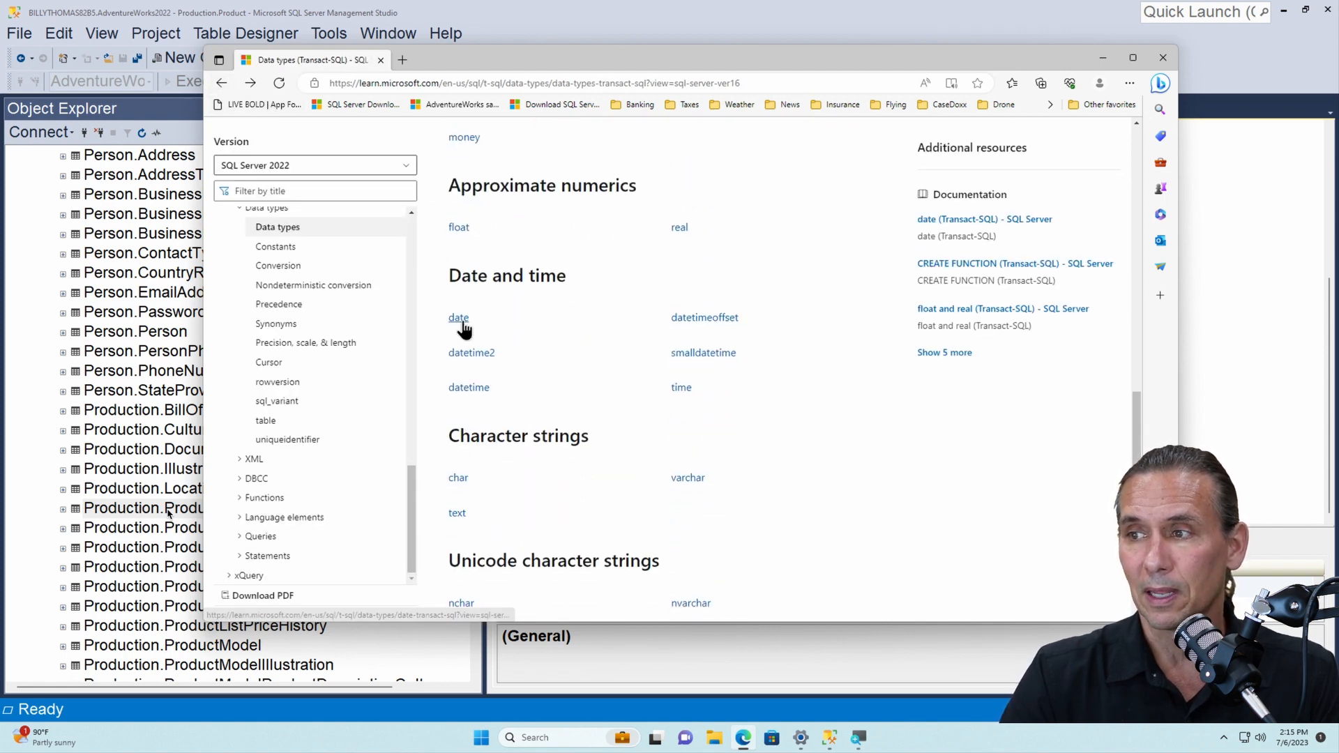
{"action": "left_click", "coordinate": [468, 388]}
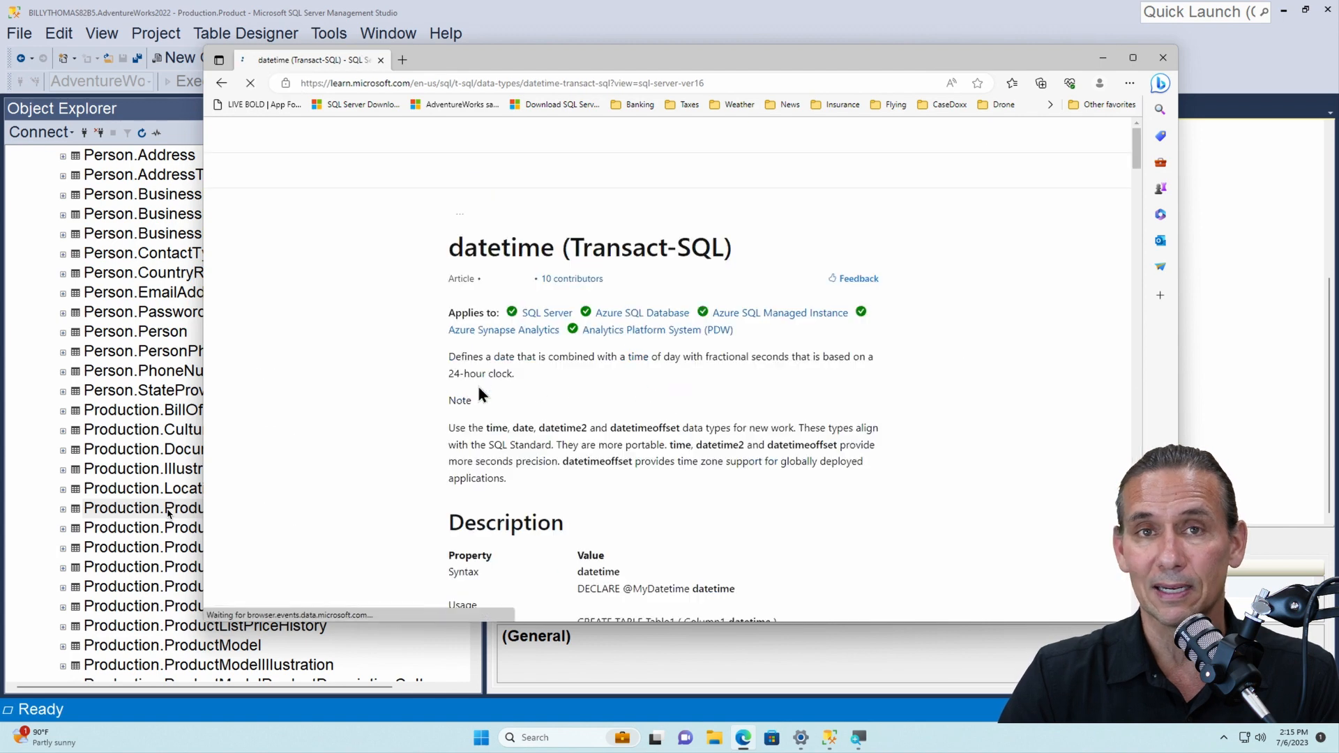
{"action": "scroll", "coordinate": [583, 366], "scroll_direction": "down", "scroll_amount": 2}
{"action": "scroll", "coordinate": [583, 365], "scroll_direction": "down", "scroll_amount": 5}
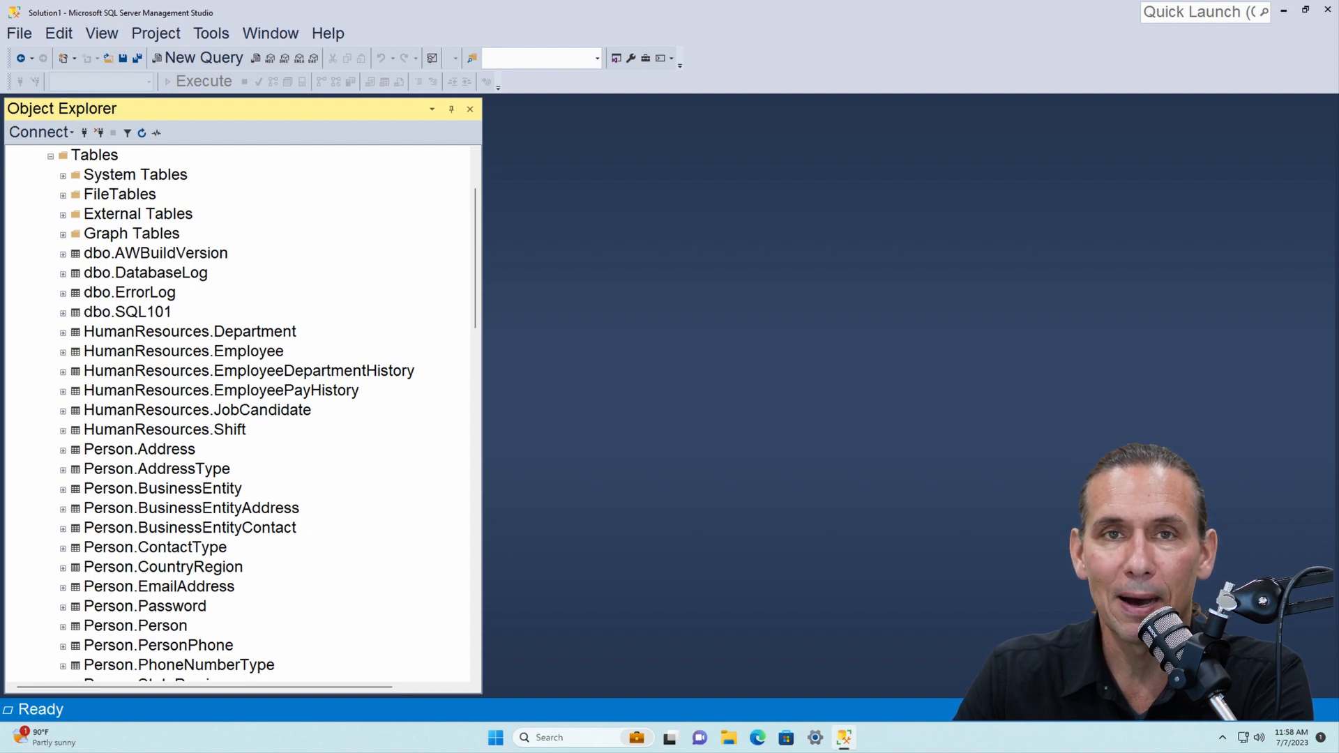
Step: Create a new view in the AdventureWorks2022 database and add the Product (Production) table to it
{"action": "left_click", "coordinate": [51, 157]}
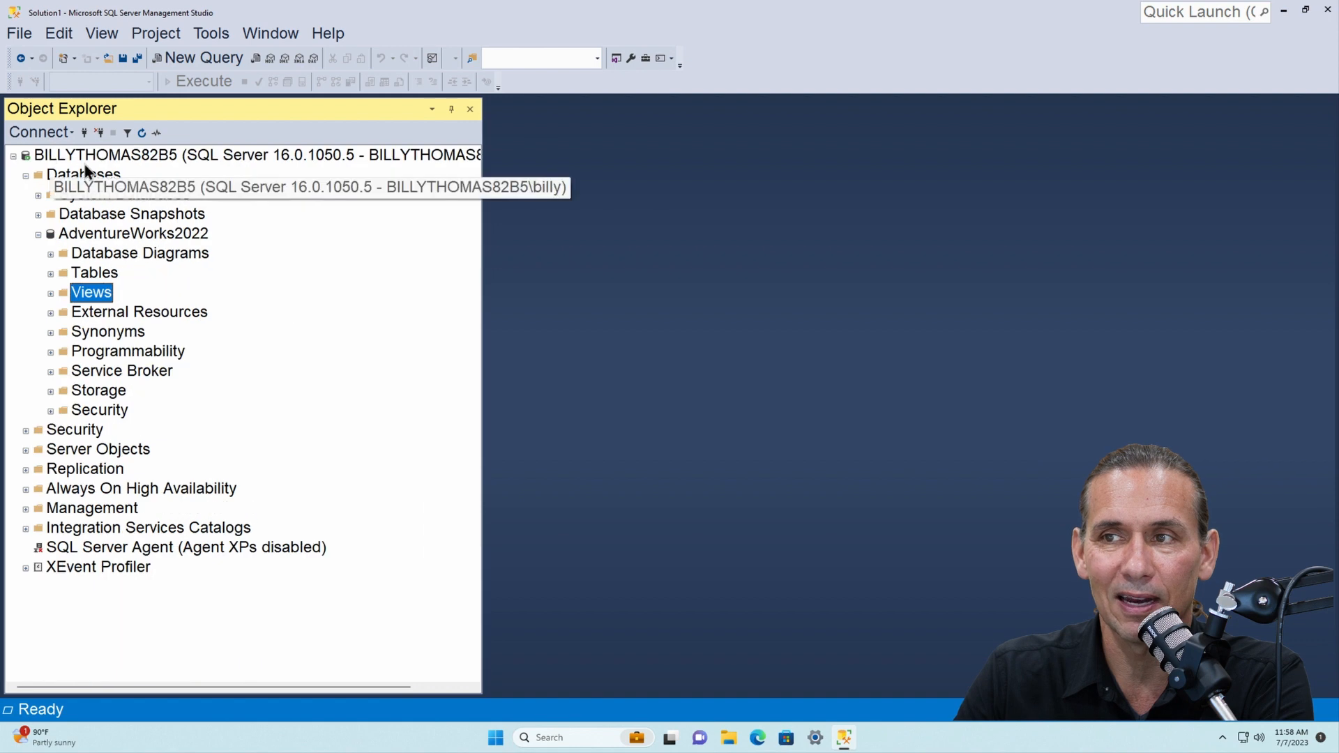
{"action": "right_click", "coordinate": [90, 292]}
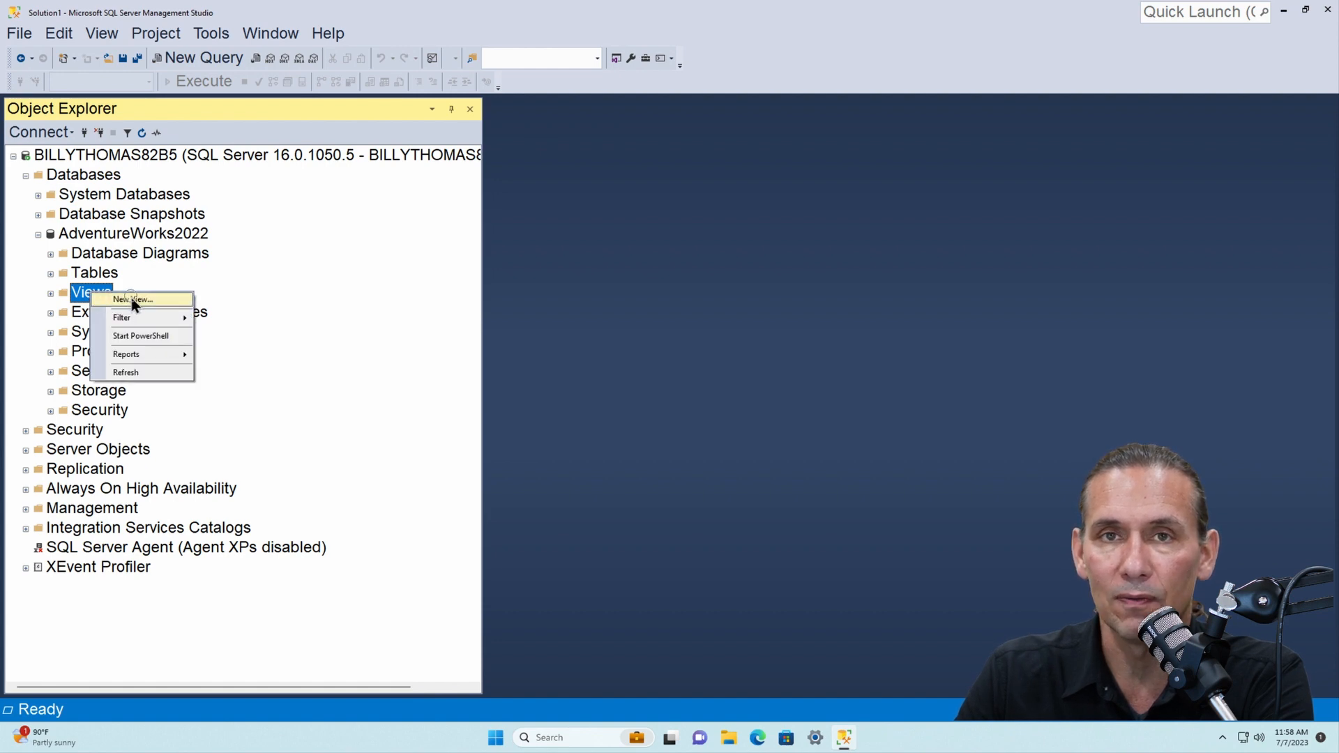
{"action": "left_click", "coordinate": [131, 297]}
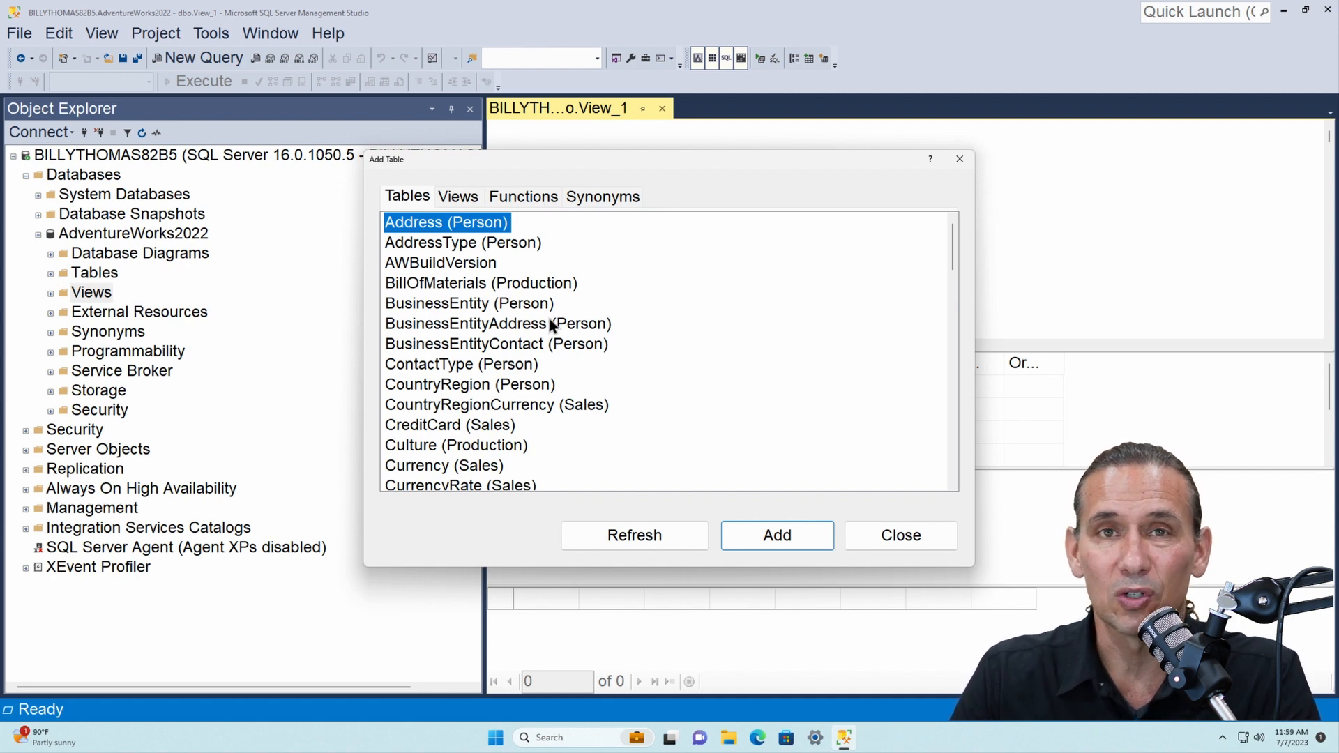
{"action": "key", "text": "p"}
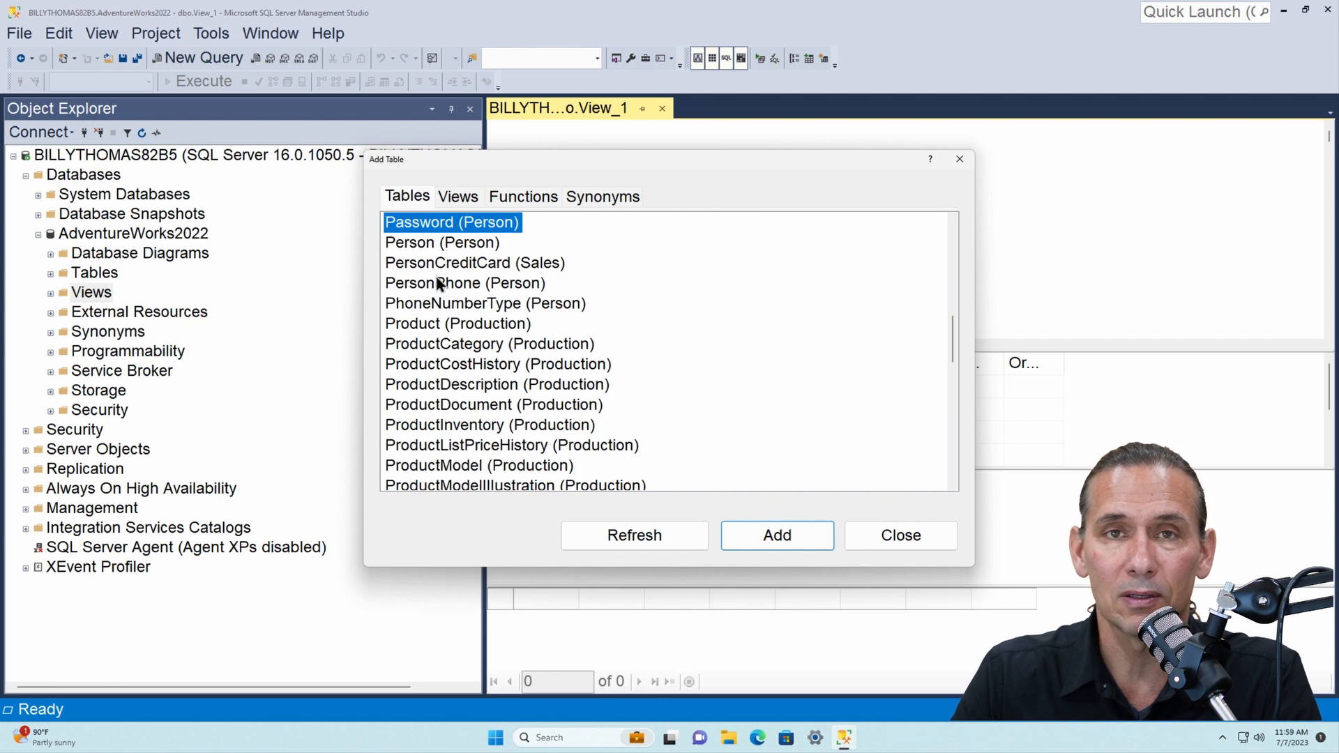
{"action": "double_click", "coordinate": [450, 325]}
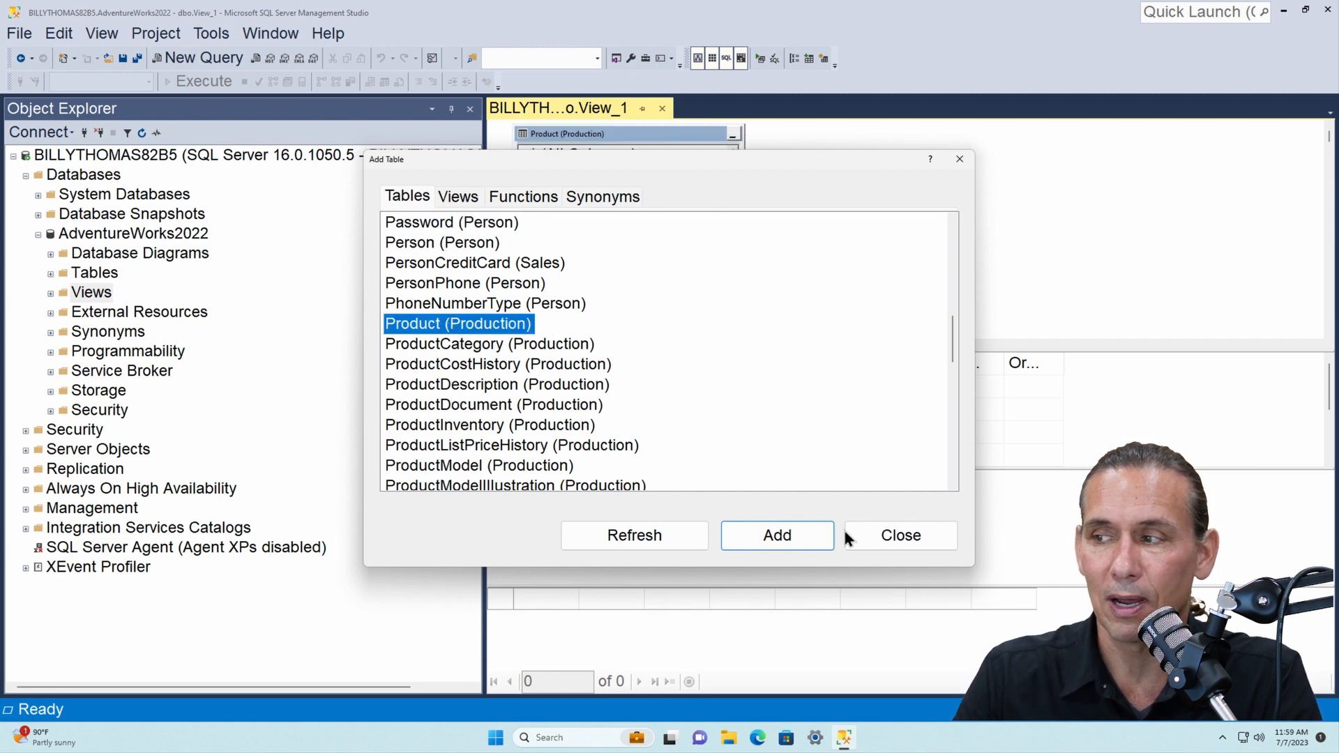
{"action": "left_click", "coordinate": [901, 537]}
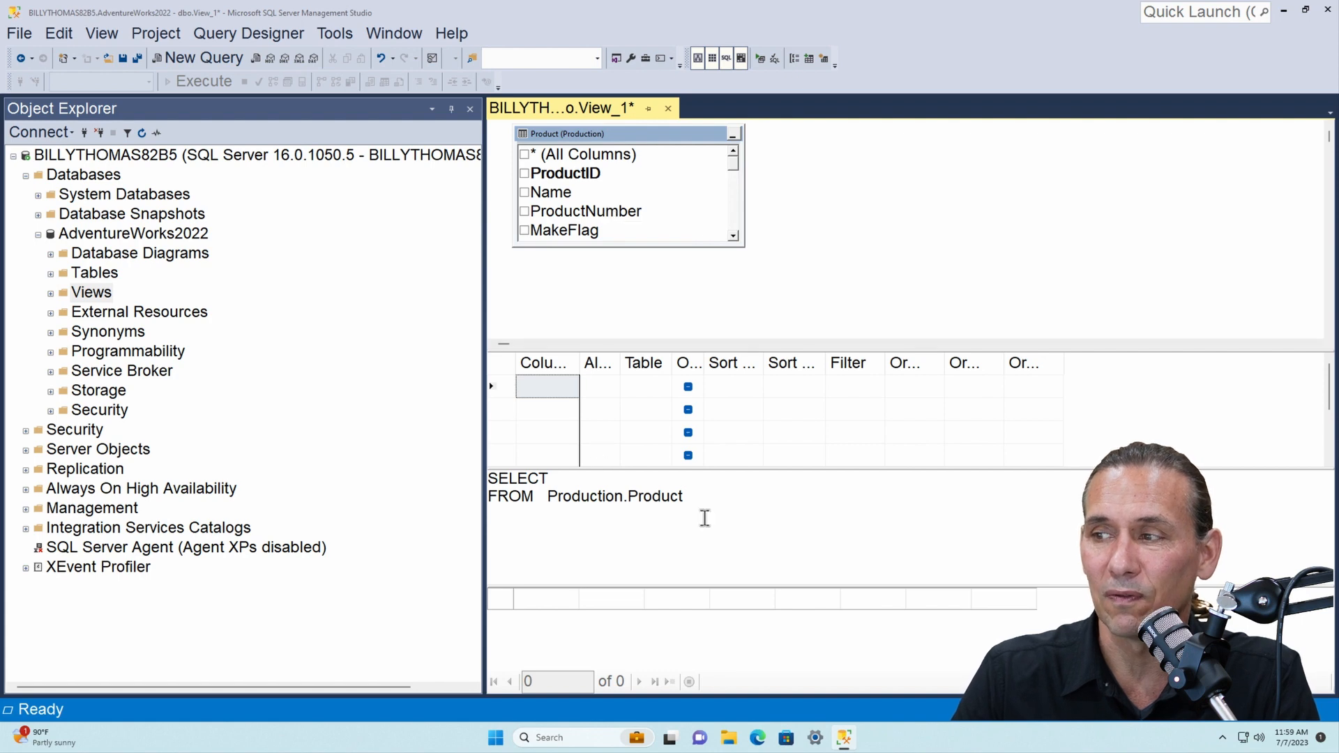
Step: Examine the SELECT statement on Production.Product in the new view's SQL pane, clearing the text selection when done
{"action": "left_click_drag", "start_coordinate": [747, 523], "coordinate": [490, 477]}
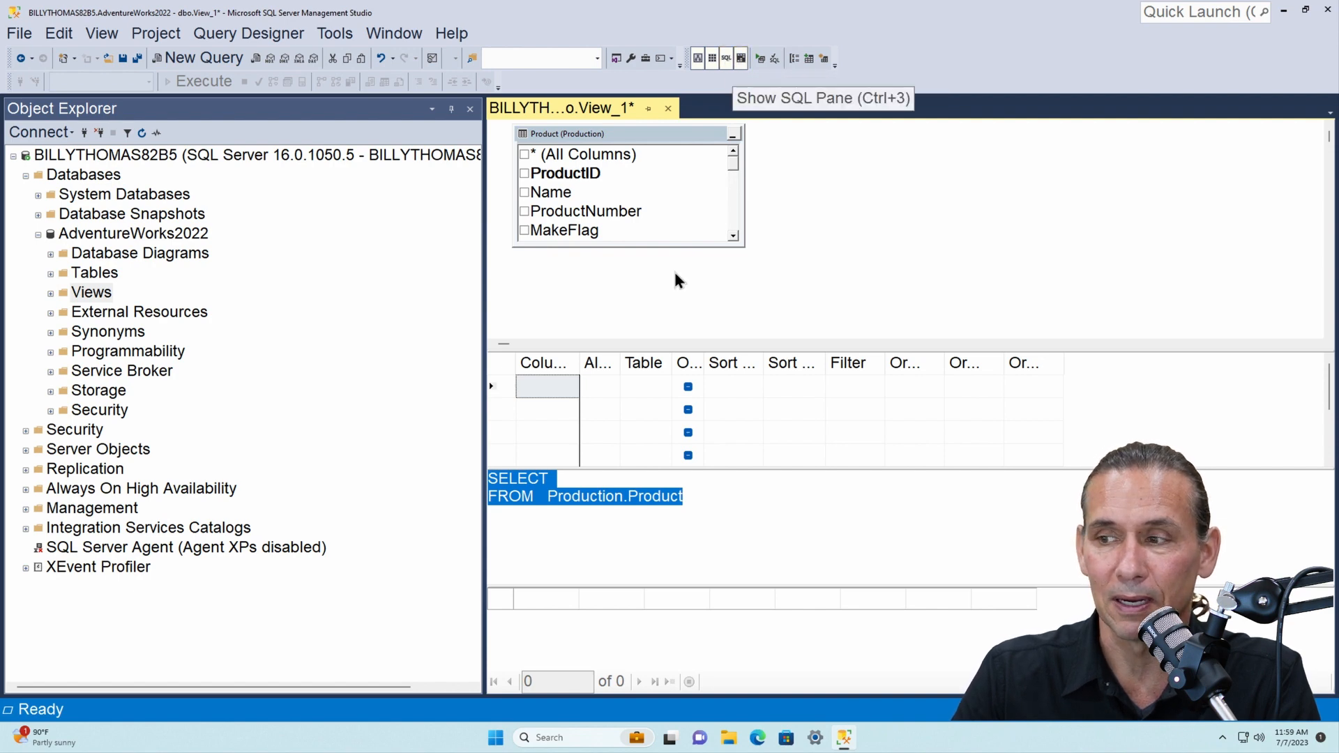
{"action": "left_click", "coordinate": [632, 659]}
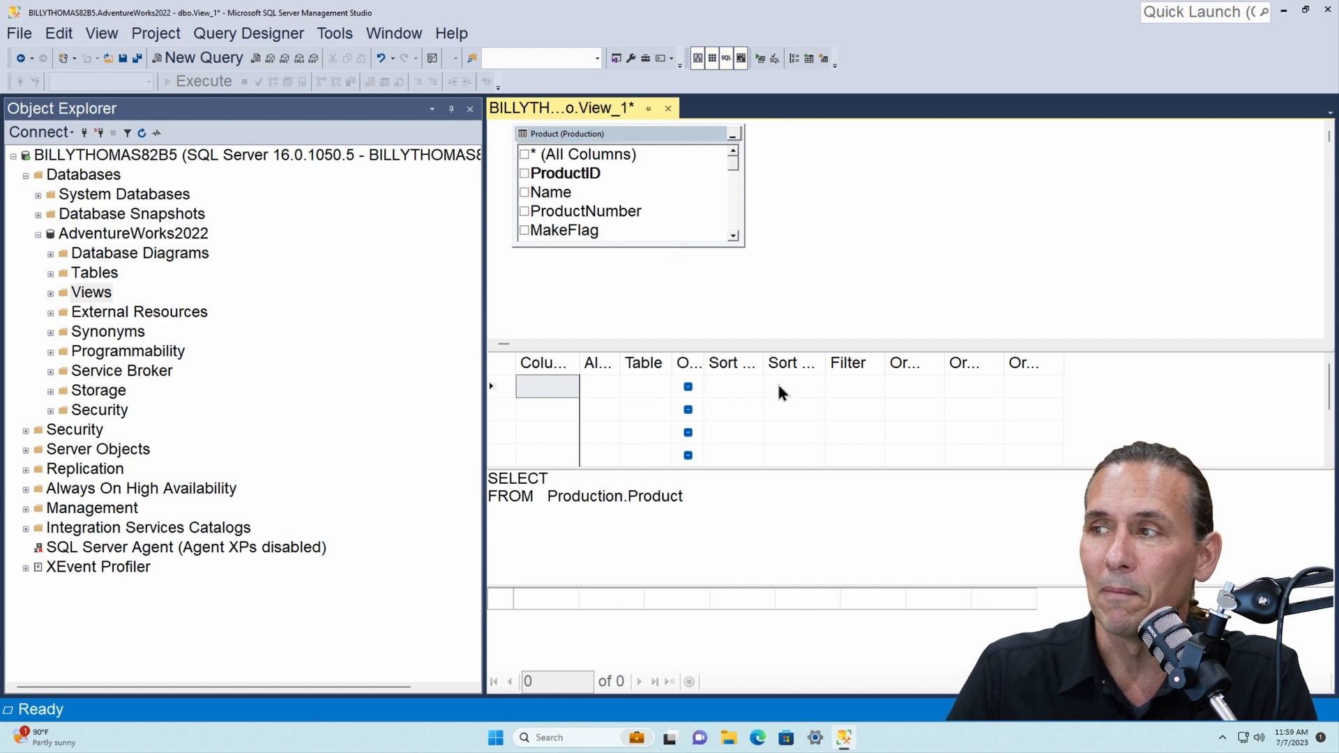
Step: Output all columns of the Product table in the view, execute its SQL, and look over the generated SELECT statement
{"action": "left_click", "coordinate": [824, 601]}
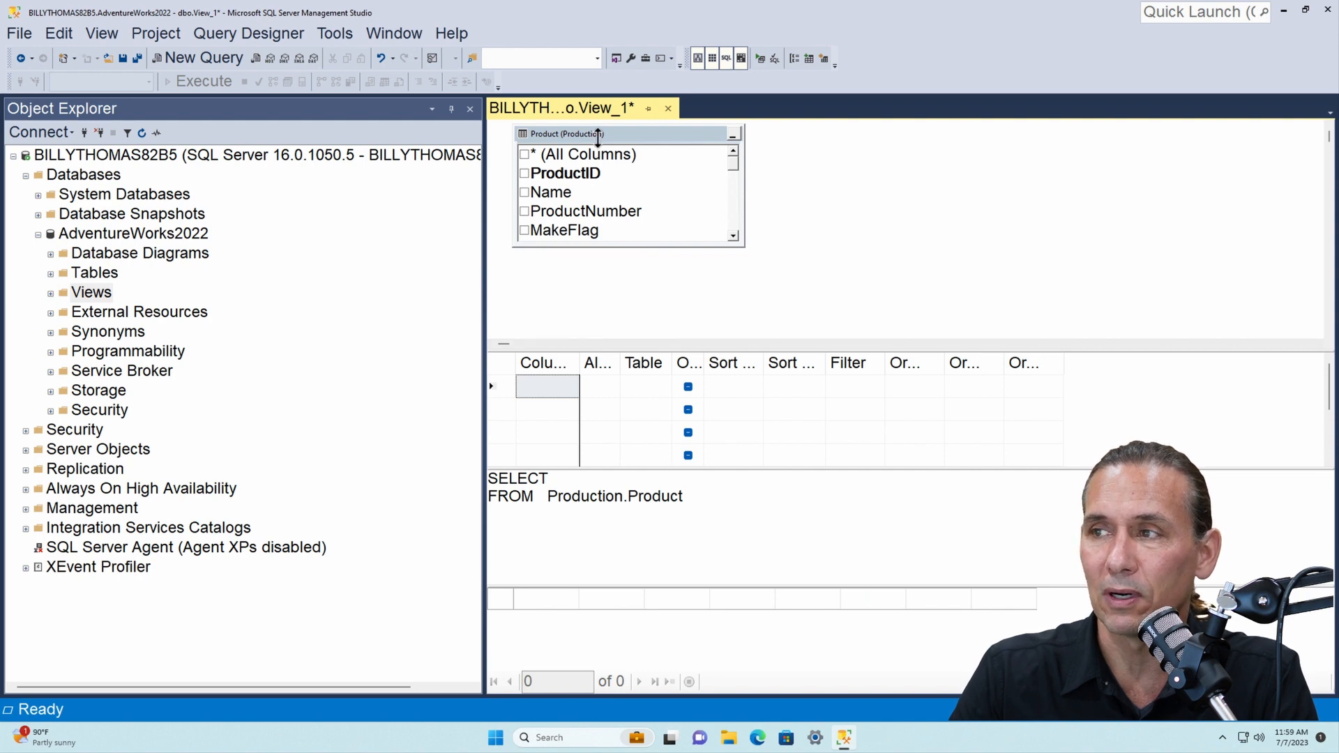
{"action": "left_click", "coordinate": [525, 156]}
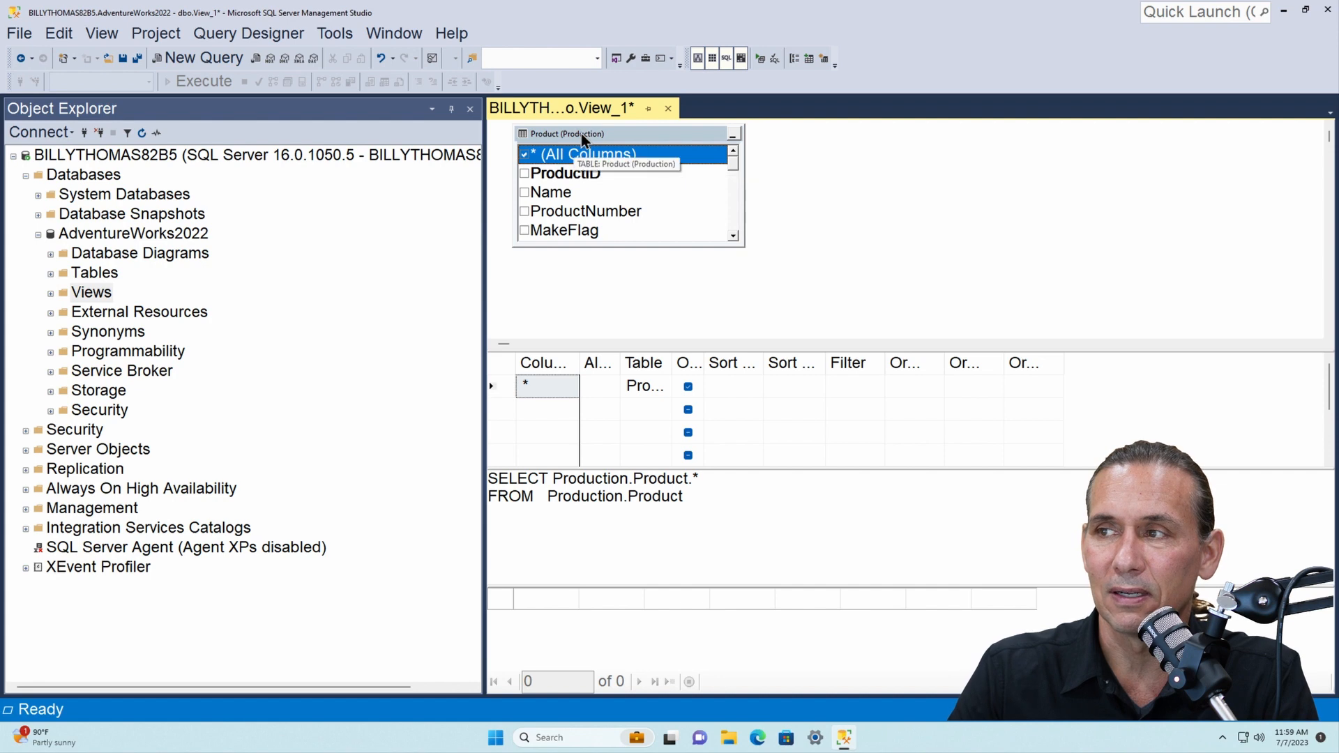
{"action": "left_click_drag", "start_coordinate": [582, 137], "coordinate": [575, 145]}
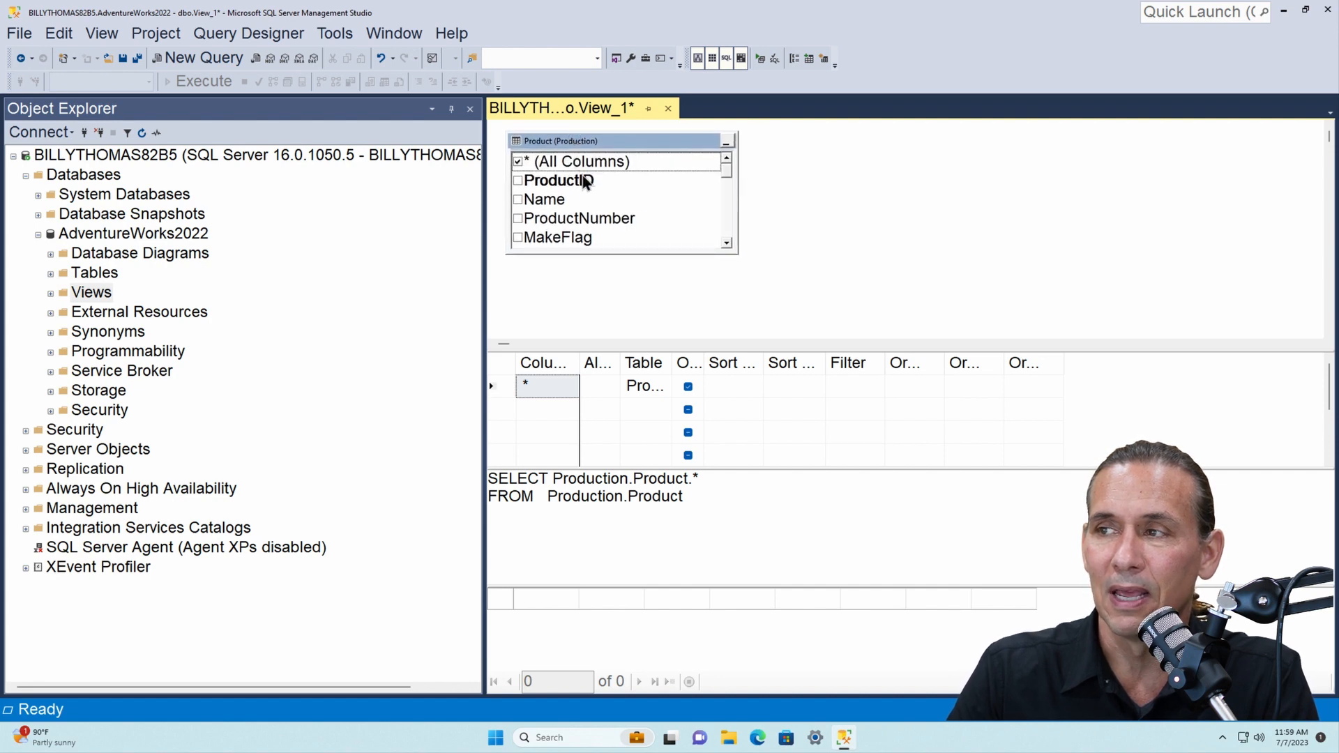
{"action": "left_click_drag", "start_coordinate": [708, 532], "coordinate": [471, 458]}
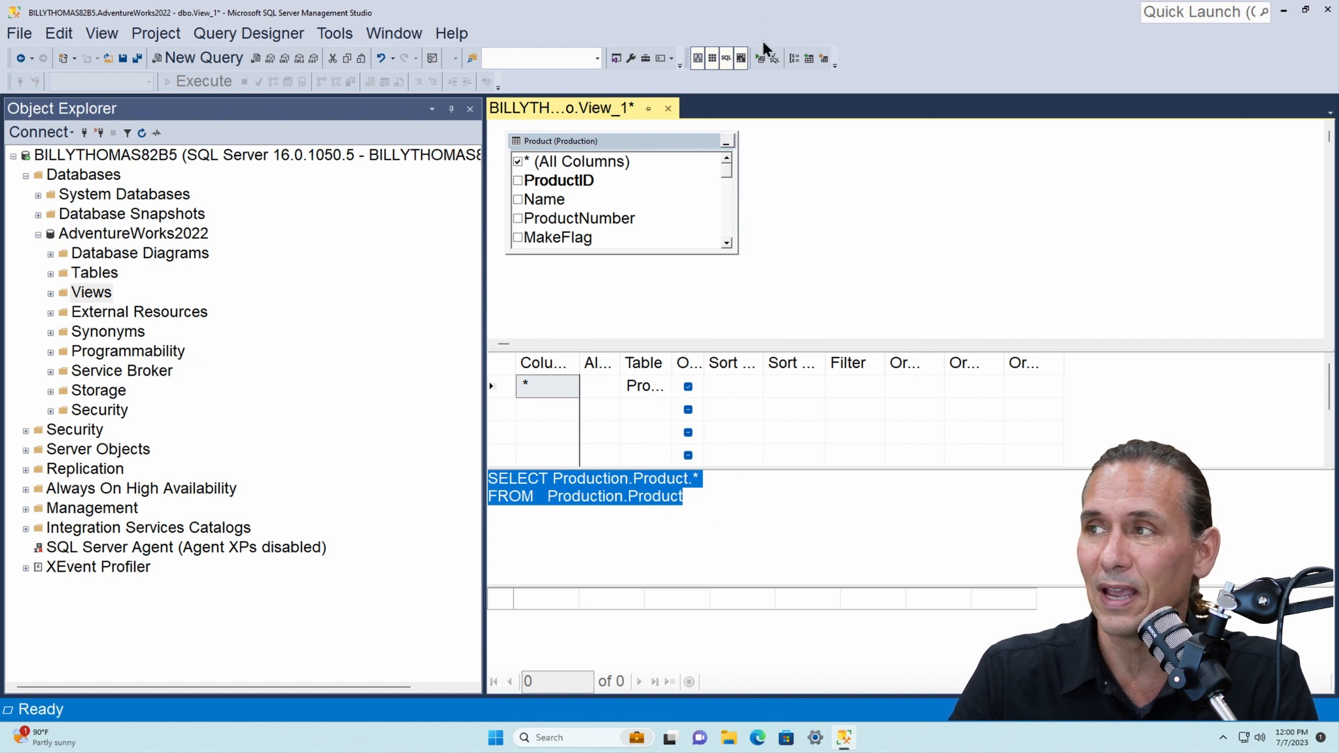
{"action": "left_click", "coordinate": [760, 58]}
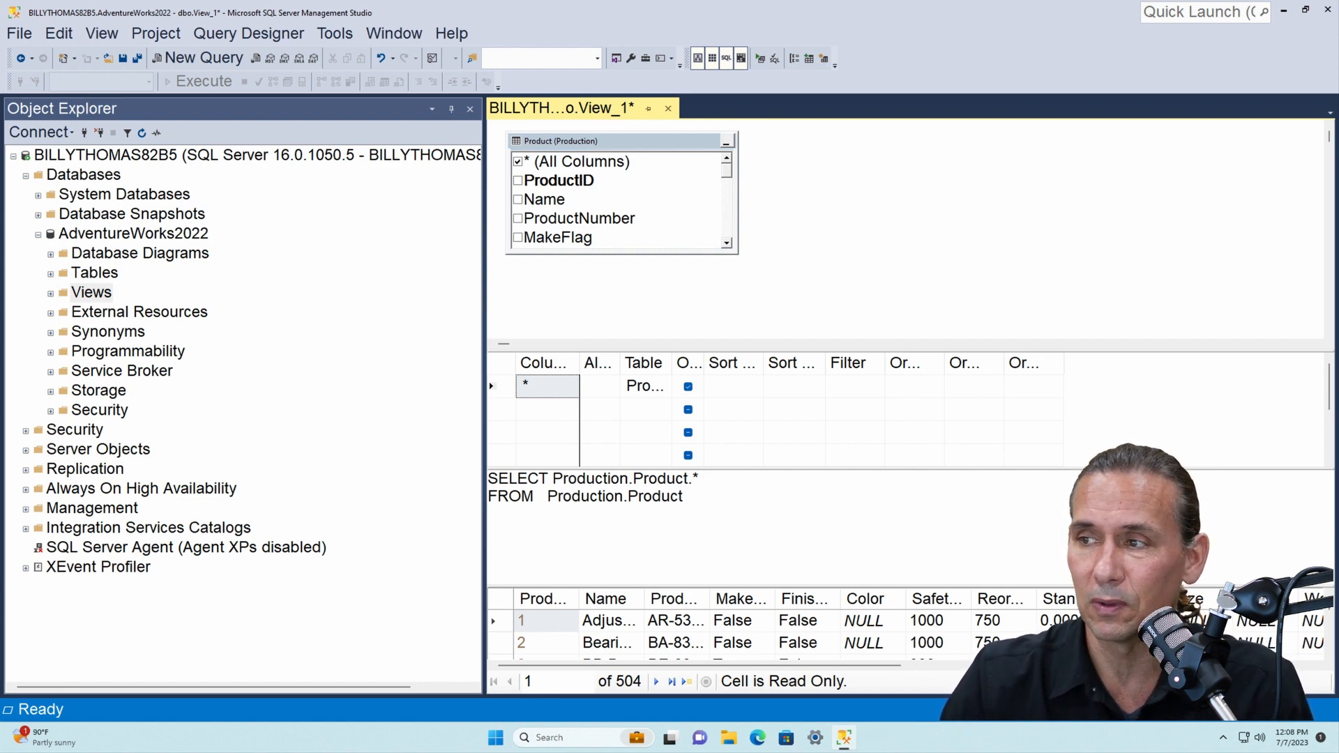
{"action": "left_click_drag", "start_coordinate": [687, 498], "coordinate": [457, 436]}
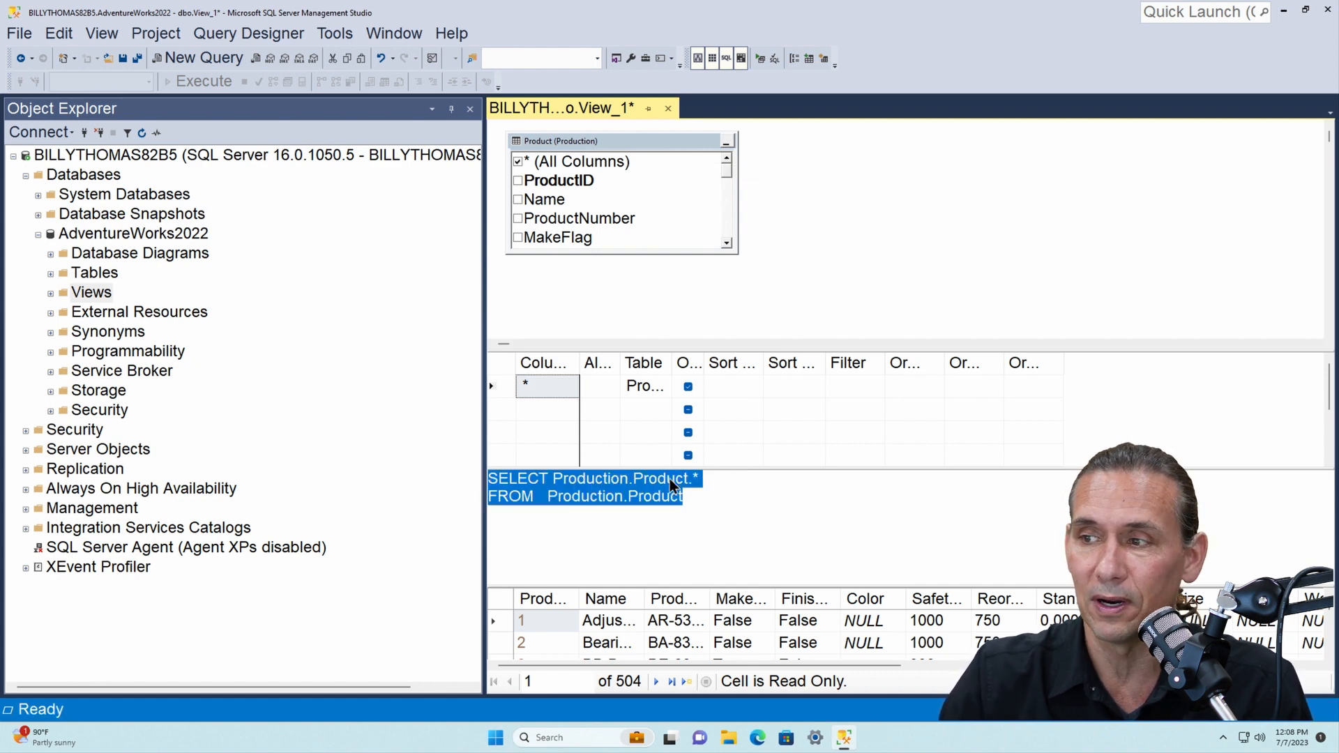
{"action": "left_click", "coordinate": [712, 509]}
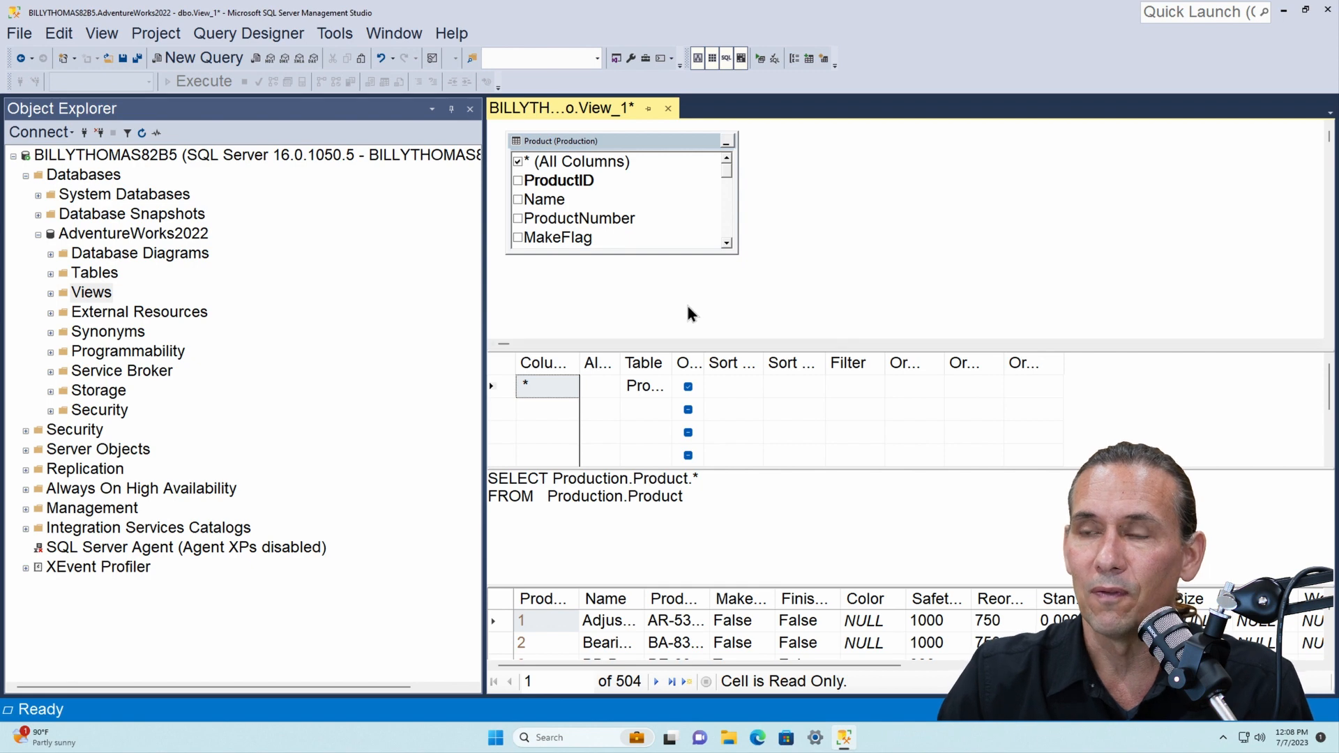
Step: Open a new query window on the AdventureWorks2022 database and expand the database's Tables folder in Object Explorer
{"action": "left_click", "coordinate": [195, 59]}
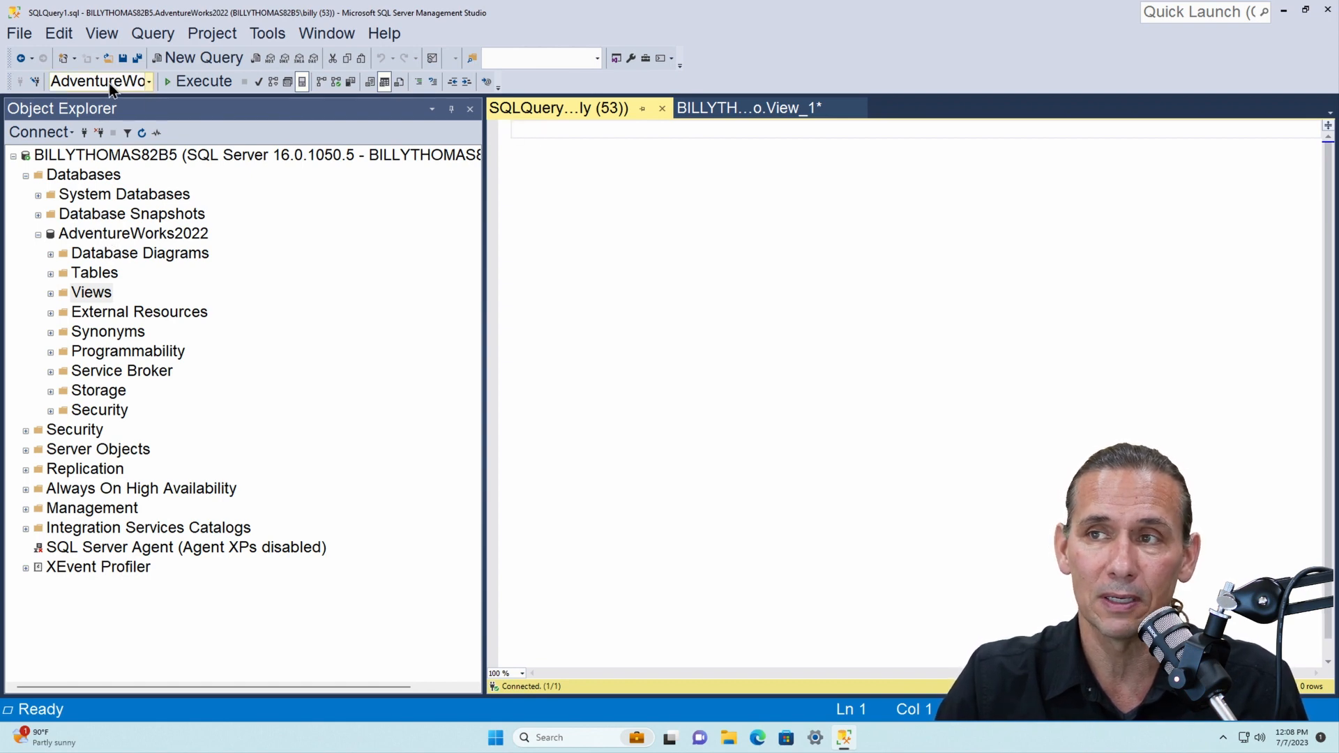
{"action": "left_click", "coordinate": [54, 80]}
{"action": "left_click", "coordinate": [594, 158]}
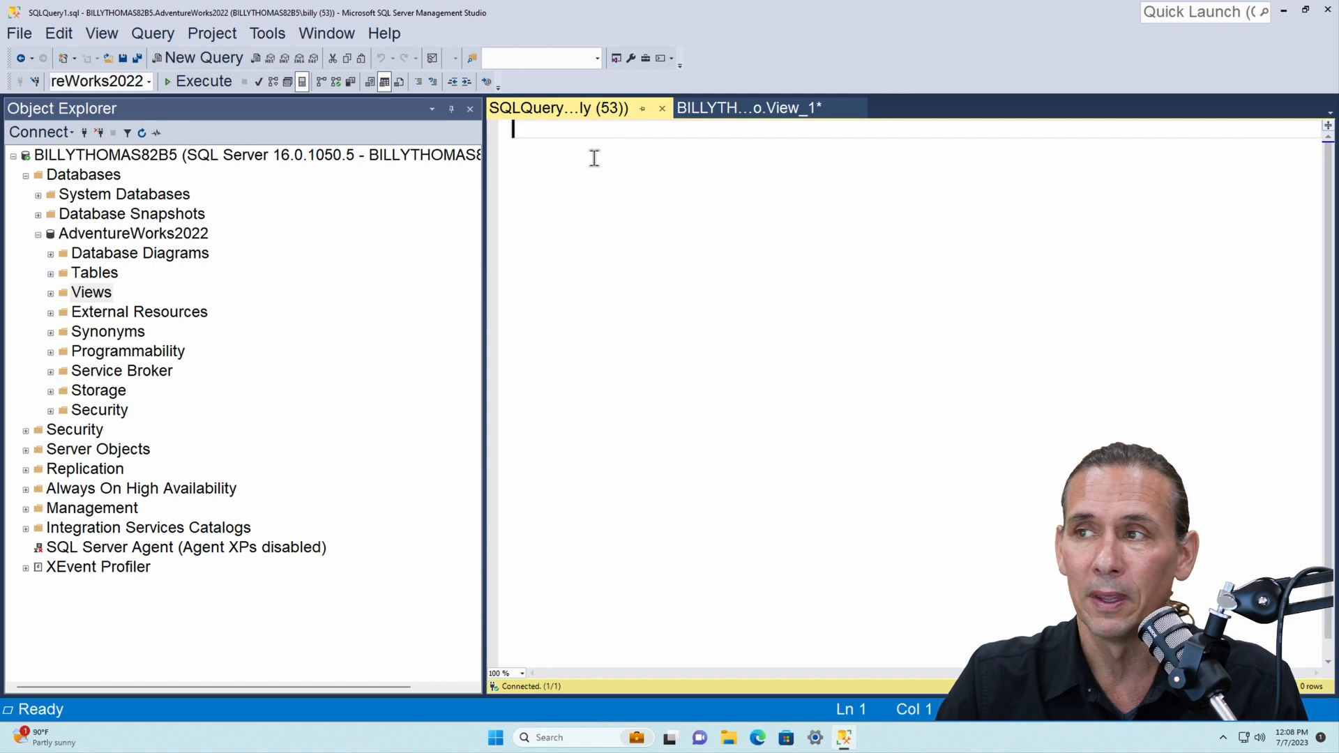
{"action": "left_click", "coordinate": [50, 273]}
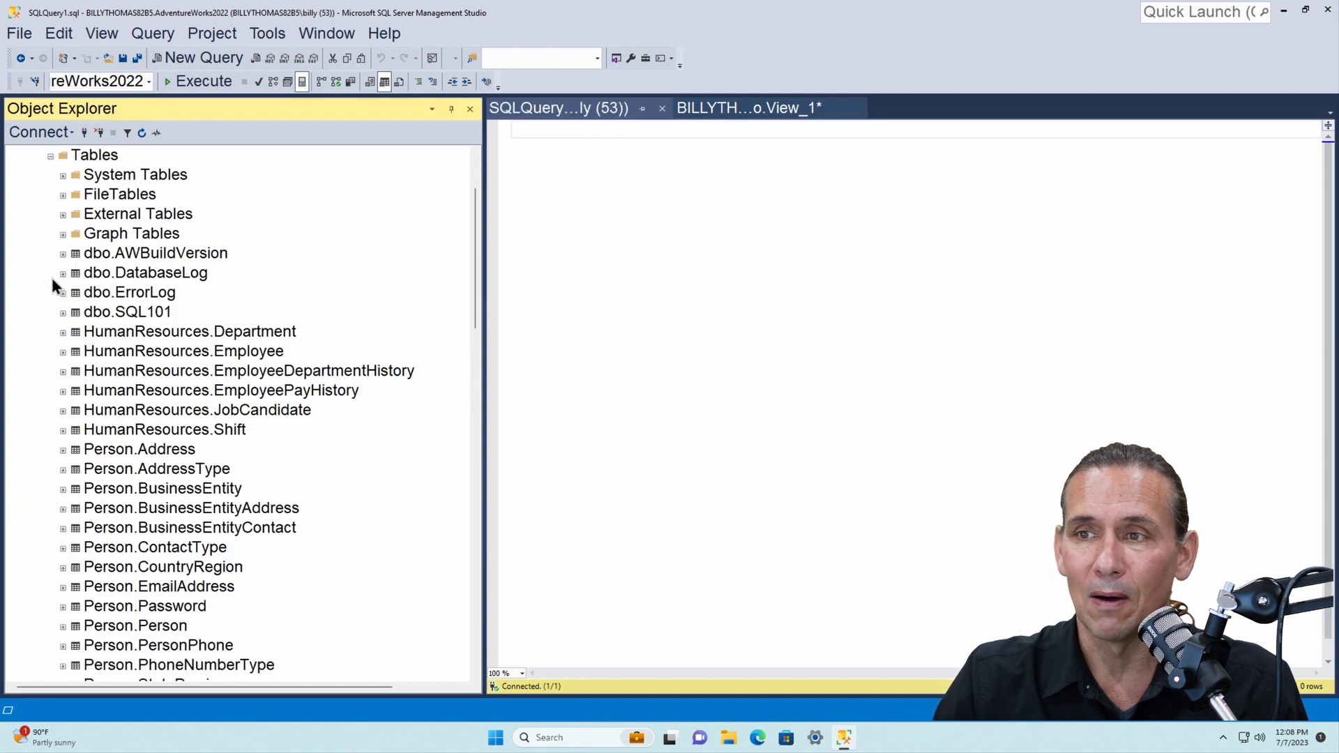
{"action": "left_click", "coordinate": [637, 144]}
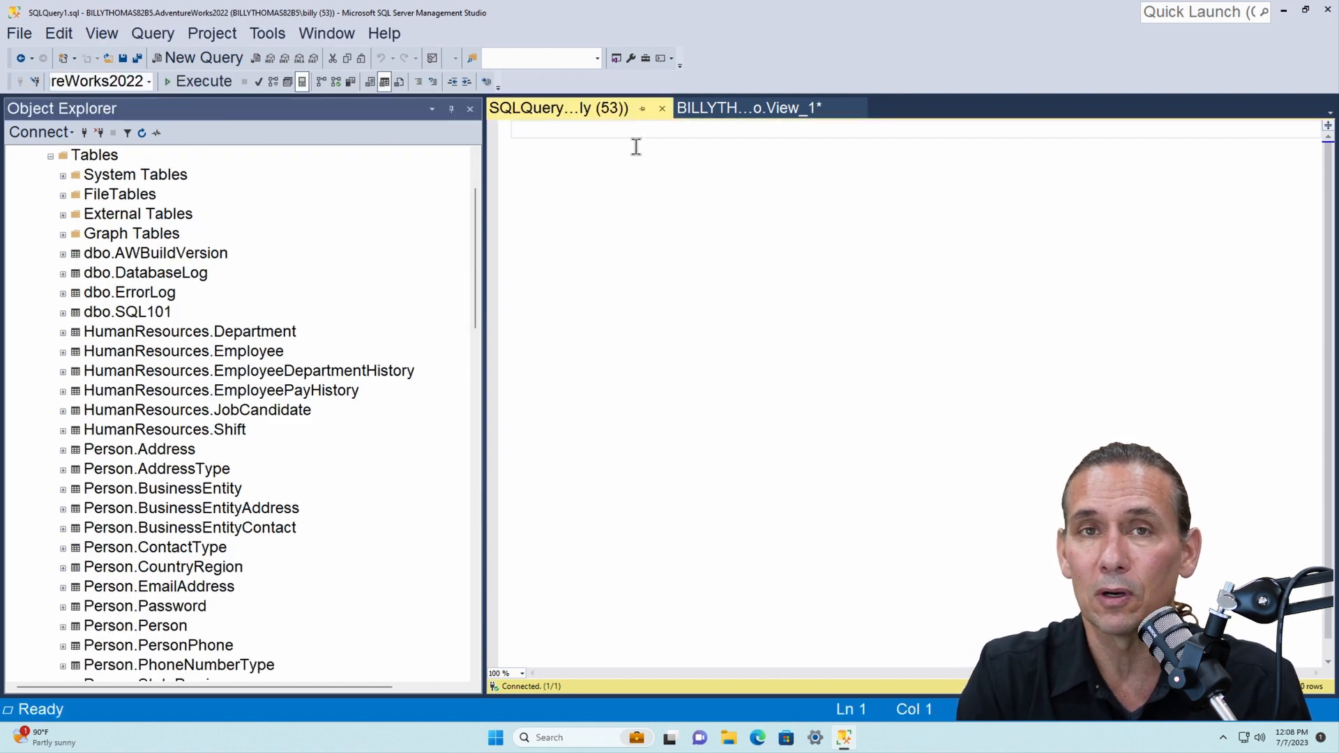
Step: Write and execute the query "select * from Production.Product", and enlarge the results area
{"action": "type", "text": "seelc"}
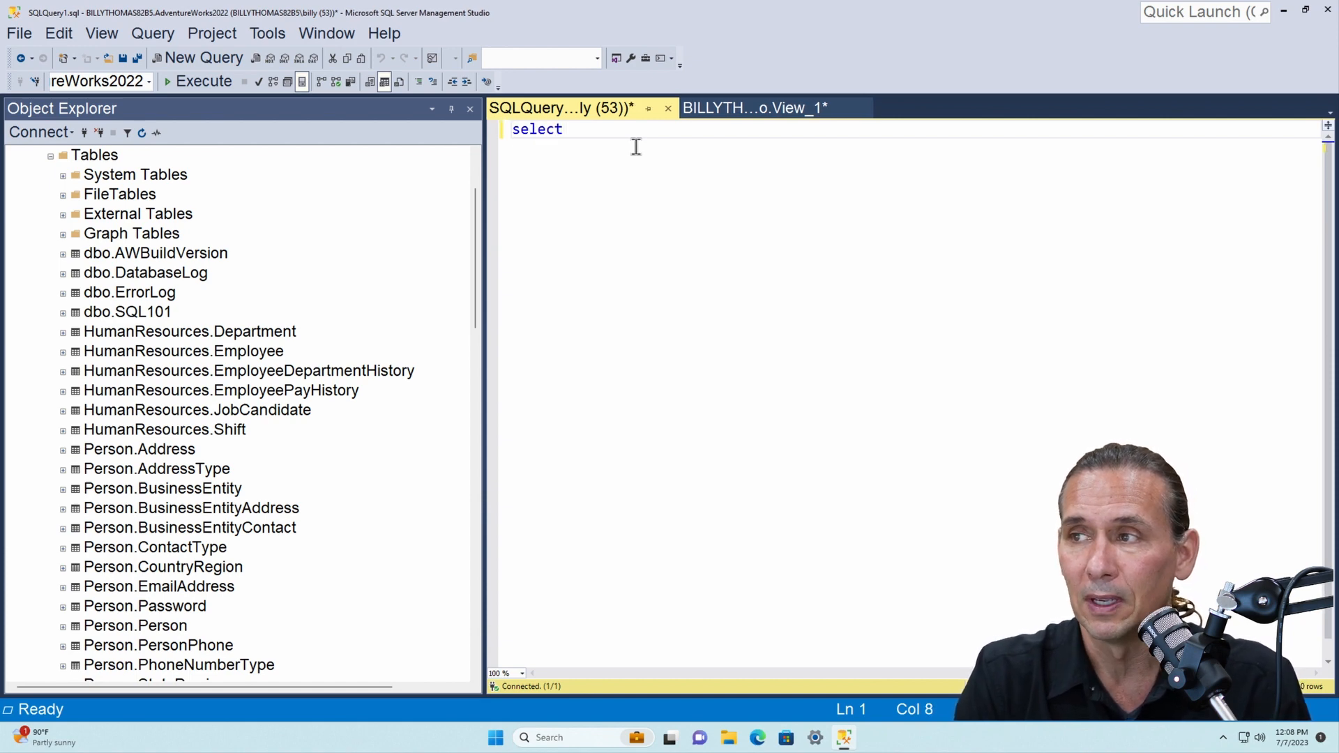
{"action": "type", "text": "t * from "}
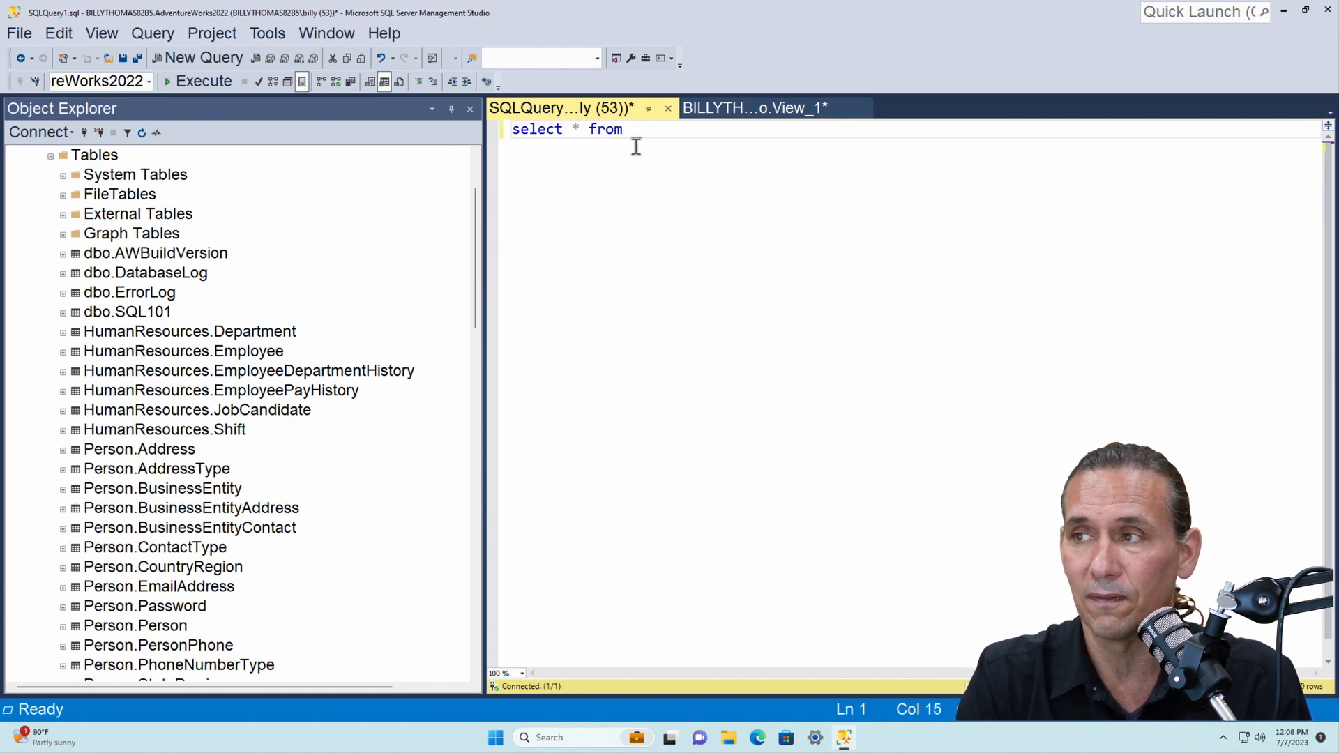
{"action": "type", "text": "Production."}
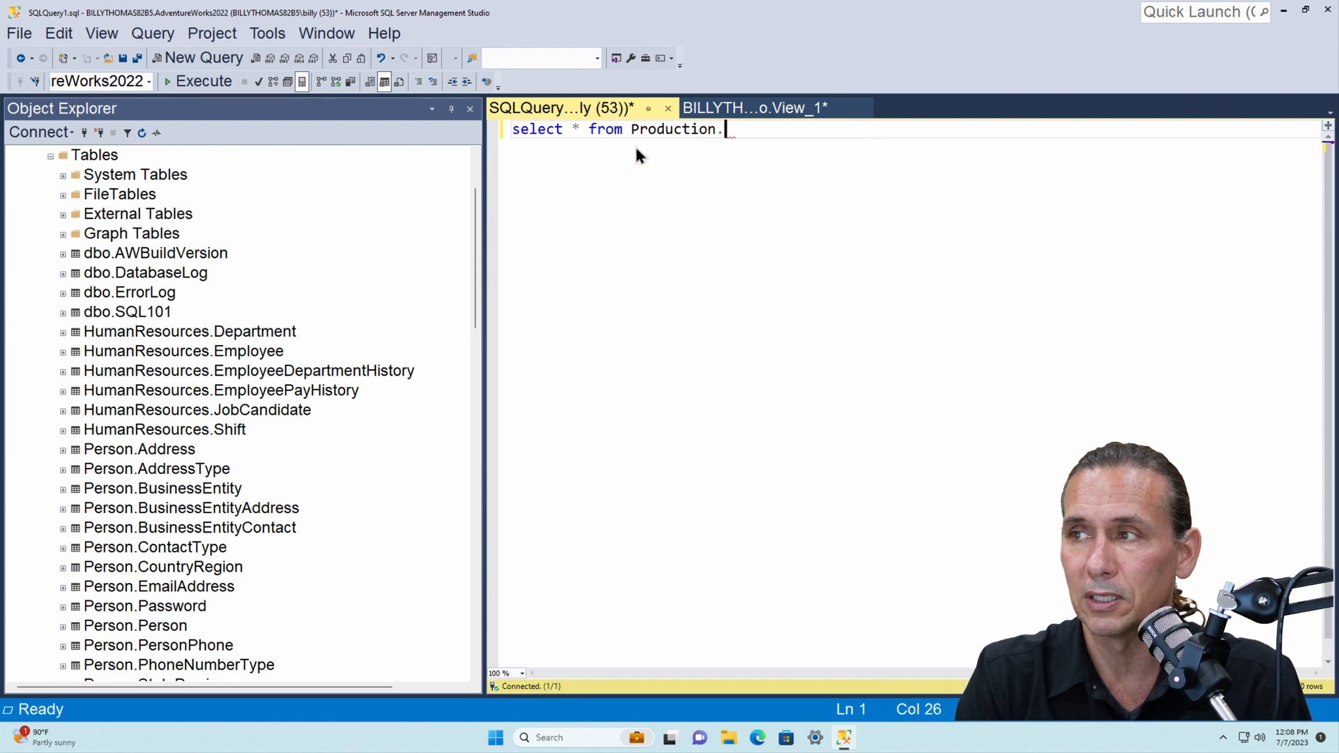
{"action": "type", "text": "Product"}
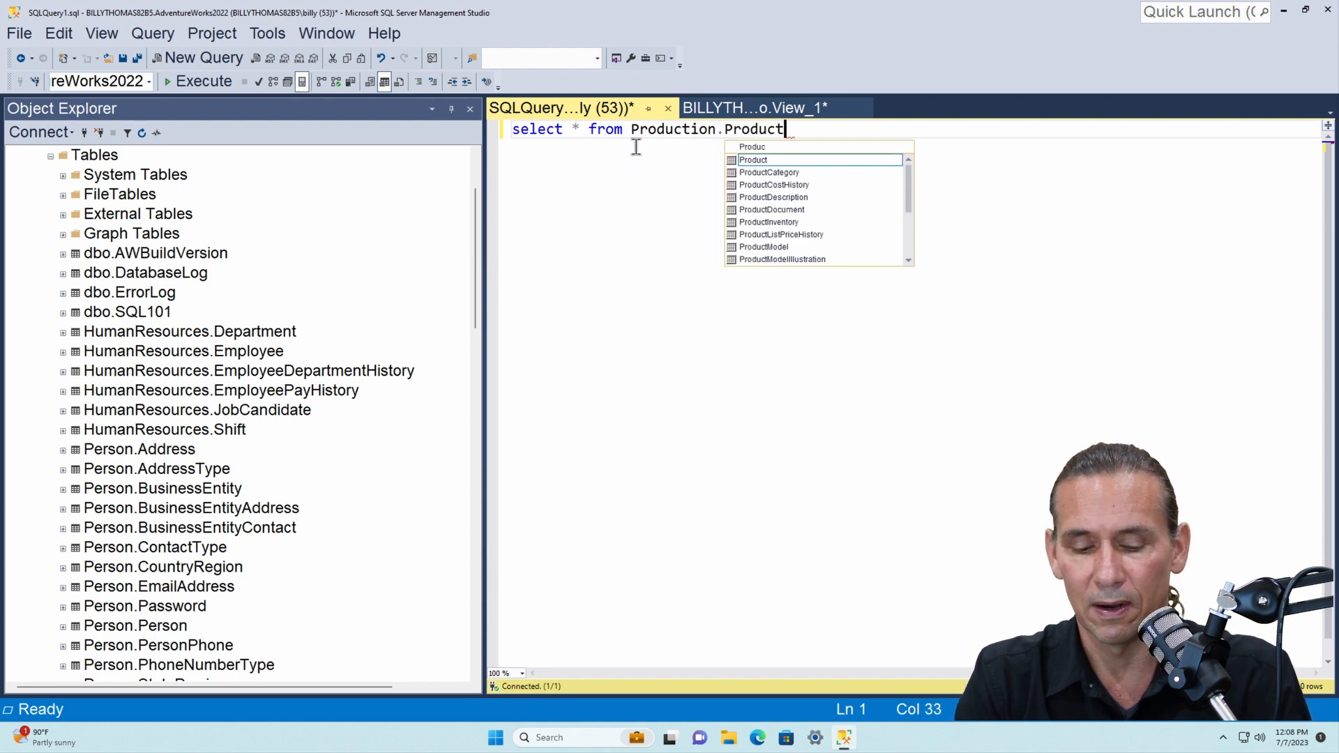
{"action": "key", "text": "F5"}
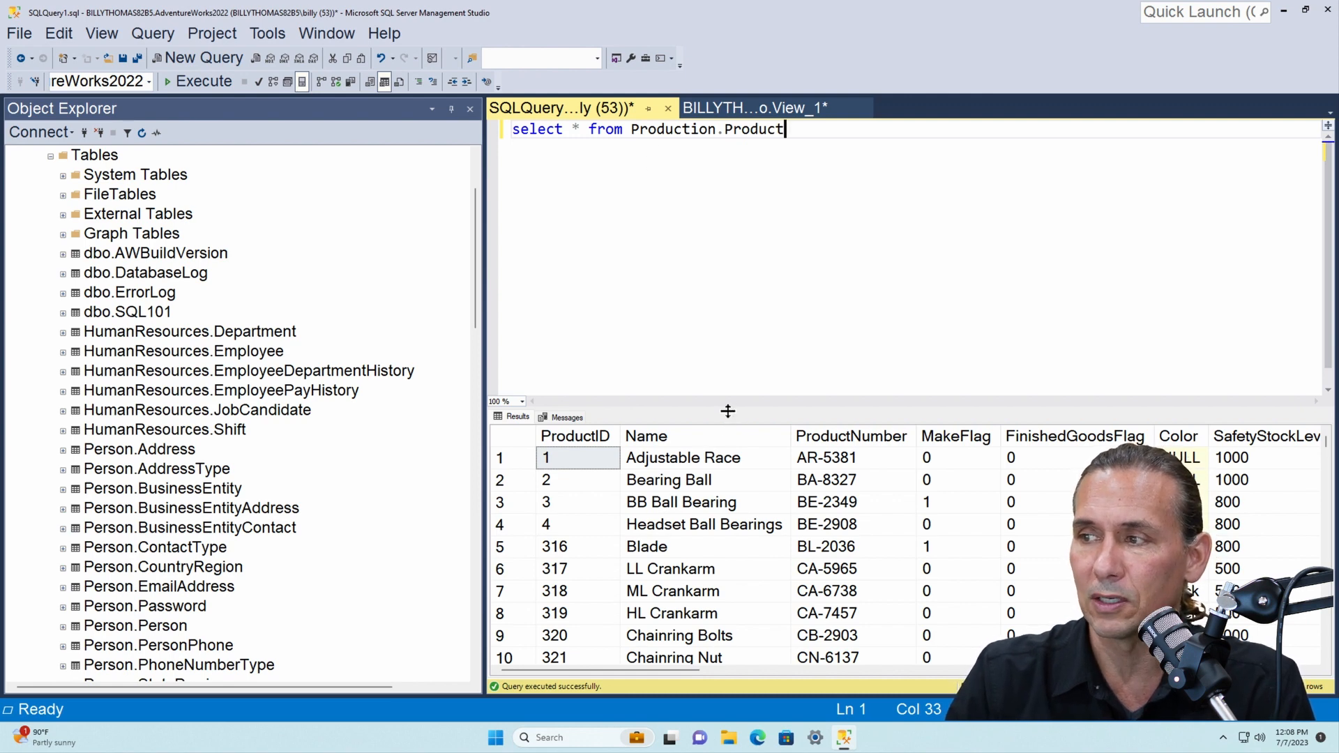
{"action": "left_click_drag", "start_coordinate": [728, 410], "coordinate": [718, 325]}
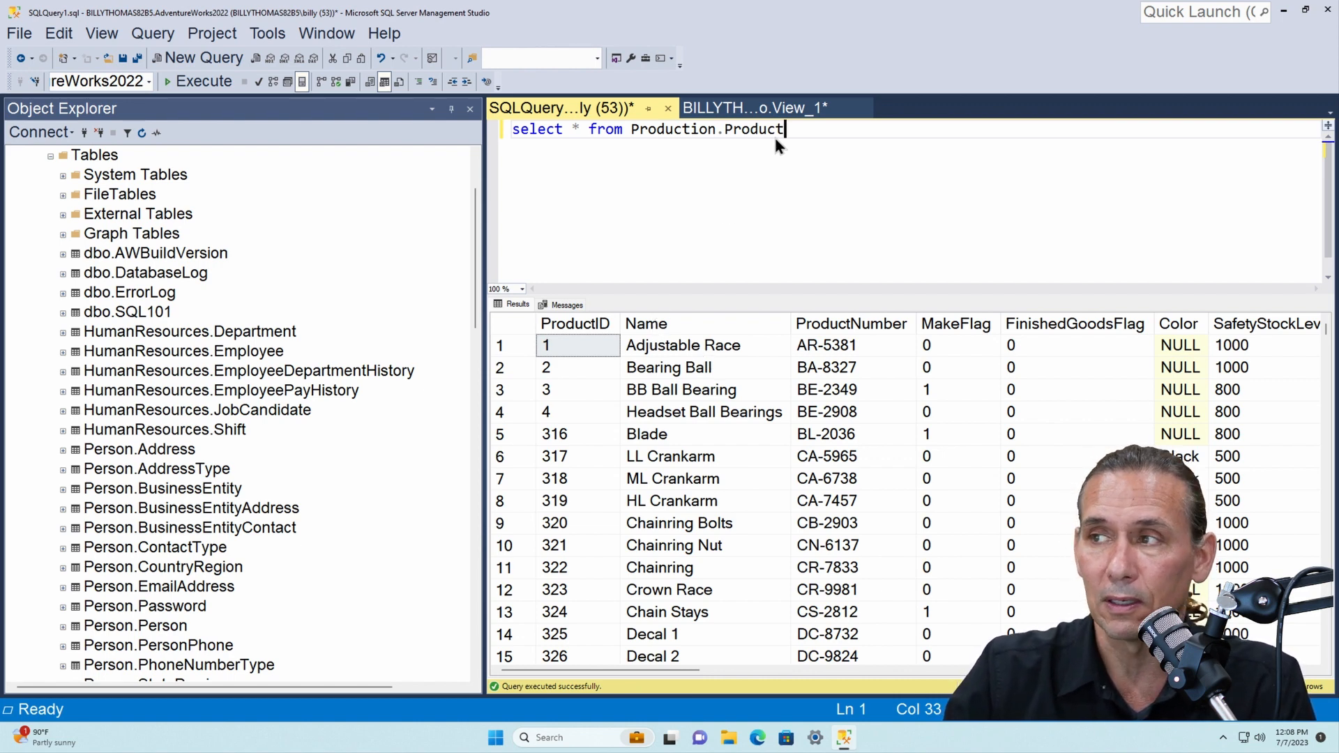
Step: In the View_1 design, enlarge the Product table box and replace the all-columns output with ProductID, Name and ProductNumber
{"action": "left_click", "coordinate": [757, 108]}
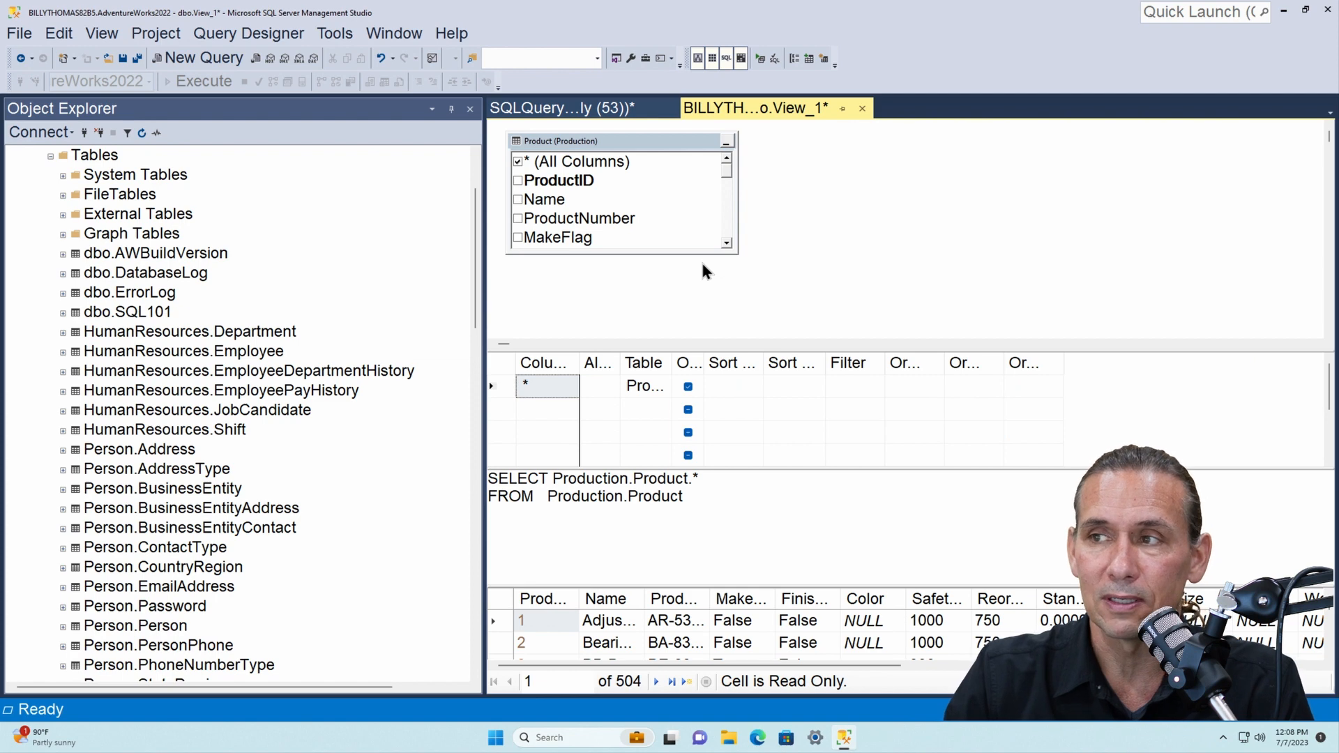
{"action": "left_click", "coordinate": [518, 162]}
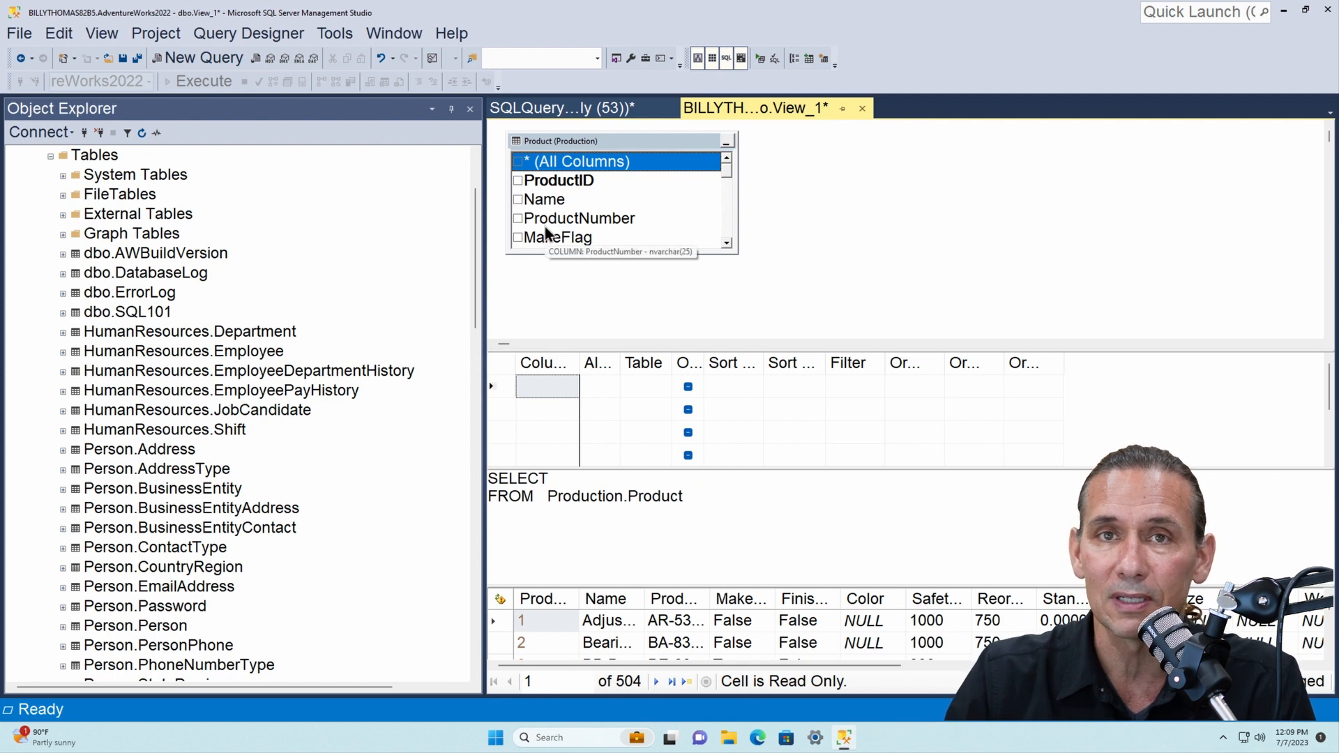
{"action": "left_click_drag", "start_coordinate": [737, 254], "coordinate": [802, 341]}
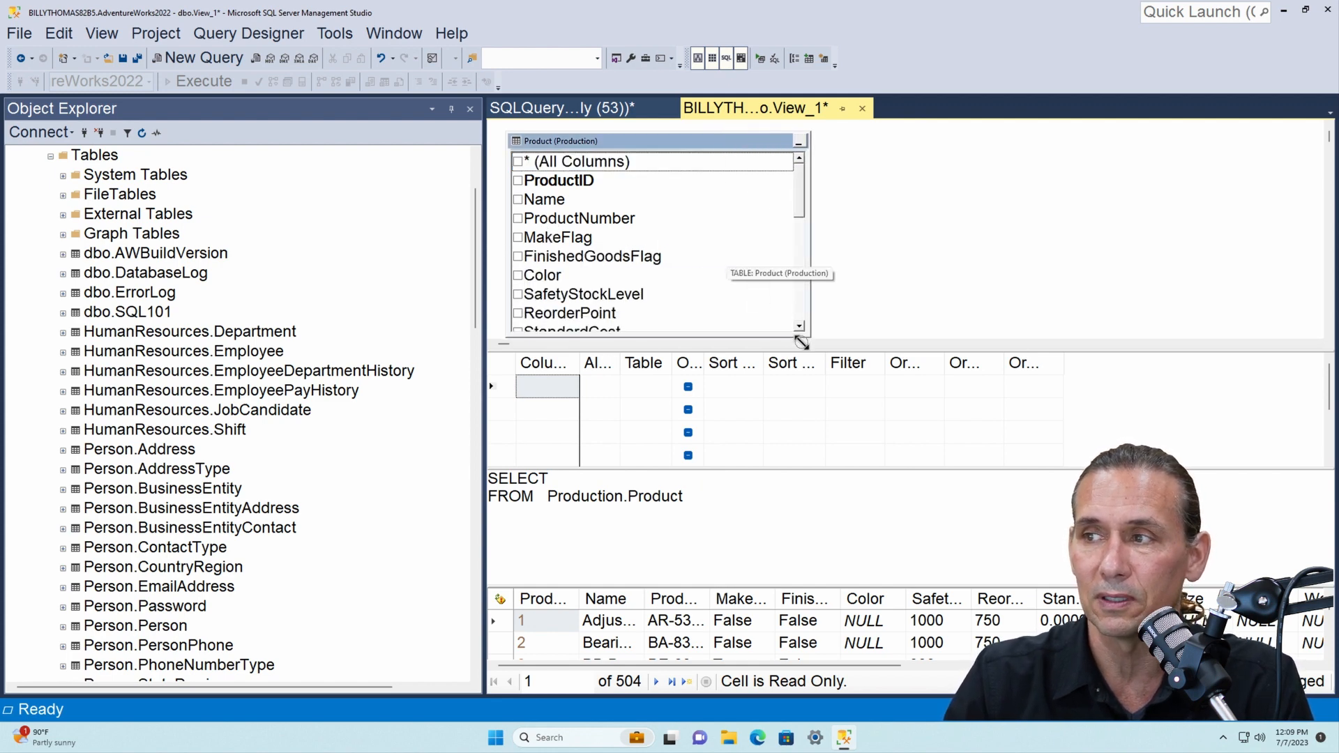
{"action": "left_click", "coordinate": [518, 182]}
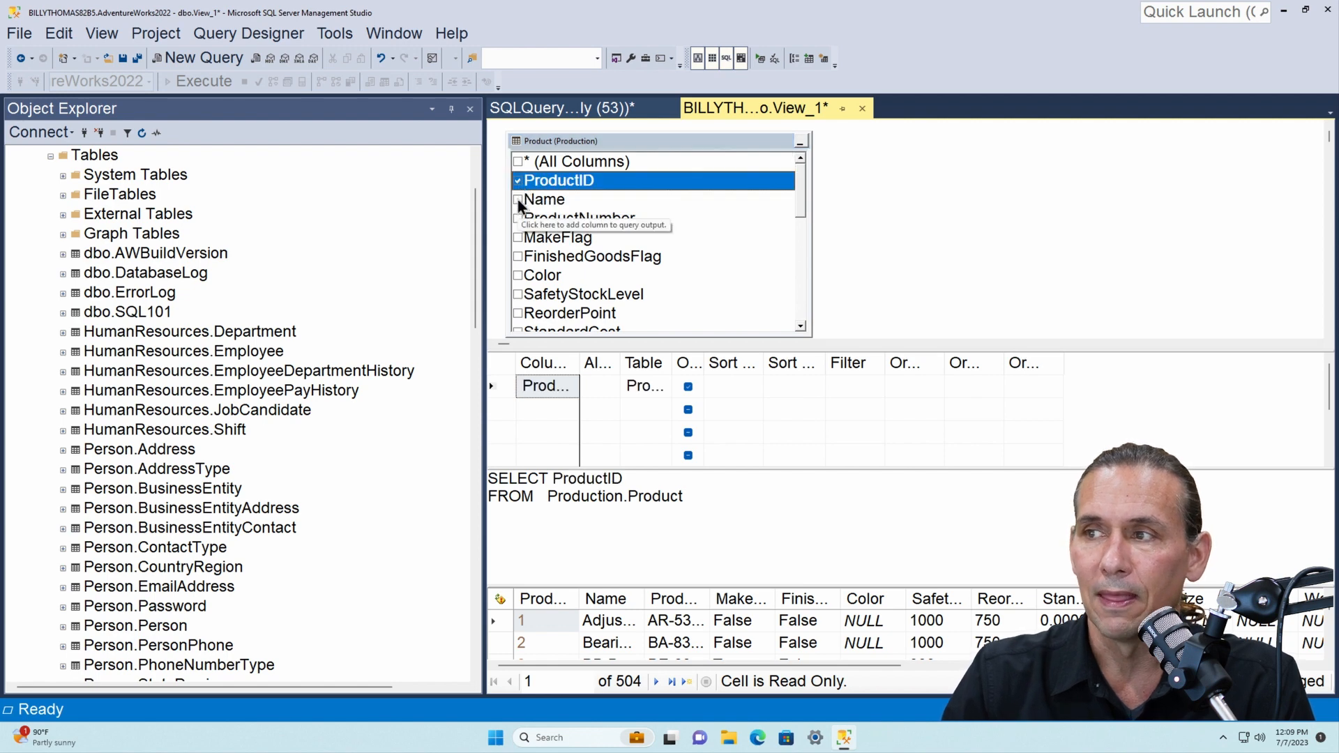
{"action": "left_click", "coordinate": [518, 201]}
{"action": "left_click", "coordinate": [518, 219]}
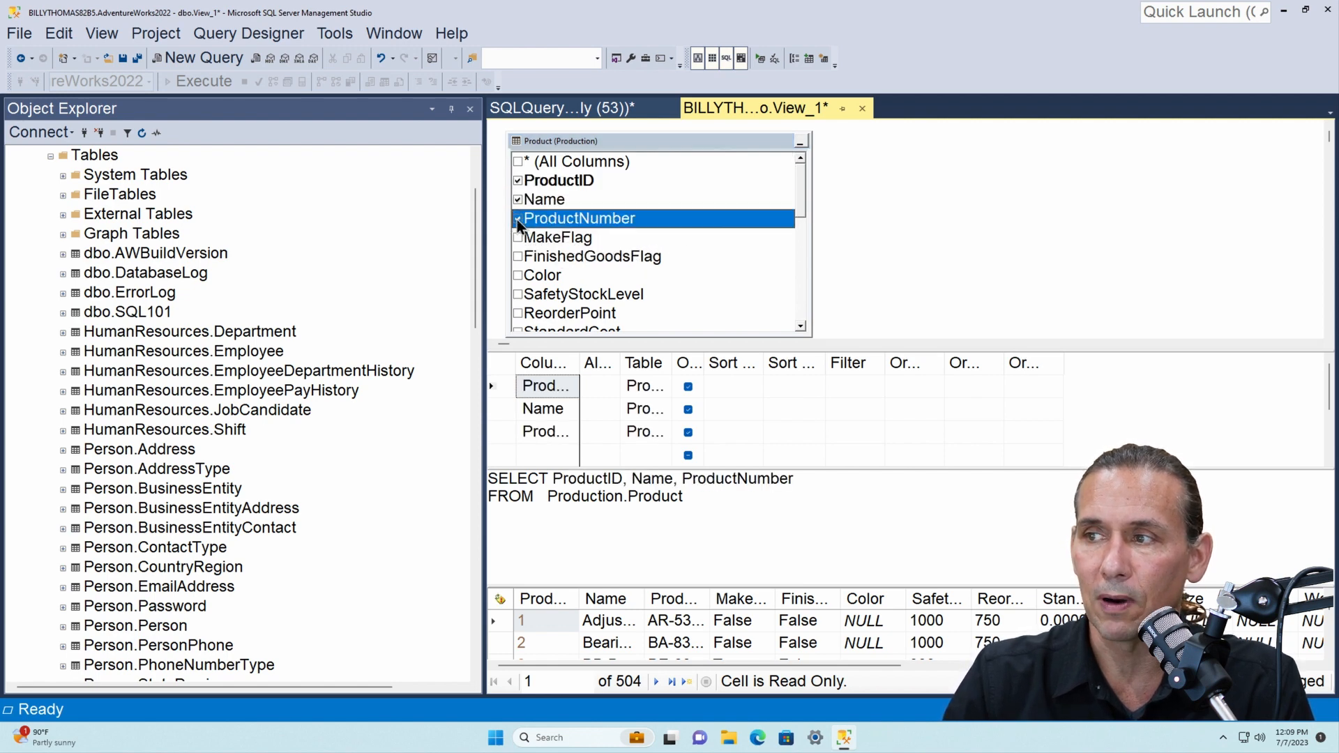
Step: Add the SellStartDate column of the Product table to the view's output
{"action": "scroll", "coordinate": [531, 276], "scroll_direction": "down", "scroll_amount": 2}
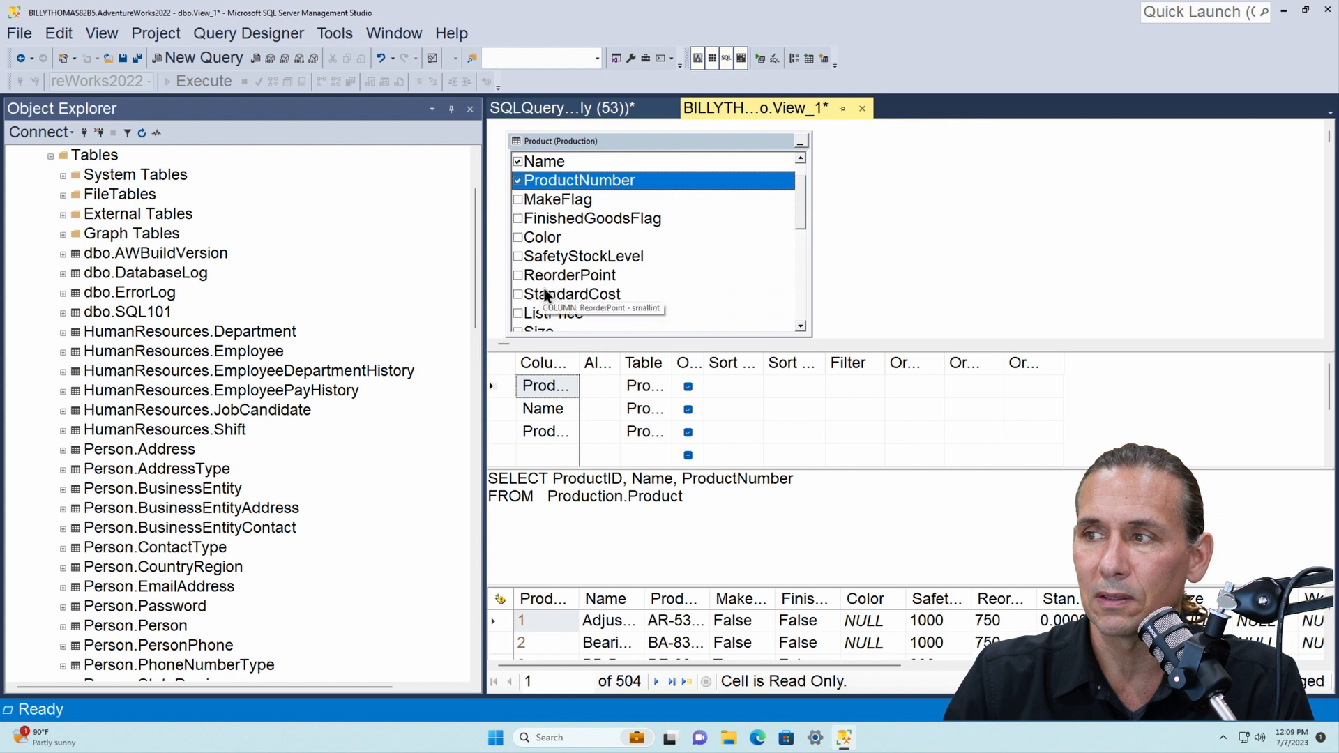
{"action": "scroll", "coordinate": [586, 307], "scroll_direction": "down", "scroll_amount": 1}
{"action": "scroll", "coordinate": [604, 307], "scroll_direction": "down", "scroll_amount": 6}
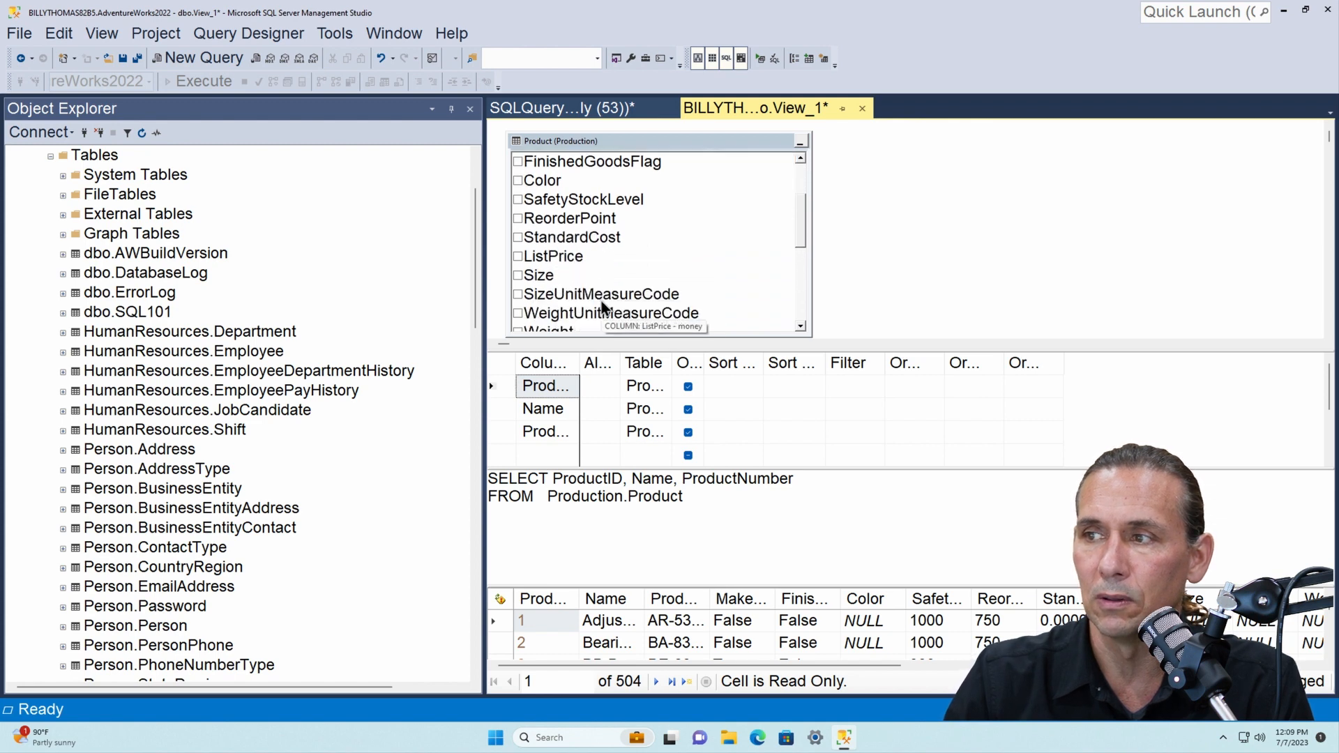
{"action": "scroll", "coordinate": [602, 303], "scroll_direction": "down", "scroll_amount": 5}
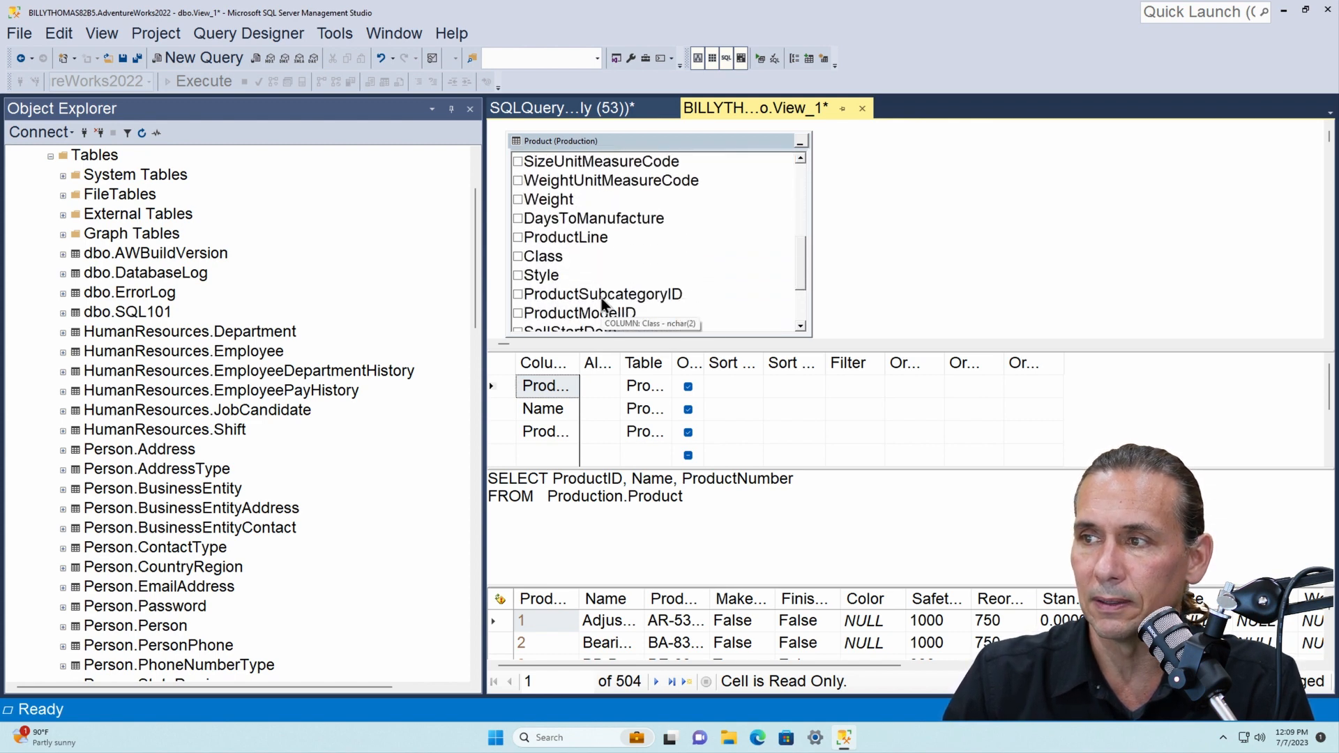
{"action": "left_click", "coordinate": [517, 294]}
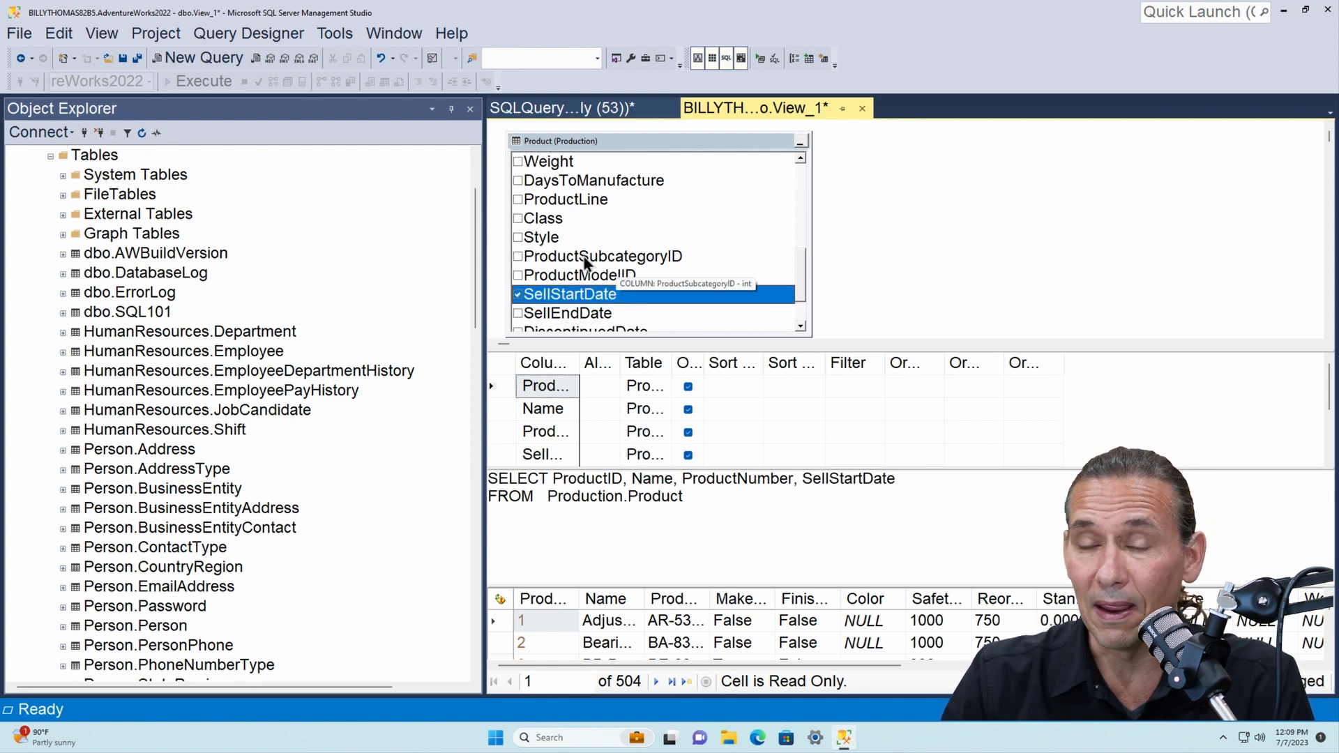
{"action": "scroll", "coordinate": [588, 262], "scroll_direction": "down", "scroll_amount": 1}
{"action": "scroll", "coordinate": [588, 265], "scroll_direction": "up", "scroll_amount": 6}
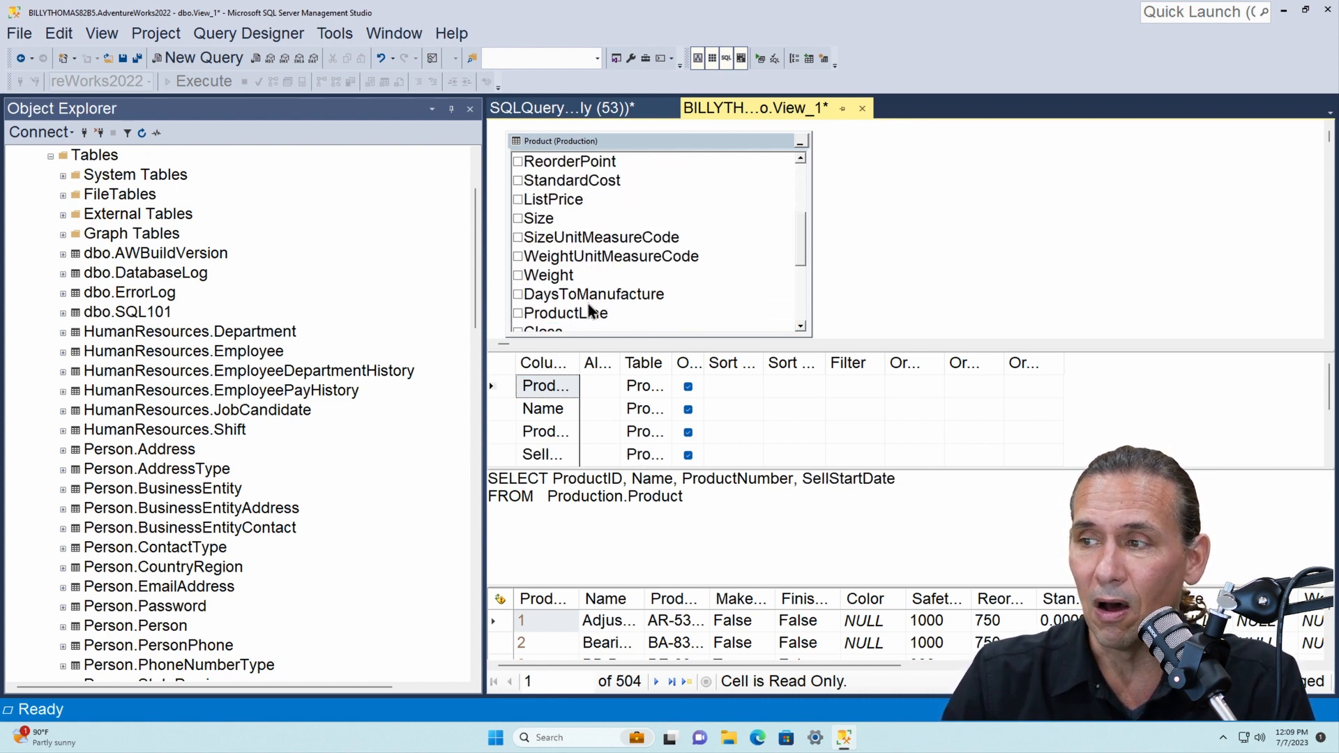
Step: Examine the view's generated SELECT statement with its list of chosen columns
{"action": "left_click_drag", "start_coordinate": [699, 499], "coordinate": [488, 479]}
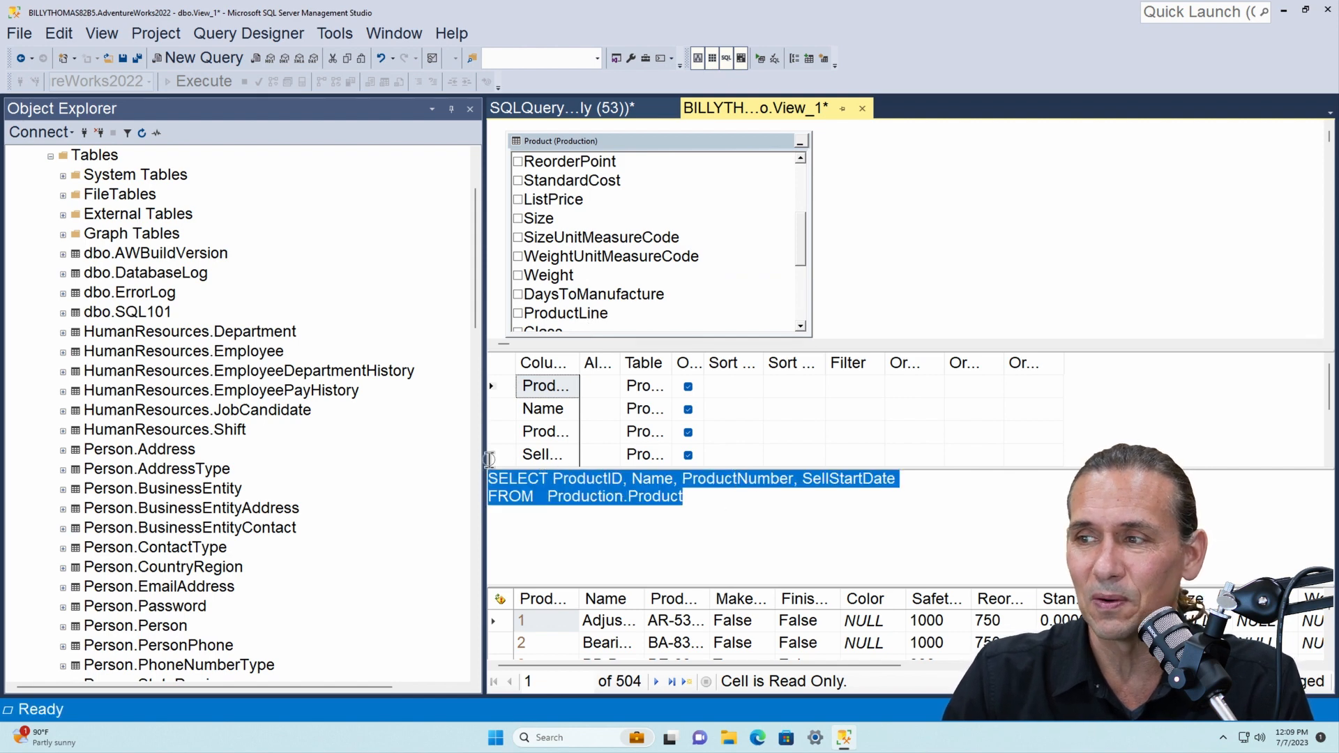
{"action": "left_click", "coordinate": [701, 499]}
{"action": "left_click_drag", "start_coordinate": [701, 499], "coordinate": [500, 478]}
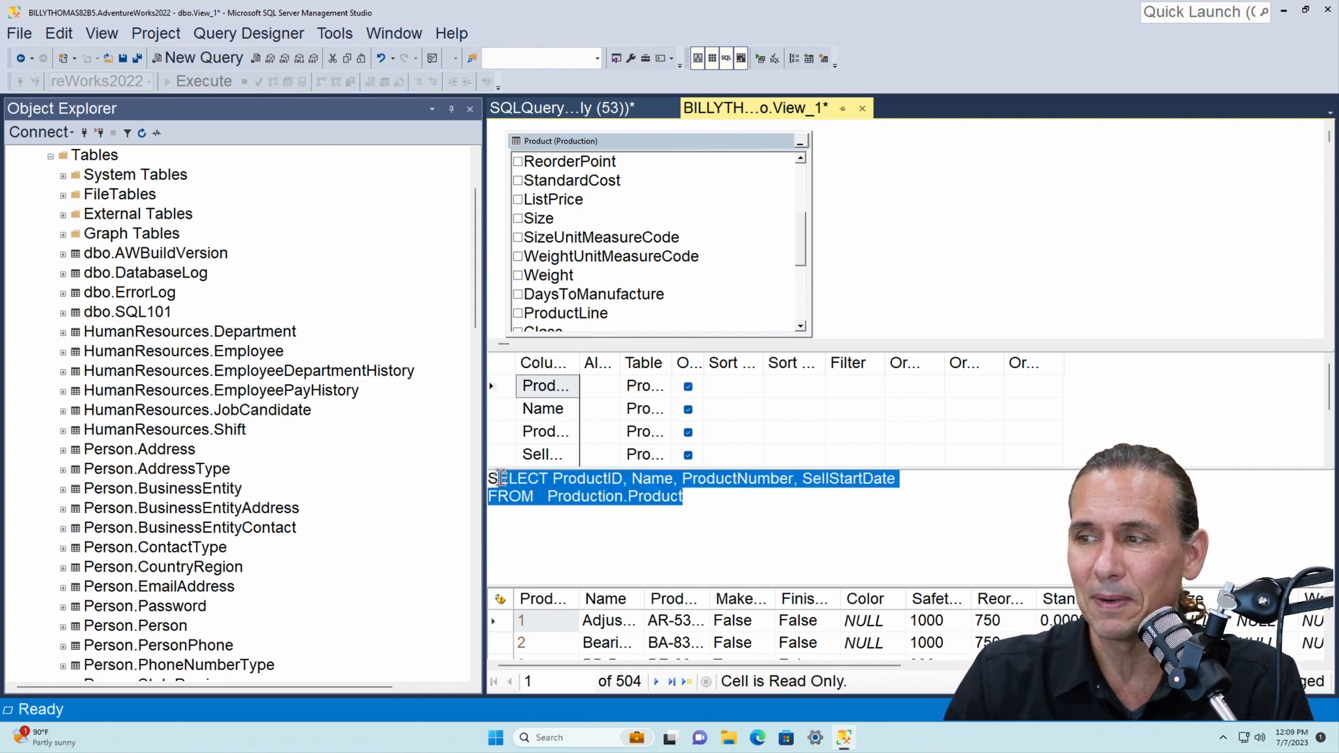
{"action": "left_click", "coordinate": [594, 486]}
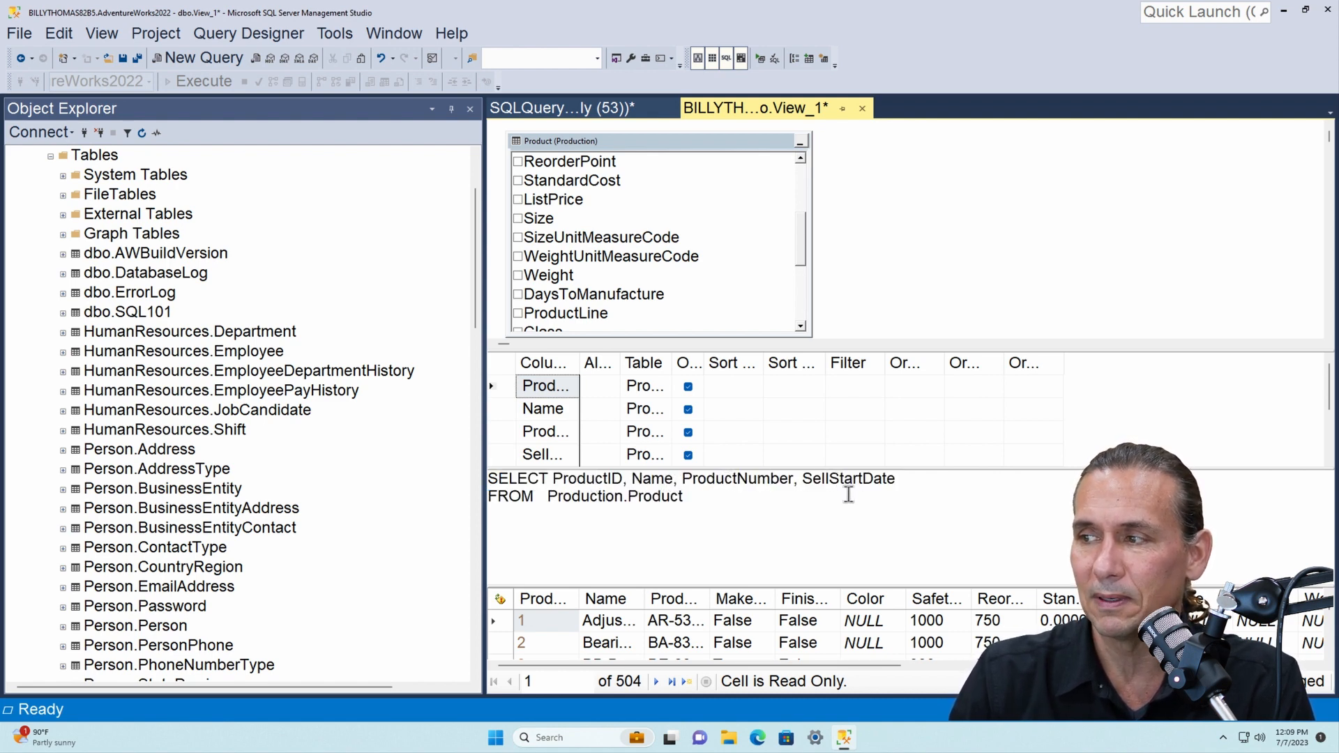
{"action": "left_click", "coordinate": [772, 507]}
{"action": "left_click_drag", "start_coordinate": [772, 507], "coordinate": [396, 454]}
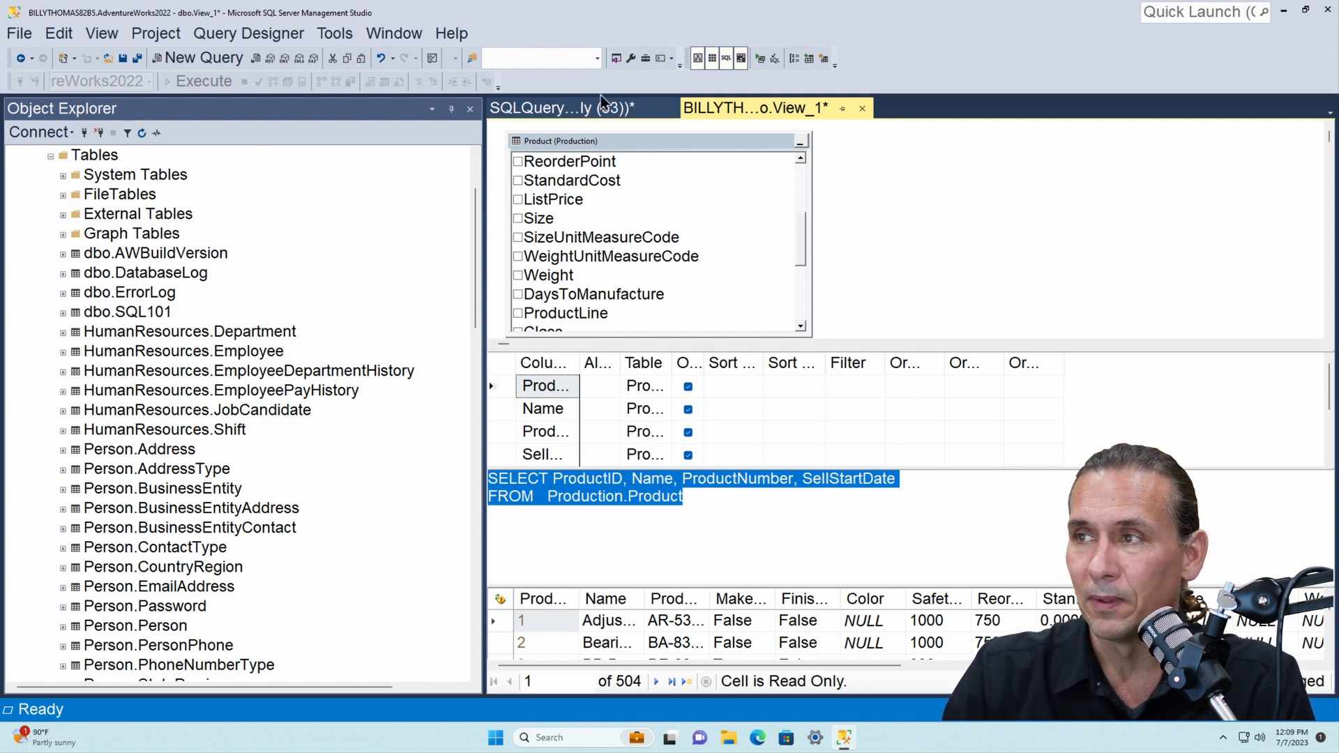
Step: In the SQL query window, replace the asterisk with the columns ProductId, Name, ProductNumber and execute the query
{"action": "left_click", "coordinate": [586, 110]}
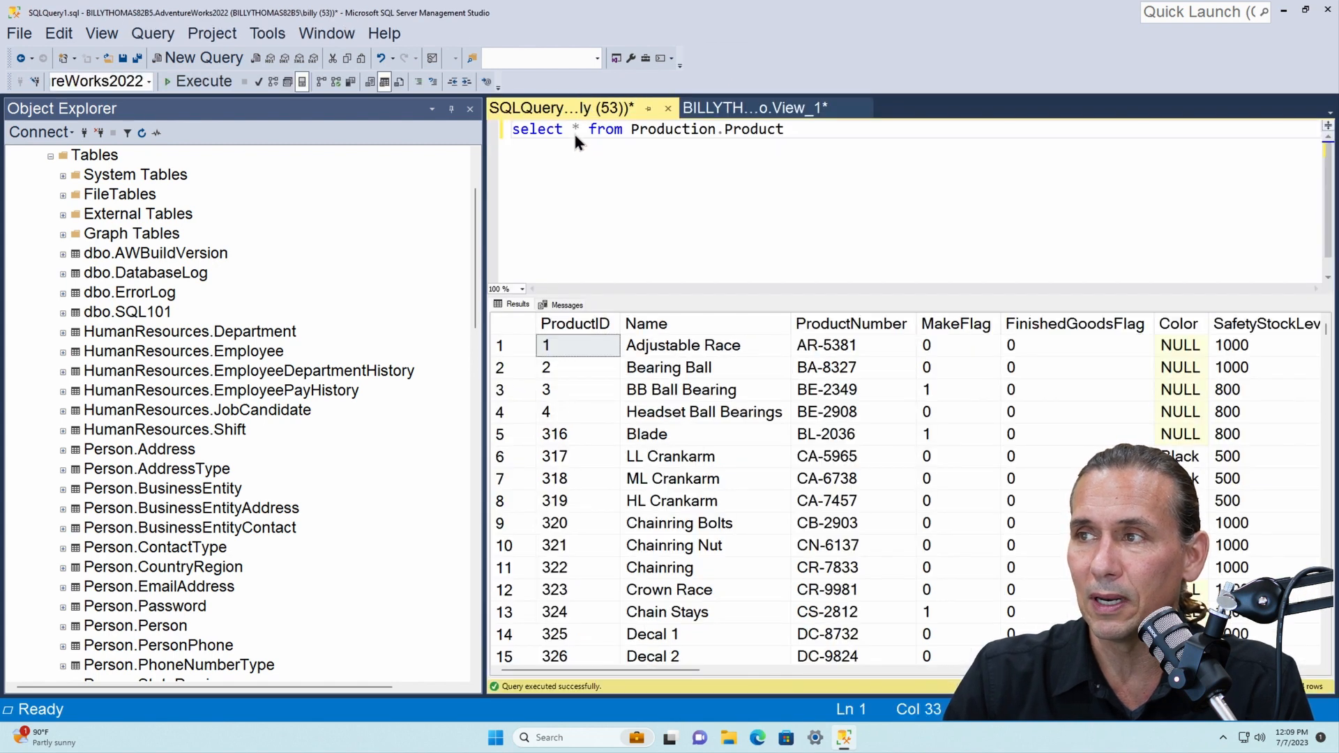
{"action": "left_click", "coordinate": [581, 129]}
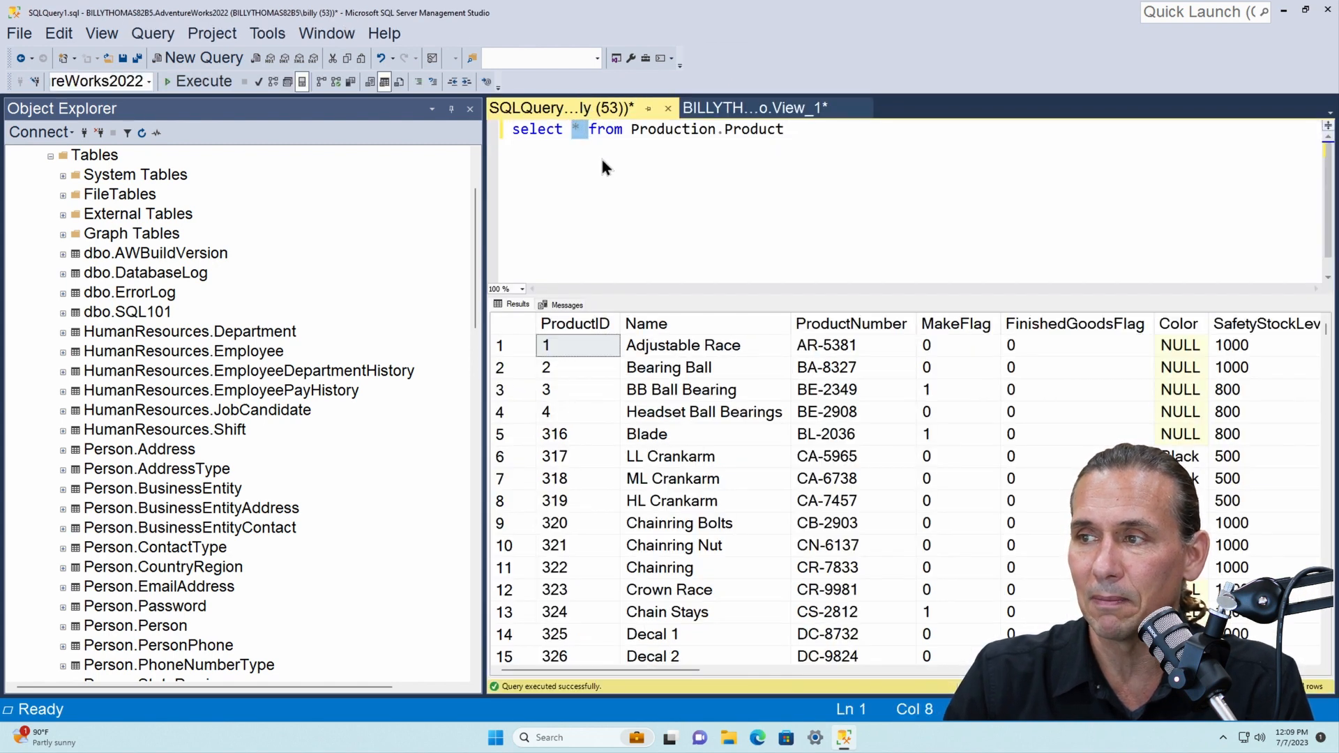
{"action": "type", "text": "Product"}
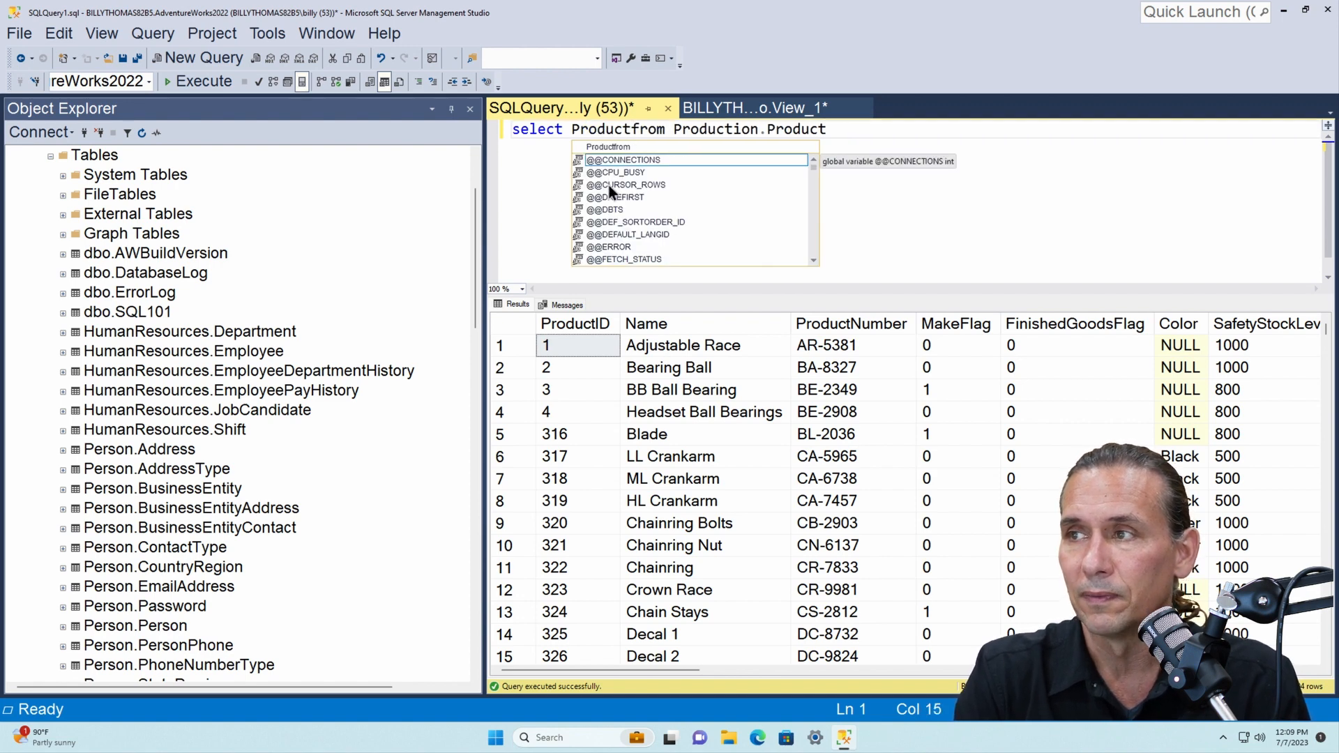
{"action": "type", "text": "Id, "}
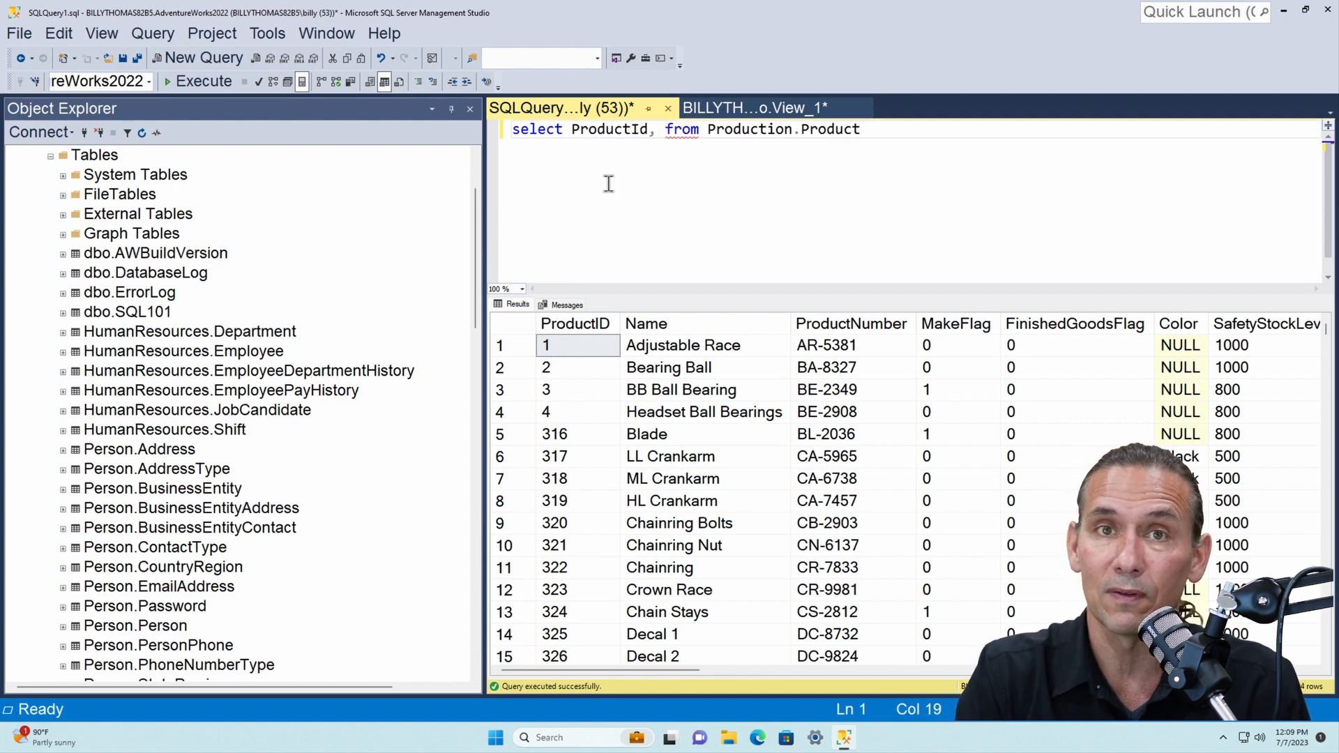
{"action": "type", "text": "Naem"}
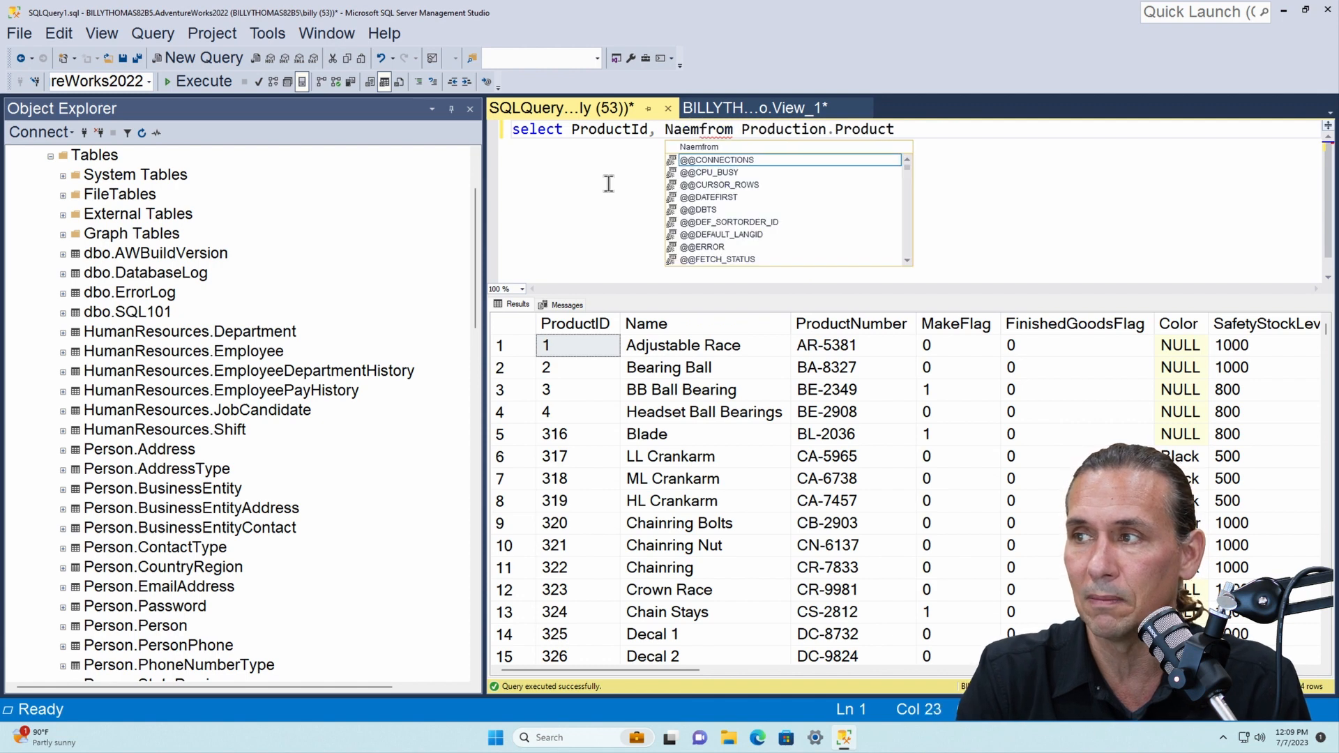
{"action": "key", "text": "BackSpace"}
{"action": "key", "text": "BackSpace"}
{"action": "type", "text": "me, "}
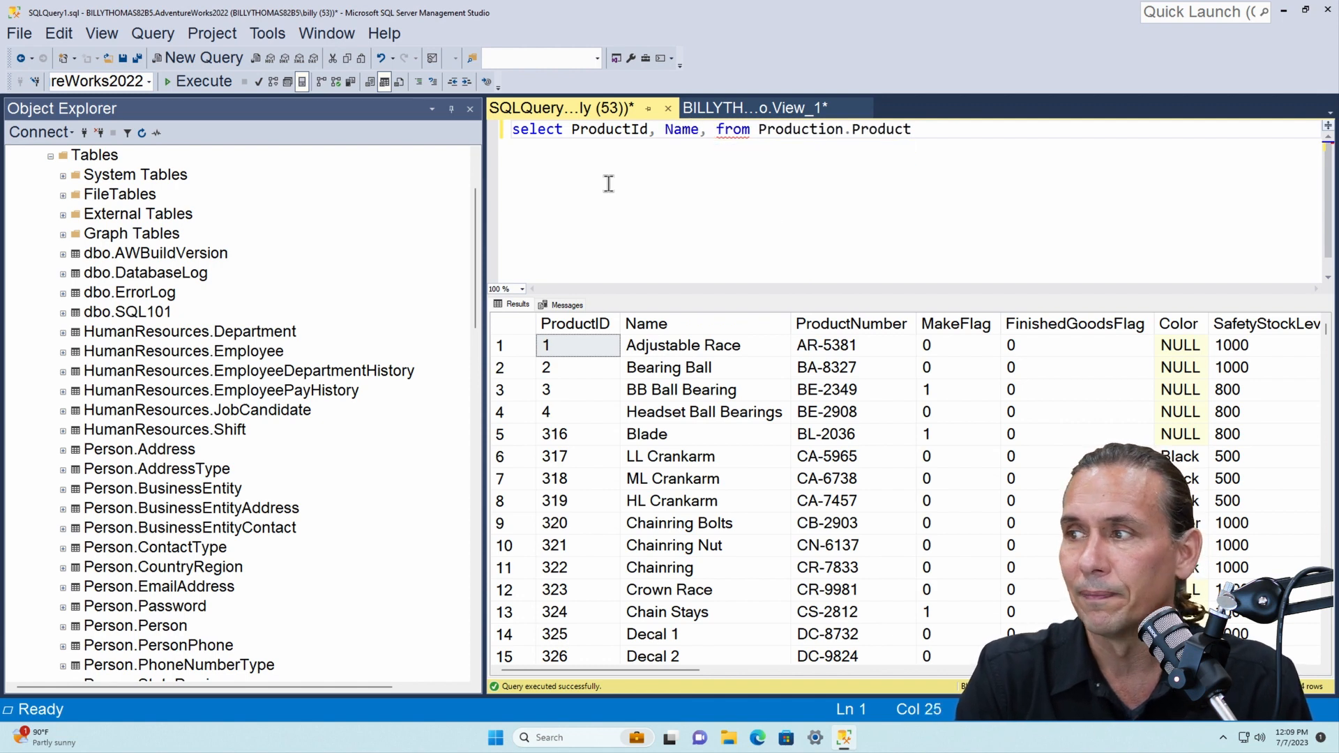
{"action": "type", "text": "Product_"}
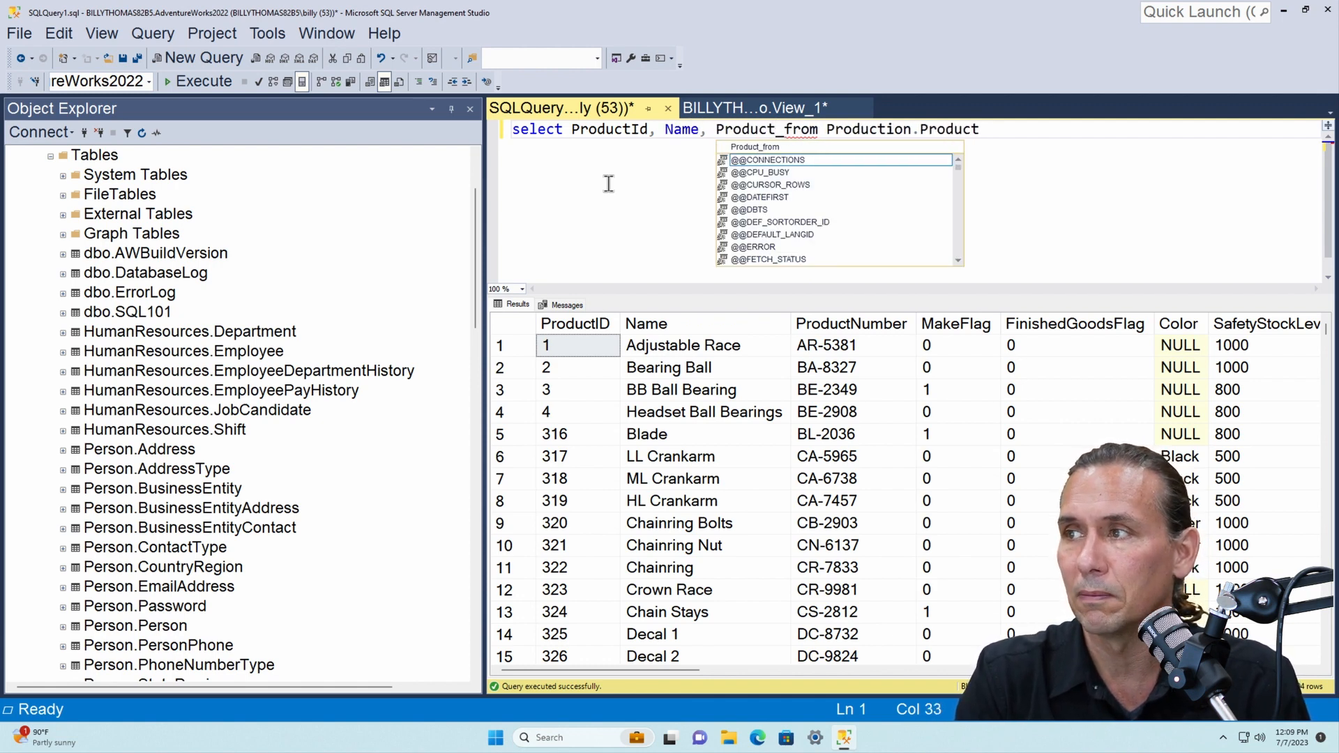
{"action": "key", "text": "BackSpace"}
{"action": "type", "text": "Number"}
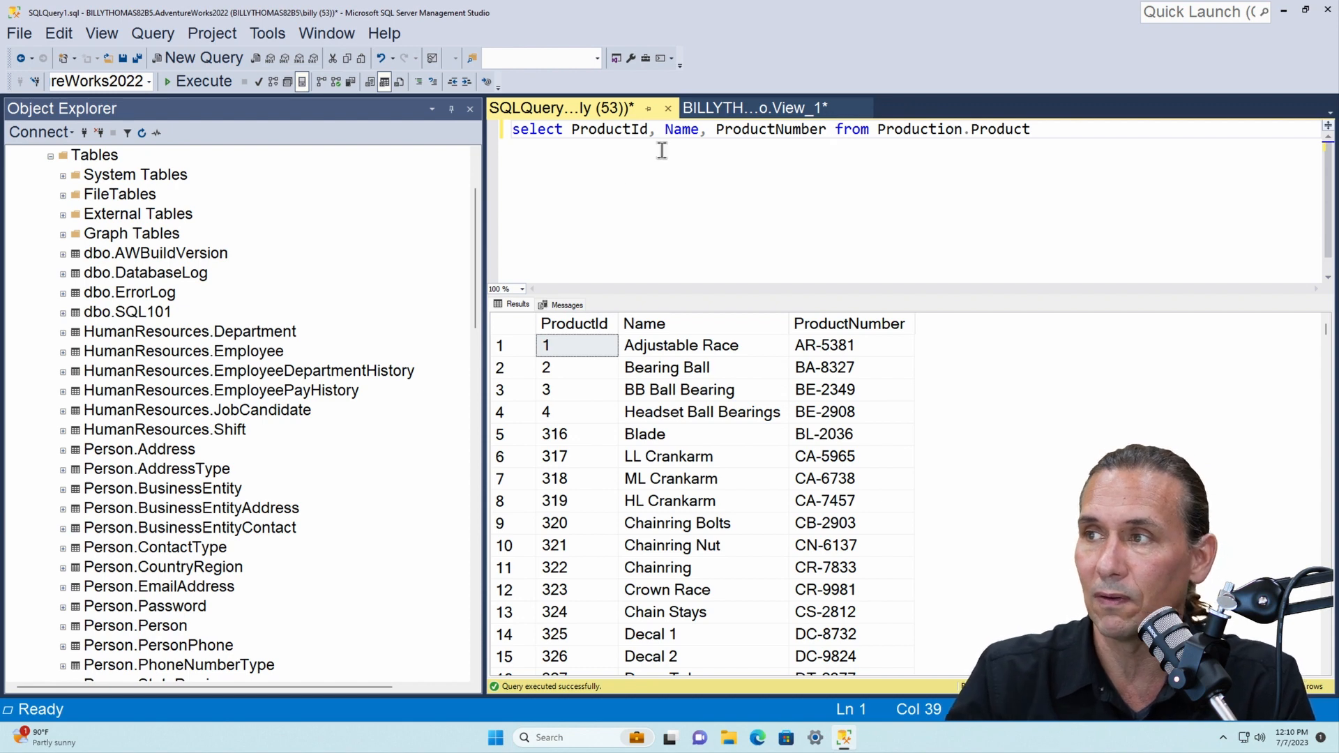
Step: Return to the View_1 design and widen the Column and Alias fields of the criteria grid
{"action": "left_click", "coordinate": [711, 108]}
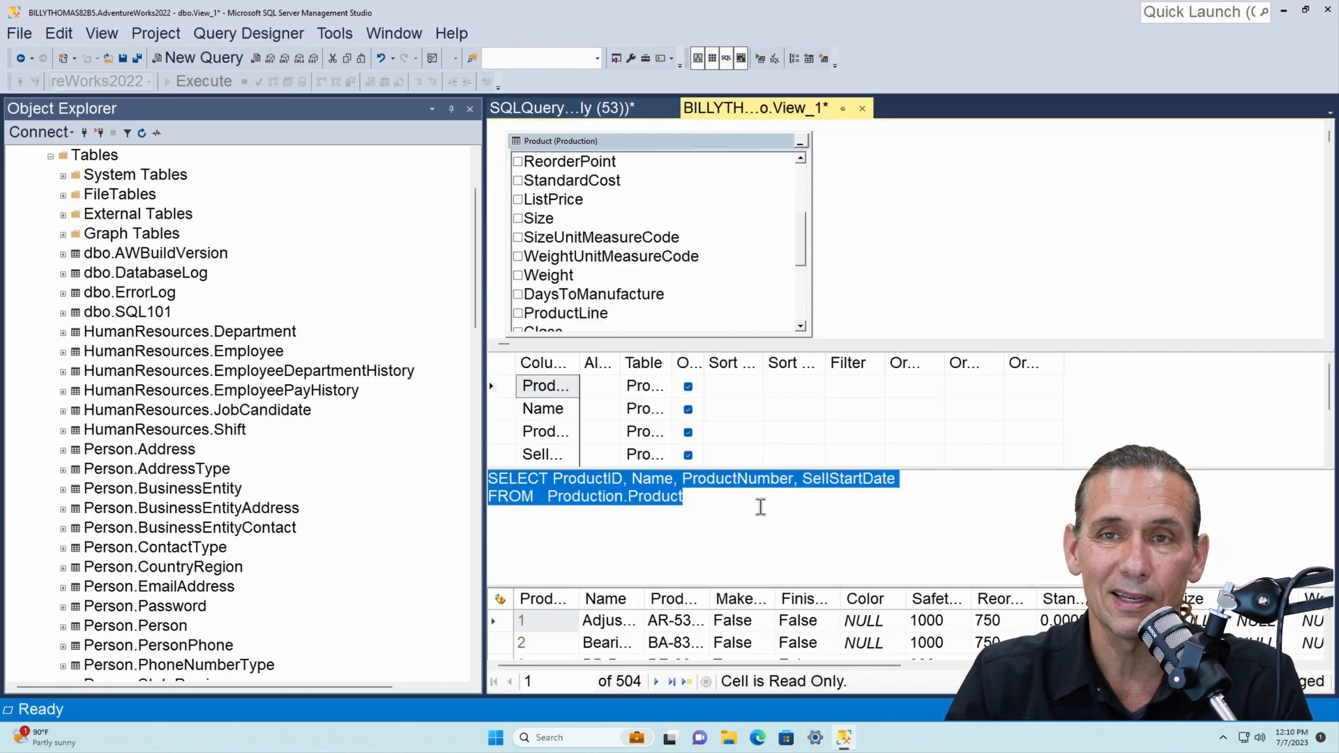
{"action": "left_click", "coordinate": [748, 503]}
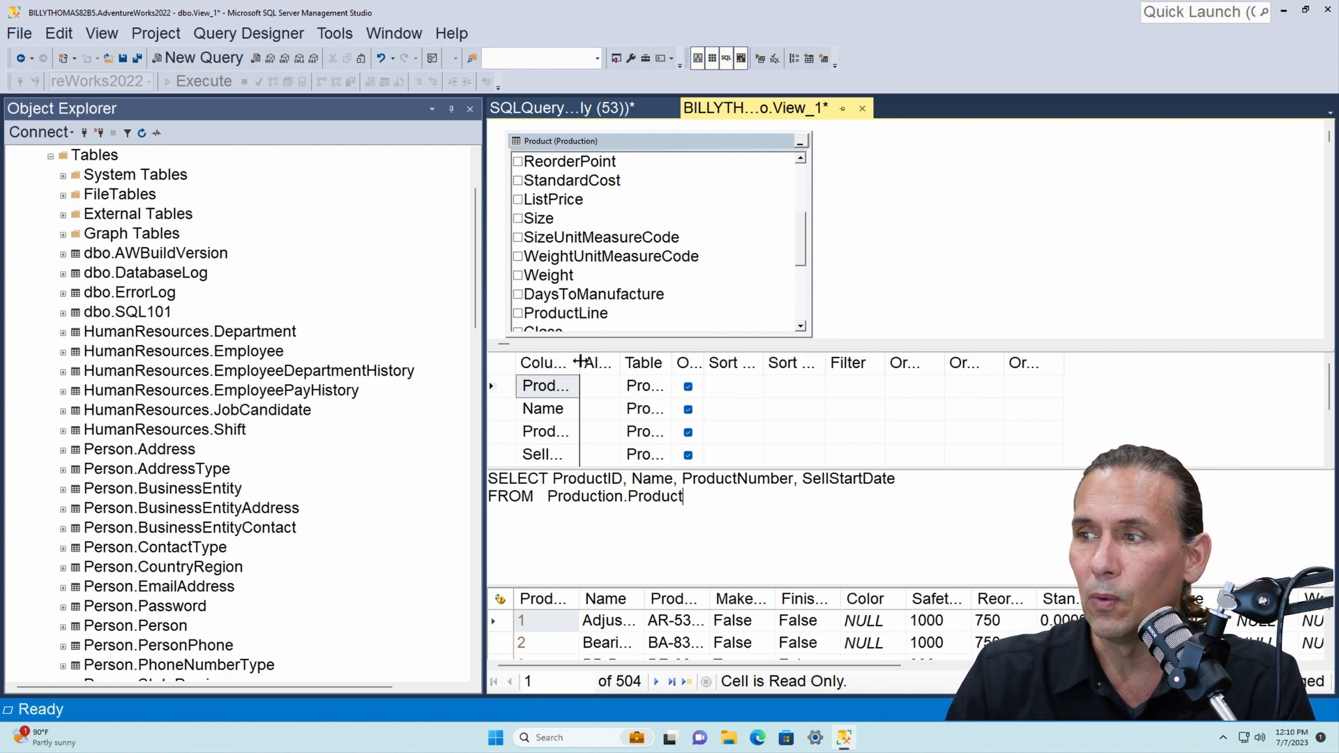
{"action": "left_click_drag", "start_coordinate": [580, 360], "coordinate": [780, 362]}
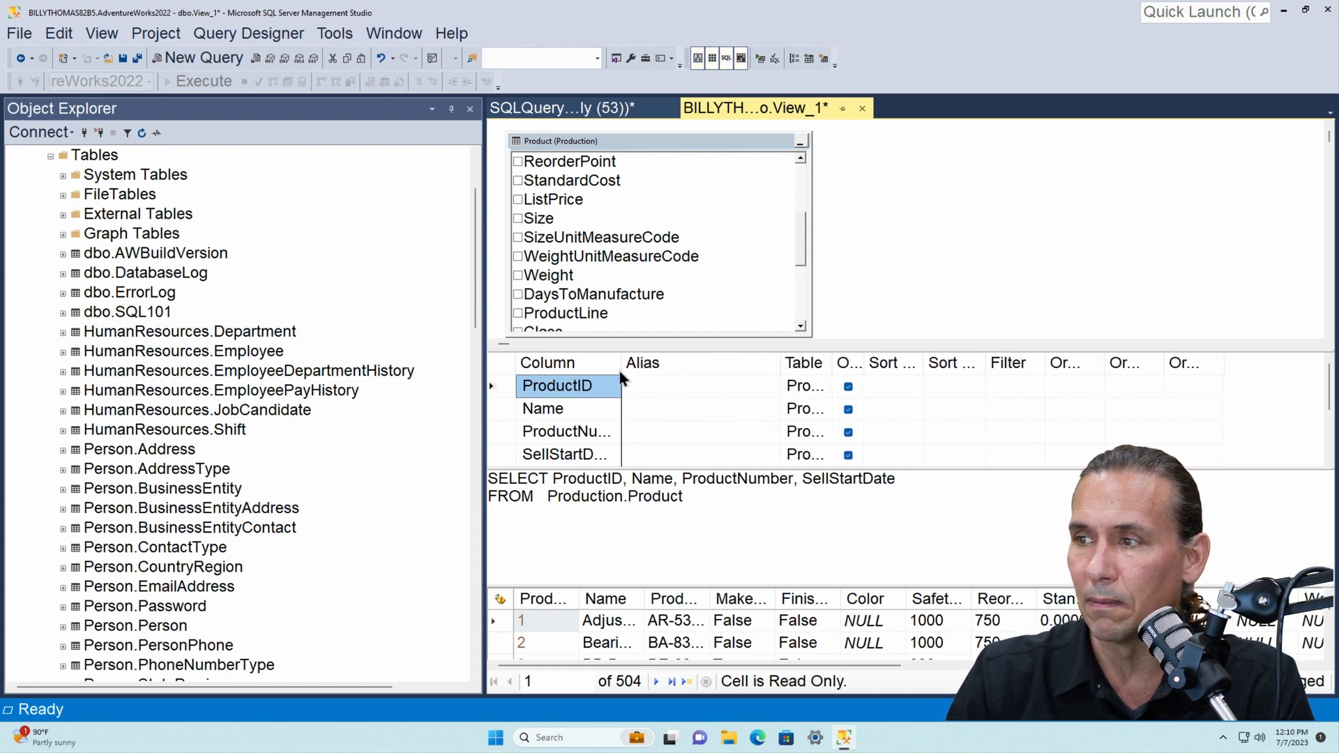
{"action": "left_click_drag", "start_coordinate": [622, 377], "coordinate": [666, 378]}
Step: Give the view's ProductNumber column the alias ProdNum
{"action": "left_click", "coordinate": [601, 432]}
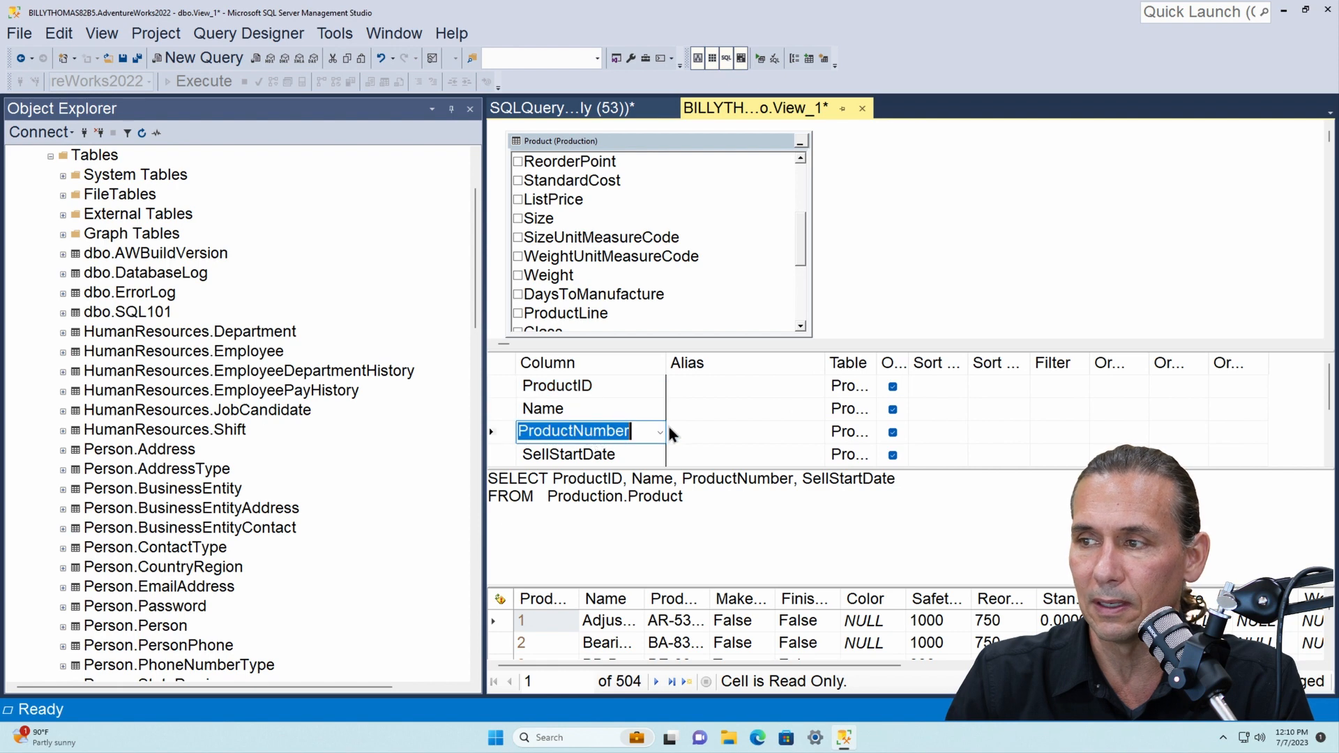
{"action": "left_click", "coordinate": [696, 433]}
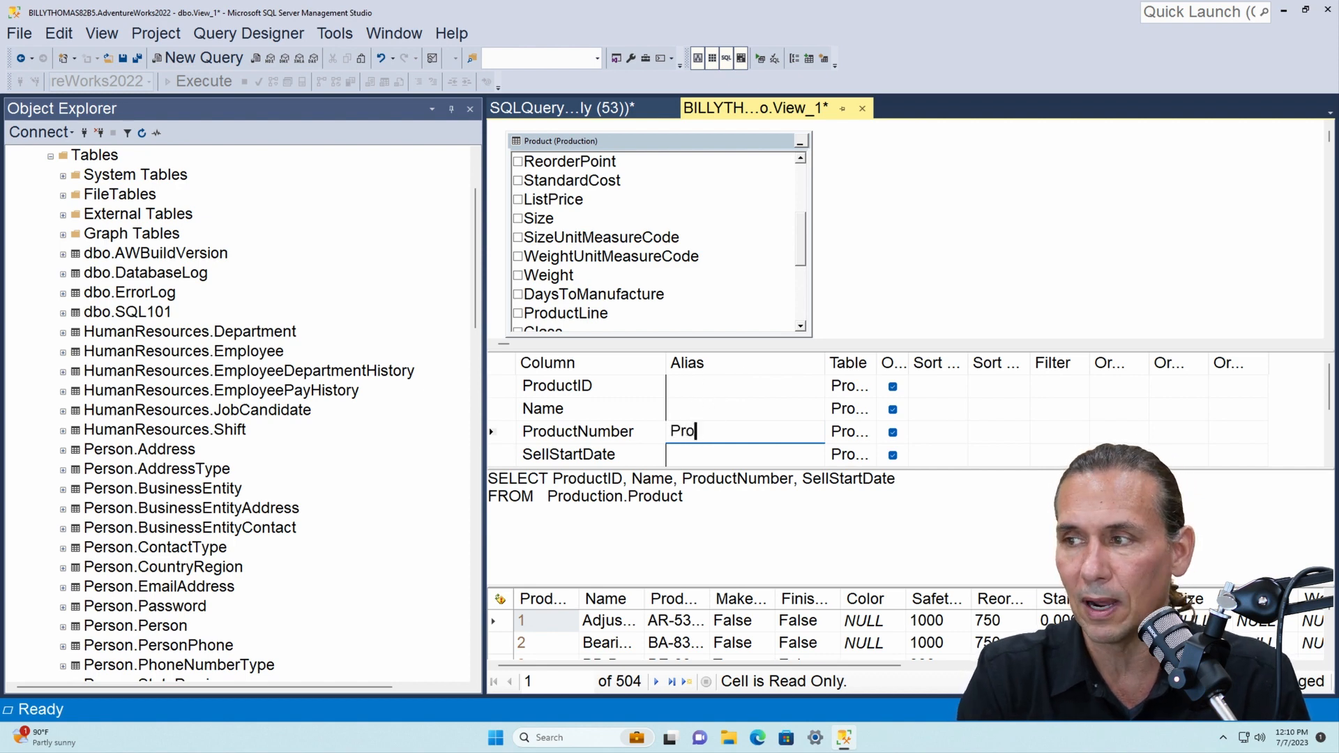
{"action": "type", "text": "Num"}
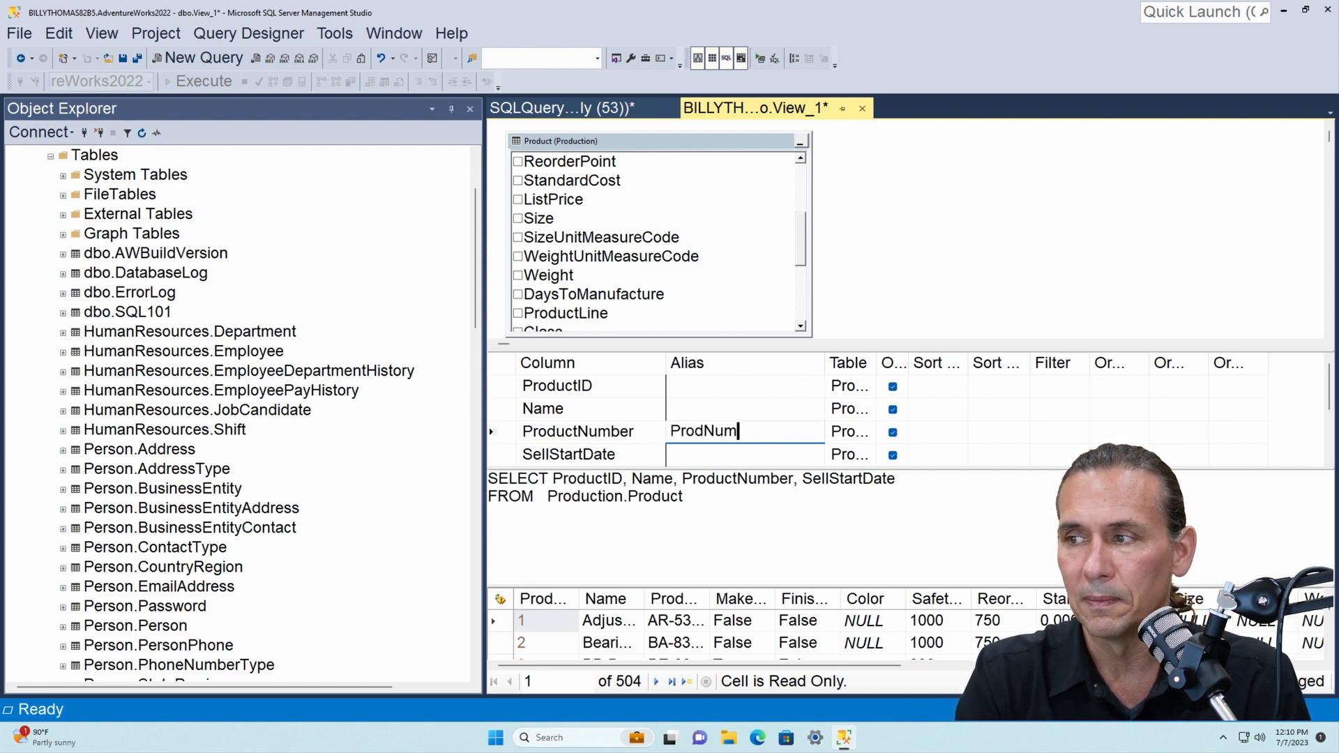
{"action": "key", "text": "Return"}
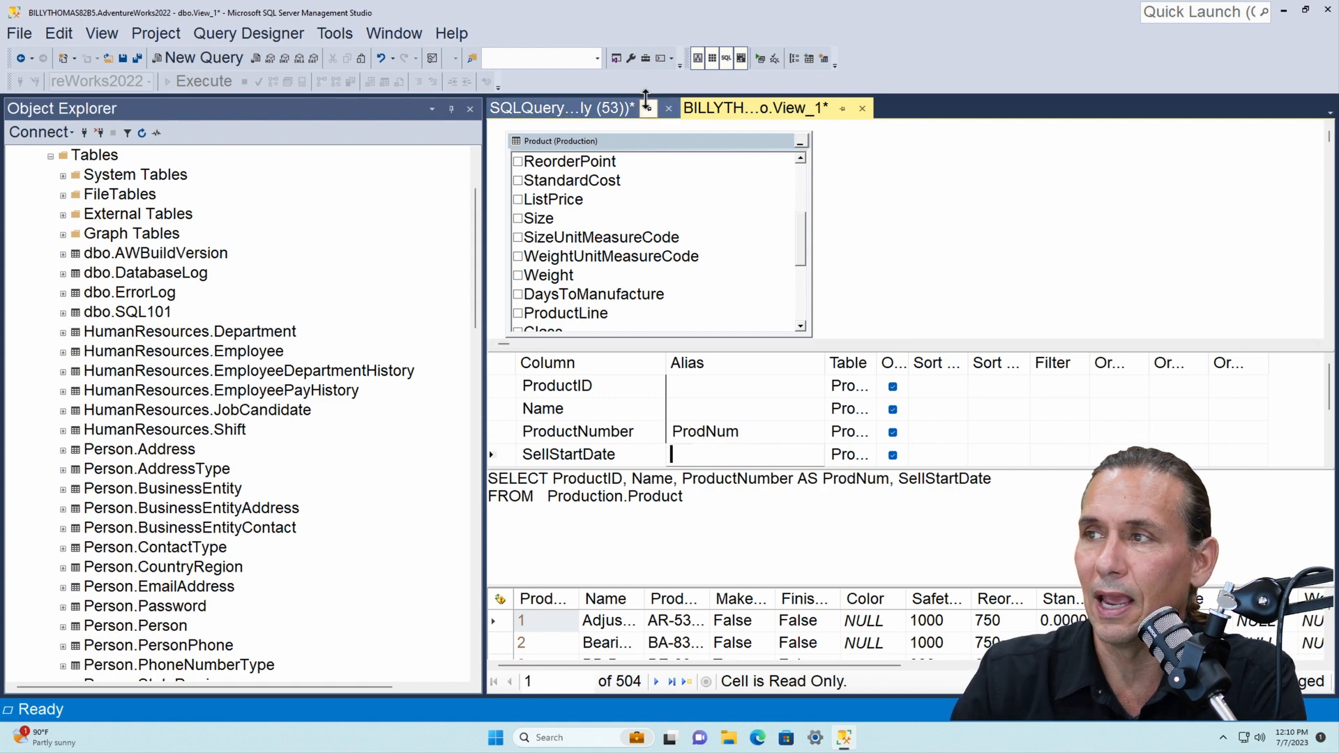
Step: Execute the view's query and widen the Name and ProdNum columns of its results
{"action": "left_click", "coordinate": [760, 62]}
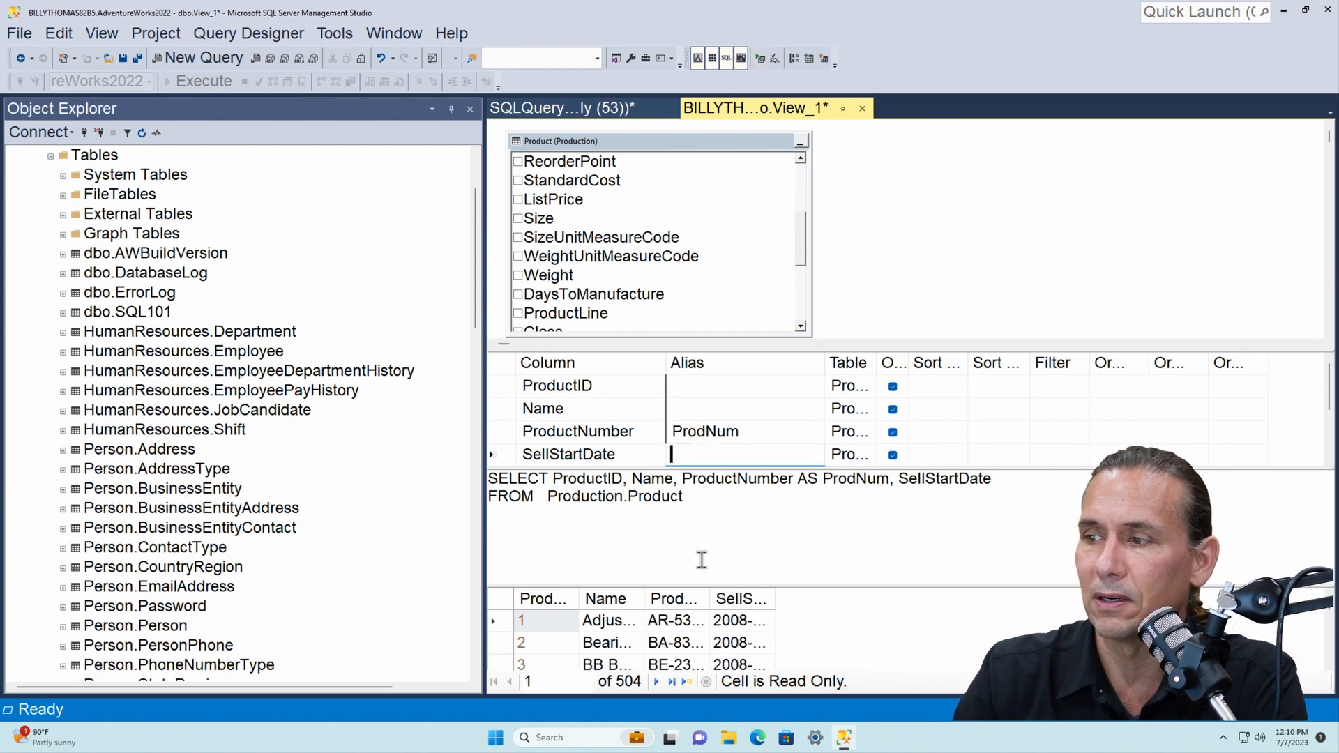
{"action": "double_click", "coordinate": [642, 599]}
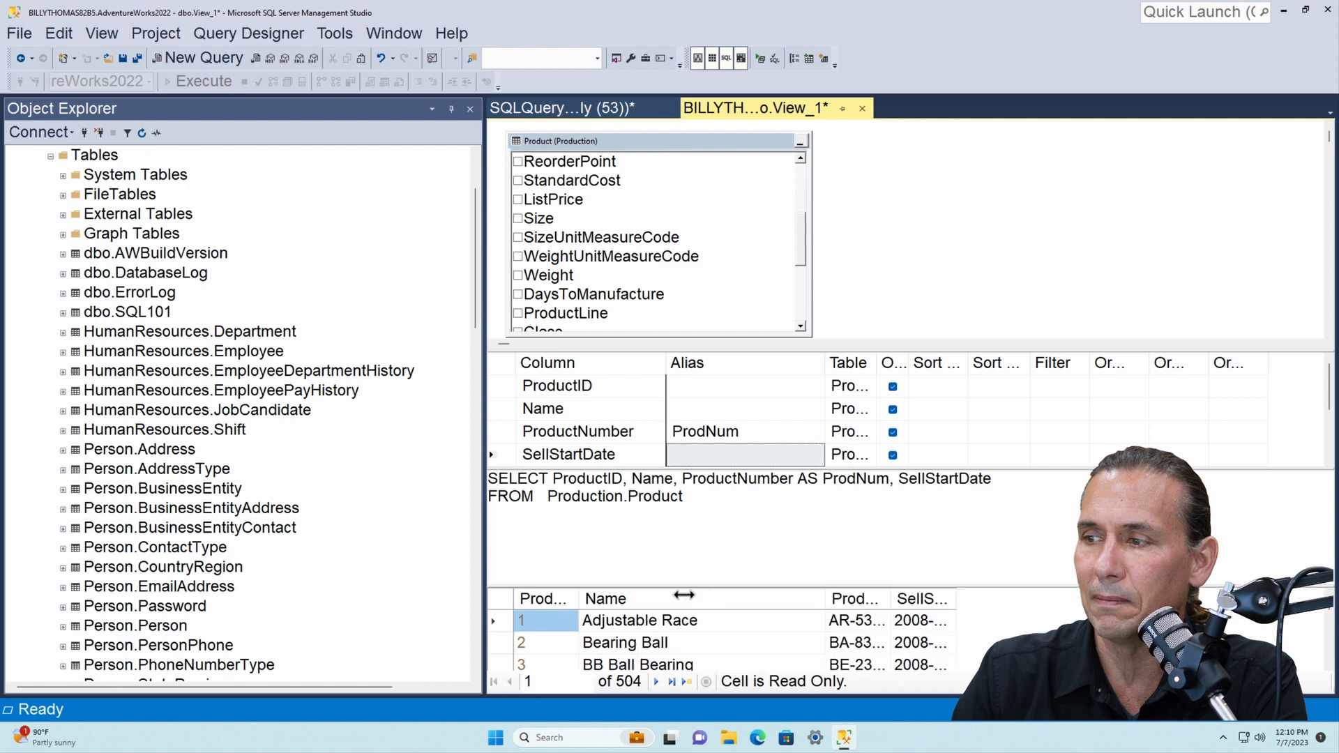
{"action": "double_click", "coordinate": [892, 599]}
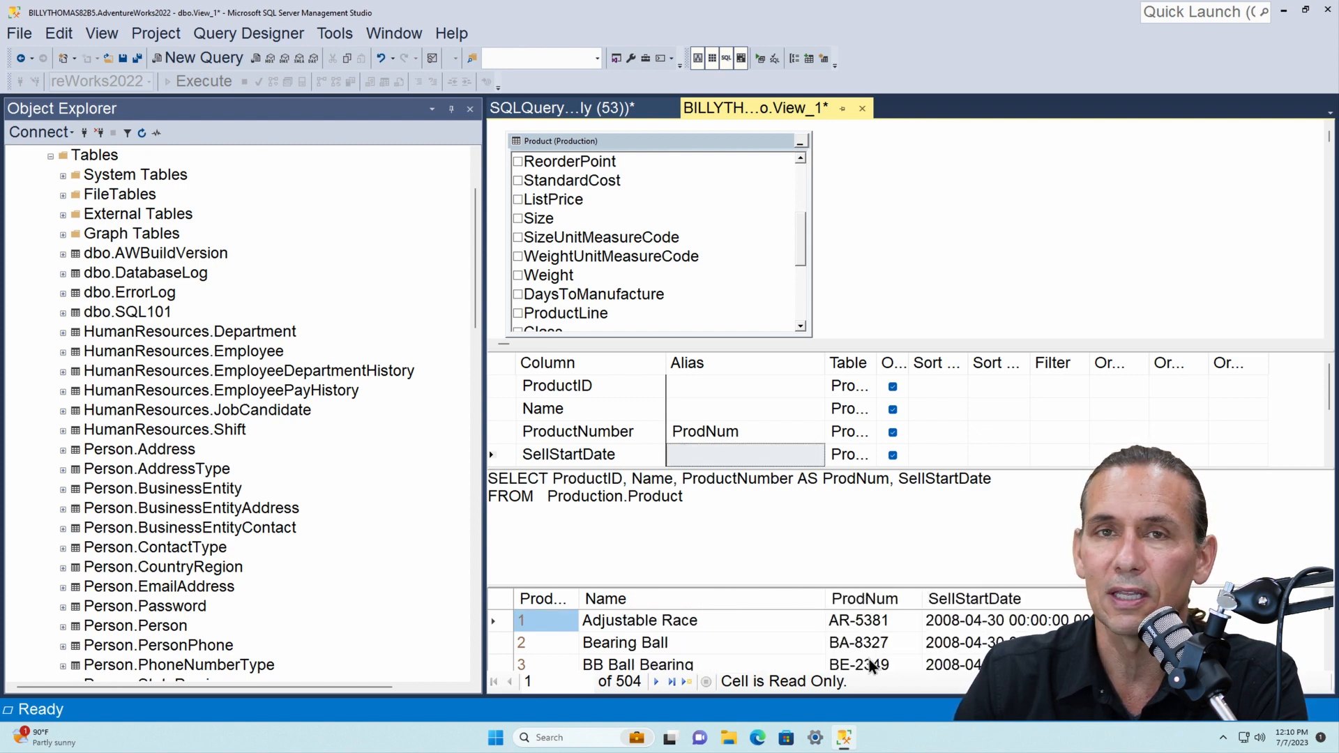
Step: Remove the alias from the view's ProductNumber column and execute the view's query again
{"action": "left_click", "coordinate": [754, 431]}
{"action": "double_click", "coordinate": [755, 433]}
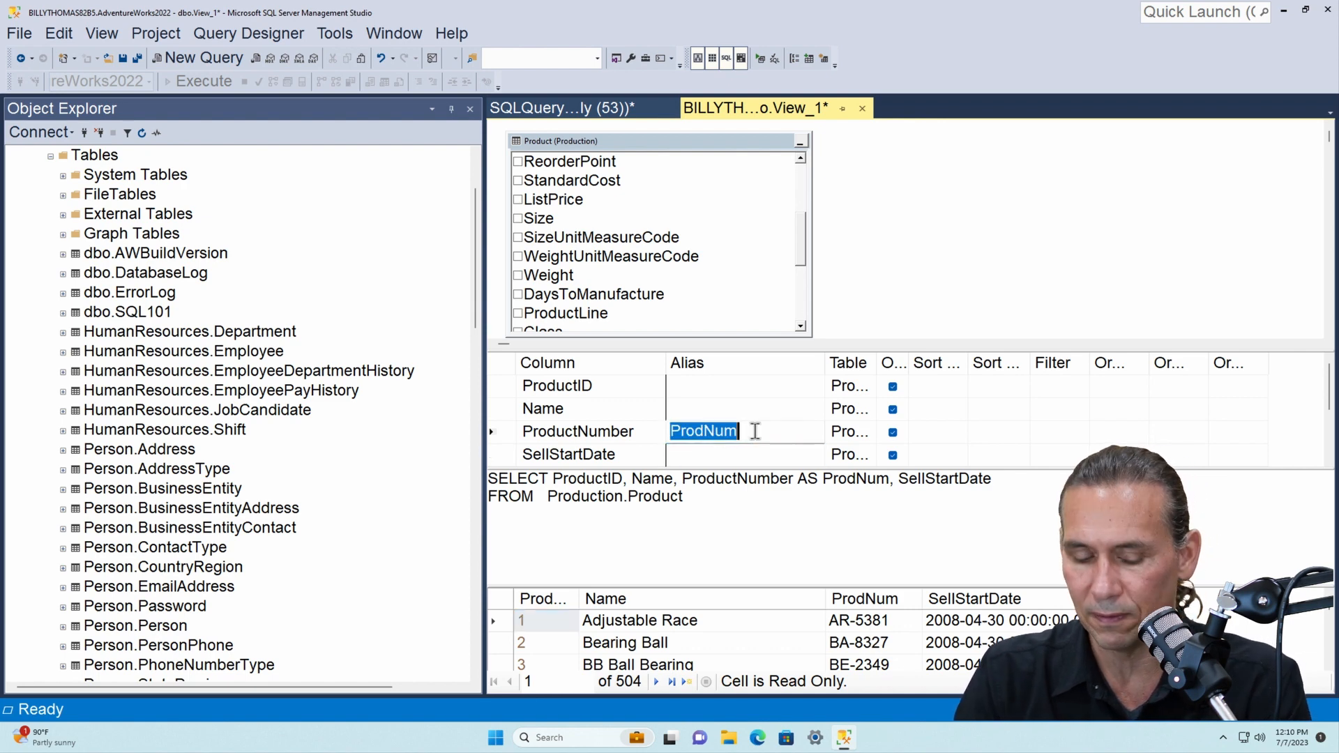
{"action": "key", "text": "Delete"}
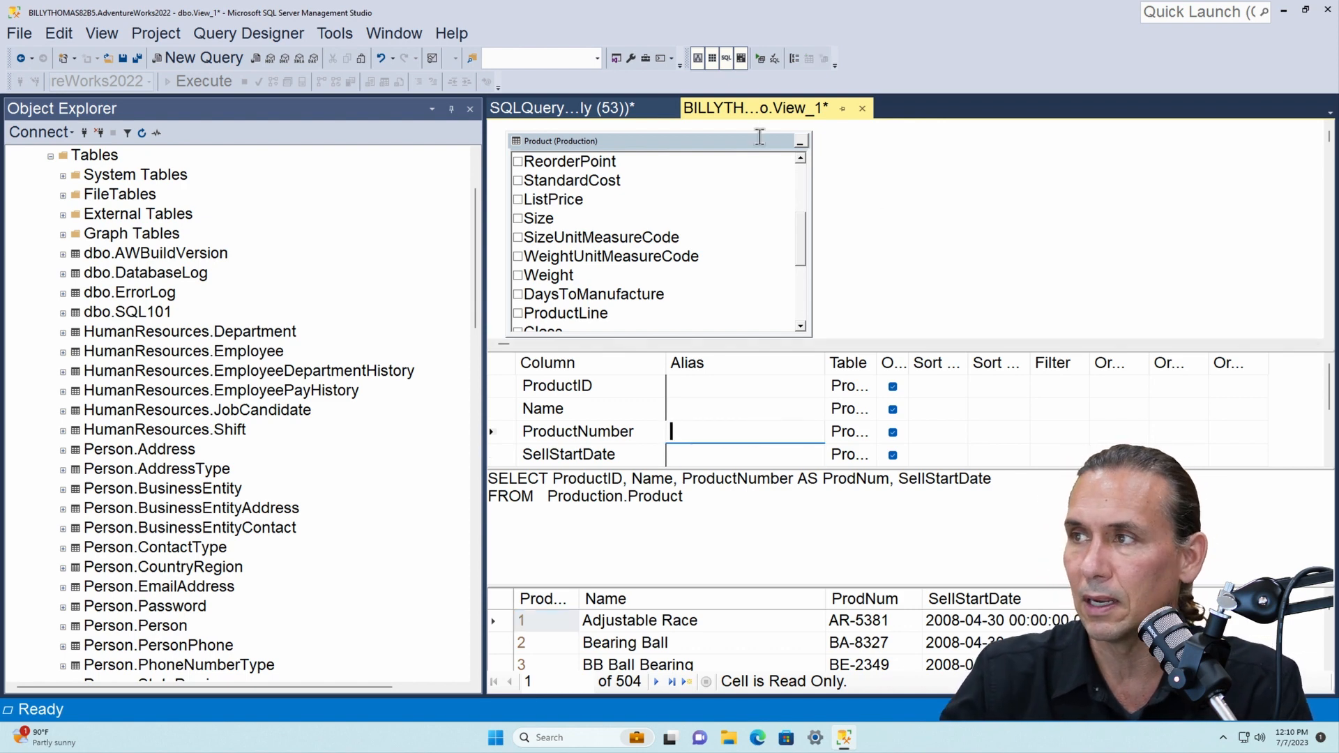
{"action": "left_click", "coordinate": [760, 62]}
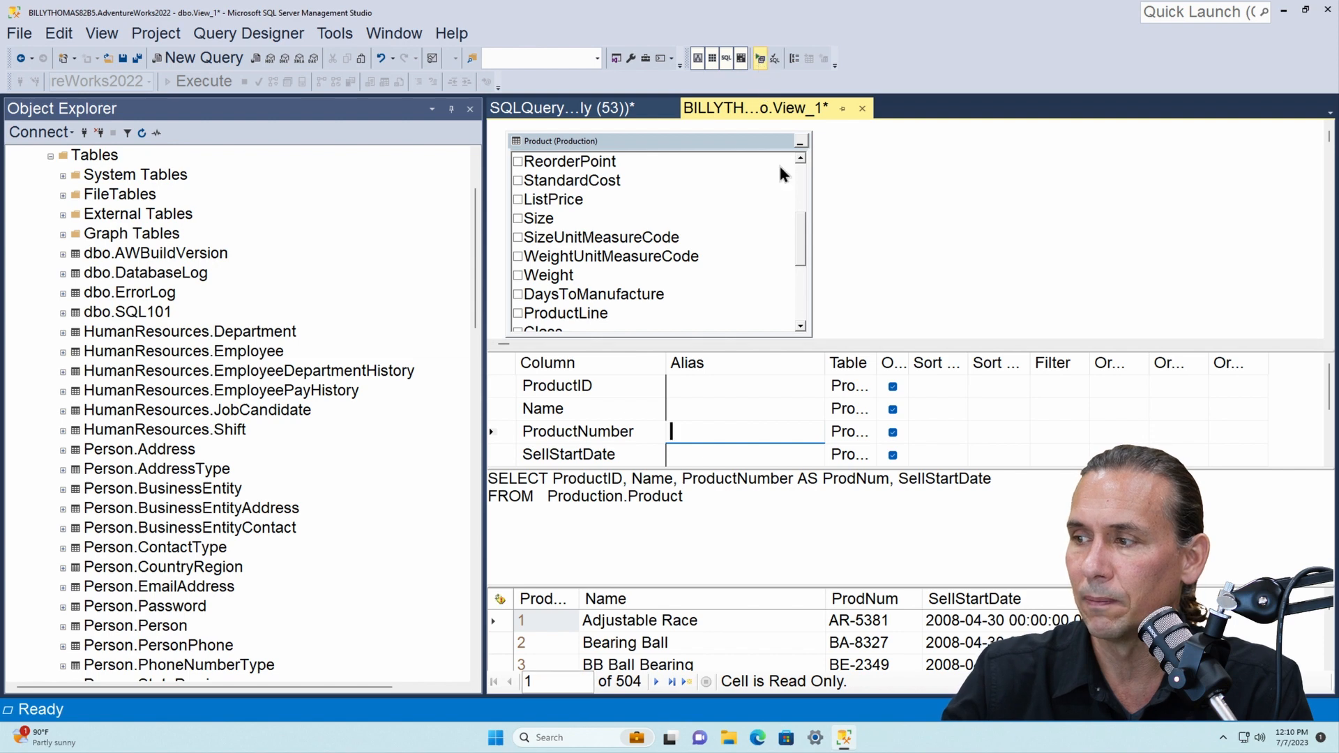
Step: Enlarge the view's results area and widen its ProductNumber column
{"action": "double_click", "coordinate": [926, 599]}
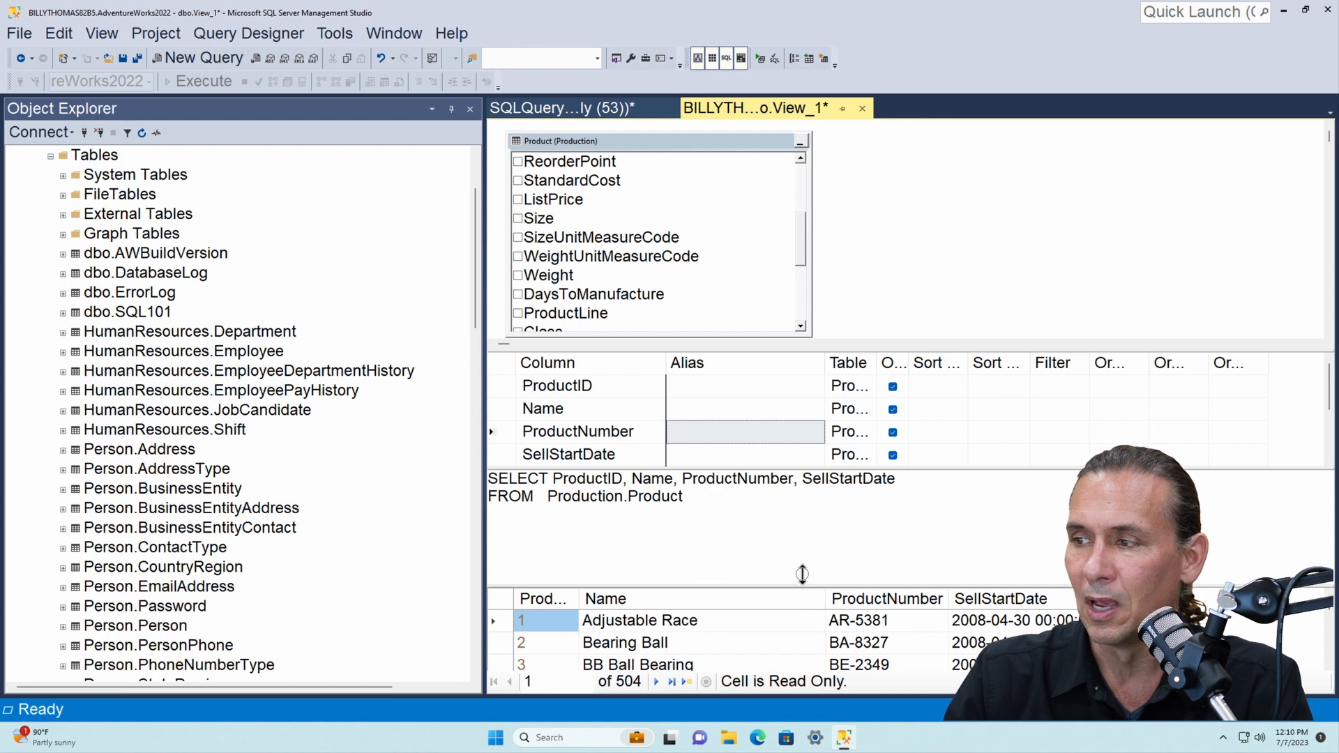
{"action": "left_click_drag", "start_coordinate": [802, 574], "coordinate": [795, 522]}
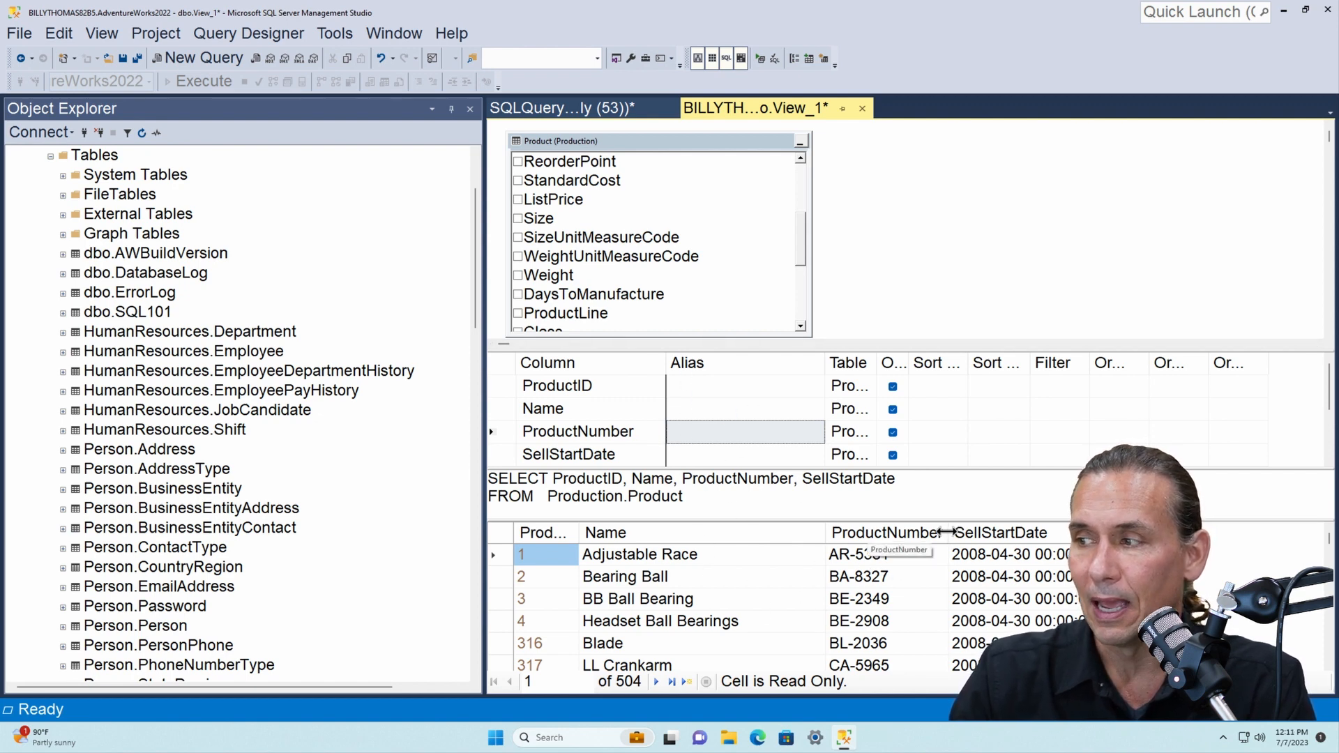
{"action": "left_click_drag", "start_coordinate": [947, 533], "coordinate": [980, 532]}
Step: Set the alias of the ProductNumber column to ProdNum and enlarge the area showing the view's SQL statement
{"action": "left_click", "coordinate": [713, 432]}
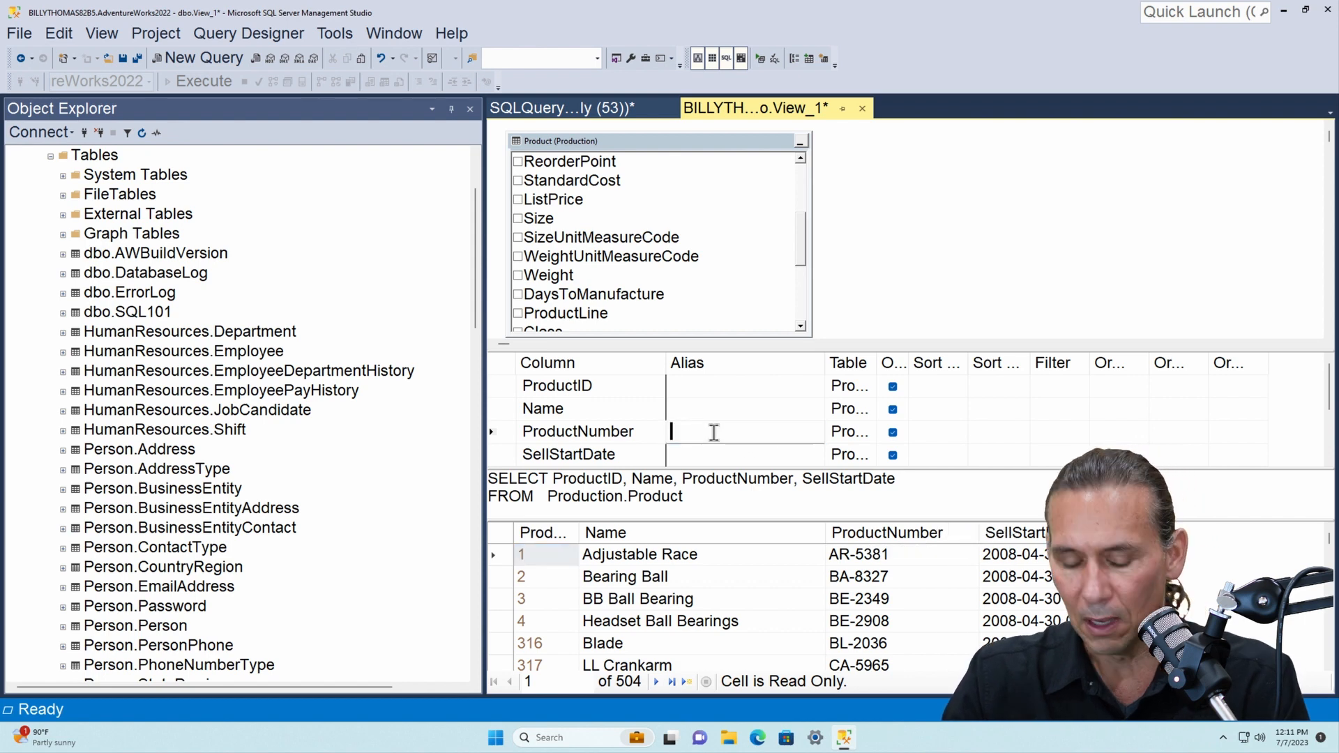
{"action": "type", "text": "ProdNum"}
{"action": "left_click", "coordinate": [710, 454]}
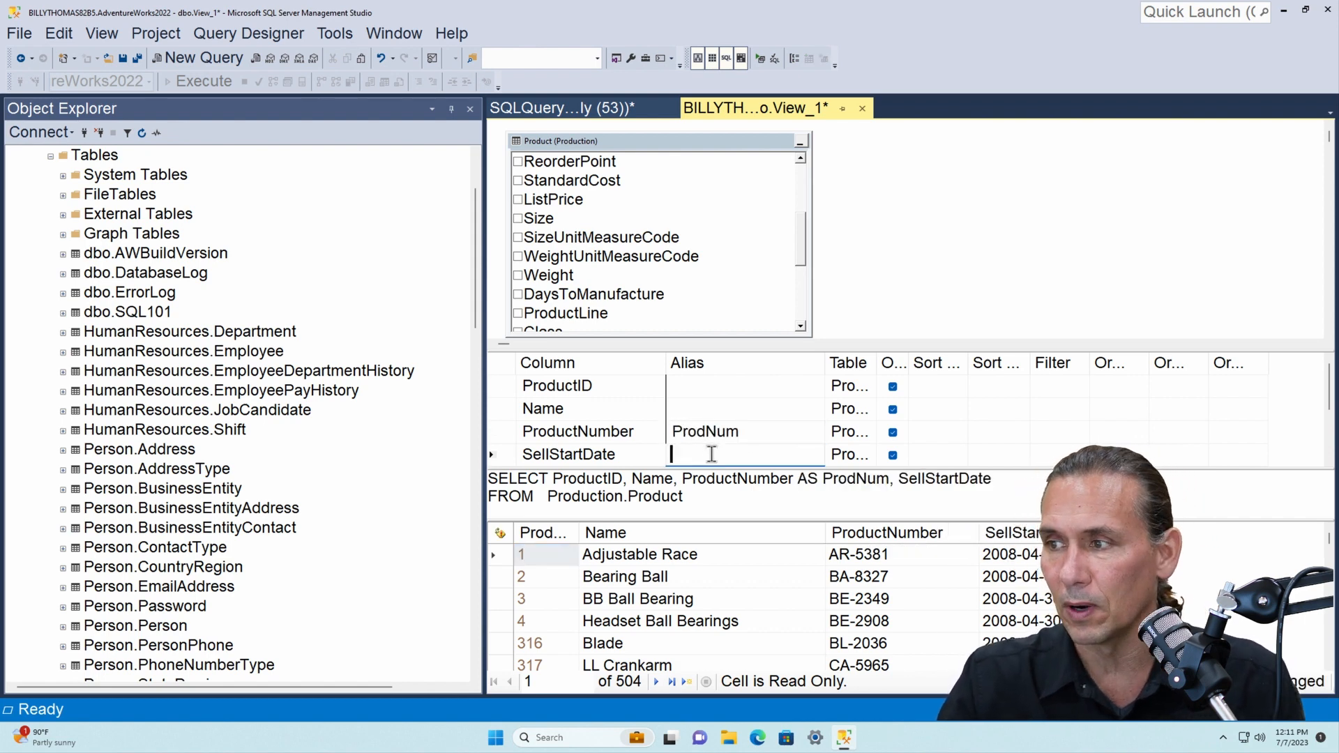
{"action": "left_click_drag", "start_coordinate": [698, 469], "coordinate": [699, 465]}
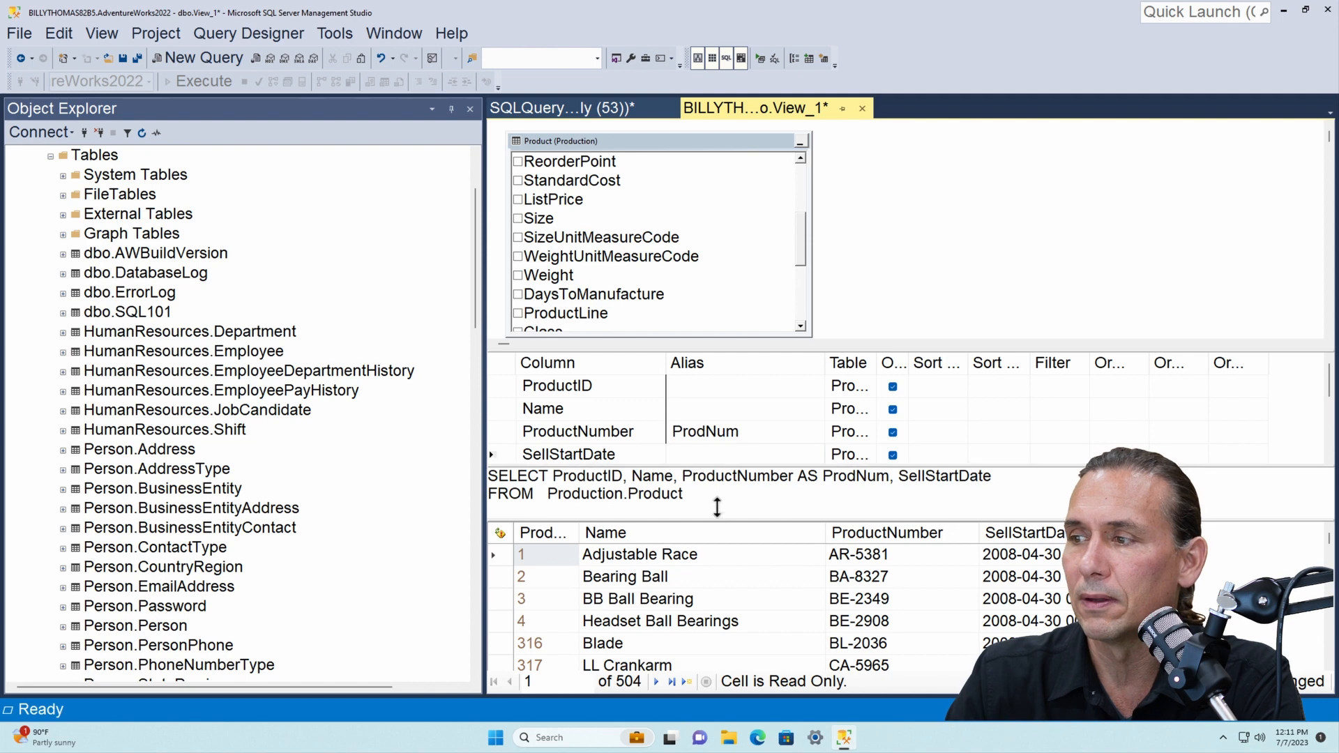
{"action": "left_click_drag", "start_coordinate": [725, 521], "coordinate": [730, 544]}
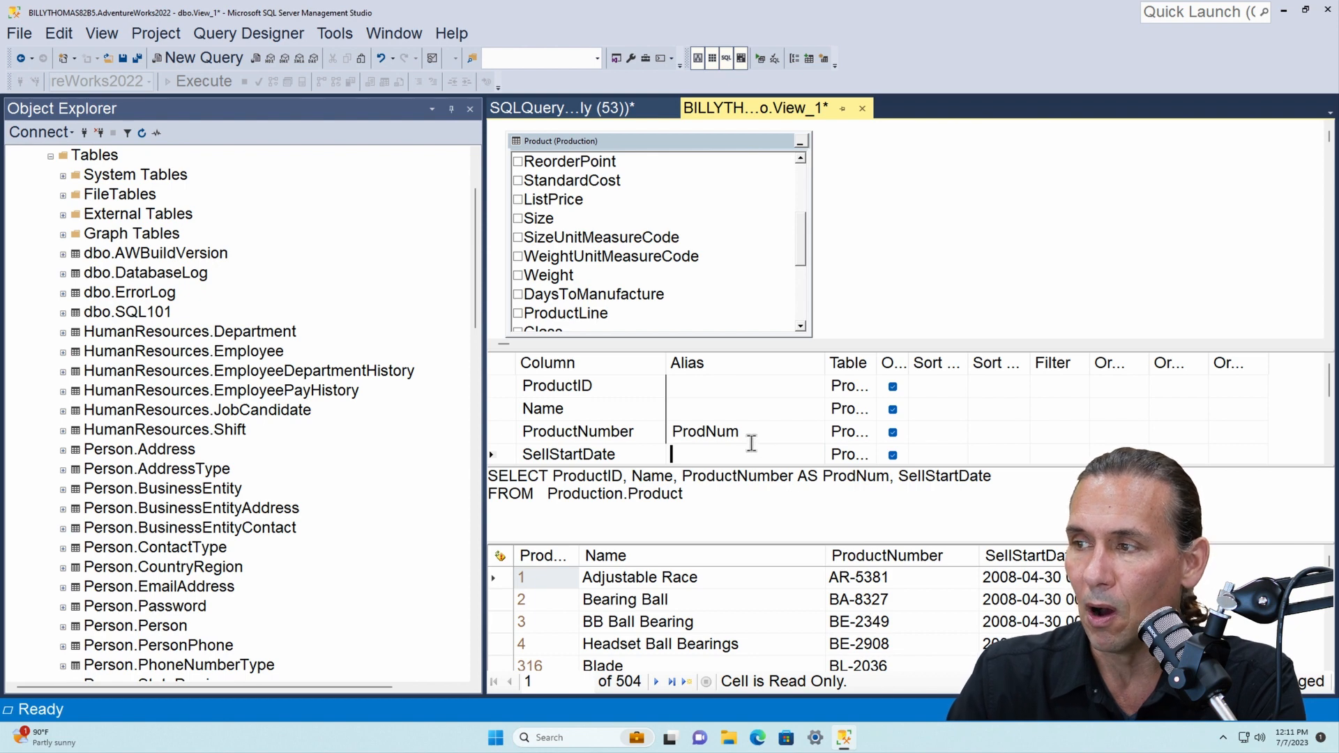
Step: Sort the view ascending by ProductNumber, and execute it to review the order of the ProdNum values
{"action": "left_click", "coordinate": [750, 440]}
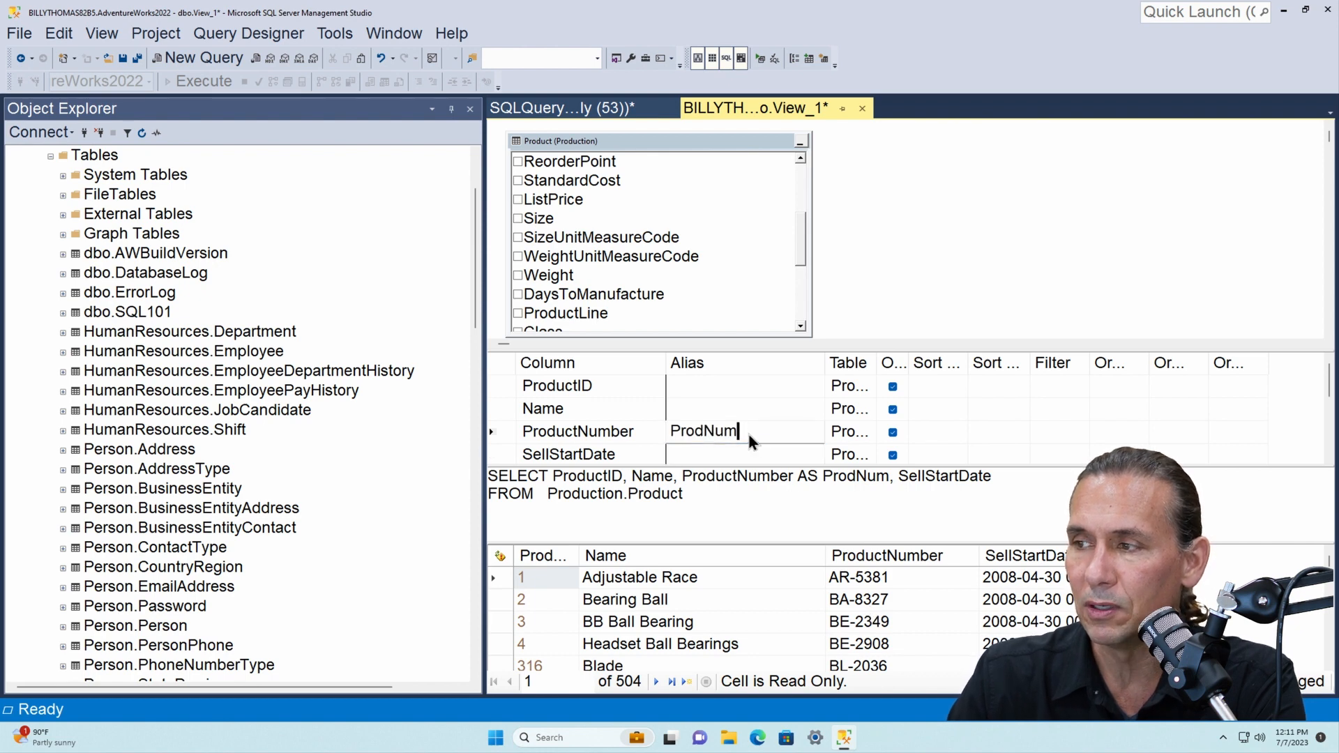
{"action": "left_click", "coordinate": [935, 434]}
{"action": "left_click", "coordinate": [962, 433]}
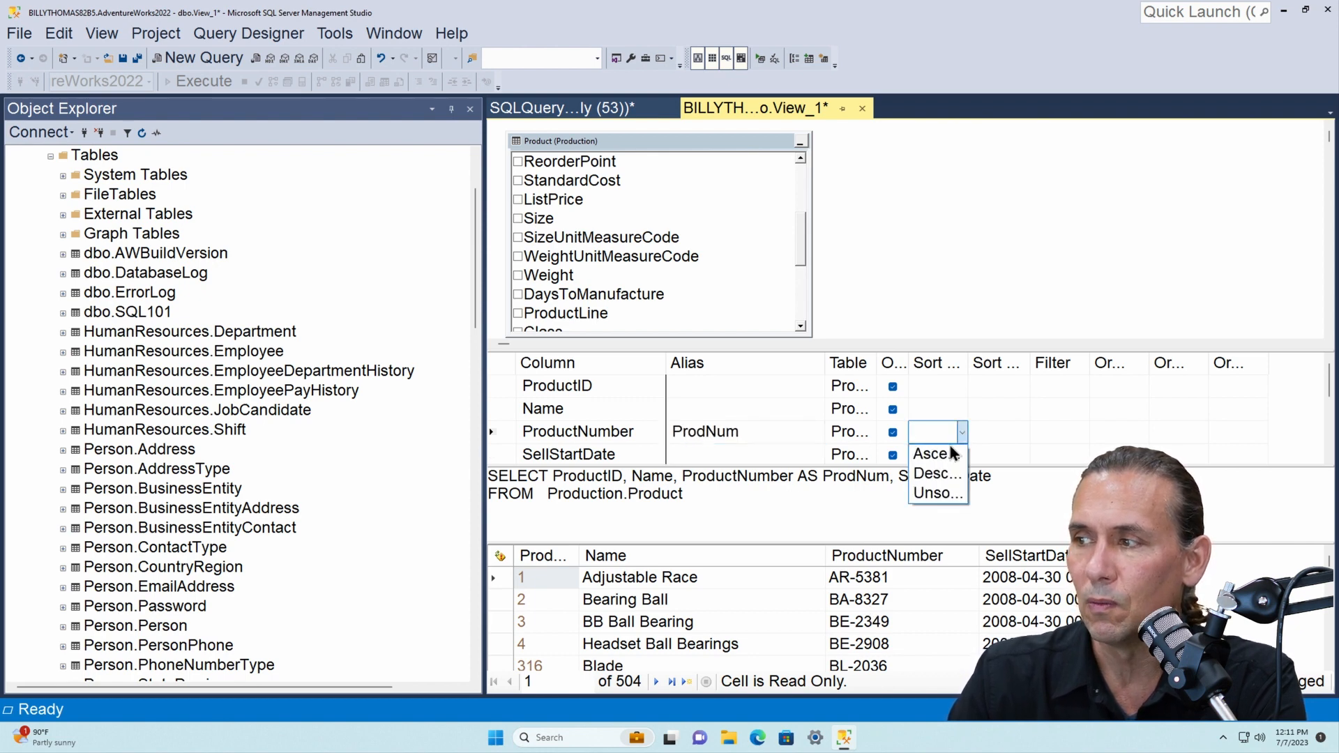
{"action": "left_click", "coordinate": [938, 454]}
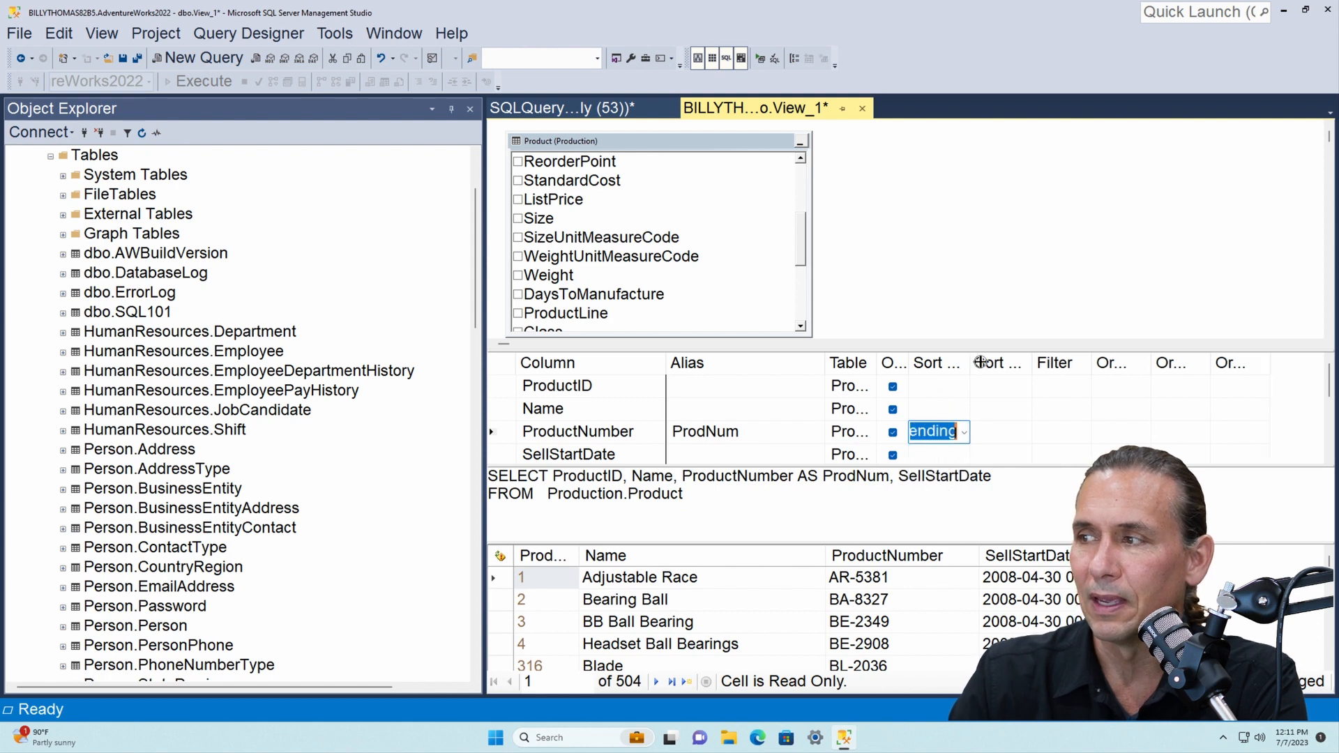
{"action": "left_click", "coordinate": [760, 58]}
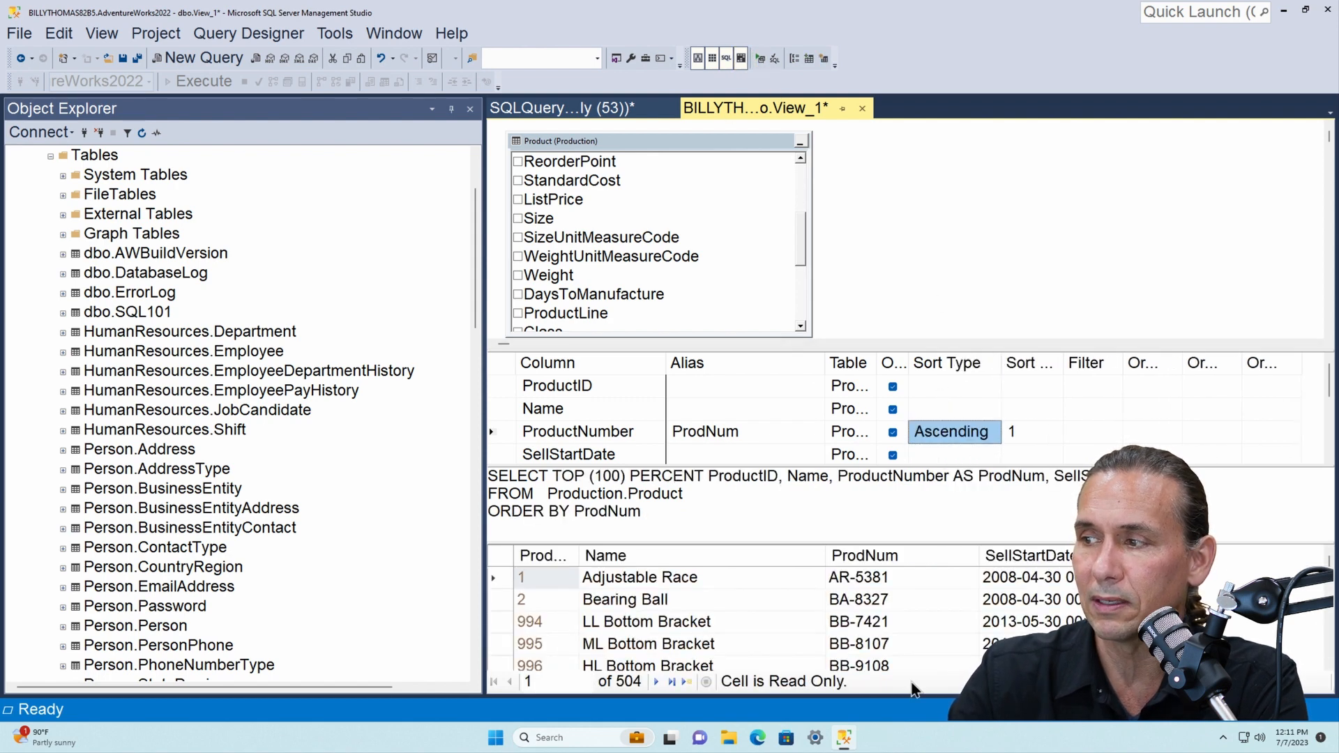
{"action": "scroll", "coordinate": [885, 621], "scroll_direction": "down", "scroll_amount": 20}
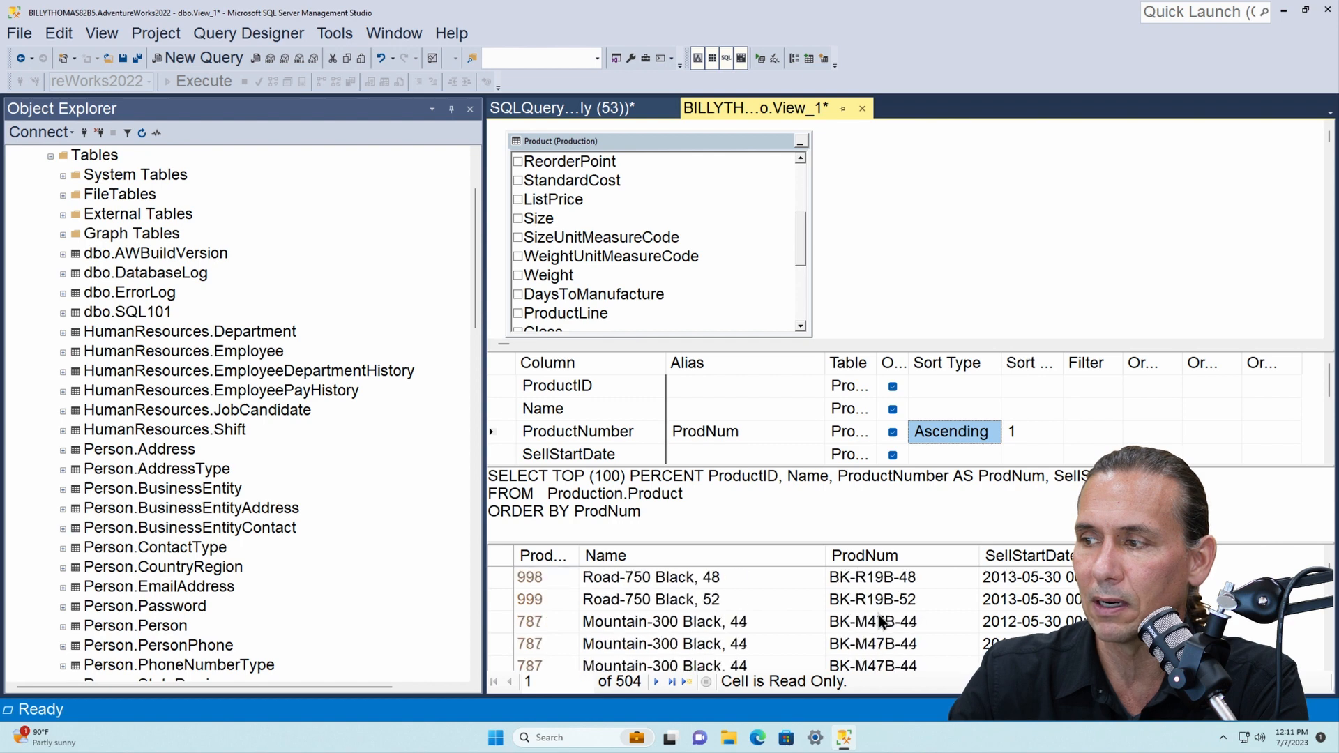
{"action": "scroll", "coordinate": [889, 635], "scroll_direction": "down", "scroll_amount": 20}
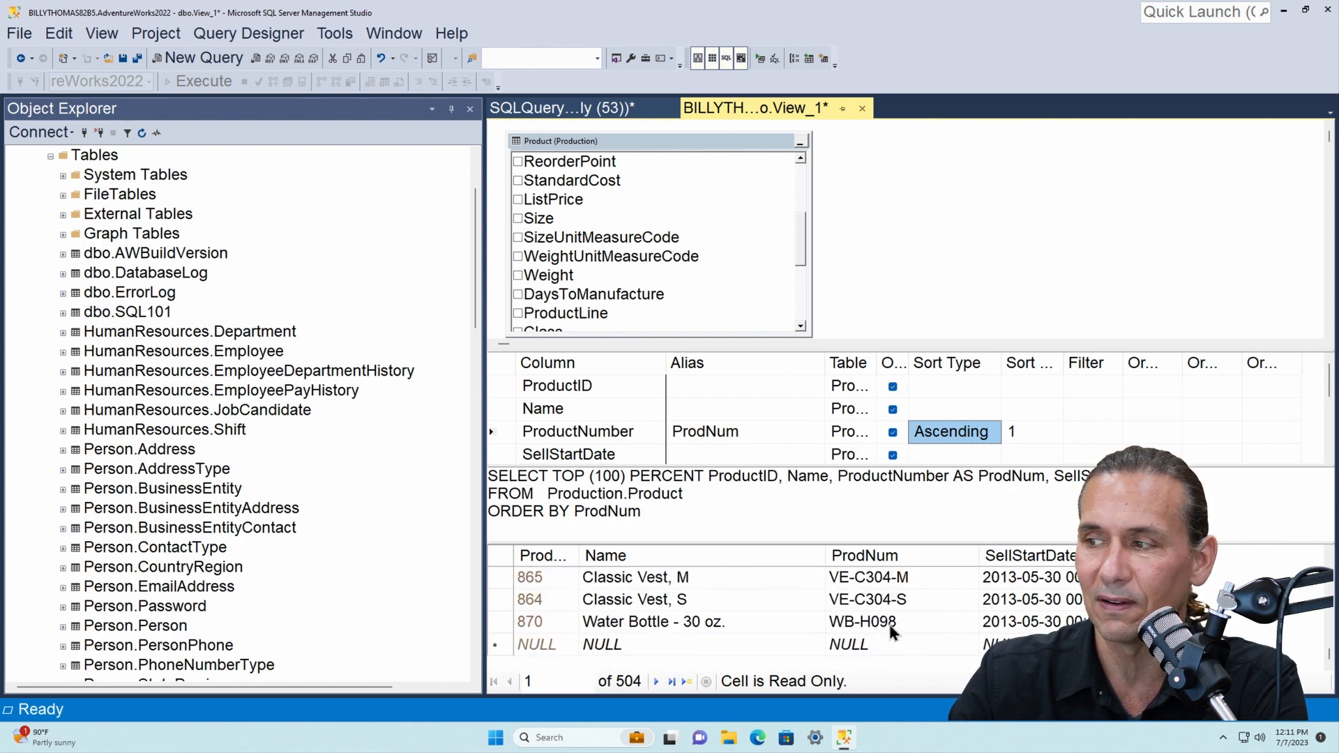
{"action": "scroll", "coordinate": [889, 628], "scroll_direction": "up", "scroll_amount": 20}
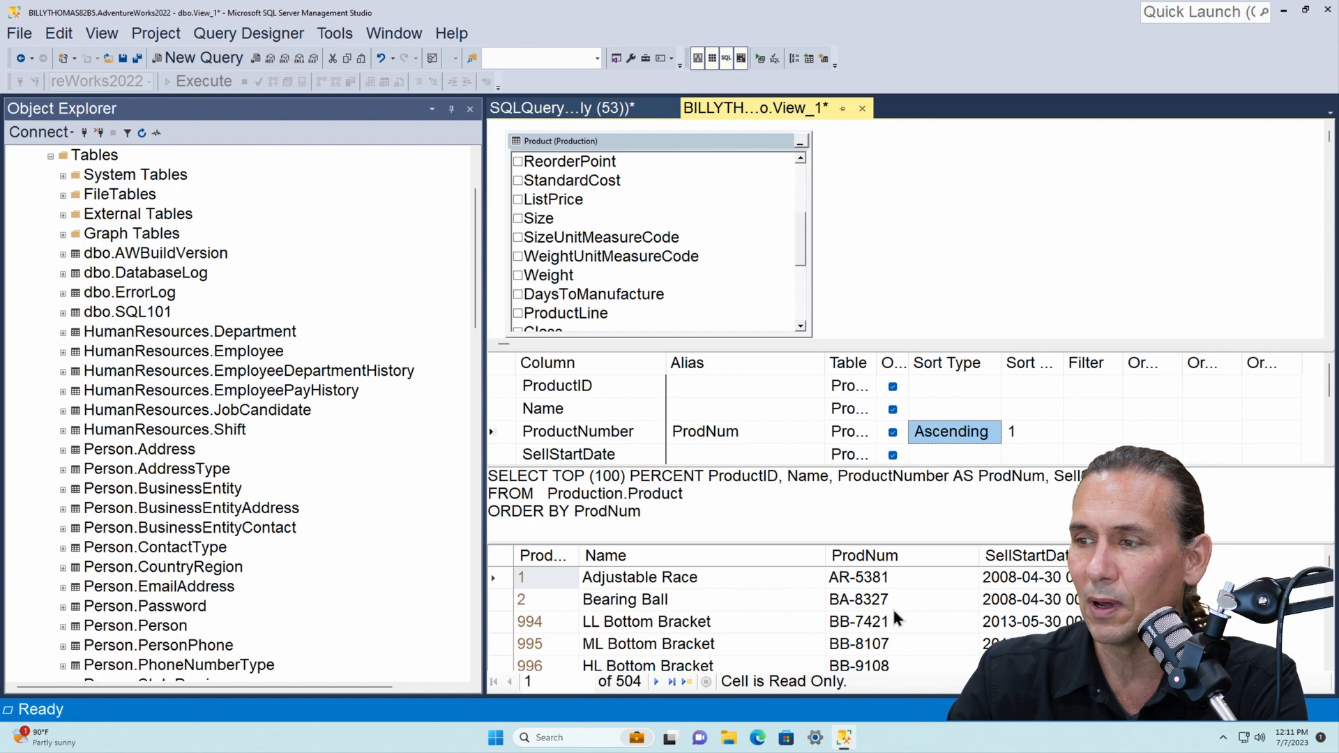
{"action": "scroll", "coordinate": [896, 618], "scroll_direction": "down", "scroll_amount": 20}
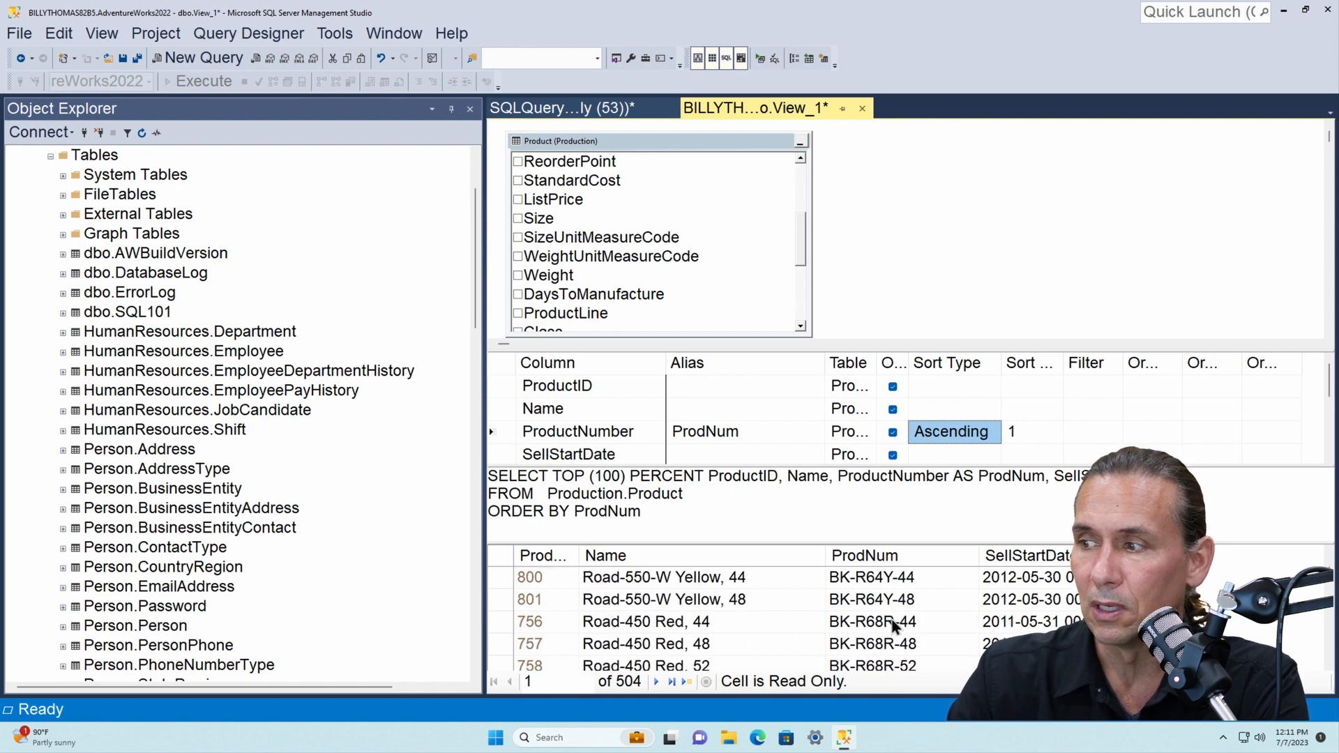
Step: Review the order of the ProdNum values throughout the view's sorted results
{"action": "scroll", "coordinate": [896, 627], "scroll_direction": "down", "scroll_amount": 20}
{"action": "scroll", "coordinate": [897, 625], "scroll_direction": "up", "scroll_amount": 20}
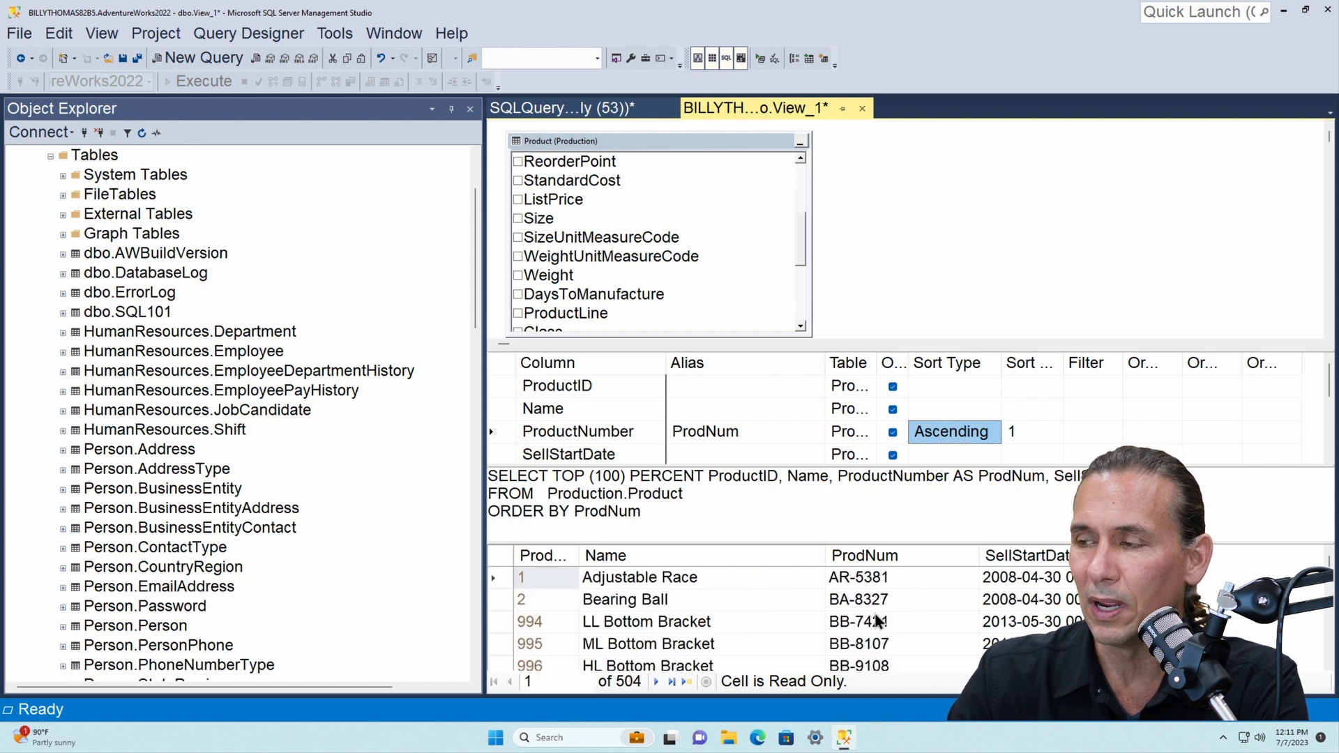
{"action": "scroll", "coordinate": [878, 620], "scroll_direction": "down", "scroll_amount": 20}
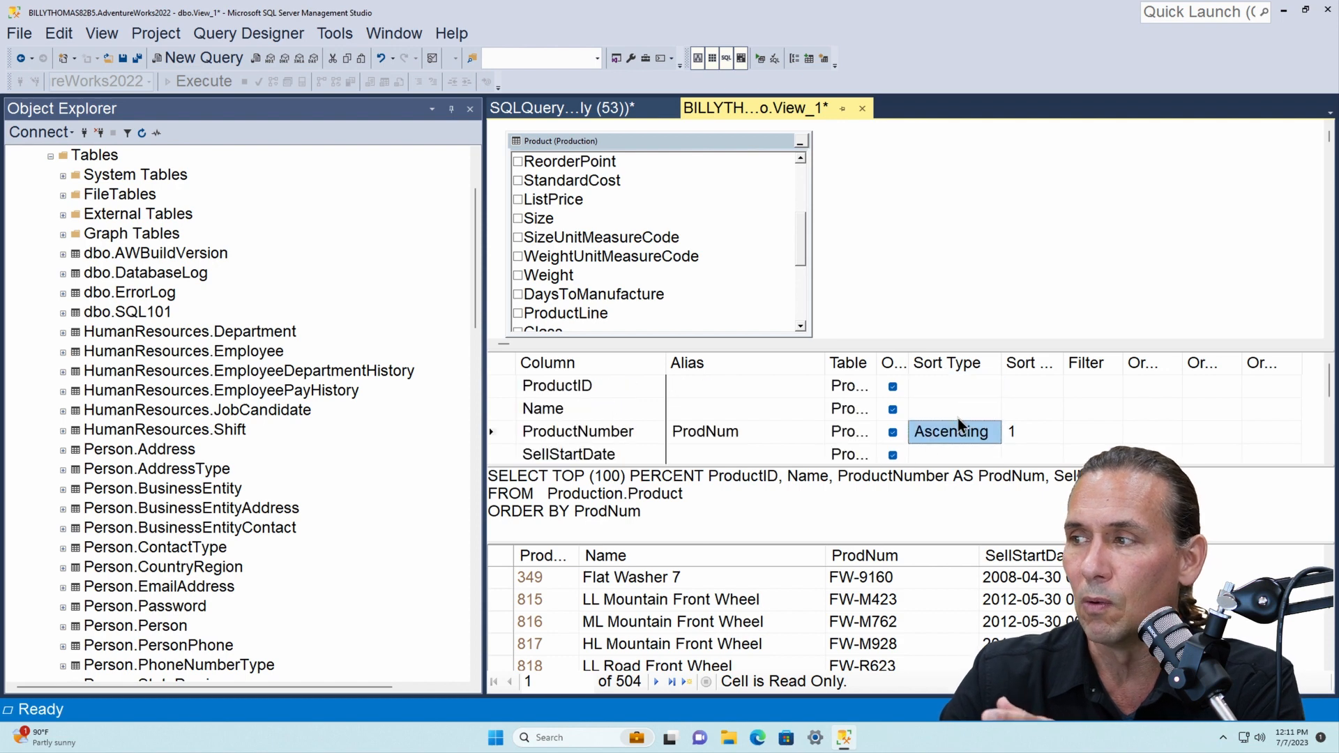
Step: Add an ascending sort on the Name column as the second sort level, and inspect the view's SQL statement
{"action": "left_click", "coordinate": [935, 410]}
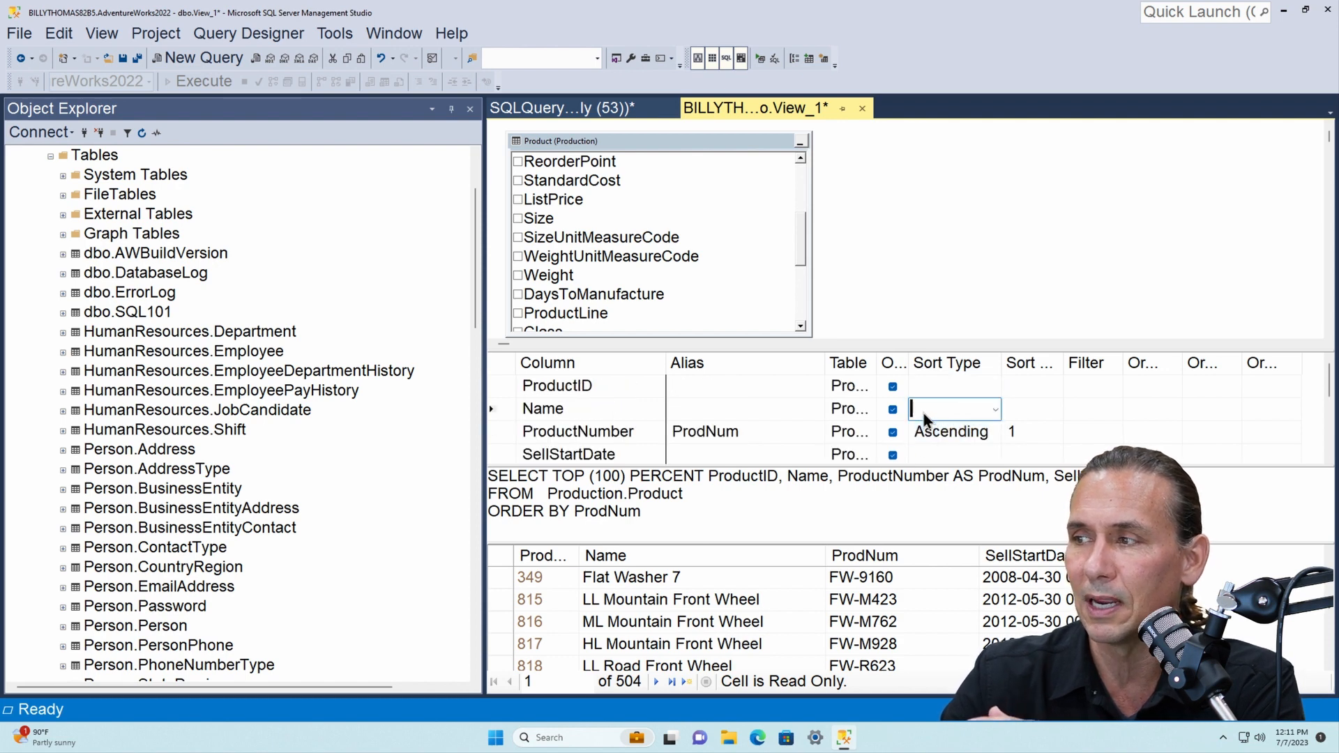
{"action": "type", "text": "Ascending"}
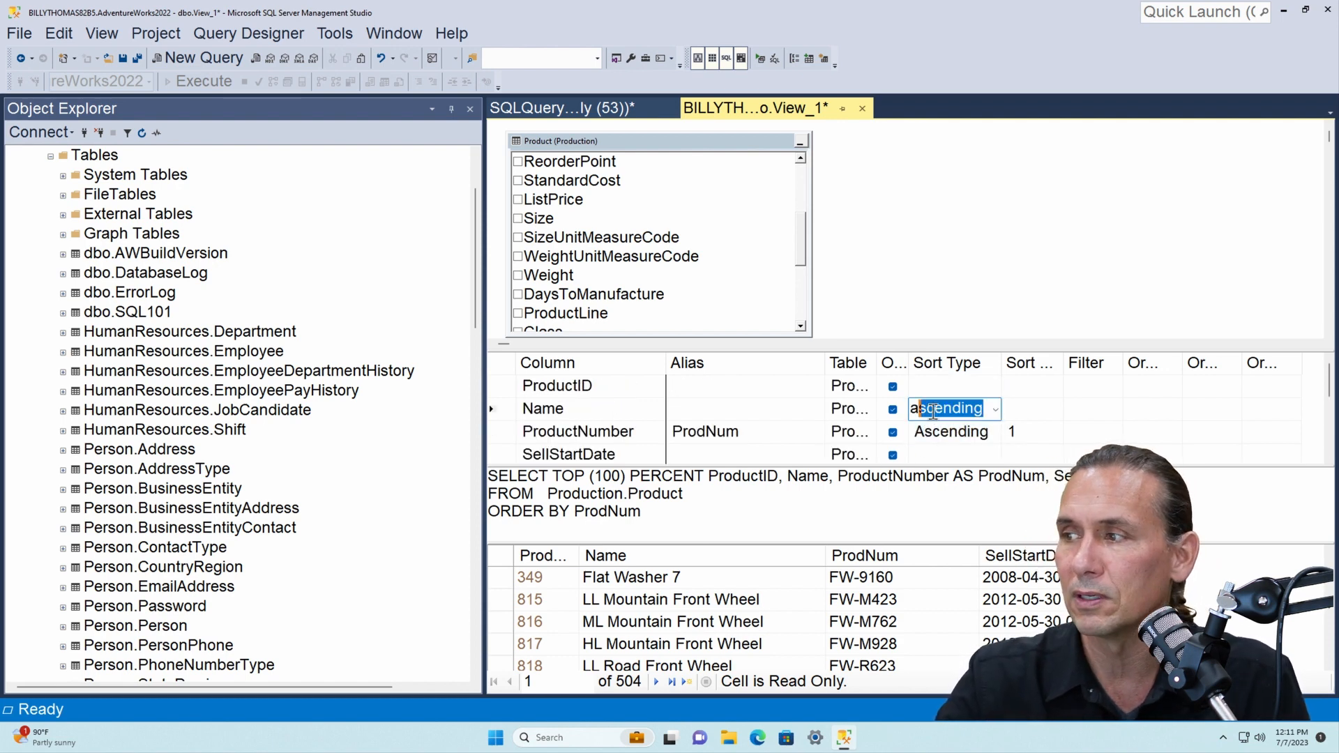
{"action": "key", "text": "Tab"}
{"action": "left_click", "coordinate": [1028, 433]}
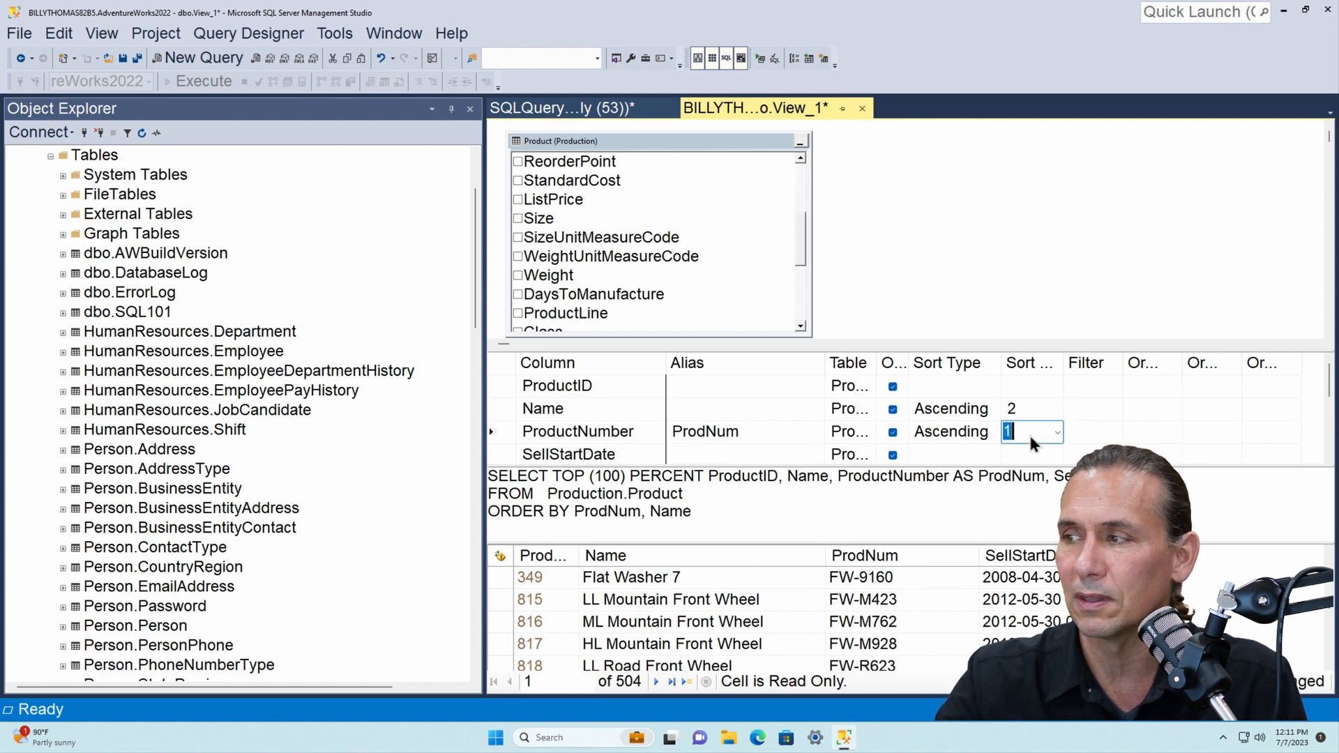
{"action": "left_click", "coordinate": [1027, 407]}
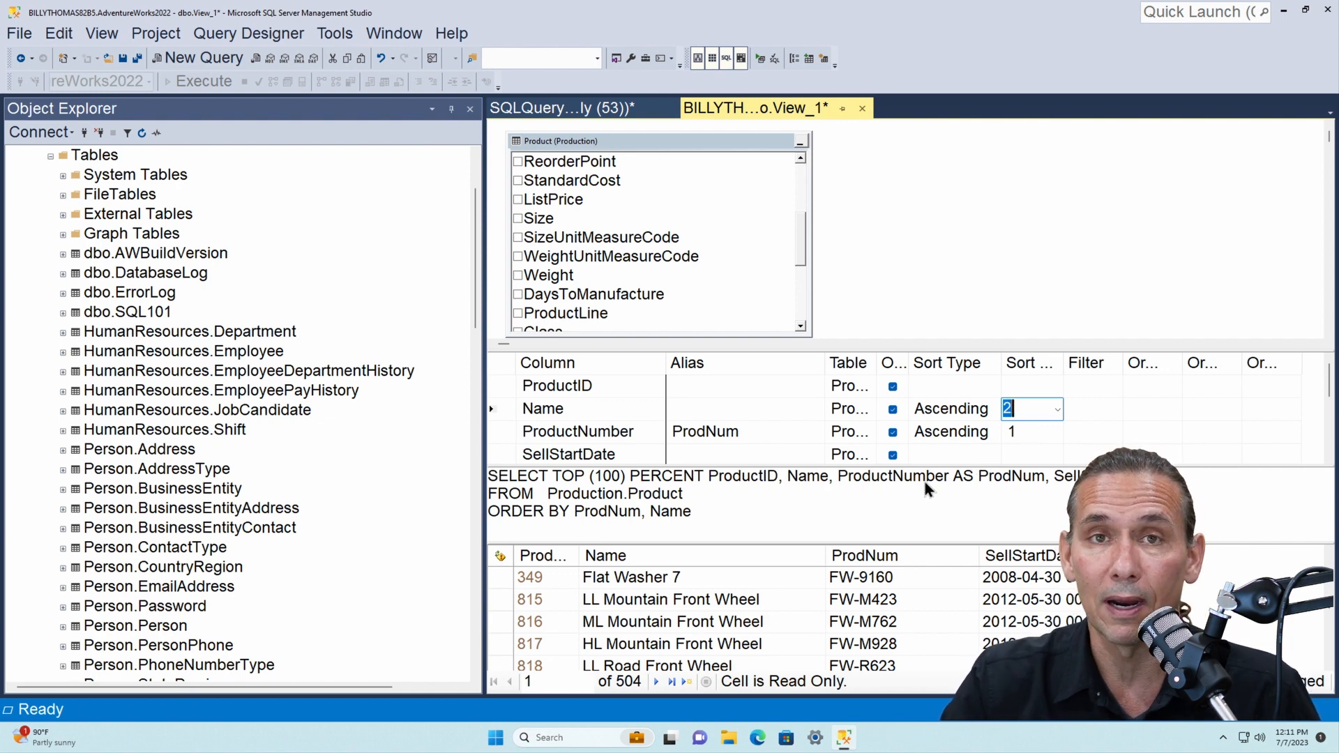
{"action": "left_click", "coordinate": [755, 517]}
{"action": "left_click_drag", "start_coordinate": [755, 517], "coordinate": [475, 472]}
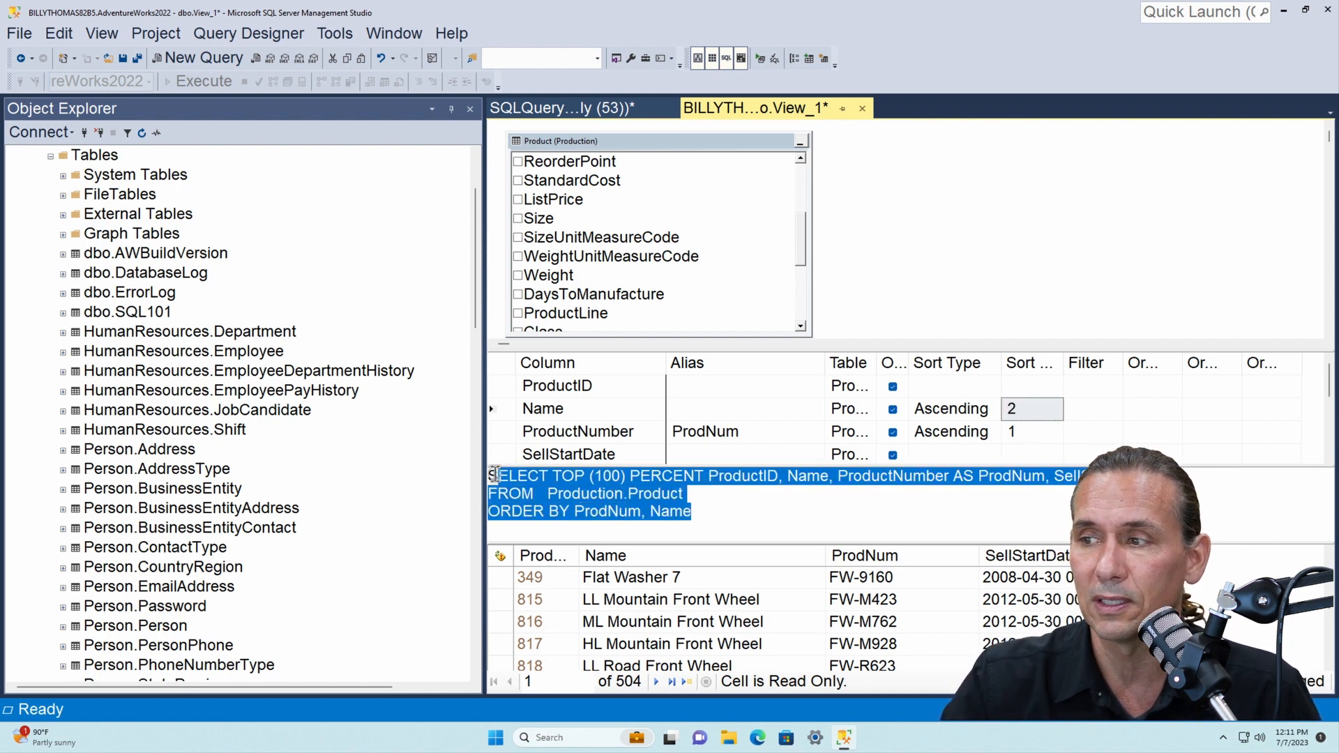
{"action": "left_click", "coordinate": [723, 521]}
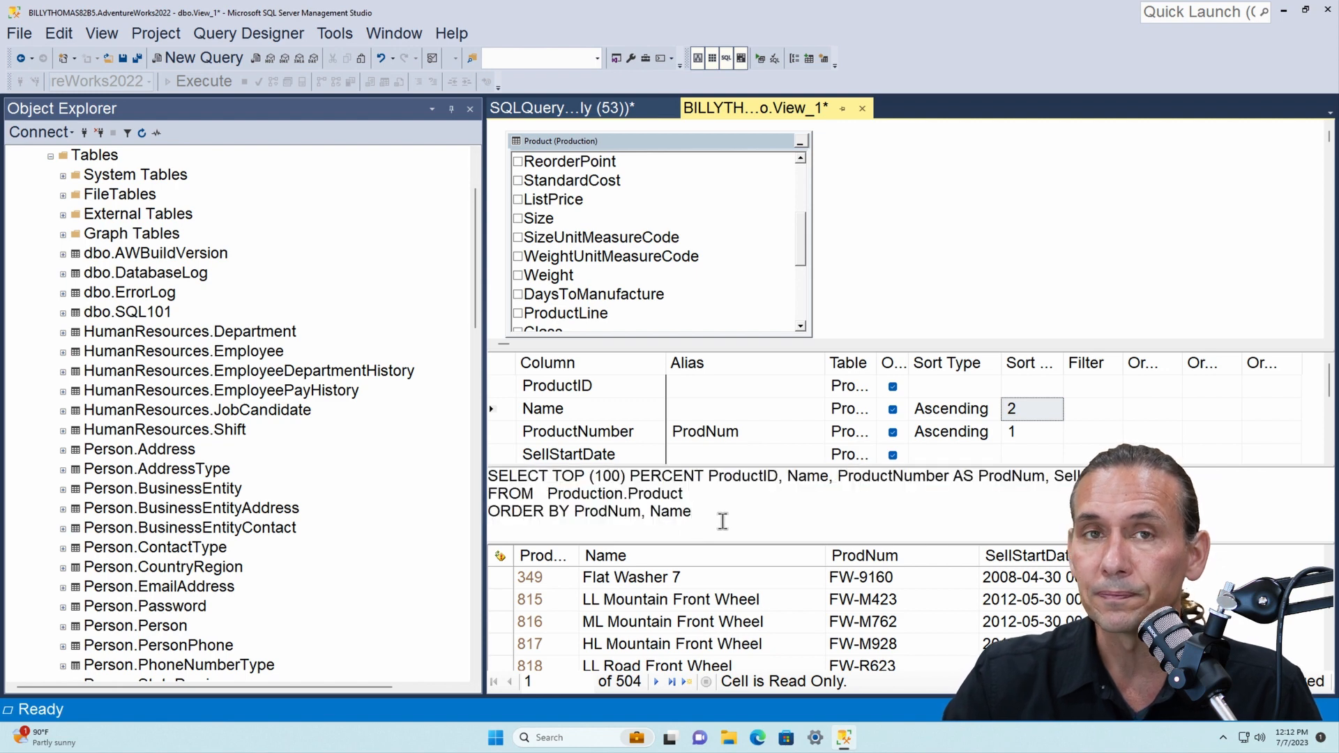
{"action": "left_click_drag", "start_coordinate": [722, 519], "coordinate": [459, 466]}
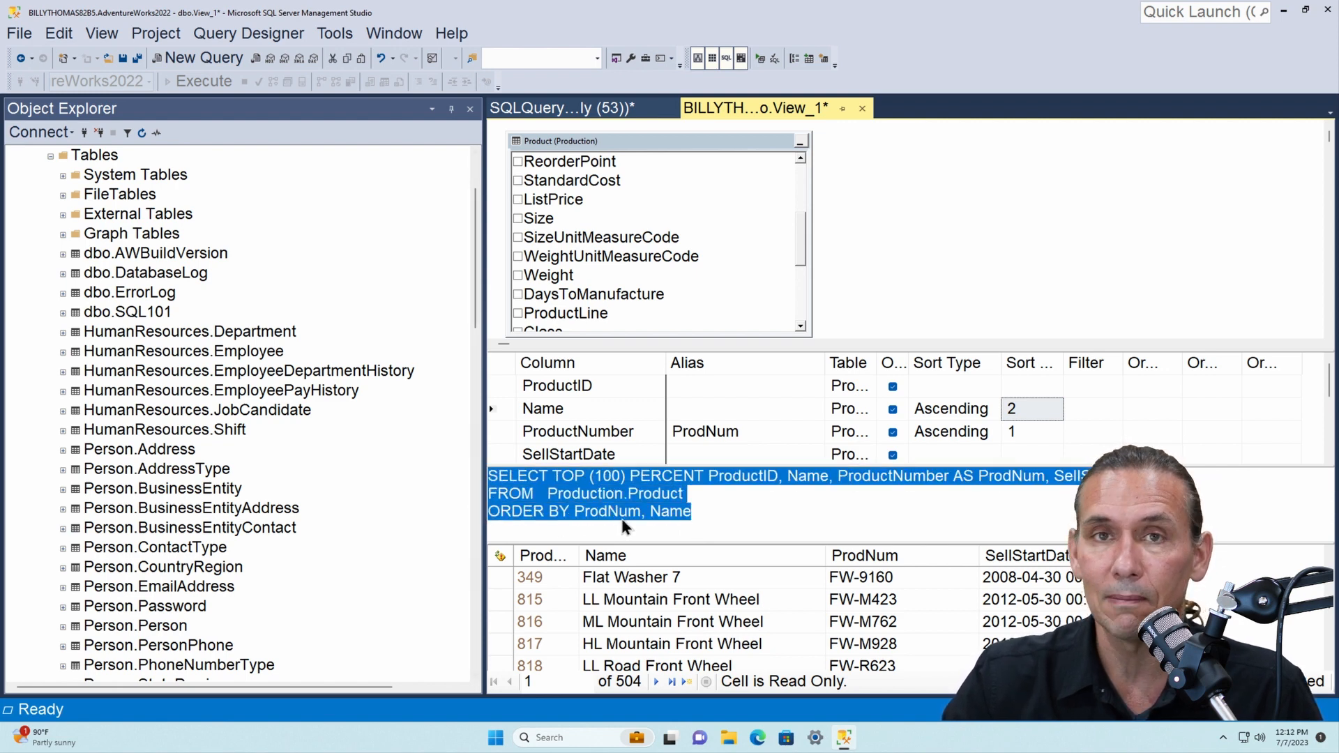
Step: Remove the sort from the view's Name column
{"action": "left_click", "coordinate": [970, 412]}
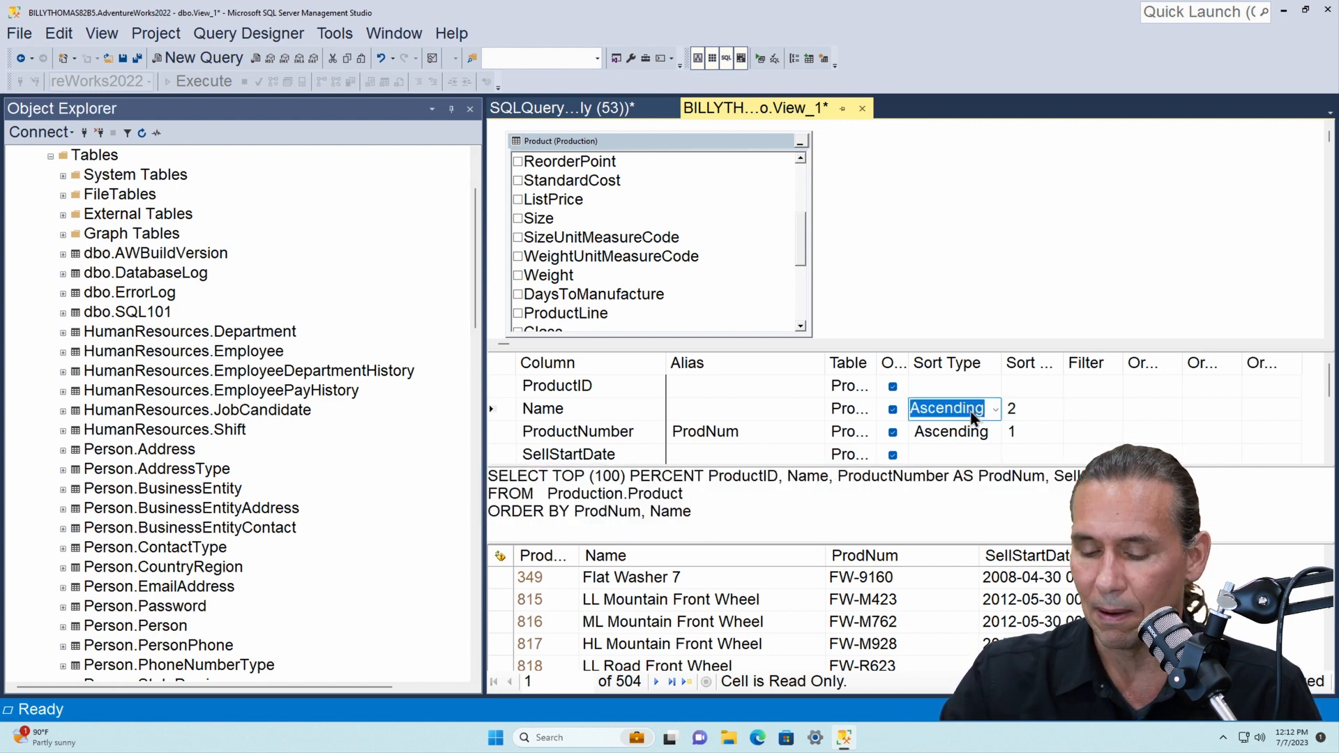
{"action": "key", "text": "BackSpace"}
{"action": "key", "text": "Down"}
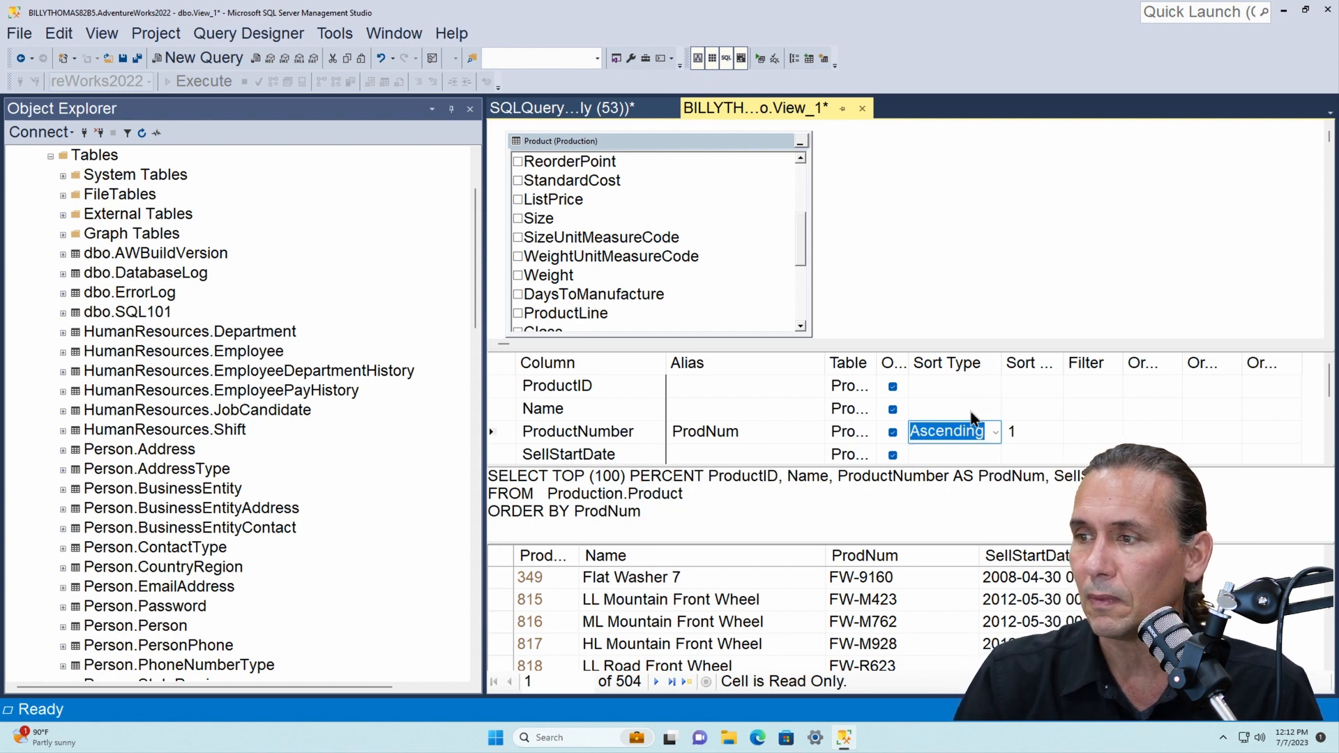
Step: Change TOP (100) PERCENT to TOP (10) PERCENT in the view's SQL statement and execute it
{"action": "left_click", "coordinate": [709, 477]}
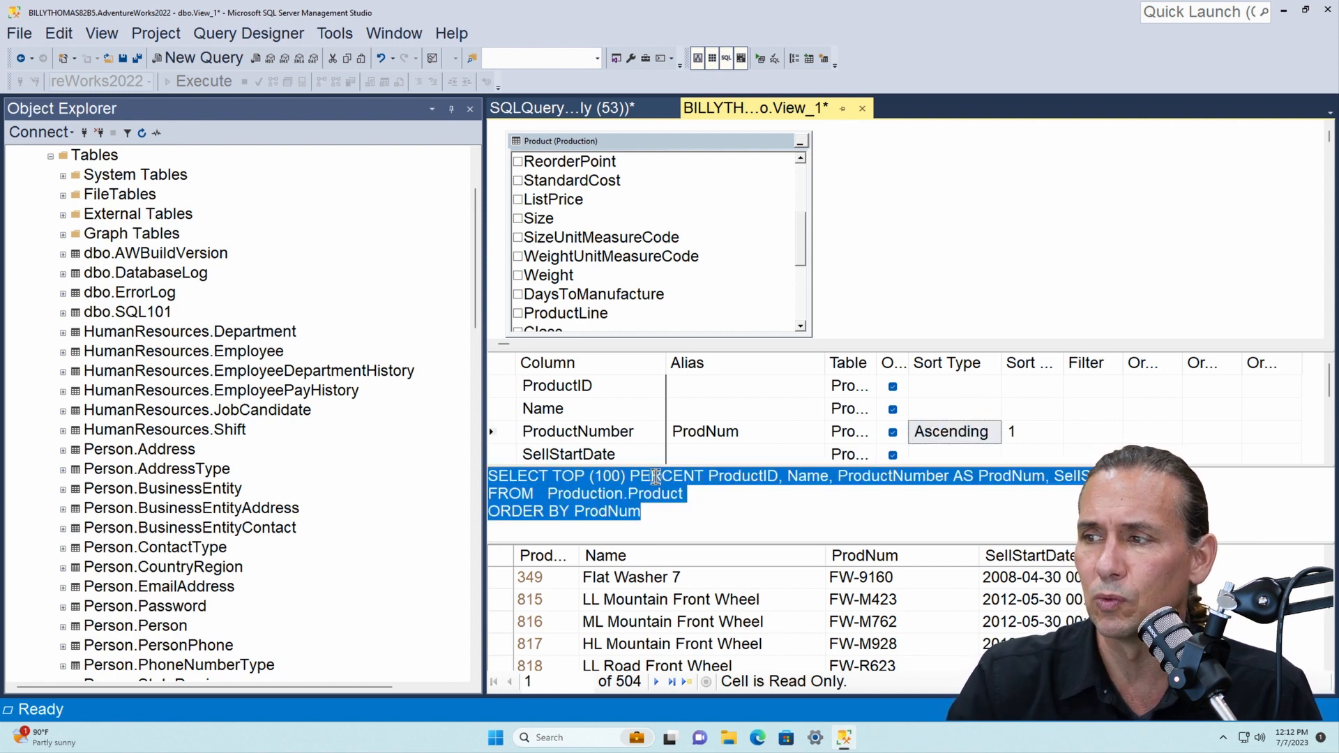
{"action": "left_click", "coordinate": [704, 477]}
{"action": "left_click_drag", "start_coordinate": [704, 477], "coordinate": [555, 474]}
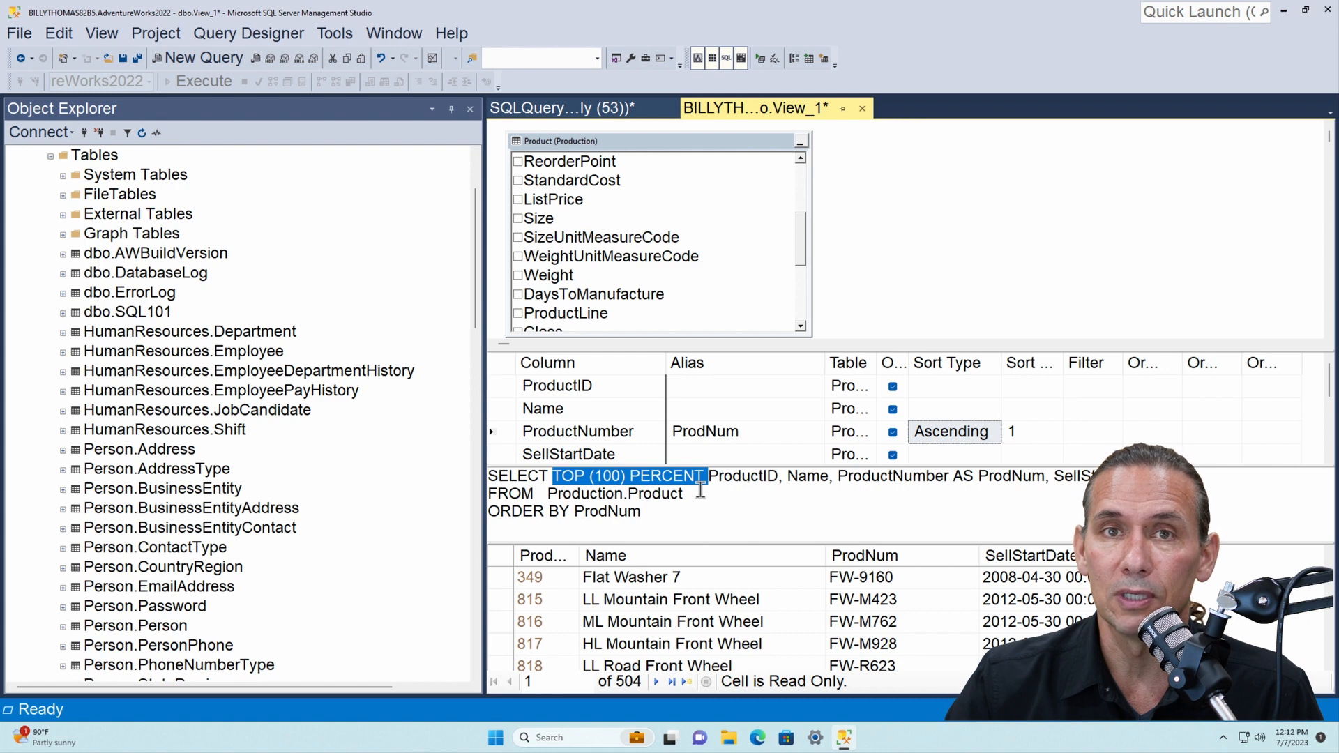
{"action": "left_click", "coordinate": [618, 483]}
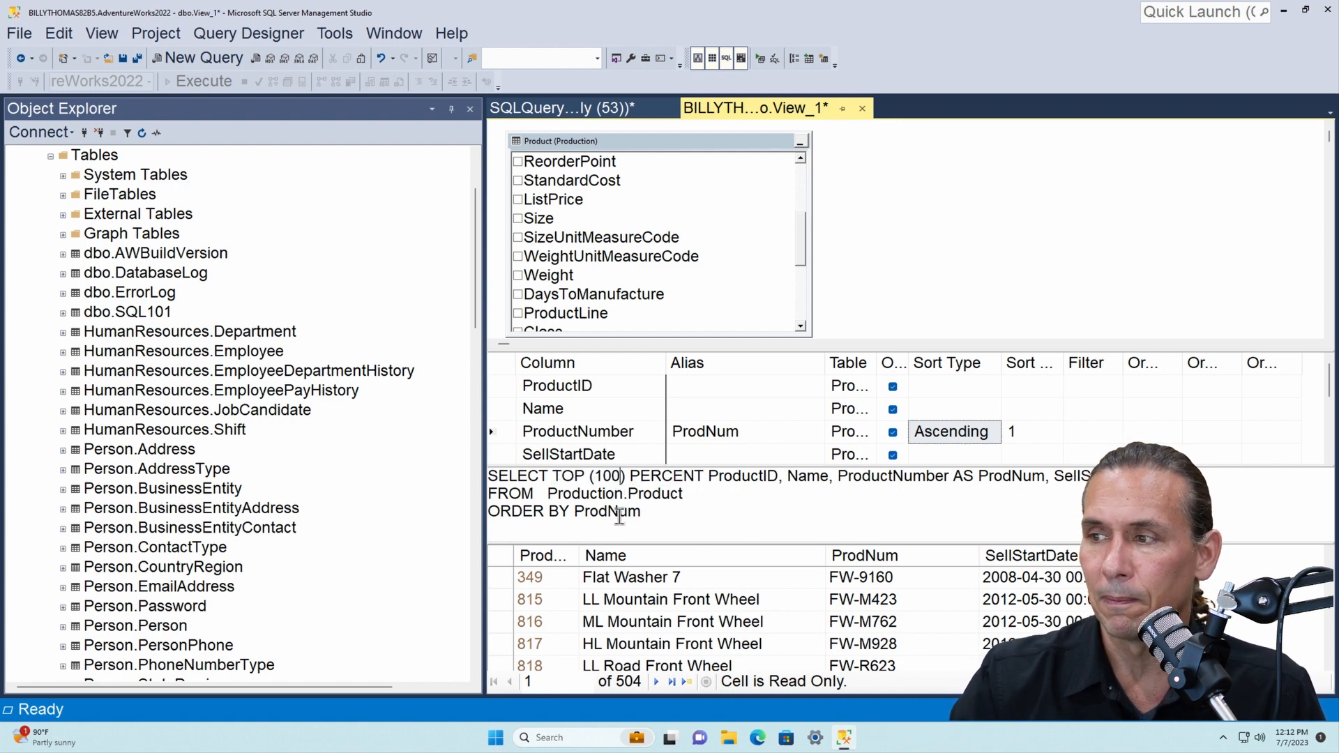
{"action": "key", "text": "BackSpace"}
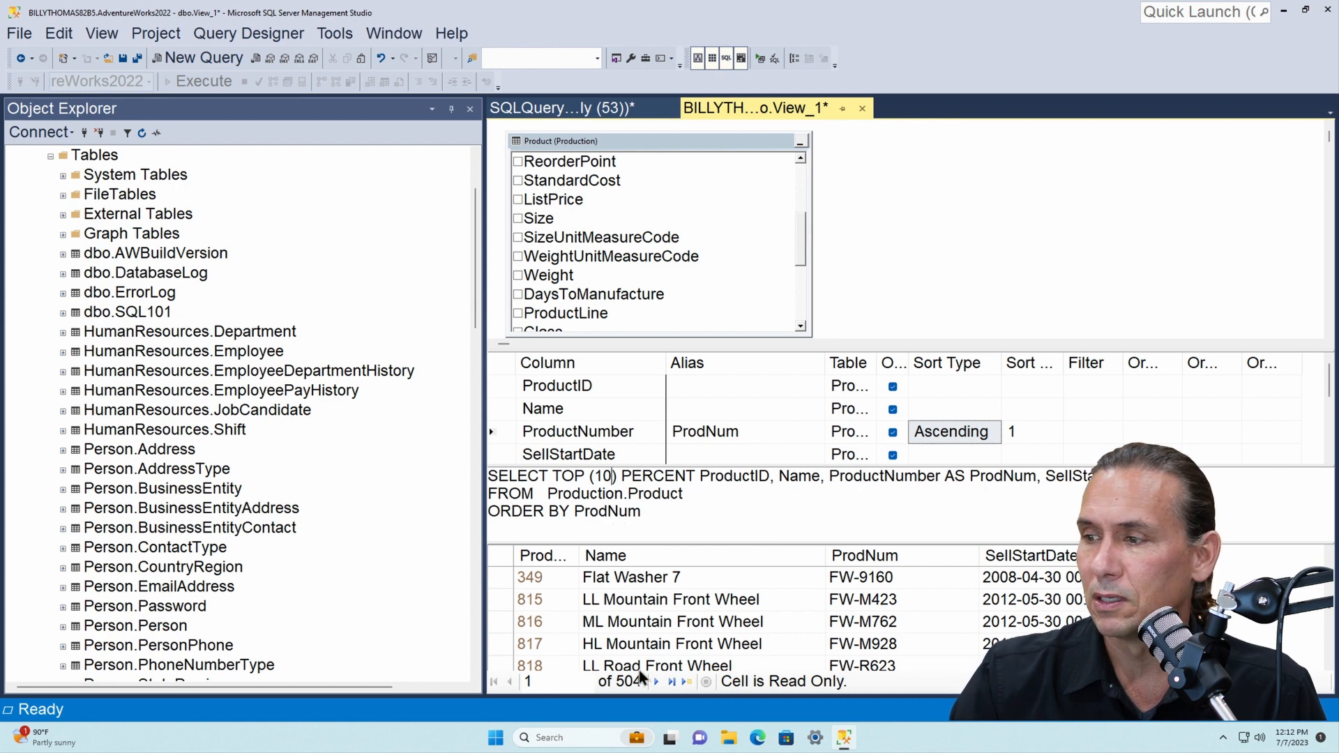
{"action": "left_click", "coordinate": [759, 58]}
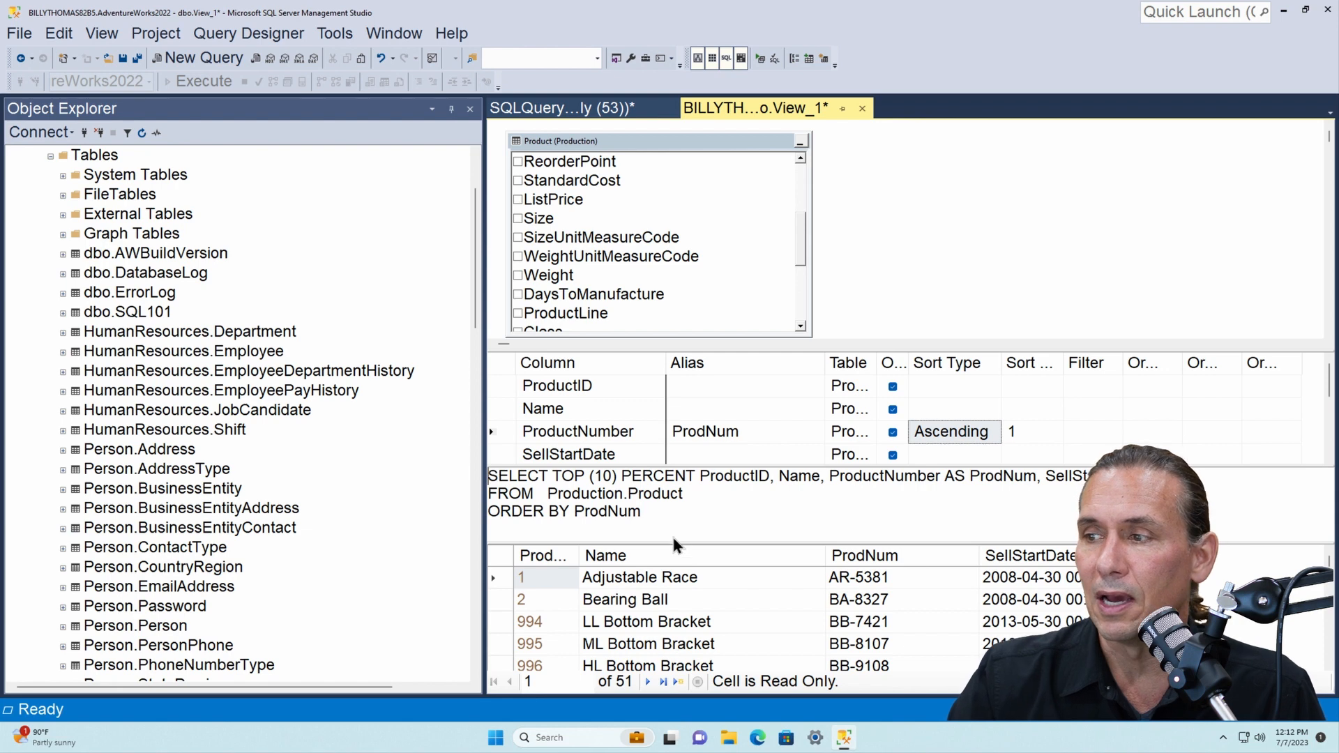
Step: Limit the view's SQL statement to TOP 10 without PERCENT and execute it
{"action": "left_click", "coordinate": [600, 480]}
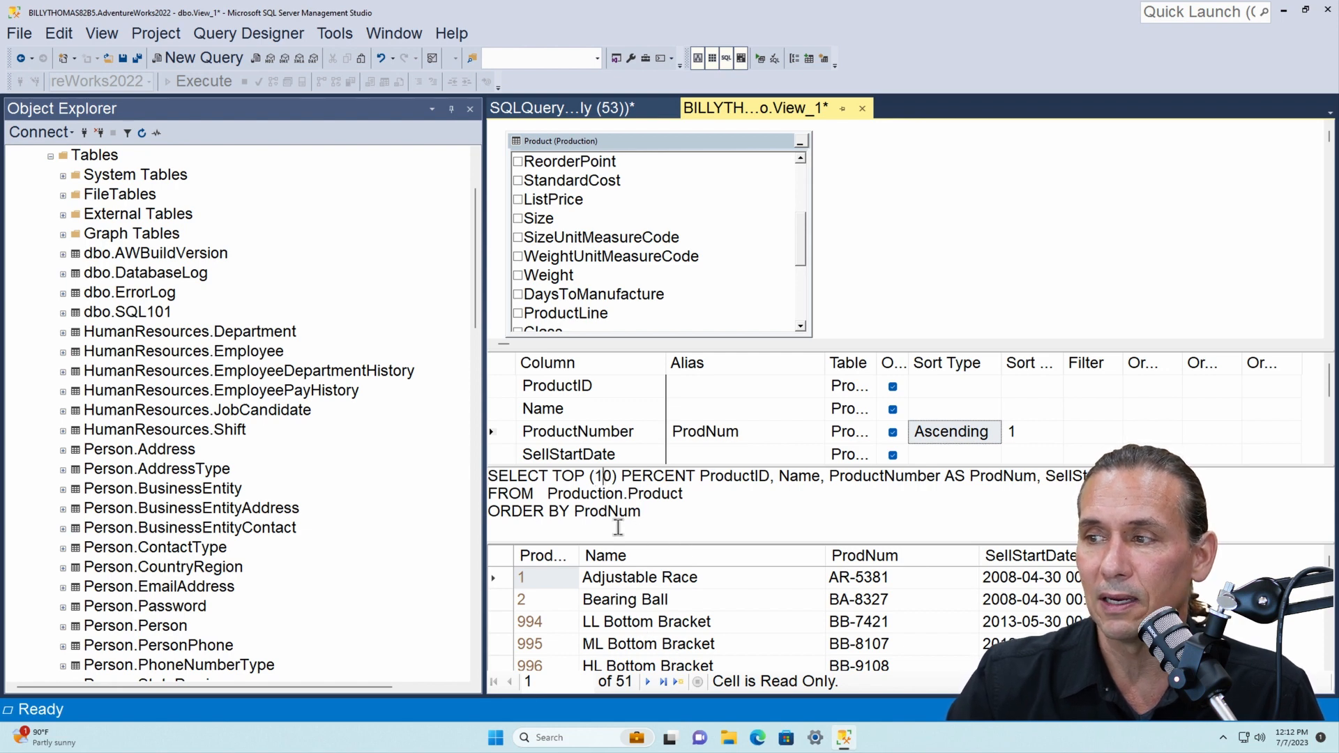
{"action": "left_click_drag", "start_coordinate": [695, 480], "coordinate": [590, 475]}
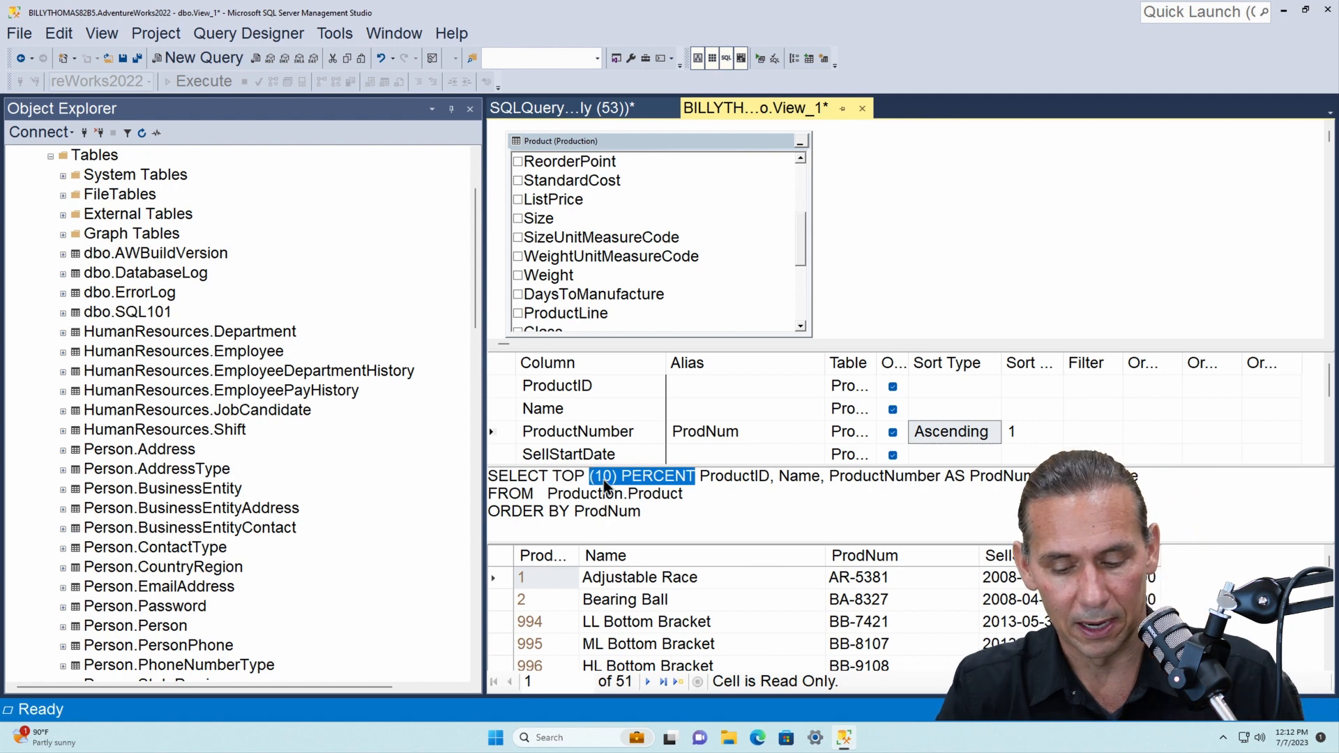
{"action": "type", "text": "10"}
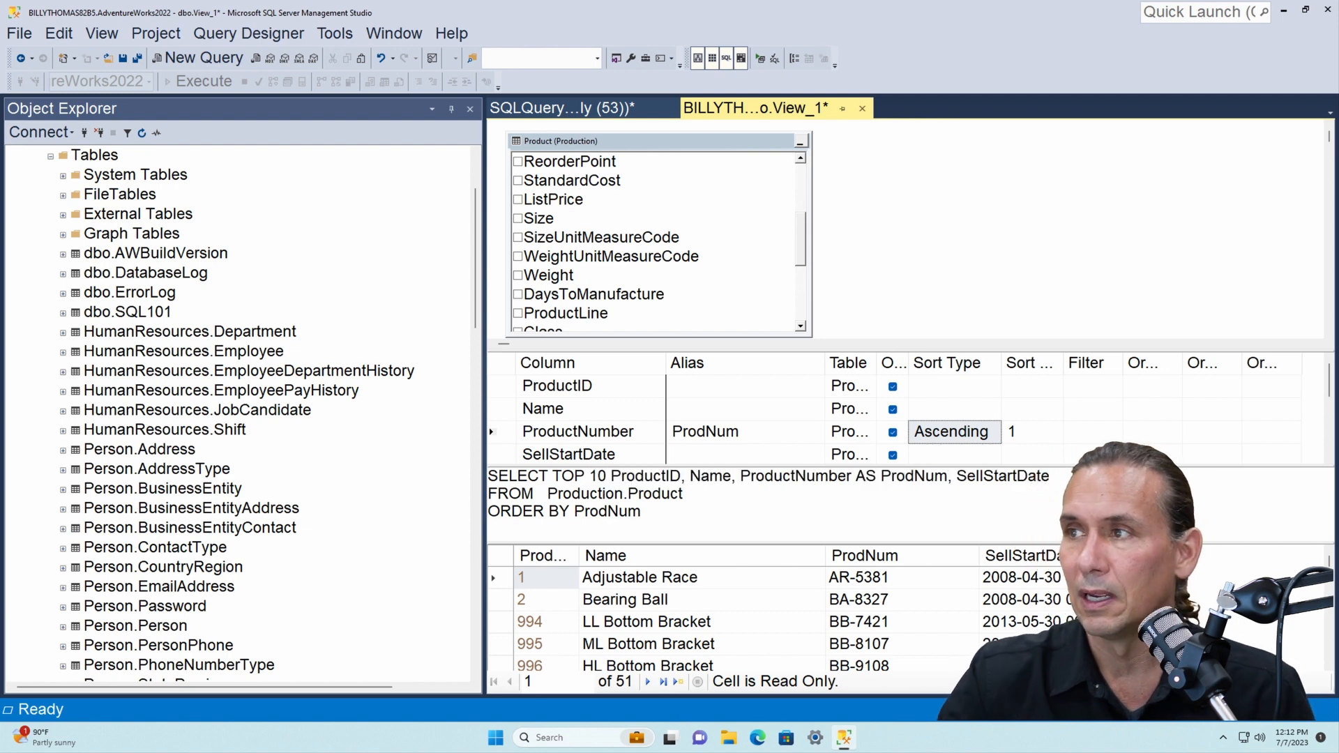
{"action": "left_click", "coordinate": [760, 58]}
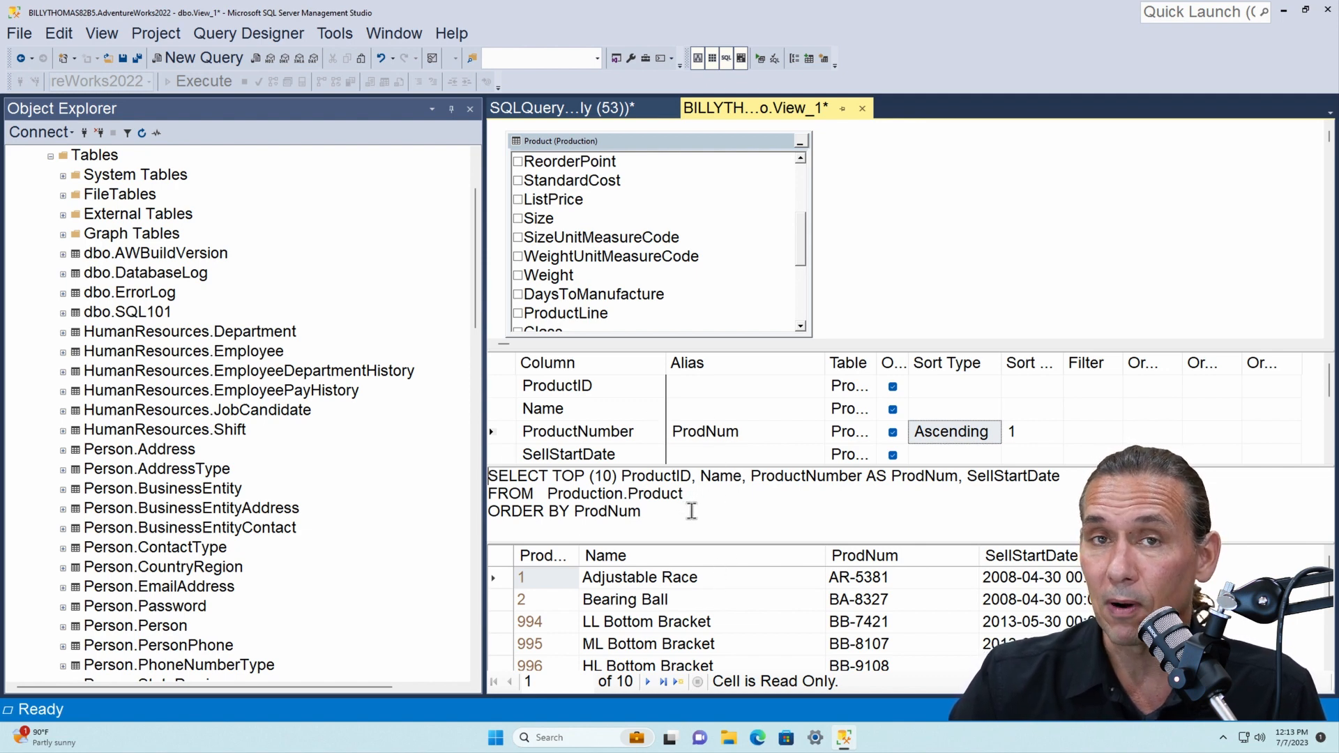
{"action": "left_click_drag", "start_coordinate": [650, 507], "coordinate": [469, 460]}
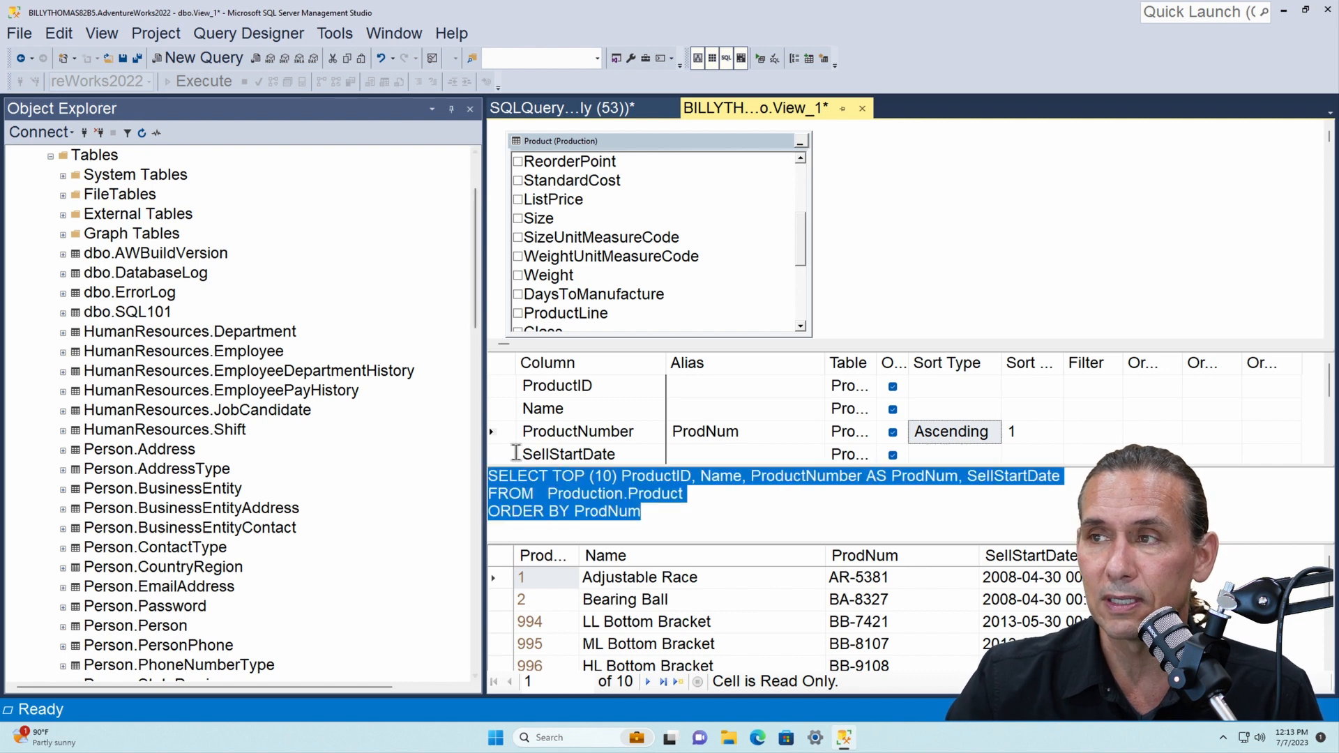
{"action": "left_click", "coordinate": [588, 108]}
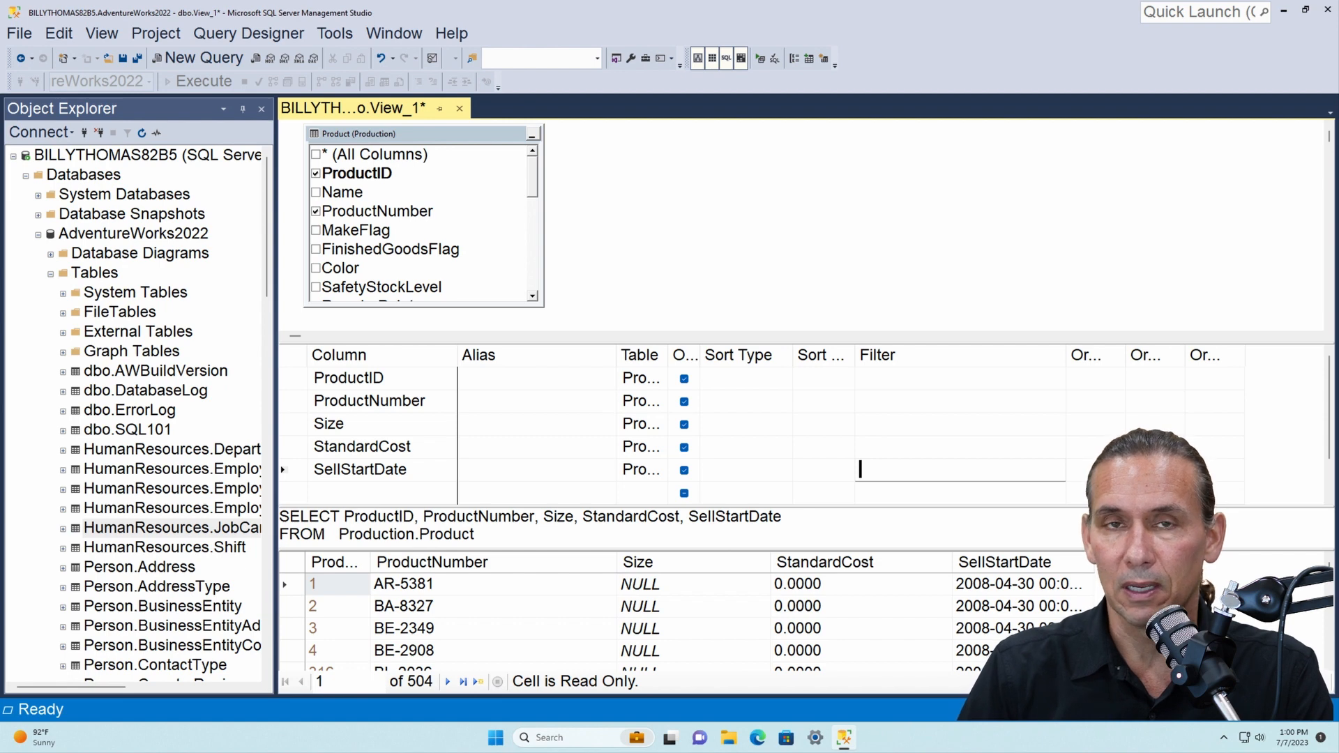
Step: Open the design of the Production.Product table to examine its columns and data types, and close it again
{"action": "left_click", "coordinate": [472, 378]}
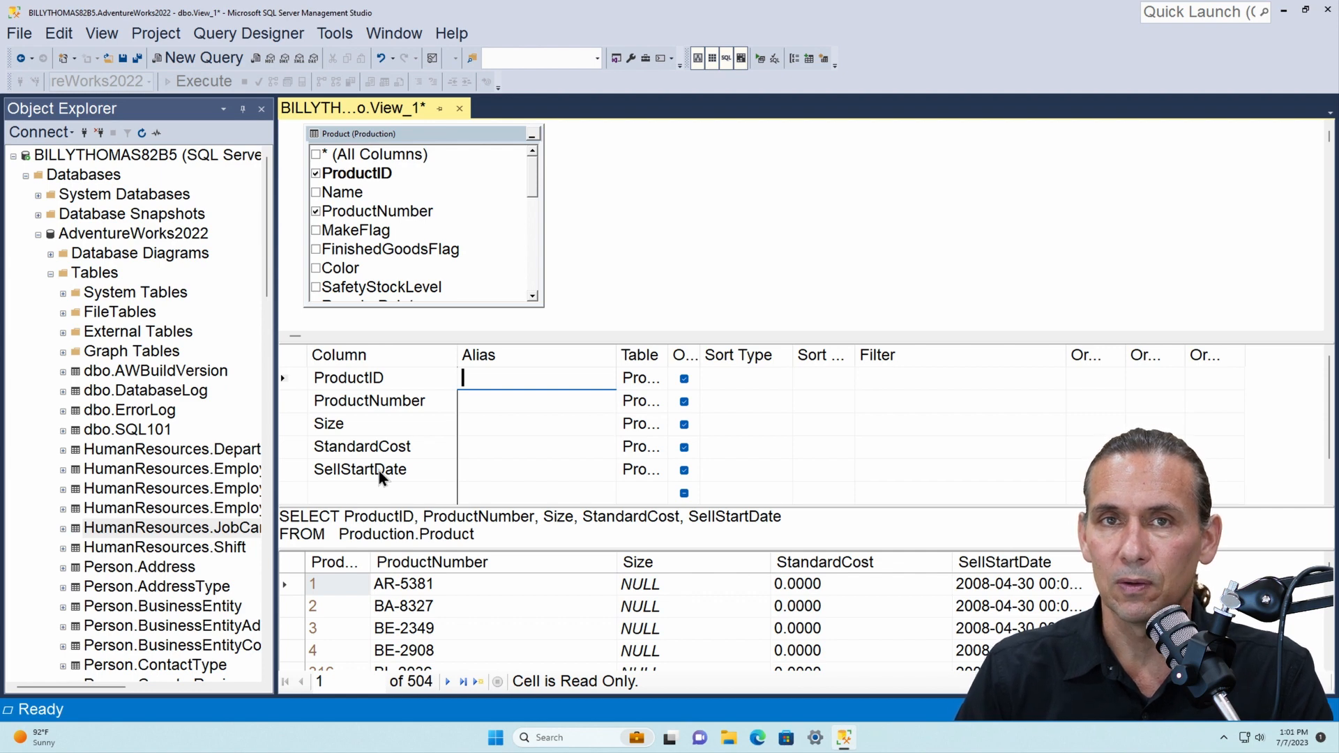
{"action": "scroll", "coordinate": [200, 491], "scroll_direction": "down", "scroll_amount": 14}
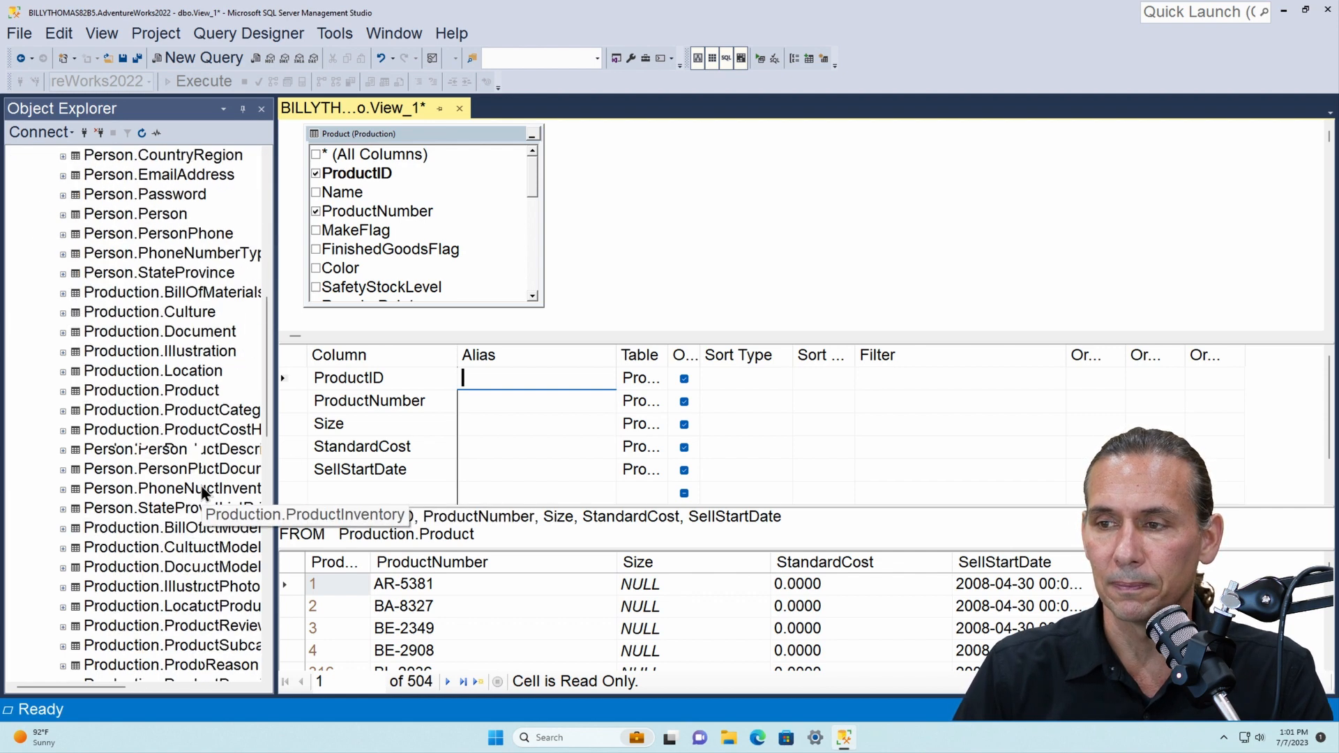
{"action": "scroll", "coordinate": [201, 488], "scroll_direction": "up", "scroll_amount": 3}
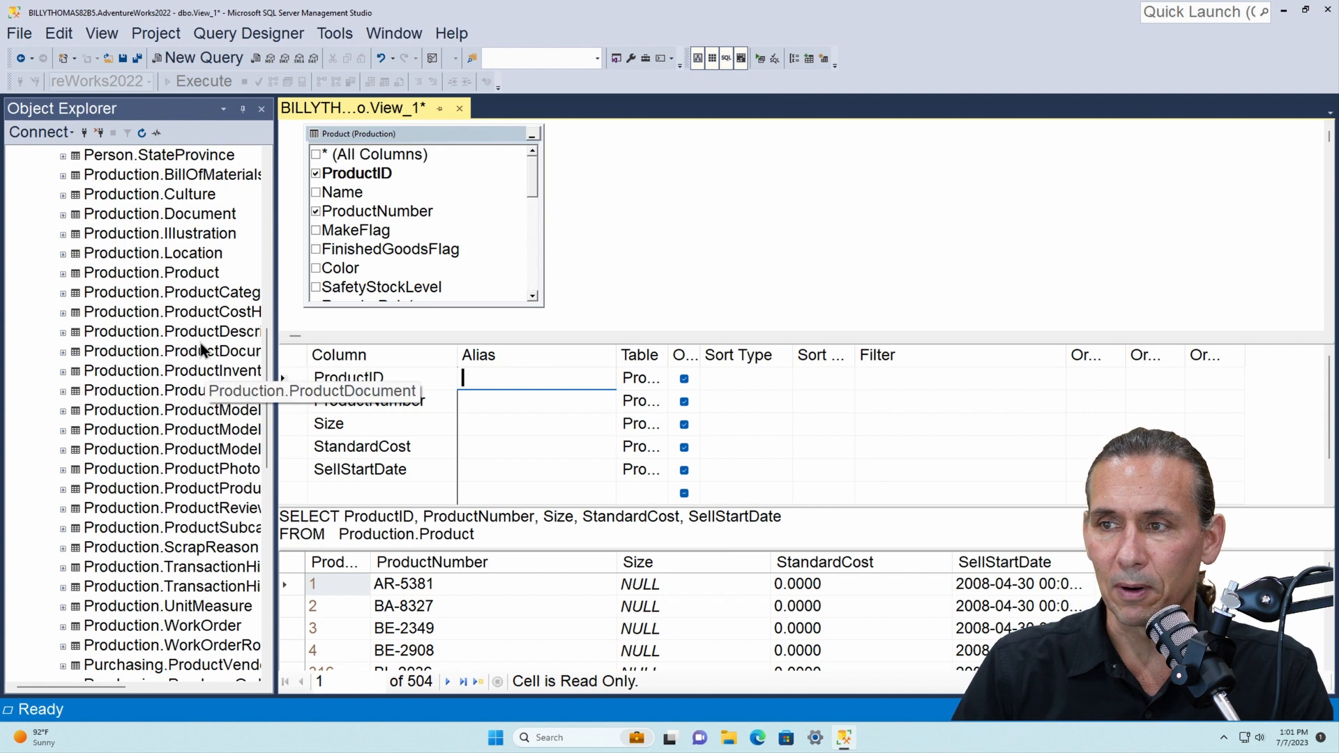
{"action": "right_click", "coordinate": [179, 275]}
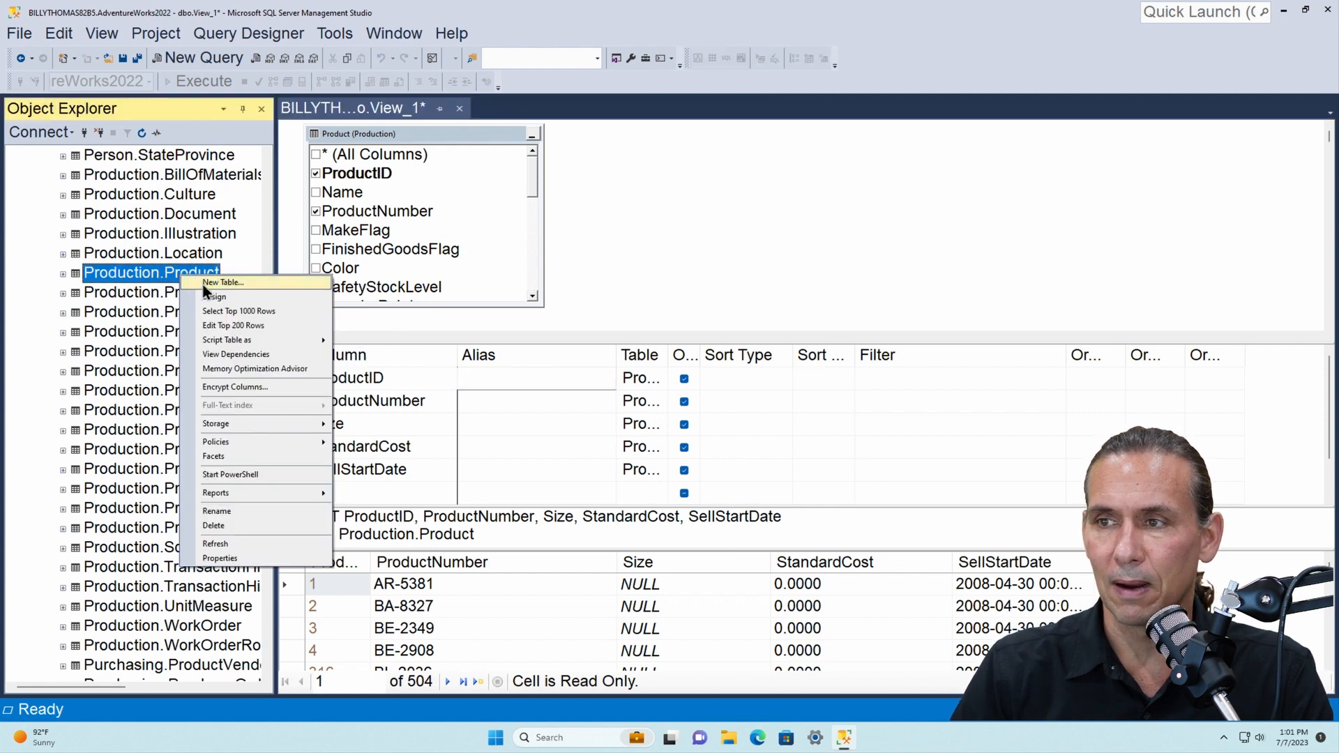
{"action": "left_click", "coordinate": [215, 298]}
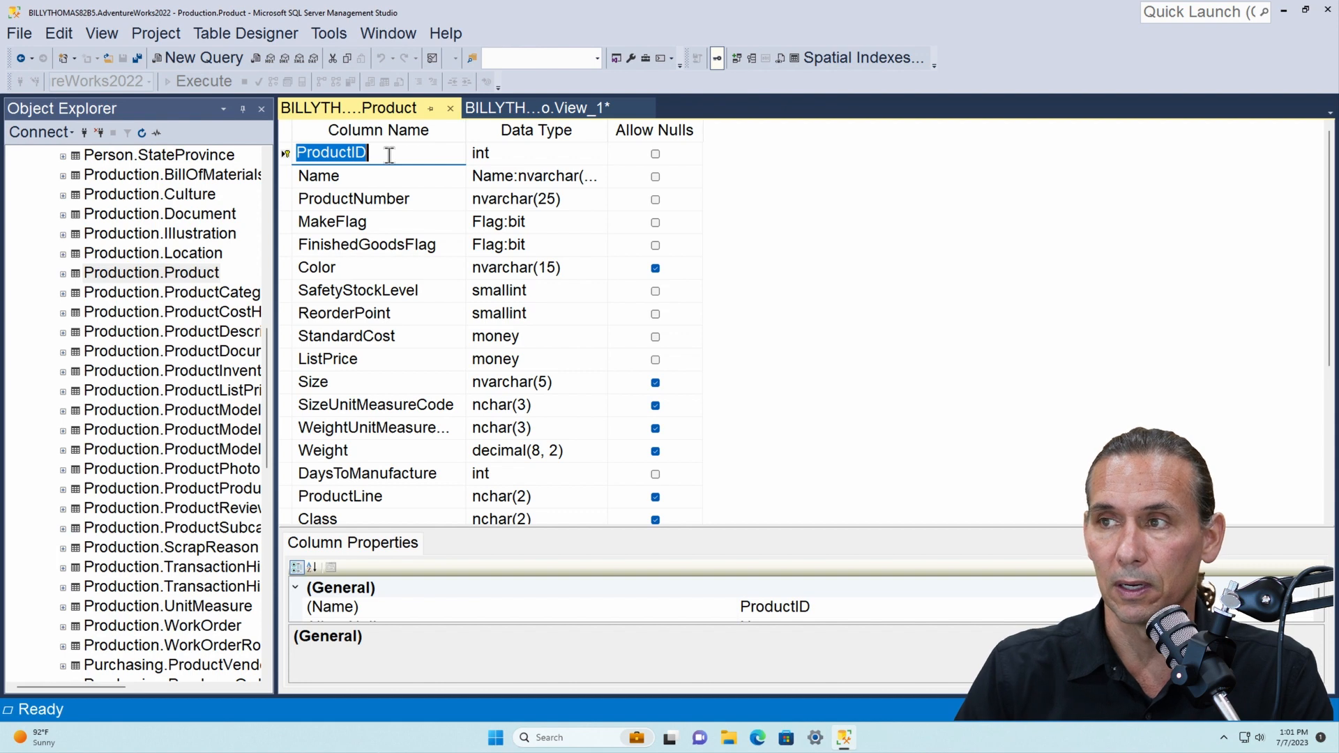
{"action": "left_click", "coordinate": [450, 108]}
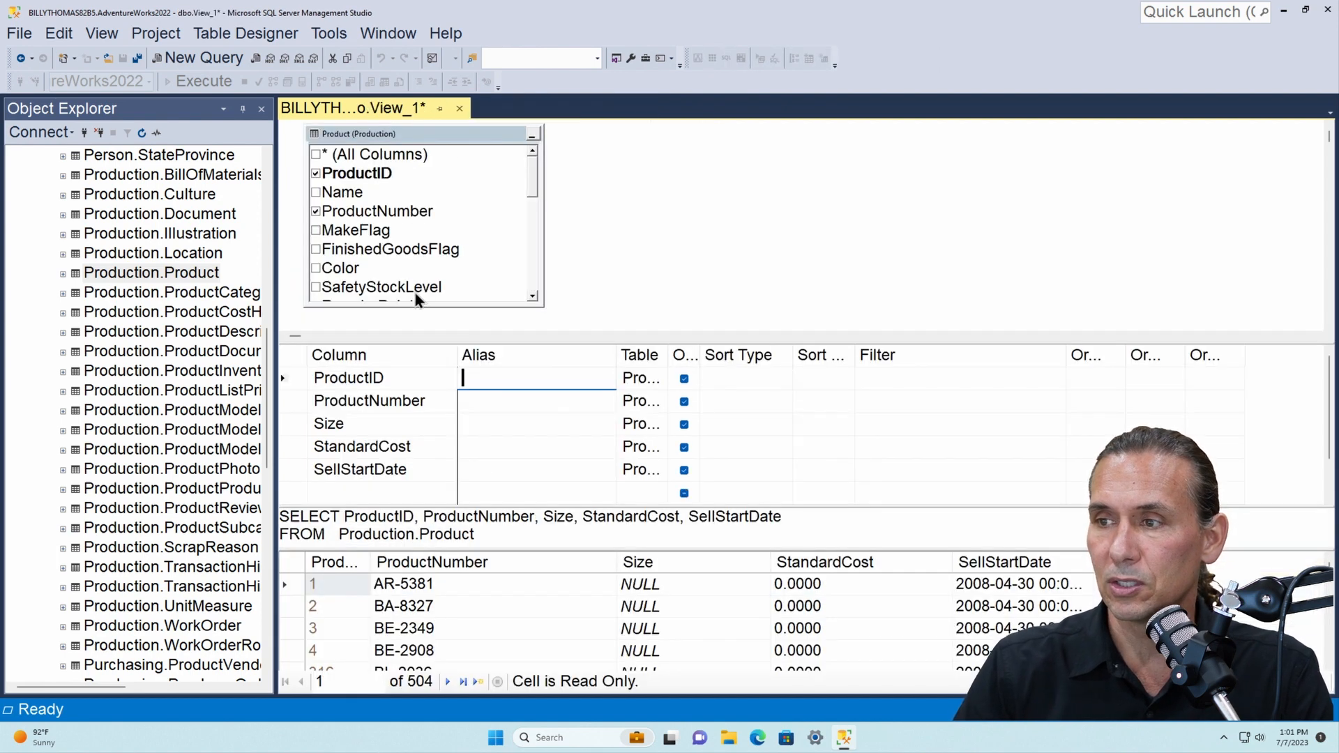
Step: Execute the view's query and examine the ProductID values throughout its result rows
{"action": "left_click", "coordinate": [481, 423]}
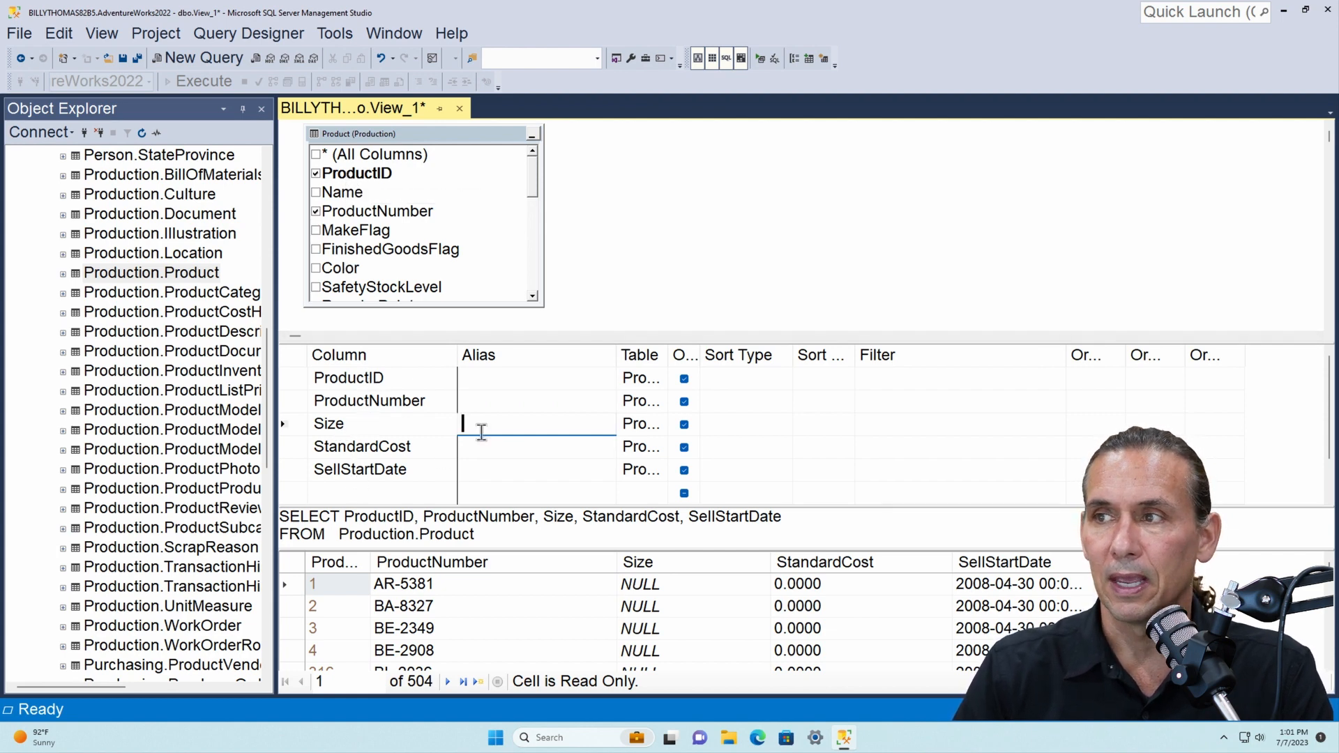
{"action": "left_click", "coordinate": [755, 61]}
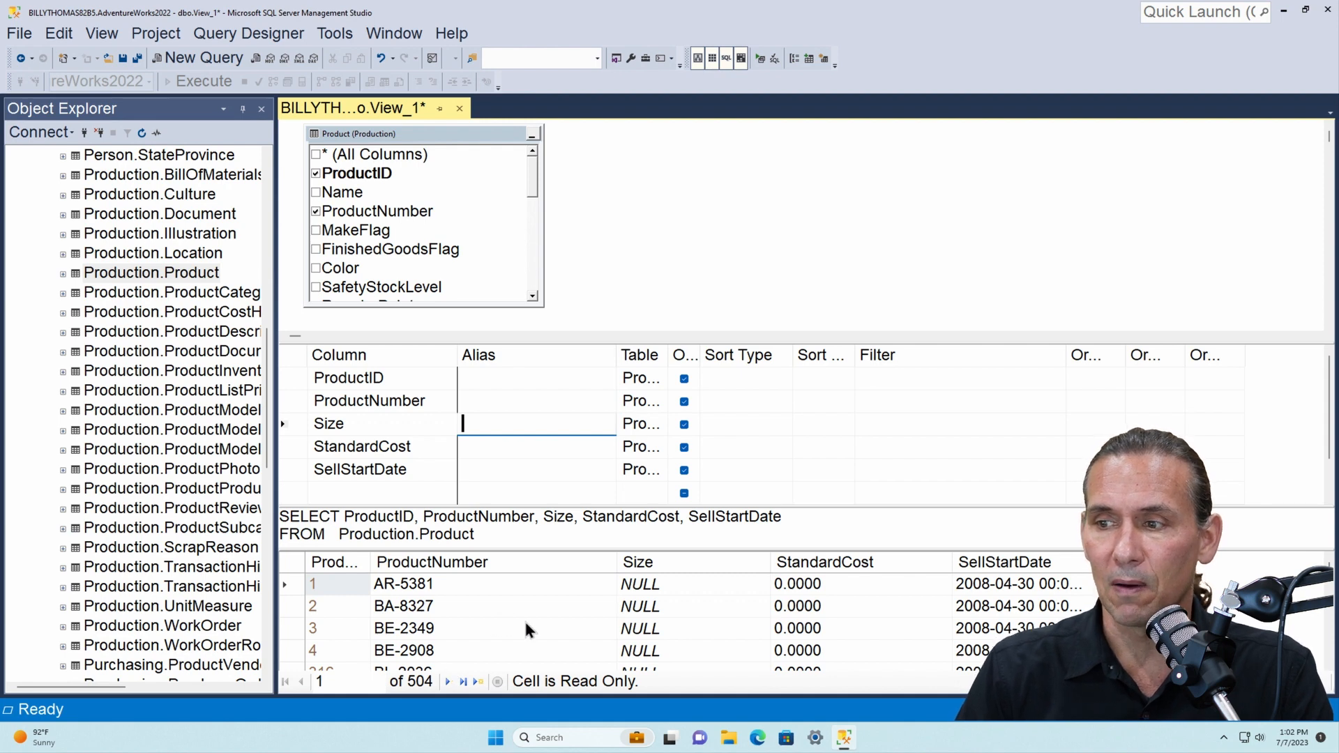
{"action": "scroll", "coordinate": [525, 618], "scroll_direction": "down", "scroll_amount": 2}
{"action": "scroll", "coordinate": [516, 620], "scroll_direction": "up", "scroll_amount": 1}
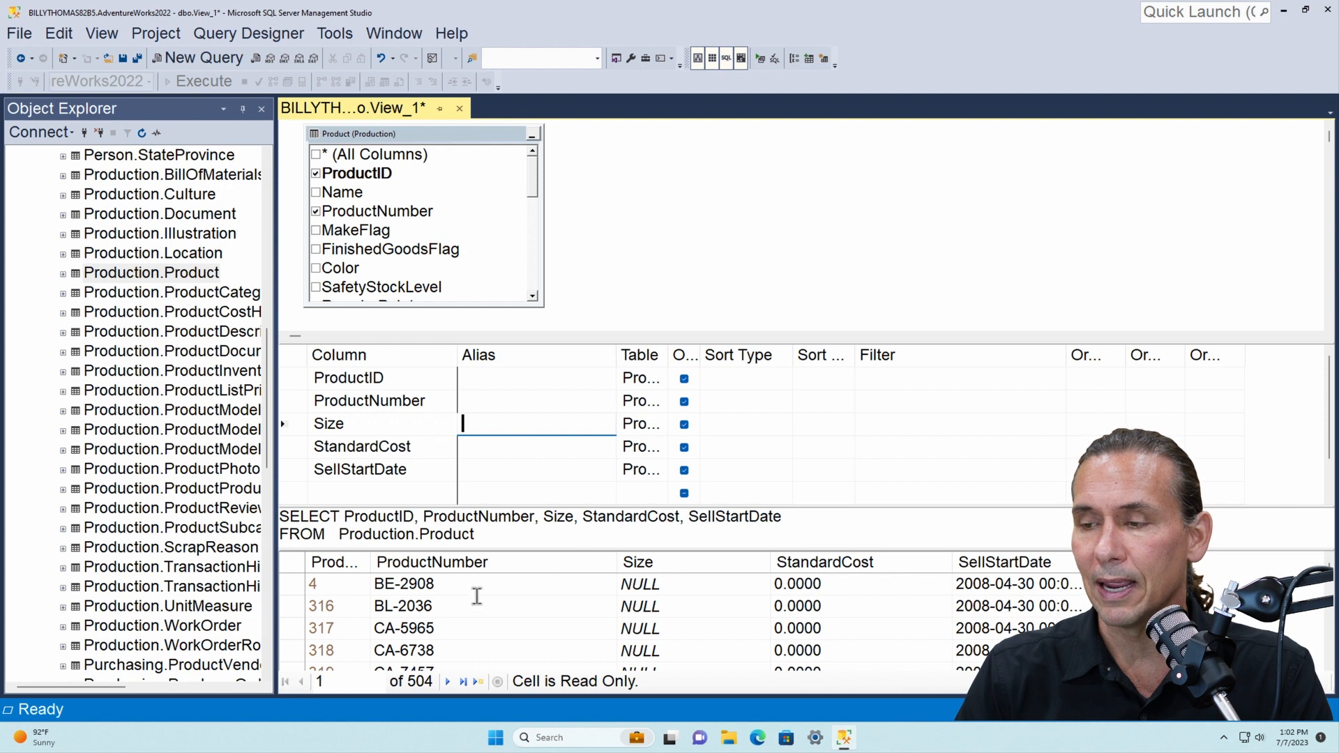
{"action": "scroll", "coordinate": [381, 622], "scroll_direction": "down", "scroll_amount": 20}
{"action": "scroll", "coordinate": [356, 614], "scroll_direction": "up", "scroll_amount": 20}
{"action": "scroll", "coordinate": [350, 605], "scroll_direction": "down", "scroll_amount": 20}
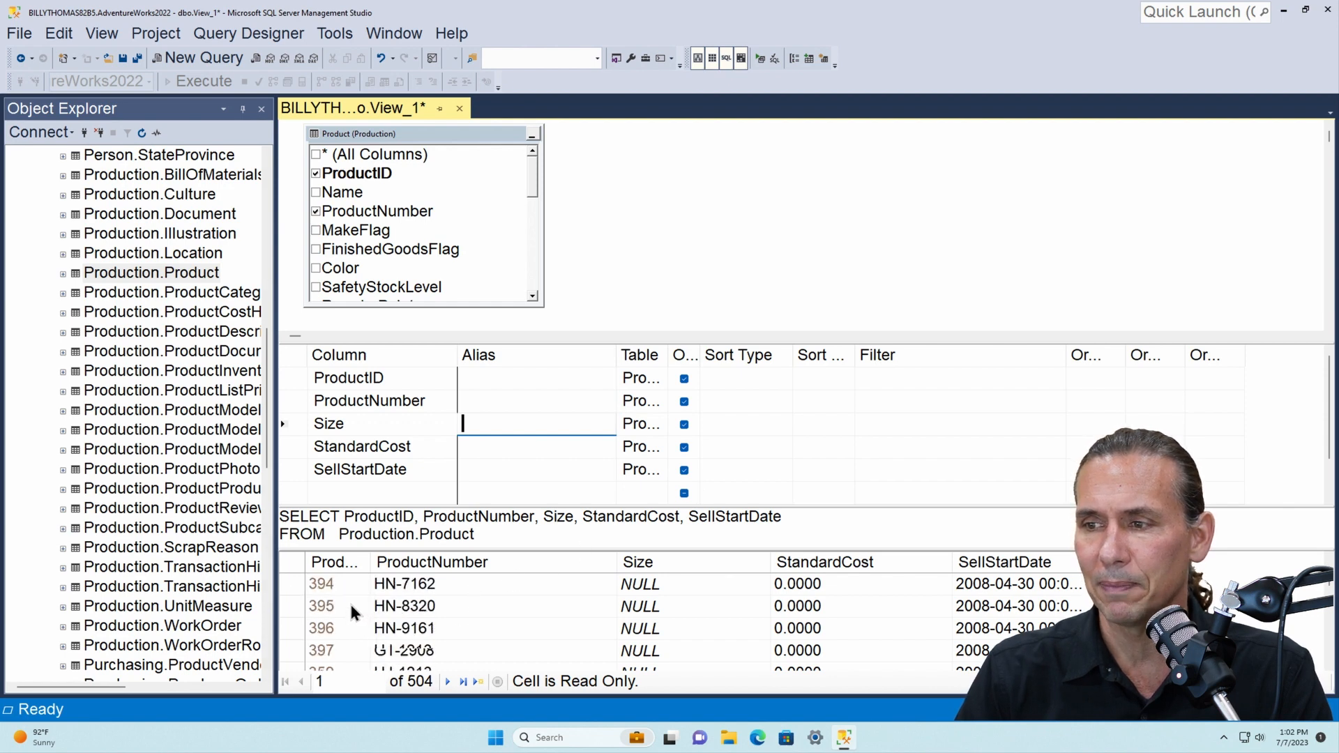
{"action": "scroll", "coordinate": [347, 605], "scroll_direction": "up", "scroll_amount": 12}
{"action": "scroll", "coordinate": [347, 611], "scroll_direction": "up", "scroll_amount": 20}
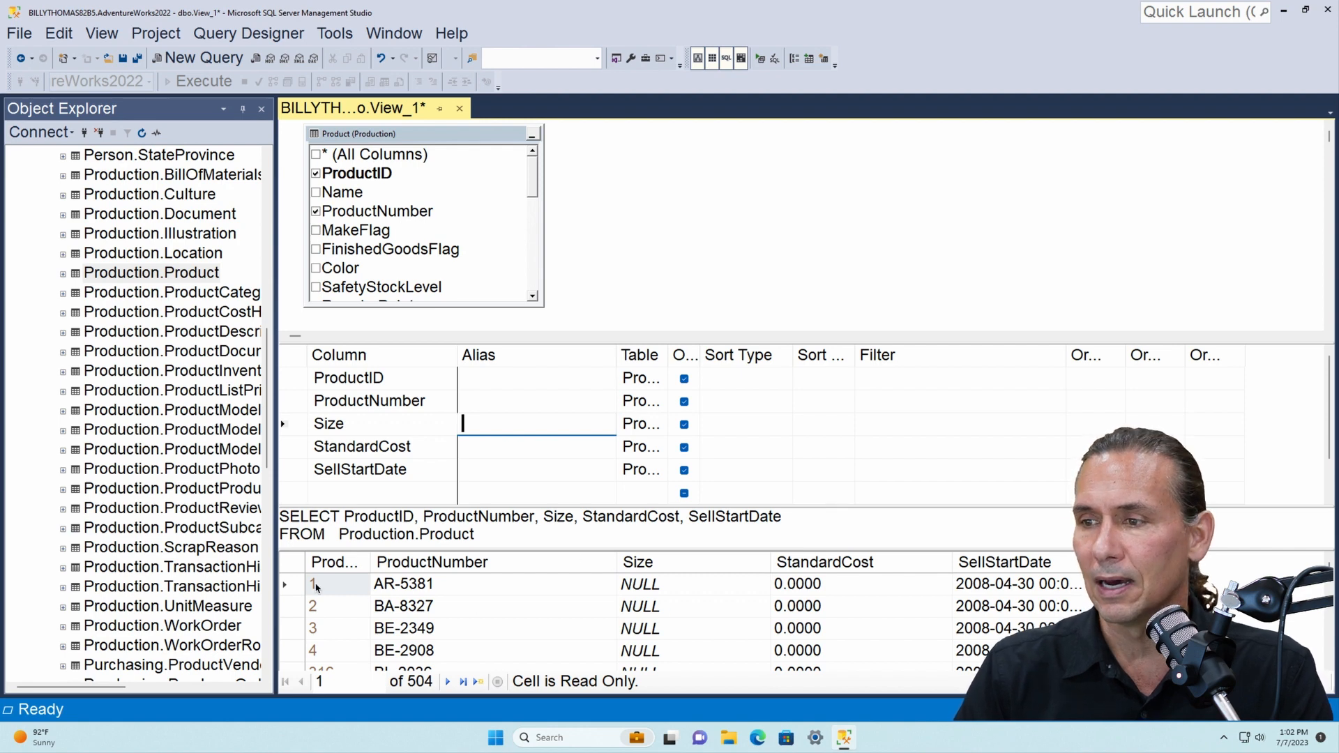
{"action": "left_click", "coordinate": [327, 650]}
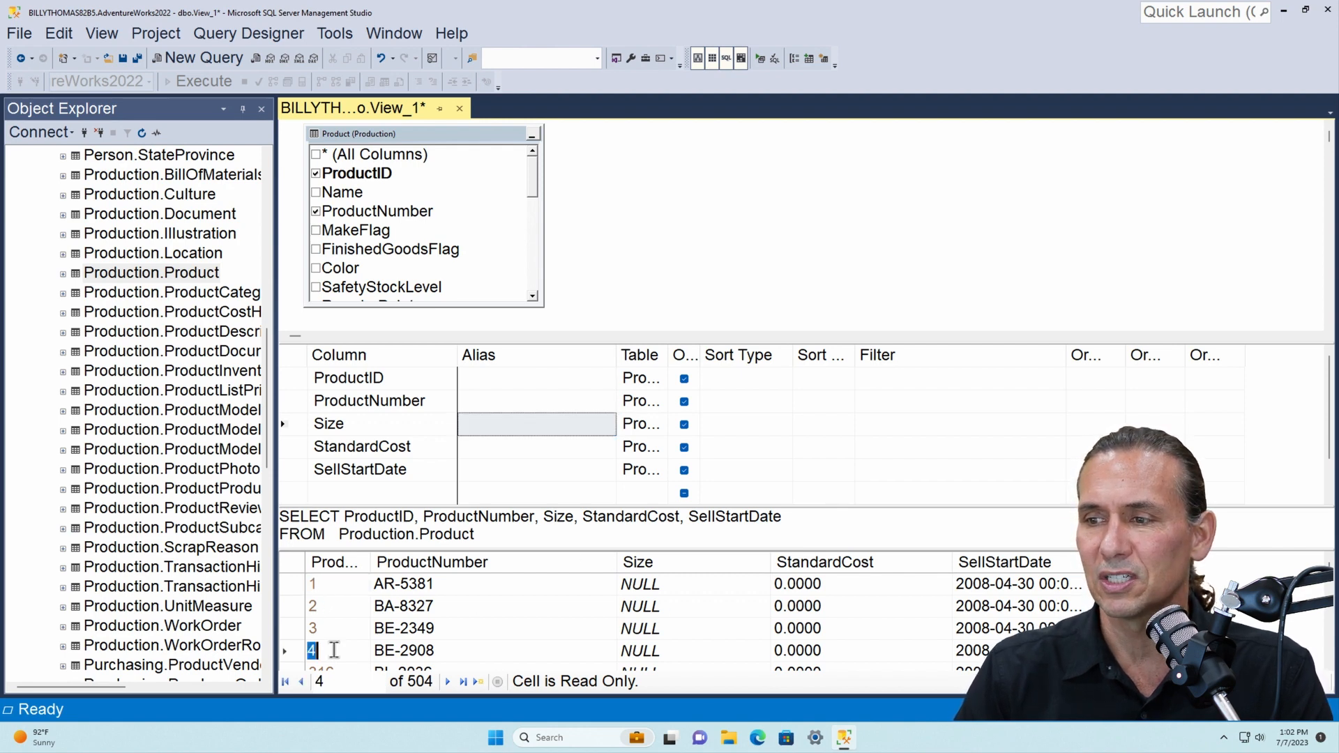
{"action": "scroll", "coordinate": [332, 637], "scroll_direction": "down", "scroll_amount": 4}
{"action": "scroll", "coordinate": [336, 635], "scroll_direction": "up", "scroll_amount": 4}
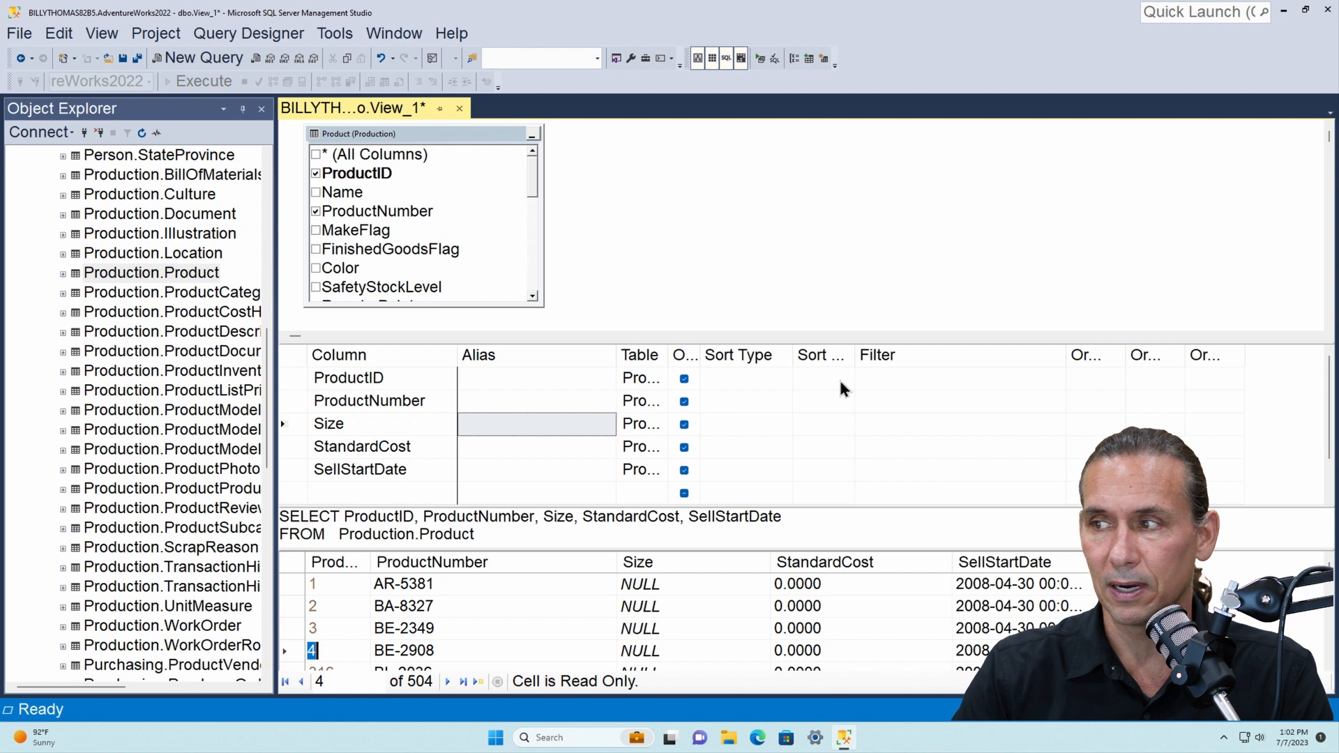
Step: Filter the view's ProductID column to values > 100 and enlarge the SQL statement area to show the full WHERE clause
{"action": "left_click", "coordinate": [887, 377]}
{"action": "type", "text": ">"}
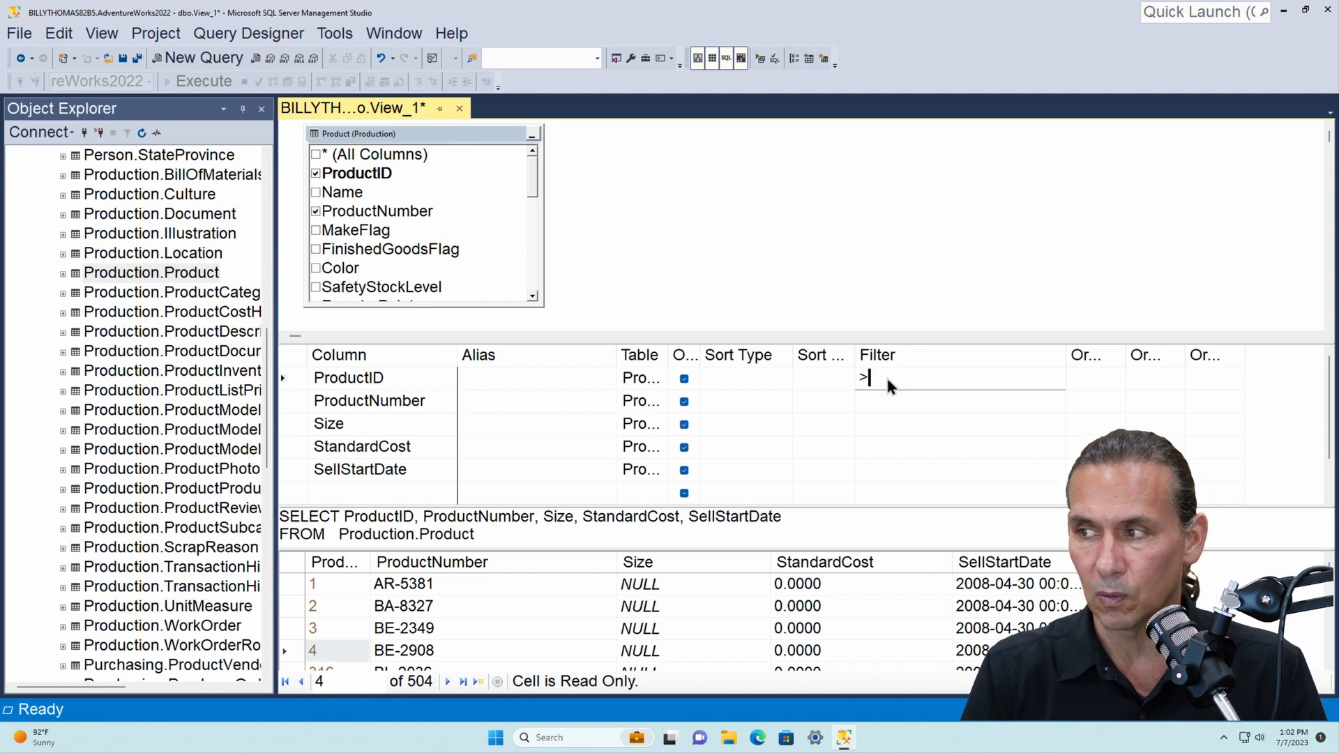
{"action": "type", "text": "100"}
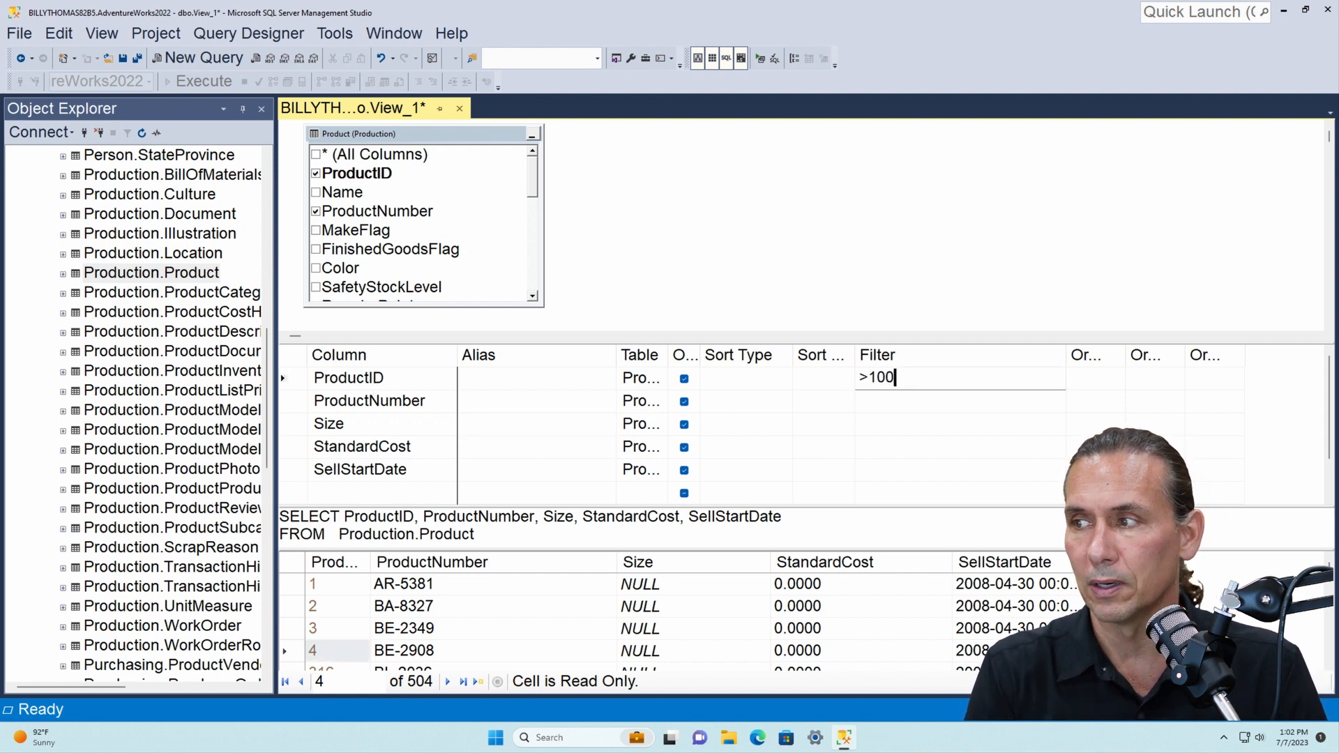
{"action": "key", "text": "Return"}
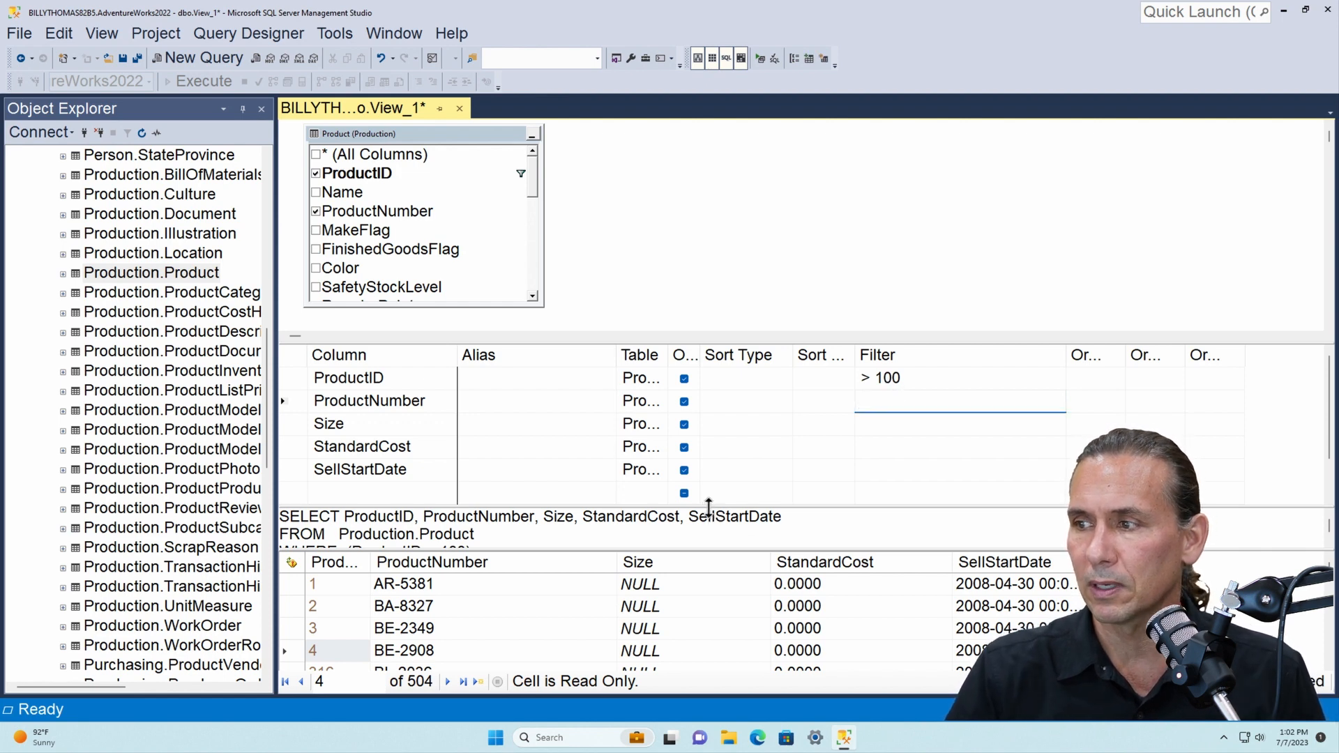
{"action": "left_click_drag", "start_coordinate": [709, 507], "coordinate": [711, 460]}
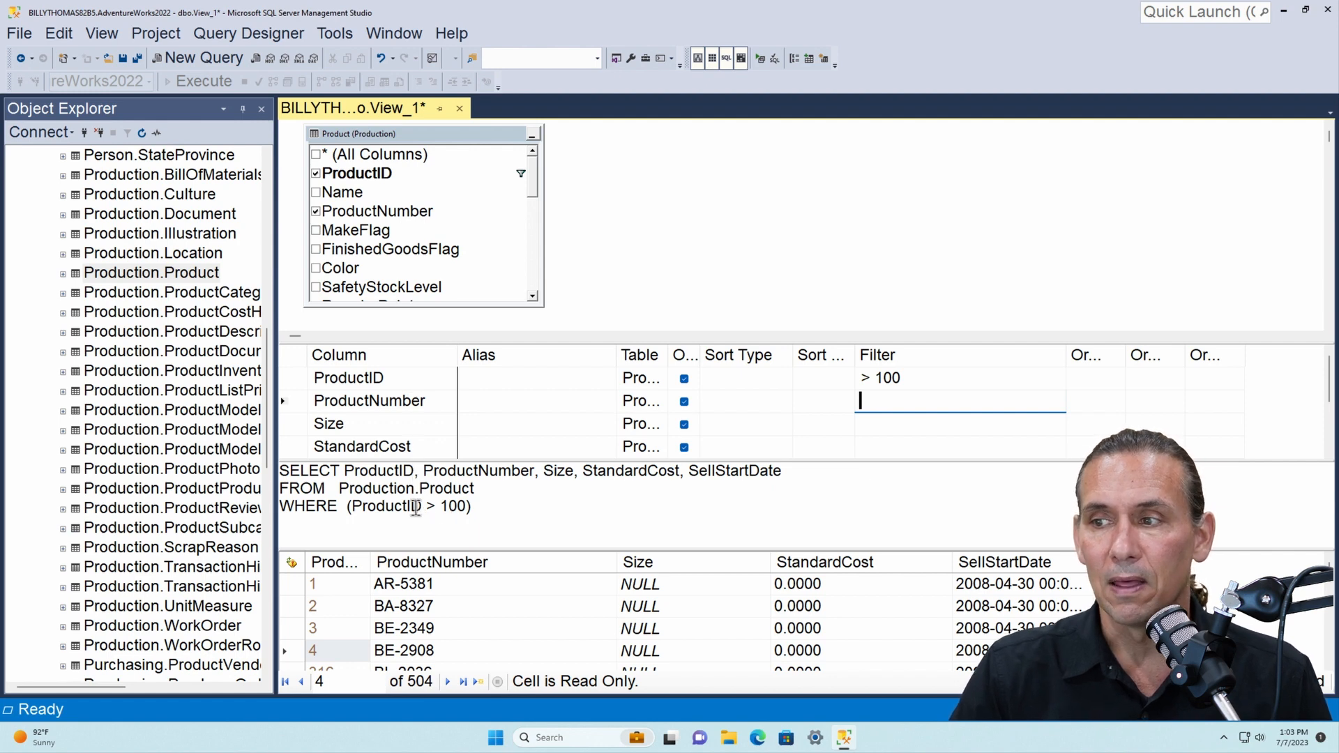
Step: Examine the ProductID condition, its comparison operator and its value in the WHERE clause of the view's SQL statement
{"action": "left_click_drag", "start_coordinate": [370, 507], "coordinate": [448, 514]}
{"action": "left_click", "coordinate": [456, 509]}
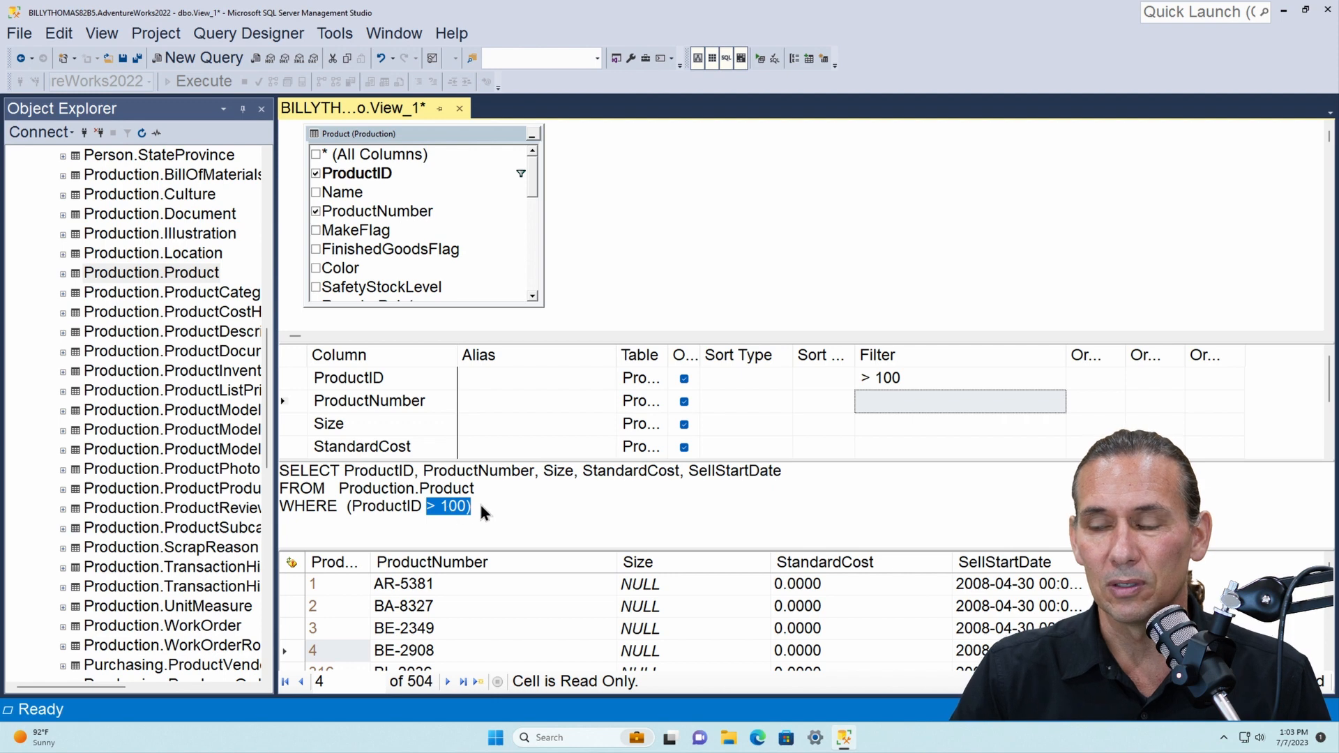
{"action": "left_click", "coordinate": [481, 506]}
{"action": "double_click", "coordinate": [454, 507]}
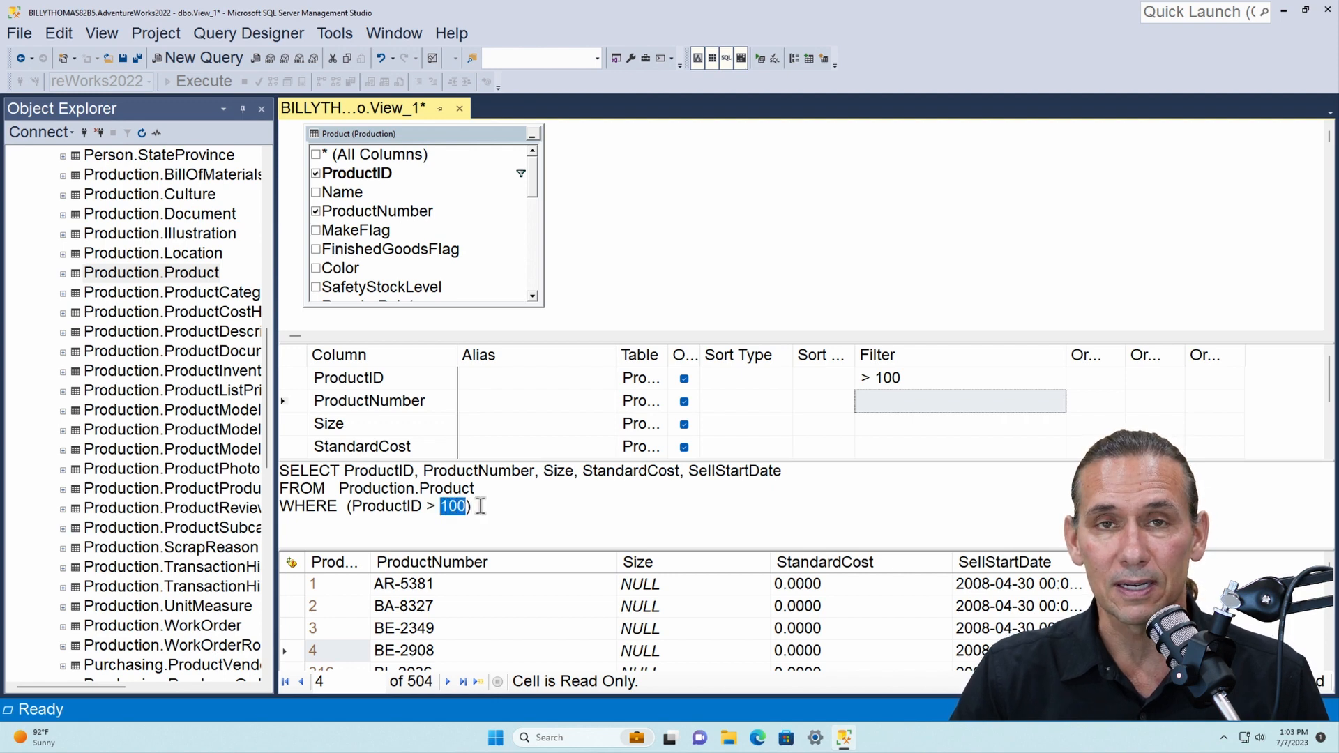
{"action": "left_click", "coordinate": [472, 507]}
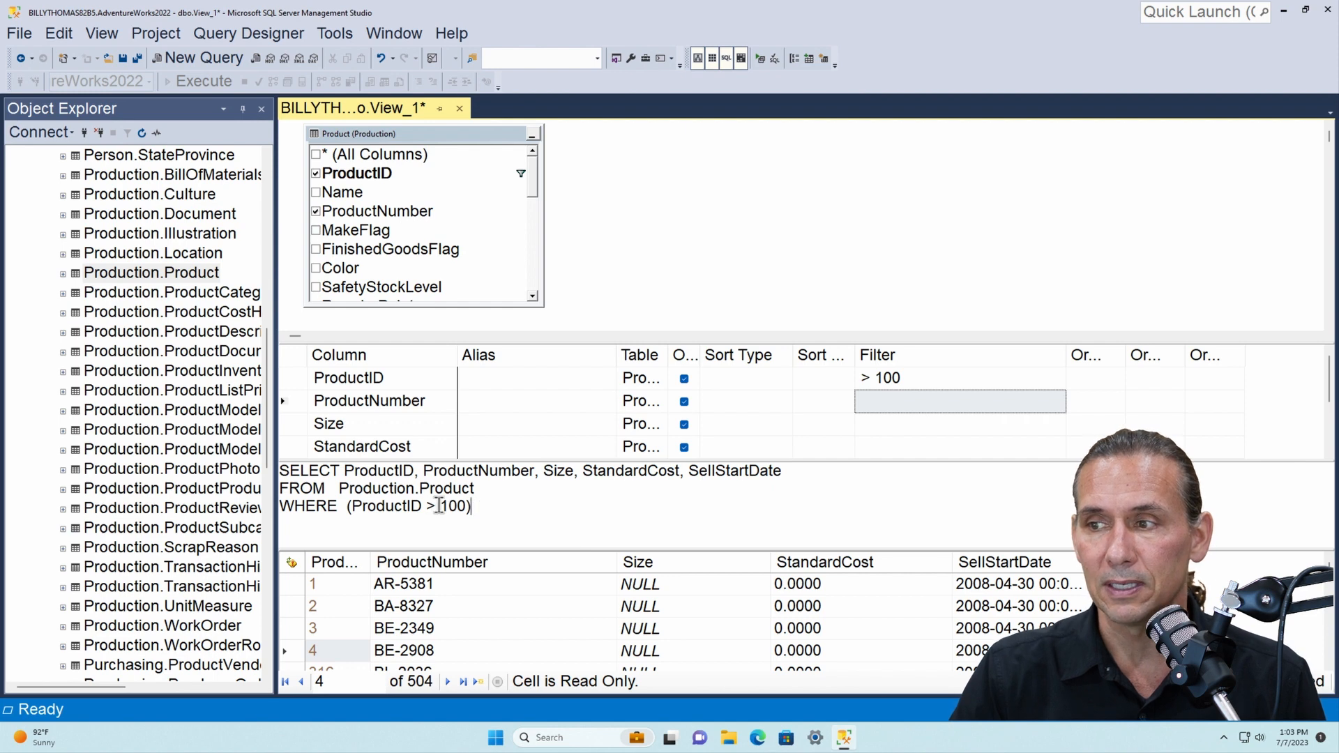
{"action": "left_click_drag", "start_coordinate": [441, 507], "coordinate": [467, 507]}
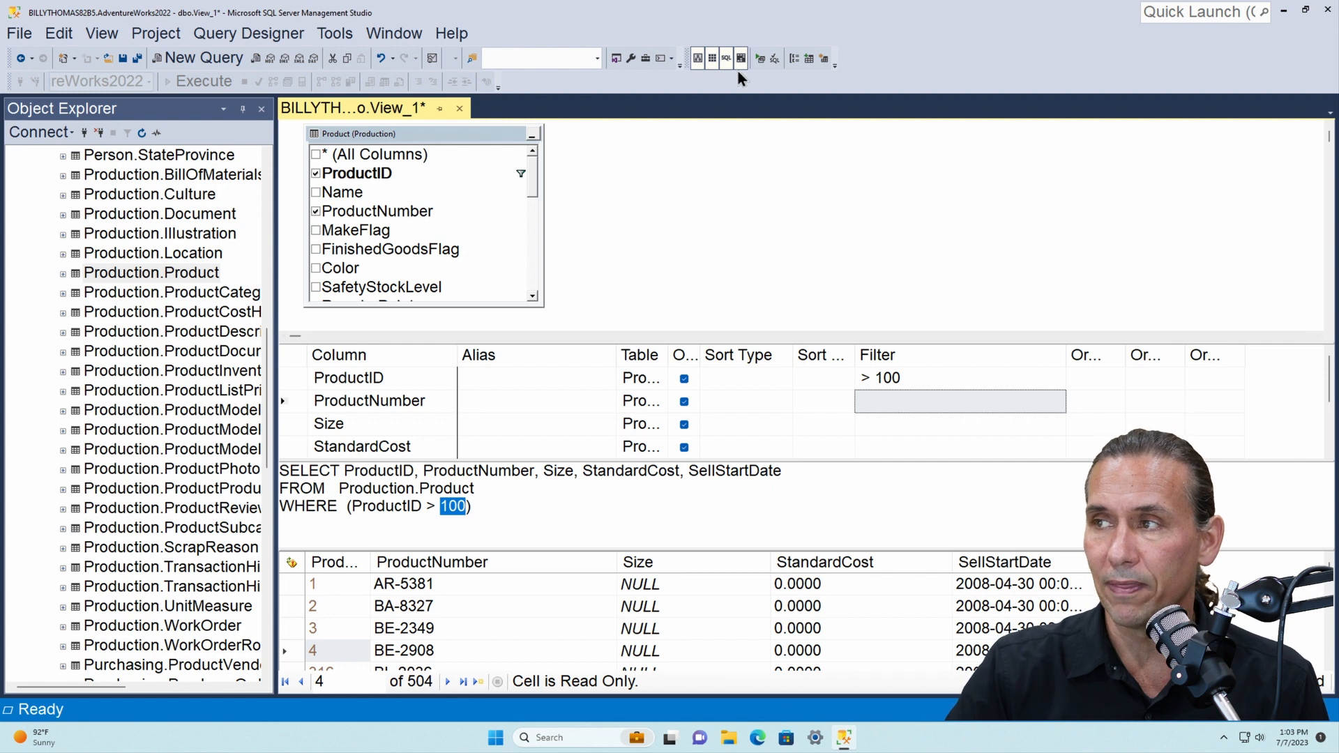
Step: Execute the filtered view query, fit the ProductID result column to its heading, and compare the rows with the WHERE clause
{"action": "left_click", "coordinate": [758, 60]}
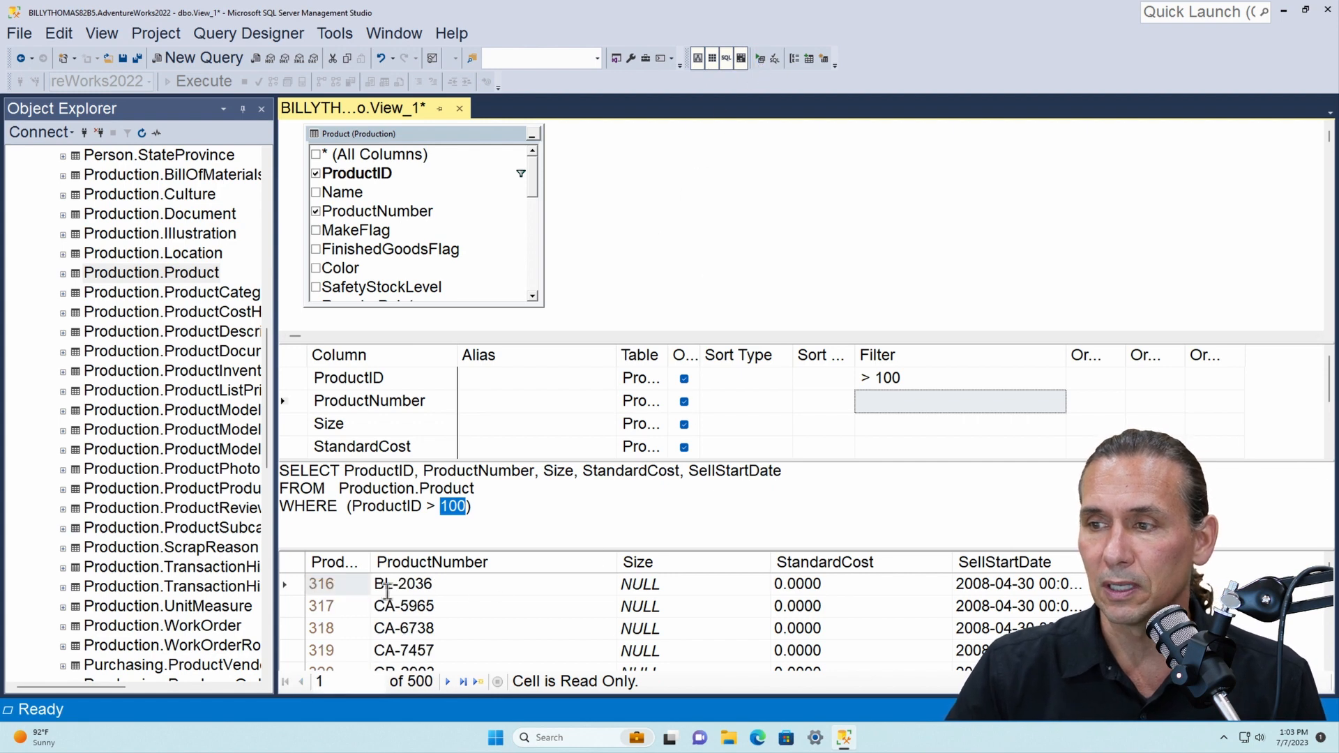
{"action": "double_click", "coordinate": [370, 563]}
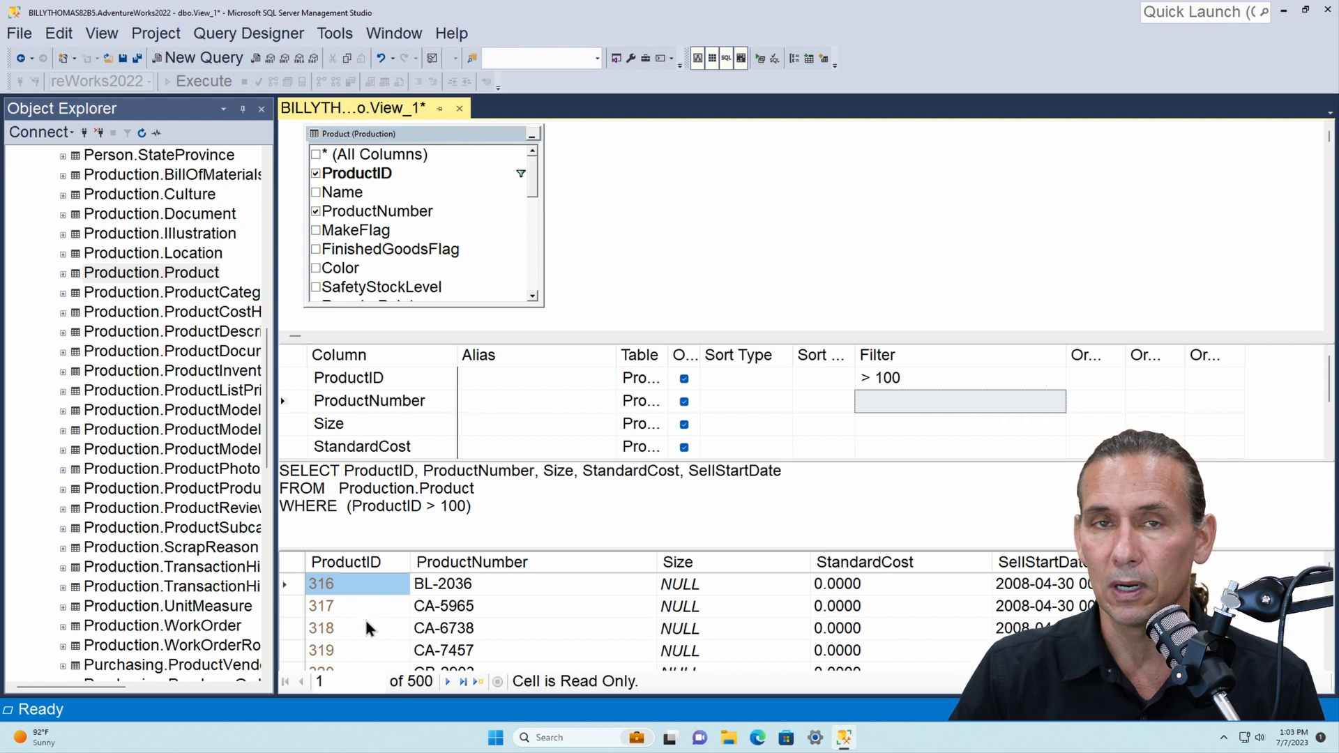
{"action": "scroll", "coordinate": [497, 636], "scroll_direction": "down", "scroll_amount": 10}
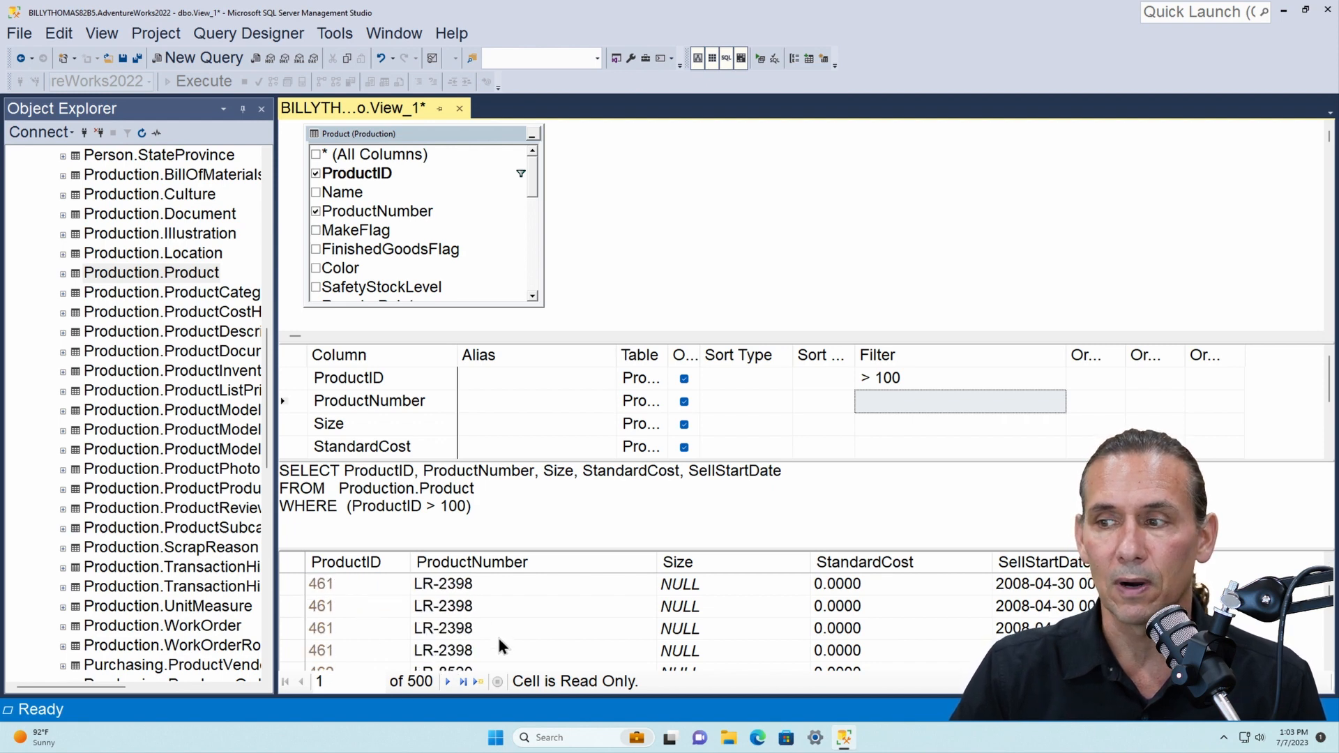
{"action": "scroll", "coordinate": [491, 631], "scroll_direction": "up", "scroll_amount": 10}
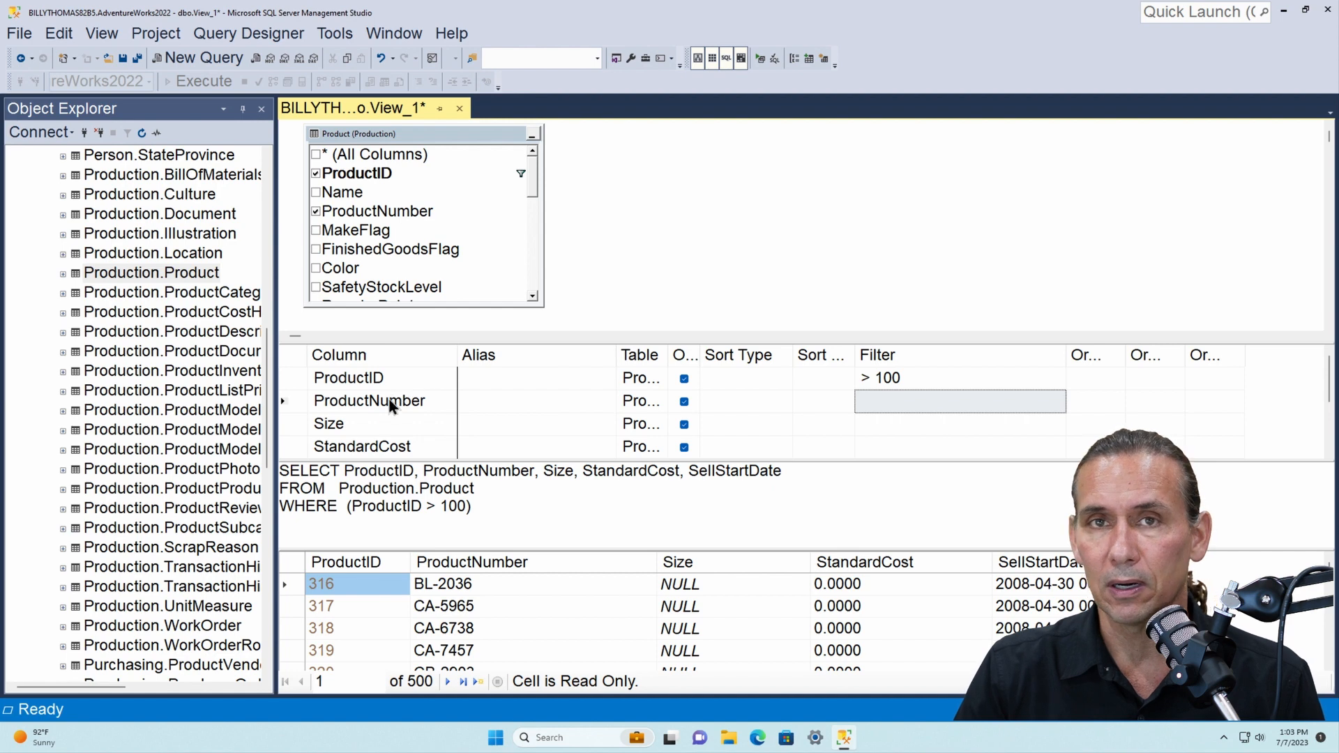
{"action": "left_click_drag", "start_coordinate": [477, 507], "coordinate": [362, 507]}
{"action": "left_click", "coordinate": [481, 509]}
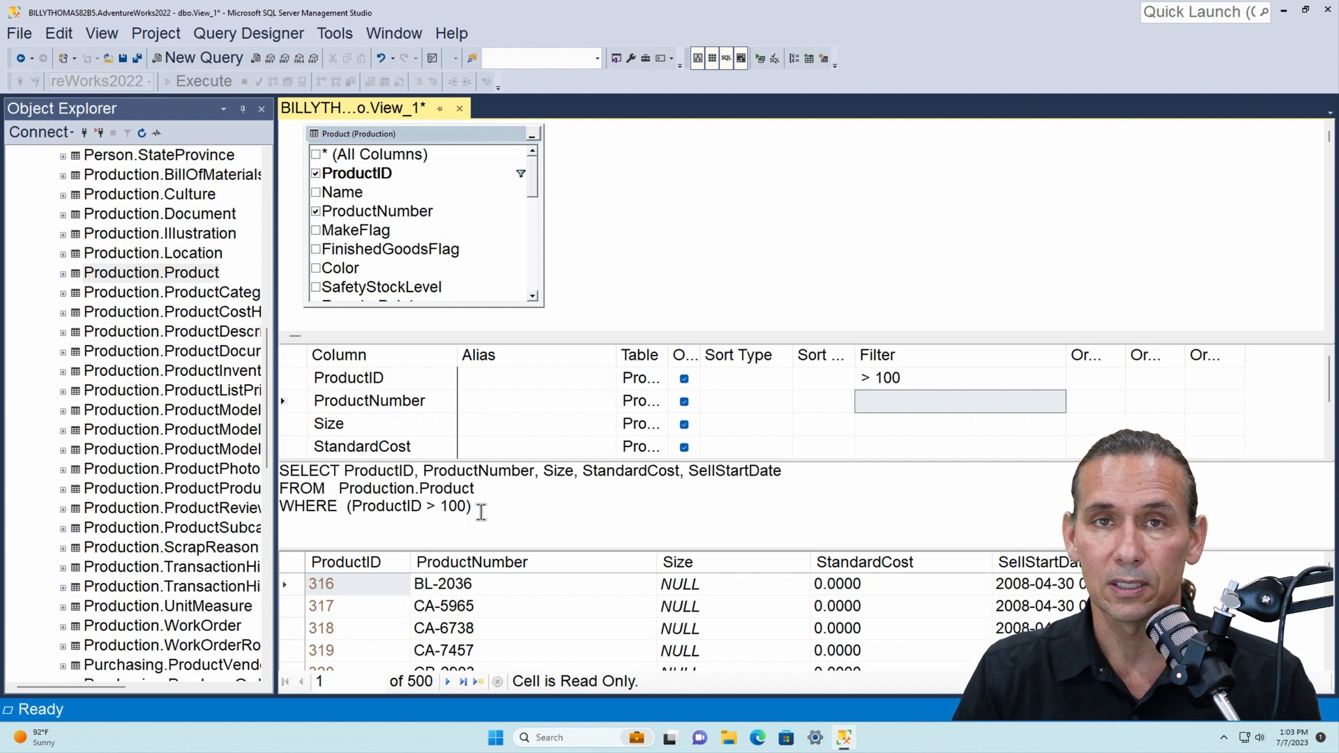
Step: Change the ProductID filter to >= 100, enlarge the results area and look through the existing result rows
{"action": "left_click", "coordinate": [868, 380]}
{"action": "type", "text": "="}
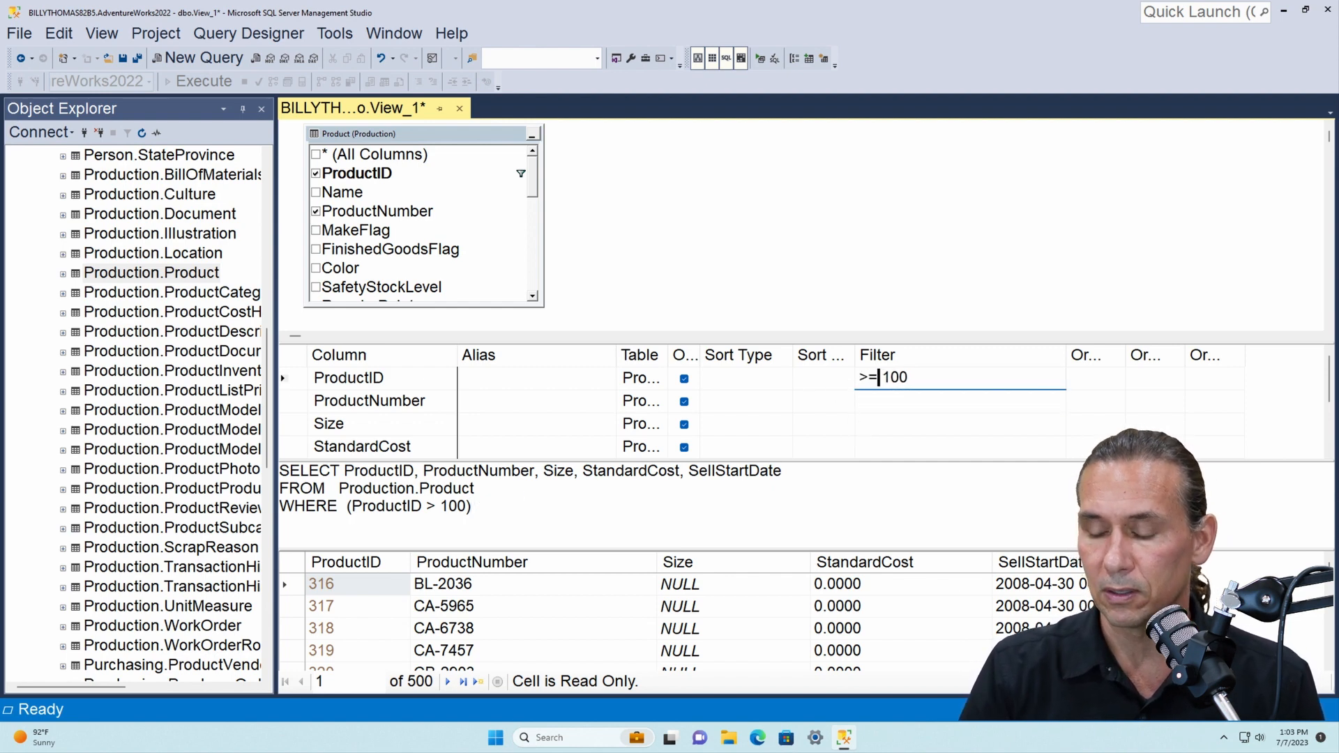
{"action": "key", "text": "Return"}
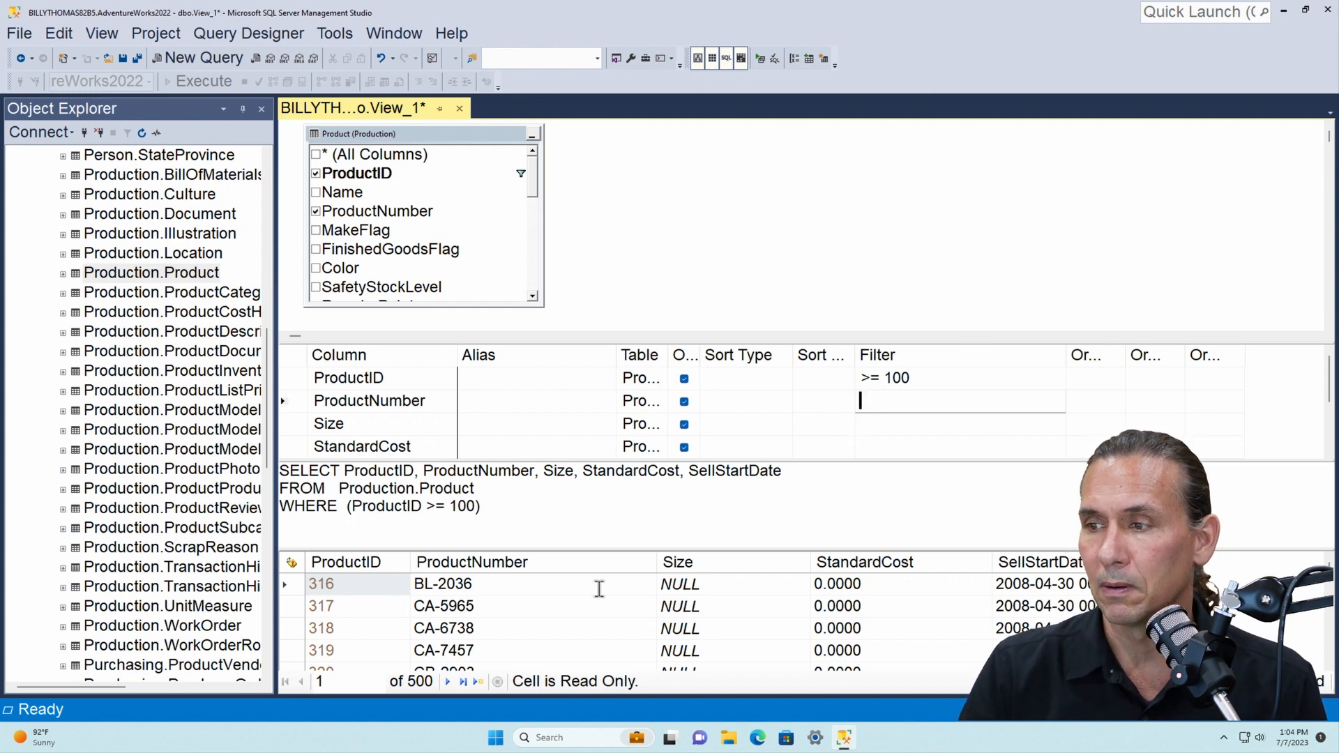
{"action": "left_click_drag", "start_coordinate": [613, 549], "coordinate": [616, 526]}
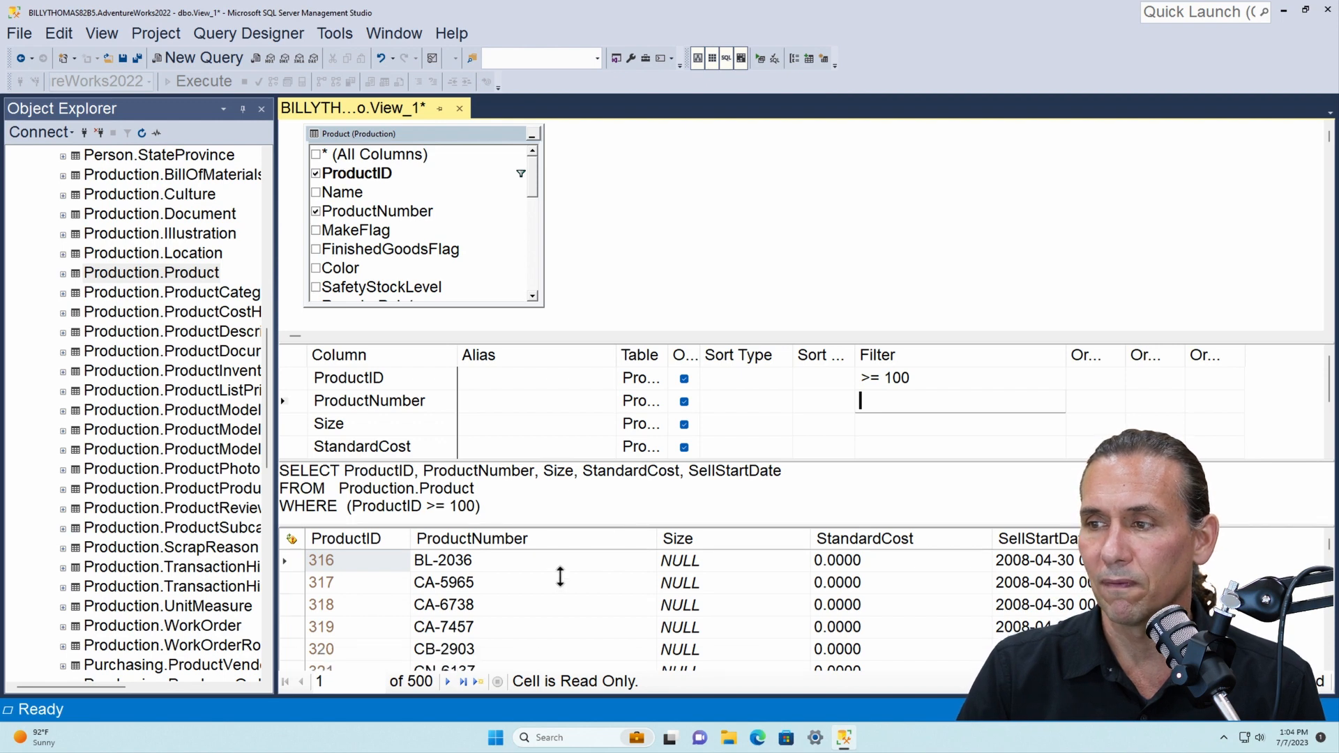
{"action": "scroll", "coordinate": [555, 586], "scroll_direction": "down", "scroll_amount": 15}
{"action": "scroll", "coordinate": [553, 587], "scroll_direction": "down", "scroll_amount": 20}
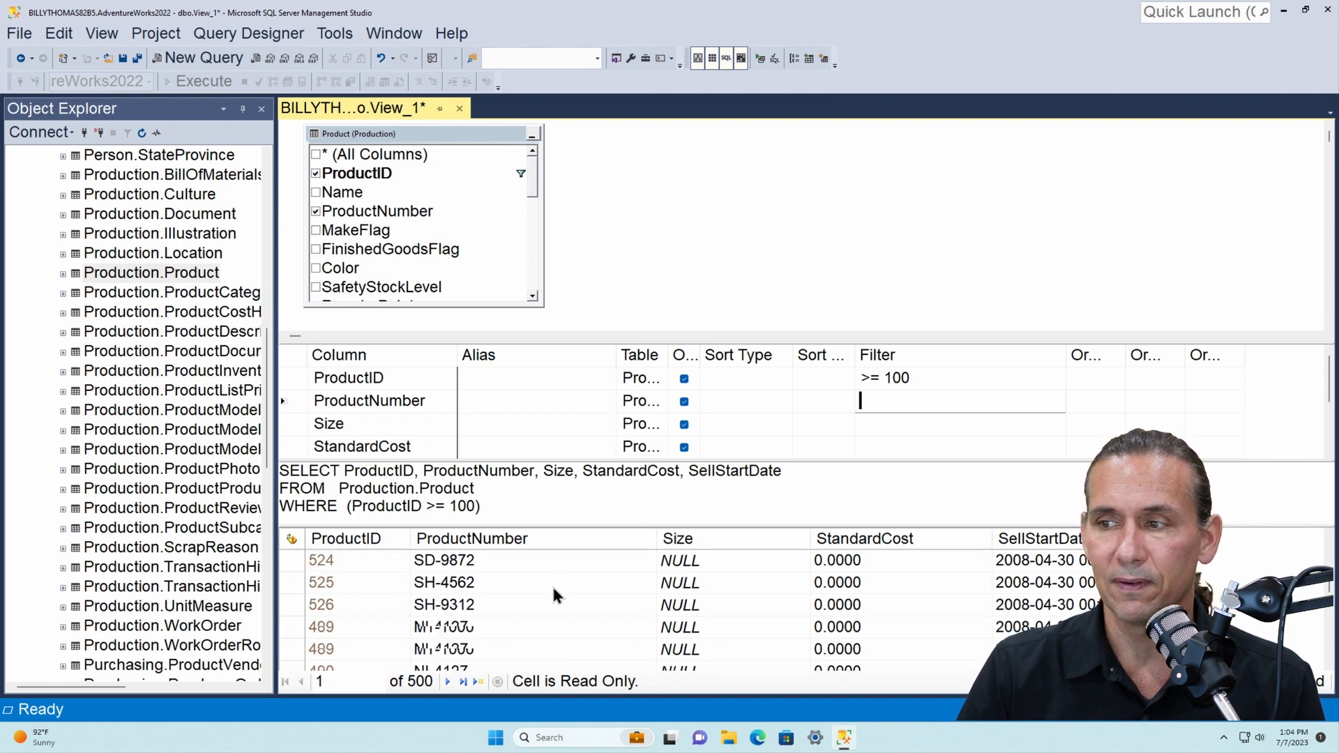
{"action": "scroll", "coordinate": [553, 591], "scroll_direction": "down", "scroll_amount": 20}
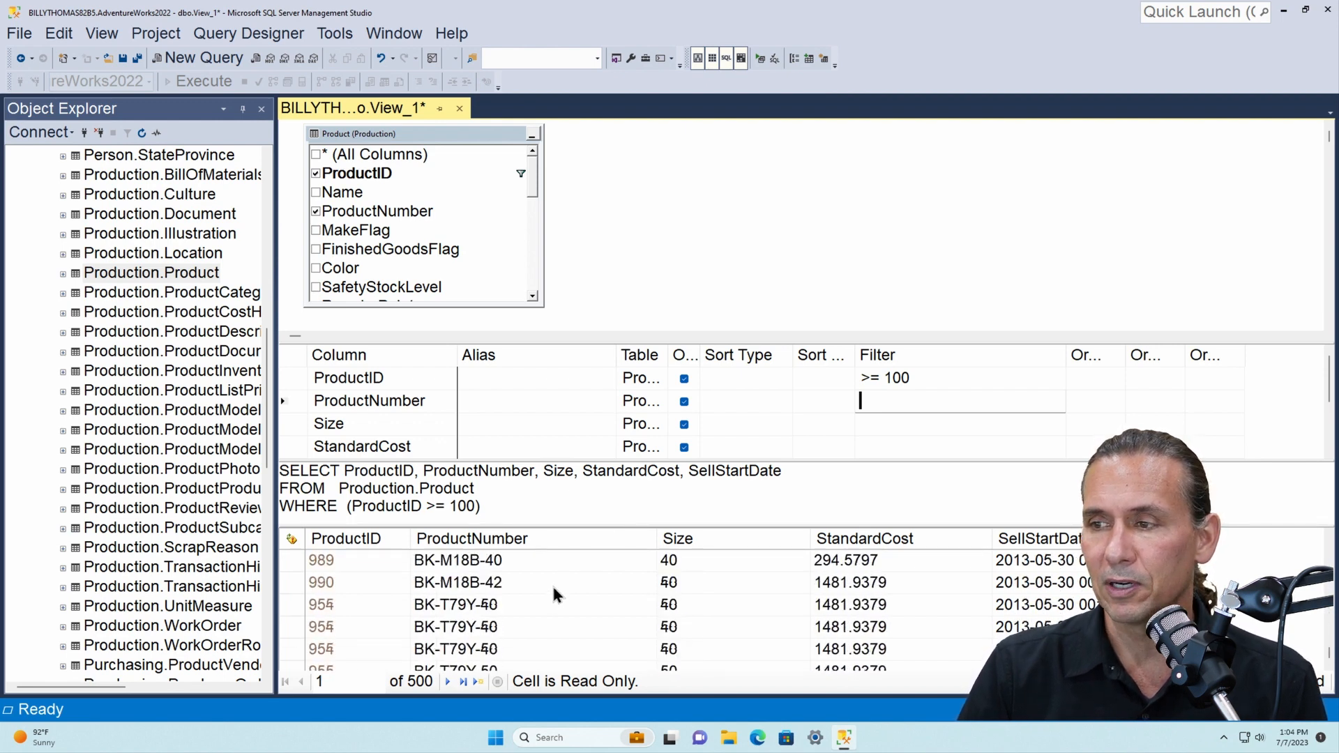
{"action": "scroll", "coordinate": [553, 593], "scroll_direction": "up", "scroll_amount": 20}
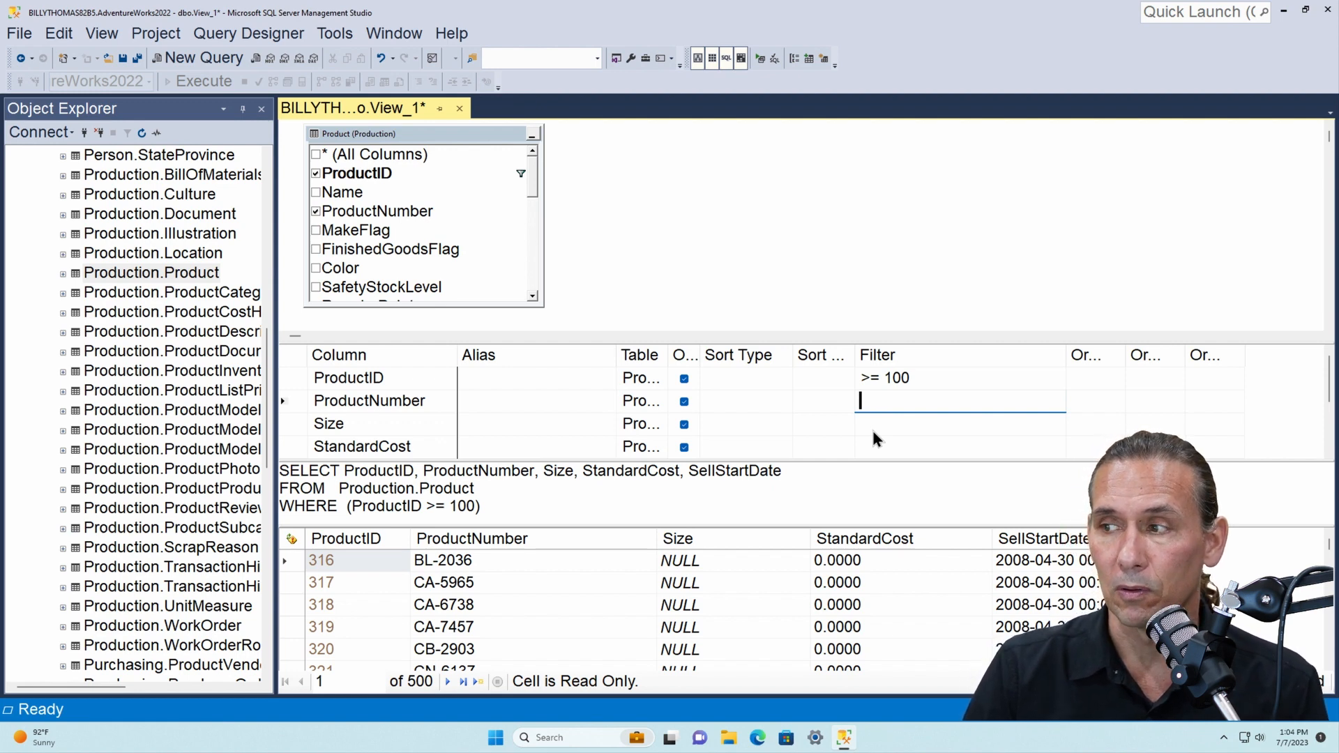
Step: Check the ProductNumber values in the results and filter the ProductNumber column with like '%8'
{"action": "scroll", "coordinate": [523, 592], "scroll_direction": "down", "scroll_amount": 10}
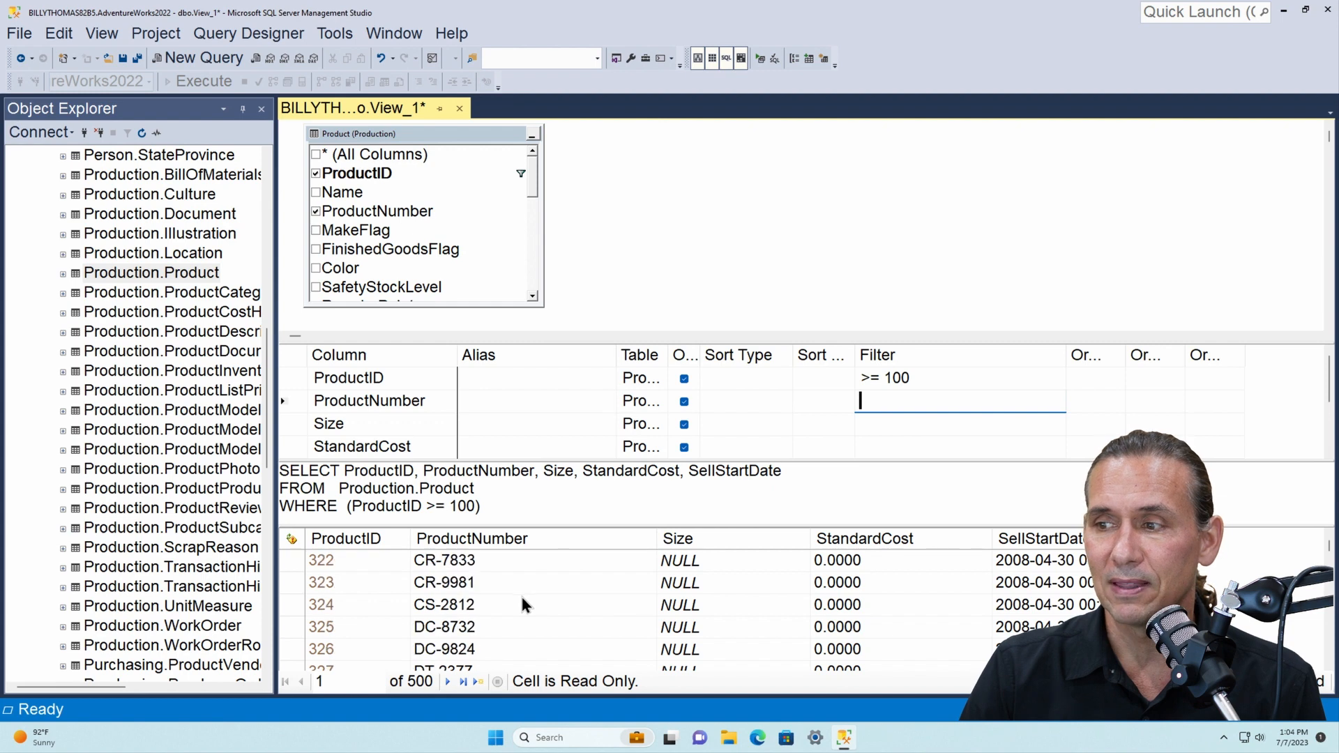
{"action": "scroll", "coordinate": [506, 630], "scroll_direction": "down", "scroll_amount": 3}
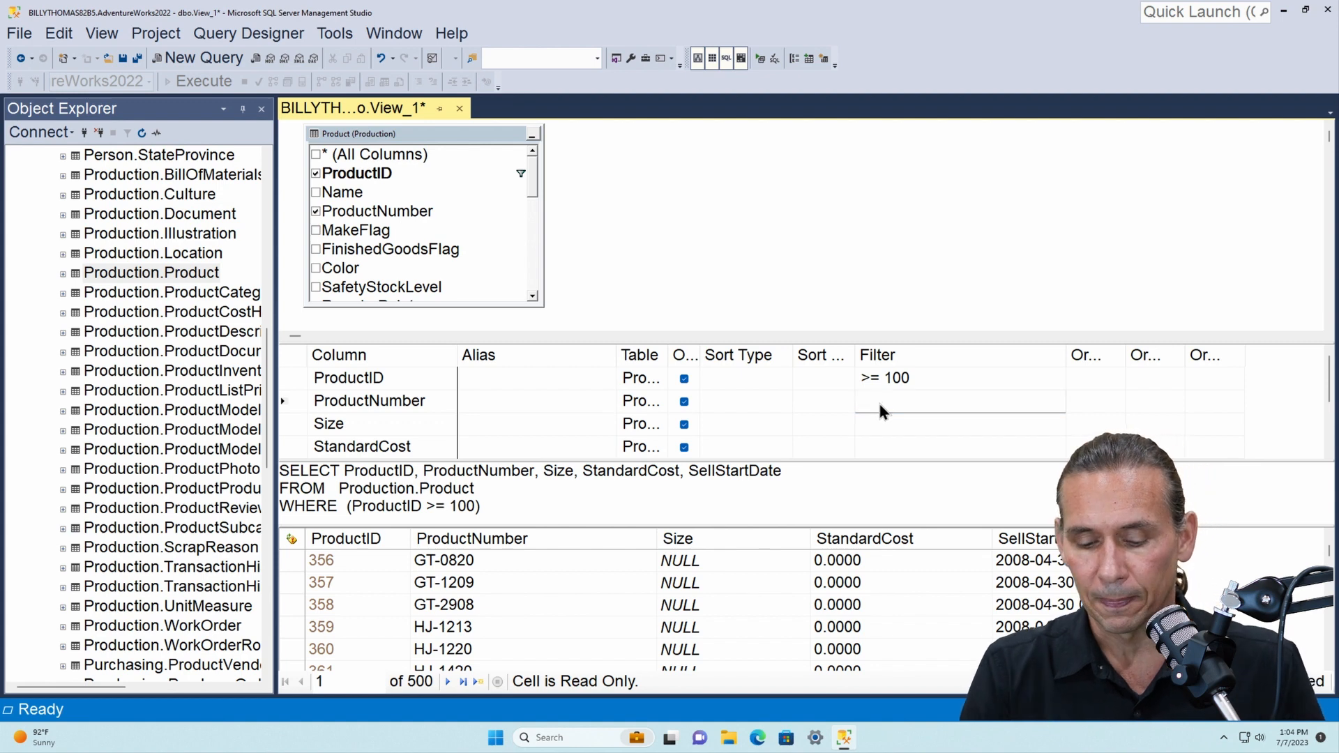
{"action": "type", "text": "like"}
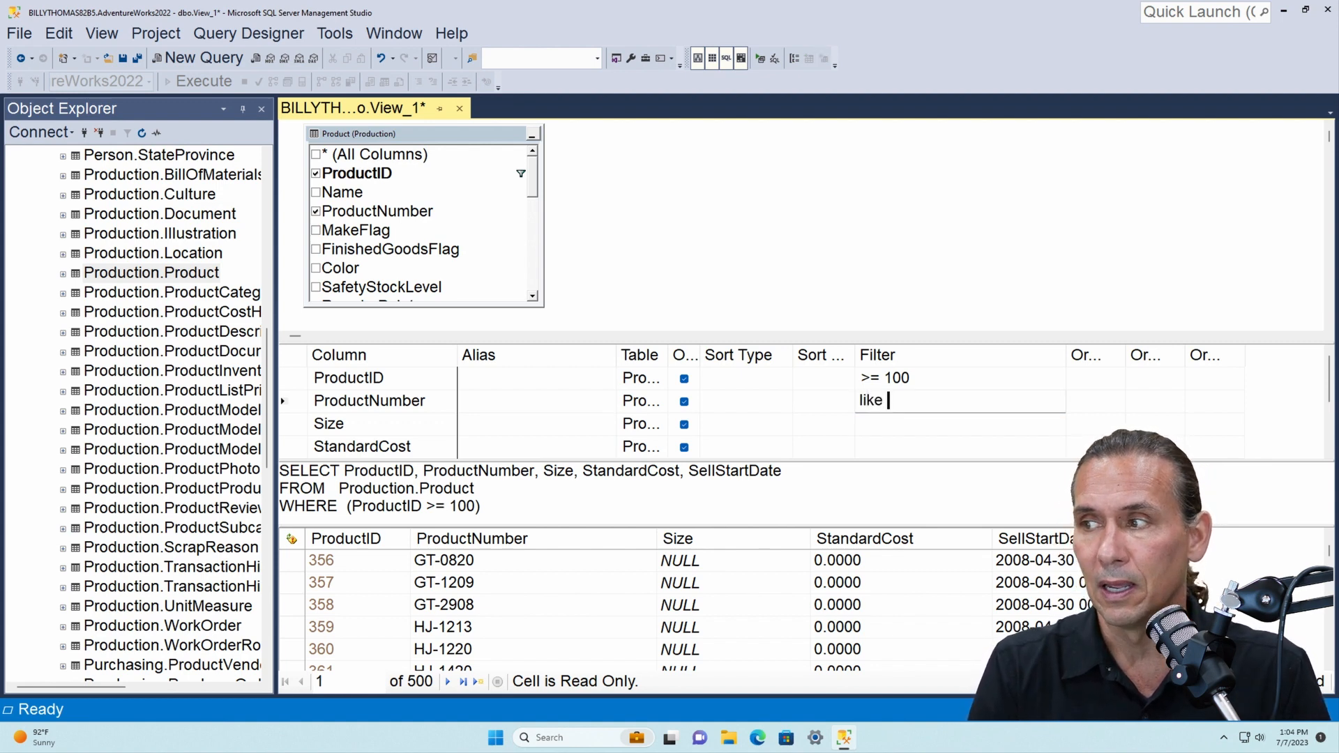
{"action": "type", "text": " '"}
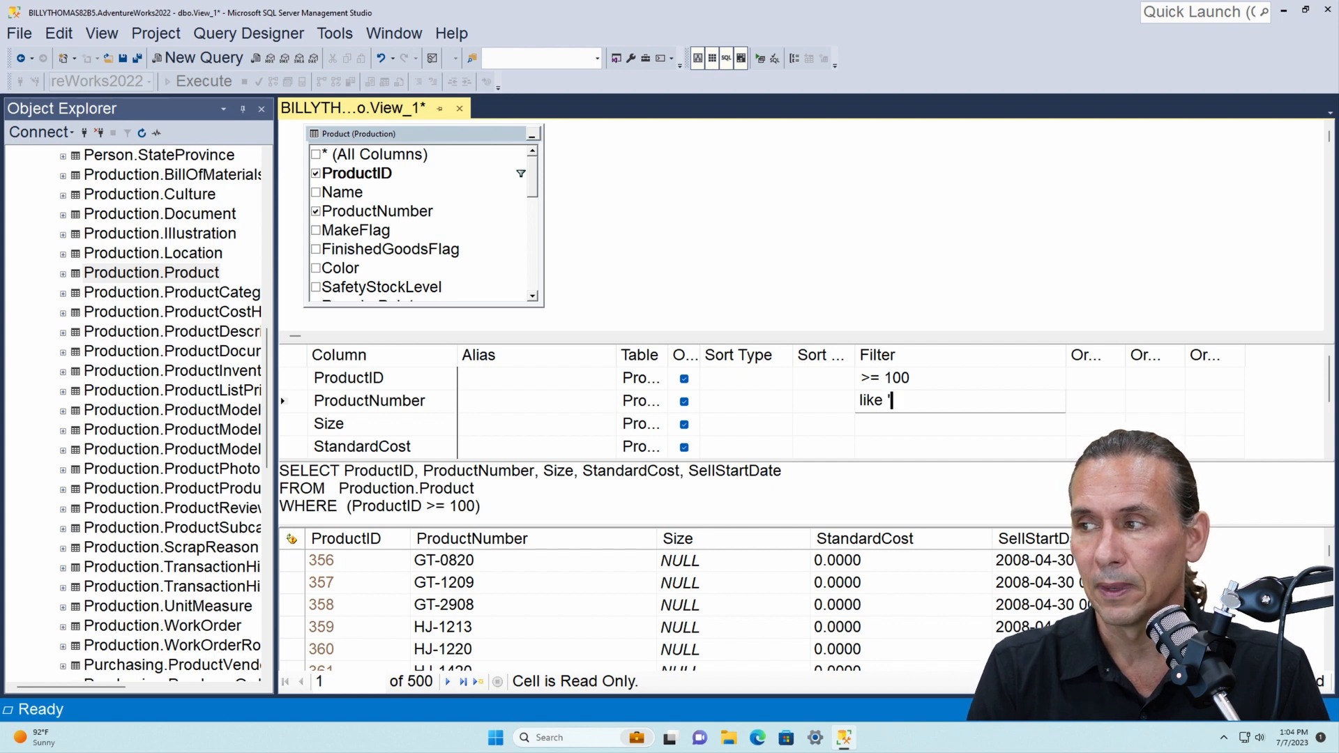
{"action": "type", "text": "%"}
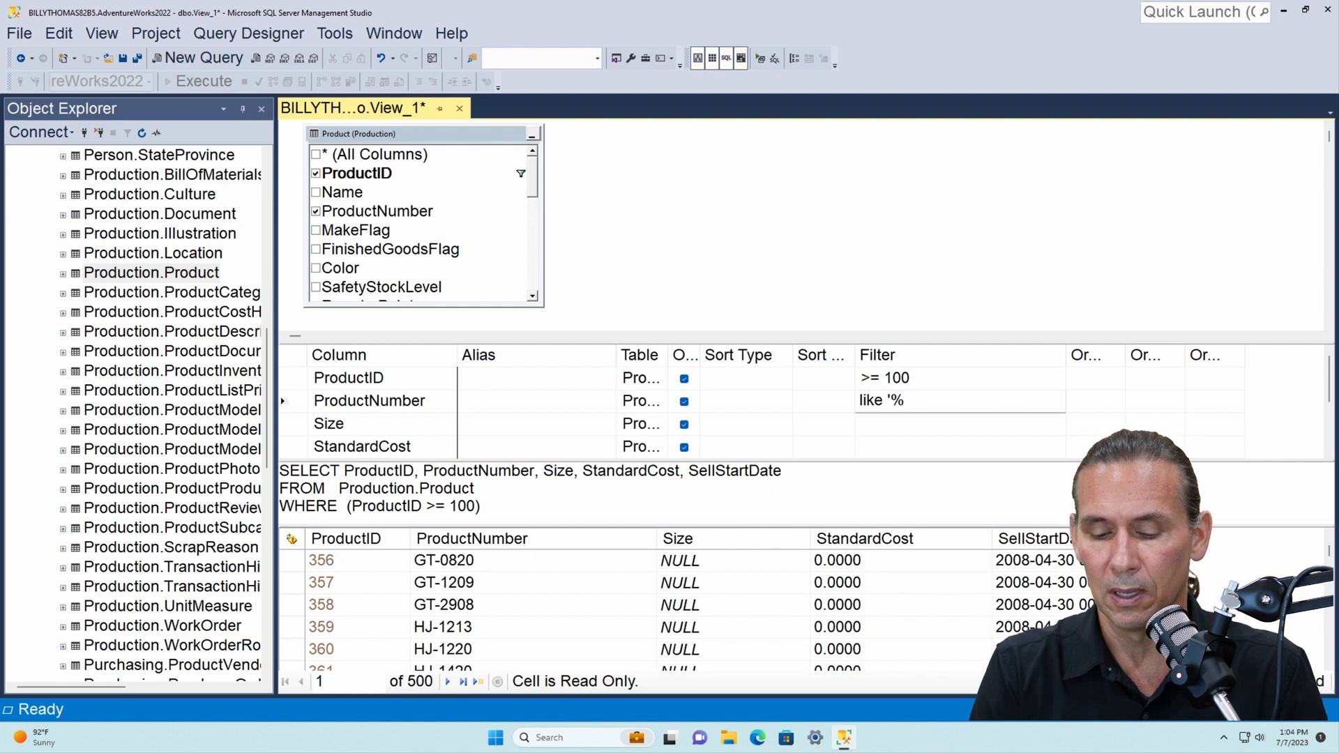
{"action": "type", "text": "8"}
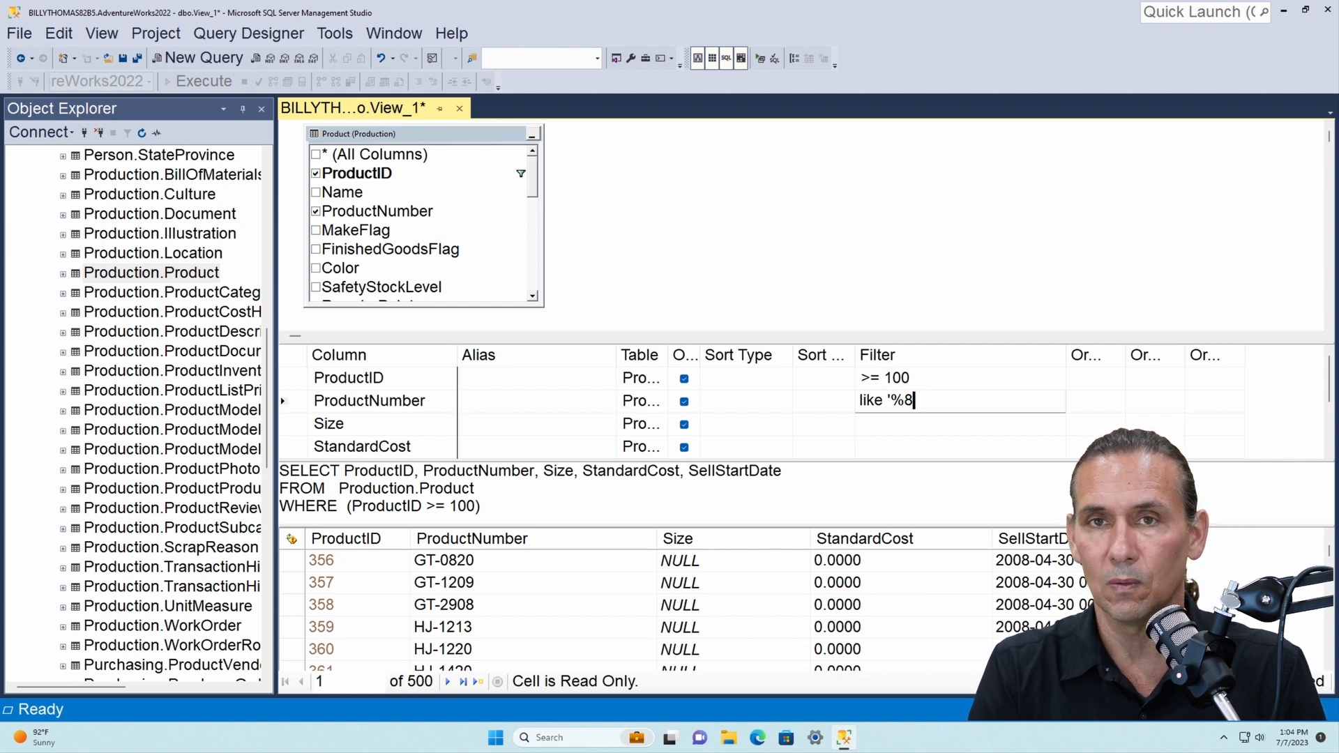
{"action": "type", "text": "'"}
{"action": "key", "text": "Return"}
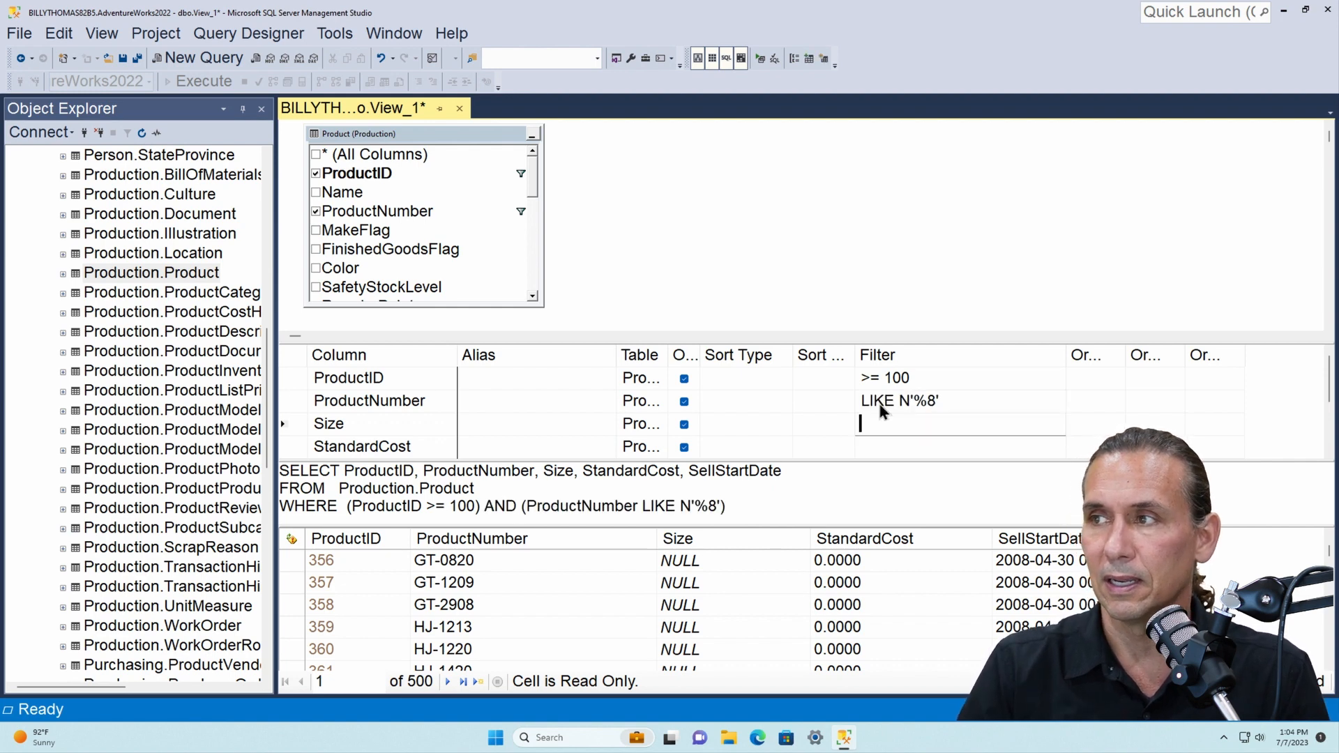
Step: Execute the view's query with both filters and check the endings of the ProductNumber values throughout the rows
{"action": "left_click", "coordinate": [759, 57]}
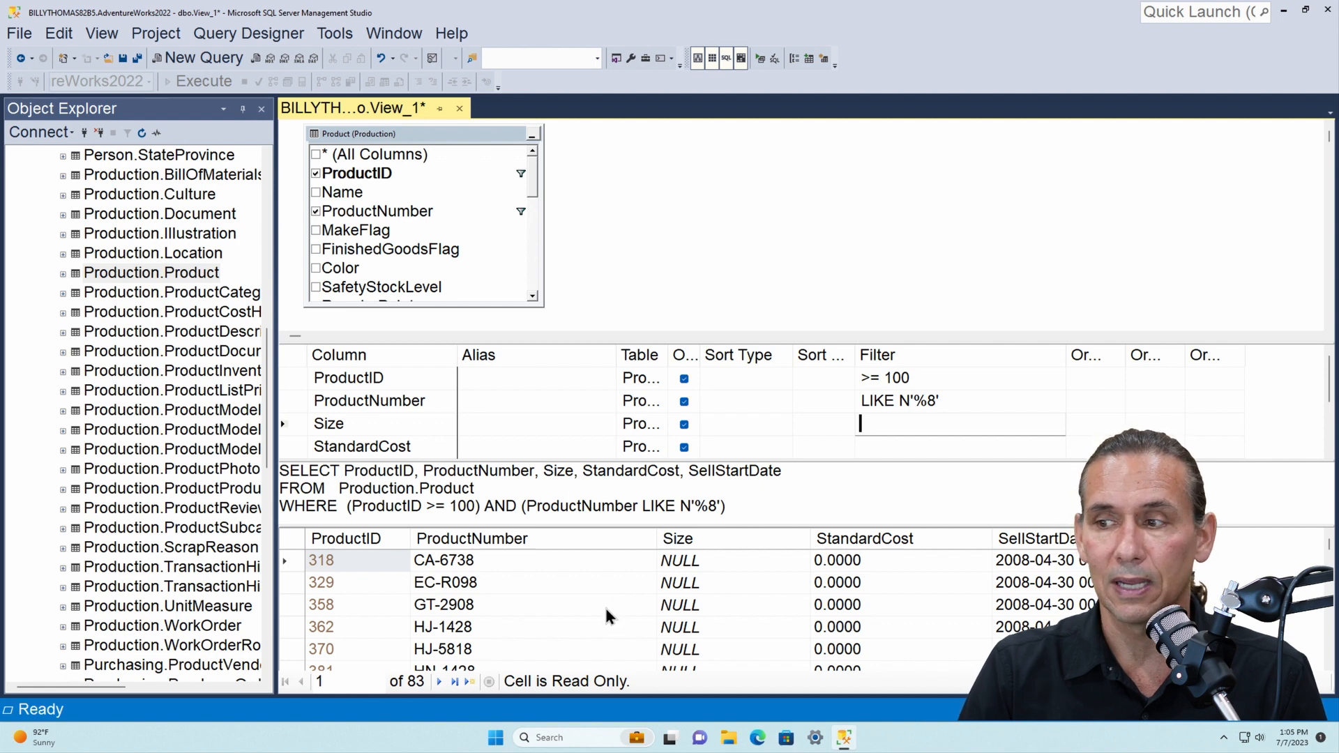
{"action": "left_click", "coordinate": [489, 558]}
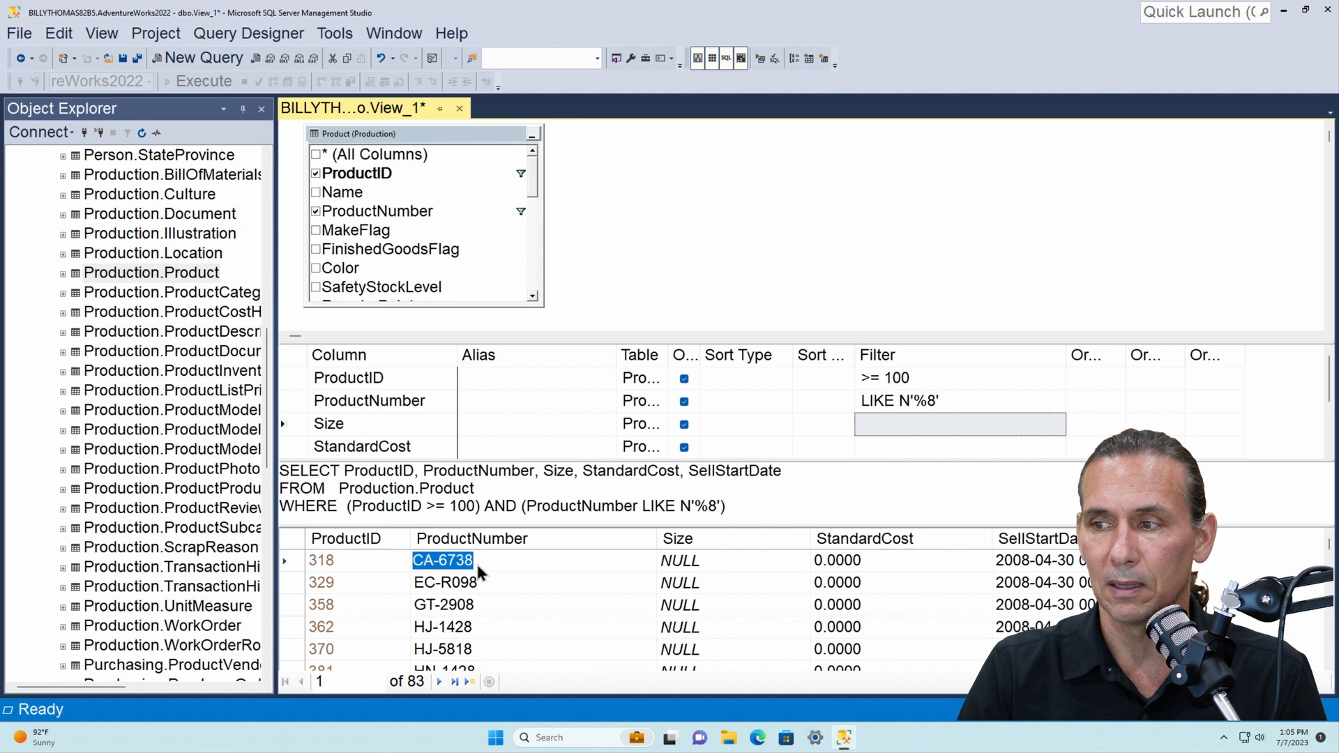
{"action": "scroll", "coordinate": [488, 595], "scroll_direction": "down", "scroll_amount": 10}
{"action": "scroll", "coordinate": [505, 629], "scroll_direction": "down", "scroll_amount": 5}
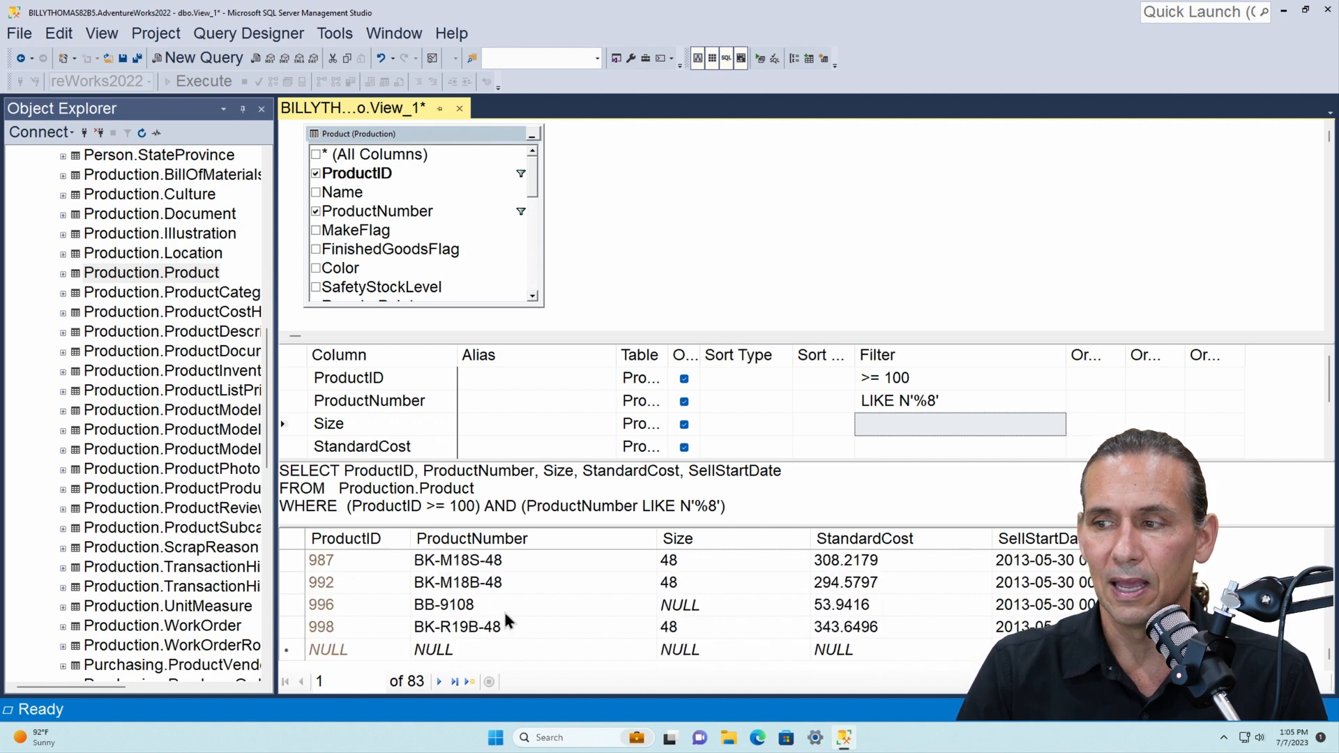
{"action": "scroll", "coordinate": [504, 608], "scroll_direction": "up", "scroll_amount": 15}
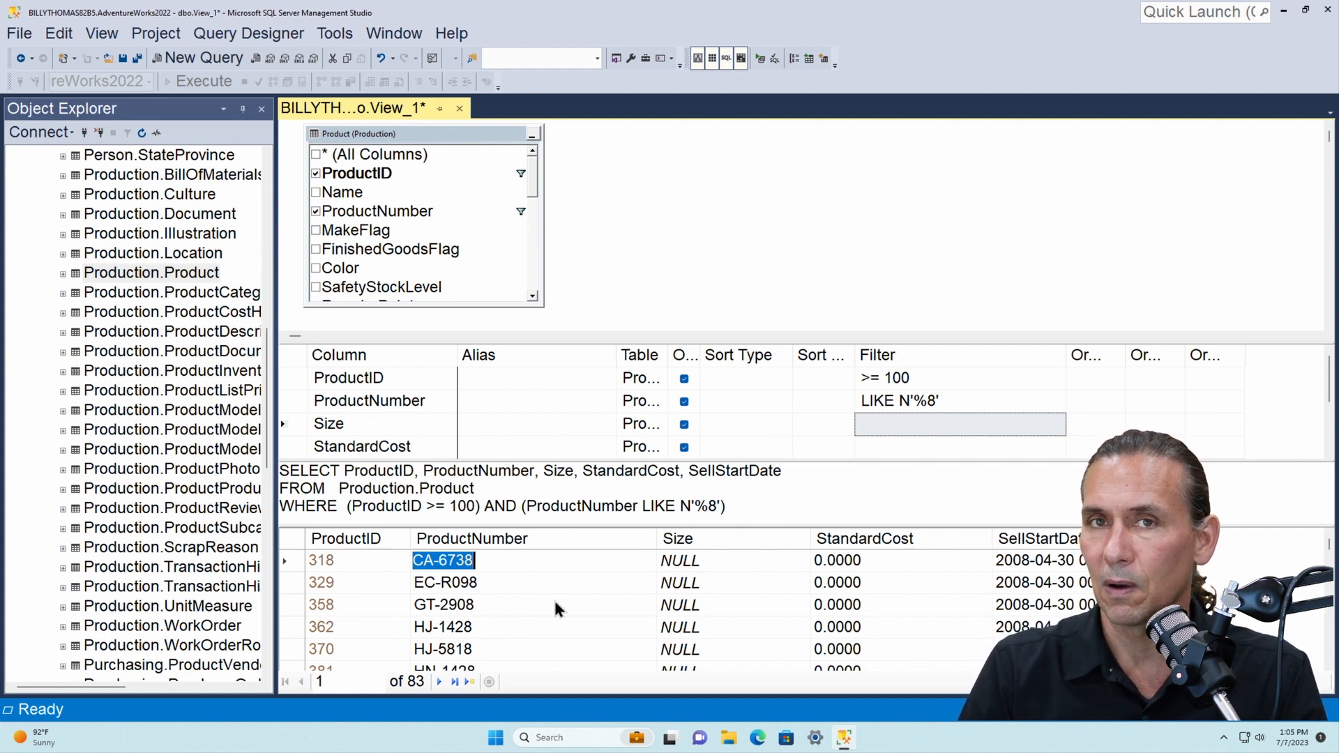
Step: Check the Size values in the results and filter the Size column with is not null
{"action": "left_click", "coordinate": [718, 602]}
{"action": "scroll", "coordinate": [718, 615], "scroll_direction": "down", "scroll_amount": 5}
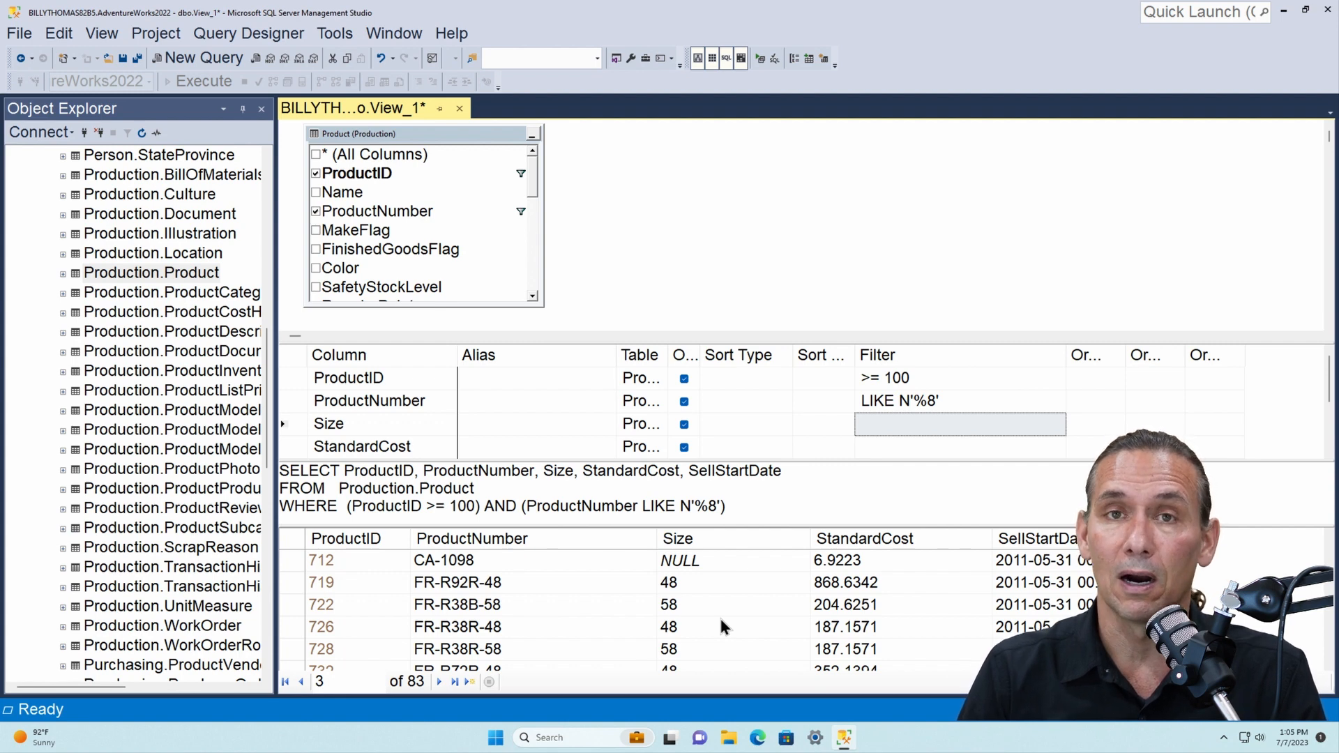
{"action": "scroll", "coordinate": [722, 617], "scroll_direction": "down", "scroll_amount": 20}
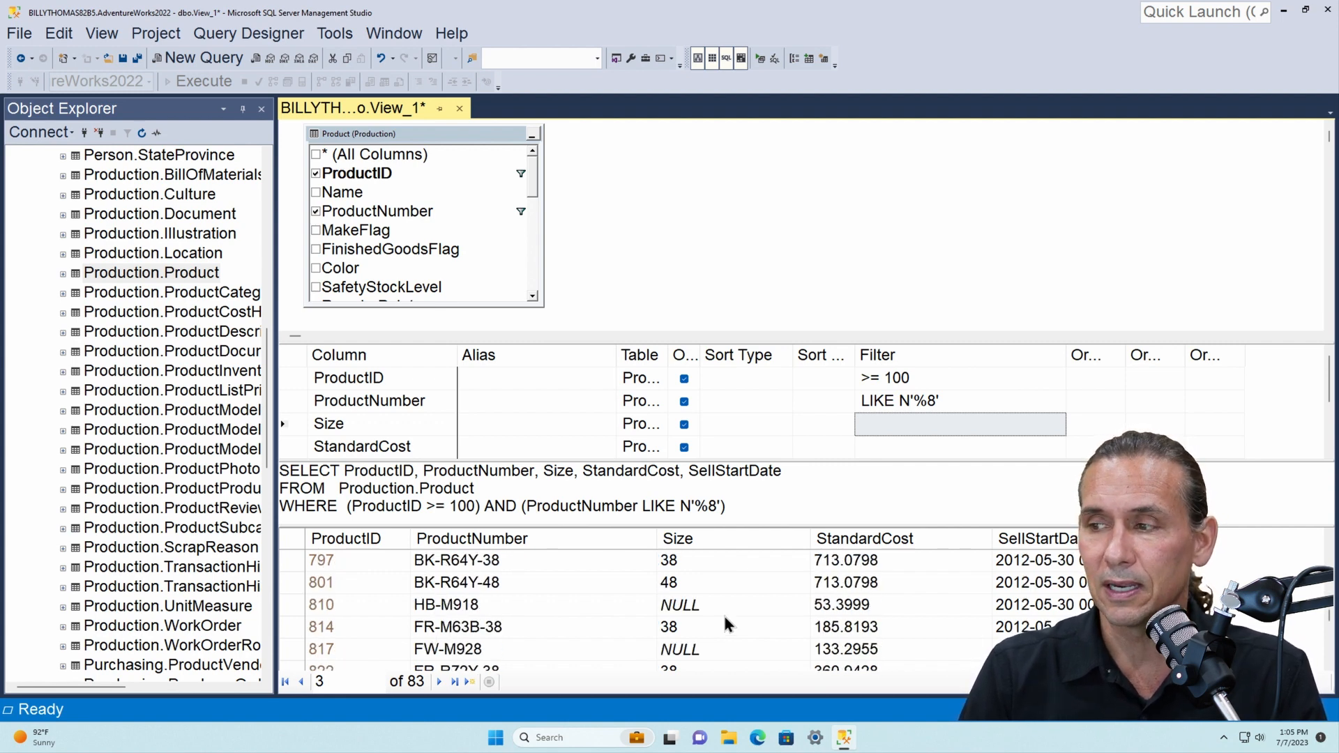
{"action": "scroll", "coordinate": [724, 612], "scroll_direction": "up", "scroll_amount": 20}
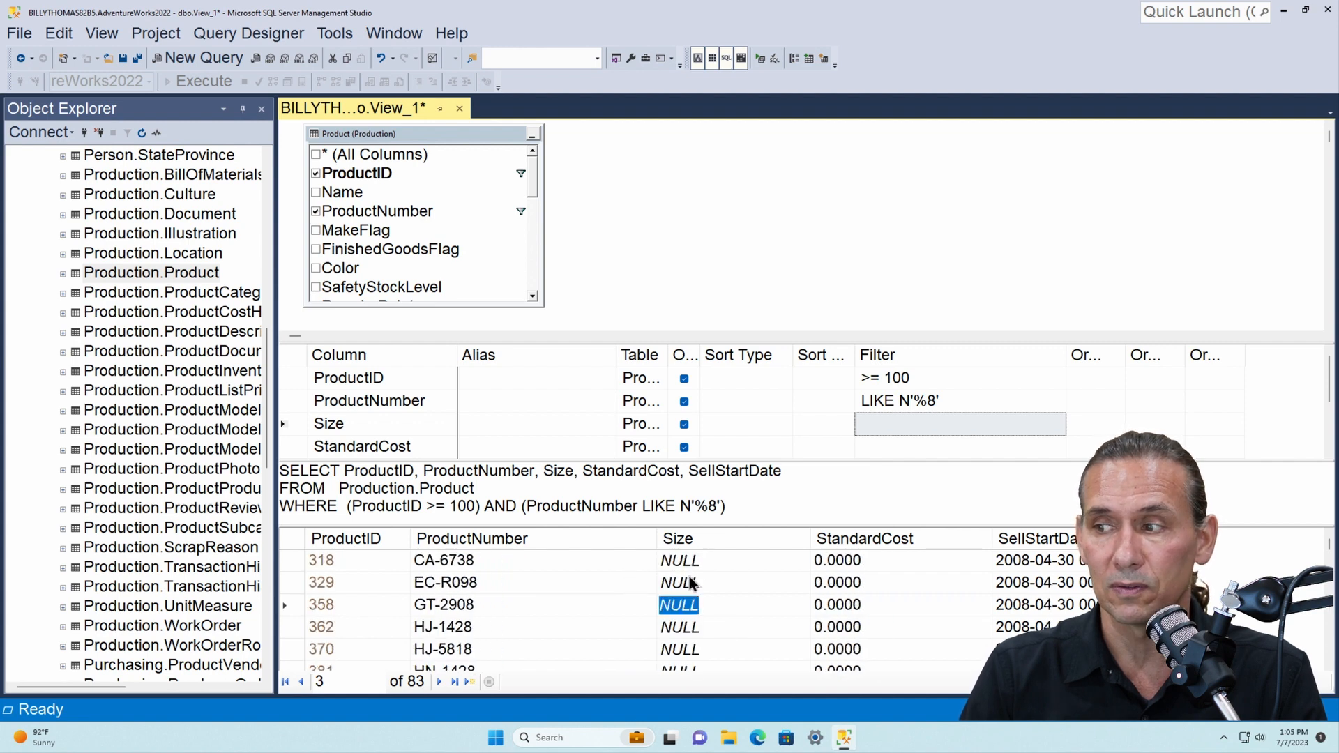
{"action": "scroll", "coordinate": [725, 418], "scroll_direction": "down", "scroll_amount": 2}
{"action": "scroll", "coordinate": [727, 421], "scroll_direction": "up", "scroll_amount": 2}
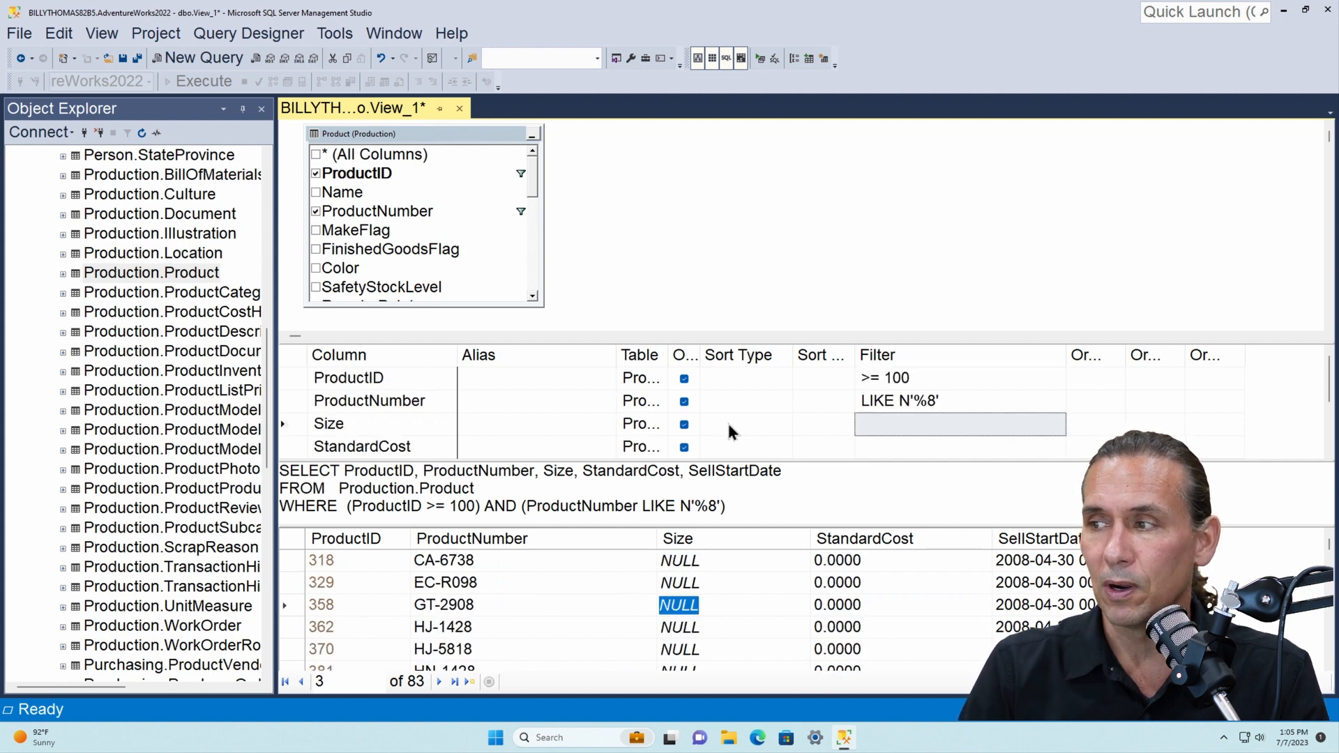
{"action": "left_click", "coordinate": [883, 423]}
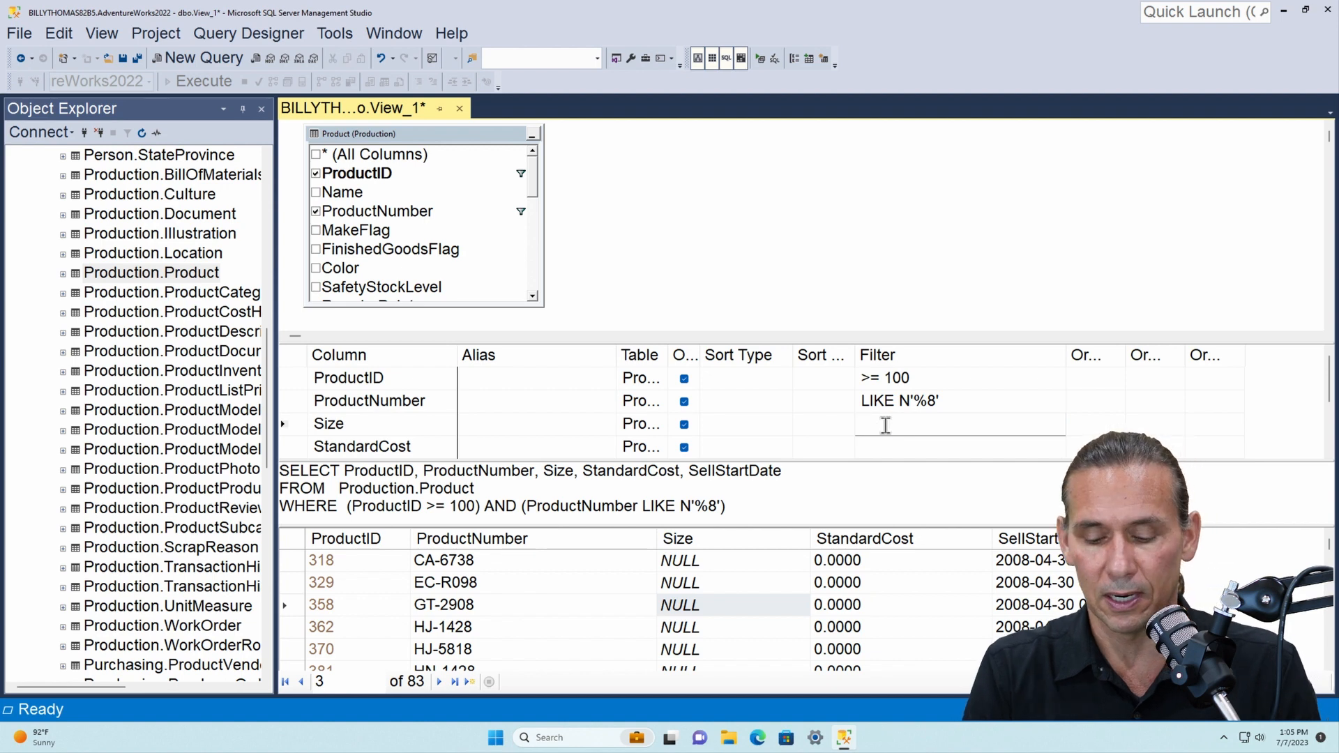
{"action": "type", "text": "is not null"}
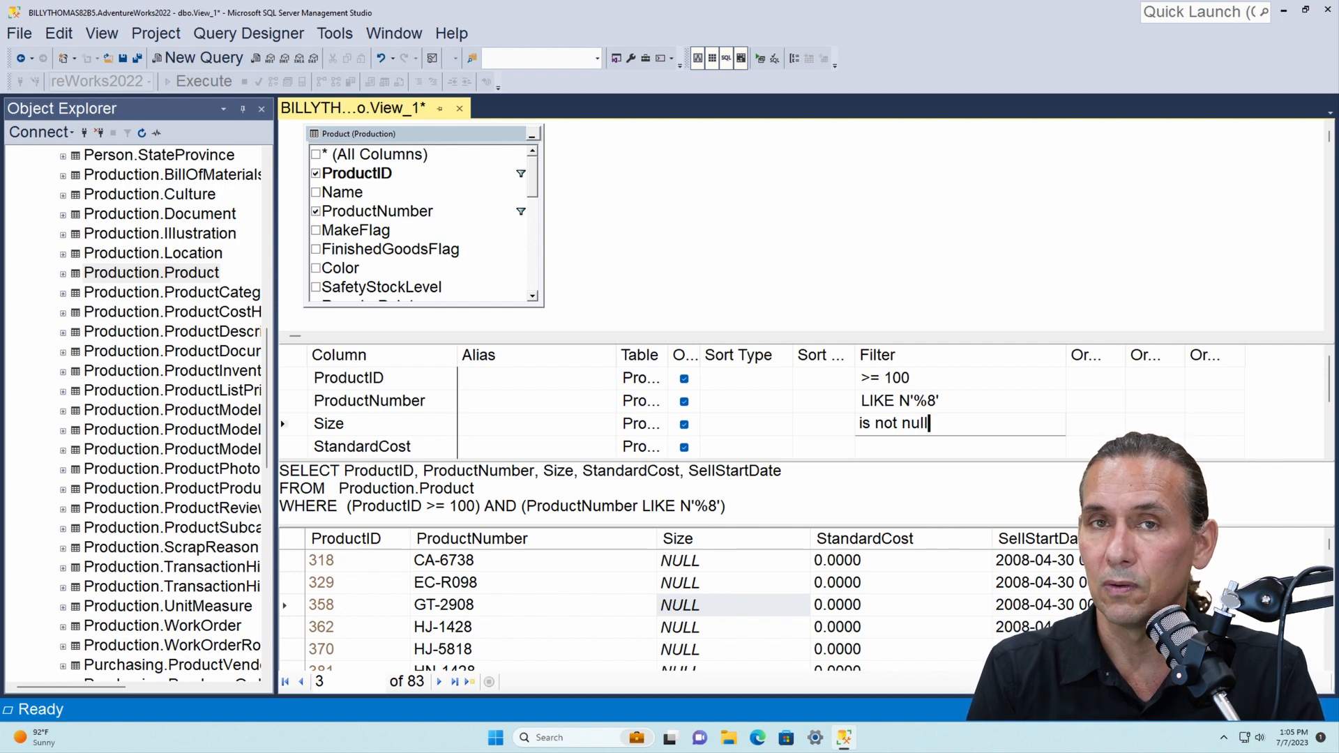
{"action": "key", "text": "Return"}
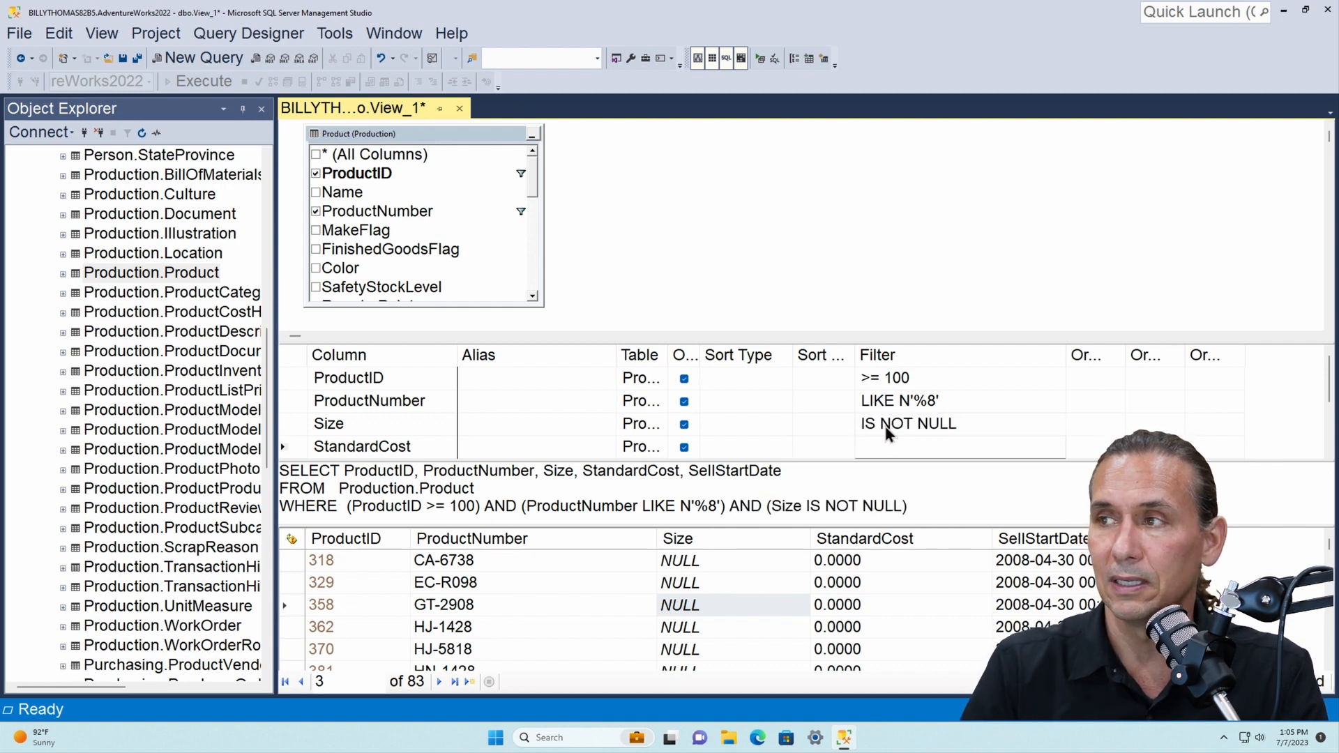
Step: Execute the view's query with the added Size filter and check the Size values throughout the rows
{"action": "left_click", "coordinate": [761, 59]}
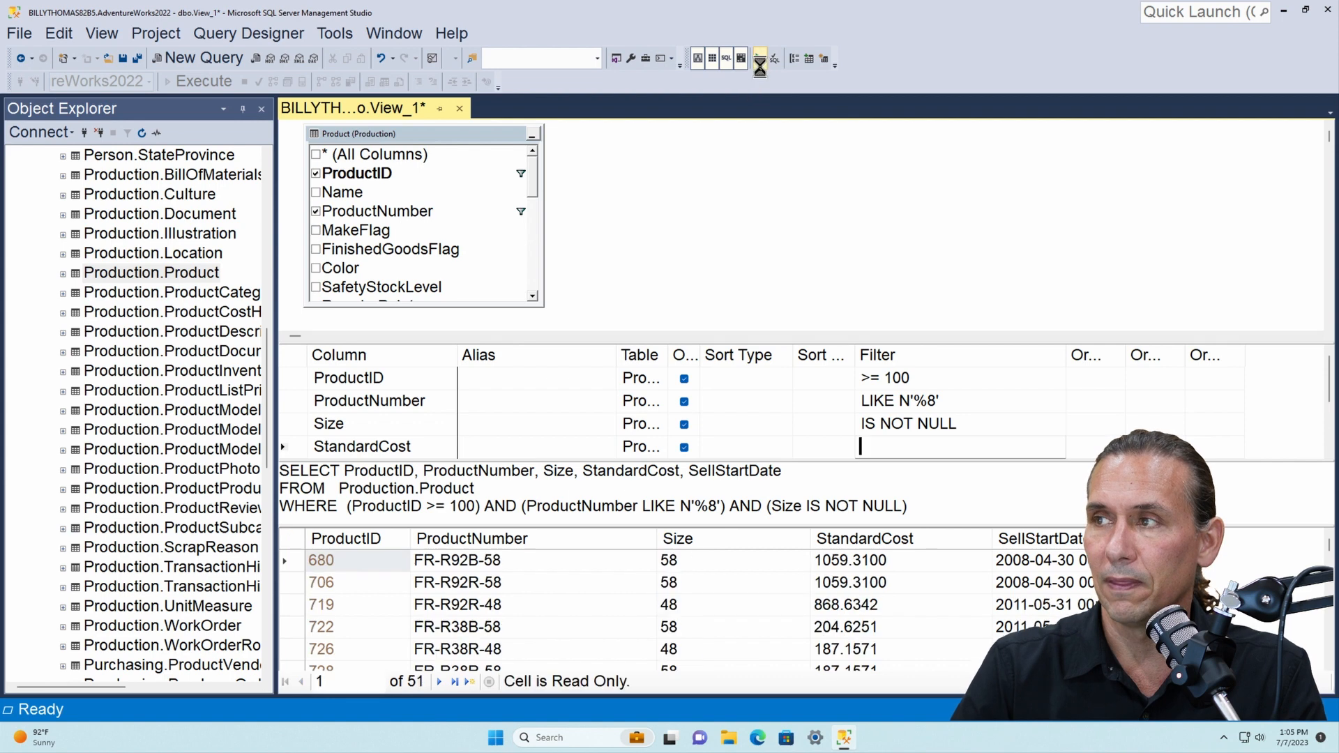
{"action": "scroll", "coordinate": [715, 618], "scroll_direction": "down", "scroll_amount": 6}
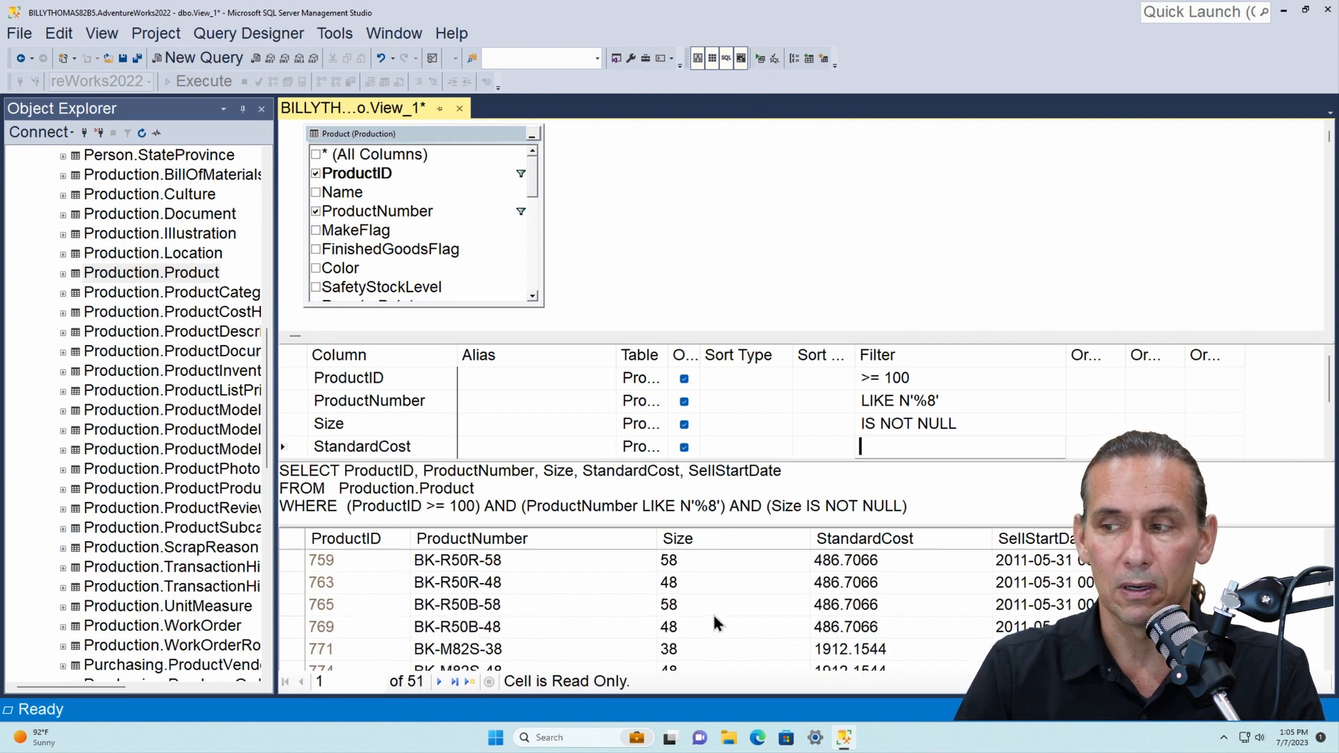
{"action": "scroll", "coordinate": [711, 612], "scroll_direction": "down", "scroll_amount": 2}
{"action": "scroll", "coordinate": [711, 612], "scroll_direction": "up", "scroll_amount": 8}
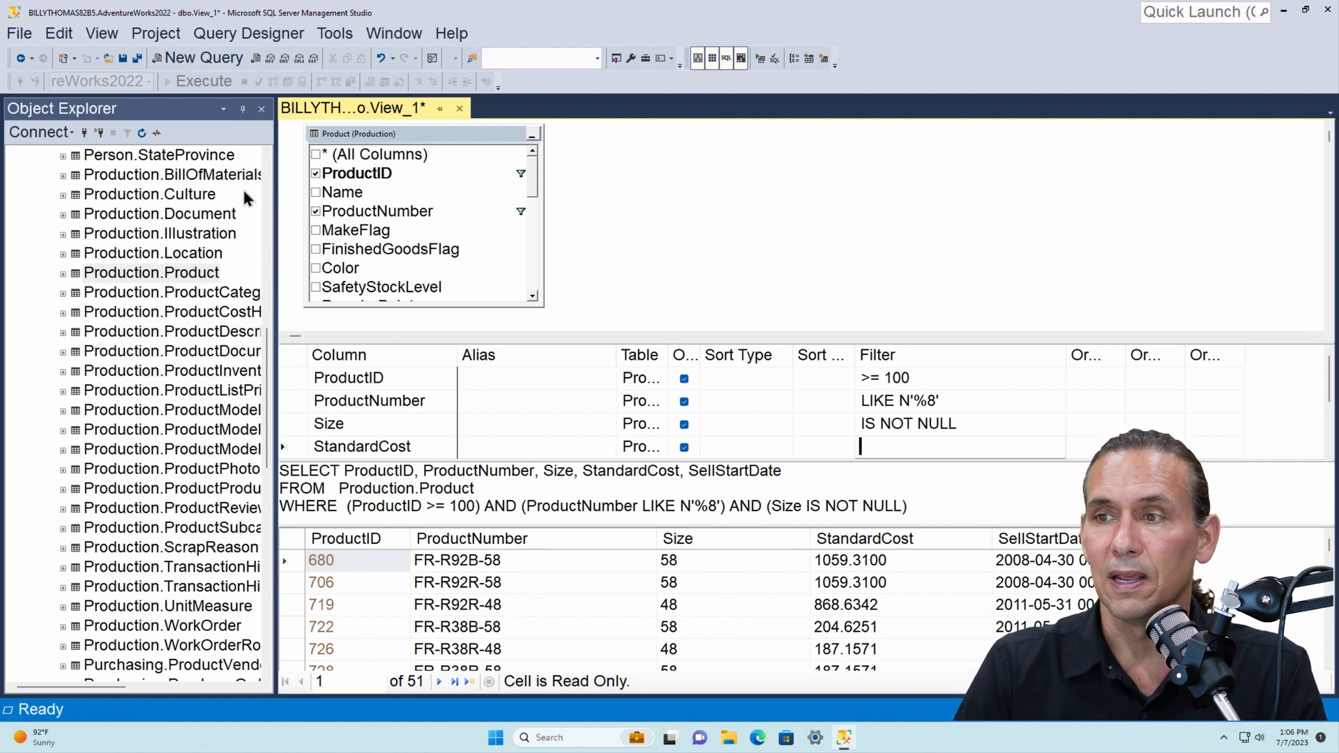
Step: Open the design of the Production.Product table, review its columns' data types and null settings, and close it again
{"action": "right_click", "coordinate": [200, 272]}
{"action": "left_click", "coordinate": [230, 292]}
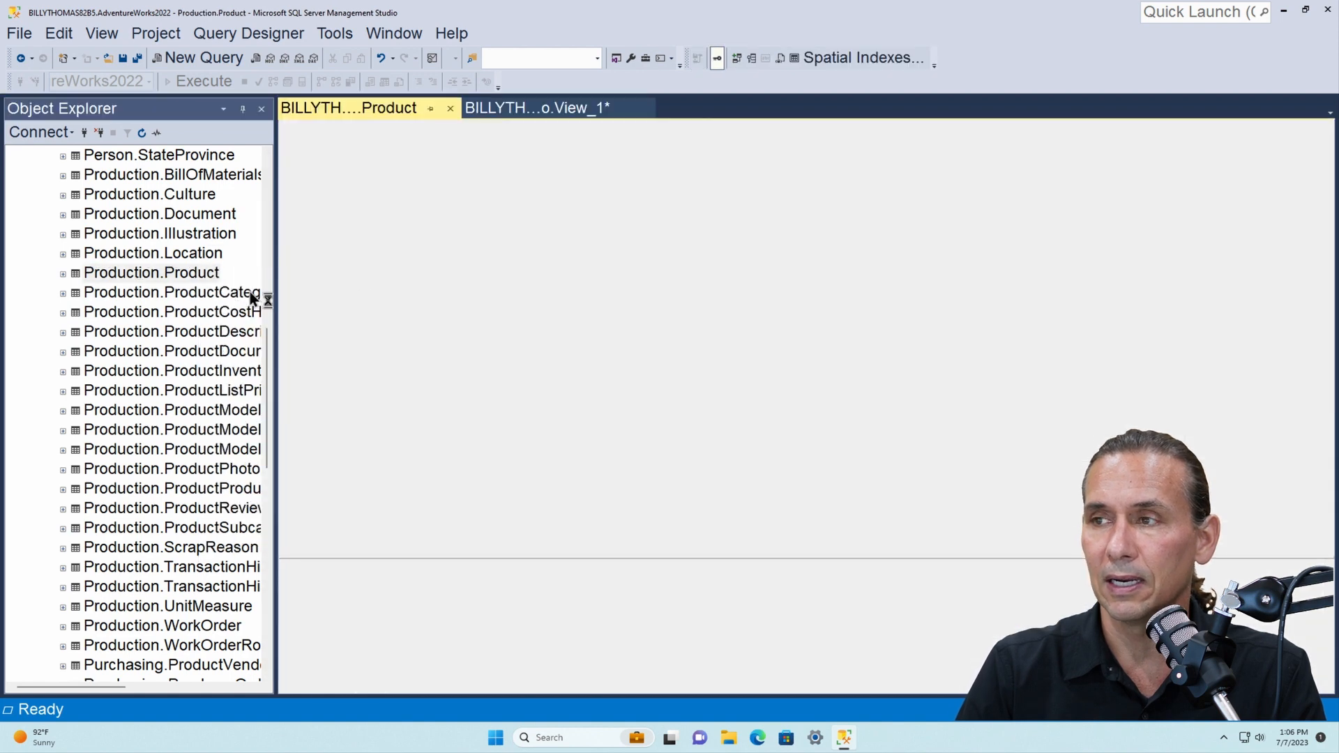
{"action": "scroll", "coordinate": [399, 335], "scroll_direction": "down", "scroll_amount": 4}
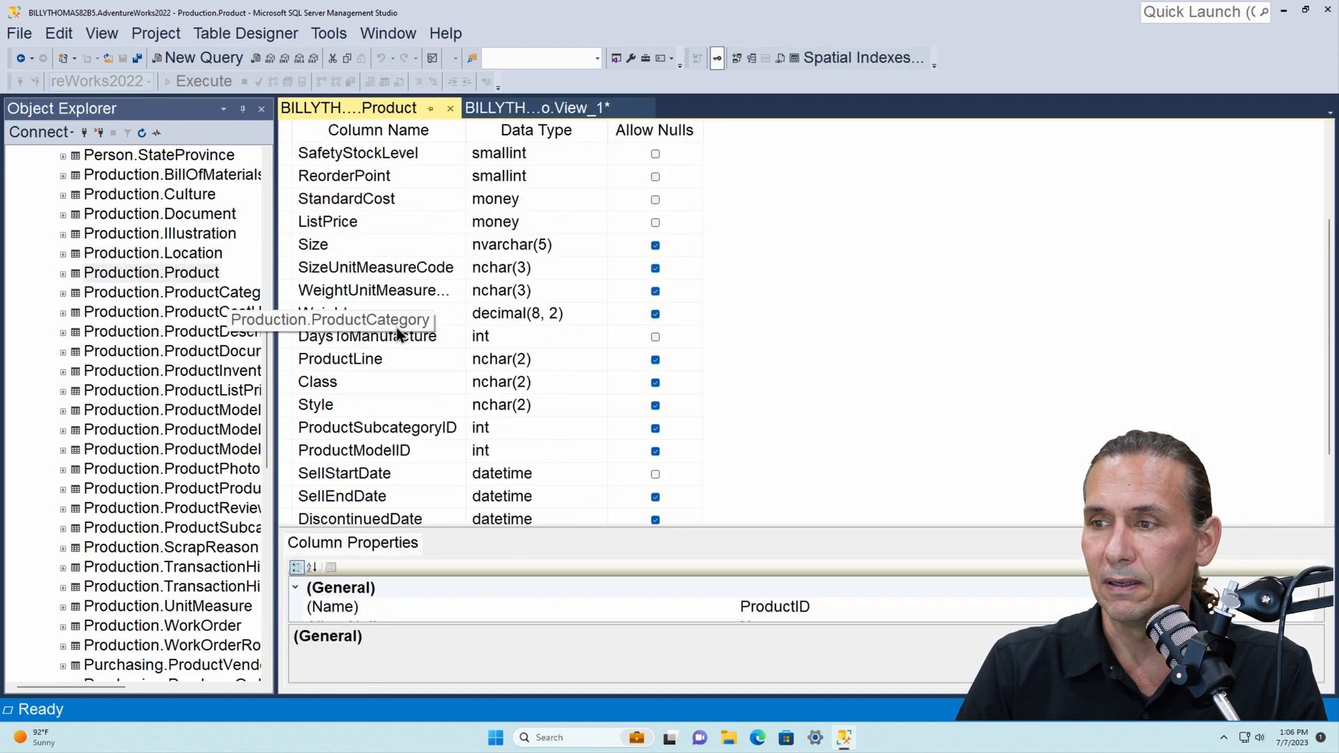
{"action": "scroll", "coordinate": [397, 327], "scroll_direction": "up", "scroll_amount": 2}
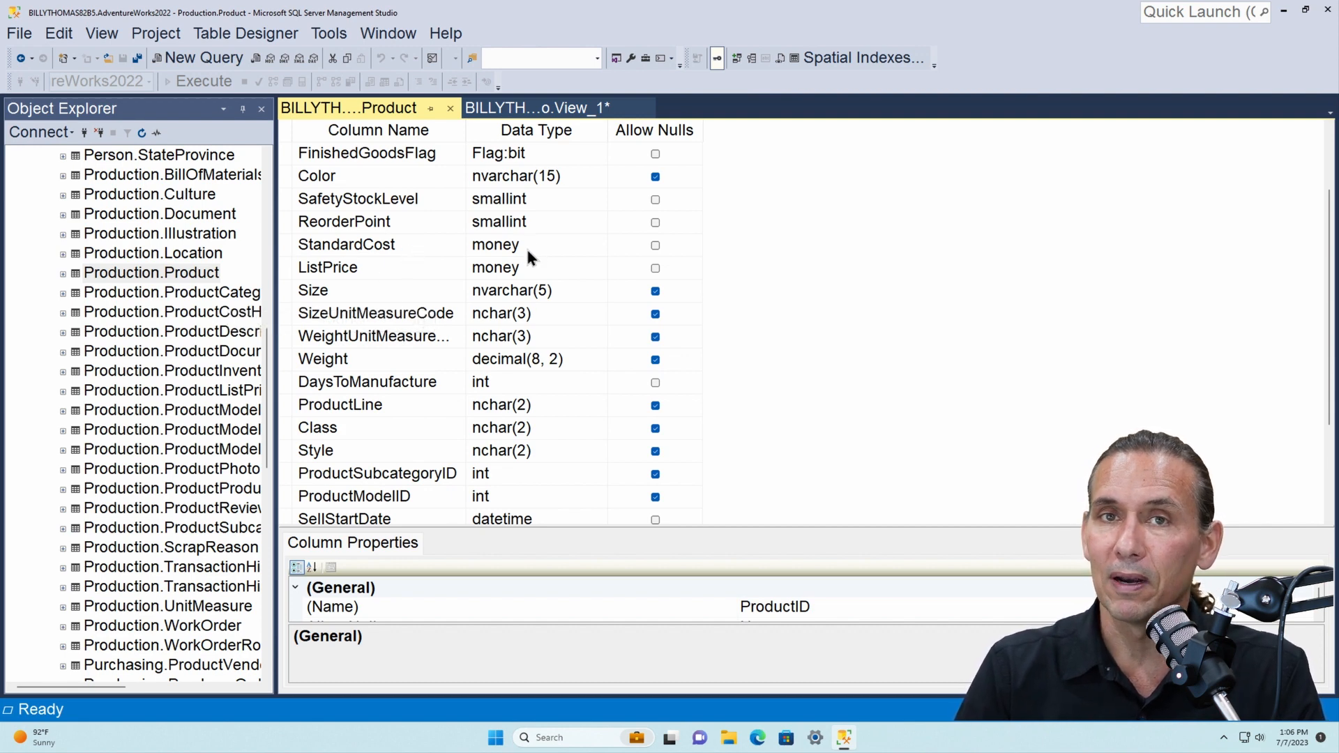
{"action": "left_click", "coordinate": [450, 109]}
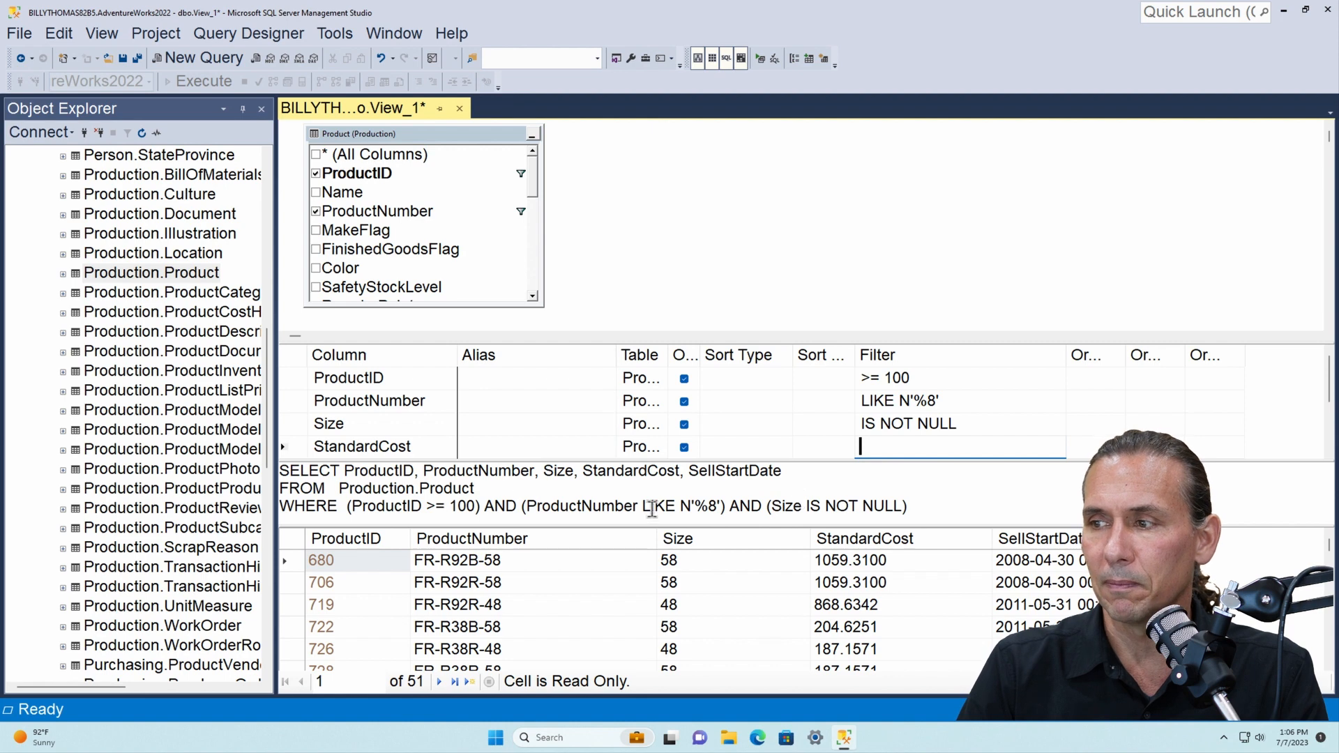
Step: Highlight the whole WHERE clause in the view's SELECT statement and read how its three conditions are combined
{"action": "left_click", "coordinate": [555, 506]}
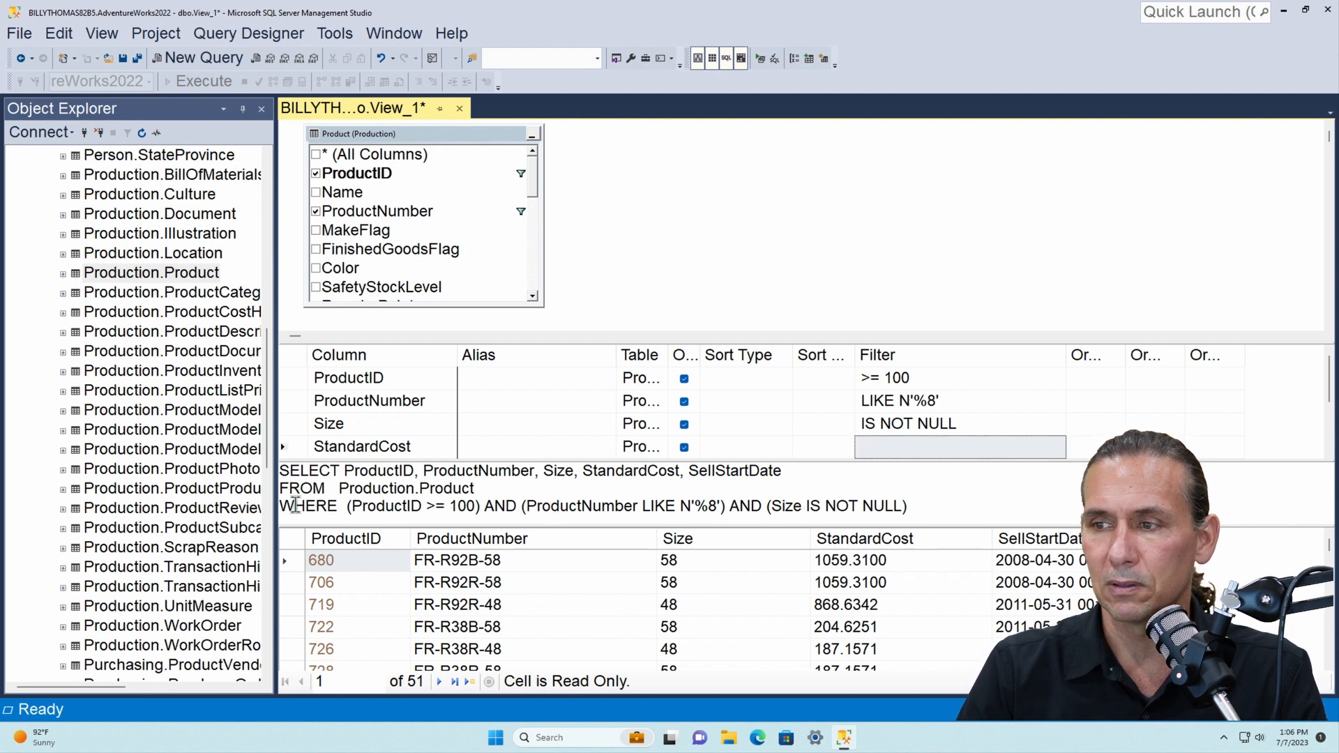
{"action": "left_click_drag", "start_coordinate": [280, 508], "coordinate": [950, 517]}
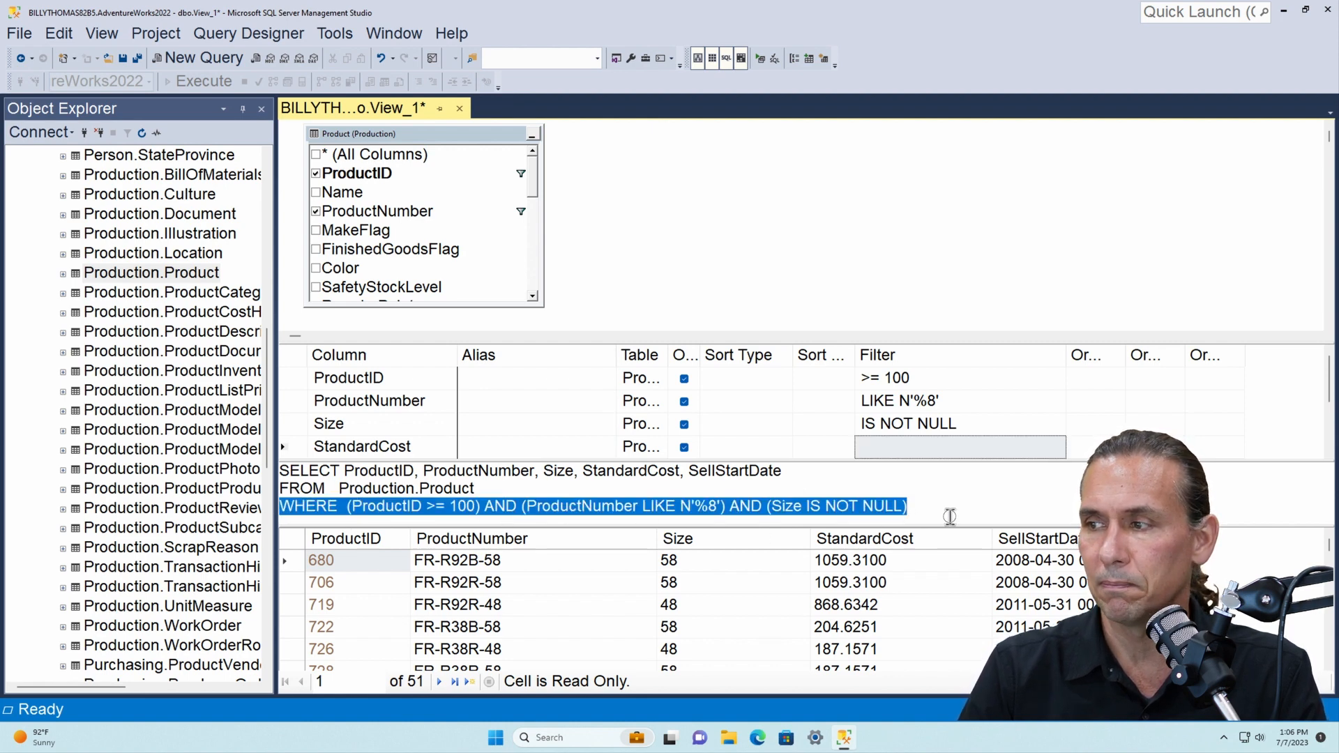
{"action": "left_click", "coordinate": [429, 506]}
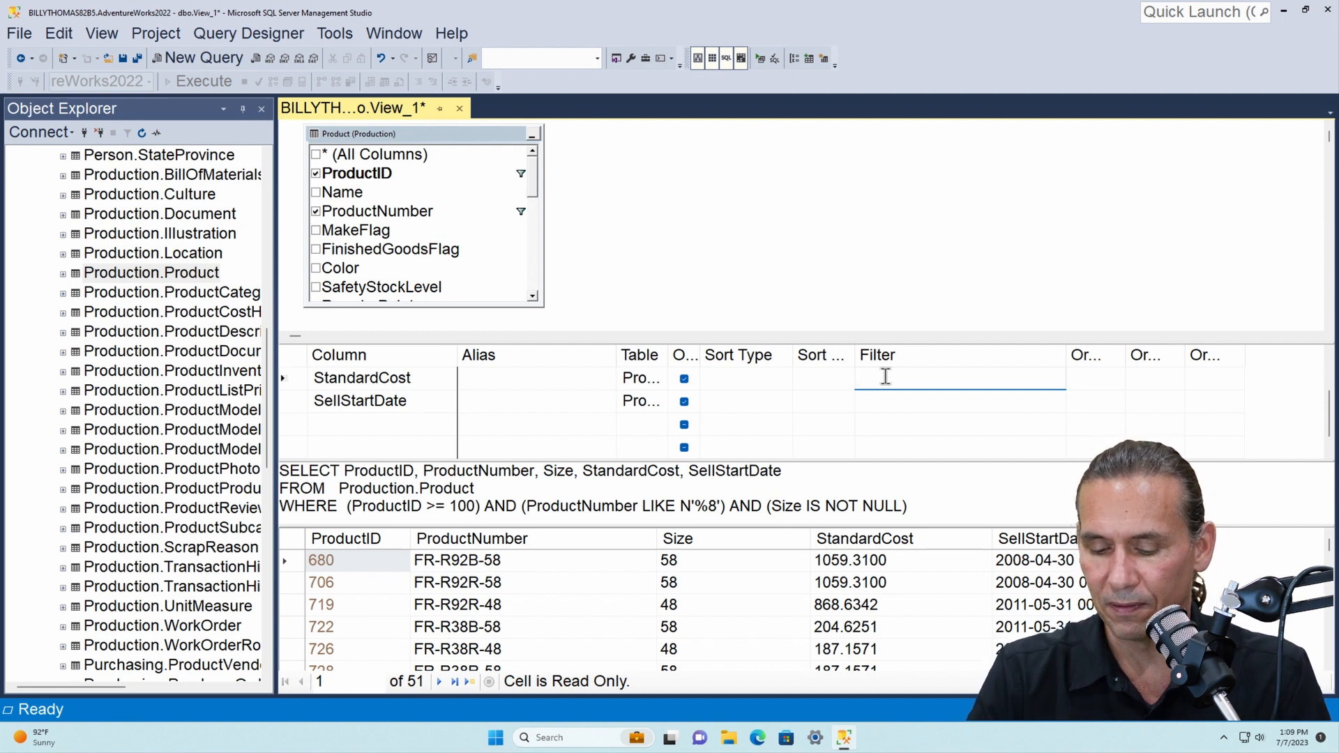
Step: Filter the StandardCost column with < 1000, check the condition added to the WHERE clause and execute the query
{"action": "type", "text": "< 1000"}
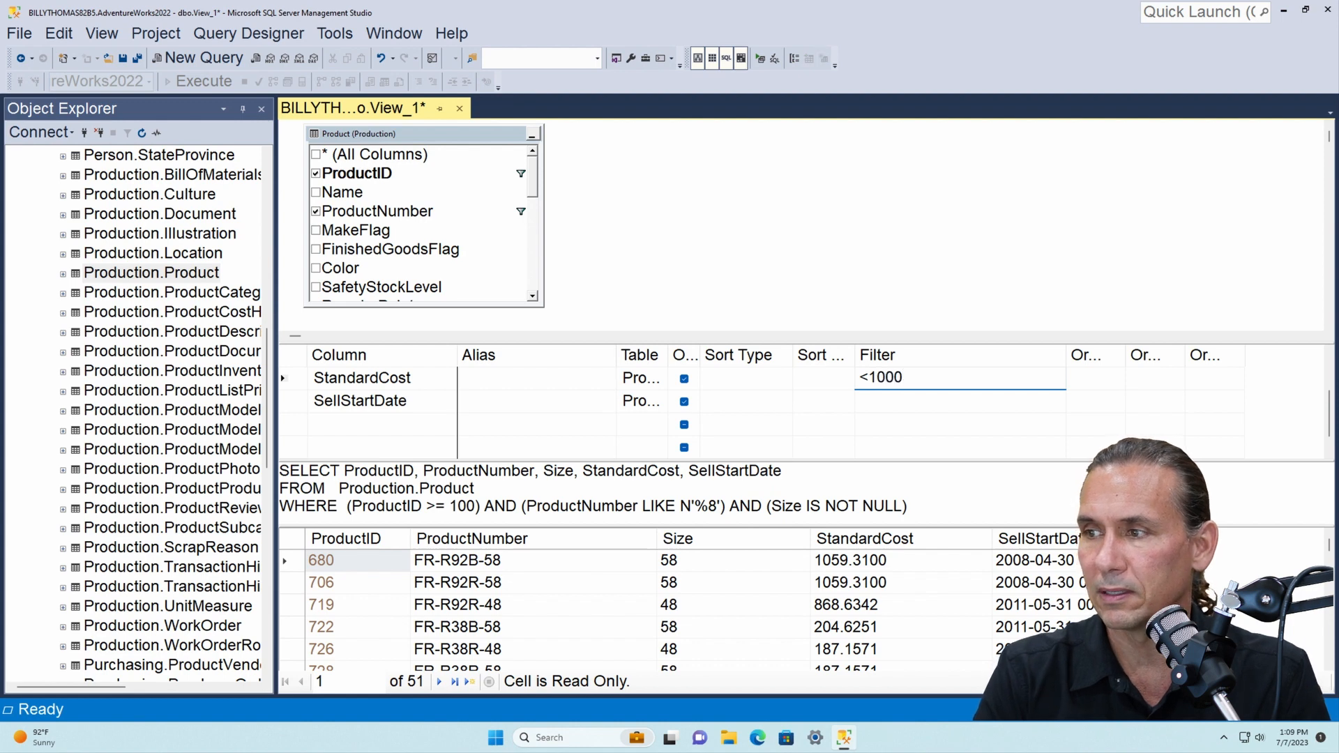
{"action": "key", "text": "Return"}
{"action": "left_click_drag", "start_coordinate": [910, 506], "coordinate": [1123, 506]}
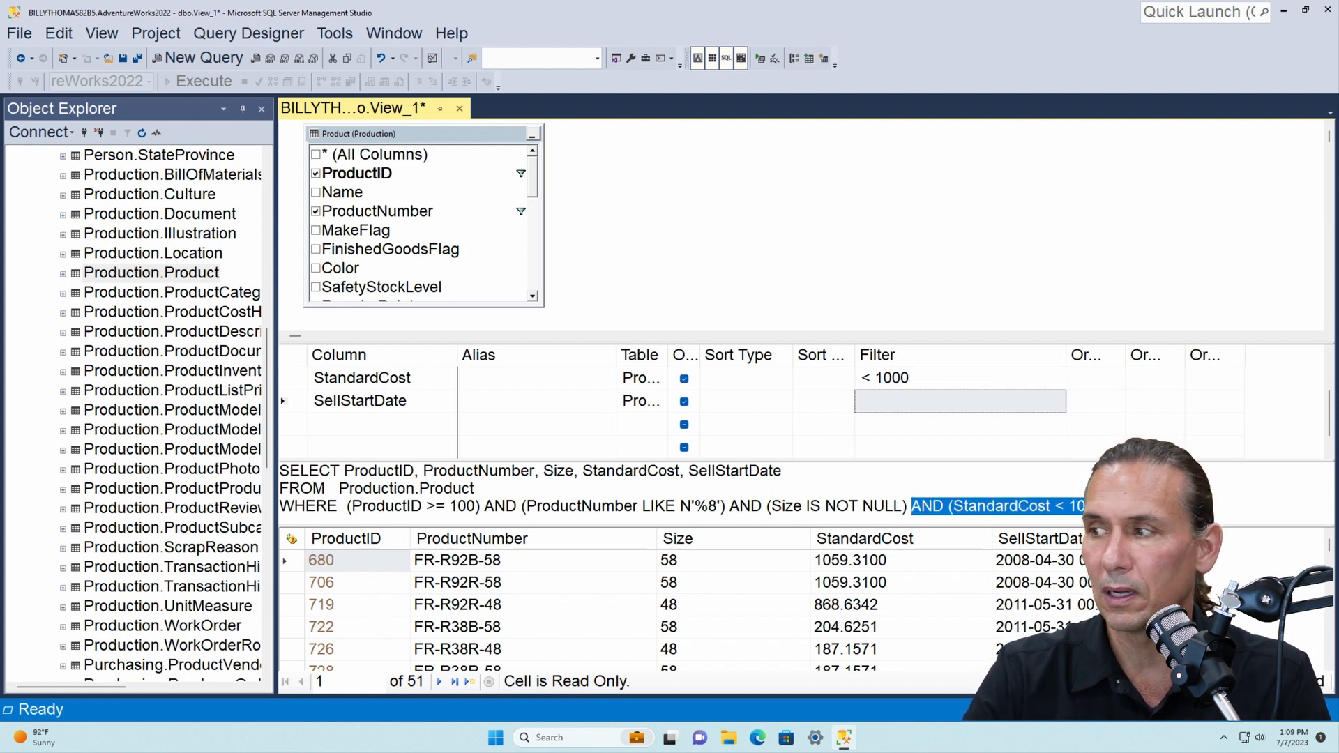
{"action": "double_click", "coordinate": [1079, 506]}
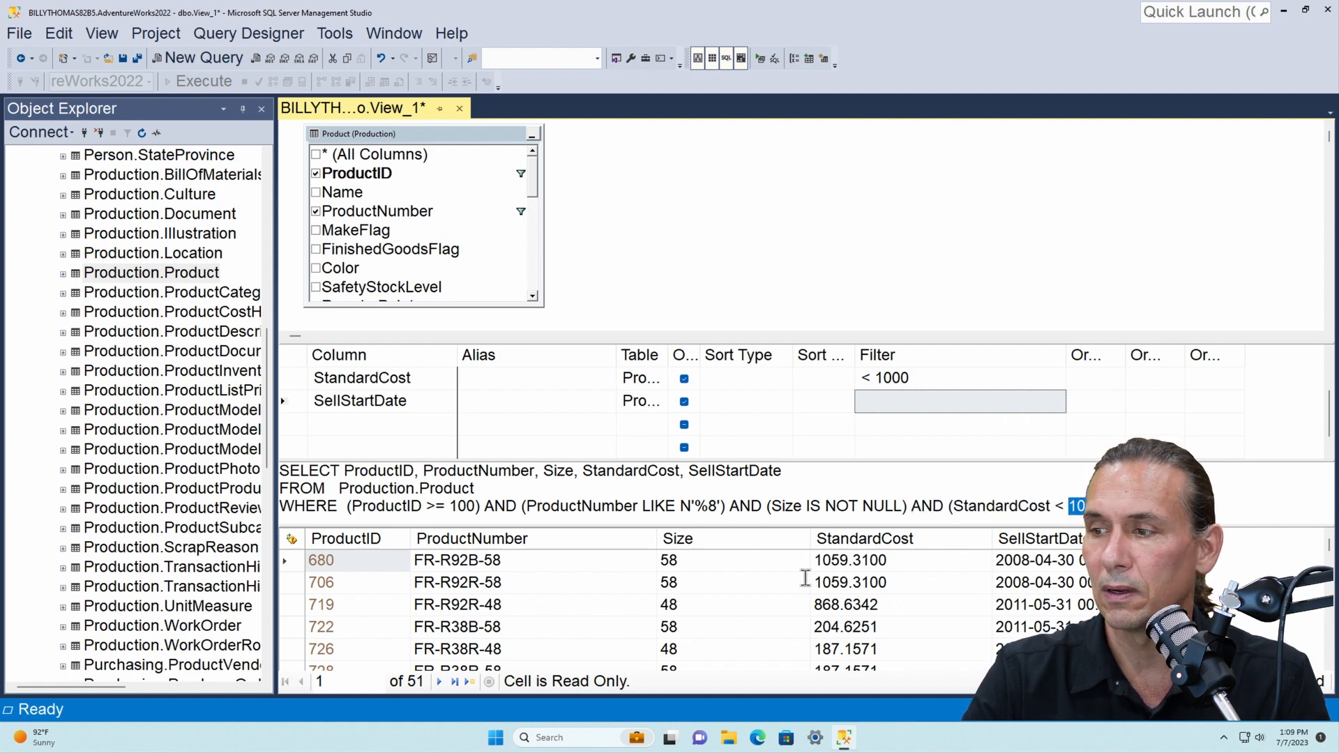
{"action": "left_click", "coordinate": [758, 59]}
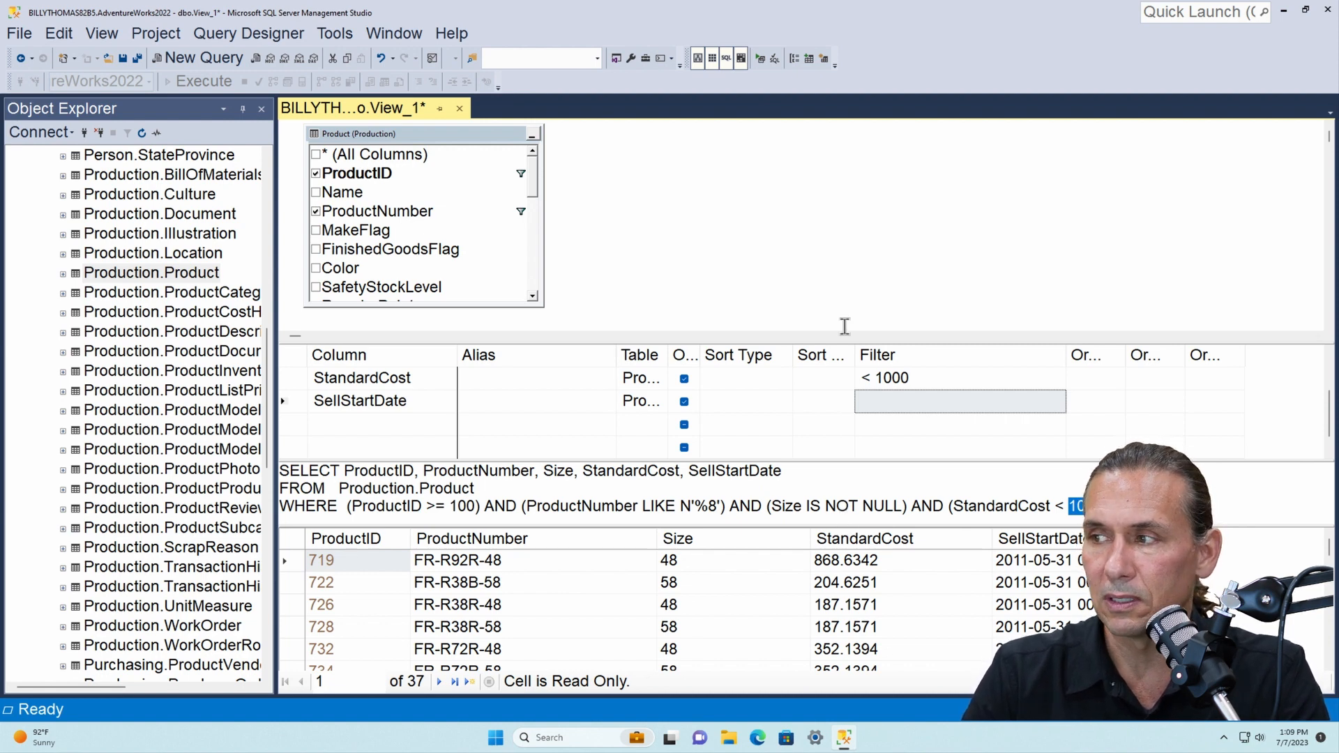
Step: Try to enclose the 1000 in the StandardCost filter in single quotes, as < '1000'
{"action": "left_click", "coordinate": [878, 378]}
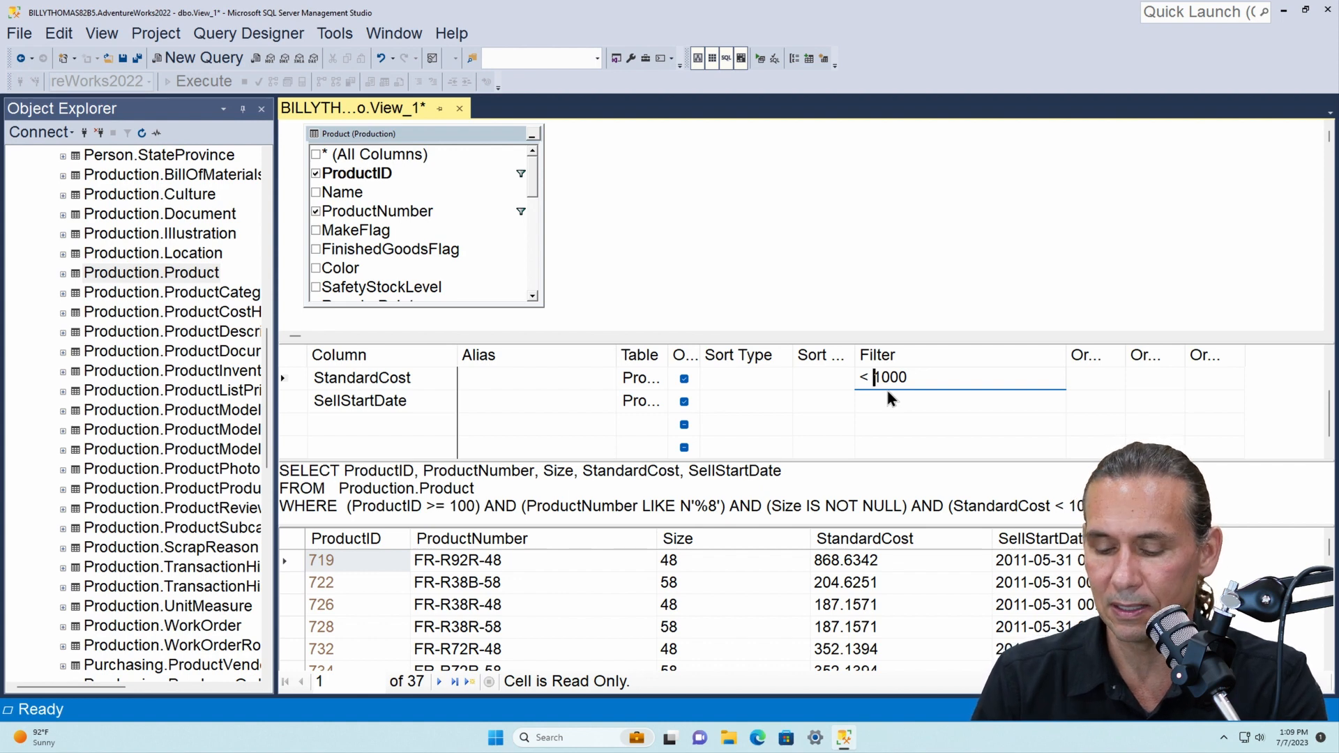
{"action": "type", "text": "'"}
{"action": "key", "text": "Right"}
{"action": "key", "text": "Right"}
{"action": "key", "text": "Right"}
{"action": "key", "text": "Right"}
{"action": "type", "text": "'"}
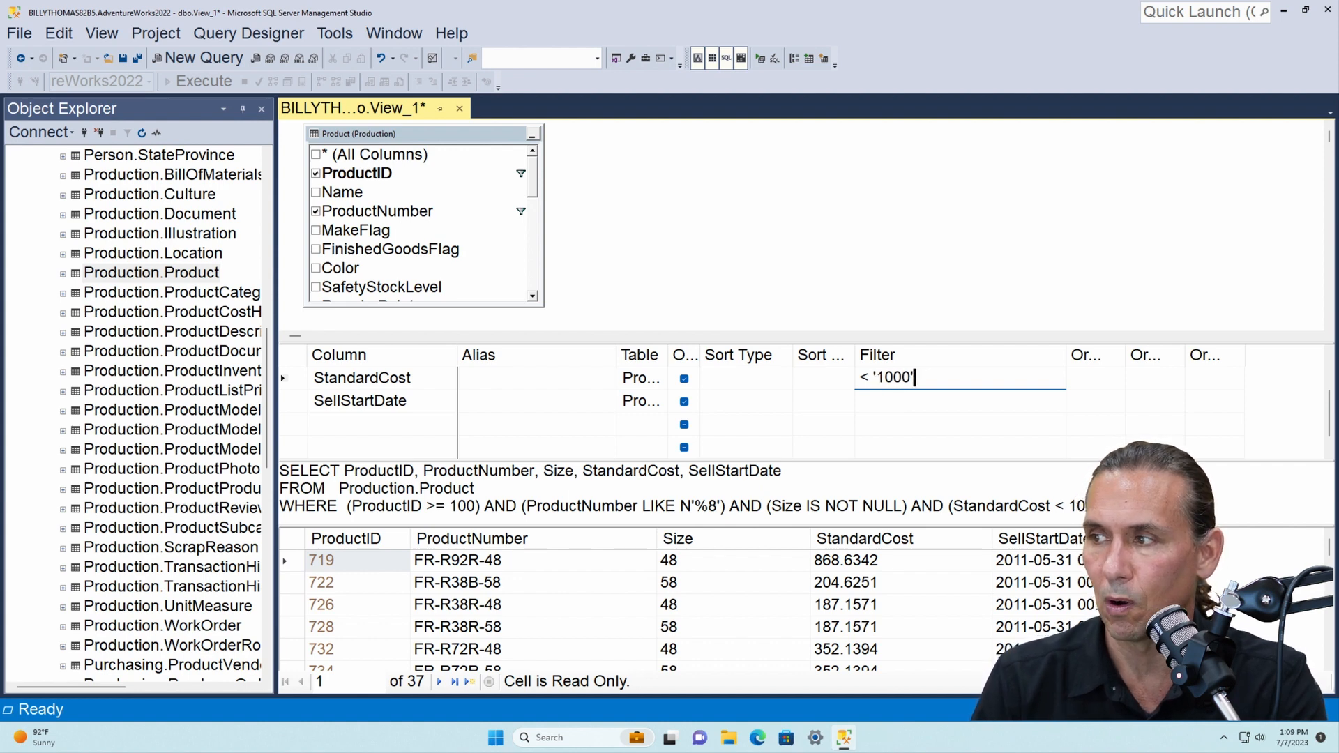
{"action": "key", "text": "Return"}
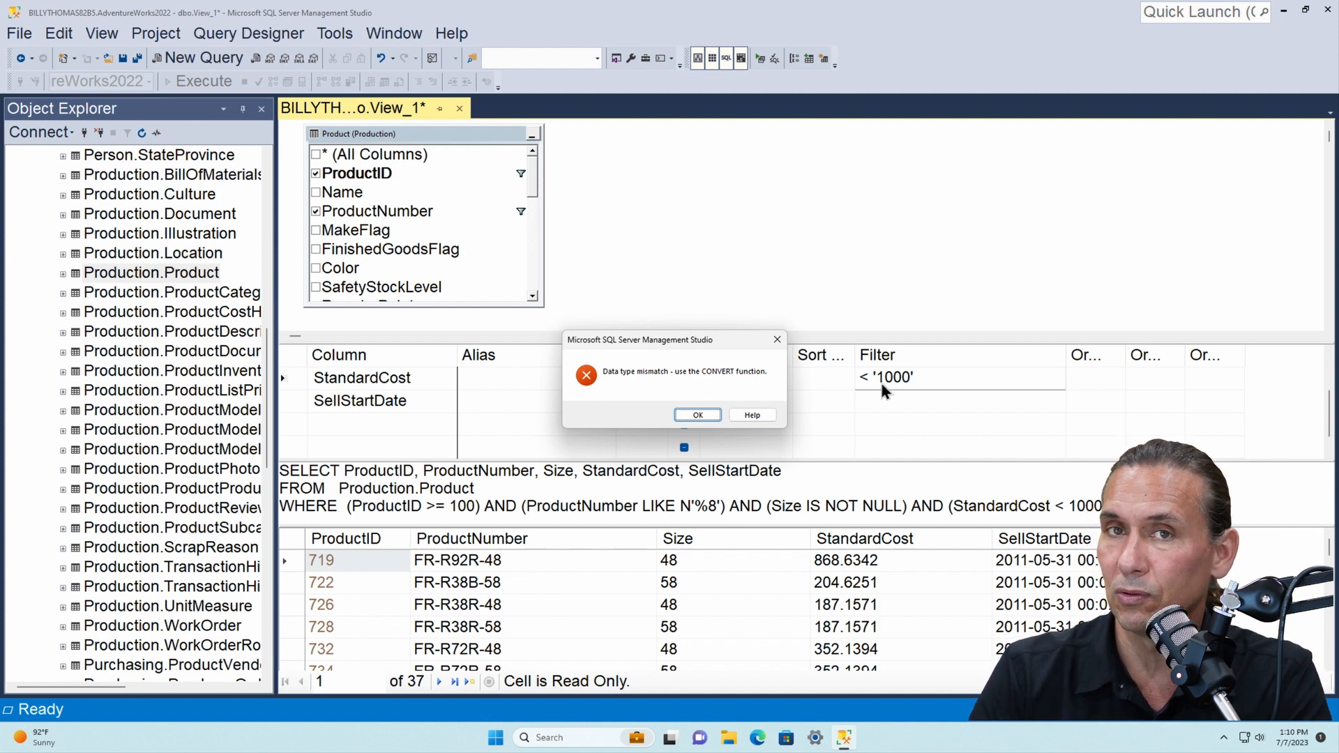
{"action": "left_click", "coordinate": [697, 415]}
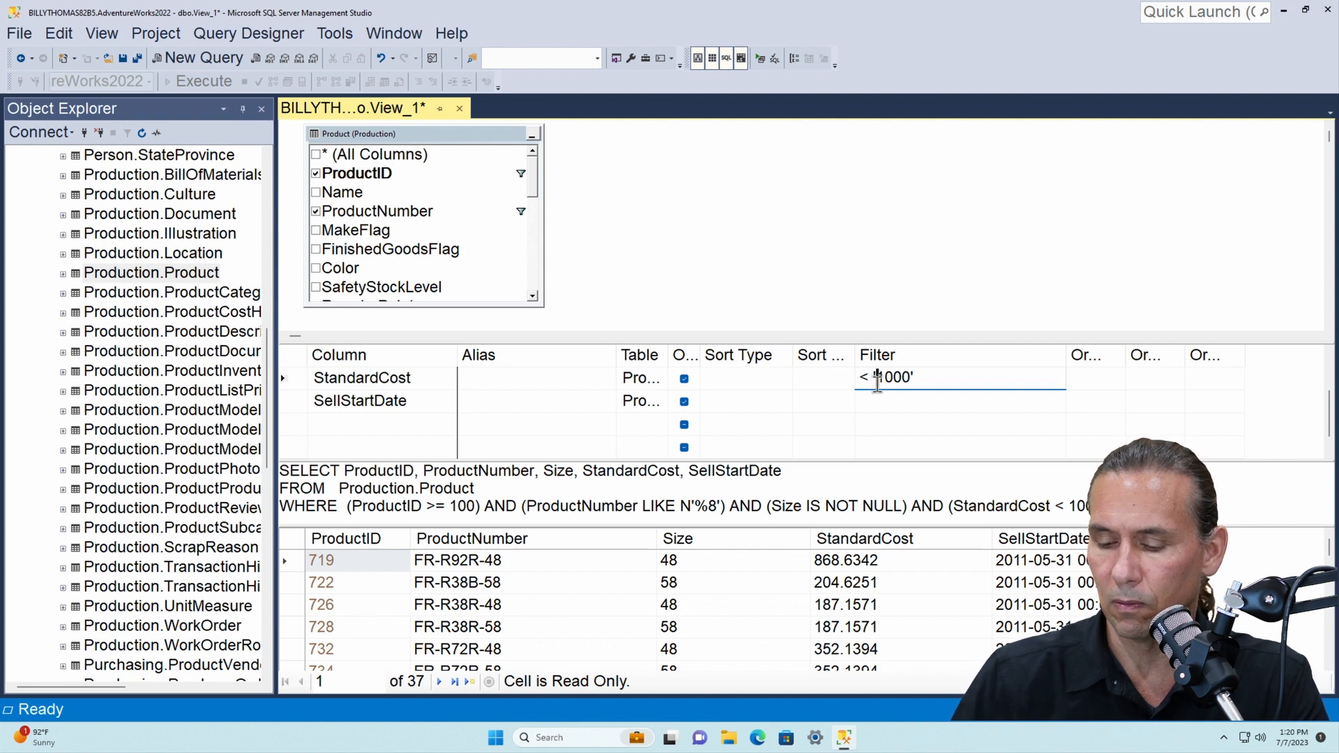
Step: Remove both single quotes from the StandardCost filter so that it reads < 1000
{"action": "key", "text": "BackSpace"}
{"action": "key", "text": "Right"}
{"action": "key", "text": "Right"}
{"action": "key", "text": "Right"}
{"action": "key", "text": "Right"}
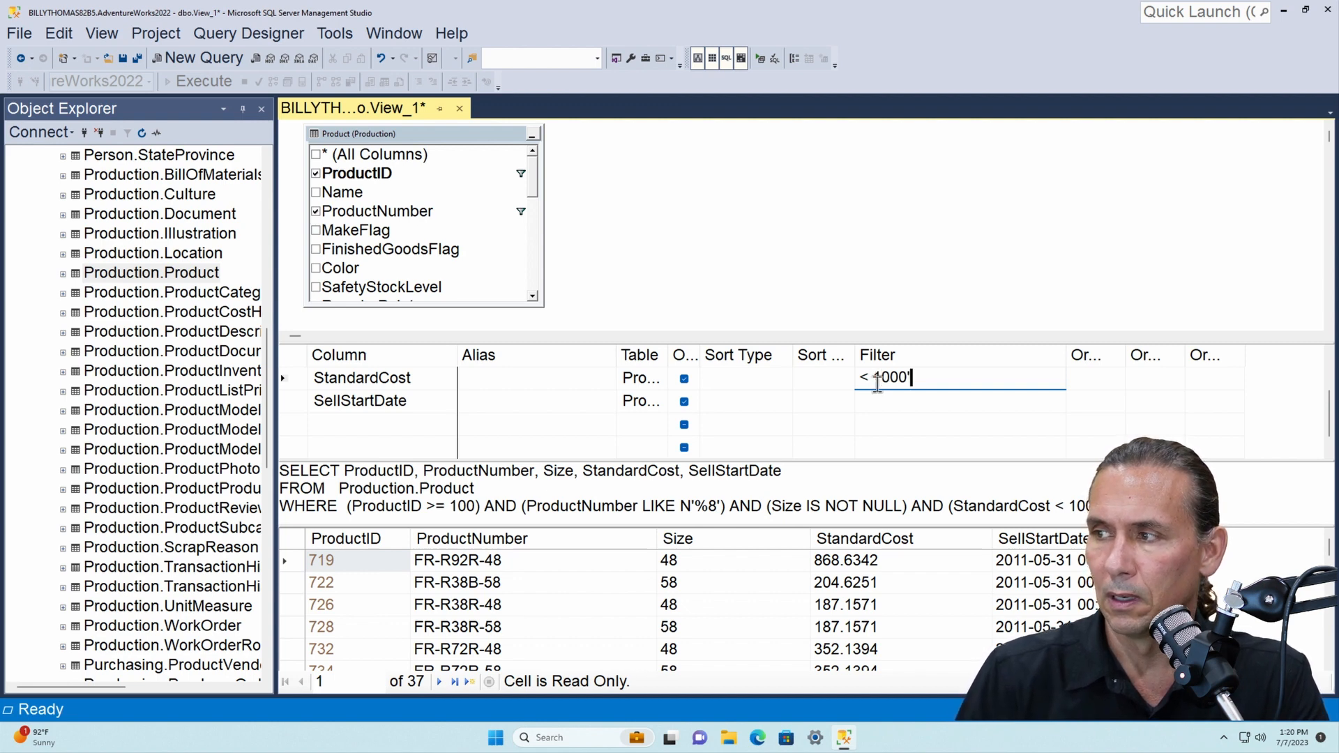
{"action": "key", "text": "BackSpace"}
{"action": "type", "text": "\\"}
{"action": "key", "text": "BackSpace"}
{"action": "left_click", "coordinate": [872, 399]}
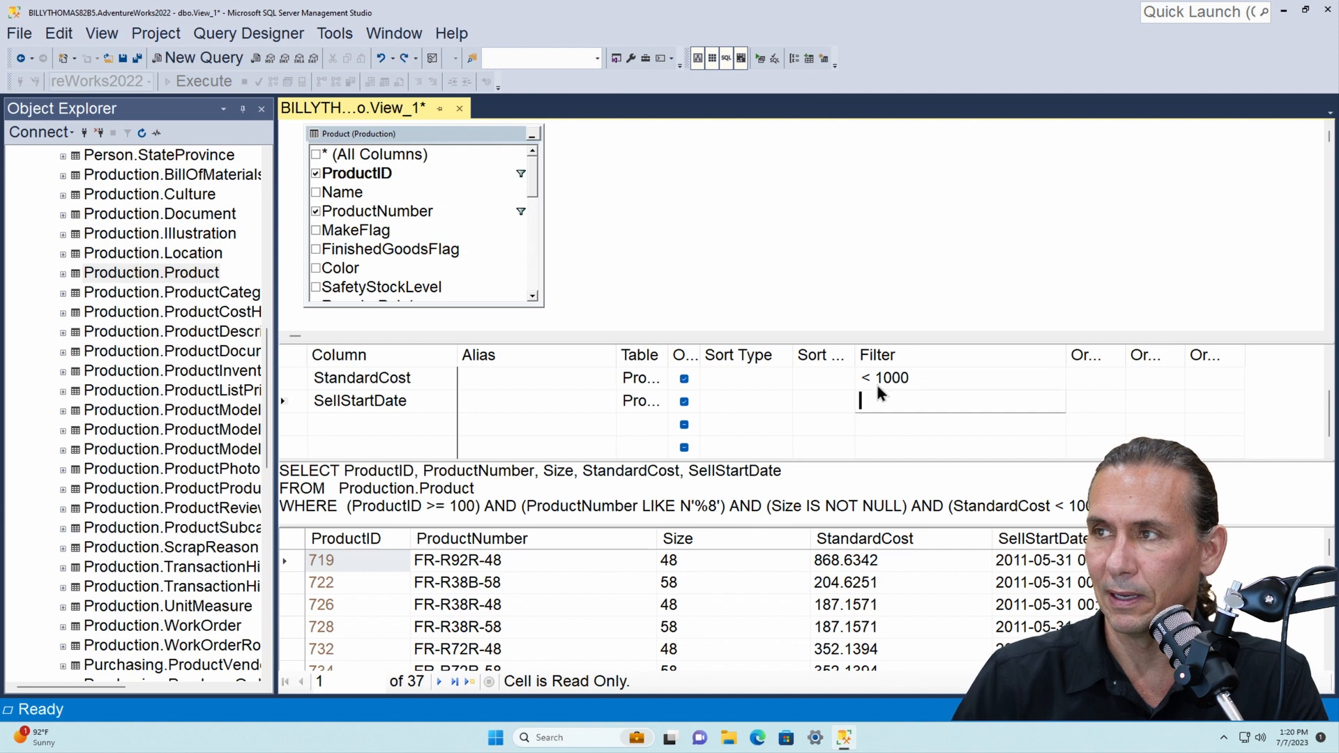
Step: Execute the view's query again and look through the StandardCost and SellStartDate values of all rows
{"action": "left_click", "coordinate": [761, 60]}
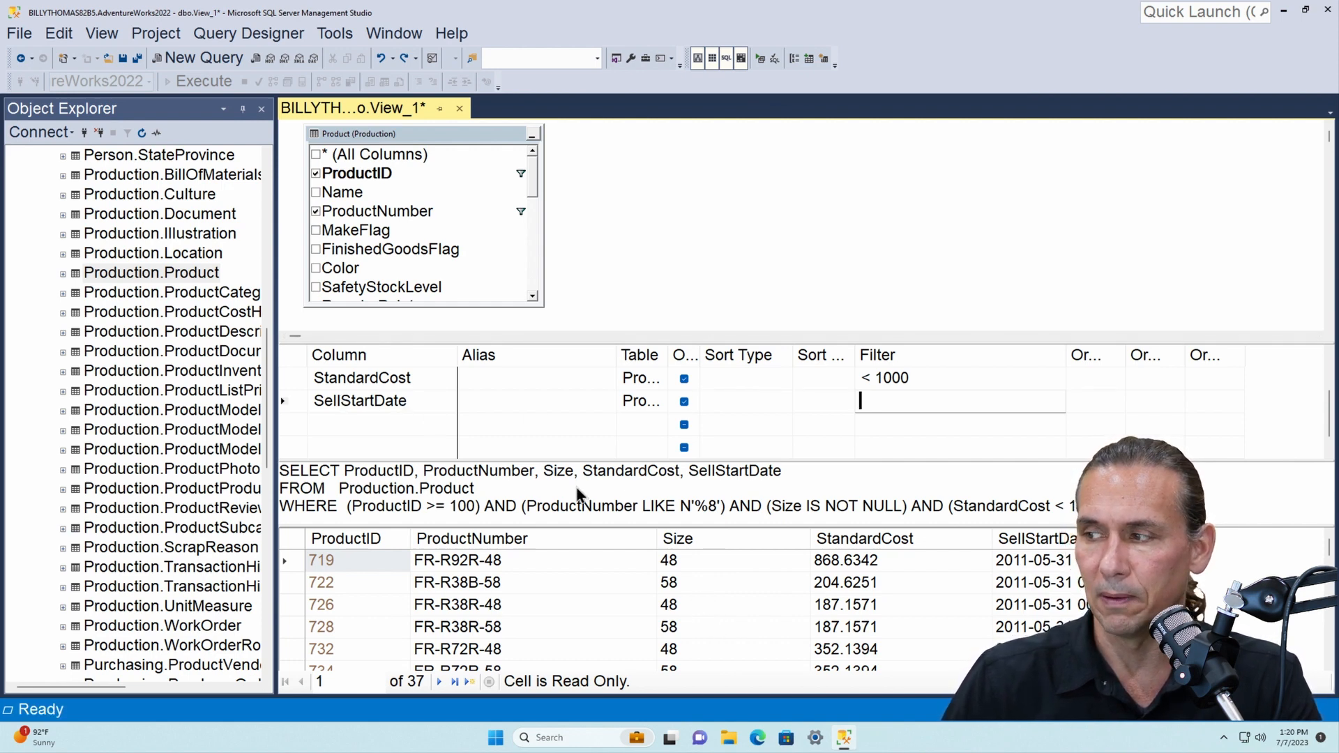
{"action": "scroll", "coordinate": [1039, 593], "scroll_direction": "down", "scroll_amount": 1}
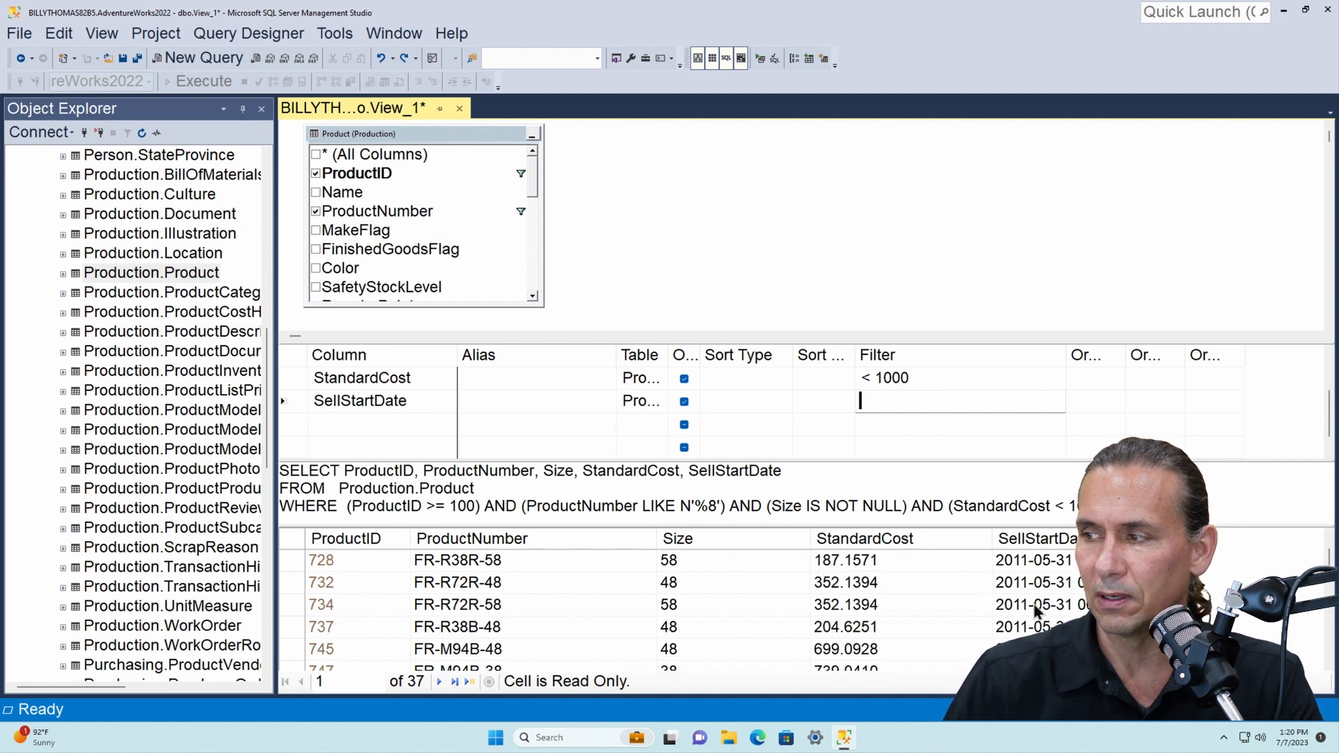
{"action": "scroll", "coordinate": [1040, 593], "scroll_direction": "up", "scroll_amount": 1}
{"action": "scroll", "coordinate": [1034, 607], "scroll_direction": "down", "scroll_amount": 10}
{"action": "scroll", "coordinate": [1033, 611], "scroll_direction": "up", "scroll_amount": 8}
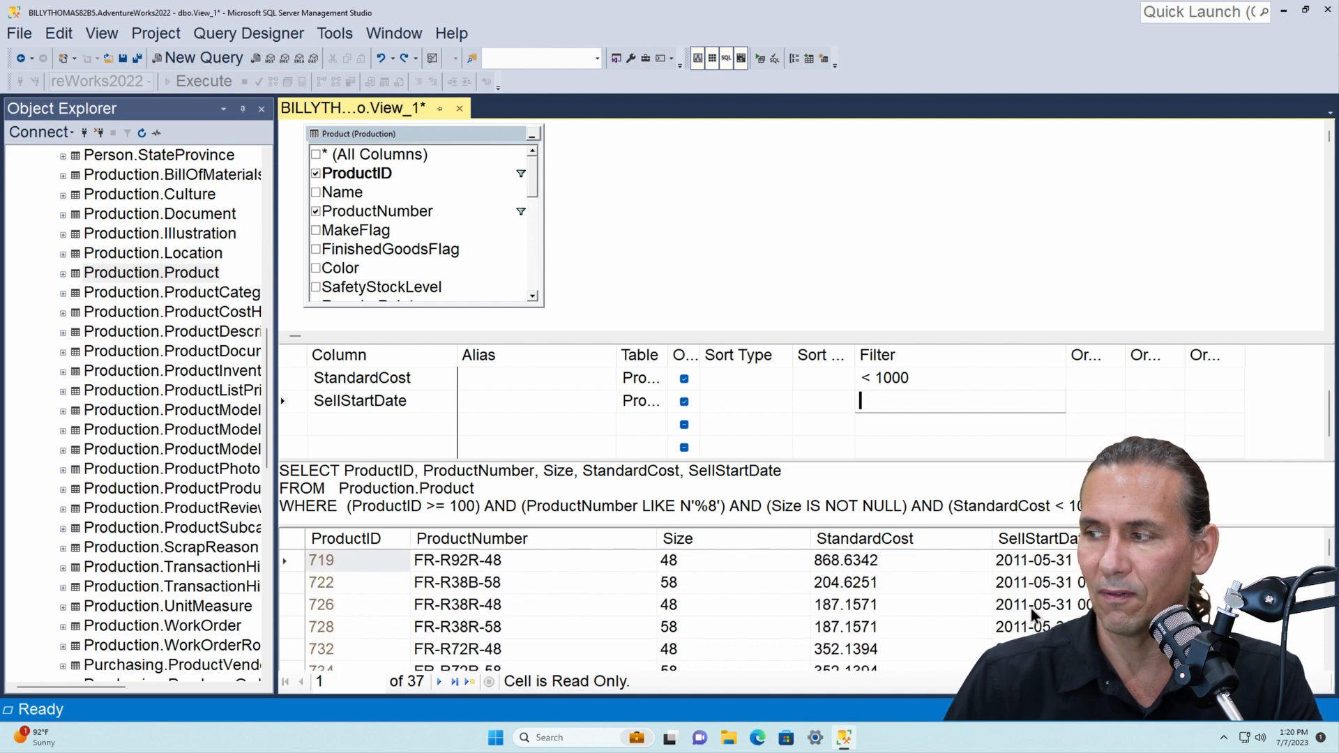
{"action": "scroll", "coordinate": [1033, 611], "scroll_direction": "down", "scroll_amount": 3}
{"action": "scroll", "coordinate": [1032, 604], "scroll_direction": "down", "scroll_amount": 1}
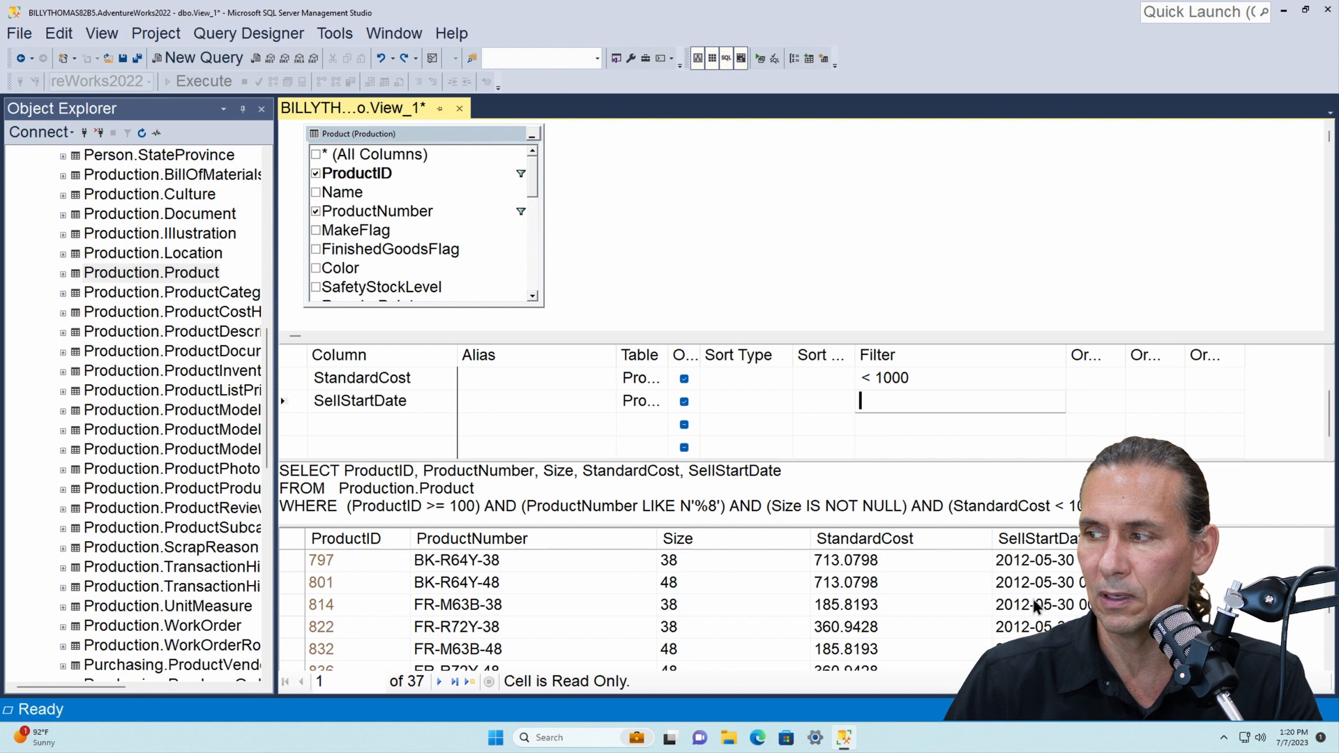
{"action": "scroll", "coordinate": [1033, 604], "scroll_direction": "down", "scroll_amount": 6}
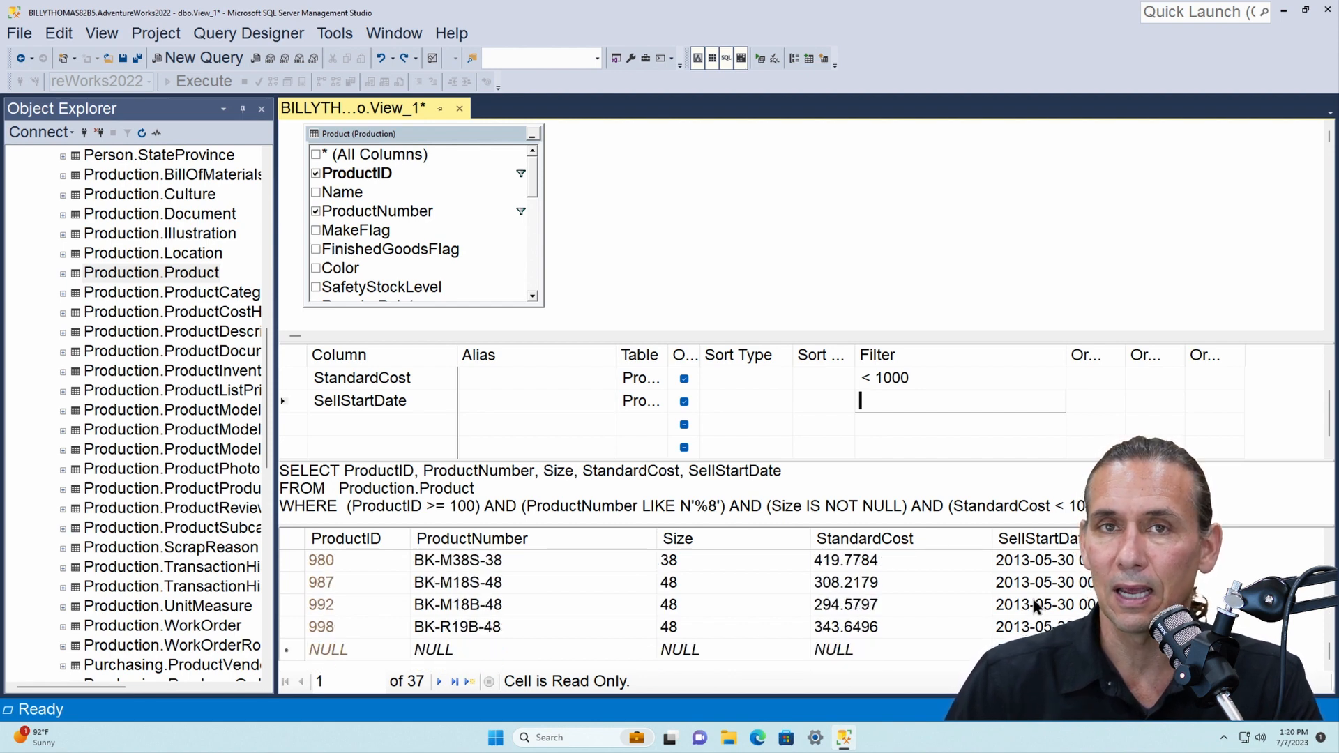
{"action": "scroll", "coordinate": [1033, 612], "scroll_direction": "up", "scroll_amount": 8}
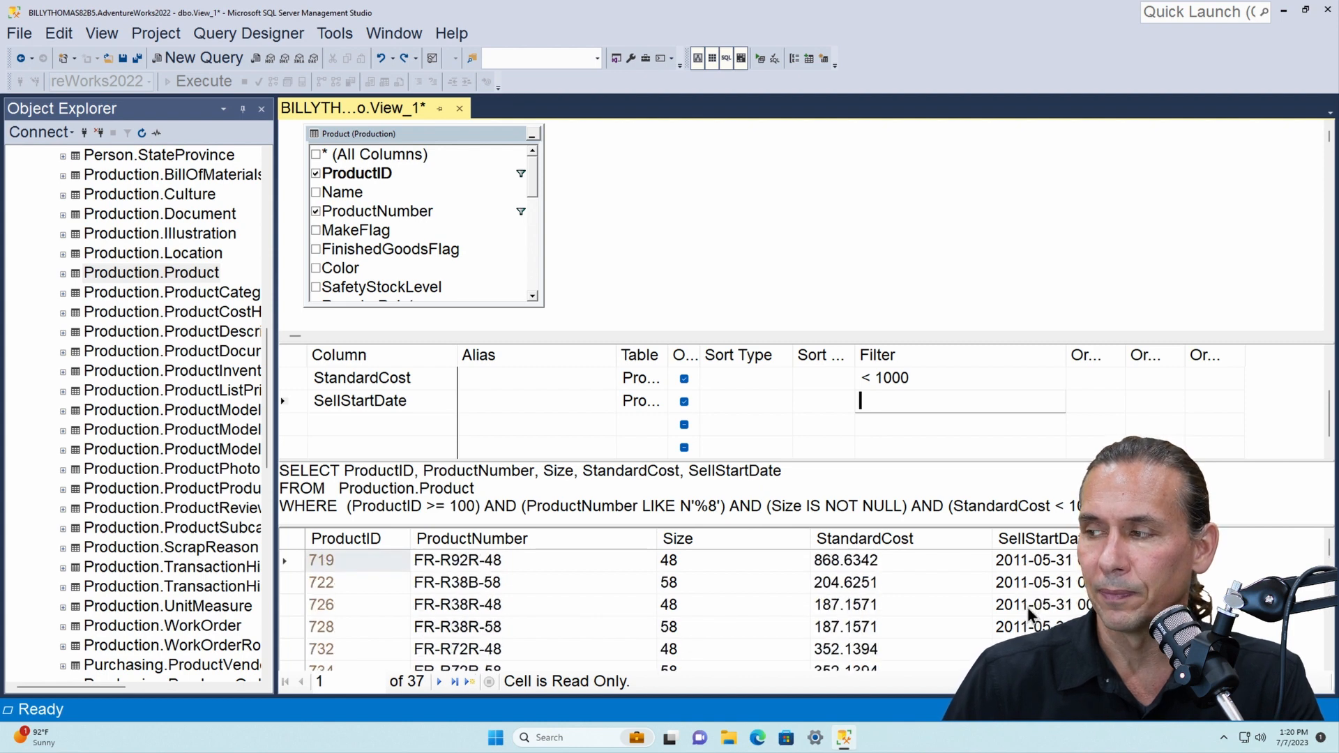
{"action": "scroll", "coordinate": [1051, 623], "scroll_direction": "down", "scroll_amount": 4}
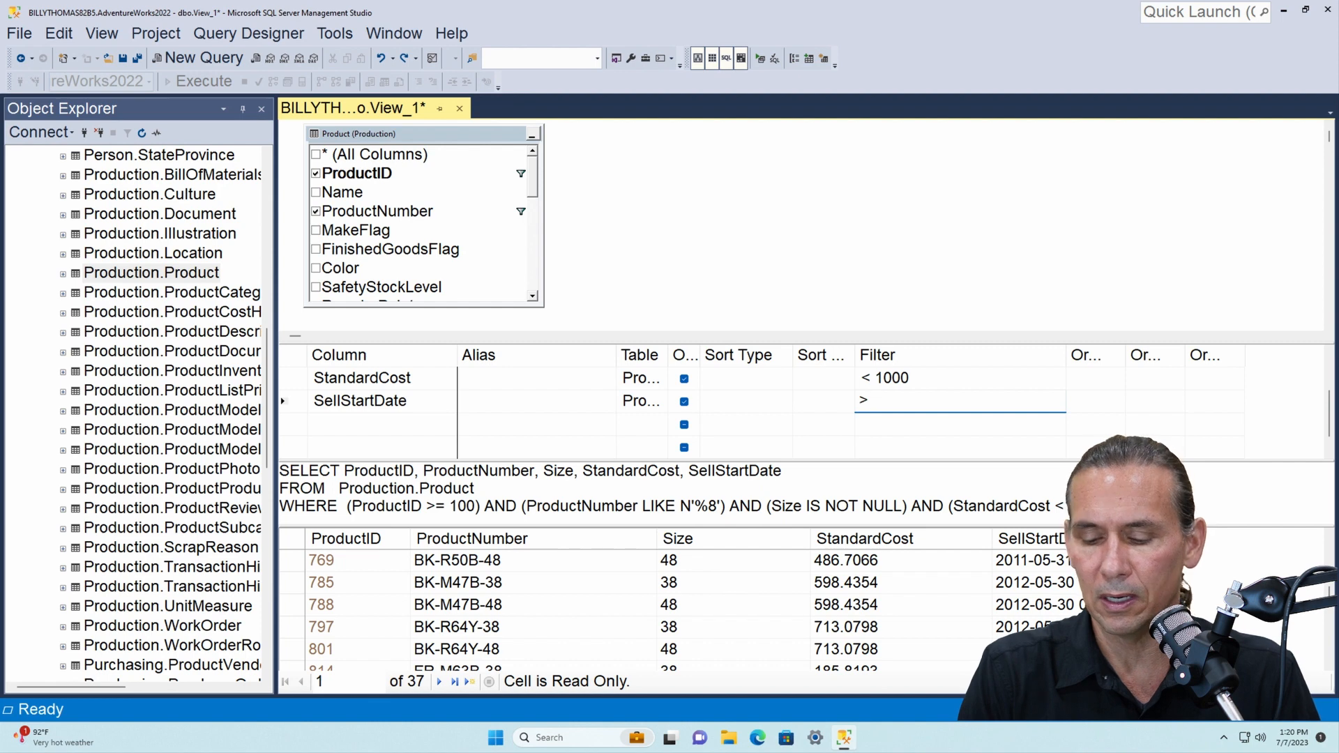
Step: Filter the SellStartDate column with >= 1/1/2012
{"action": "type", "text": "=1"}
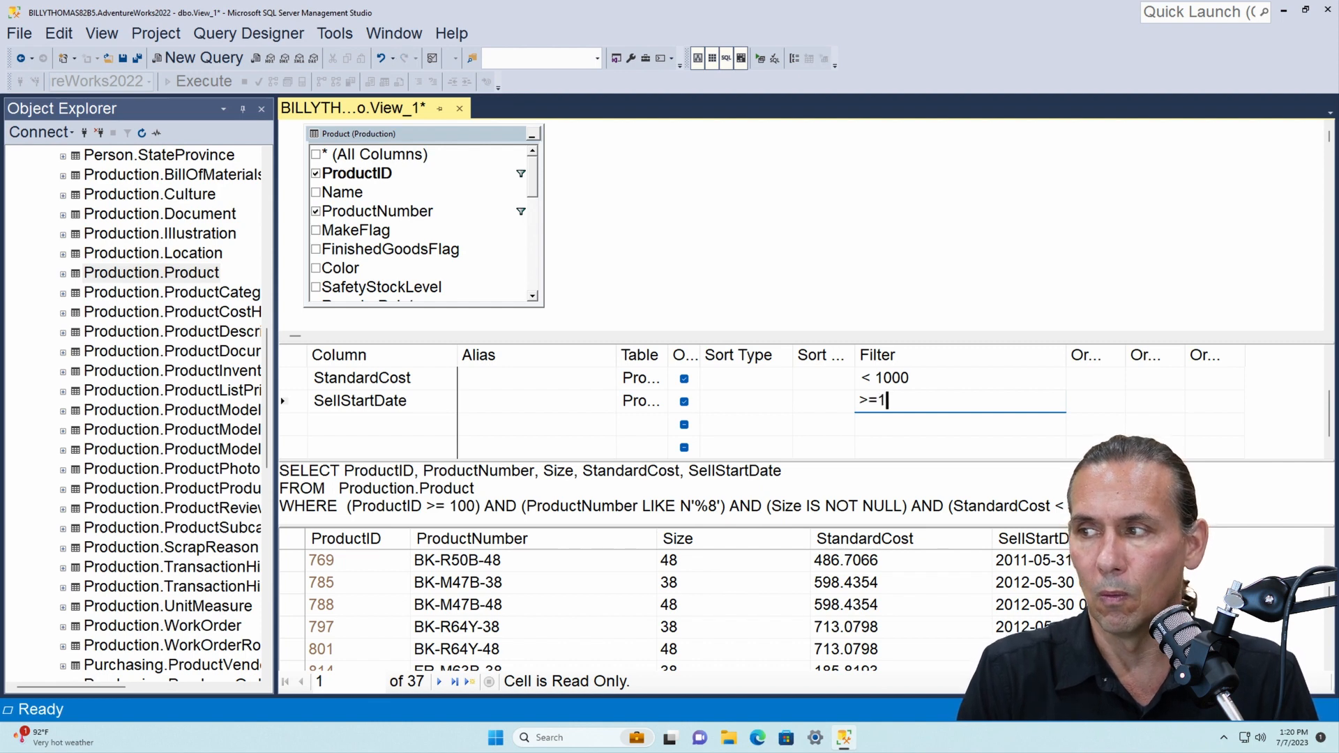
{"action": "type", "text": "/1/2012"}
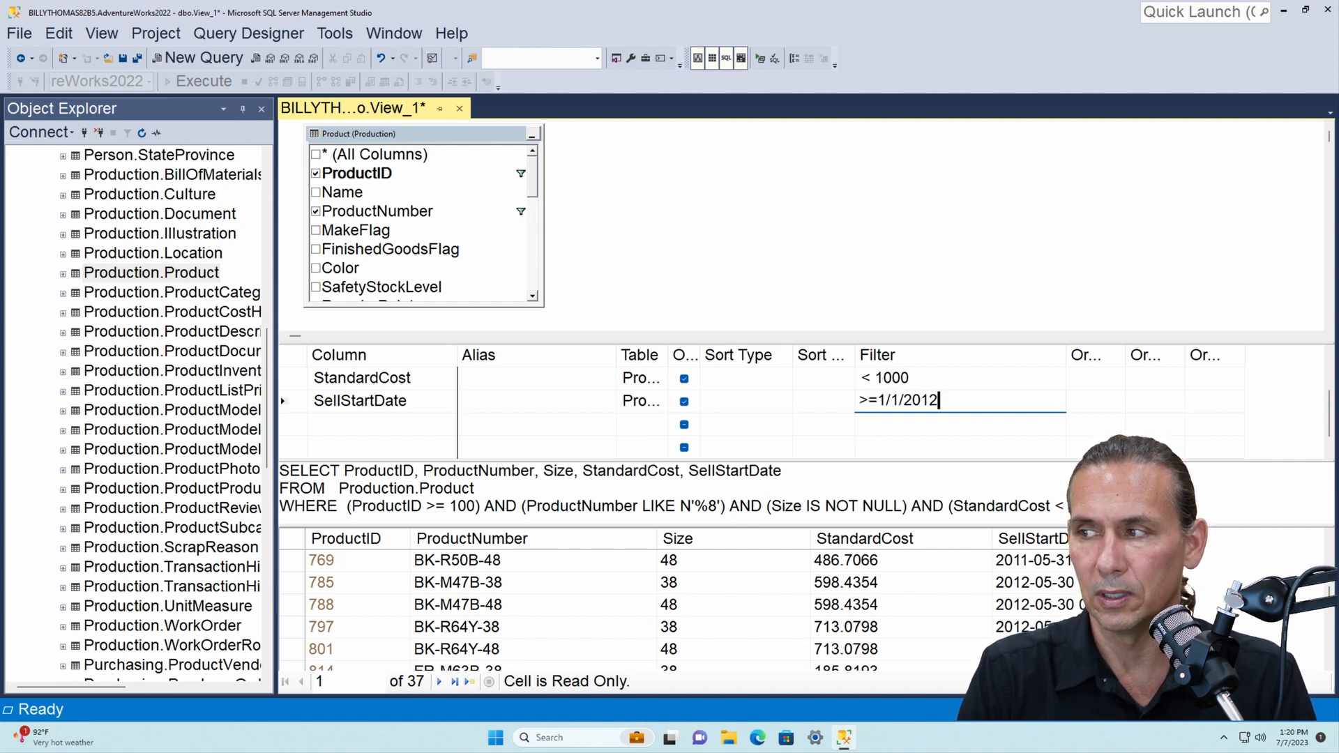
{"action": "key", "text": "Return"}
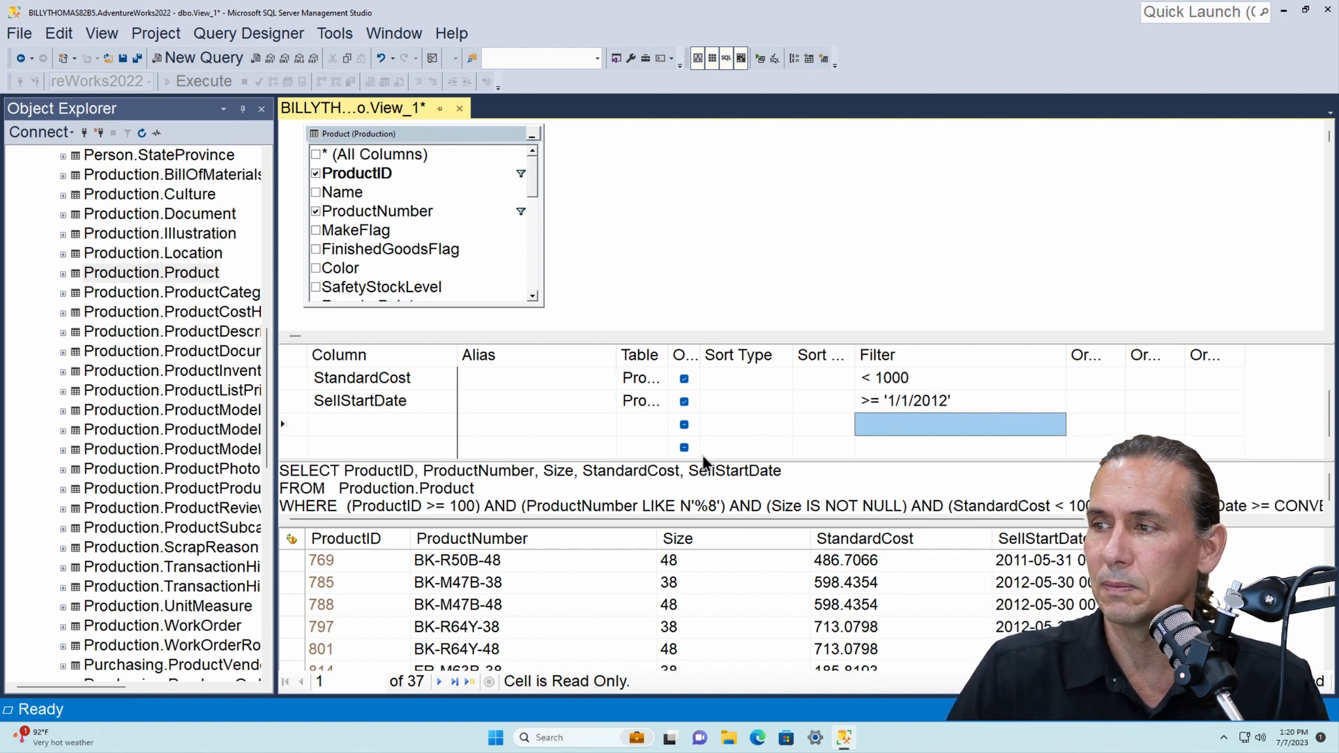
Step: Enlarge the SQL statement area, read the SellStartDate condition at the end of the WHERE clause and execute the query
{"action": "left_click_drag", "start_coordinate": [705, 460], "coordinate": [702, 422]}
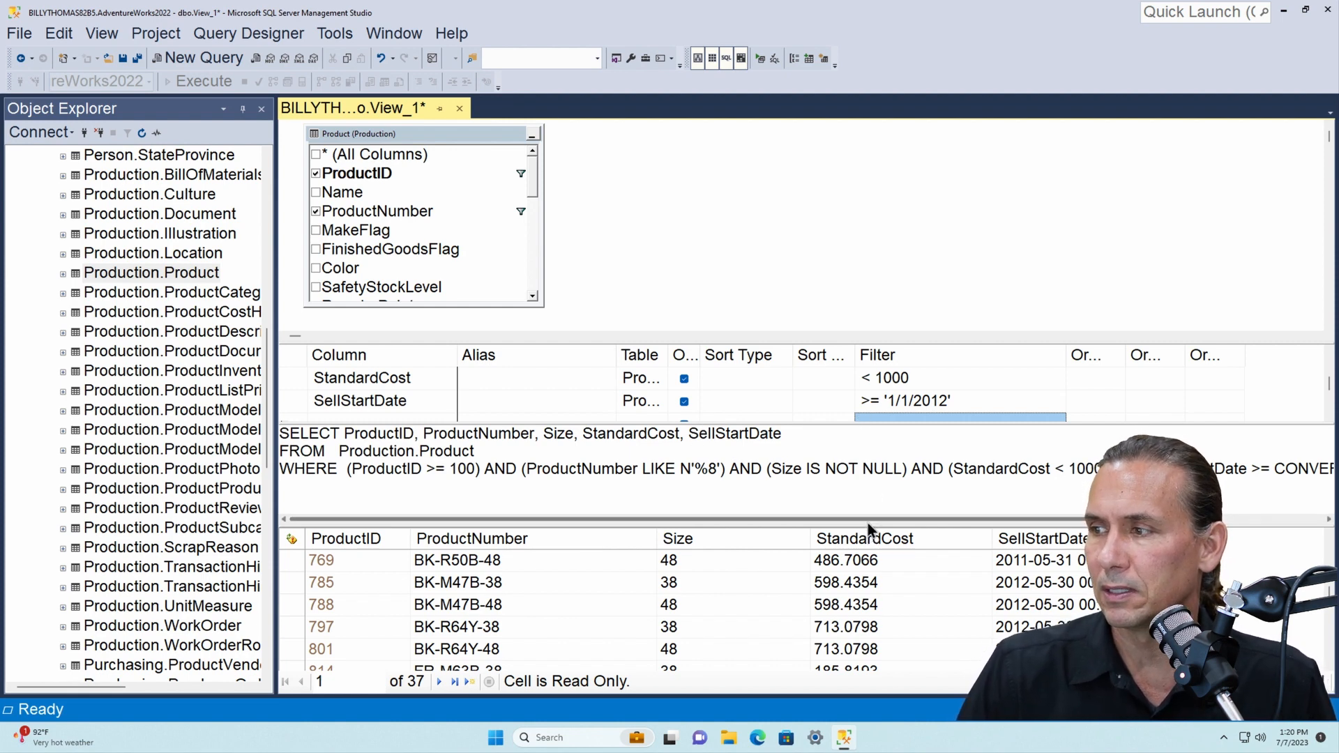
{"action": "left_click_drag", "start_coordinate": [867, 520], "coordinate": [1100, 523]}
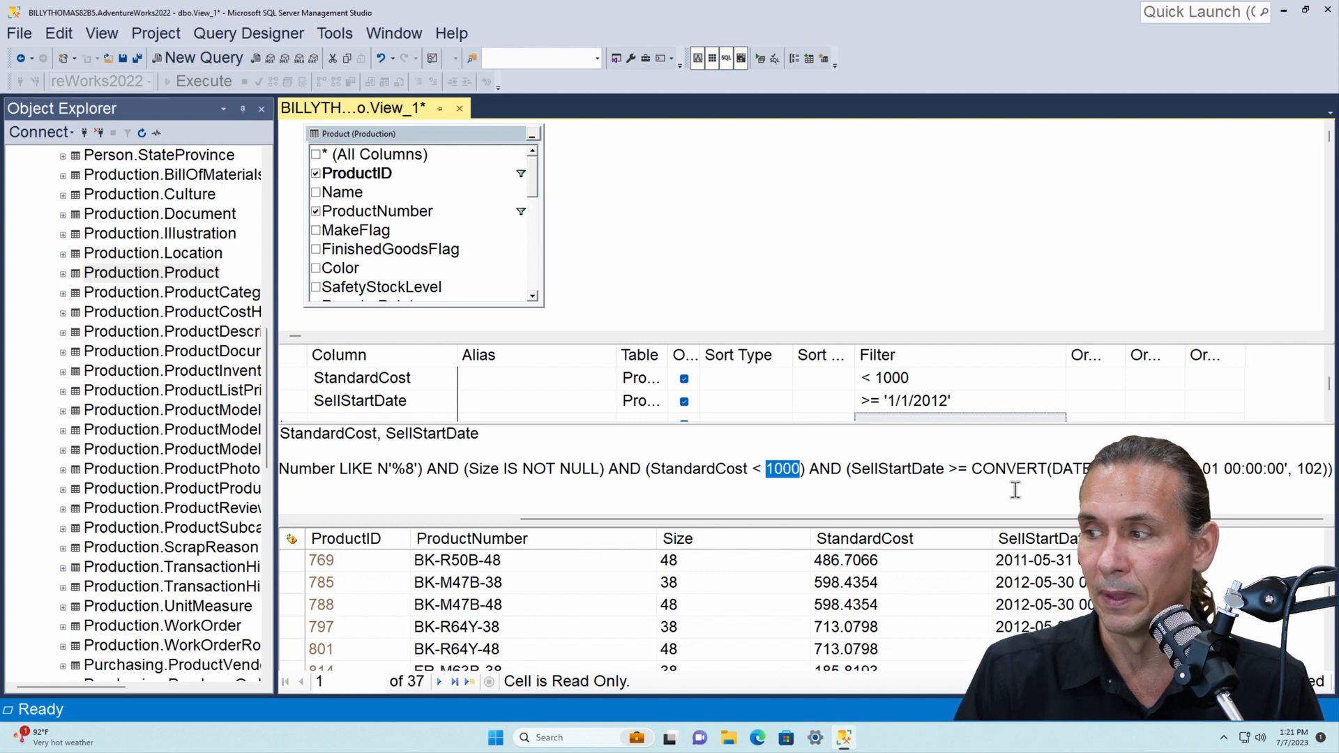
{"action": "left_click", "coordinate": [761, 61]}
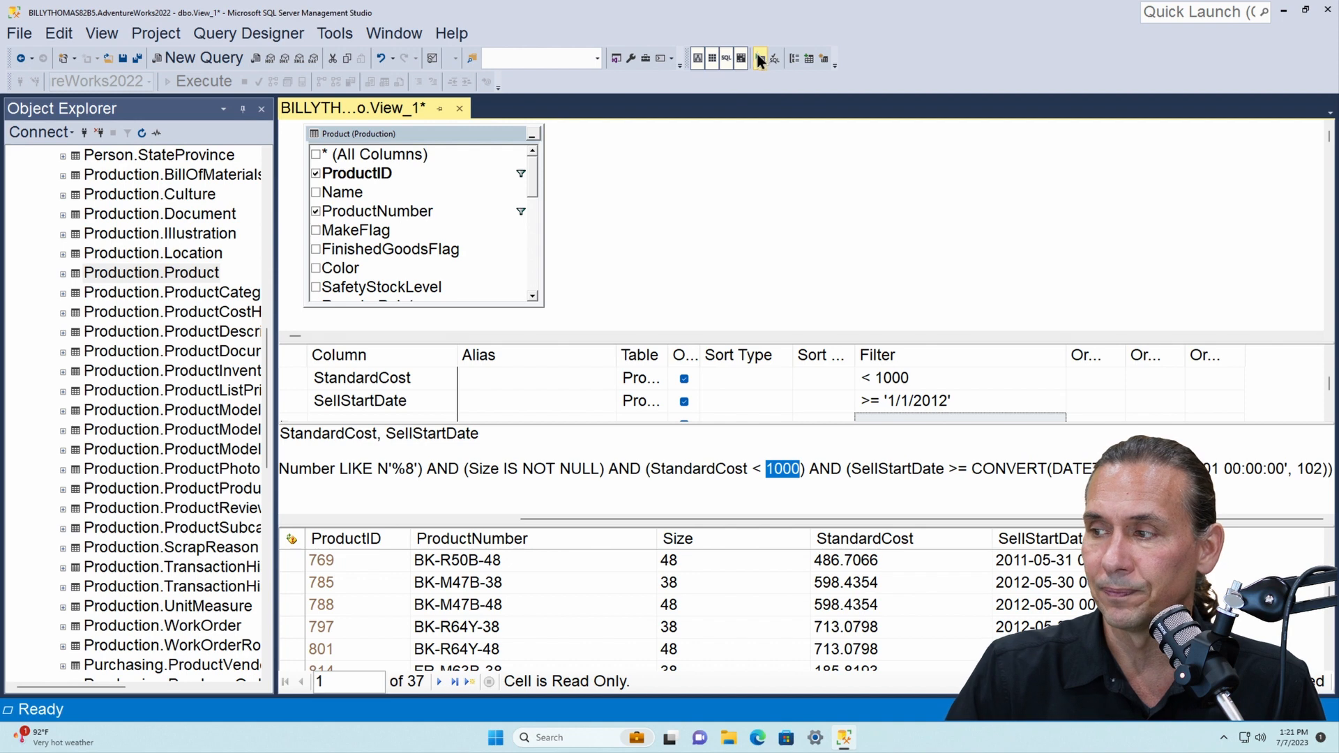
Step: Look through the rows returned by the filtered product view query
{"action": "scroll", "coordinate": [895, 616], "scroll_direction": "down", "scroll_amount": 5}
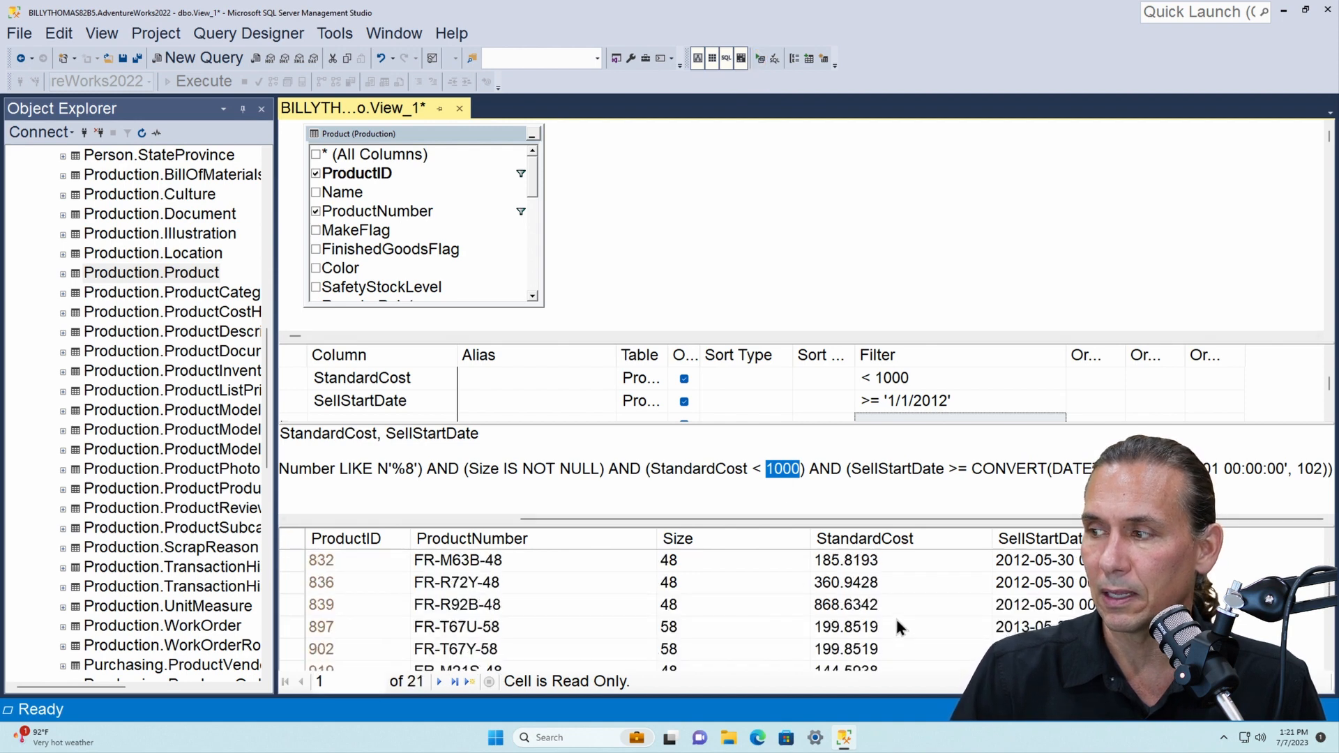
{"action": "scroll", "coordinate": [897, 598], "scroll_direction": "up", "scroll_amount": 5}
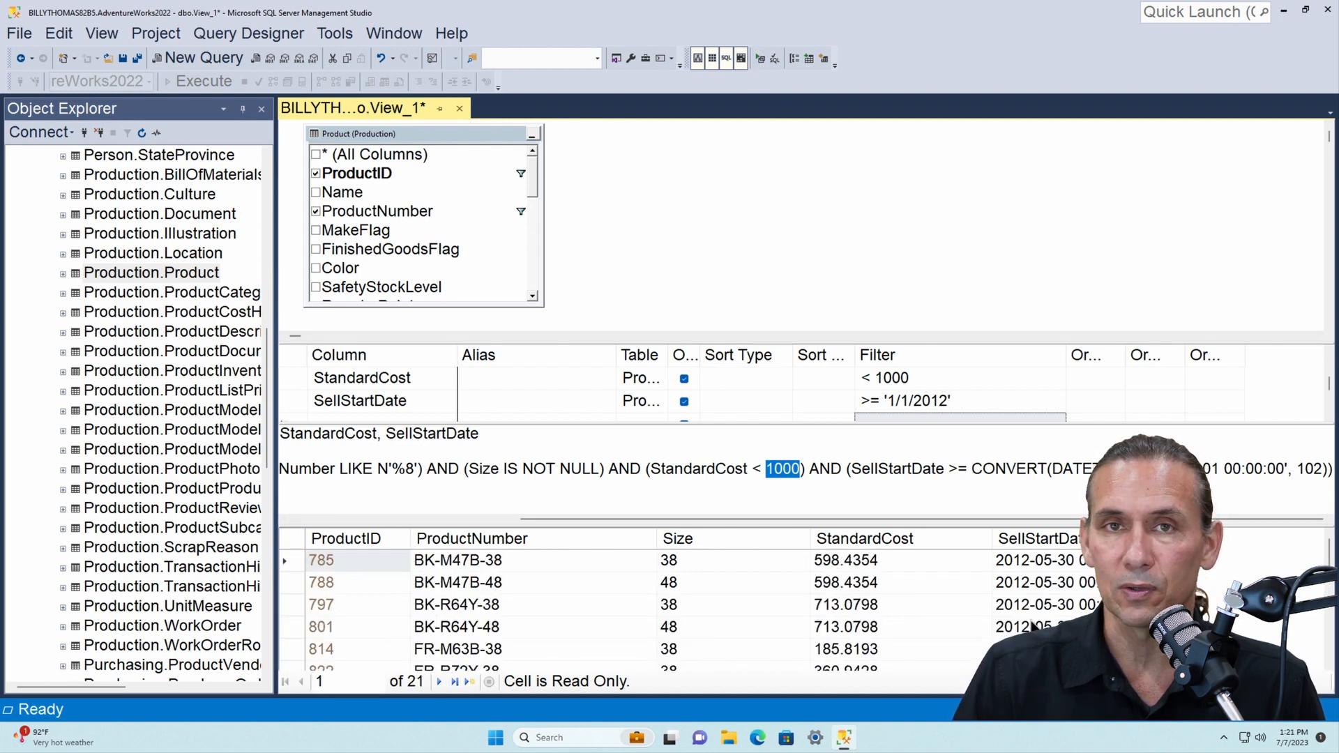
{"action": "scroll", "coordinate": [1025, 614], "scroll_direction": "down", "scroll_amount": 5}
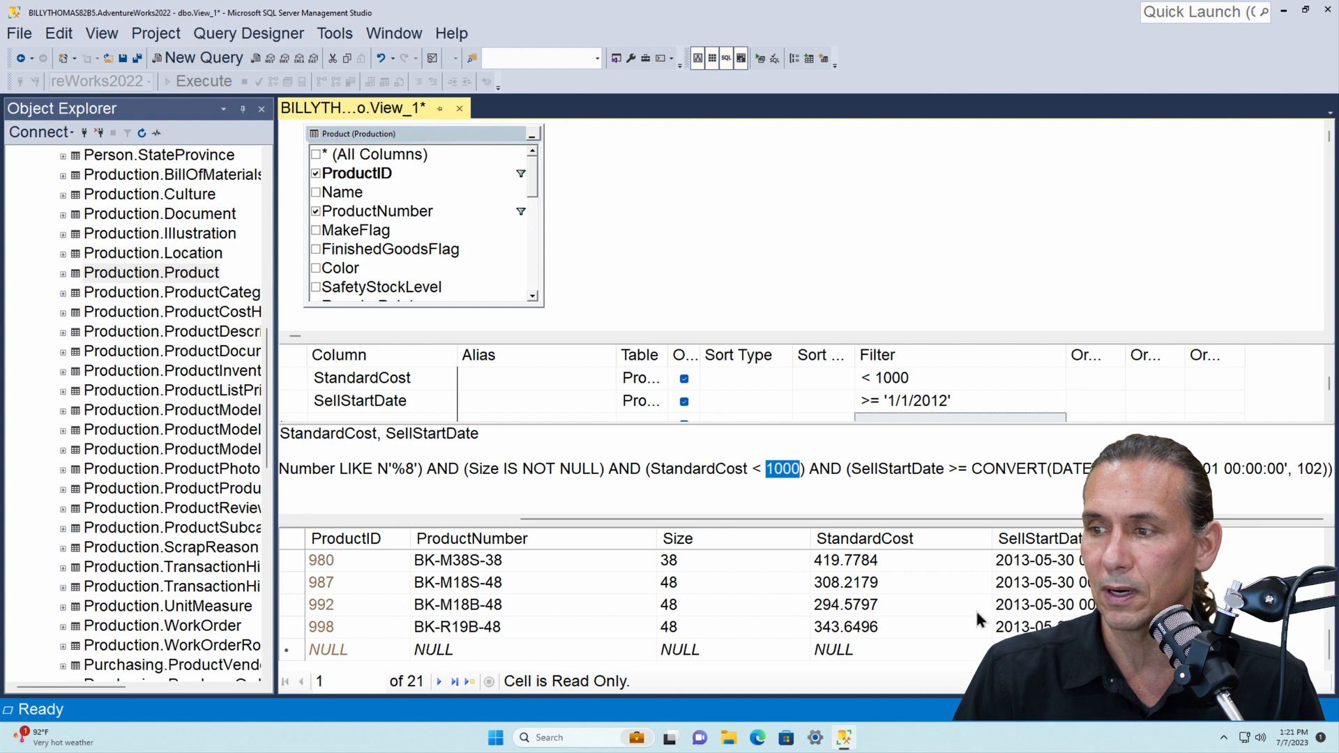
{"action": "scroll", "coordinate": [956, 593], "scroll_direction": "up", "scroll_amount": 5}
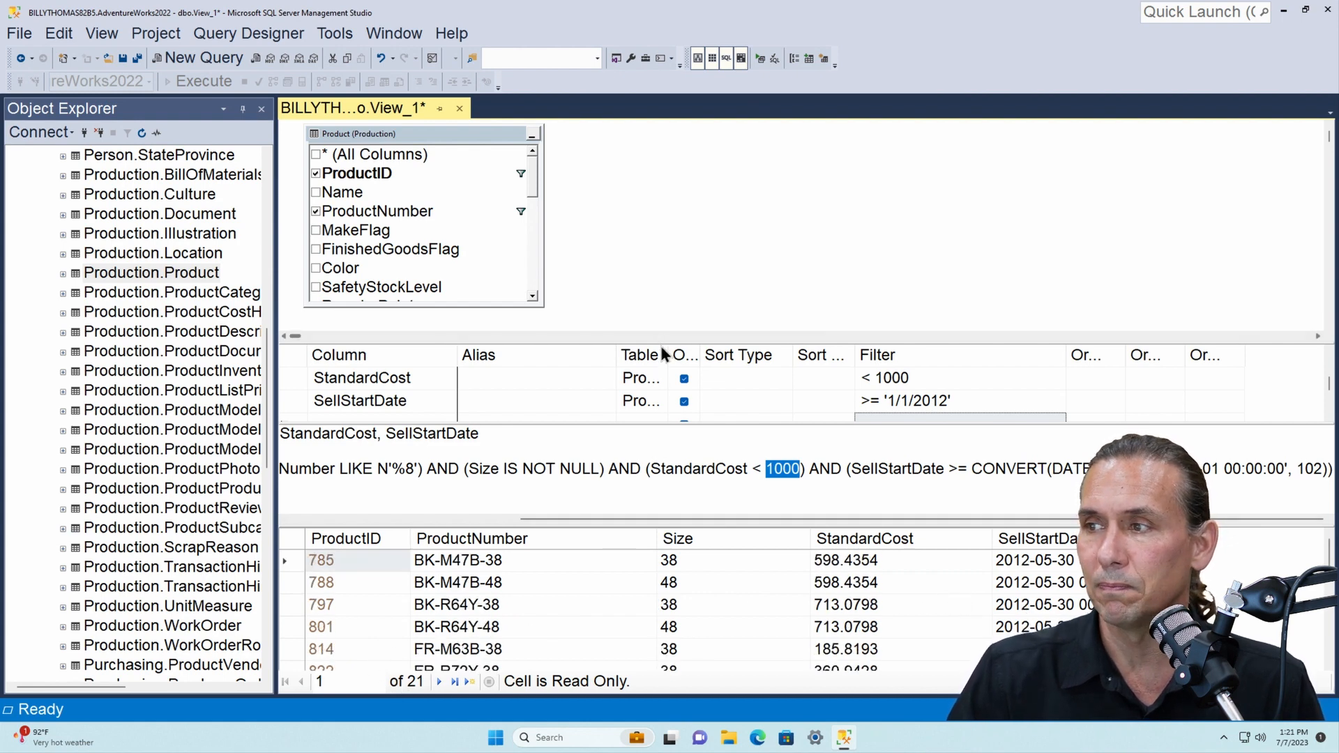
Step: Hide the view's diagram pane and resize the criteria pane to show all five filter rows, with the SQL statement's start in view
{"action": "left_click", "coordinate": [697, 59]}
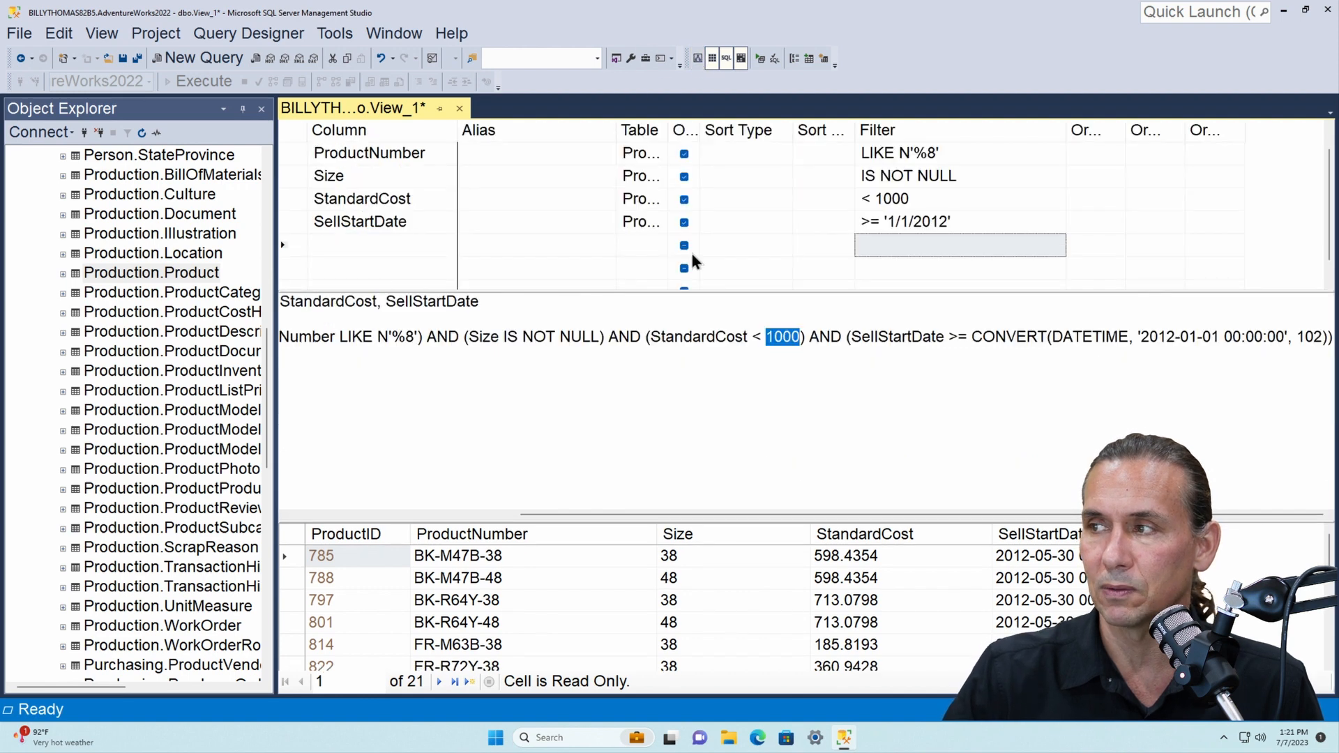
{"action": "left_click_drag", "start_coordinate": [698, 298], "coordinate": [697, 362]}
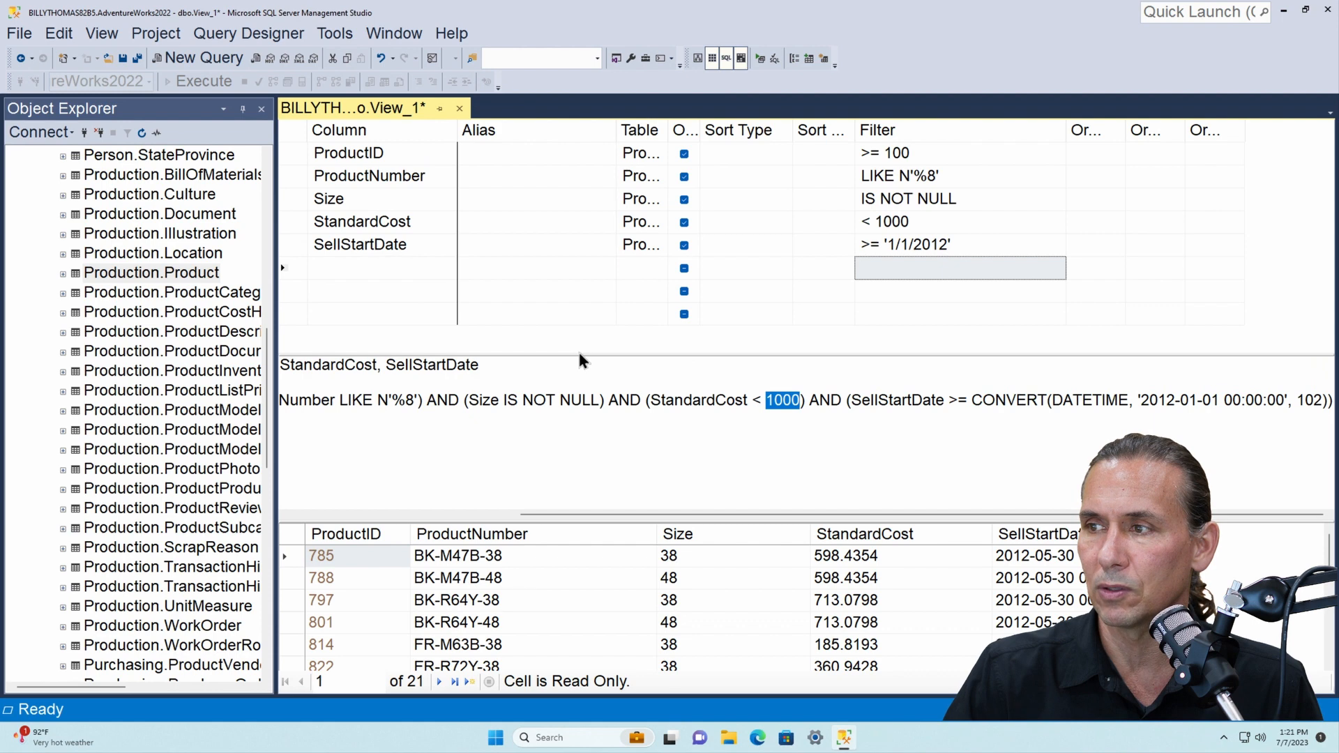
{"action": "left_click_drag", "start_coordinate": [585, 356], "coordinate": [588, 302]}
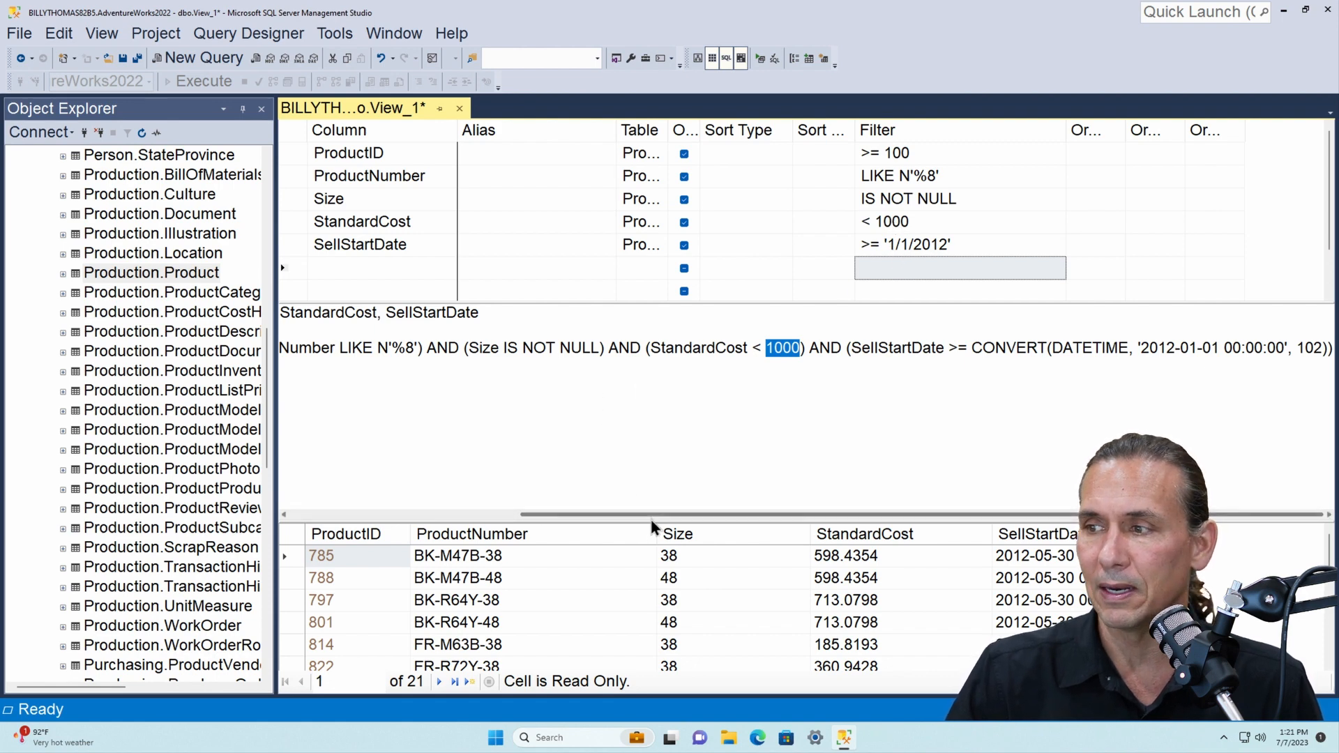
{"action": "left_click_drag", "start_coordinate": [649, 515], "coordinate": [411, 514]}
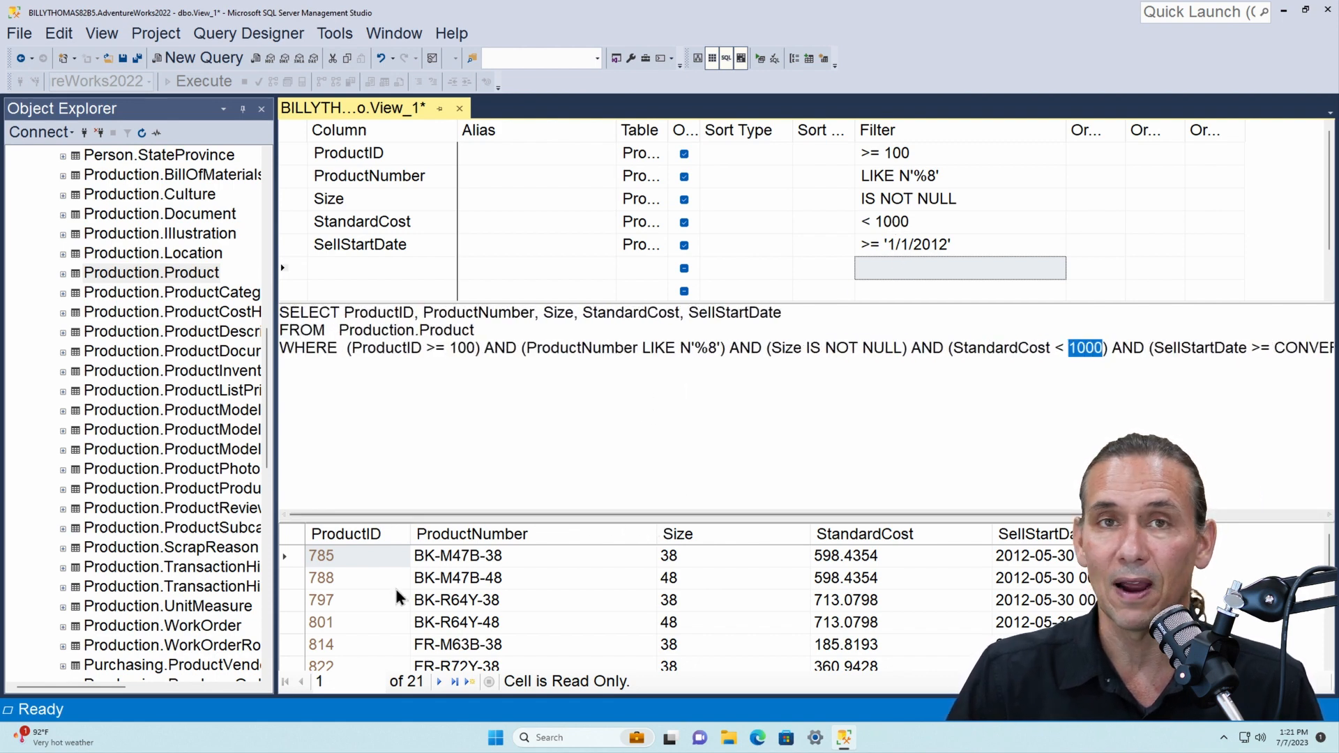
{"action": "scroll", "coordinate": [489, 610], "scroll_direction": "down", "scroll_amount": 6}
{"action": "scroll", "coordinate": [513, 615], "scroll_direction": "up", "scroll_amount": 6}
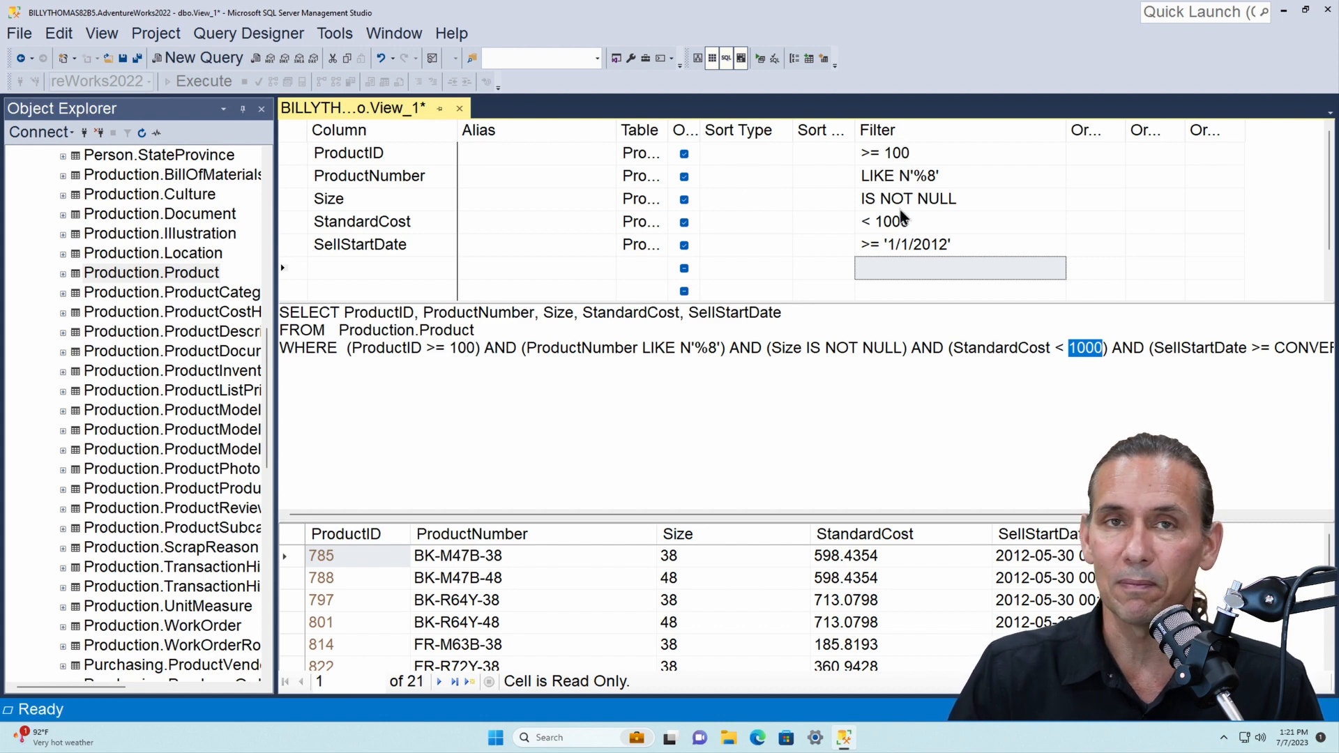
Step: Copy the view's entire SQL statement into a new query window and execute it
{"action": "left_click", "coordinate": [499, 420]}
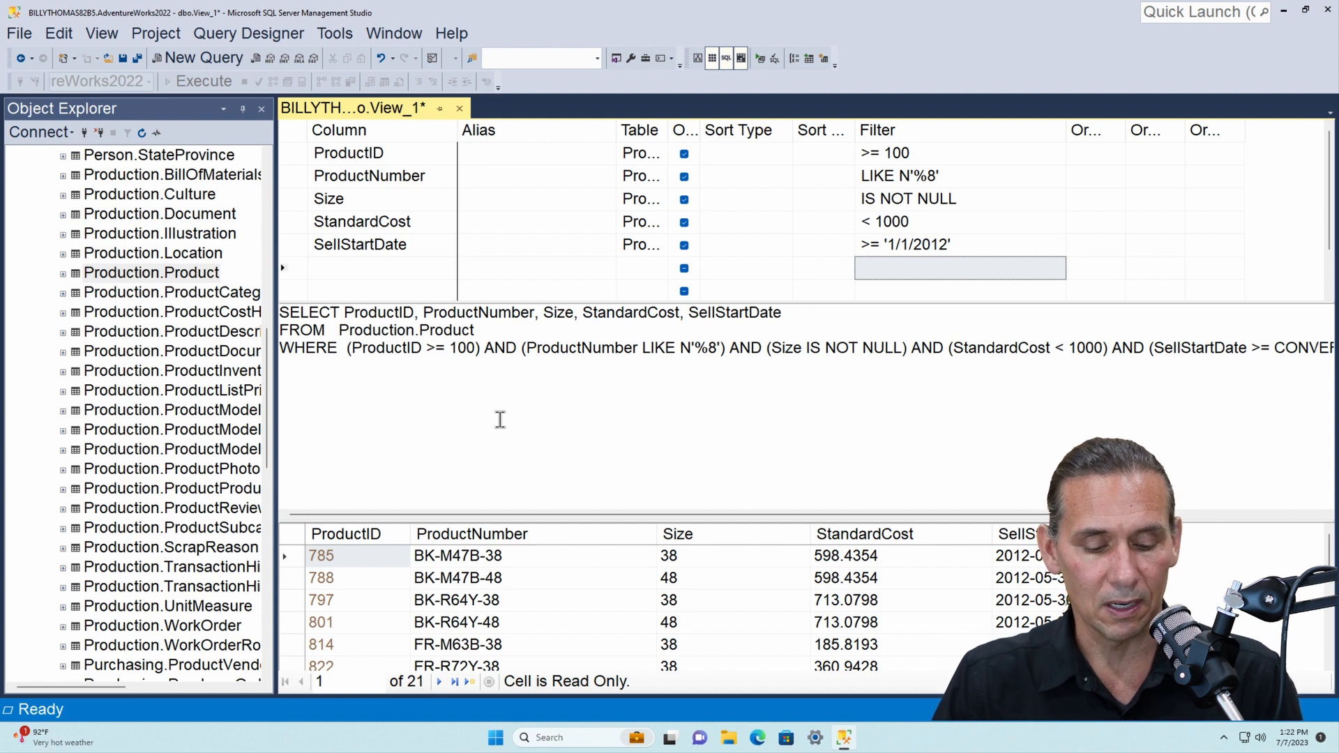
{"action": "key", "text": "ctrl+a"}
{"action": "key", "text": "ctrl+c"}
{"action": "left_click_drag", "start_coordinate": [580, 513], "coordinate": [383, 514]}
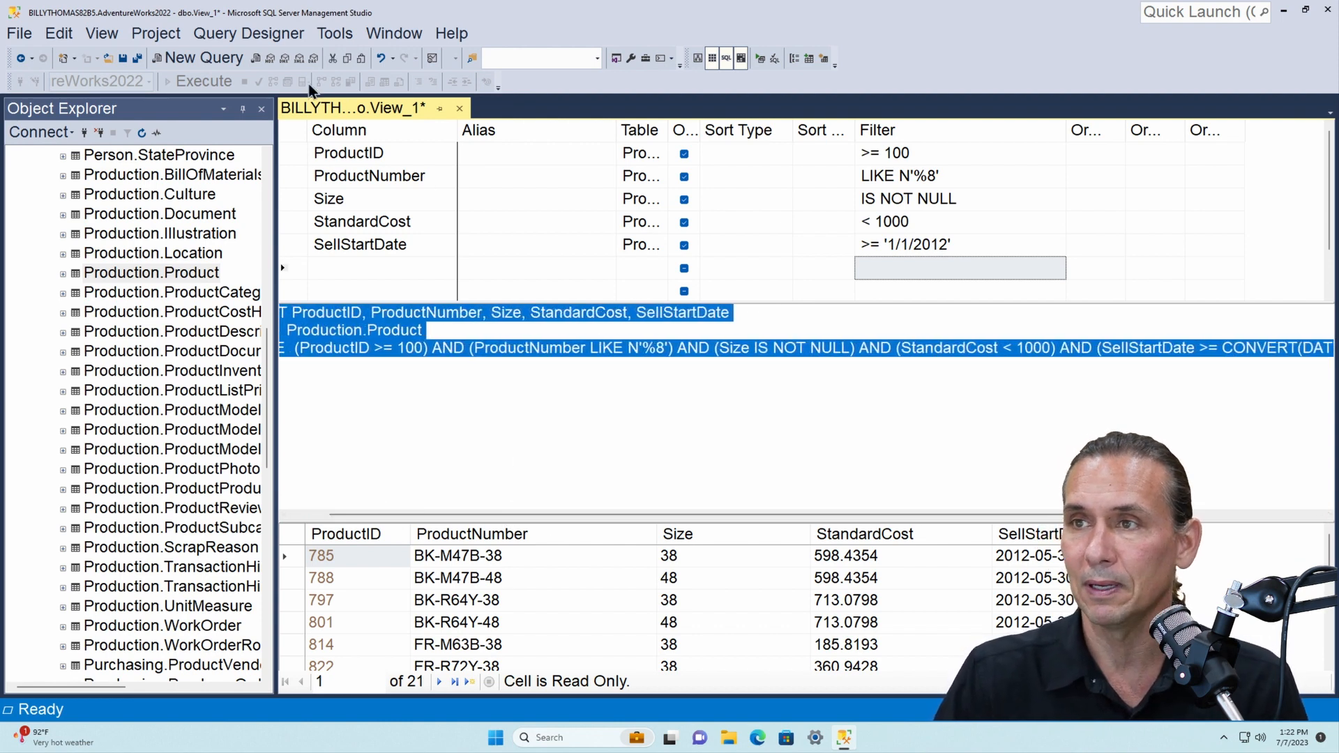
{"action": "left_click", "coordinate": [202, 57]}
{"action": "key", "text": "ctrl+v"}
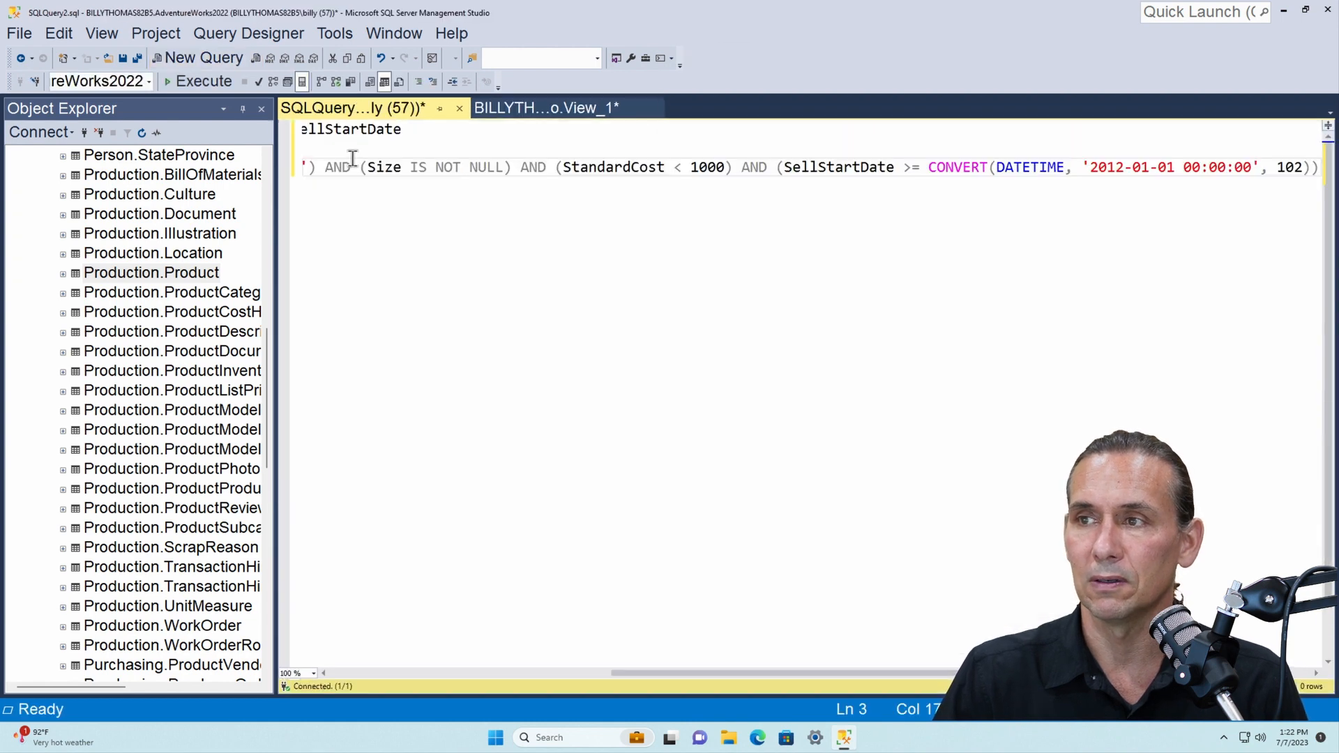
{"action": "left_click", "coordinate": [375, 167]}
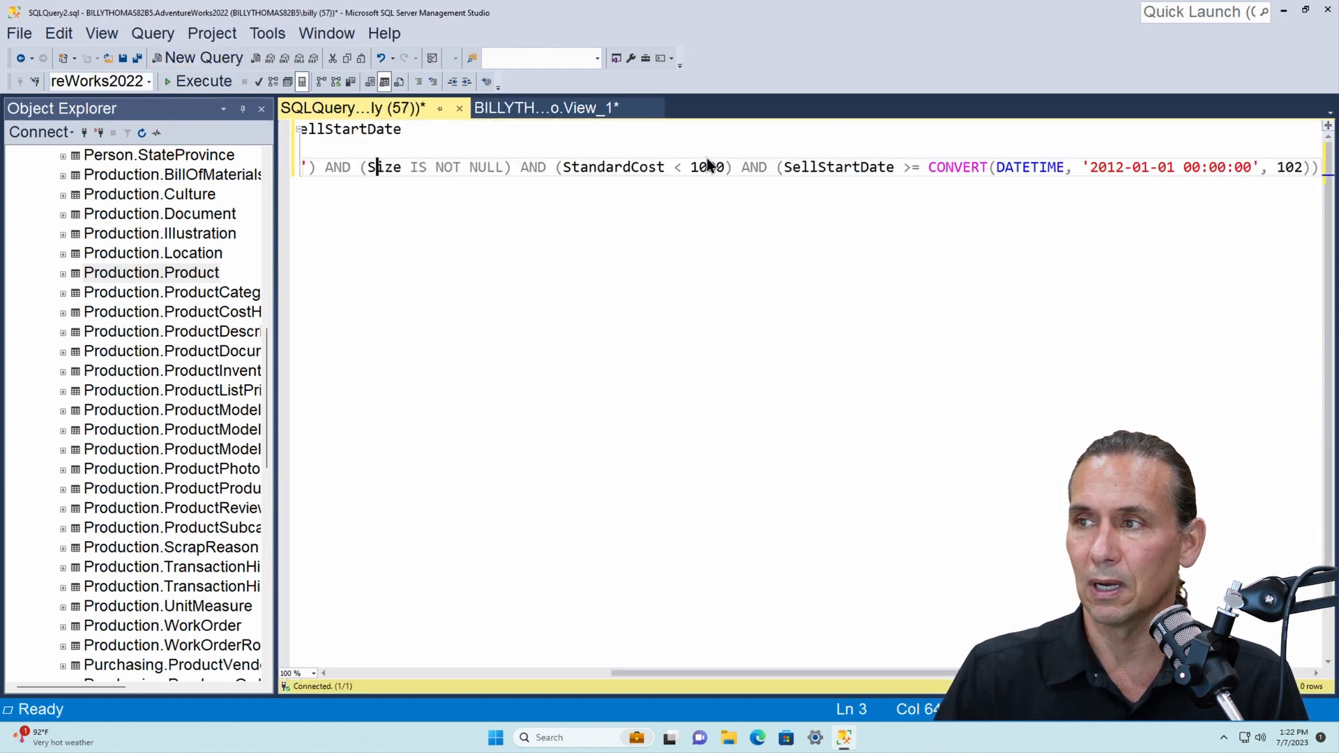
{"action": "left_click", "coordinate": [203, 82]}
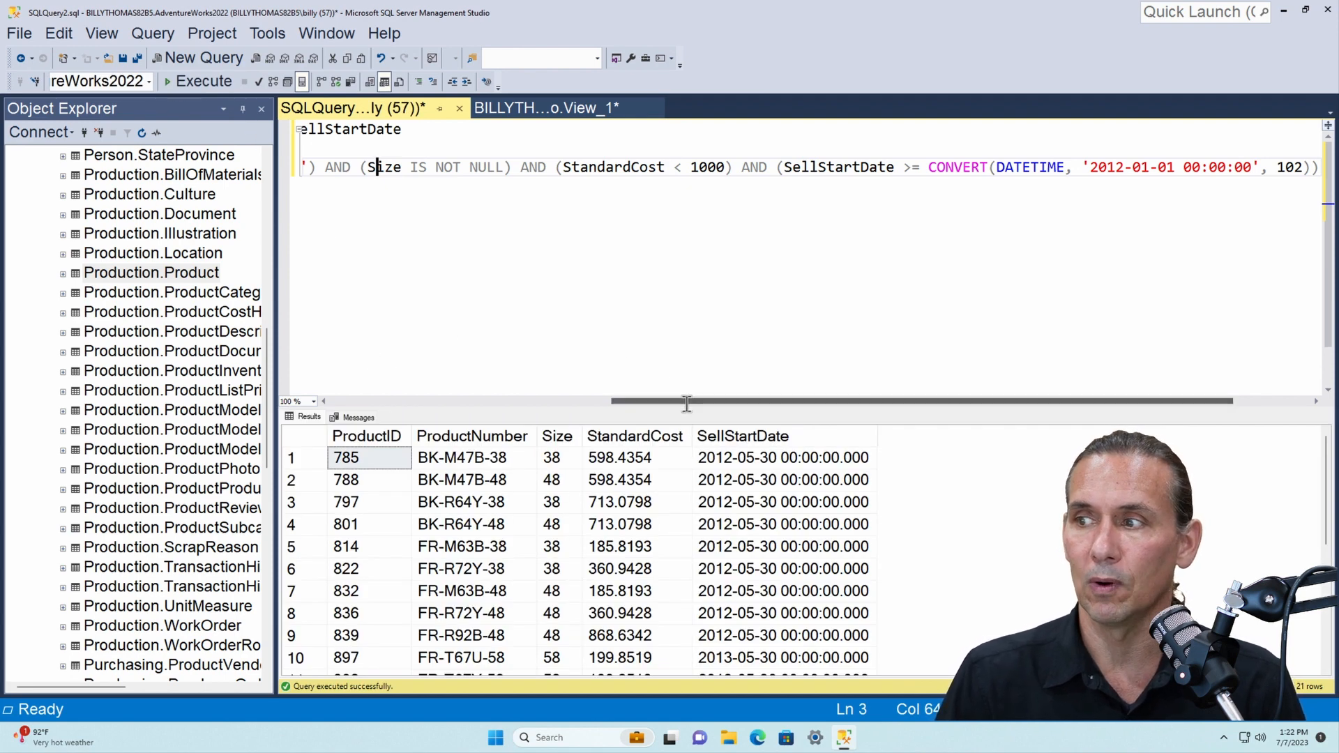
Step: Reformat the WHERE clause so each of its five conditions sits on its own indented line below WHERE
{"action": "left_click_drag", "start_coordinate": [676, 401], "coordinate": [260, 379]}
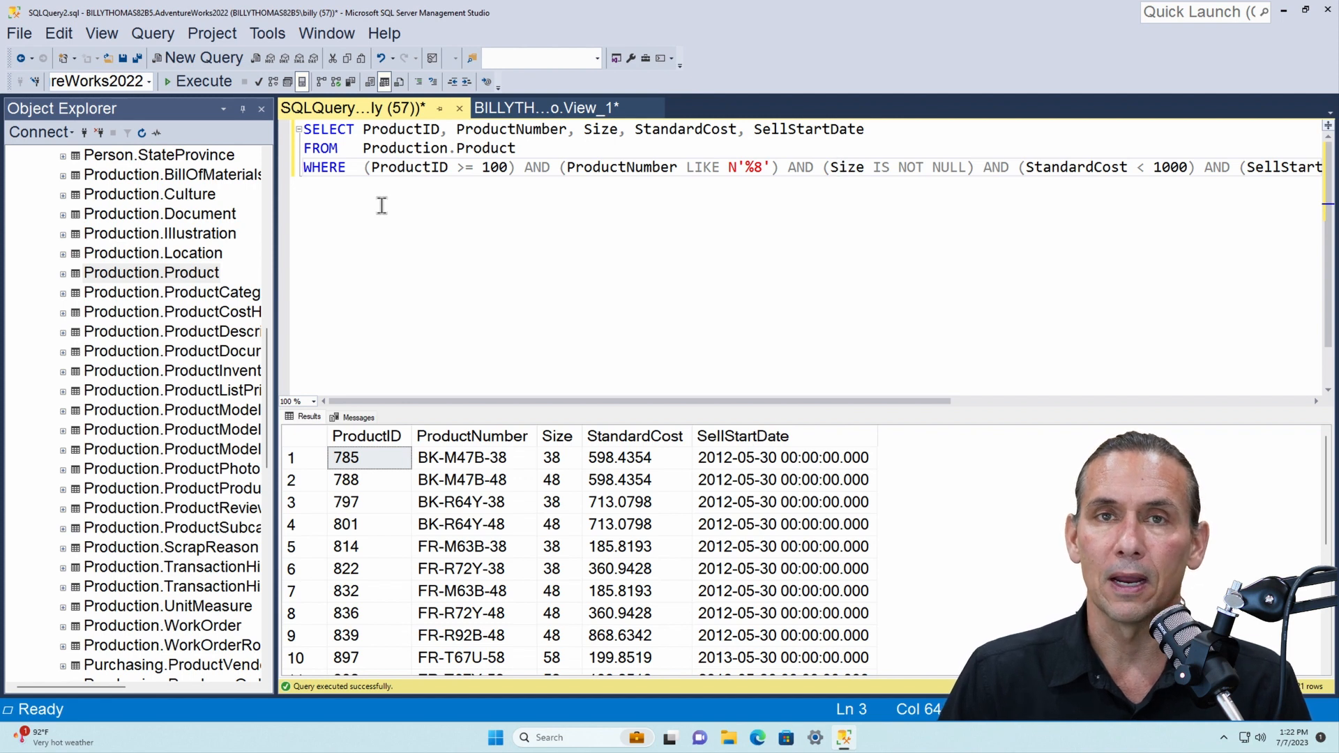
{"action": "left_click", "coordinate": [364, 167]}
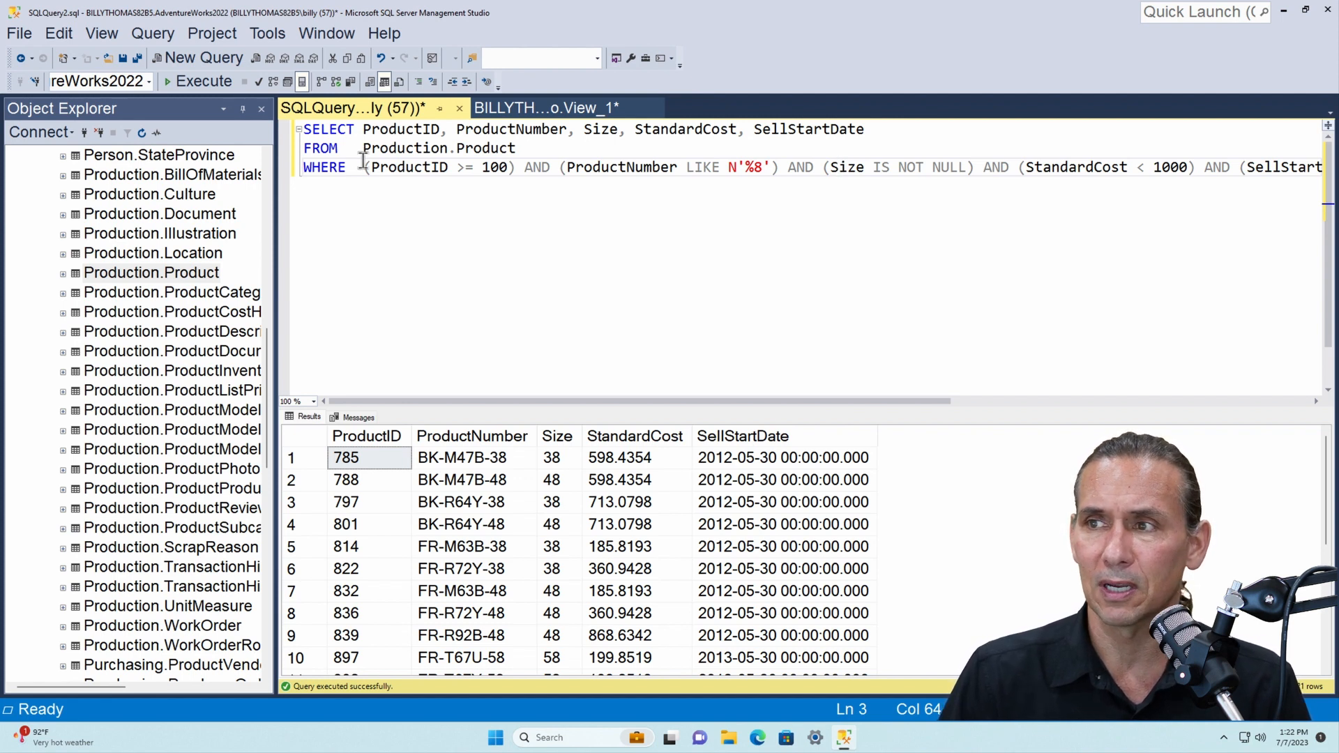
{"action": "key", "text": "Return"}
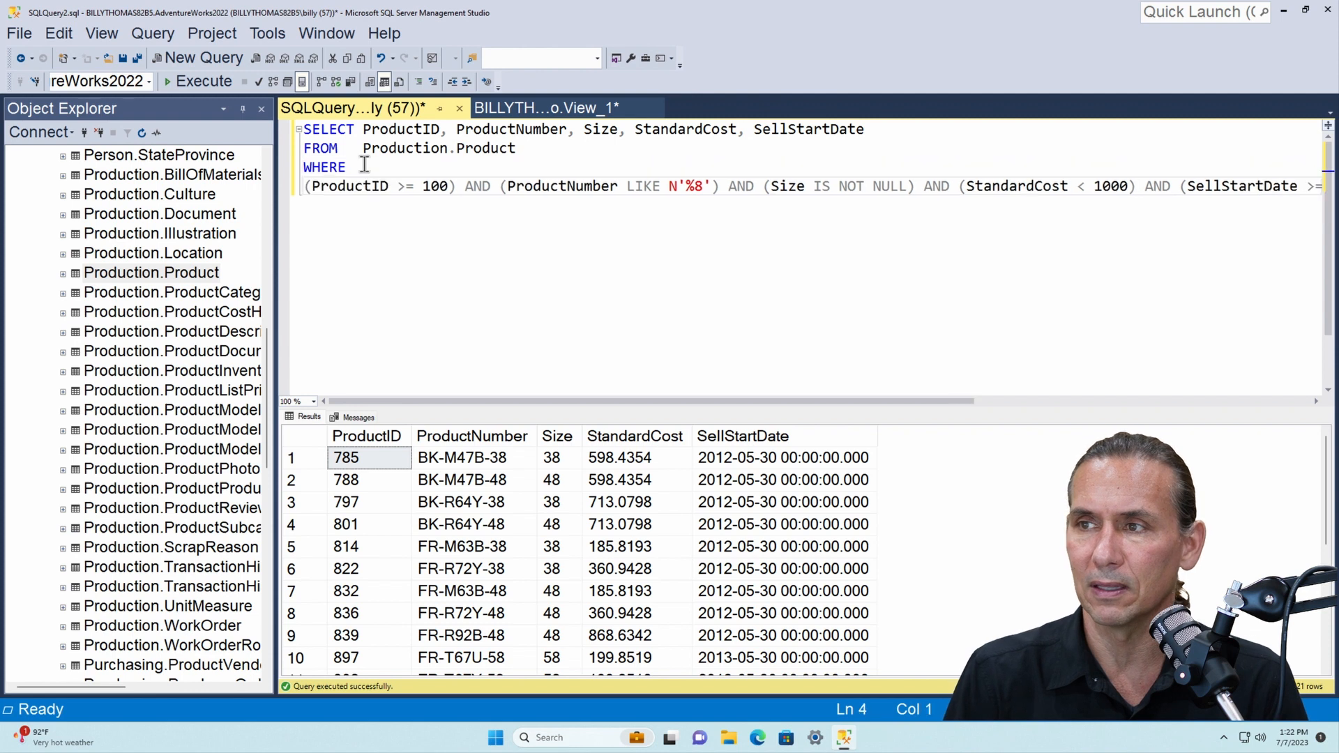
{"action": "key", "text": "Tab"}
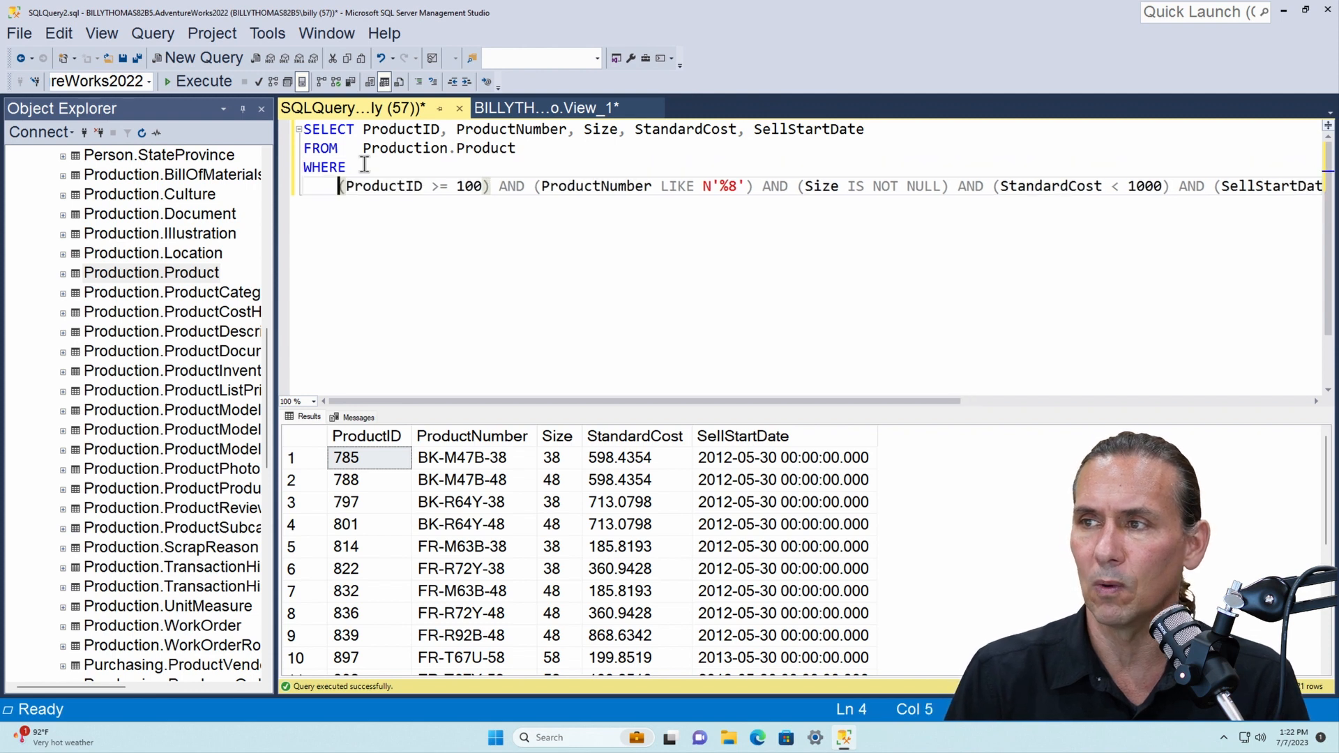
{"action": "left_click", "coordinate": [536, 186]}
{"action": "key", "text": "Return"}
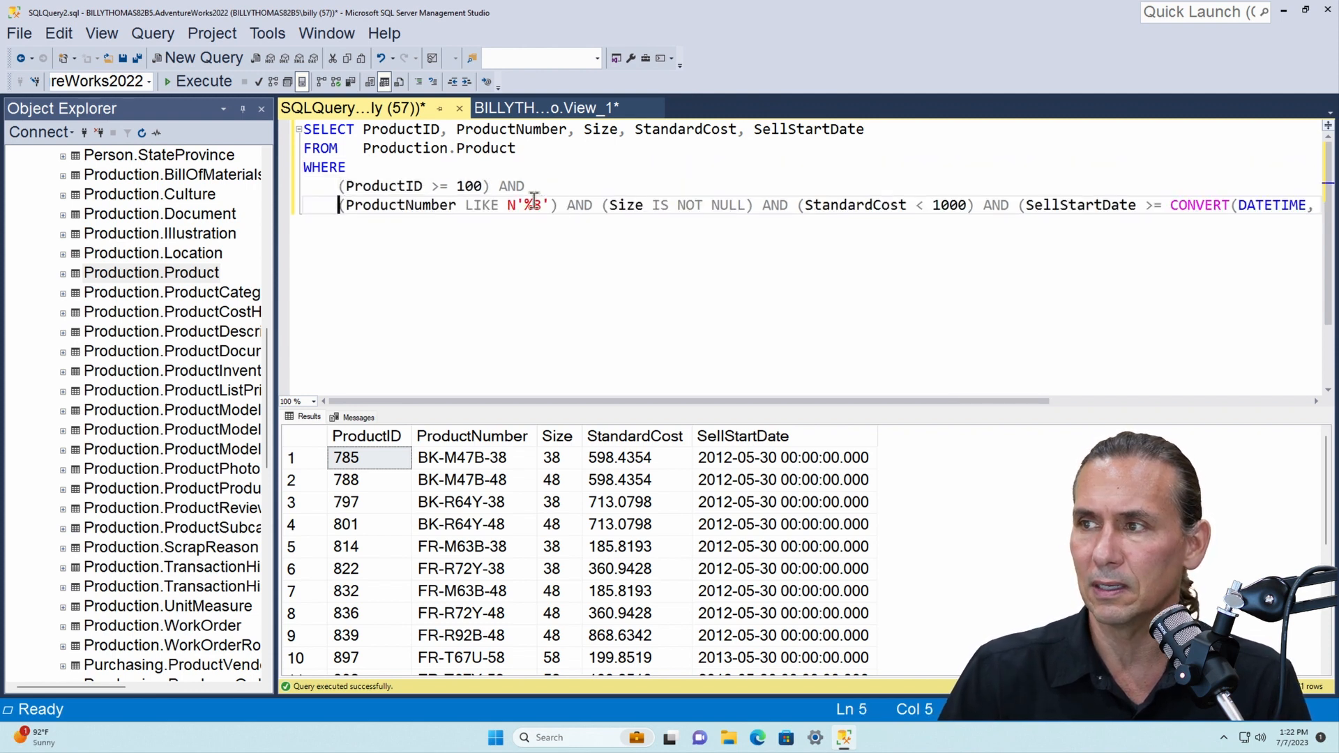
{"action": "left_click", "coordinate": [604, 207]}
{"action": "key", "text": "Return"}
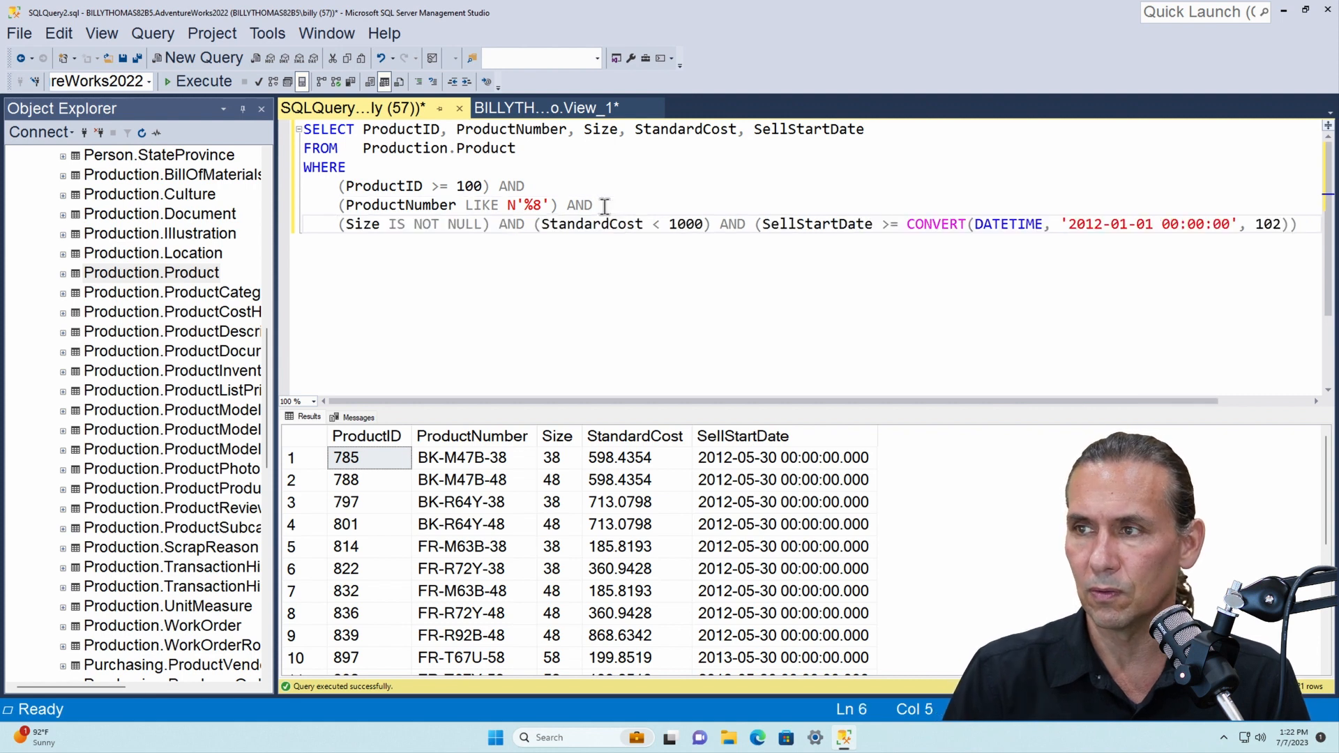
{"action": "left_click", "coordinate": [538, 224]}
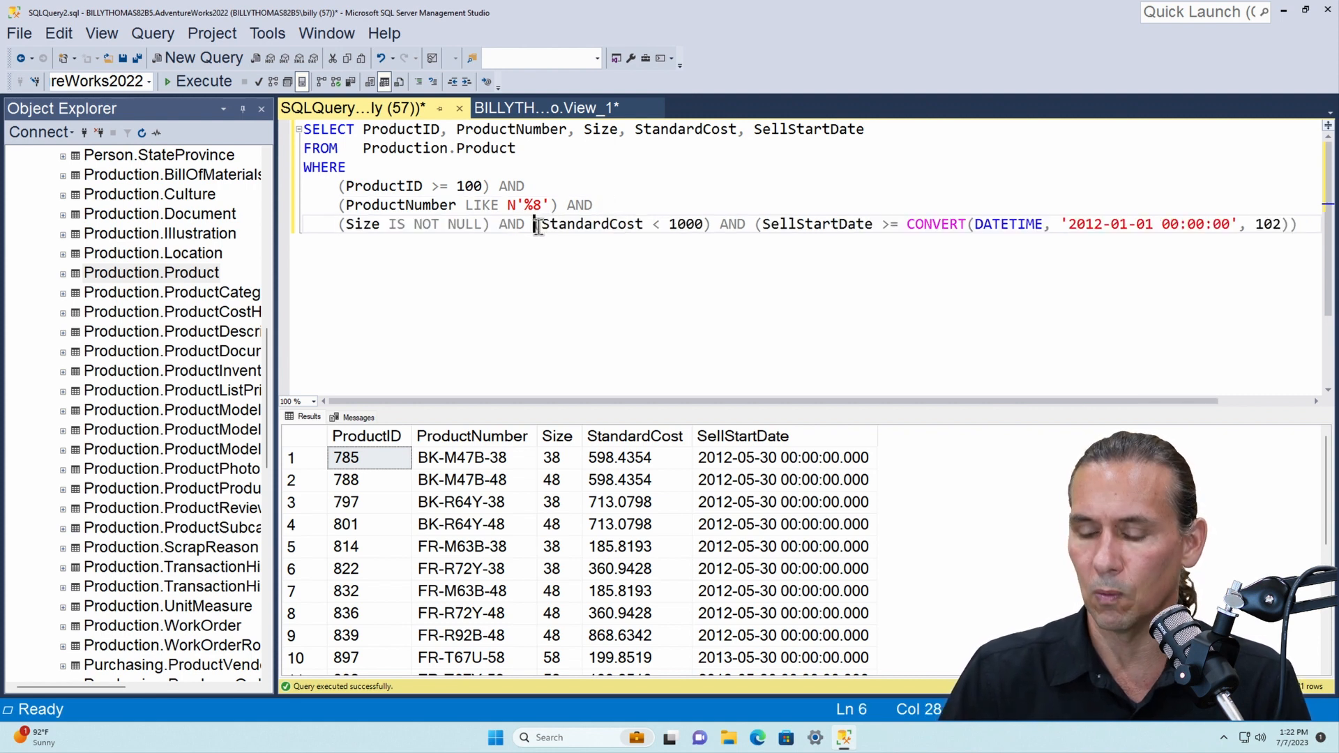
{"action": "key", "text": "Return"}
{"action": "left_click", "coordinate": [562, 243]}
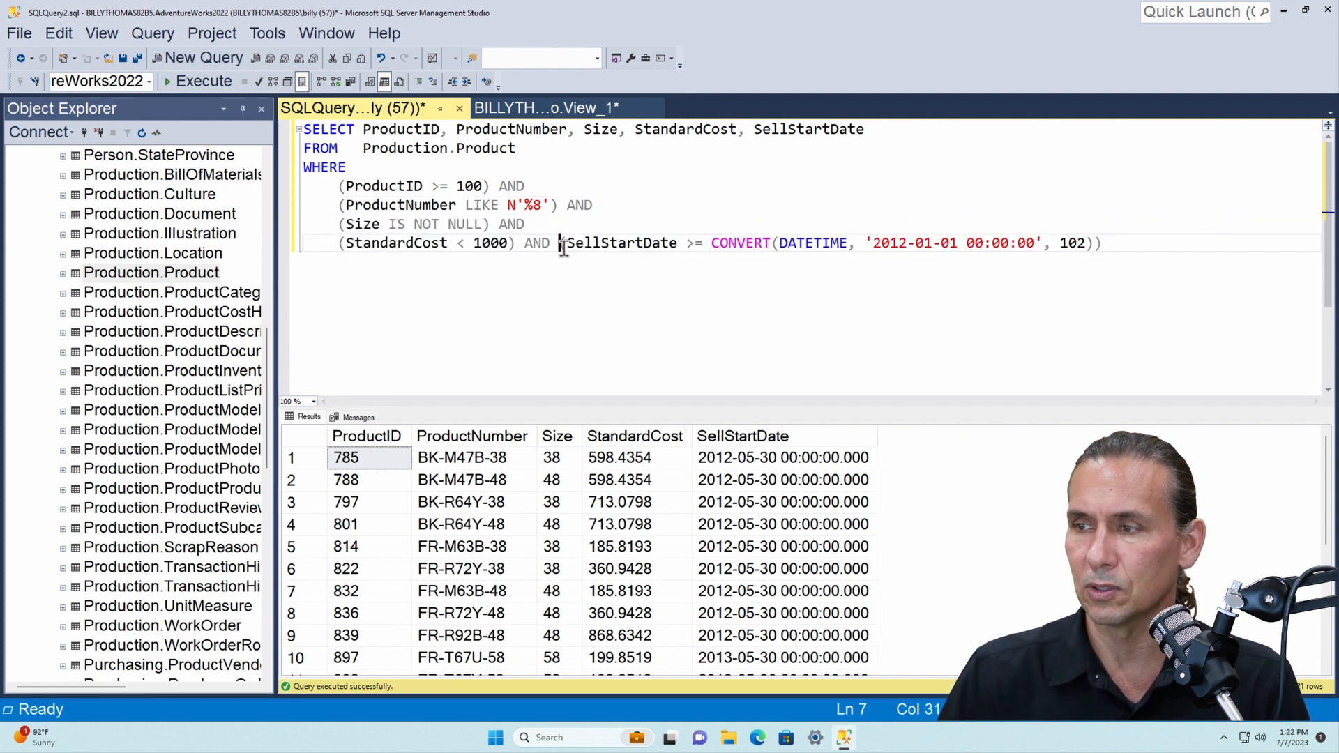
{"action": "key", "text": "Return"}
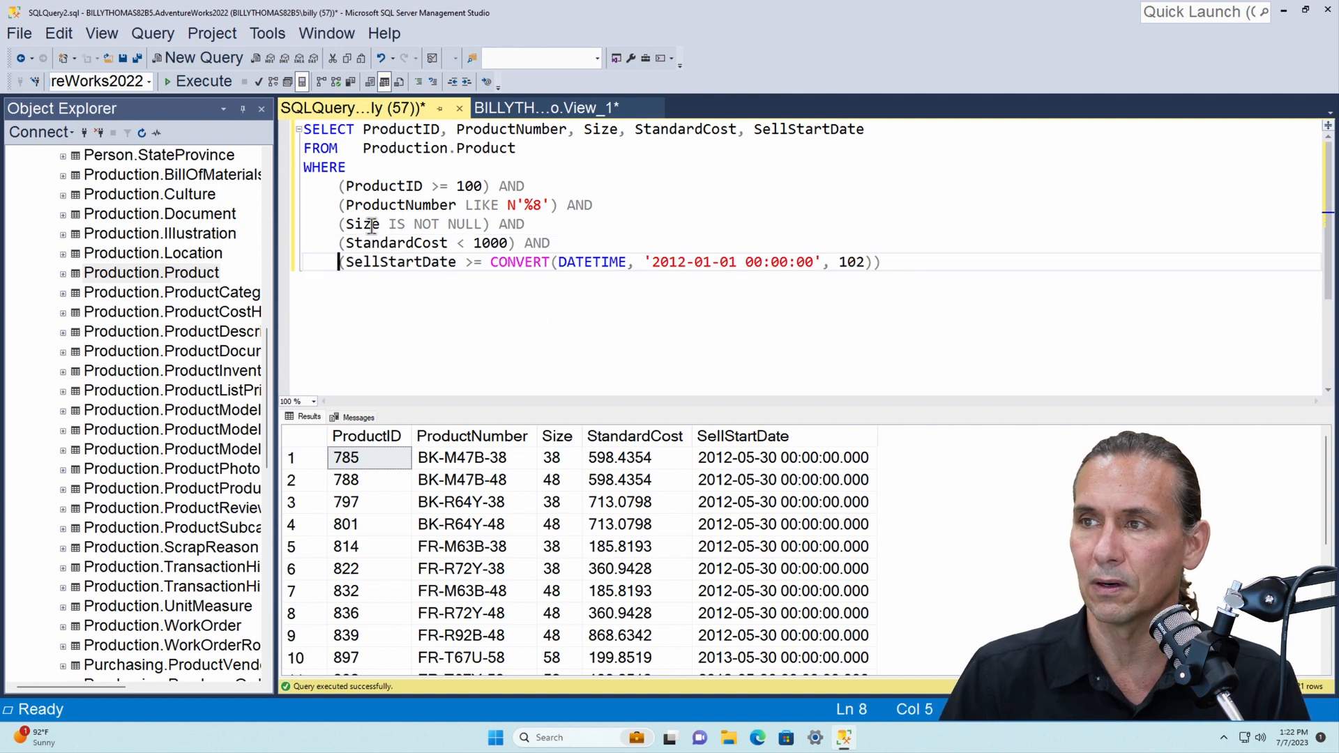
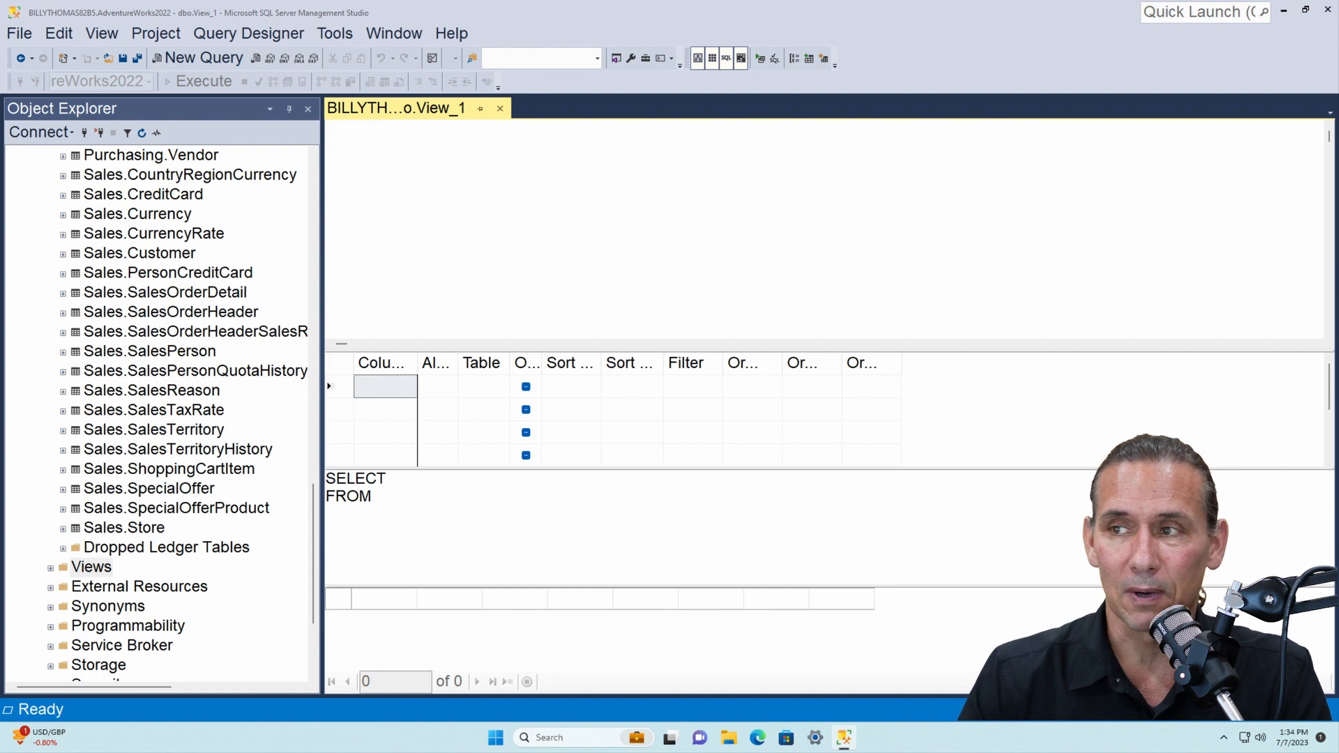
Step: Close the empty view designer and create a new view in the AdventureWorks2022 database
{"action": "left_click", "coordinate": [500, 108]}
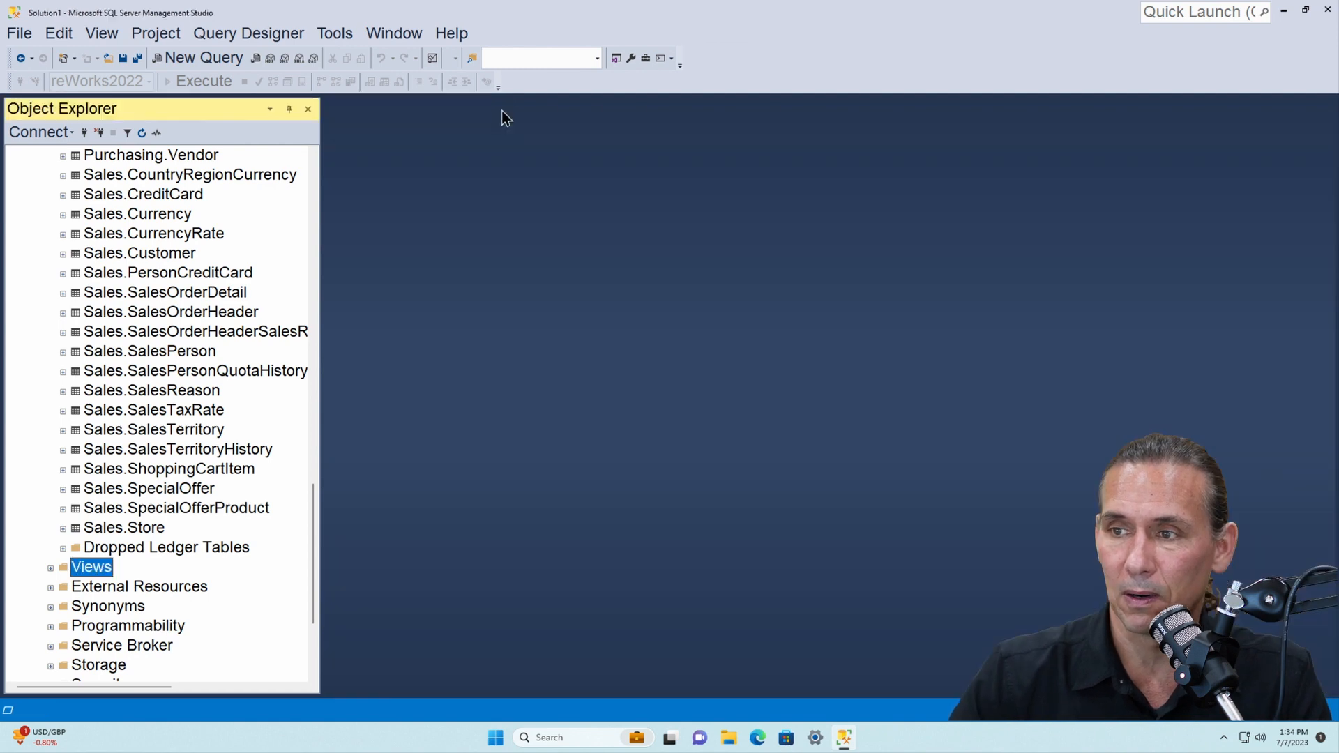
{"action": "scroll", "coordinate": [186, 446], "scroll_direction": "down", "scroll_amount": 3}
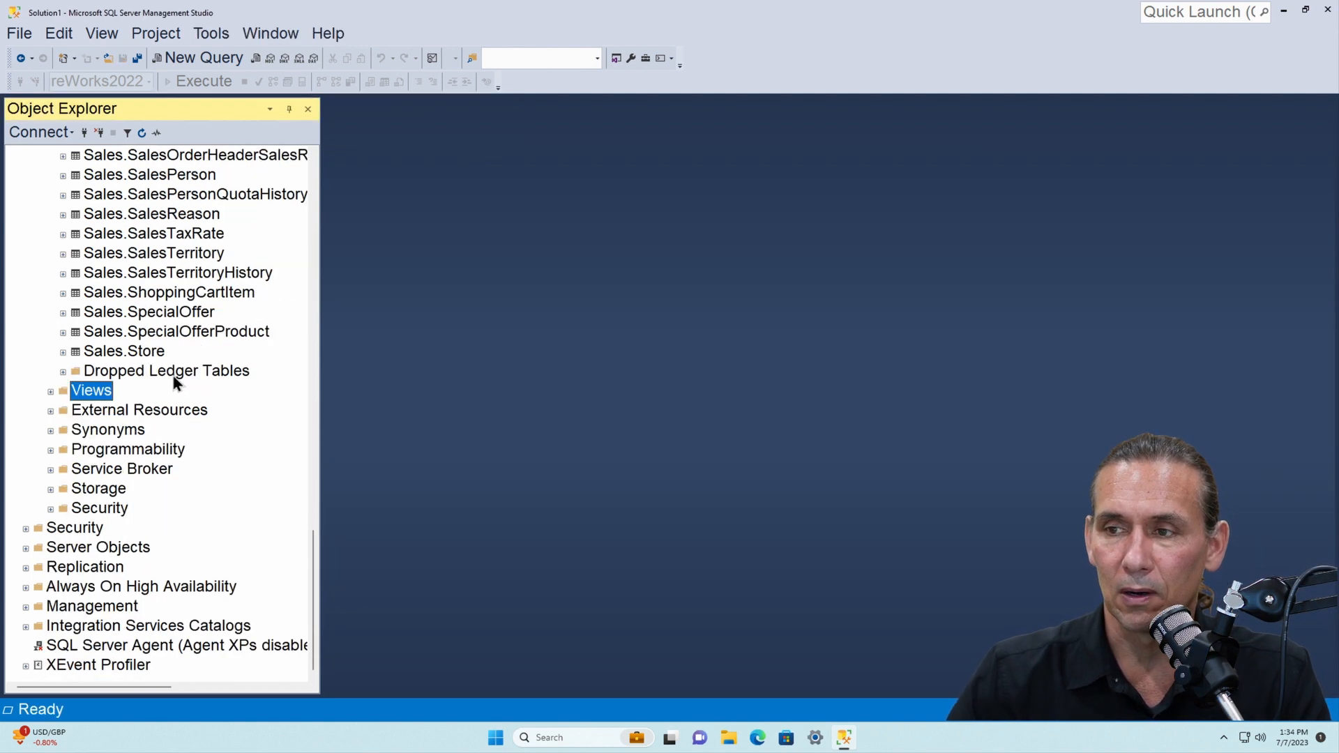
{"action": "right_click", "coordinate": [102, 388]}
{"action": "left_click", "coordinate": [132, 394]}
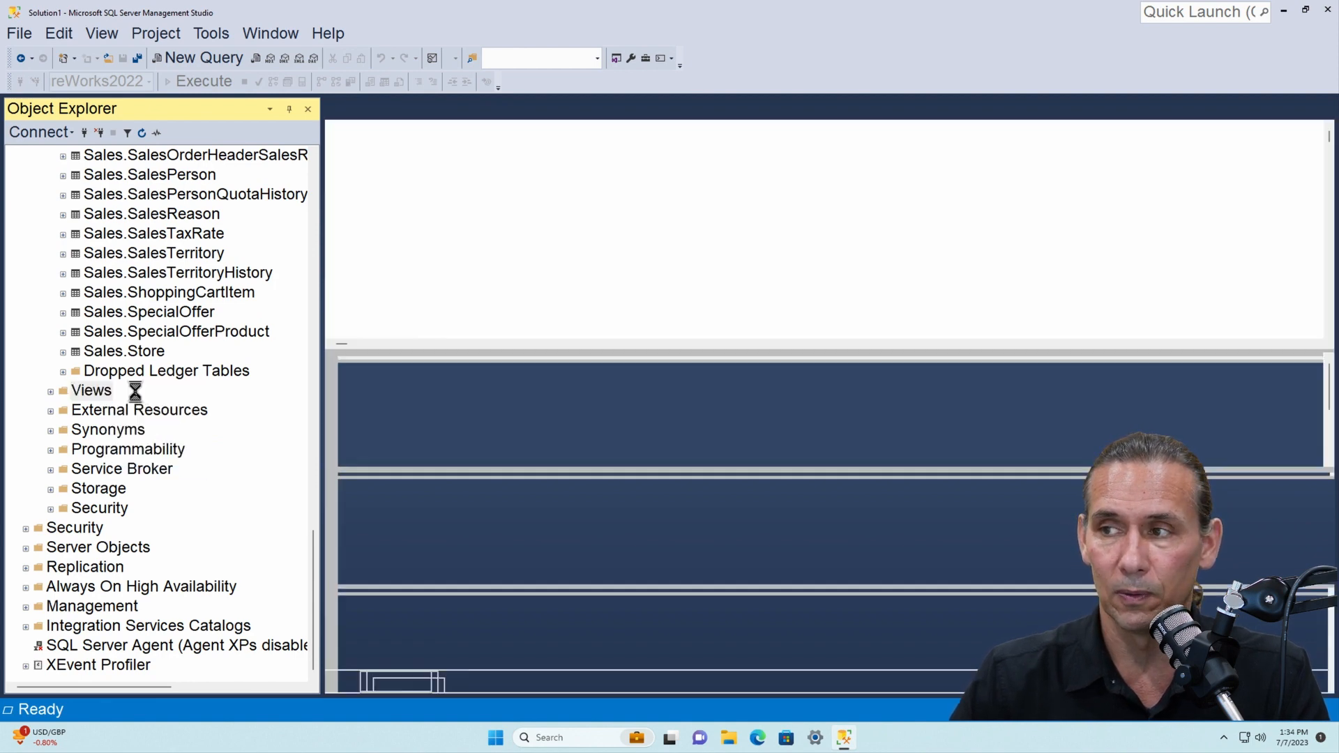
Step: Add the Customer (Sales) table to the new view and close the table selection dialog
{"action": "scroll", "coordinate": [452, 427], "scroll_direction": "down", "scroll_amount": 1}
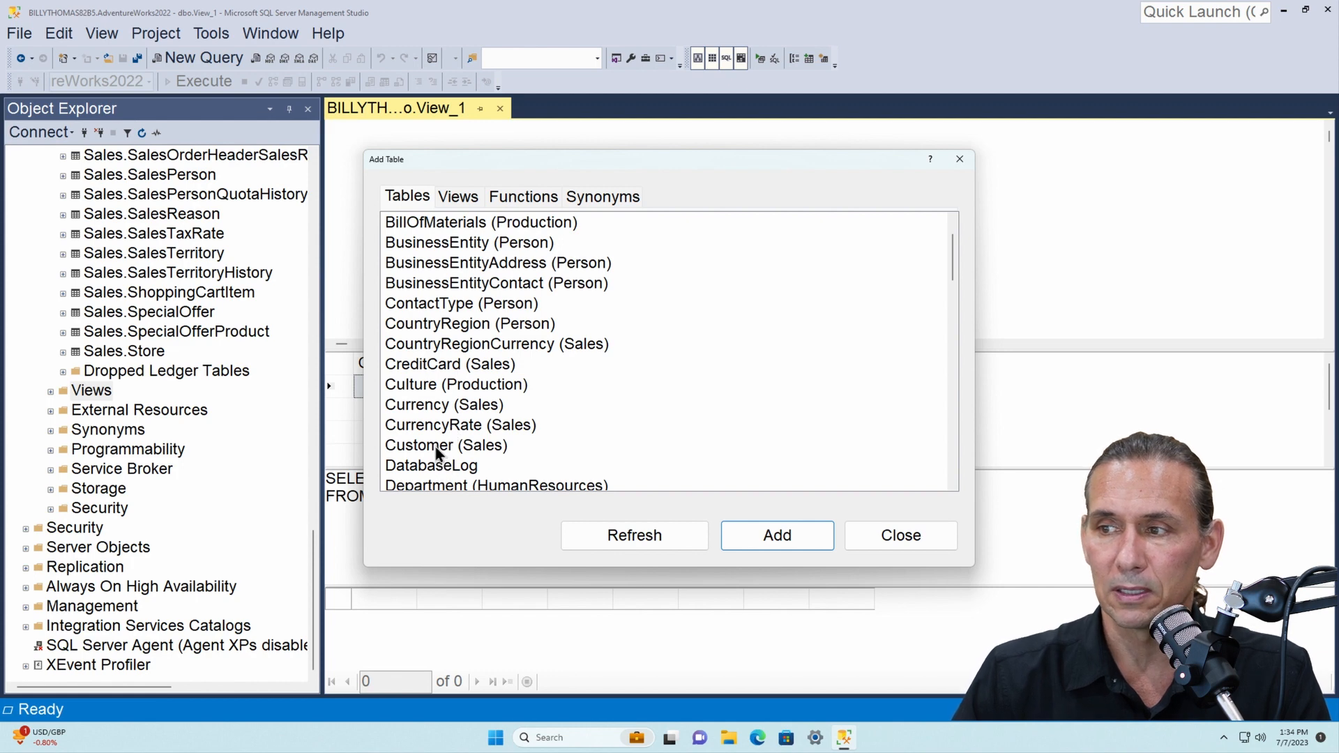
{"action": "left_click", "coordinate": [437, 452]}
{"action": "double_click", "coordinate": [435, 447]}
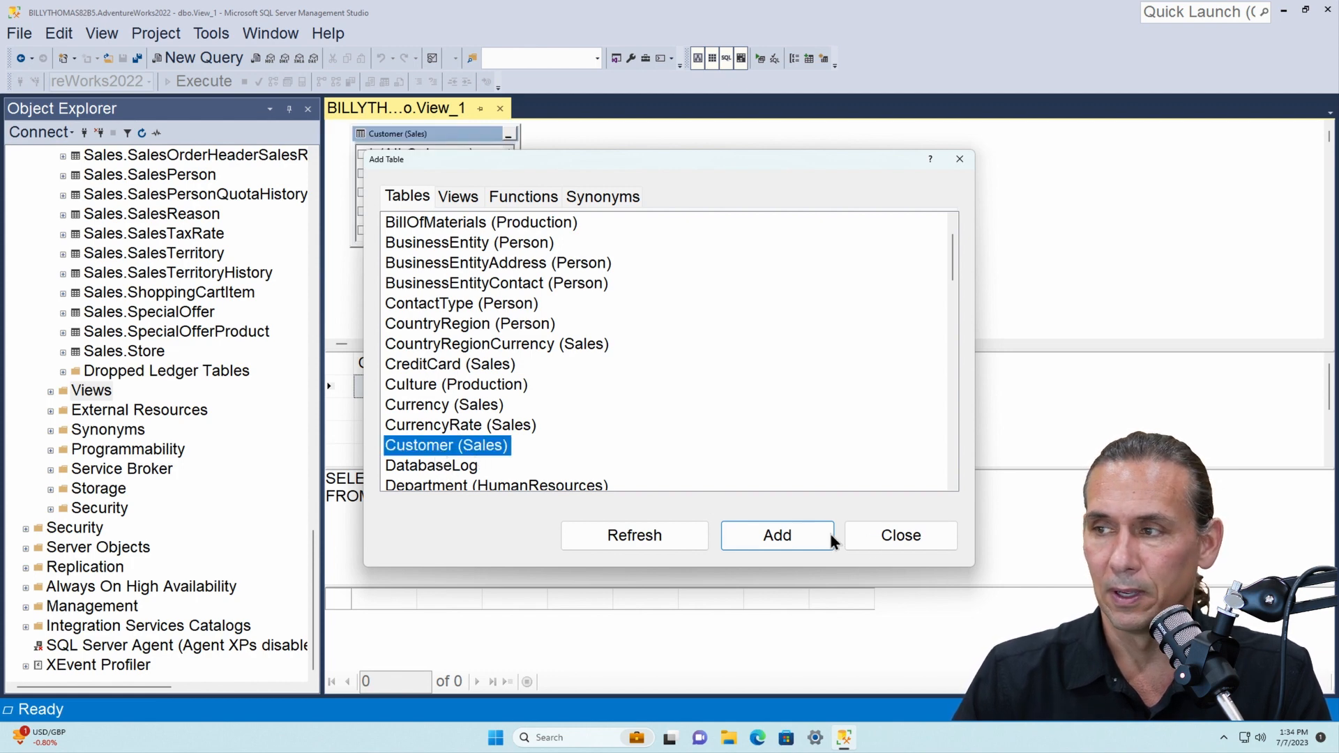
{"action": "left_click", "coordinate": [896, 538]}
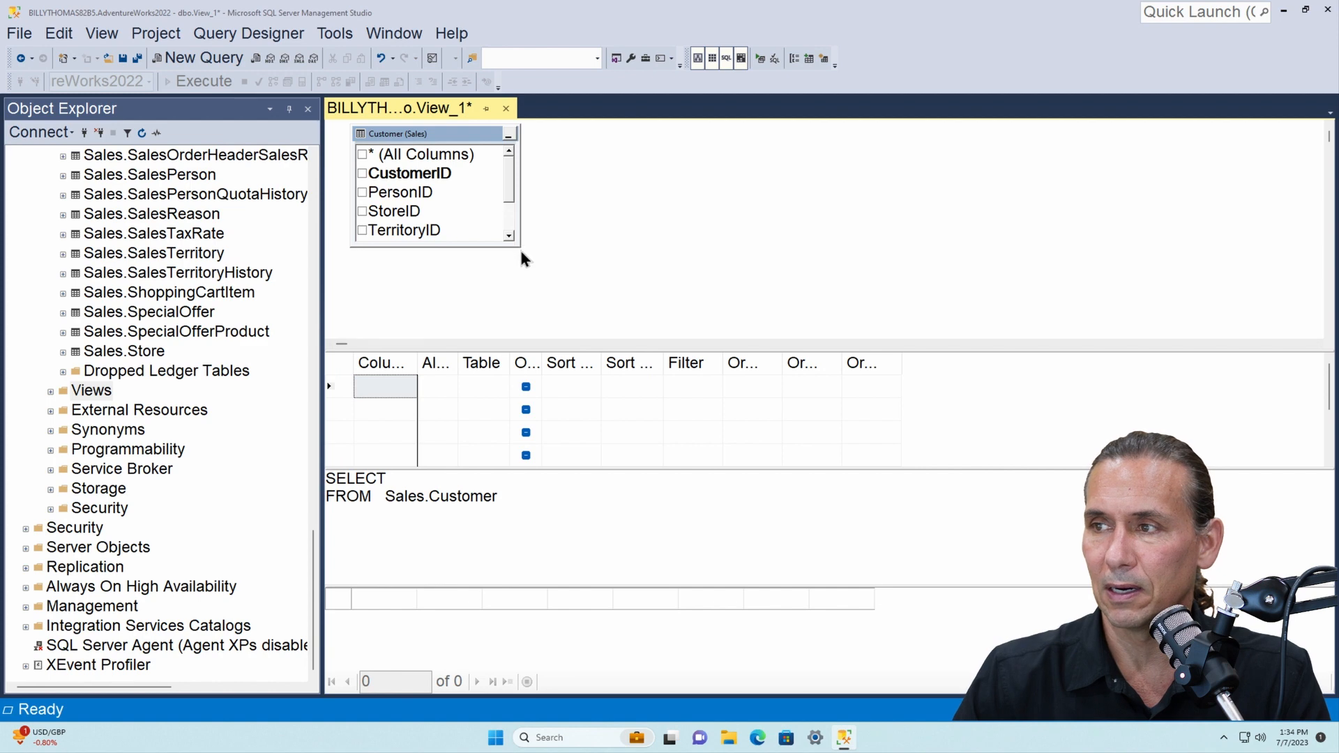
Step: Enlarge the Customer table box to show all its columns, and include CustomerID and PersonID in the output
{"action": "left_click_drag", "start_coordinate": [520, 249], "coordinate": [653, 316]}
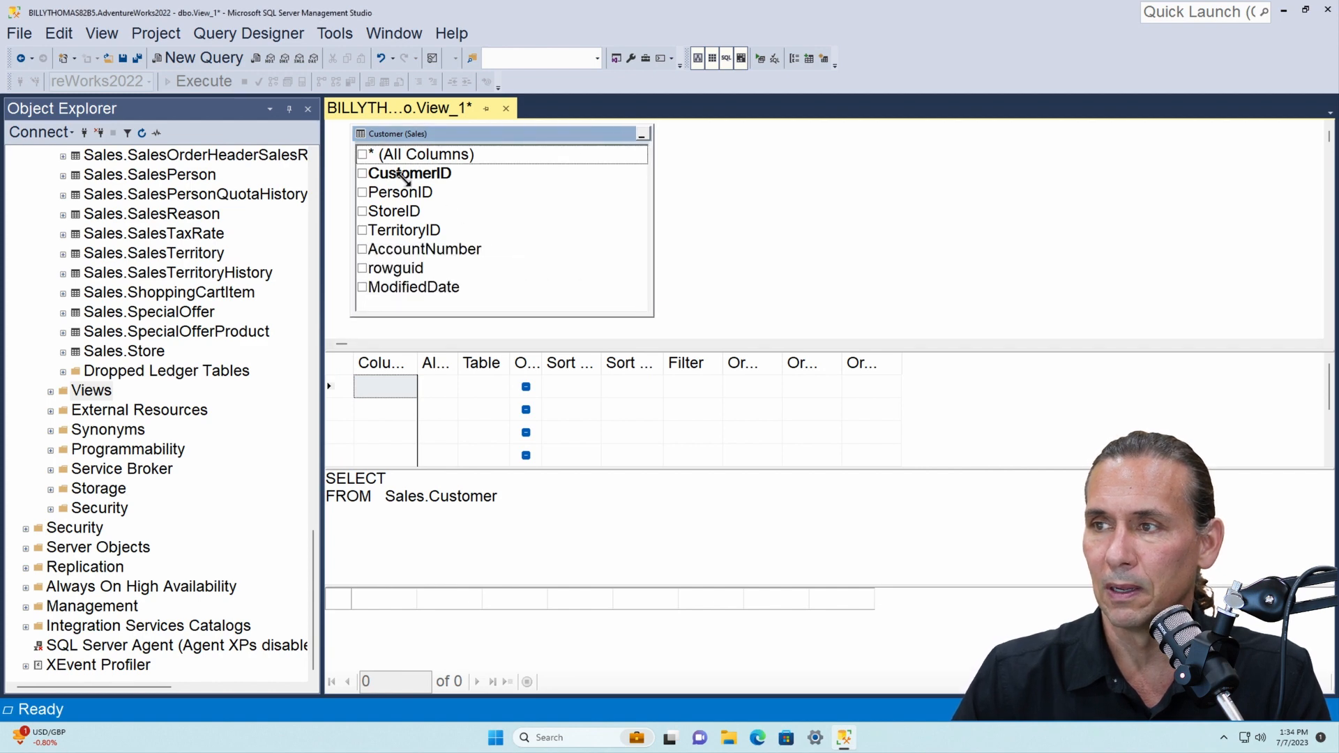
{"action": "left_click", "coordinate": [362, 174]}
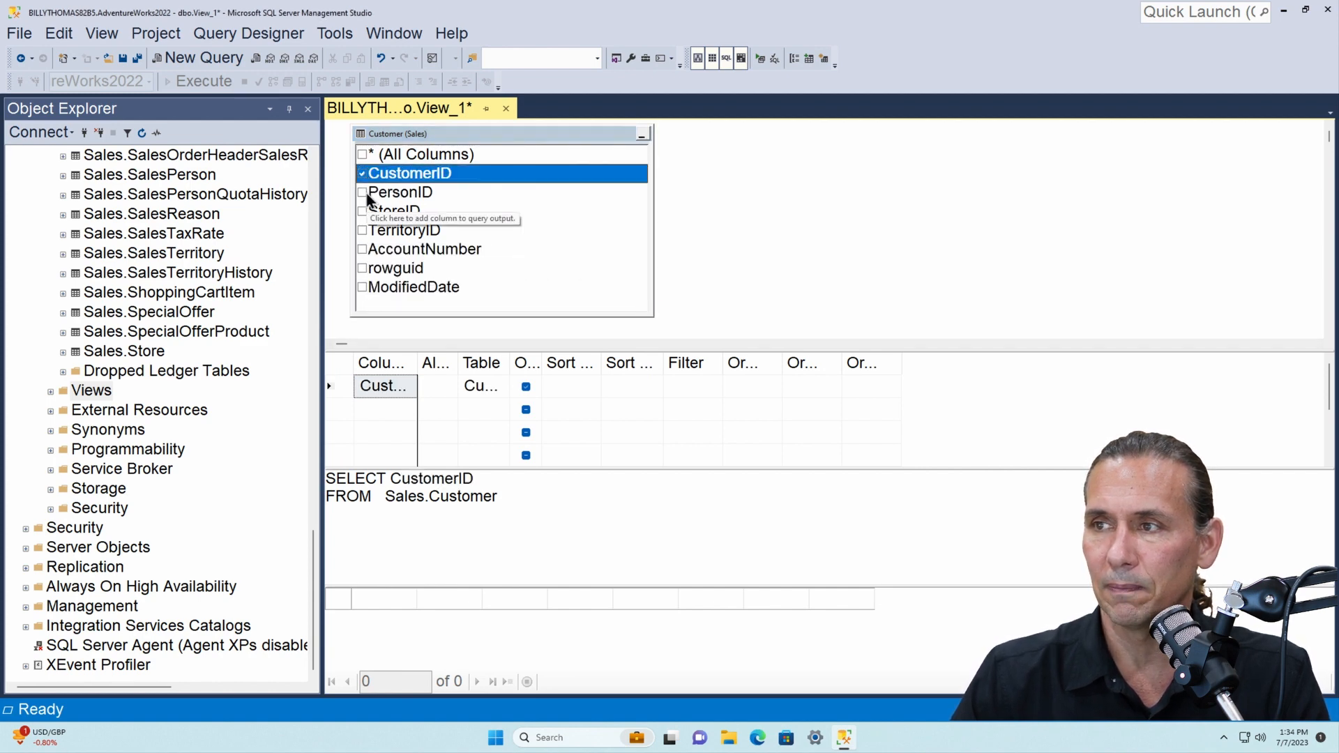
{"action": "left_click", "coordinate": [363, 193]}
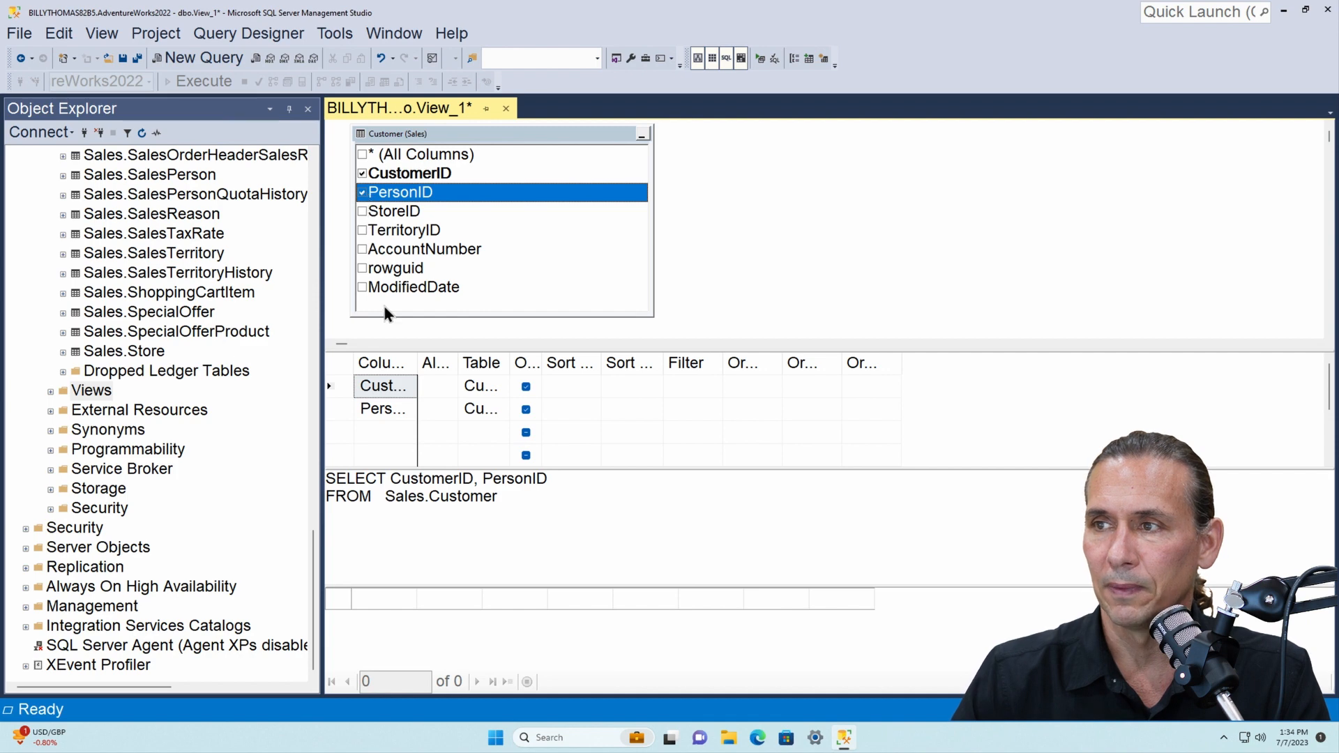
Step: Execute the customer query, enlarge the results pane and look through the returned rows
{"action": "left_click", "coordinate": [756, 56]}
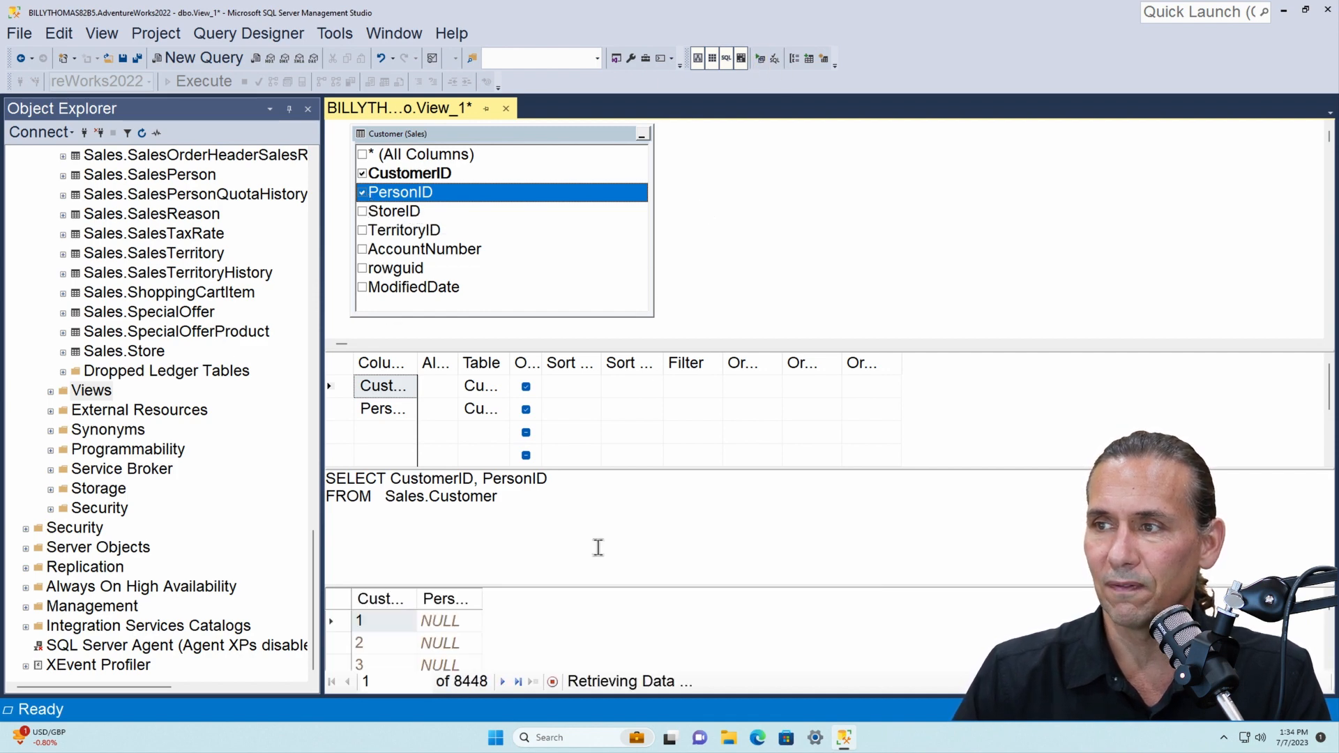
{"action": "left_click_drag", "start_coordinate": [544, 587], "coordinate": [552, 513]}
{"action": "scroll", "coordinate": [462, 586], "scroll_direction": "down", "scroll_amount": 20}
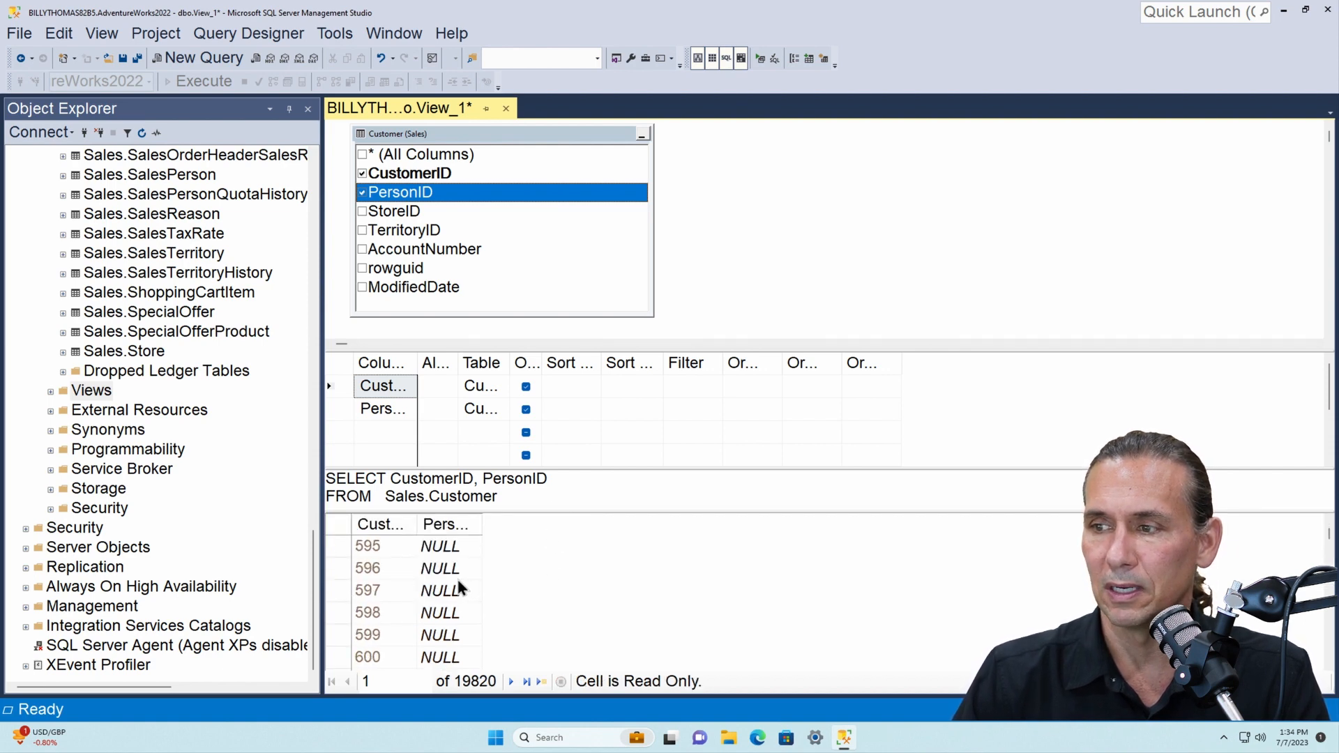
Step: Widen the CustomerID and PersonID result columns to show their full headings and look through the rows that have a PersonID
{"action": "scroll", "coordinate": [458, 583], "scroll_direction": "down", "scroll_amount": 20}
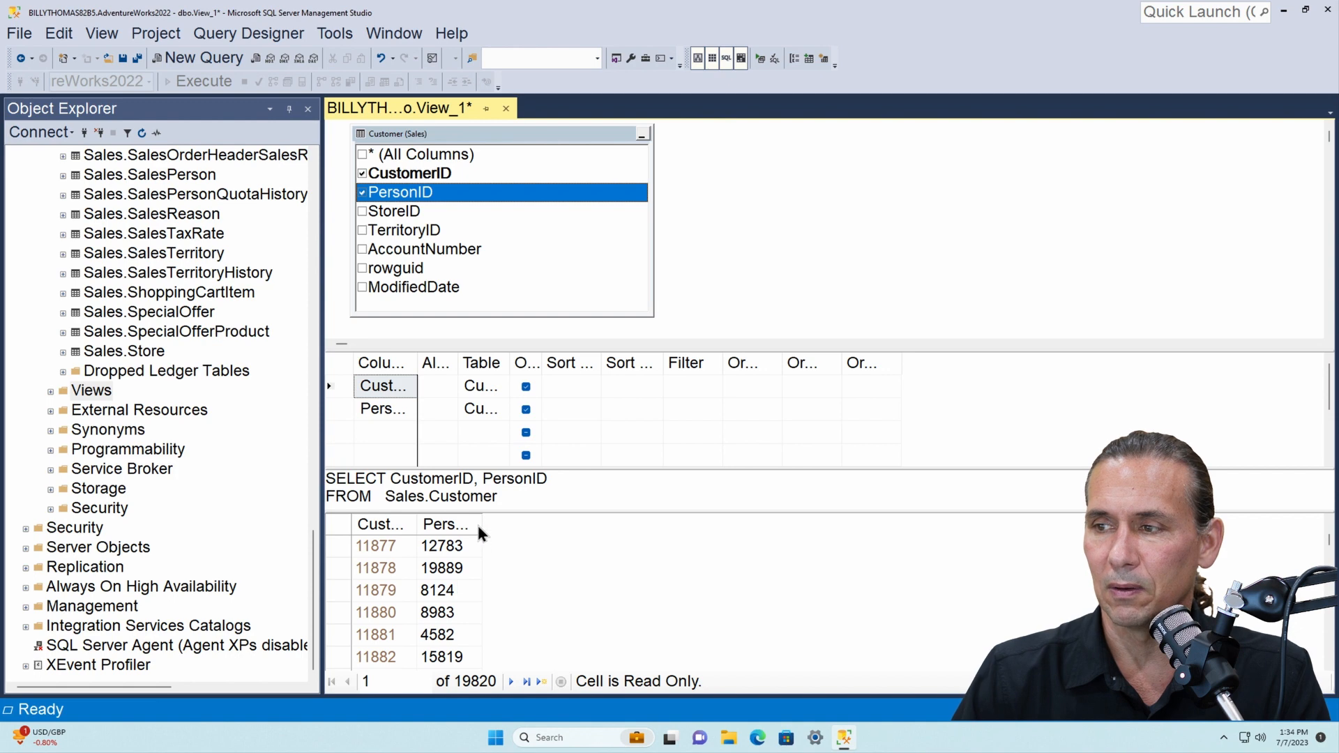
{"action": "double_click", "coordinate": [417, 527]}
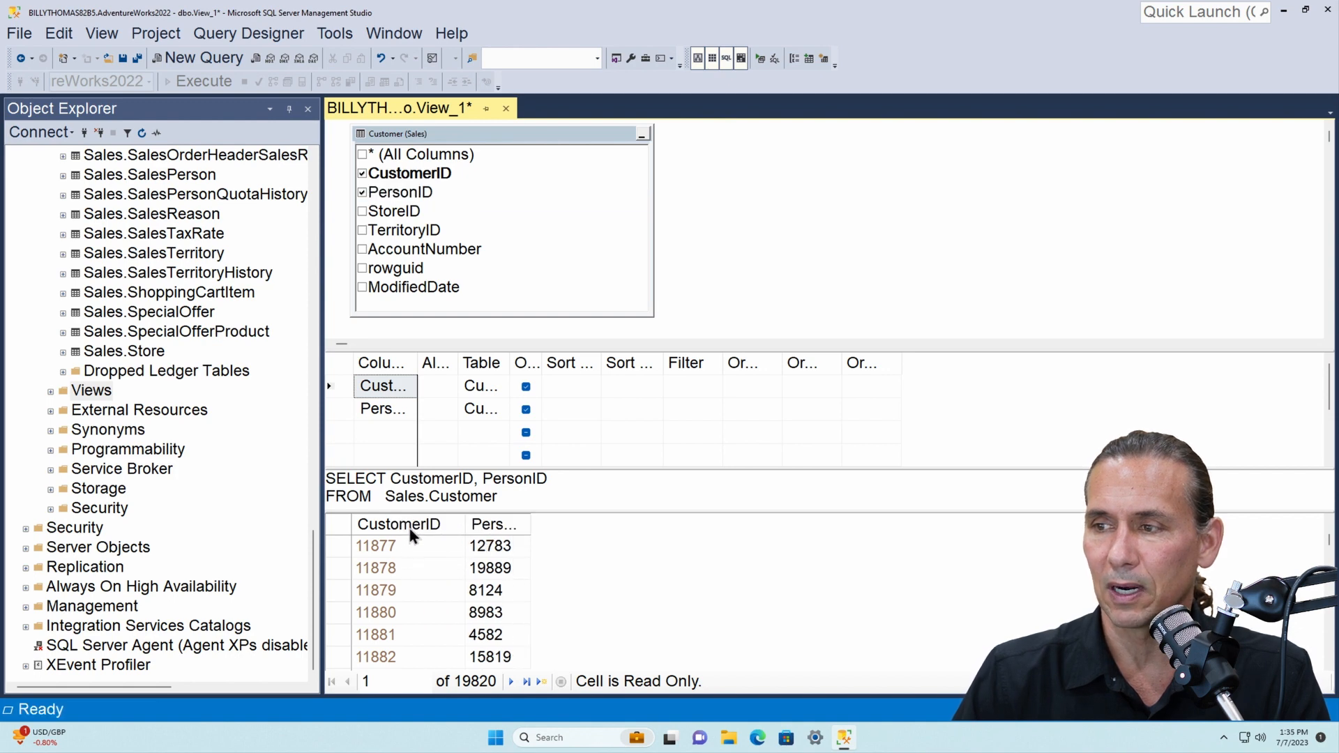
{"action": "scroll", "coordinate": [414, 600], "scroll_direction": "down", "scroll_amount": 1}
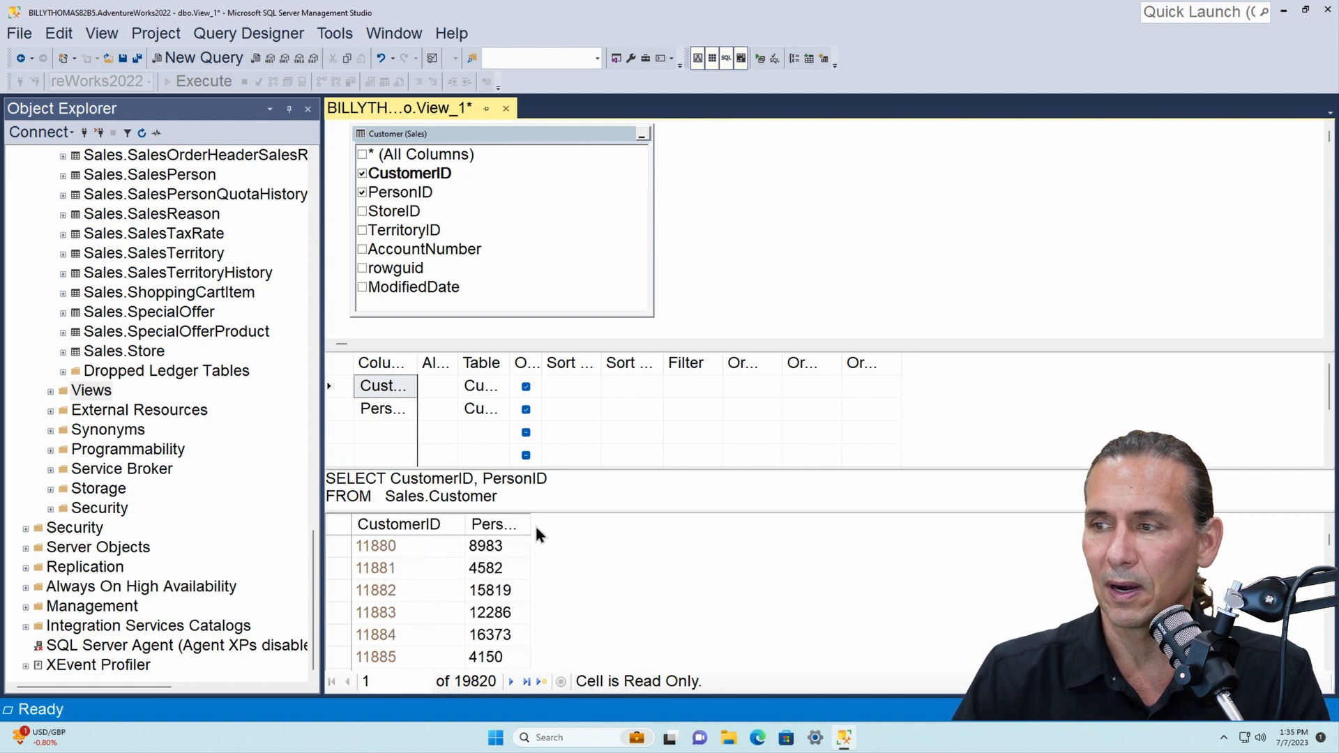
{"action": "left_click_drag", "start_coordinate": [532, 525], "coordinate": [633, 526]}
{"action": "scroll", "coordinate": [517, 562], "scroll_direction": "down", "scroll_amount": 2}
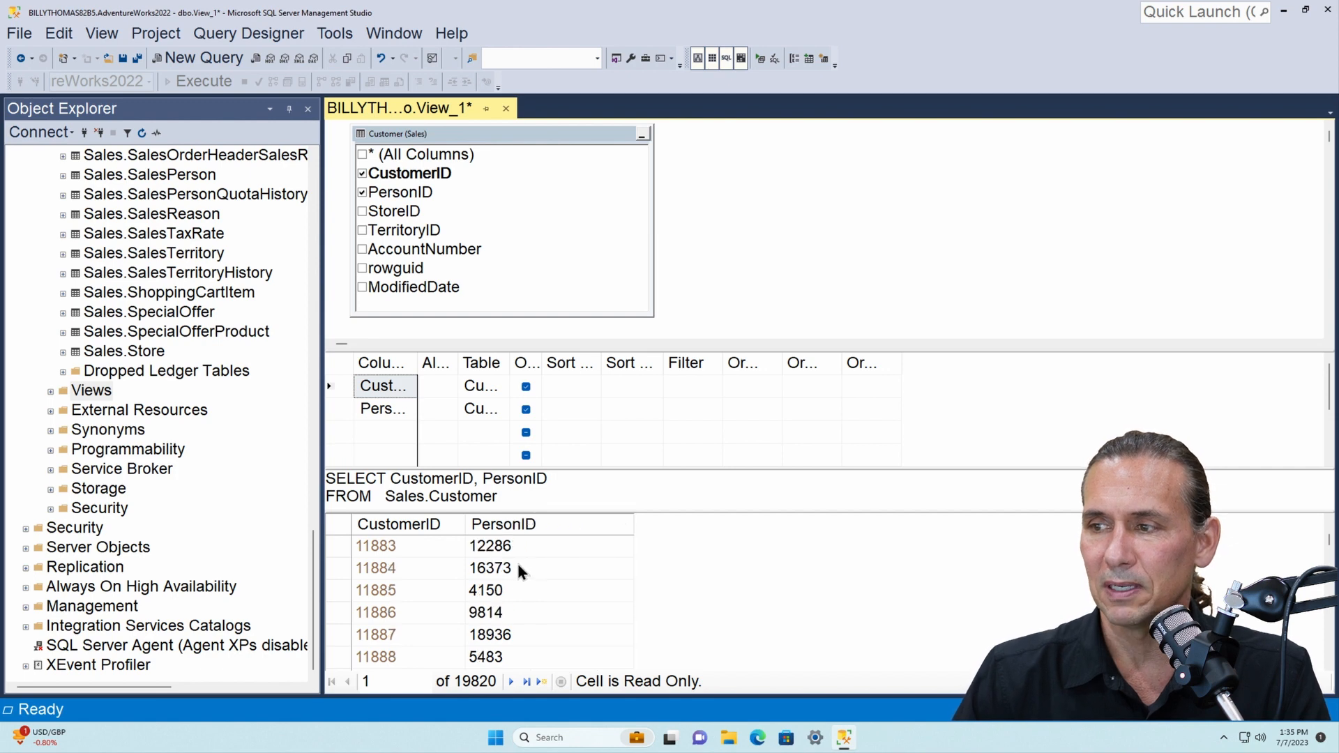
{"action": "left_click", "coordinate": [525, 555]}
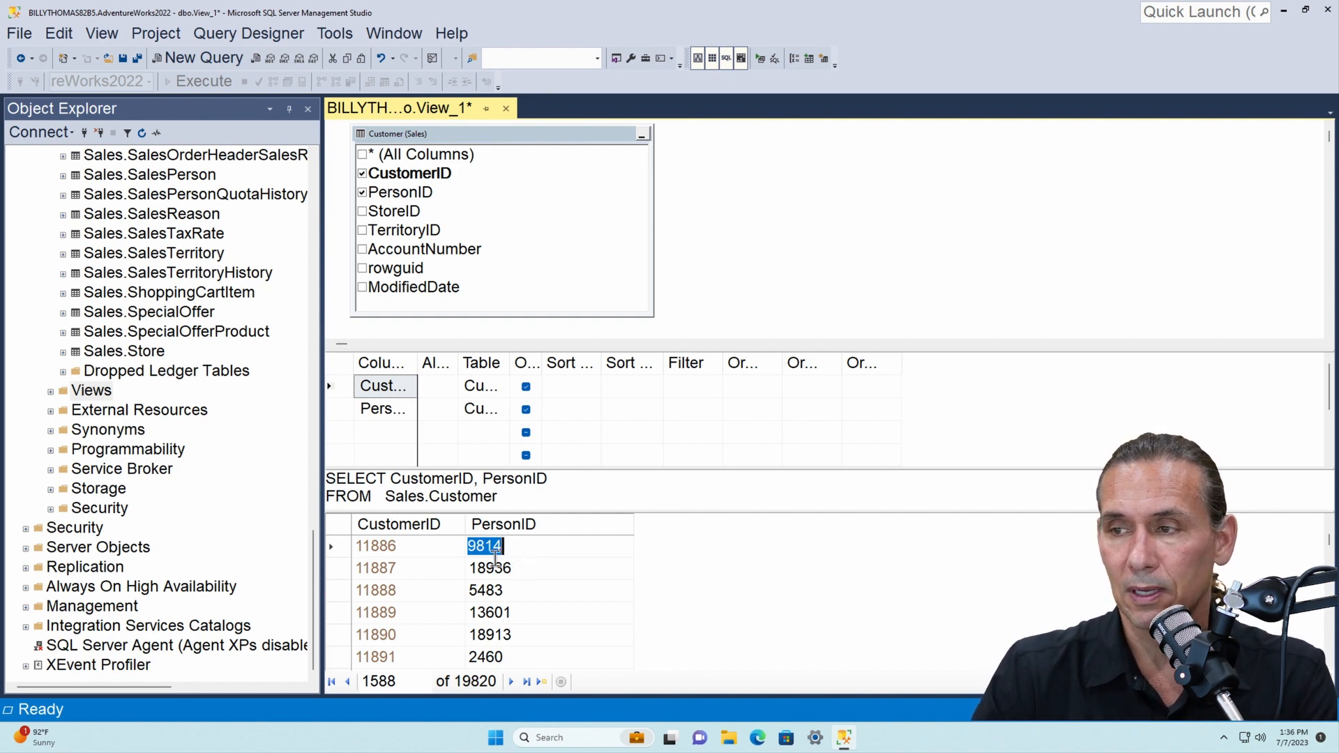
Step: Add the Person.Person table from the database's table list to the view diagram and place it beside the Customer table
{"action": "scroll", "coordinate": [194, 312], "scroll_direction": "up", "scroll_amount": 1}
{"action": "scroll", "coordinate": [195, 312], "scroll_direction": "up", "scroll_amount": 3}
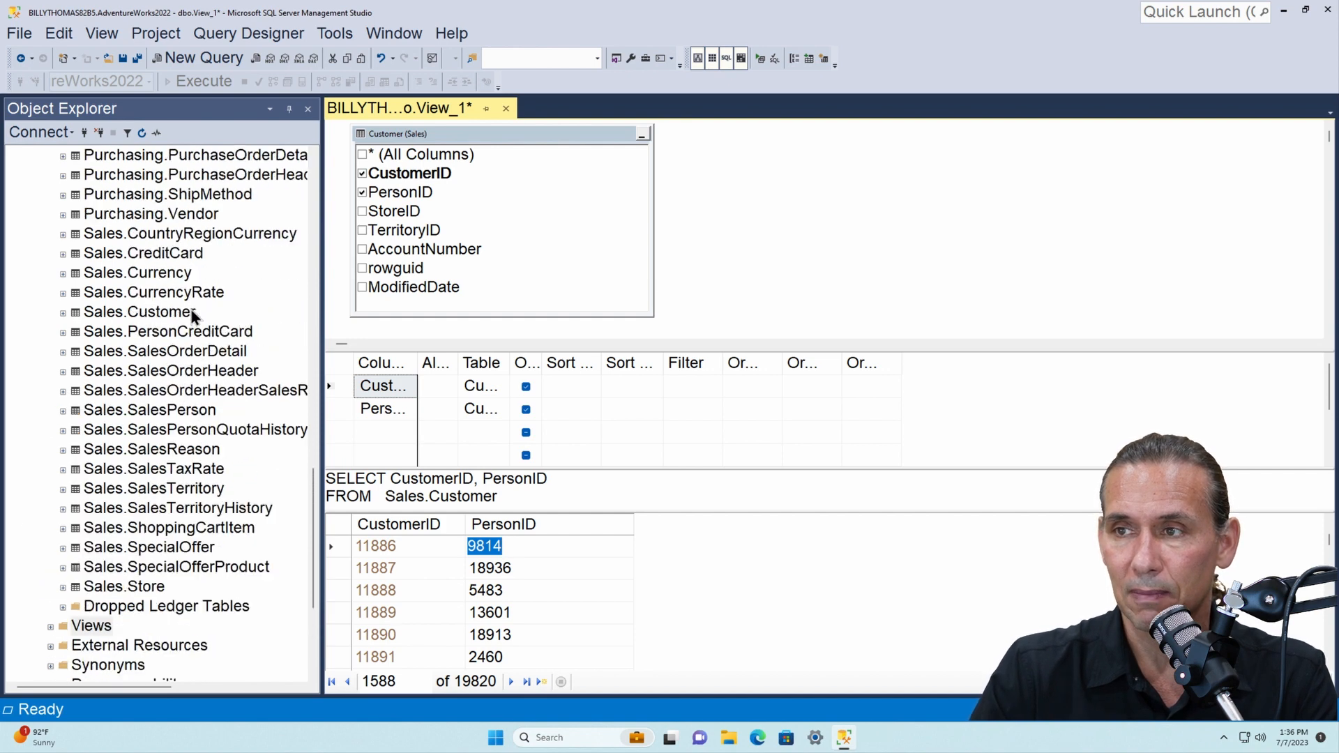
{"action": "scroll", "coordinate": [182, 335], "scroll_direction": "up", "scroll_amount": 8}
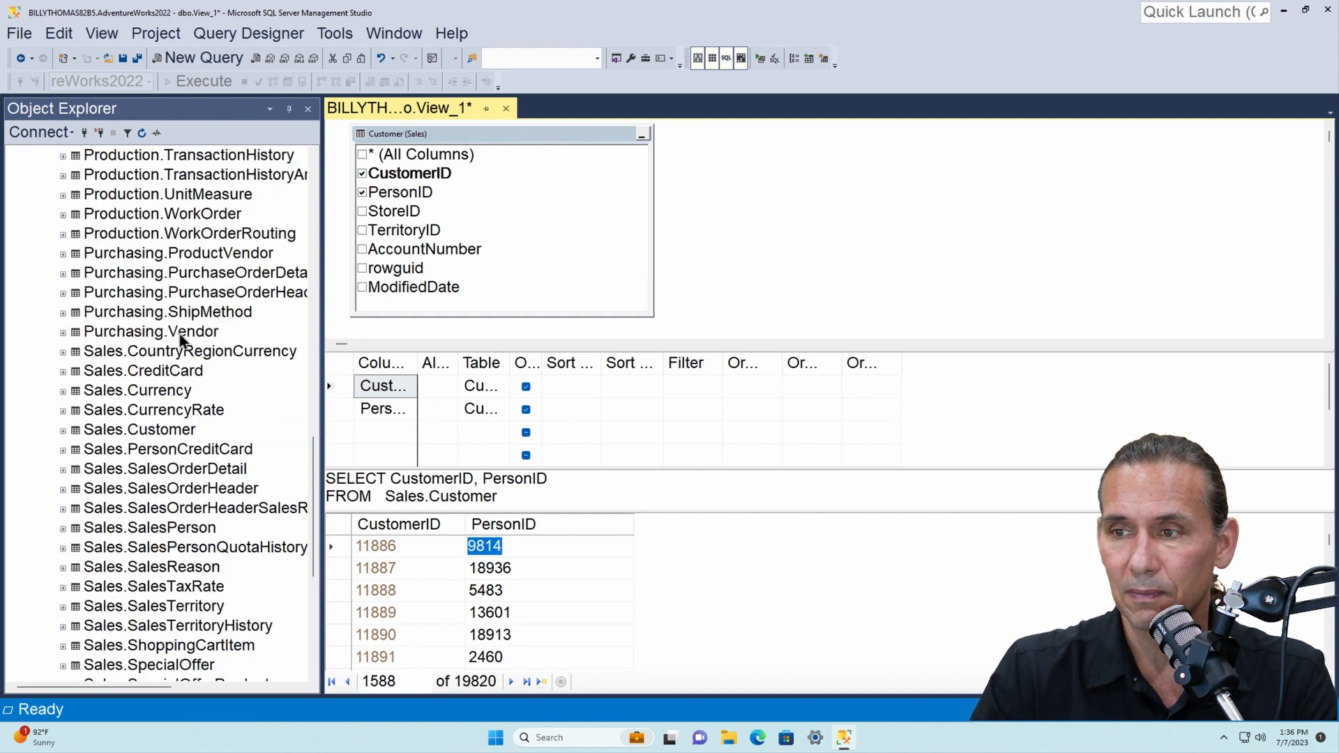
{"action": "scroll", "coordinate": [183, 346], "scroll_direction": "up", "scroll_amount": 5}
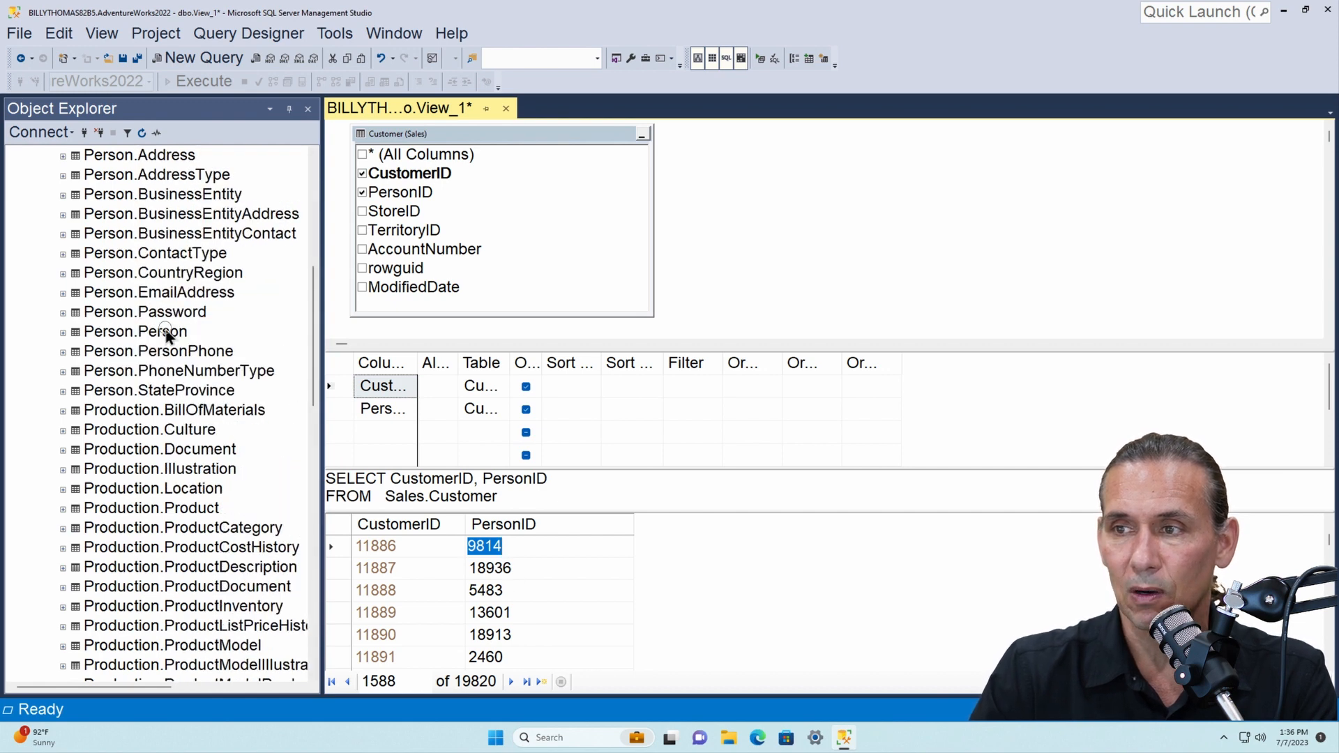
{"action": "left_click", "coordinate": [139, 331]}
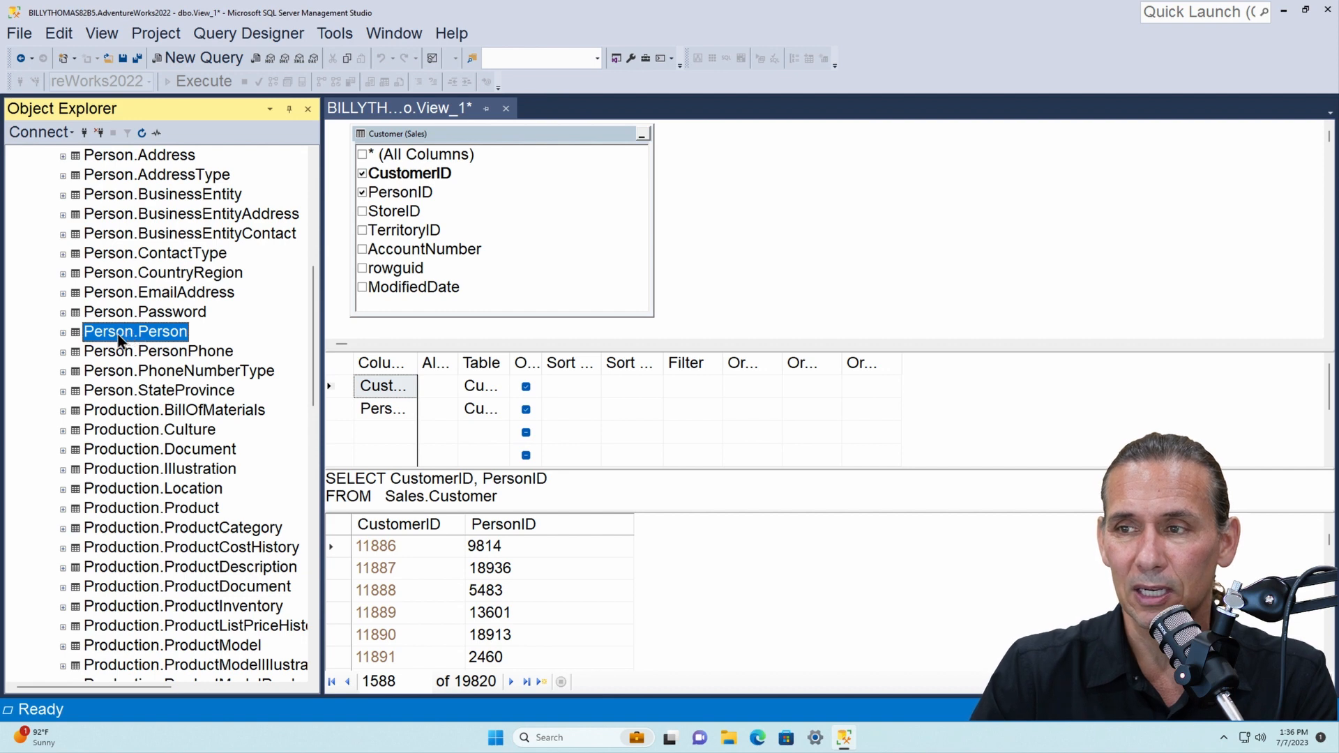
{"action": "left_click_drag", "start_coordinate": [117, 333], "coordinate": [627, 276]}
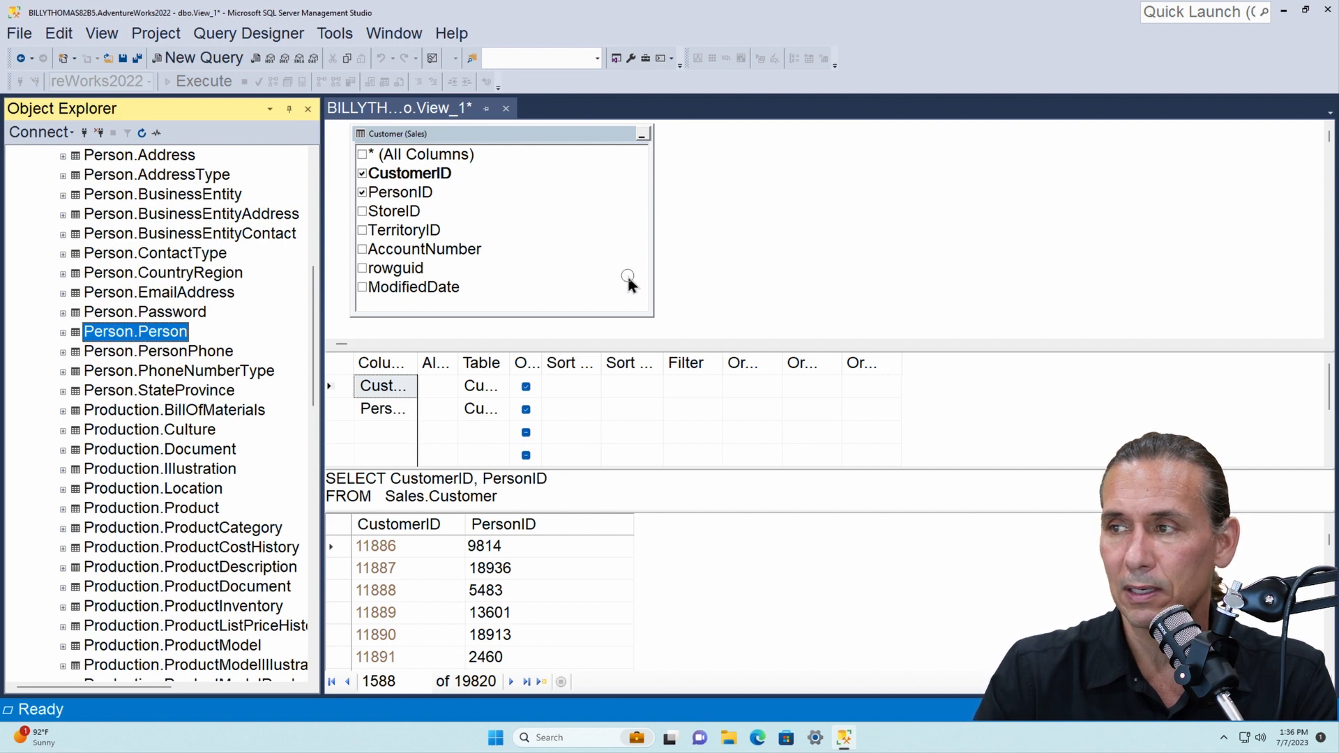
{"action": "left_click_drag", "start_coordinate": [765, 245], "coordinate": [766, 242]}
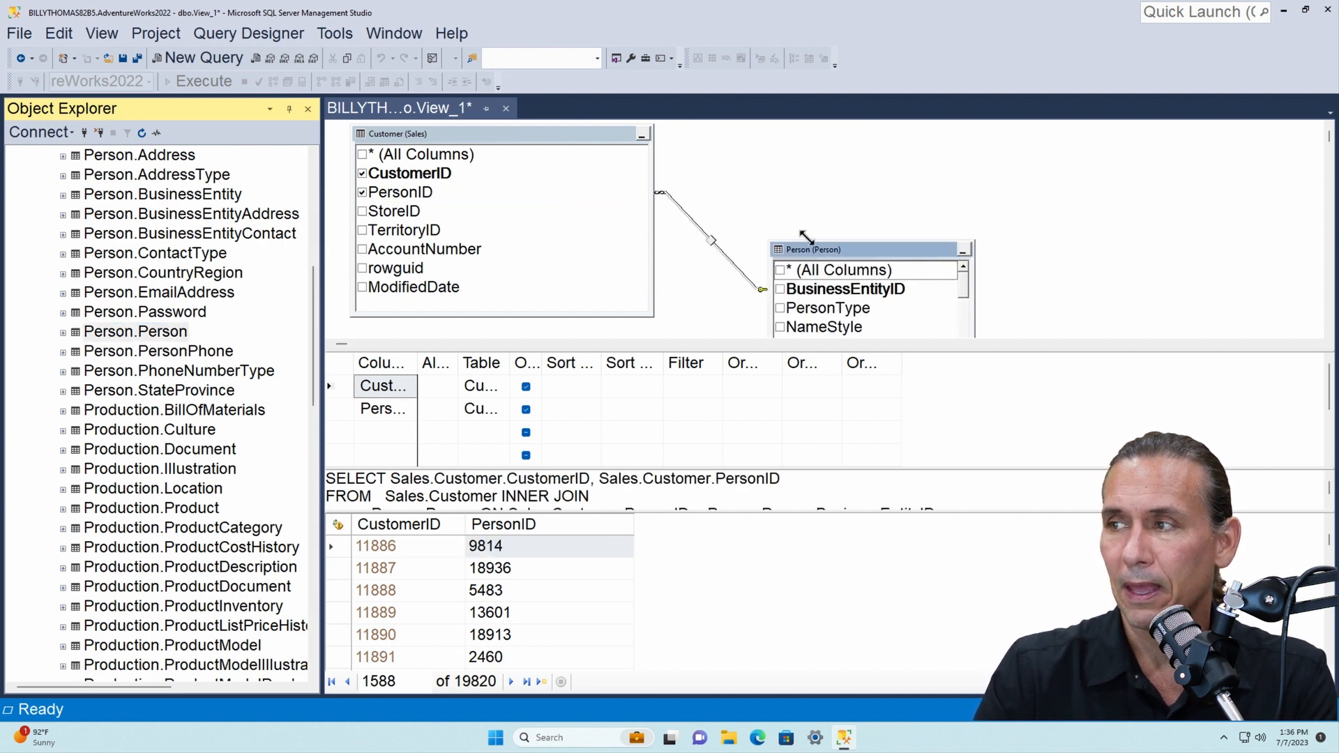
{"action": "left_click_drag", "start_coordinate": [850, 253], "coordinate": [845, 192]}
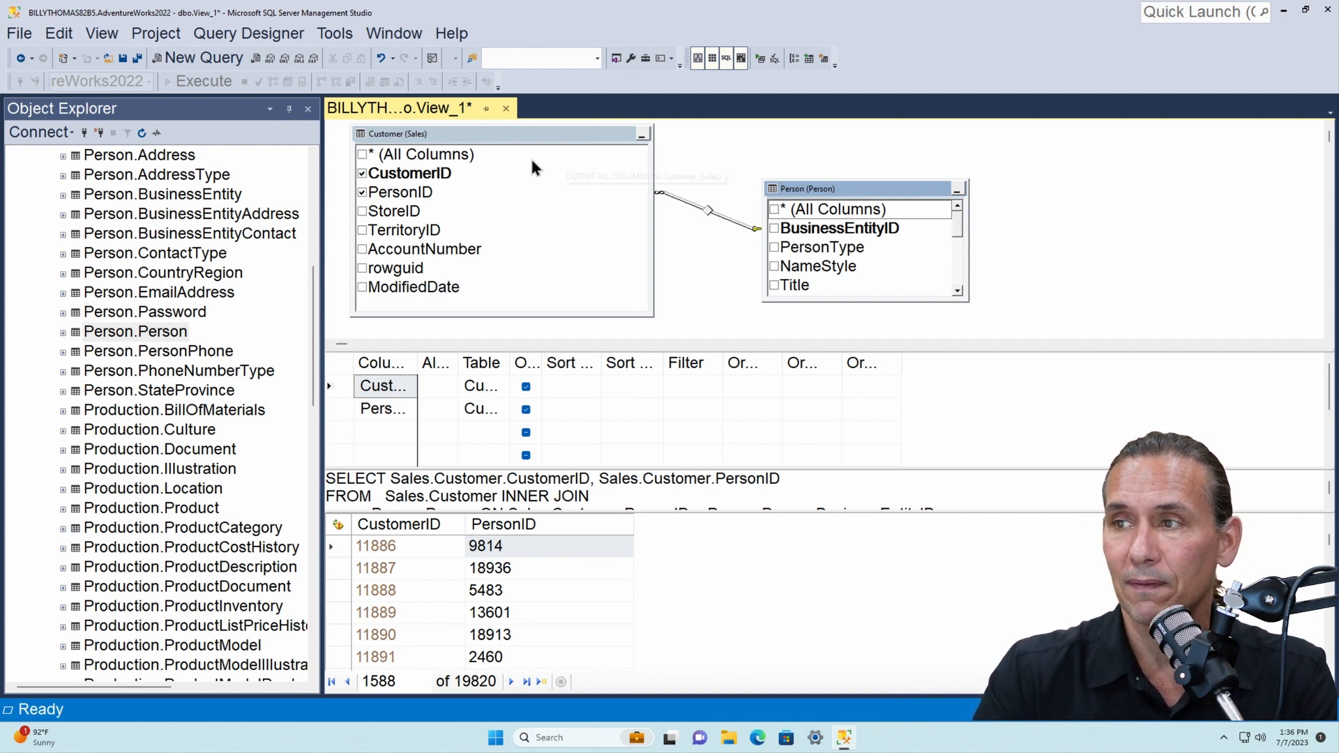
Step: Look over the Person table's columns and execute the query with its inner join to Customer
{"action": "scroll", "coordinate": [830, 257], "scroll_direction": "down", "scroll_amount": 3}
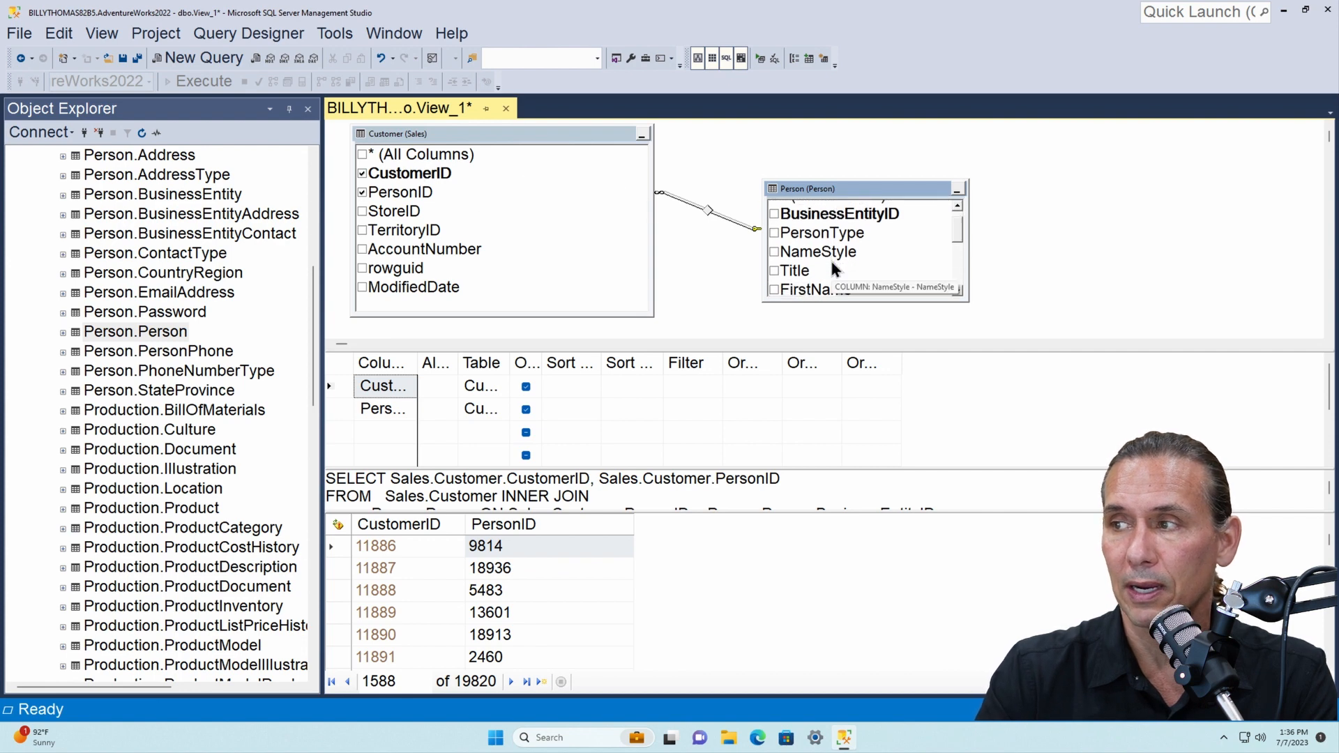
{"action": "scroll", "coordinate": [831, 269], "scroll_direction": "up", "scroll_amount": 2}
{"action": "scroll", "coordinate": [831, 269], "scroll_direction": "up", "scroll_amount": 1}
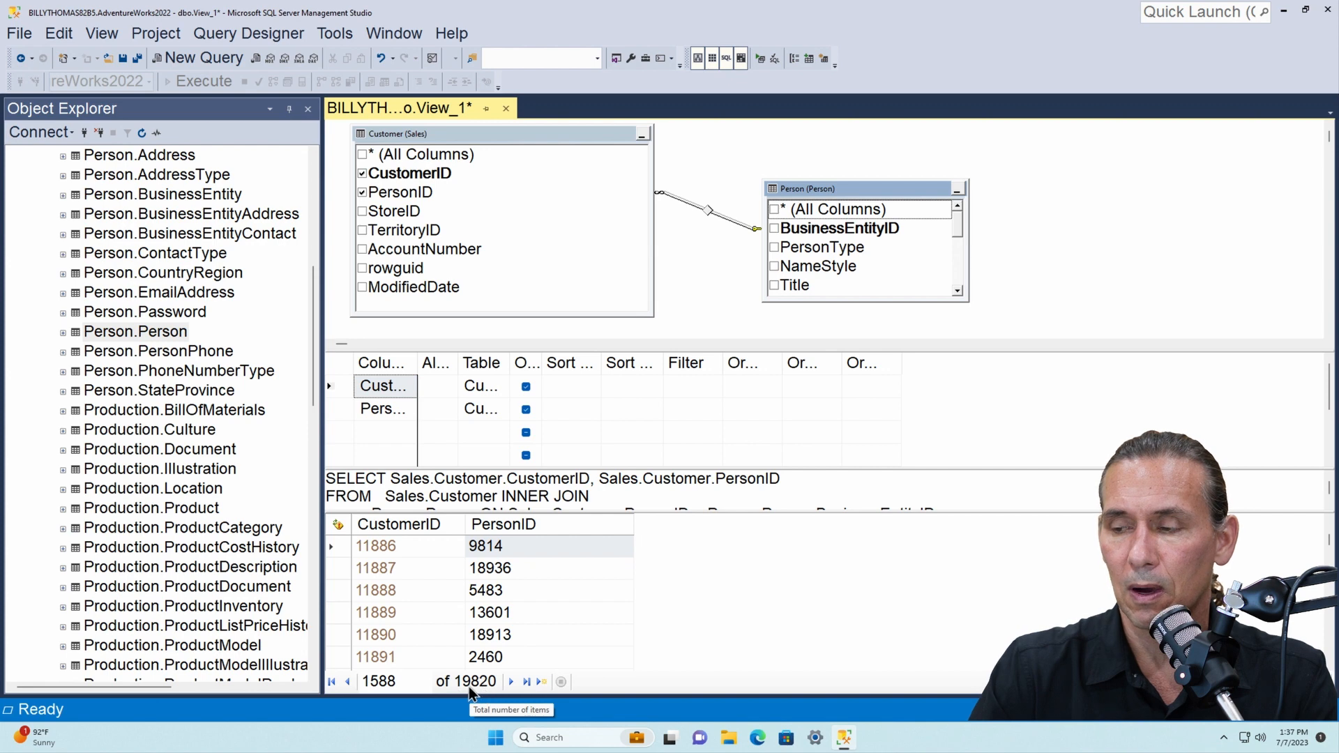
{"action": "left_click", "coordinate": [759, 57]}
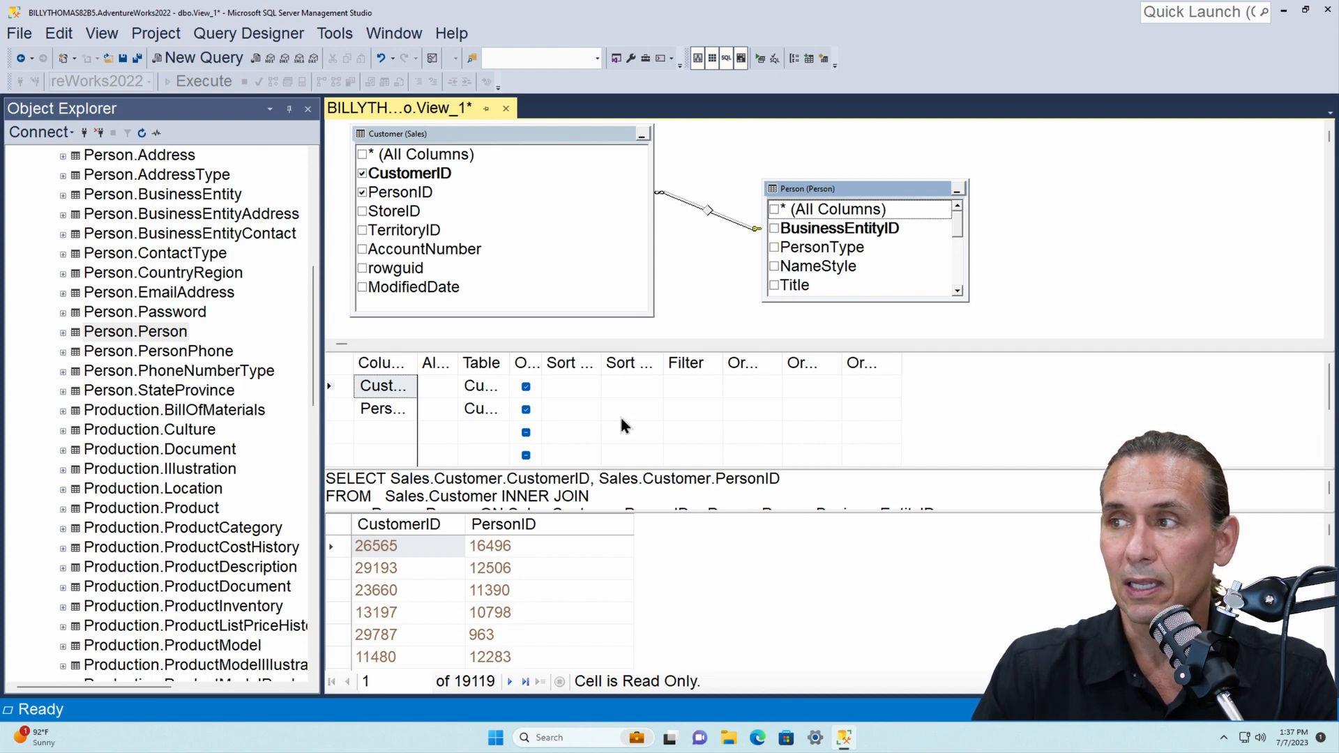
Step: Set the join between Customer and Person to select all rows from Customer (Sales), and execute the query
{"action": "right_click", "coordinate": [710, 212]}
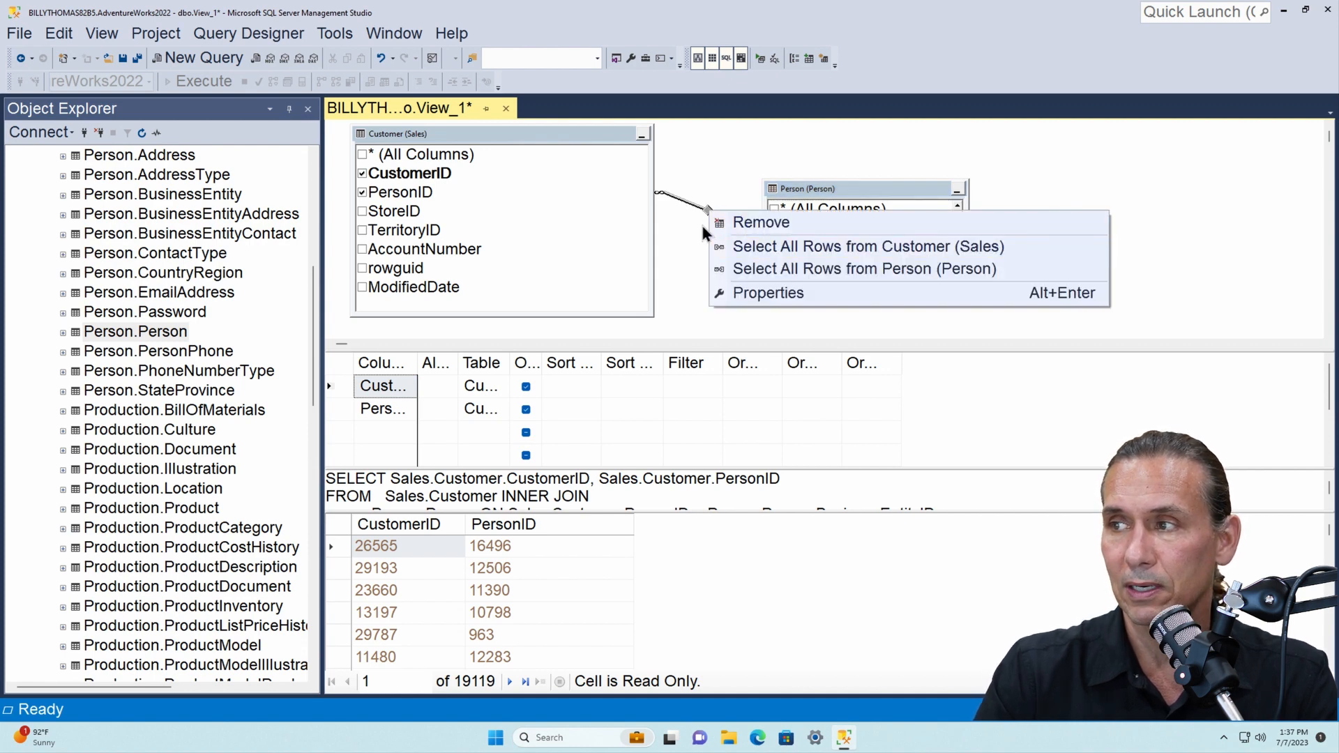
{"action": "left_click", "coordinate": [775, 246]}
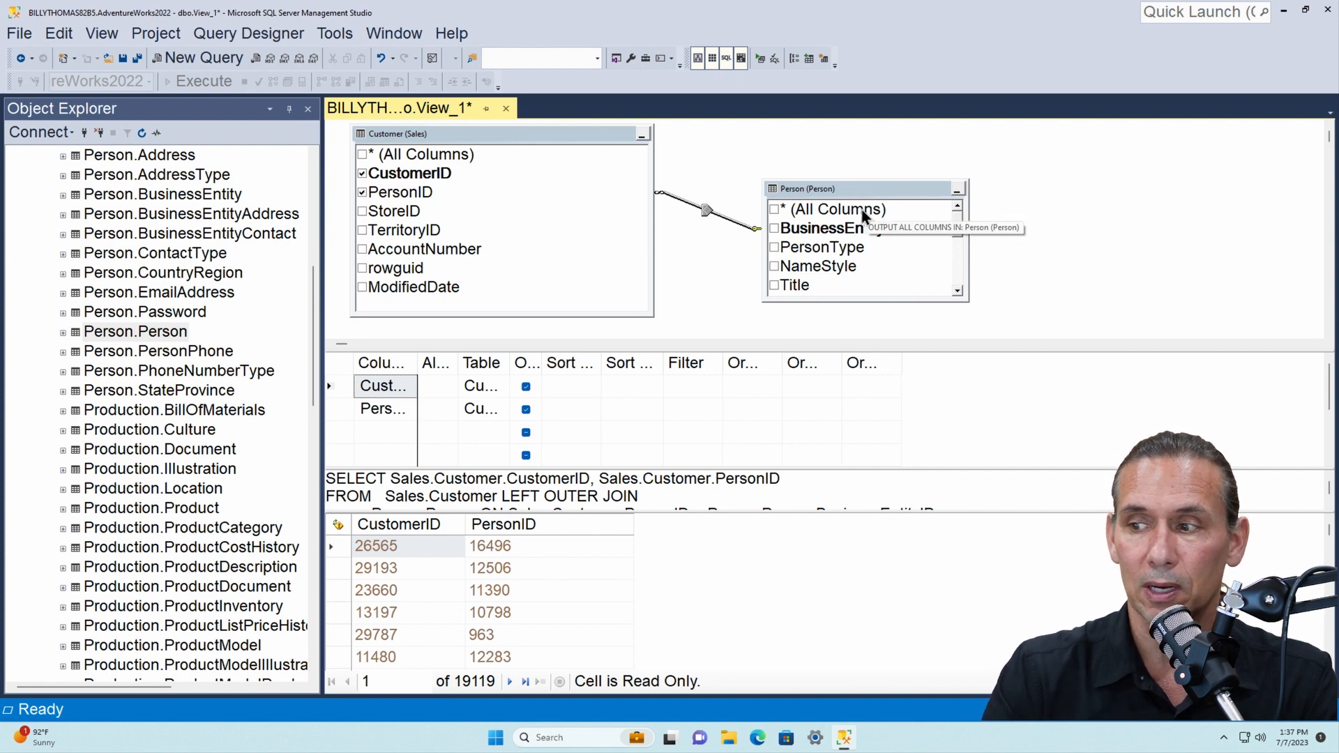
{"action": "left_click", "coordinate": [759, 60]}
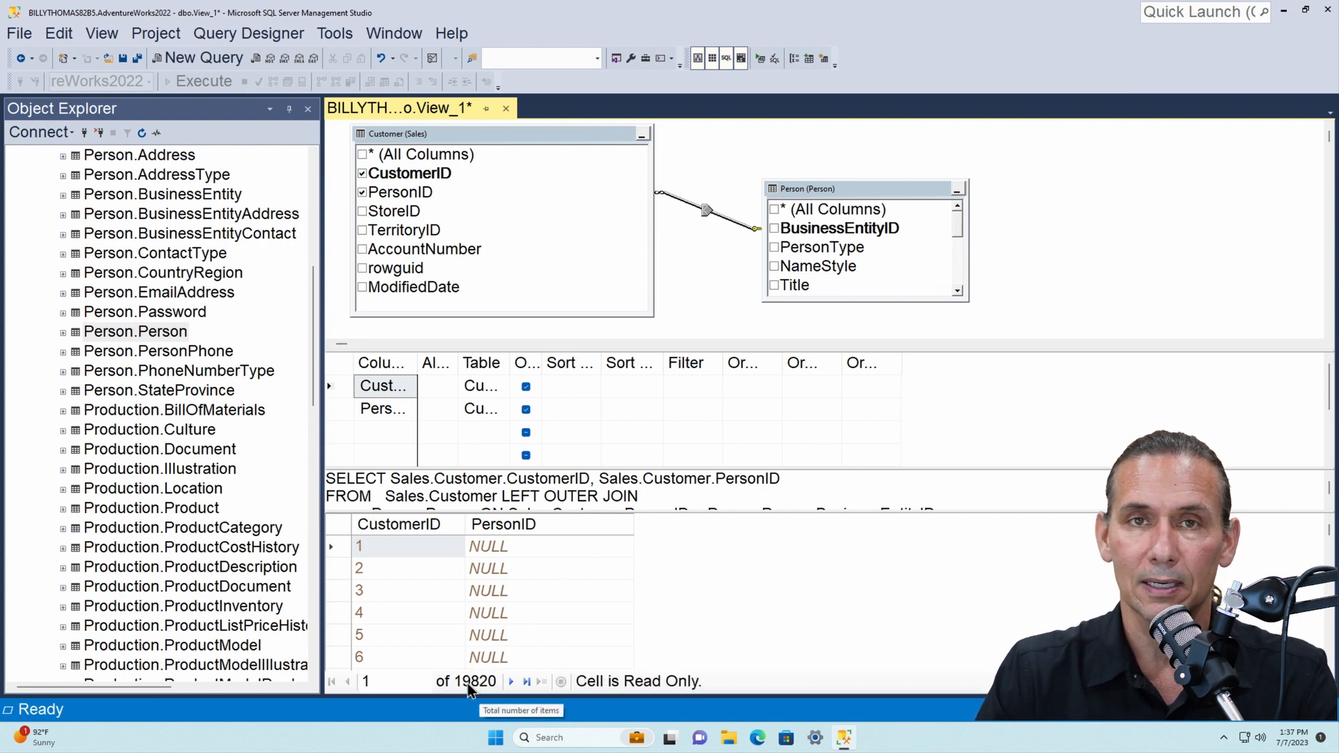
Step: Look through the left outer join results, checking the CustomerID and PersonID values
{"action": "left_click", "coordinate": [525, 573]}
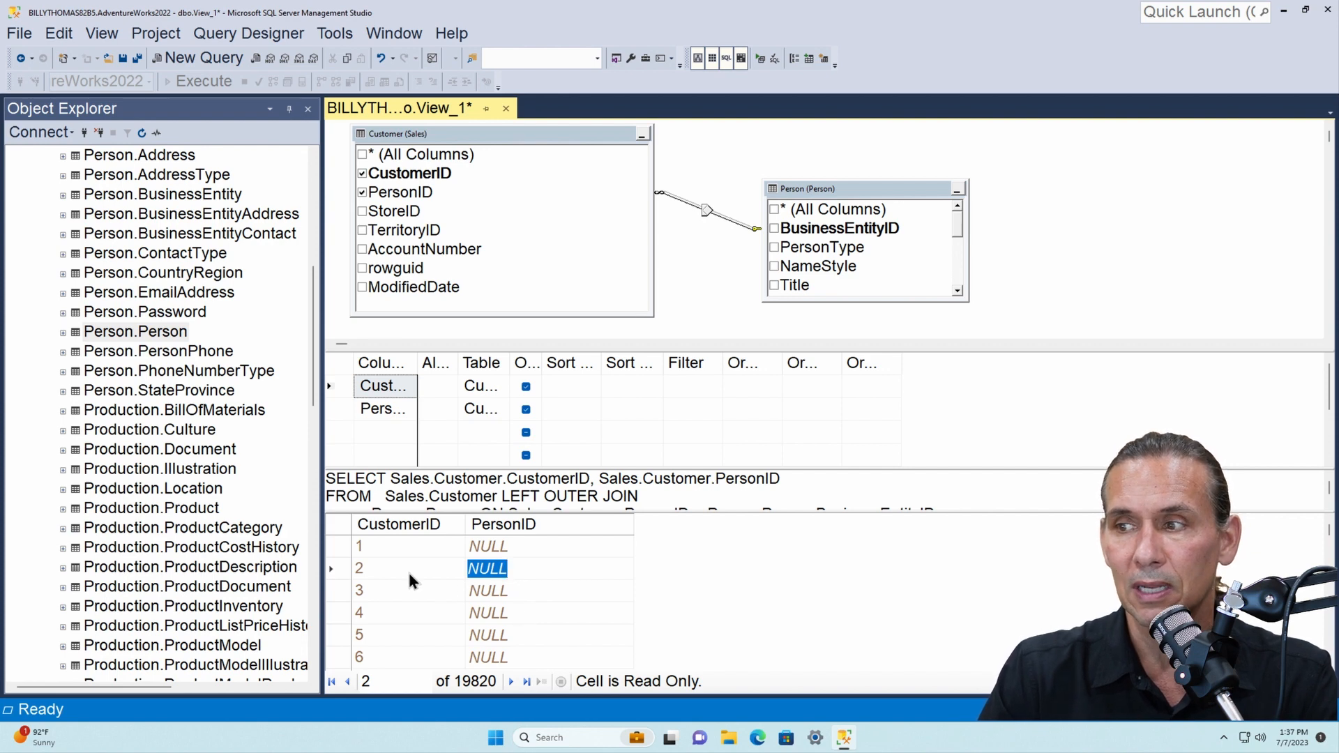
{"action": "left_click", "coordinate": [380, 545]}
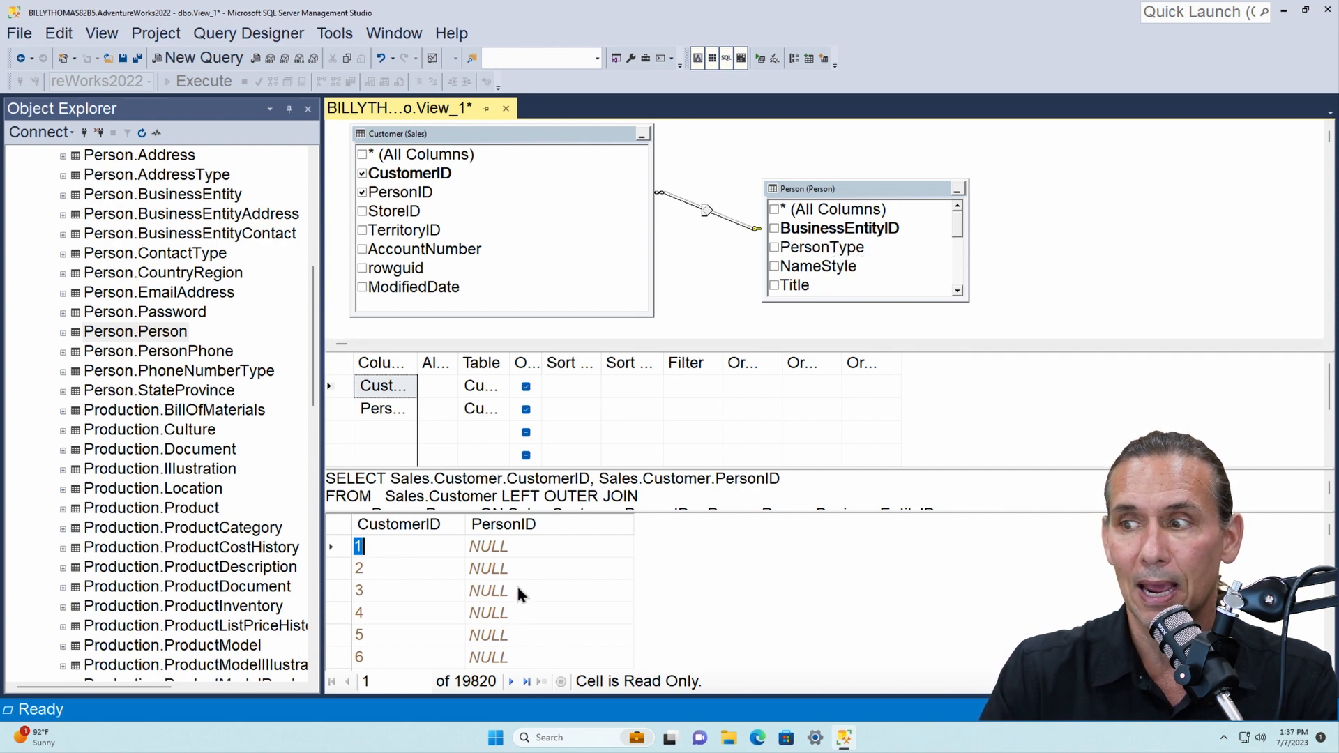
{"action": "scroll", "coordinate": [519, 591], "scroll_direction": "down", "scroll_amount": 2}
{"action": "scroll", "coordinate": [517, 588], "scroll_direction": "down", "scroll_amount": 20}
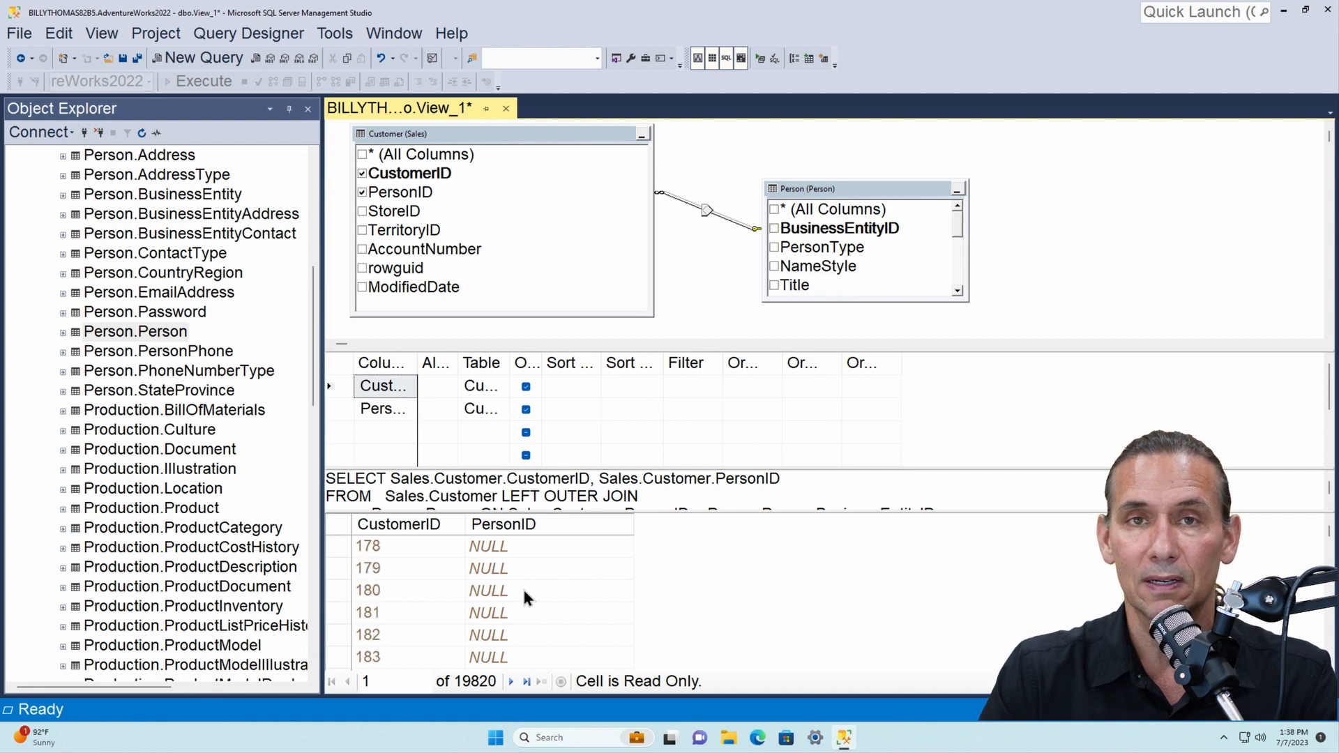
{"action": "scroll", "coordinate": [524, 597], "scroll_direction": "down", "scroll_amount": 20}
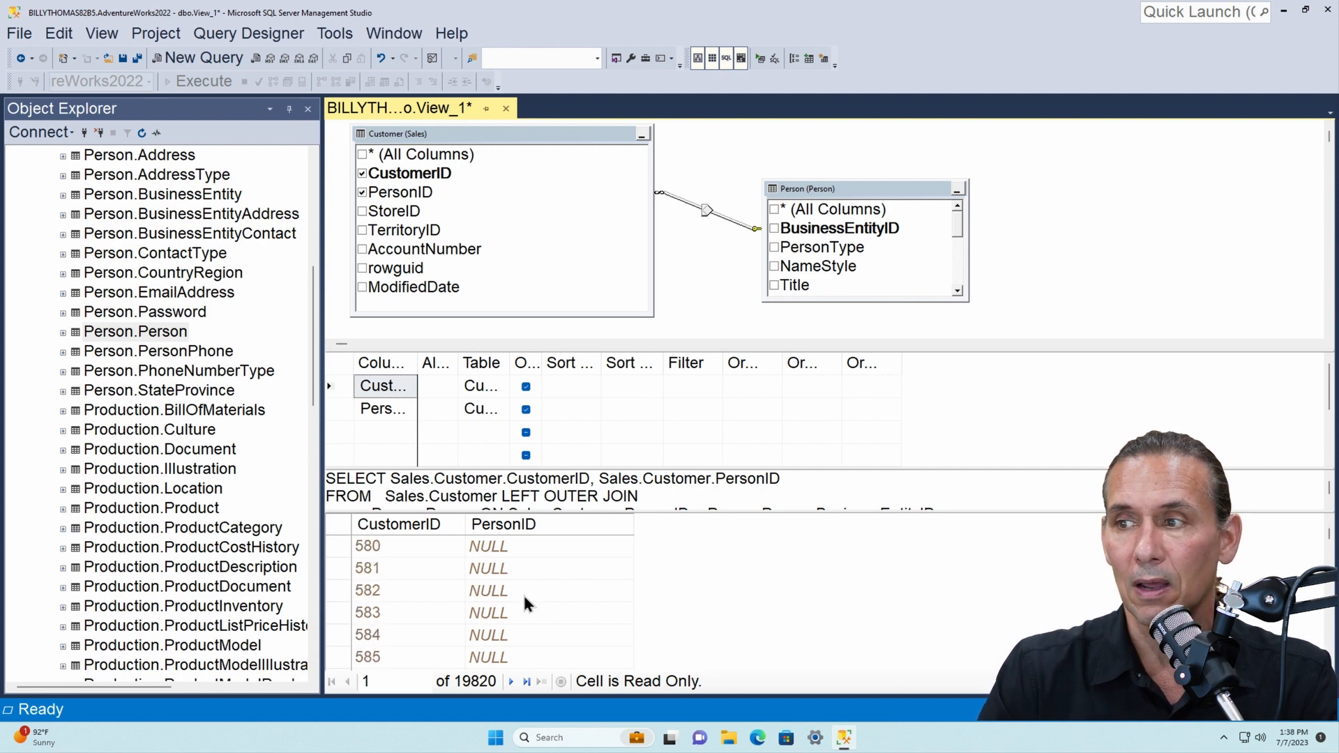
Step: Adjust the positions of the table boxes slightly, filter PersonID with "is null" and execute the query
{"action": "left_click_drag", "start_coordinate": [497, 132], "coordinate": [498, 137]}
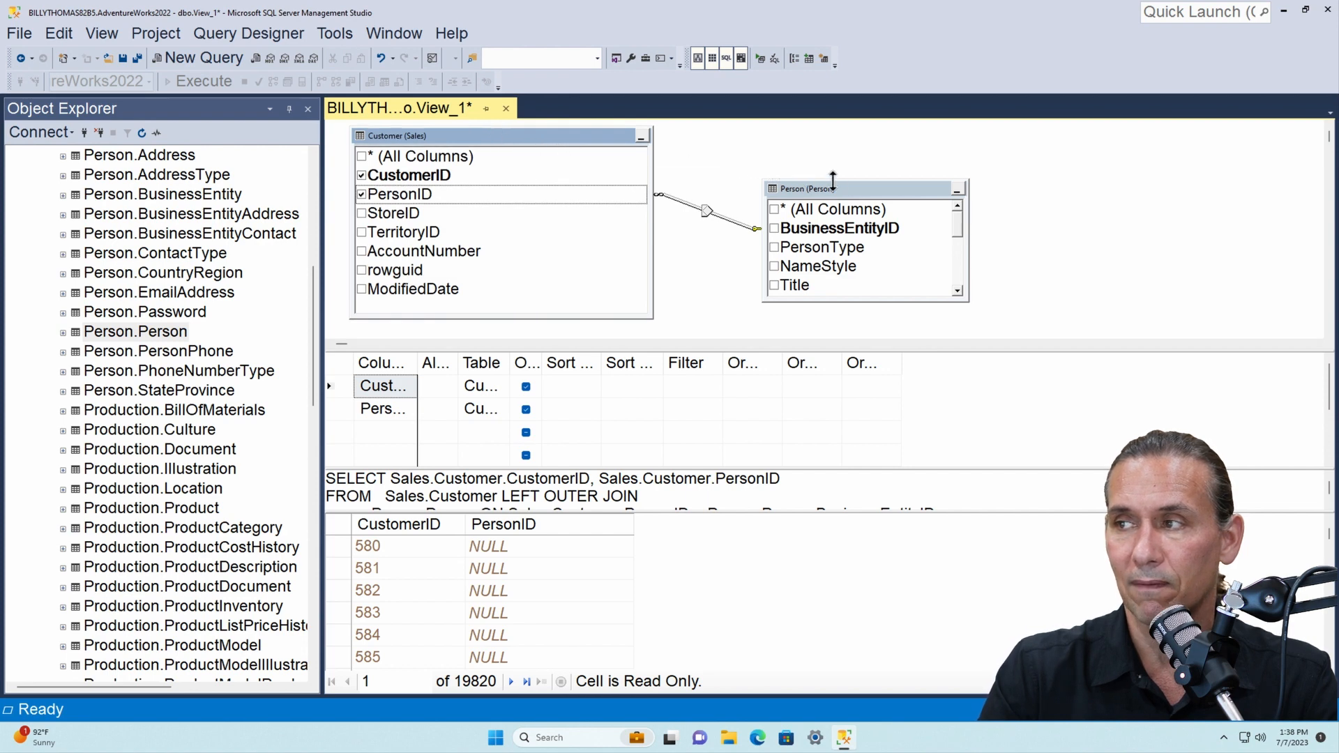
{"action": "left_click", "coordinate": [850, 190]}
{"action": "left_click_drag", "start_coordinate": [850, 190], "coordinate": [843, 184]}
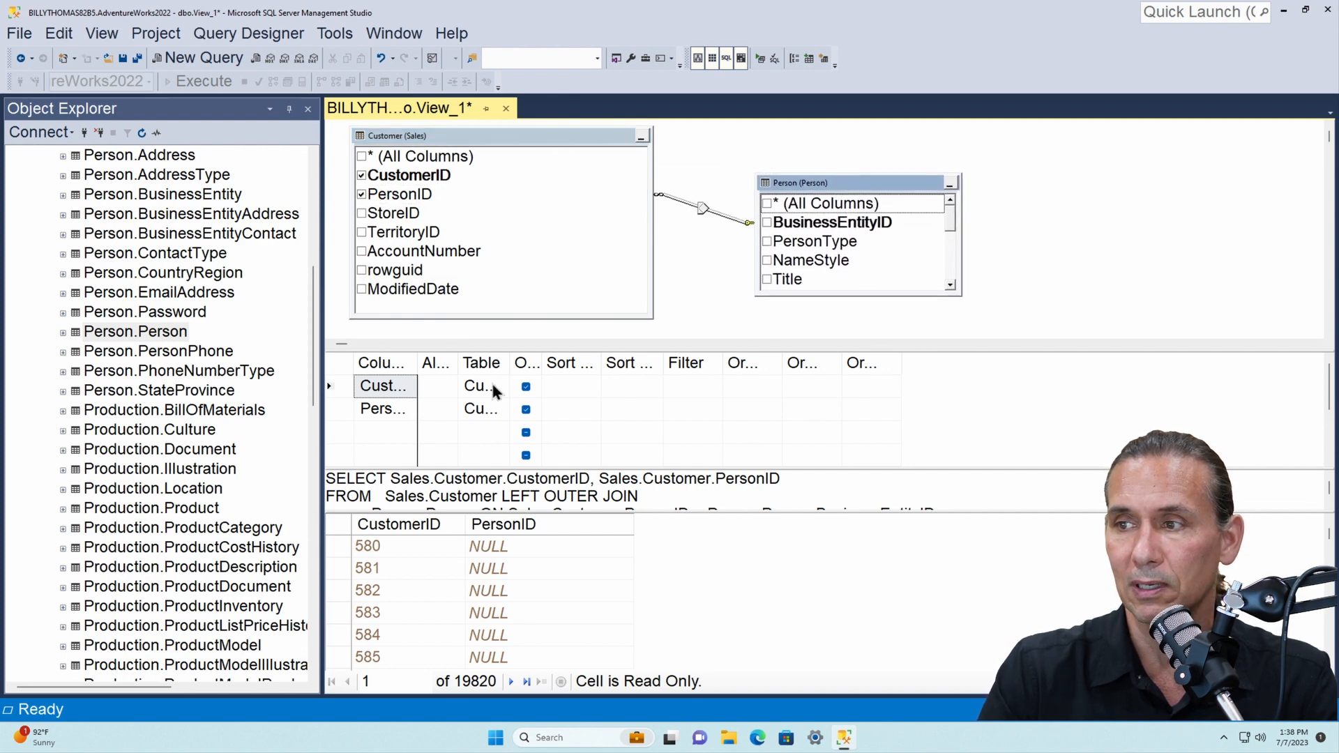
{"action": "left_click", "coordinate": [697, 415]}
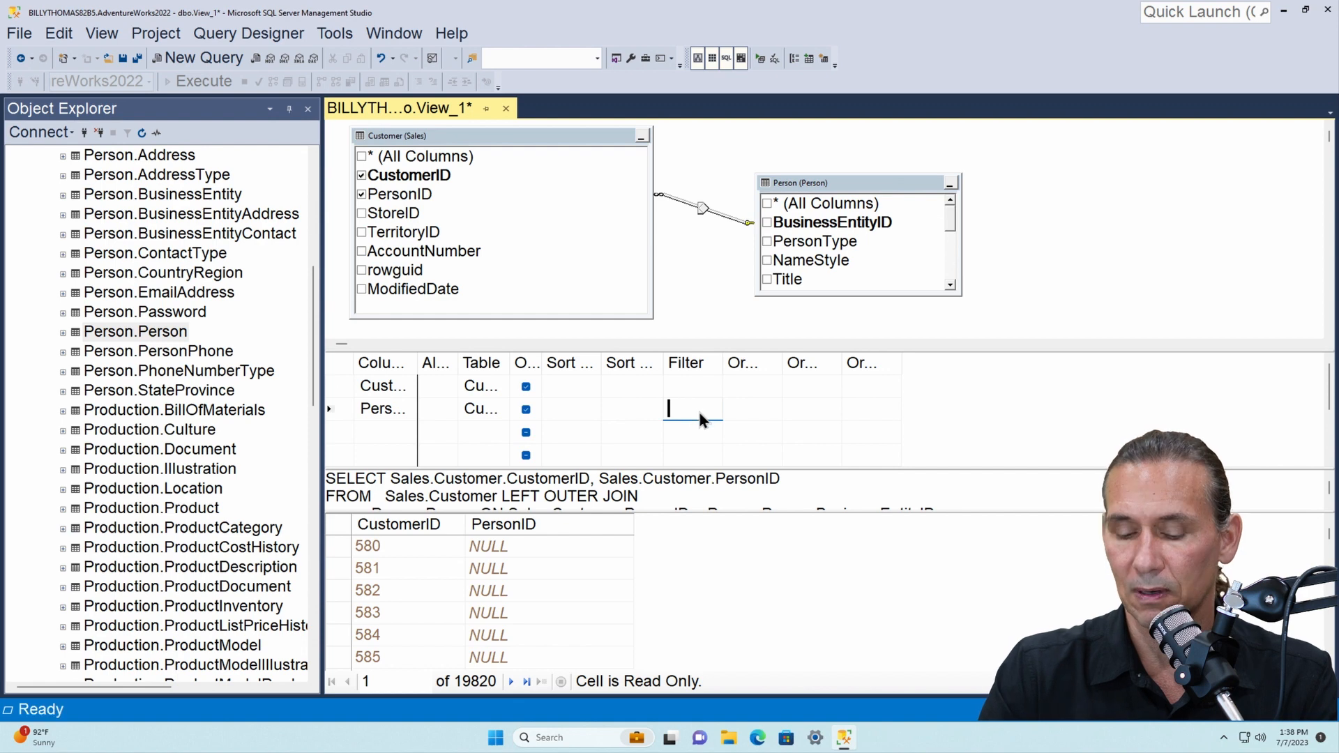
{"action": "type", "text": "is null"}
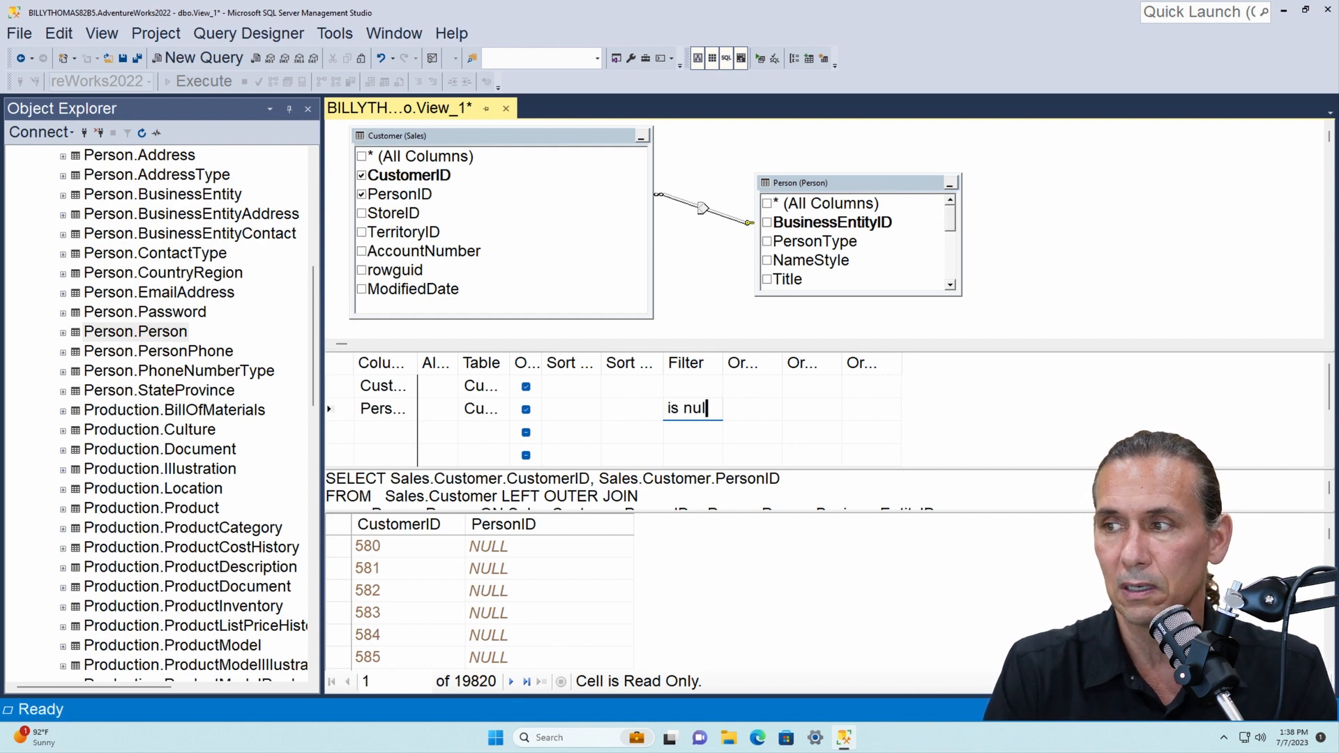
{"action": "key", "text": "Return"}
{"action": "left_click", "coordinate": [758, 61]}
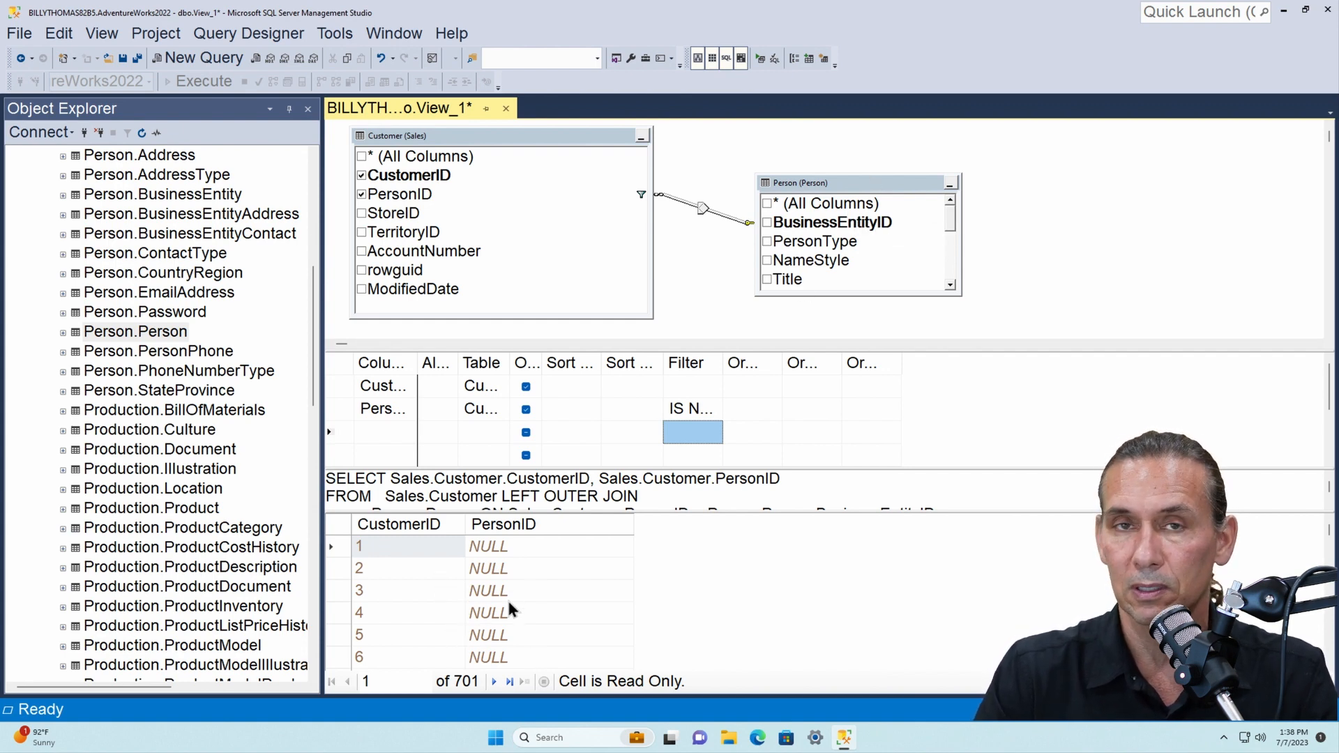
Step: Remove the IS NULL filter from PersonID and execute the query again
{"action": "key", "text": "Up"}
{"action": "left_click", "coordinate": [676, 433]}
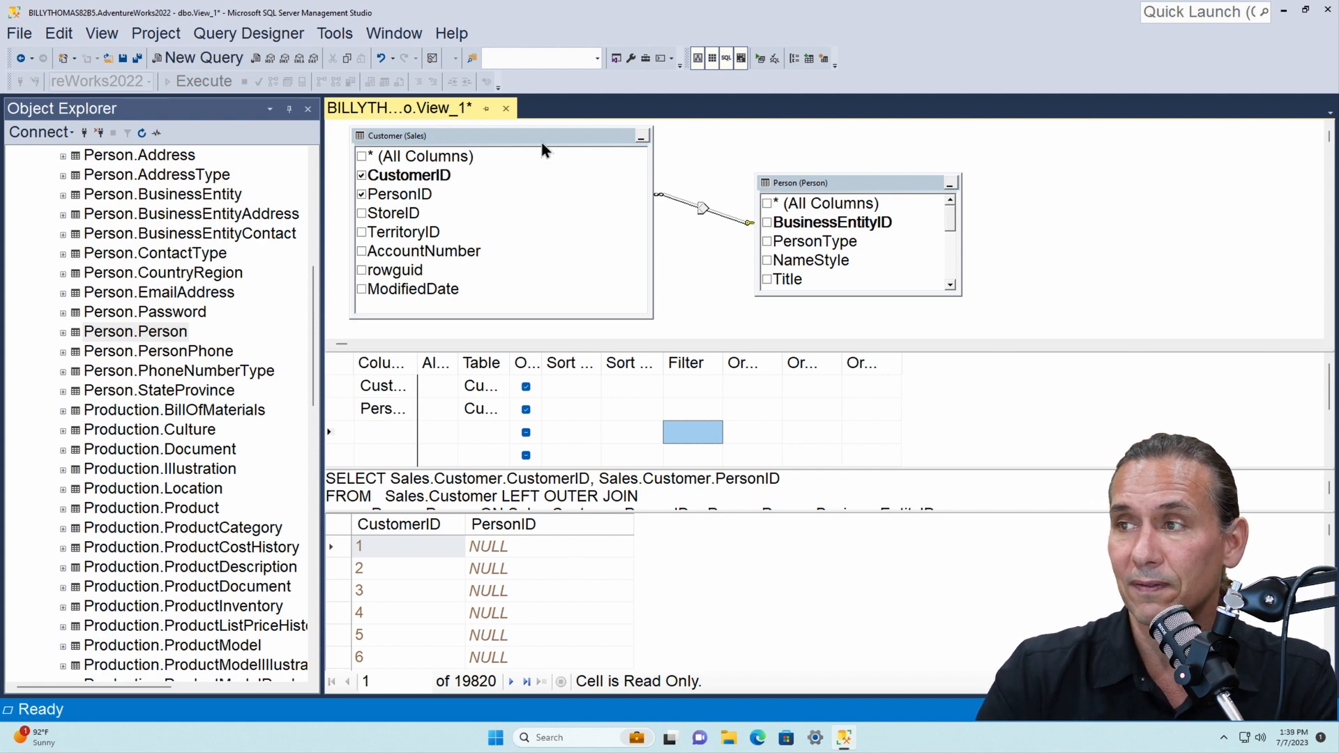
{"action": "left_click_drag", "start_coordinate": [542, 144], "coordinate": [557, 146]}
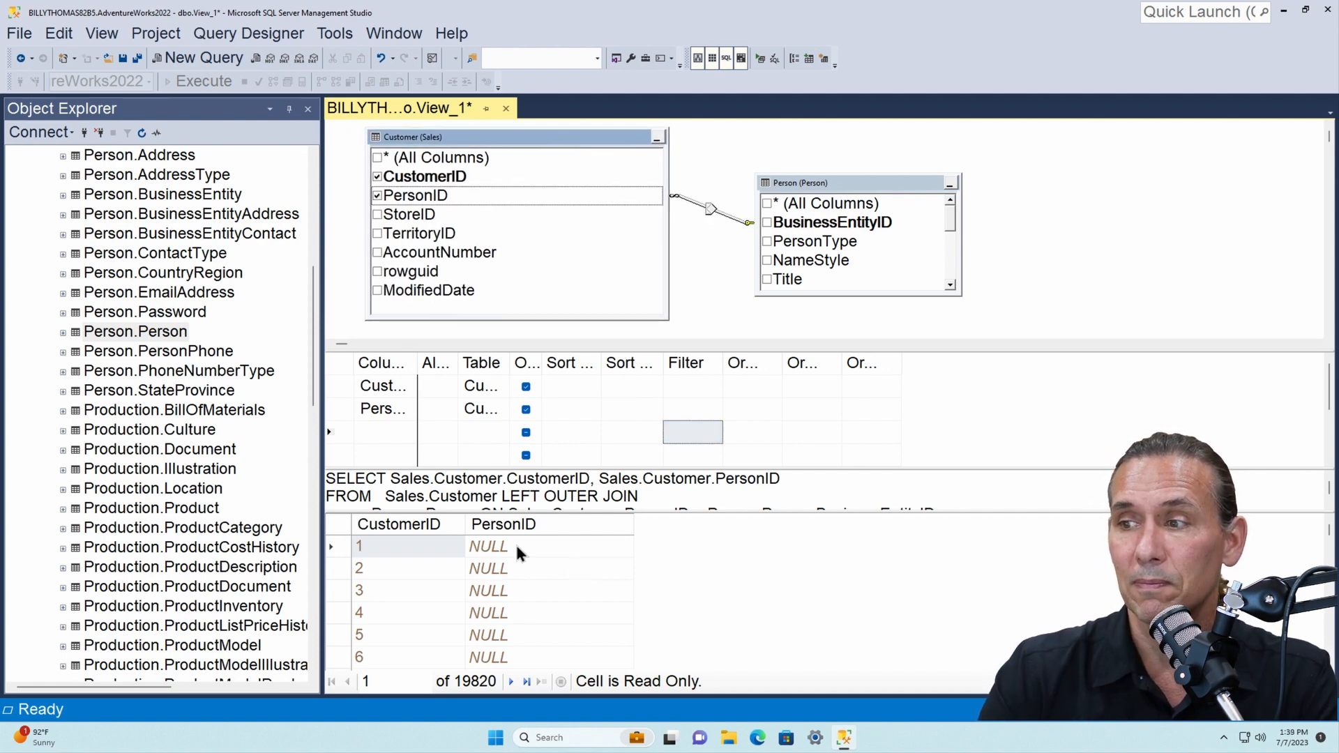
Step: Enlarge the SQL pane and examine the LEFT OUTER JOIN of Sales.Customer to Person.Person and its ON condition
{"action": "left_click_drag", "start_coordinate": [572, 513], "coordinate": [579, 596]}
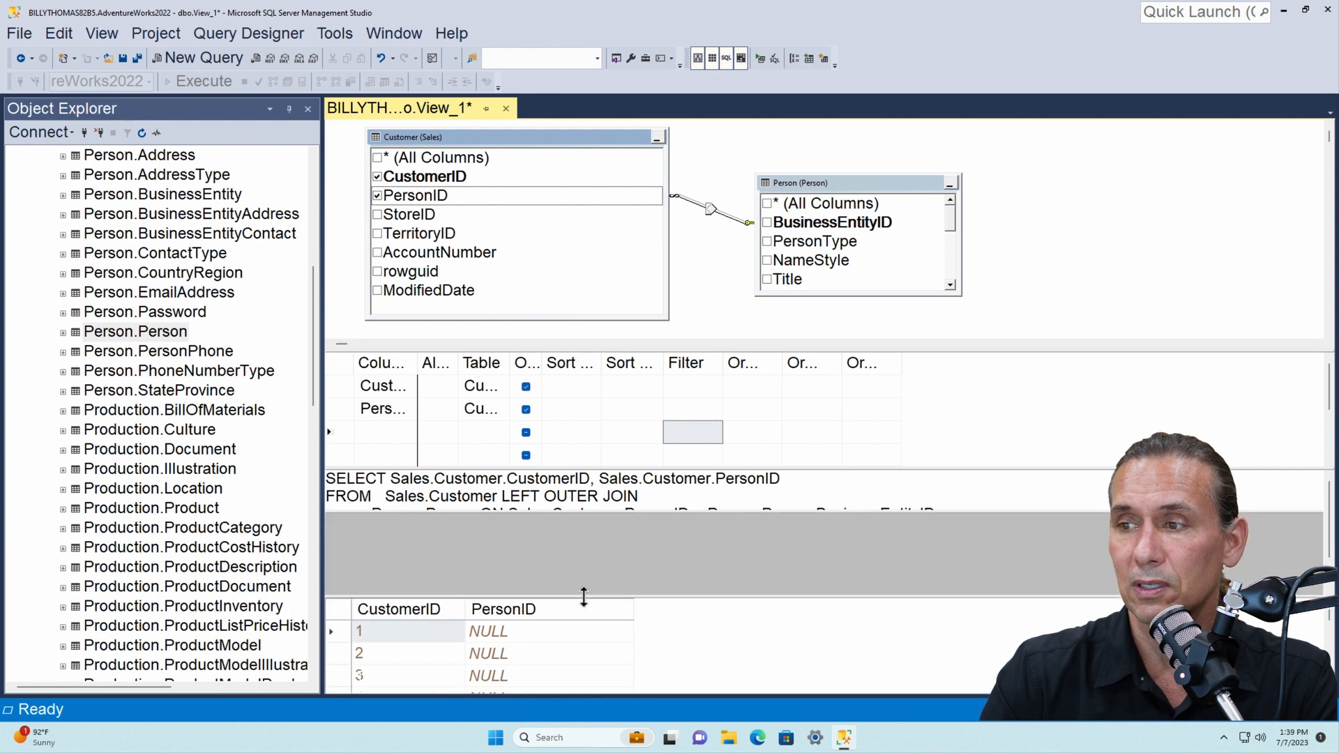
{"action": "left_click_drag", "start_coordinate": [386, 496], "coordinate": [493, 497]}
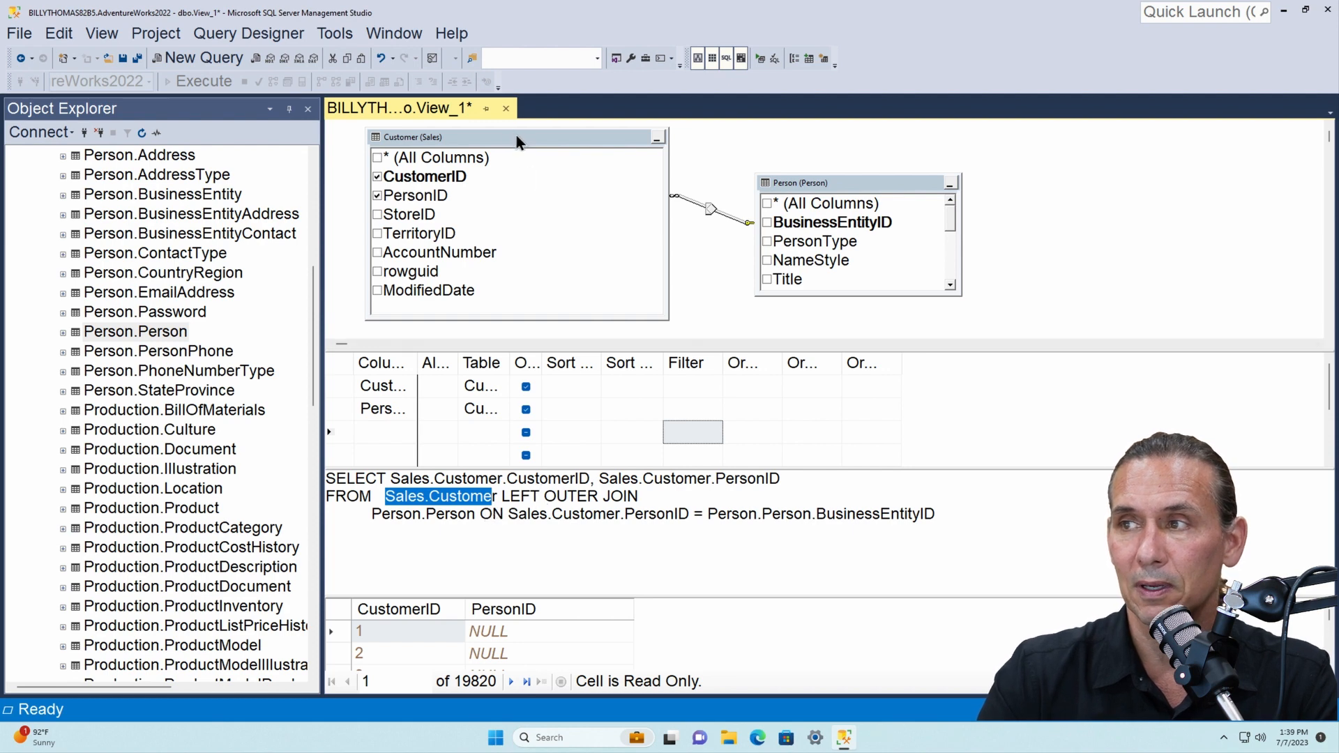
{"action": "mouse_move", "coordinate": [522, 143]}
{"action": "left_mouse_down"}
{"action": "mouse_move", "coordinate": [537, 144]}
{"action": "mouse_move", "coordinate": [523, 142]}
{"action": "left_mouse_up"}
{"action": "left_click_drag", "start_coordinate": [786, 180], "coordinate": [802, 168]}
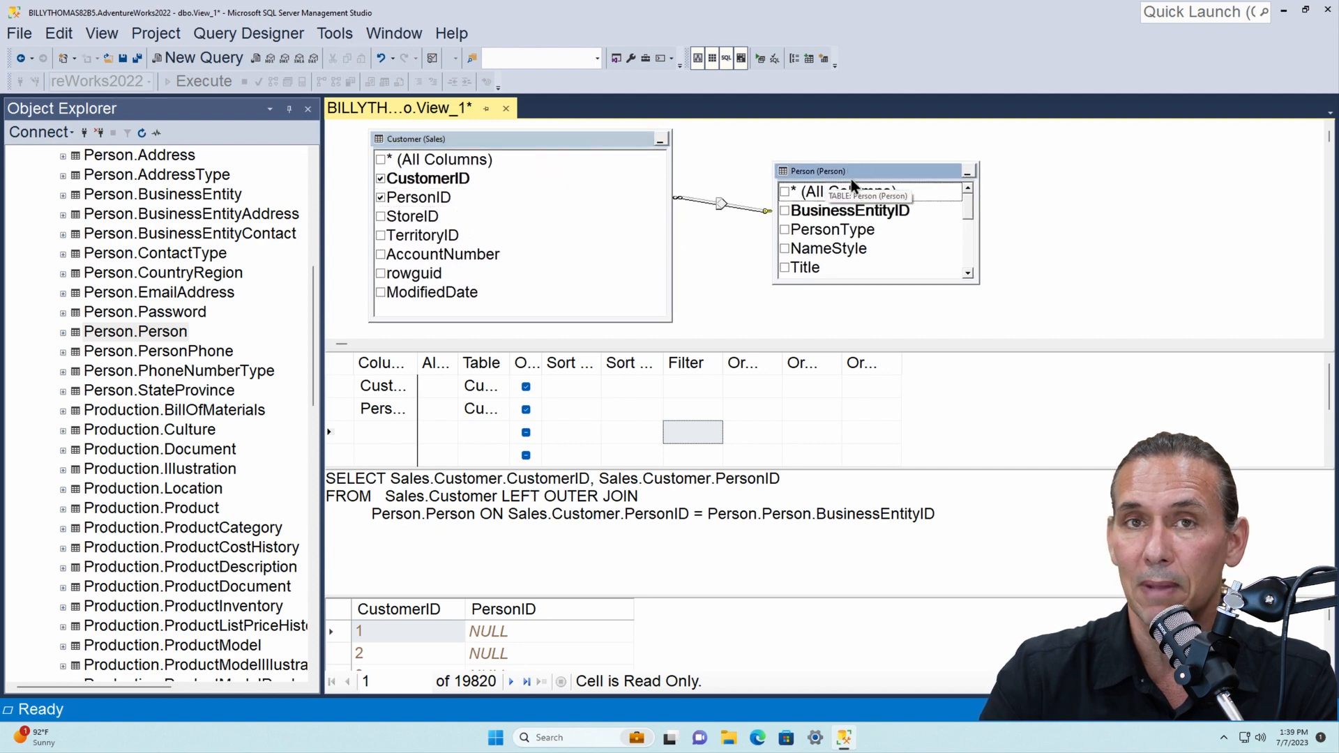
{"action": "left_click_drag", "start_coordinate": [502, 517], "coordinate": [326, 516]}
{"action": "left_click", "coordinate": [1001, 513], "text": "shift"}
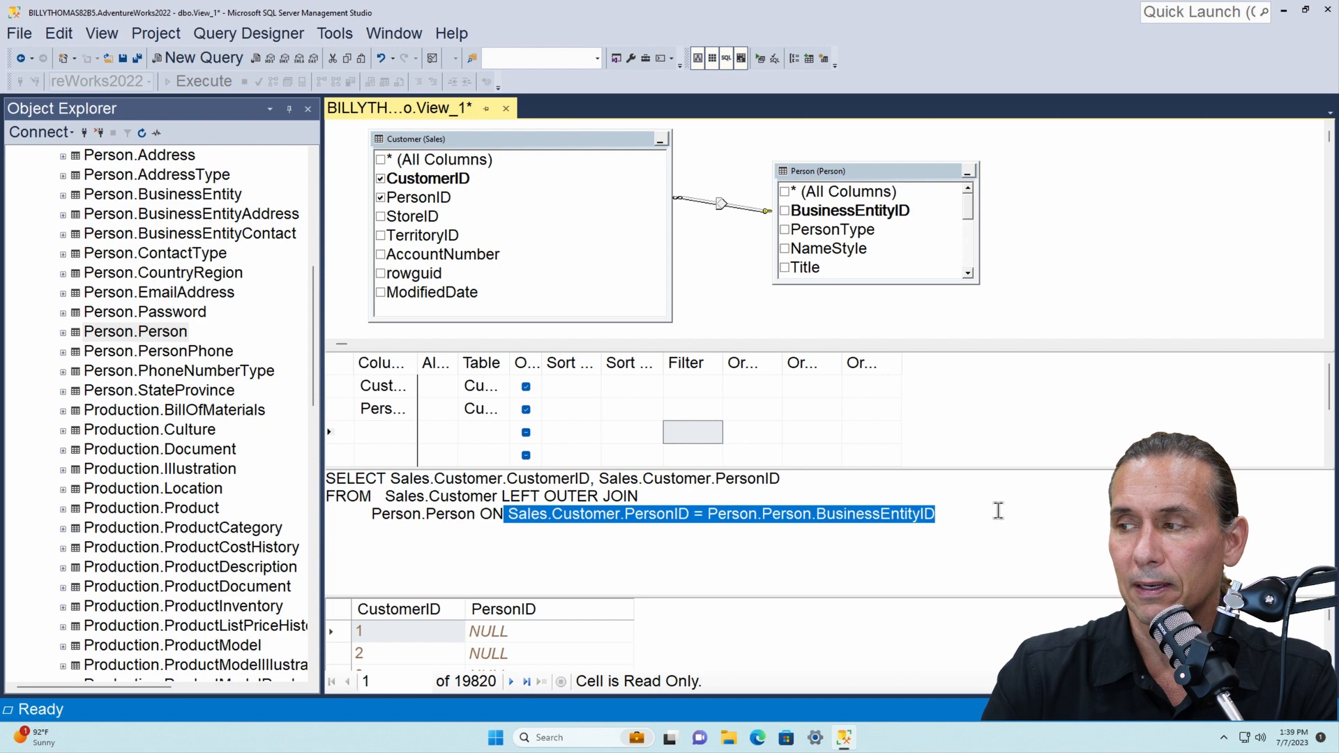
{"action": "left_click", "coordinate": [663, 546]}
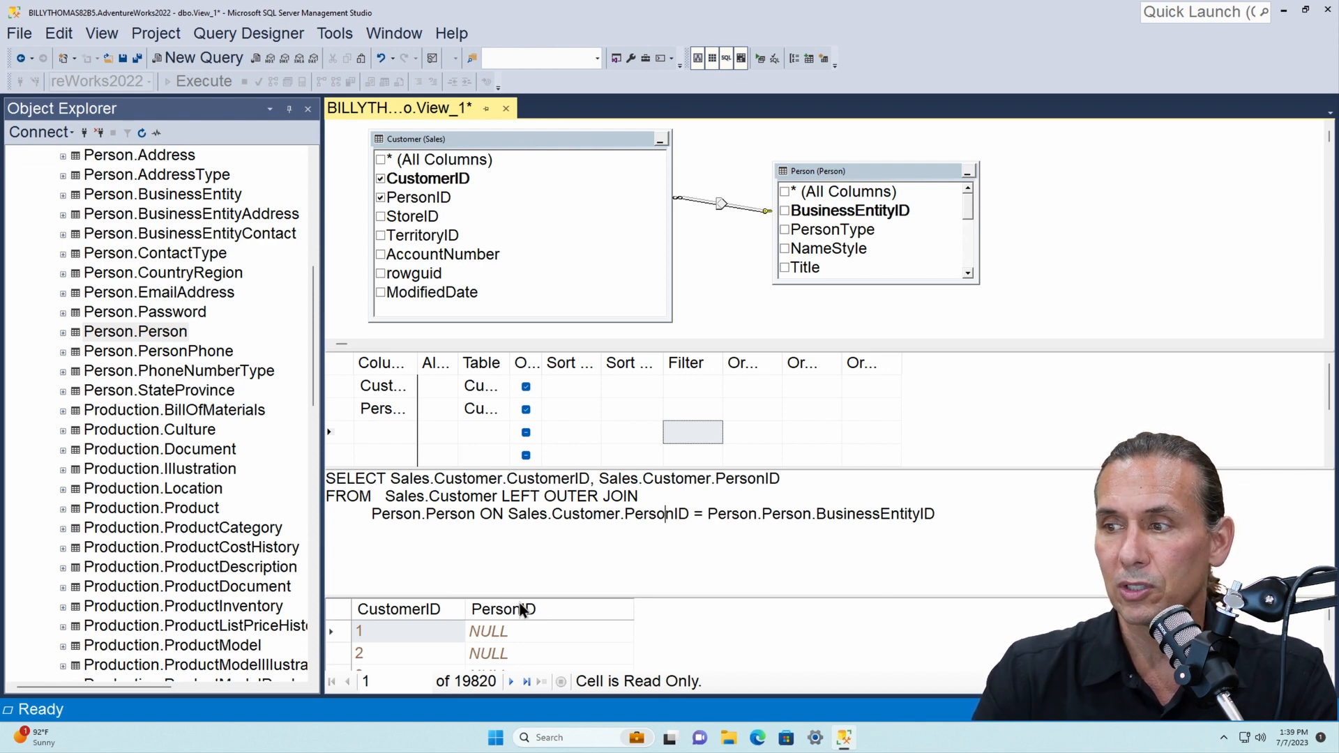
Step: Change the join between Customer and Person to an inner join, execute the query and enlarge the results pane
{"action": "right_click", "coordinate": [721, 204]}
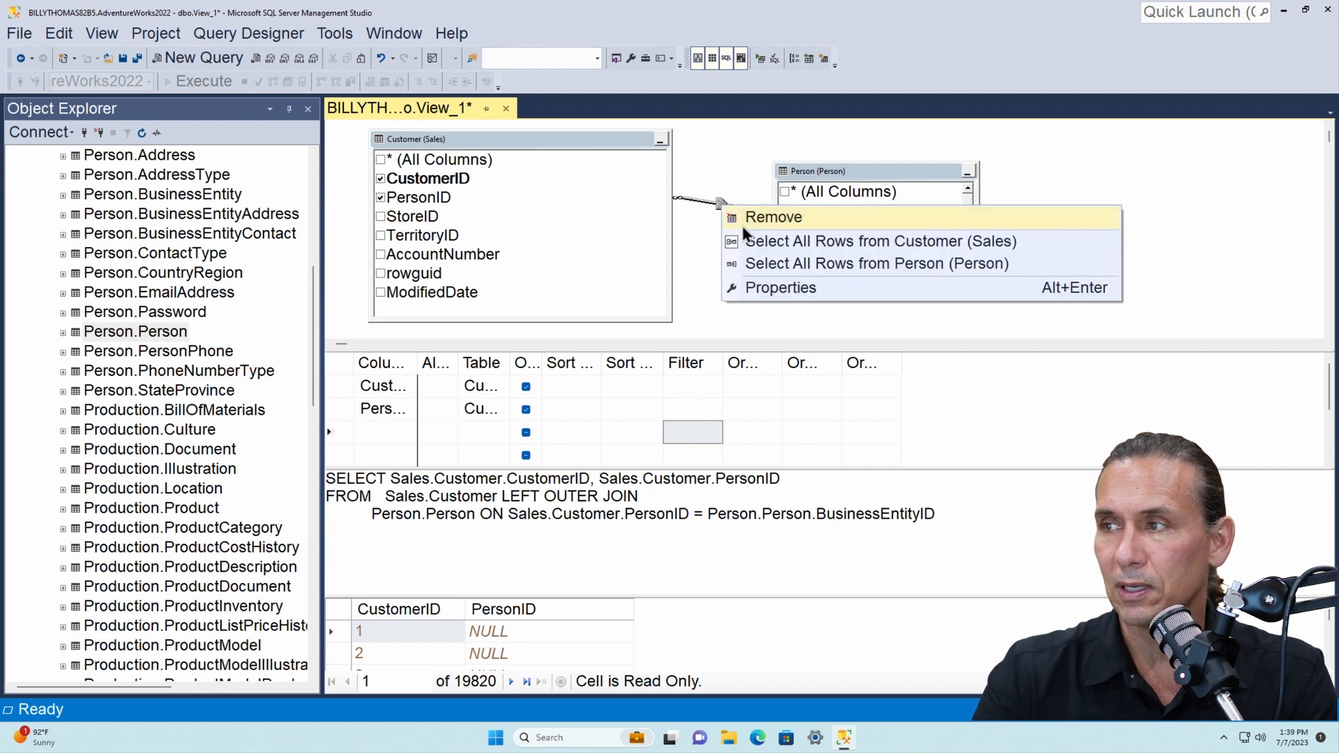
{"action": "left_click", "coordinate": [784, 269]}
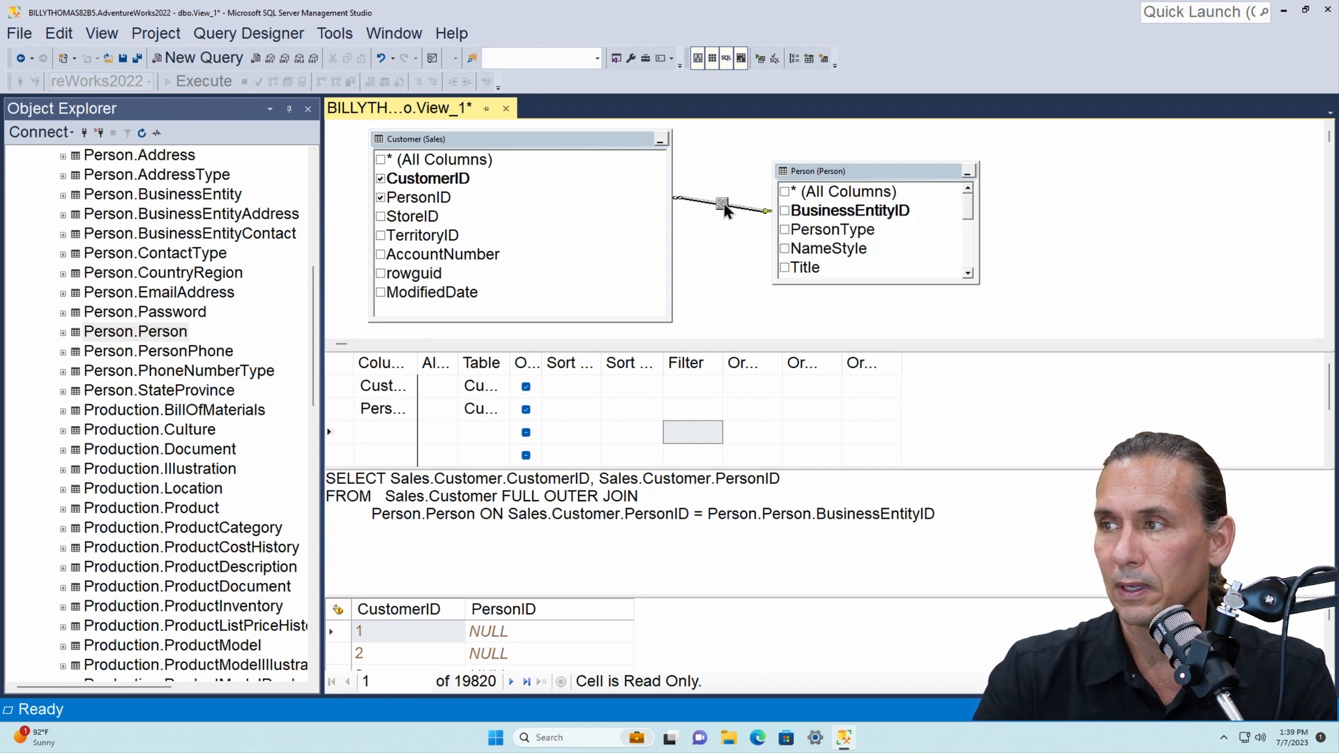
{"action": "right_click", "coordinate": [724, 204]}
{"action": "left_click", "coordinate": [777, 261]}
{"action": "right_click", "coordinate": [724, 205]}
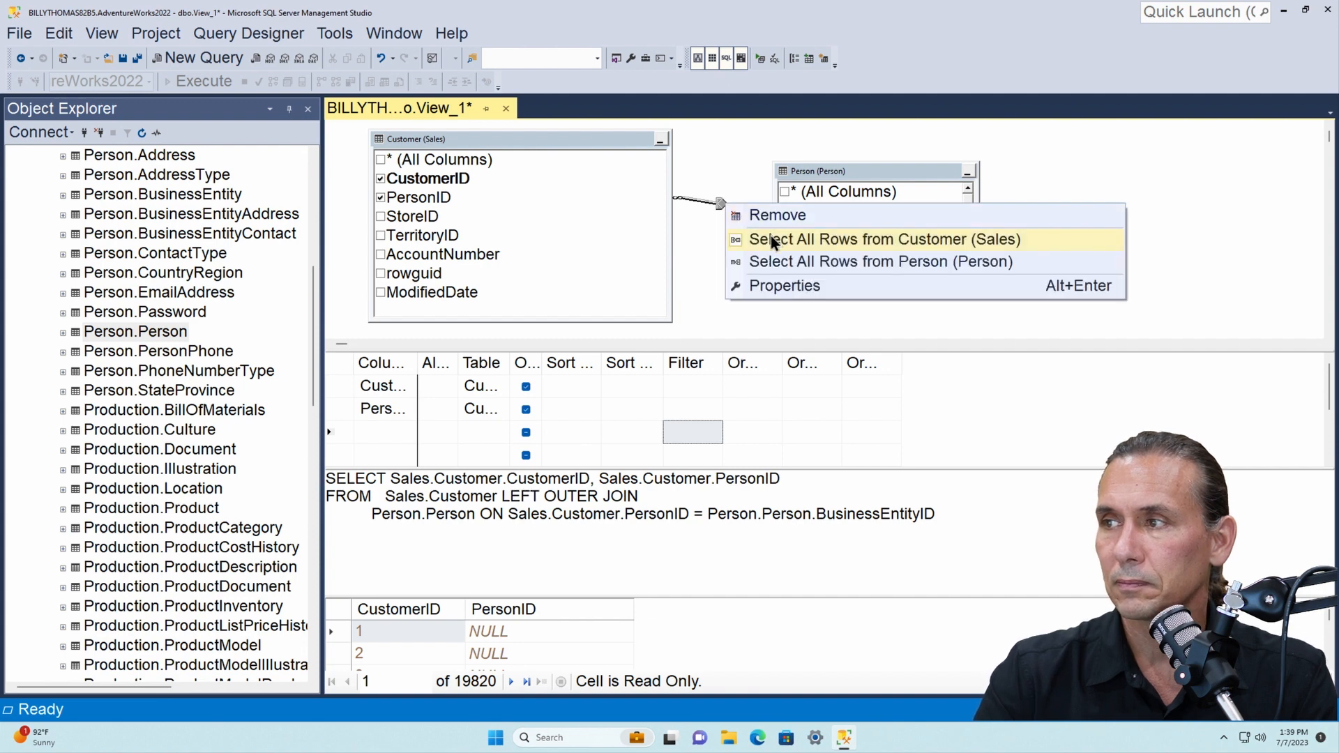
{"action": "left_click", "coordinate": [771, 237]}
{"action": "left_click", "coordinate": [760, 59]}
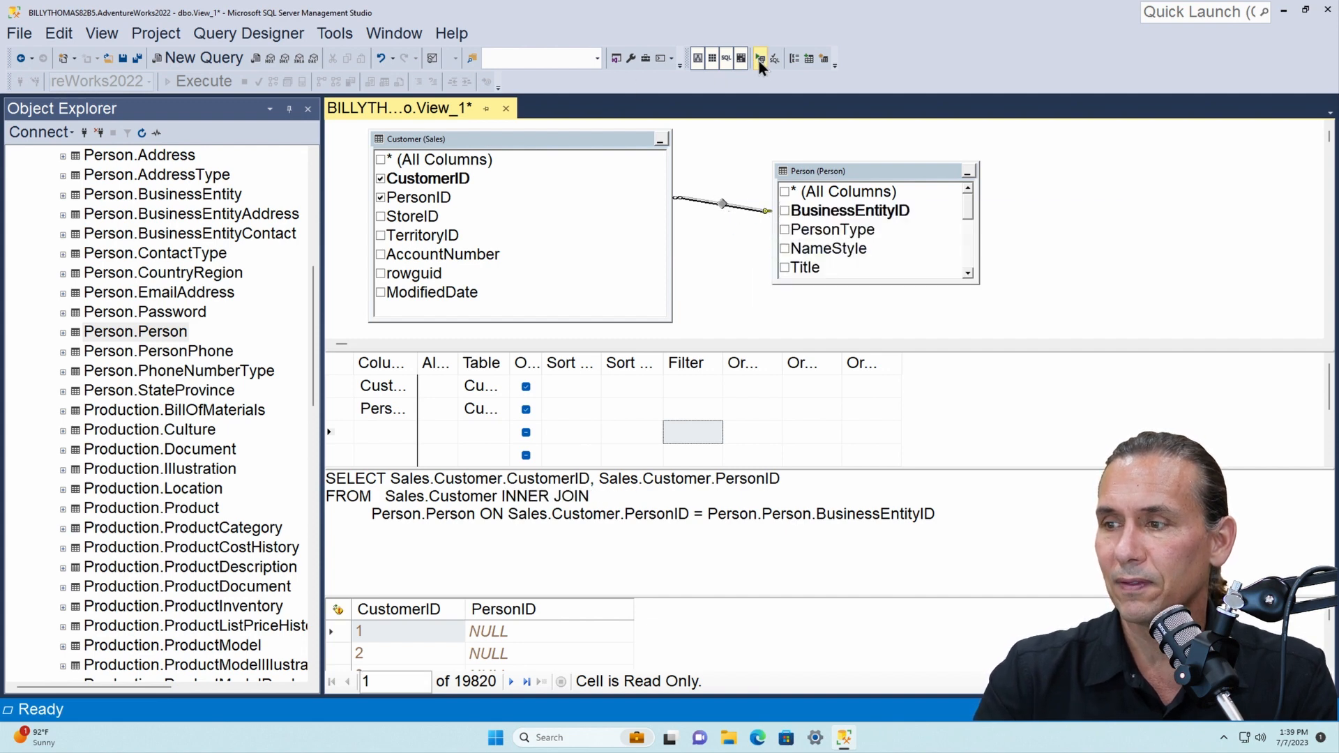
{"action": "left_click_drag", "start_coordinate": [550, 597], "coordinate": [551, 548]}
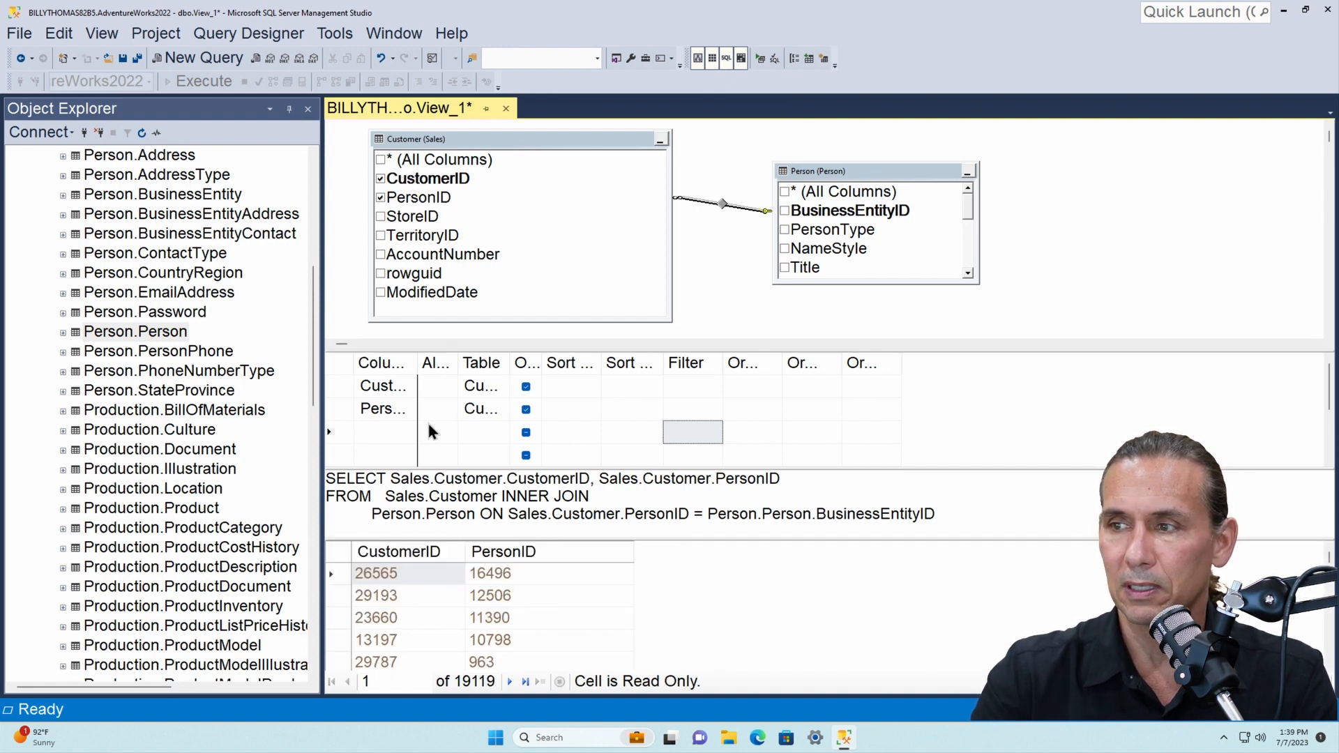
Step: Add FirstName, MiddleName and LastName from the Person table to the query output and execute the query
{"action": "left_click_drag", "start_coordinate": [413, 376], "coordinate": [446, 363]}
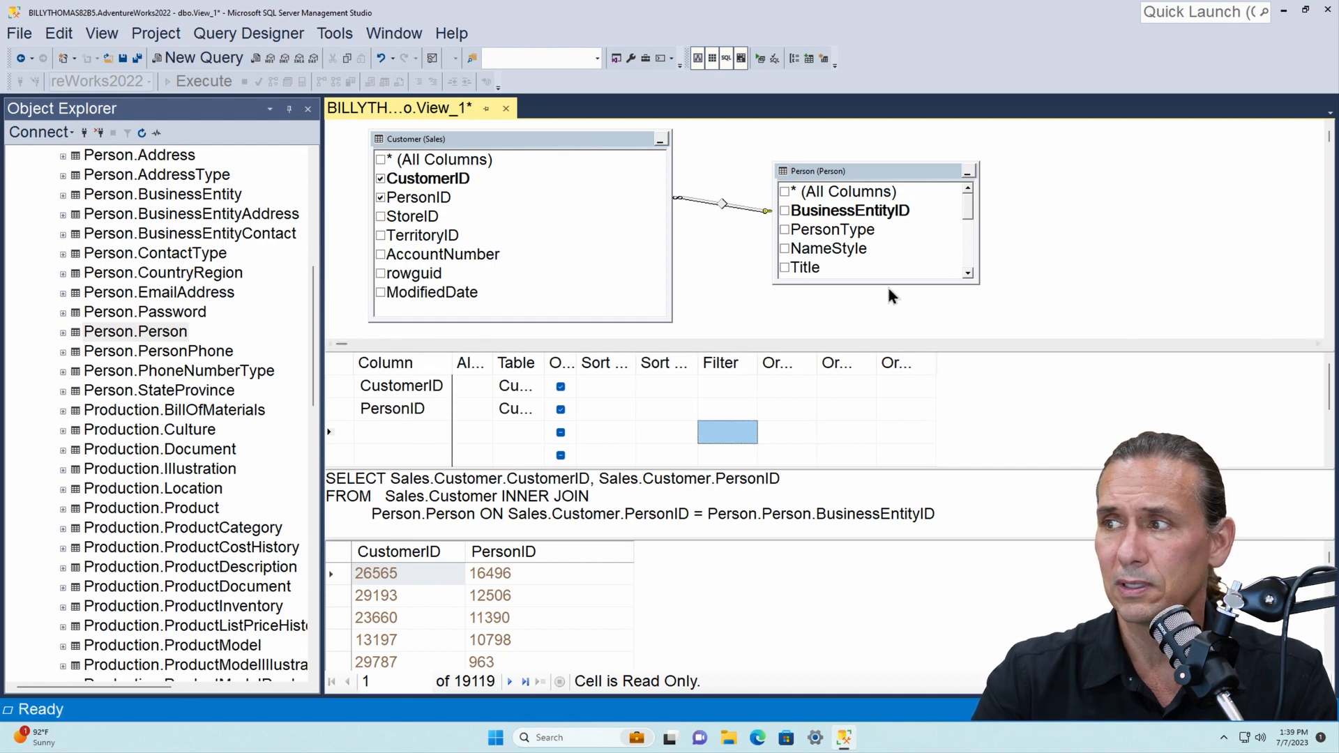
{"action": "left_click_drag", "start_coordinate": [886, 282], "coordinate": [886, 319]}
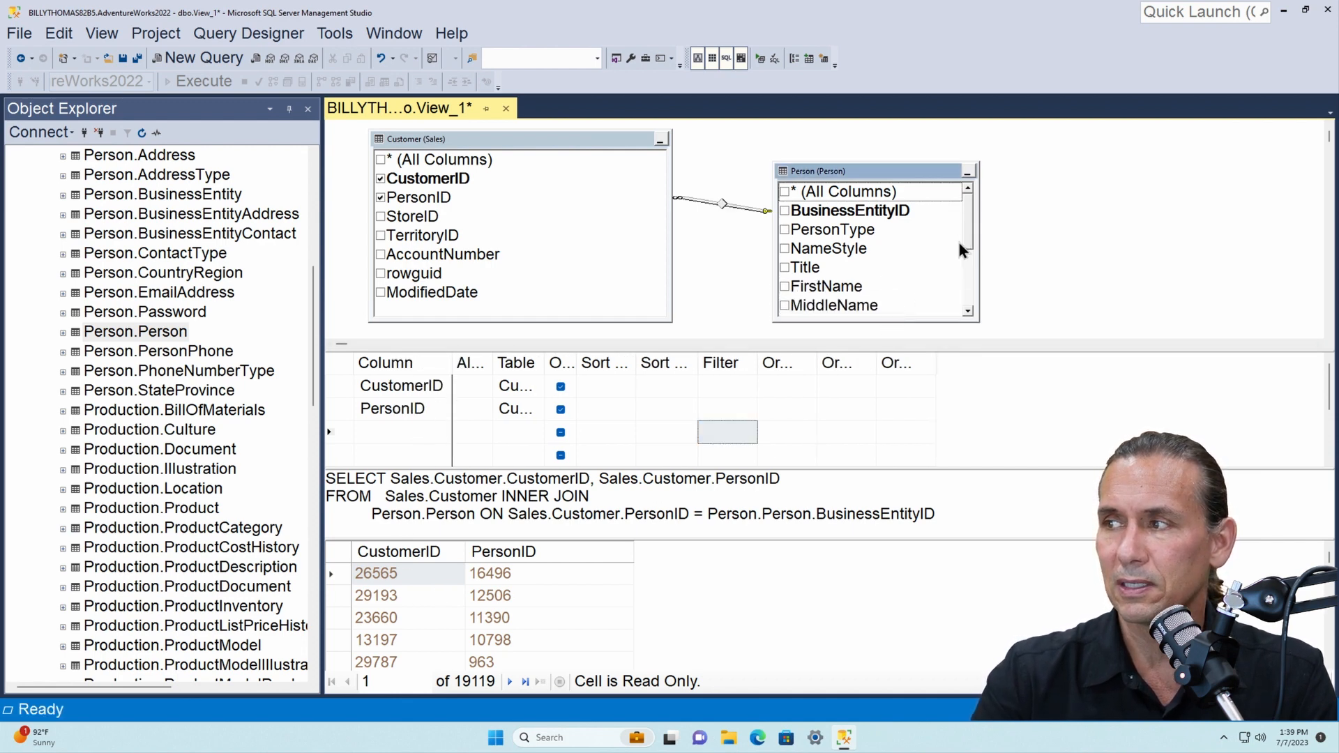
{"action": "left_click_drag", "start_coordinate": [962, 236], "coordinate": [966, 256]}
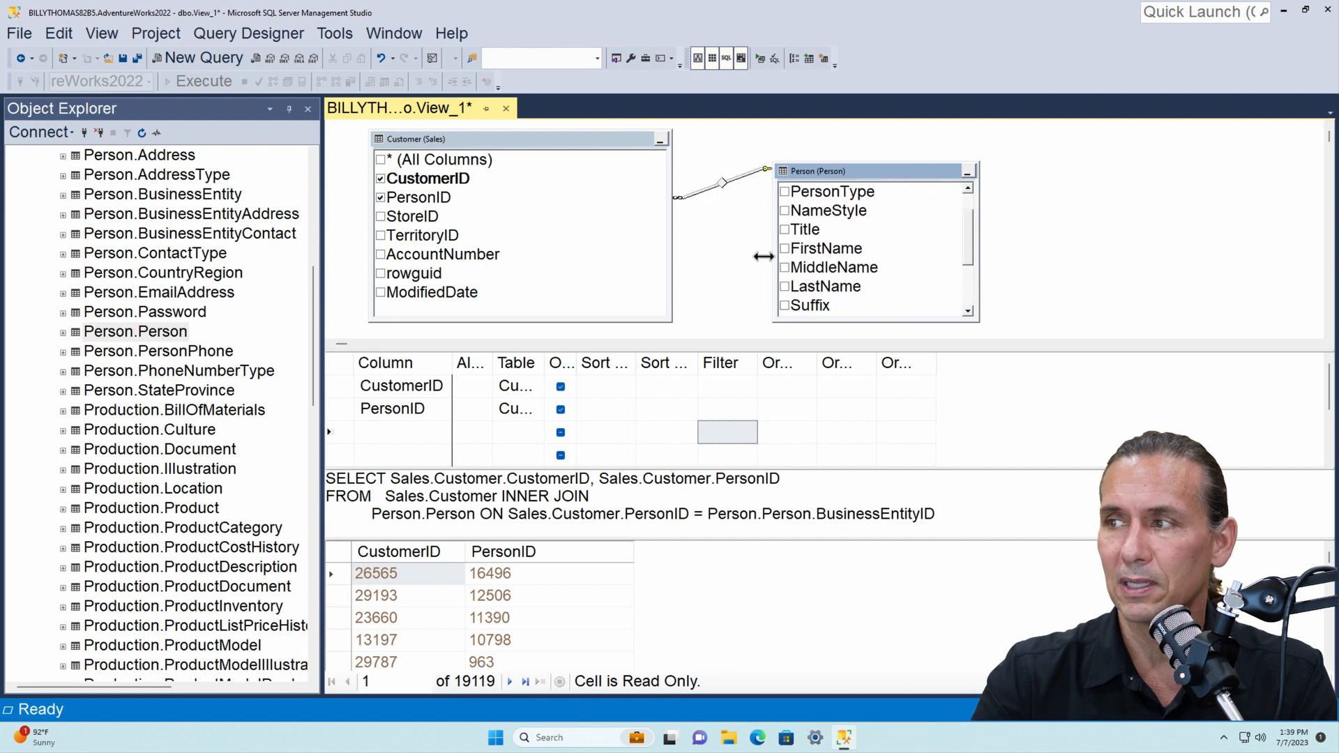
{"action": "left_click", "coordinate": [785, 249]}
{"action": "left_click", "coordinate": [785, 267]}
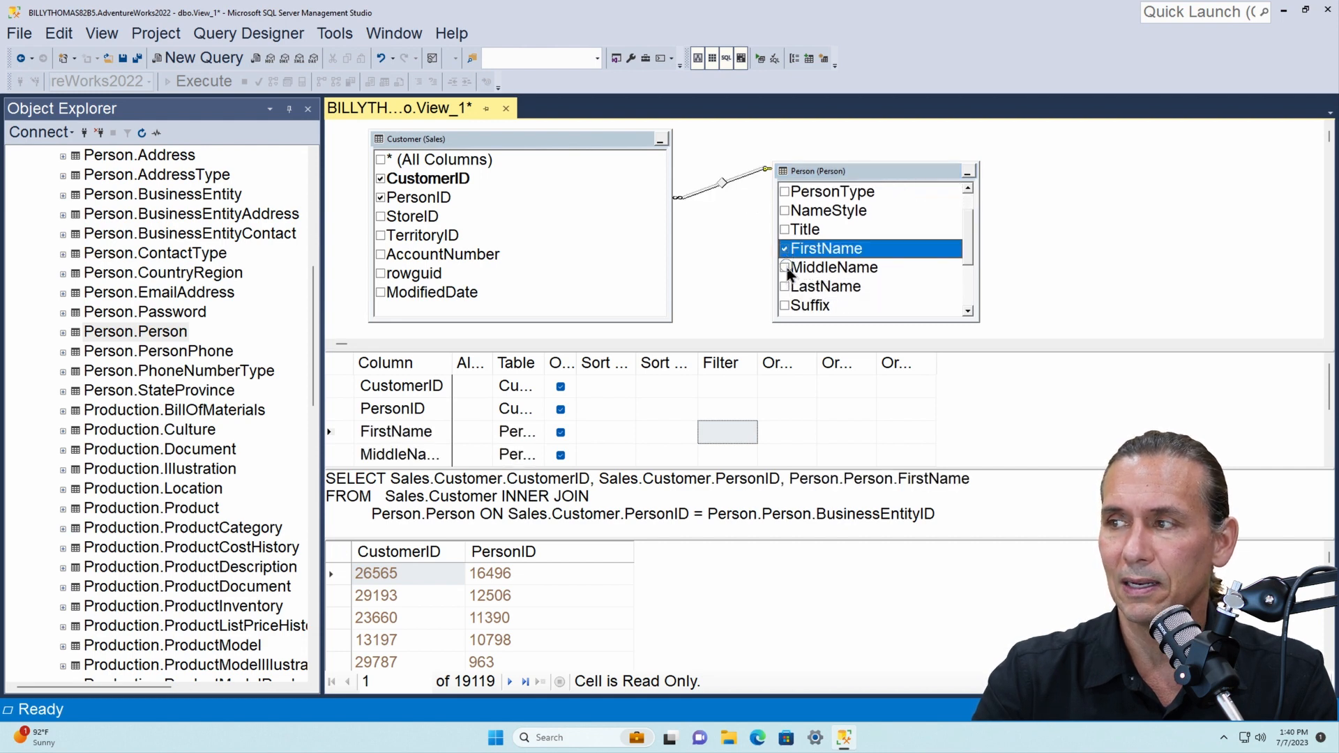
{"action": "left_click", "coordinate": [784, 286]}
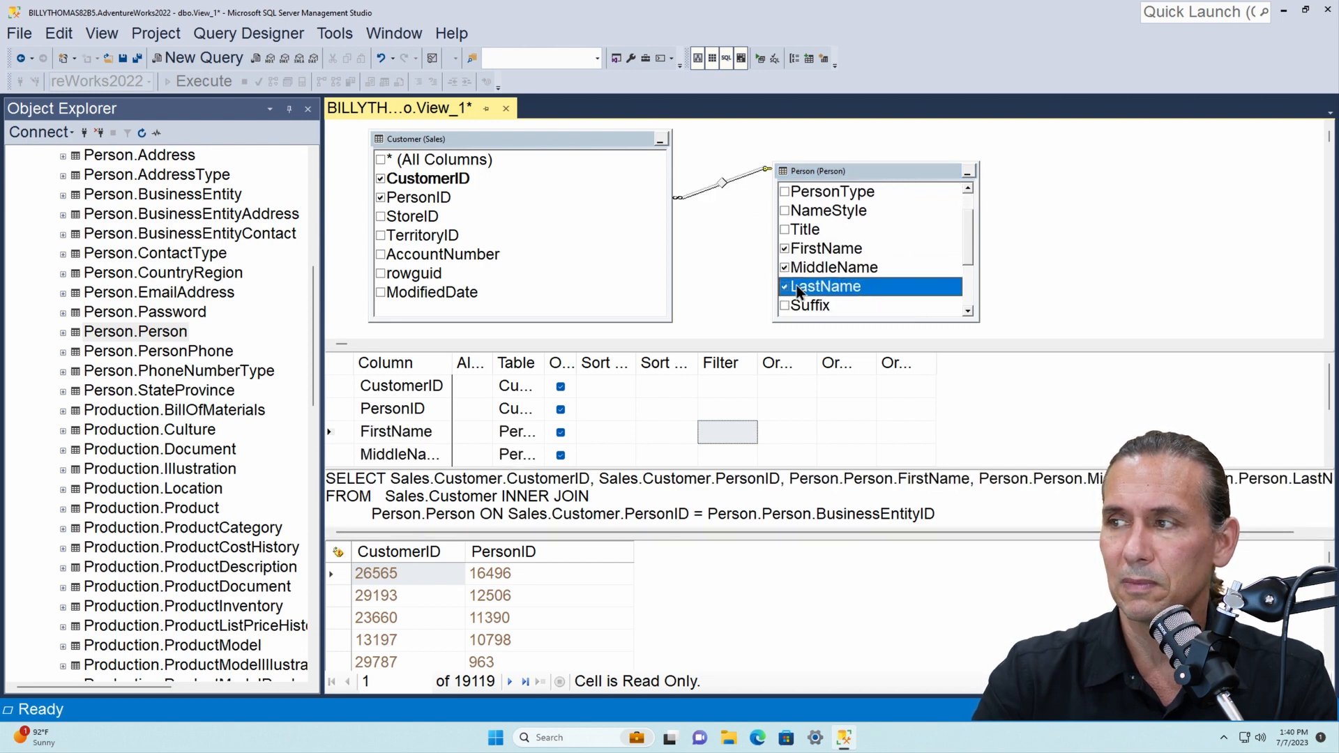
{"action": "left_click", "coordinate": [760, 60]}
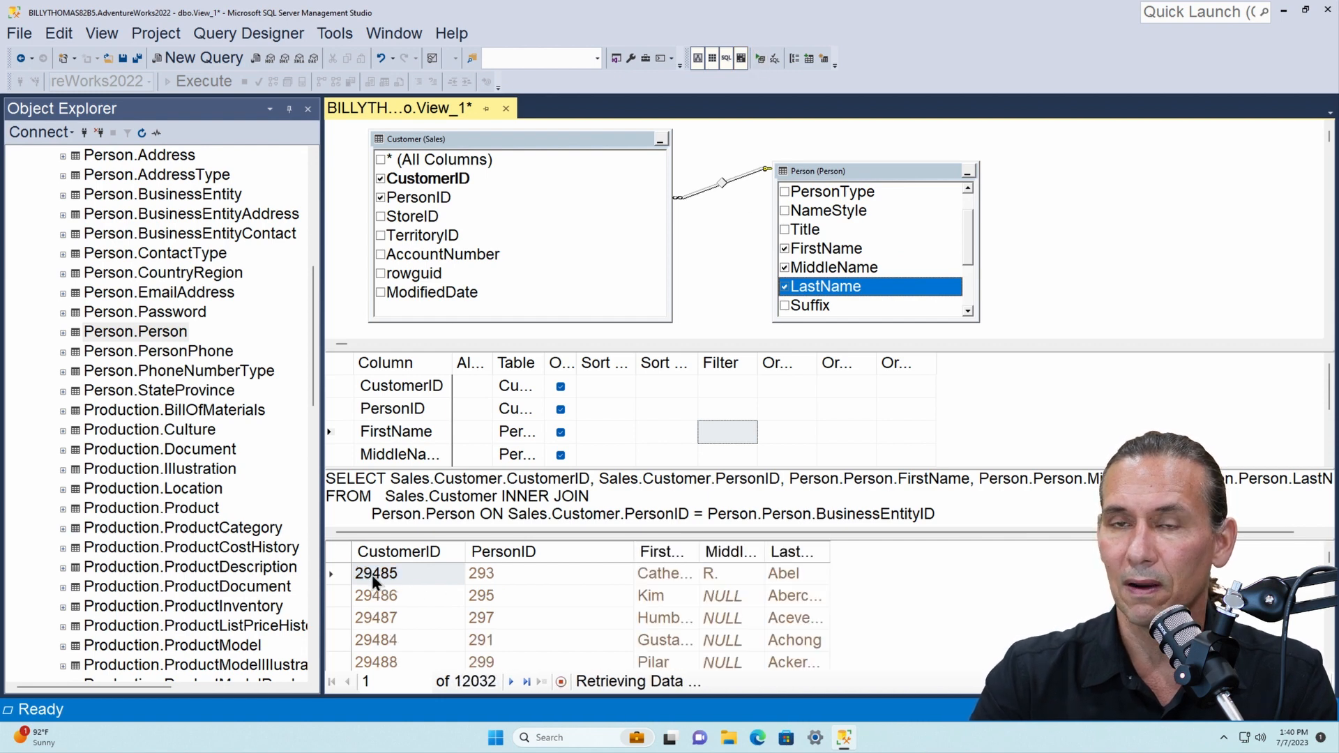
Step: Widen the FirstName and LastName columns in the results grid
{"action": "left_click", "coordinate": [513, 571]}
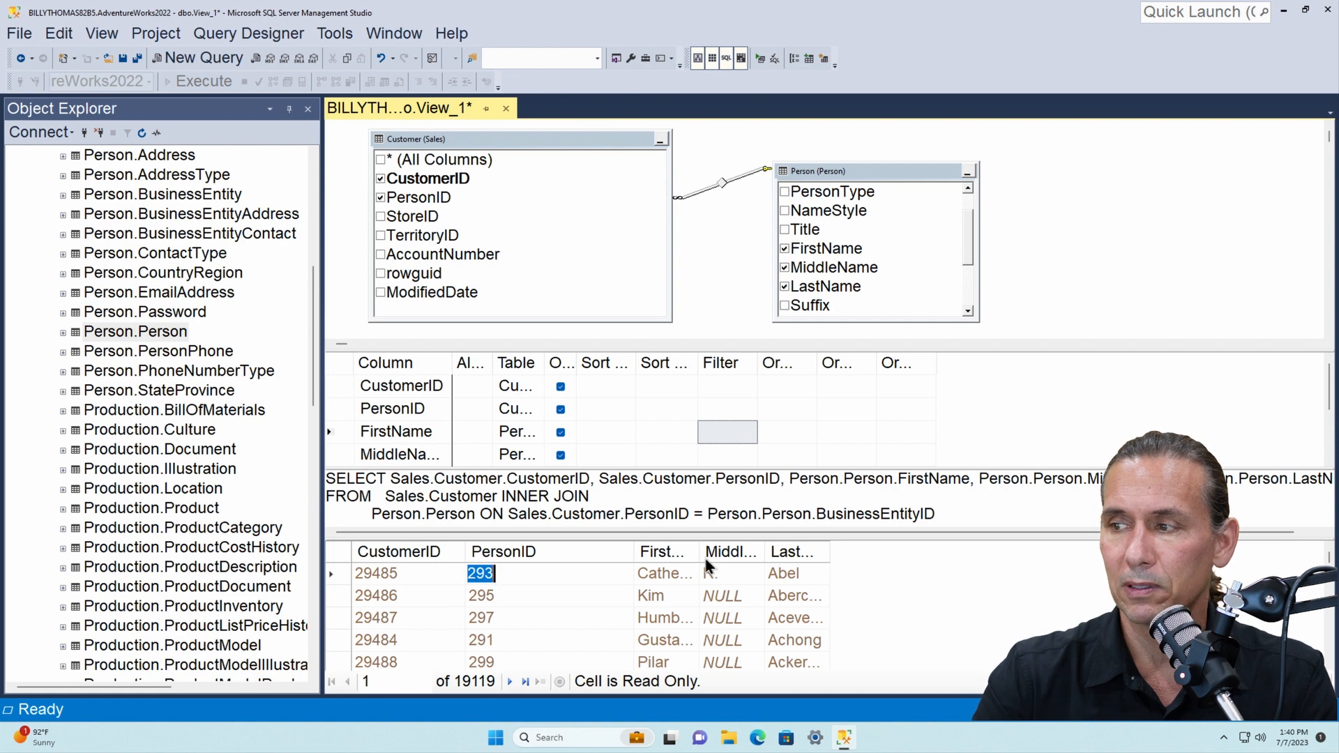
{"action": "left_click_drag", "start_coordinate": [701, 554], "coordinate": [826, 556]}
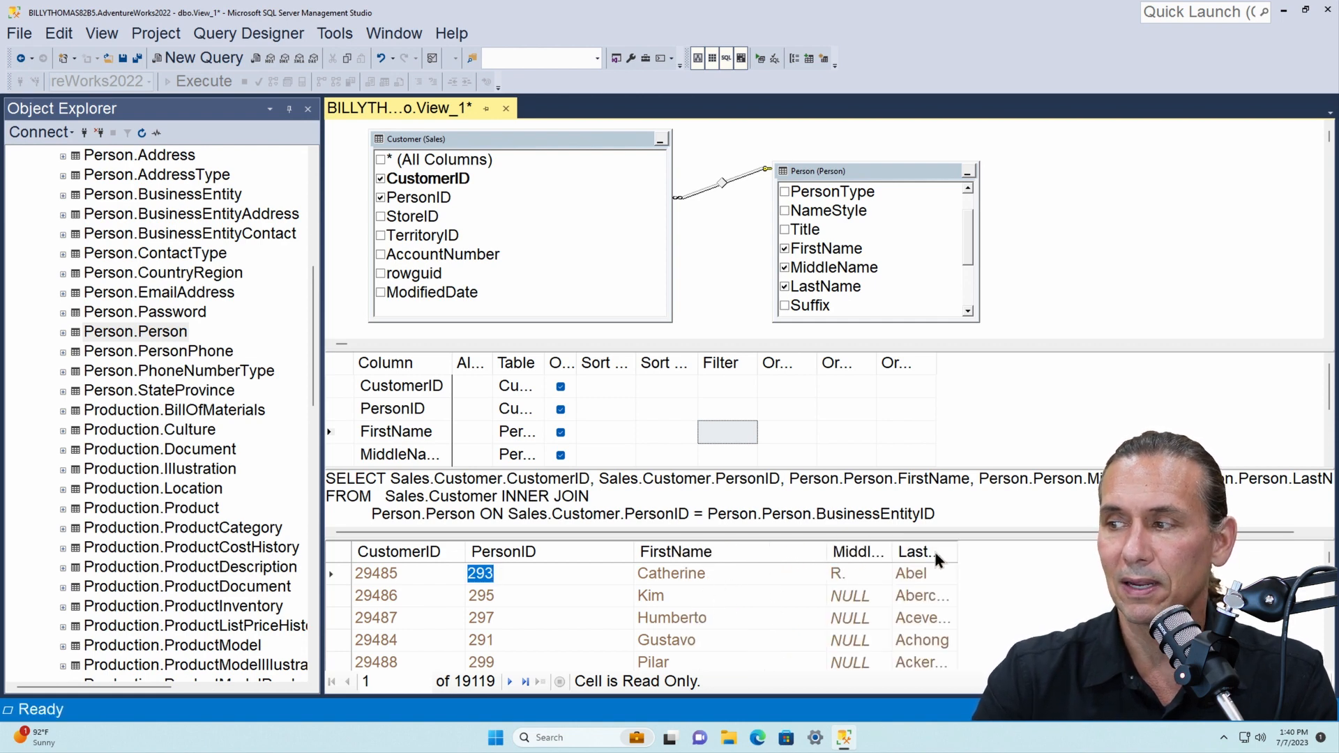
{"action": "left_click_drag", "start_coordinate": [956, 549], "coordinate": [1005, 551]}
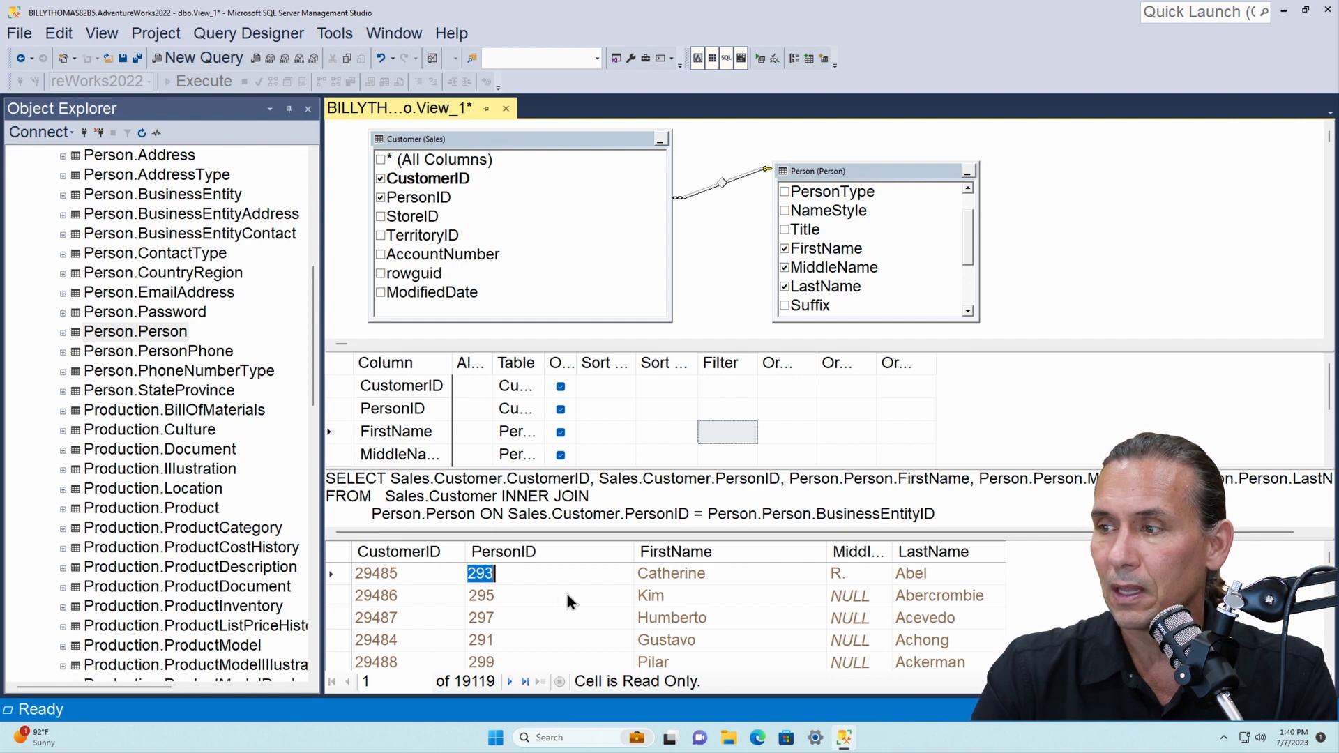
Step: Look through the customer names in the inner join results, shifting the Customer and Person table boxes slightly
{"action": "scroll", "coordinate": [593, 587], "scroll_direction": "down", "scroll_amount": 10}
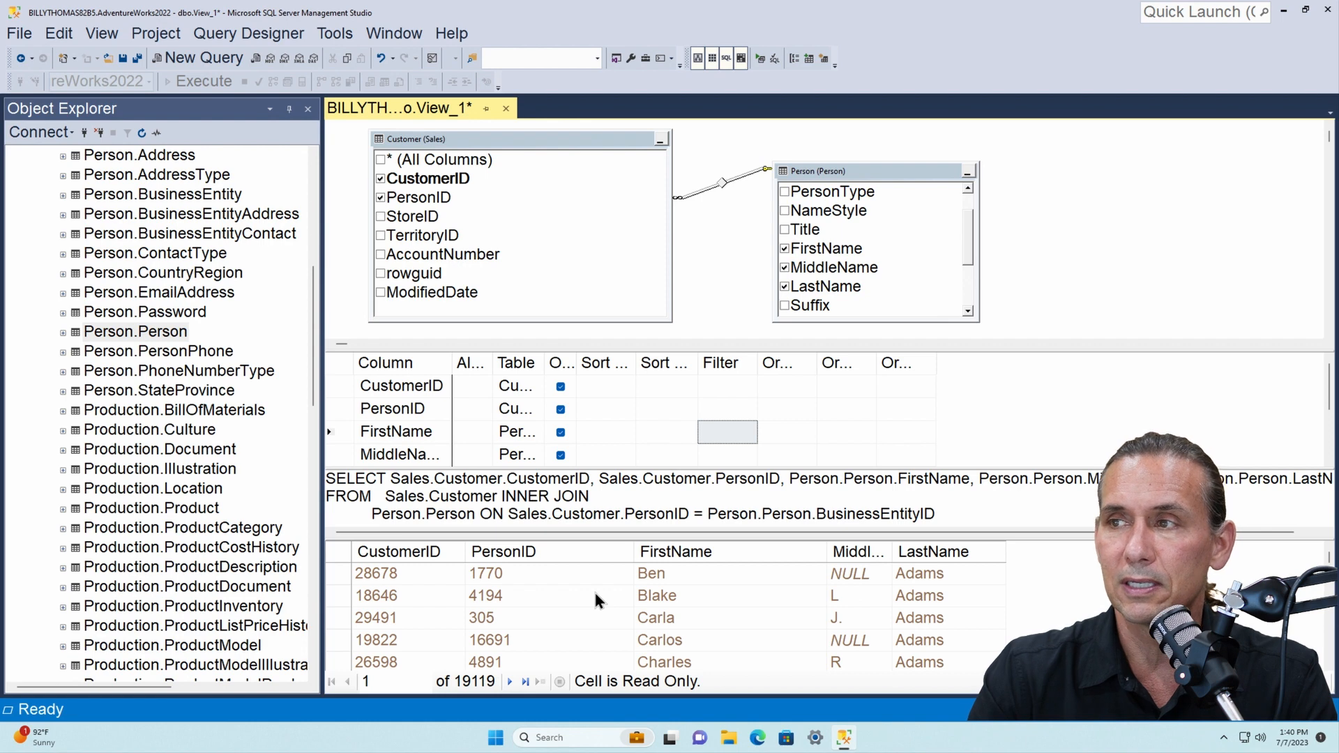
{"action": "mouse_move", "coordinate": [545, 144]}
{"action": "left_mouse_down"}
{"action": "mouse_move", "coordinate": [533, 145]}
{"action": "mouse_move", "coordinate": [549, 148]}
{"action": "left_mouse_up"}
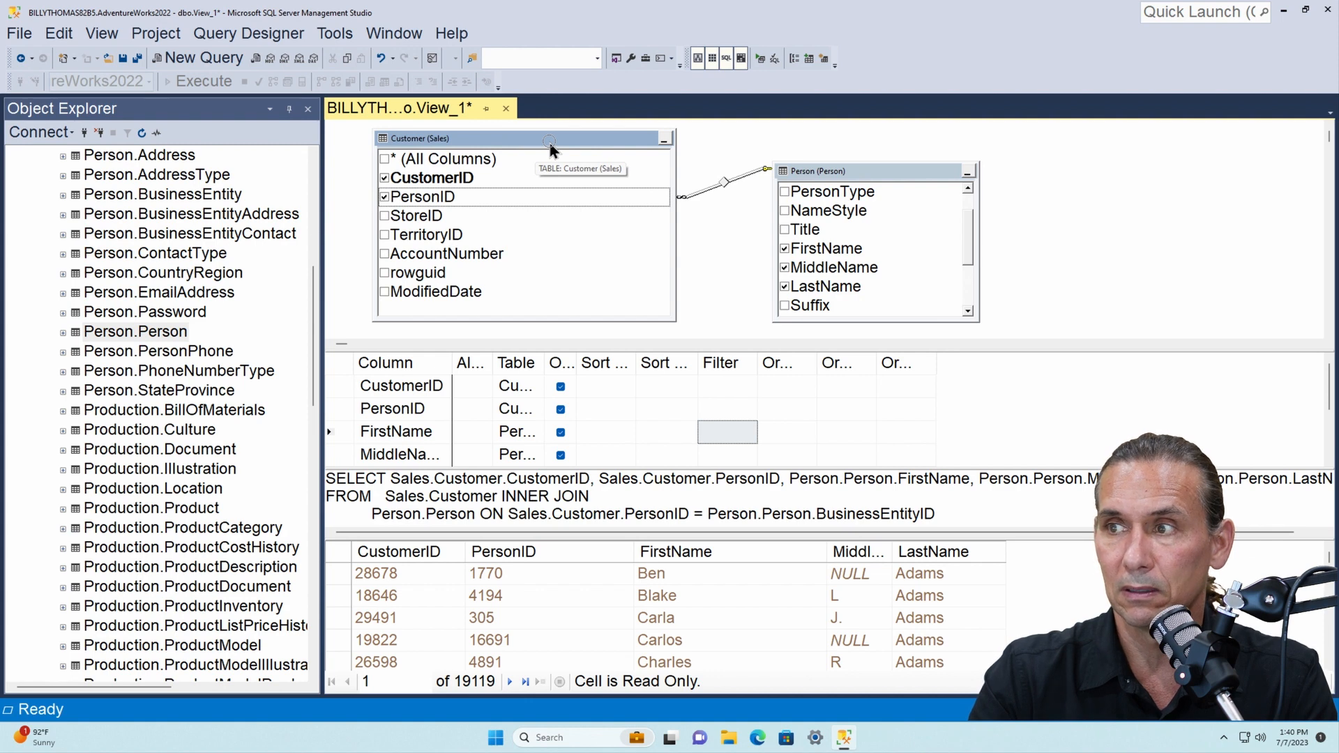
{"action": "left_click_drag", "start_coordinate": [861, 178], "coordinate": [833, 165]}
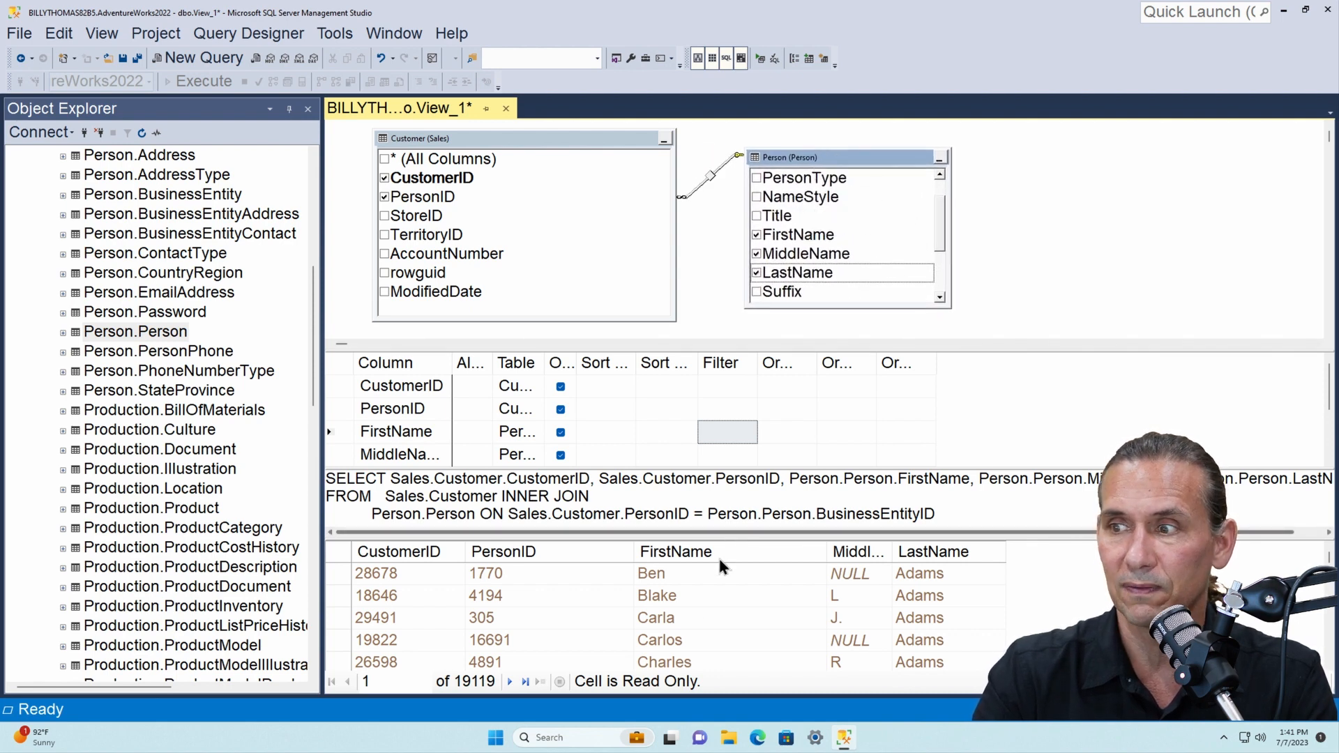
{"action": "scroll", "coordinate": [886, 593], "scroll_direction": "down", "scroll_amount": 5}
{"action": "scroll", "coordinate": [885, 597], "scroll_direction": "up", "scroll_amount": 12}
{"action": "scroll", "coordinate": [738, 631], "scroll_direction": "down", "scroll_amount": 8}
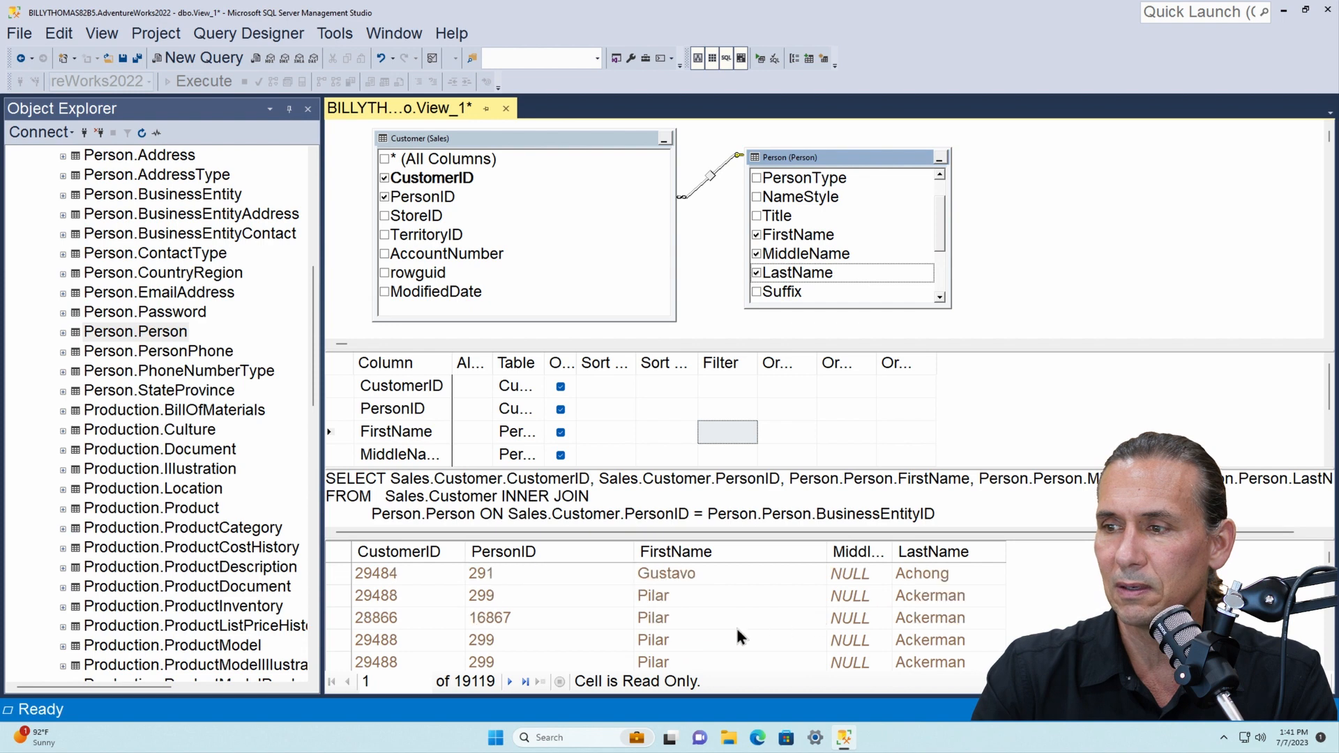
{"action": "scroll", "coordinate": [586, 635], "scroll_direction": "up", "scroll_amount": 8}
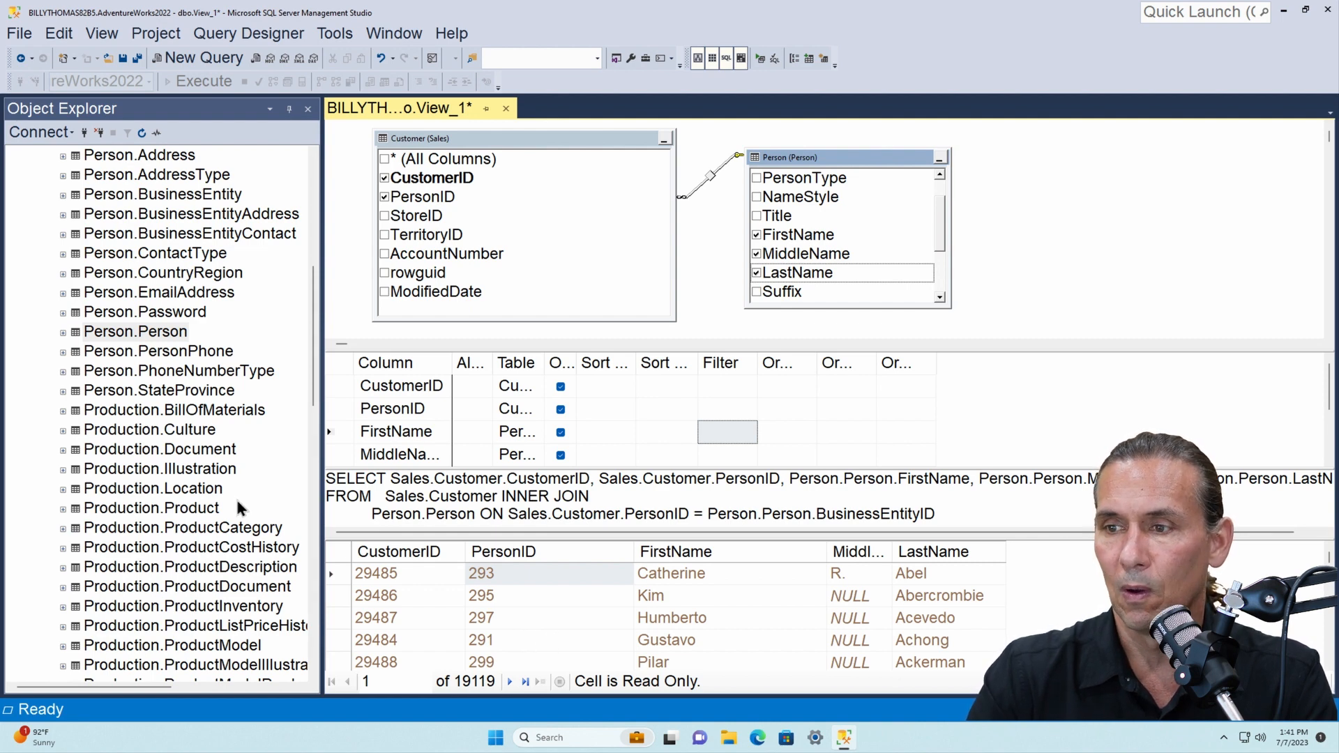
Step: Examine the columns of Sales.SalesOrderHeader in the database's table list, including SalesOrderID and the CustomerID foreign key, then collapse the table
{"action": "scroll", "coordinate": [239, 507], "scroll_direction": "down", "scroll_amount": 7}
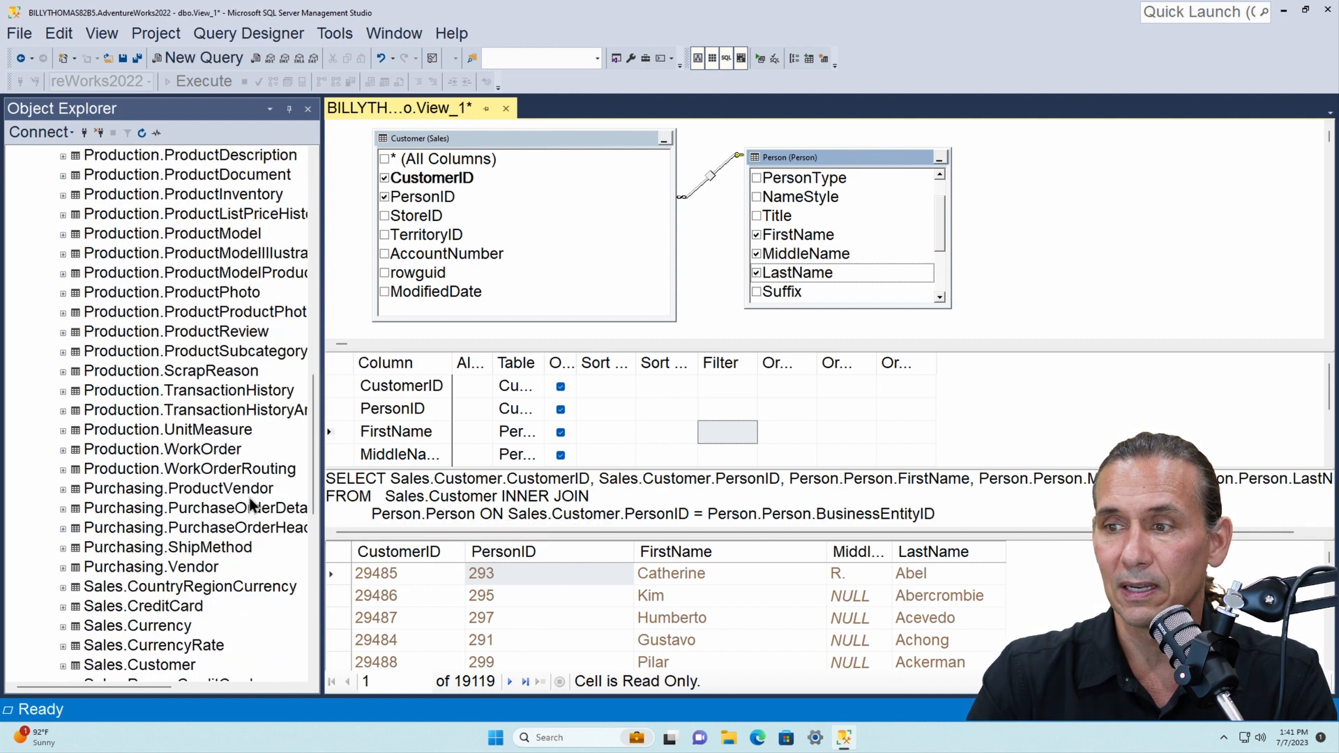
{"action": "scroll", "coordinate": [244, 498], "scroll_direction": "down", "scroll_amount": 4}
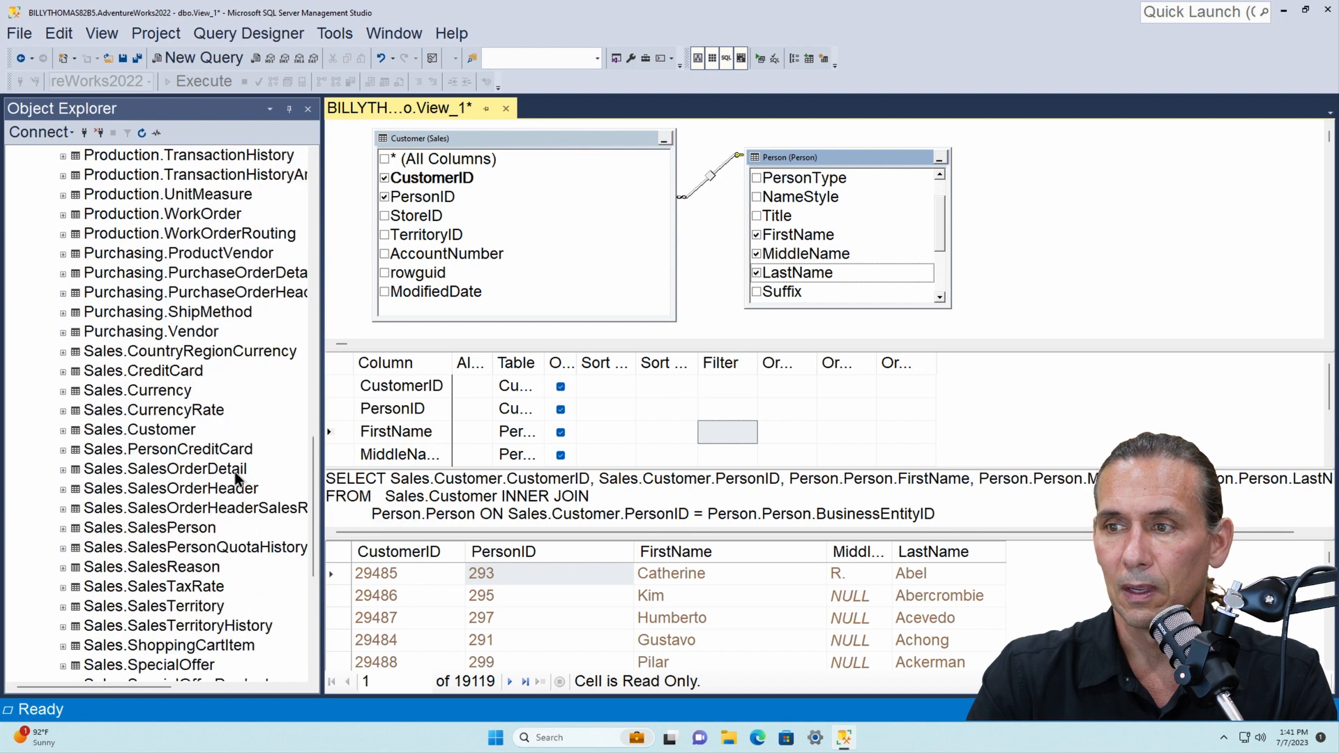
{"action": "left_click", "coordinate": [203, 490]}
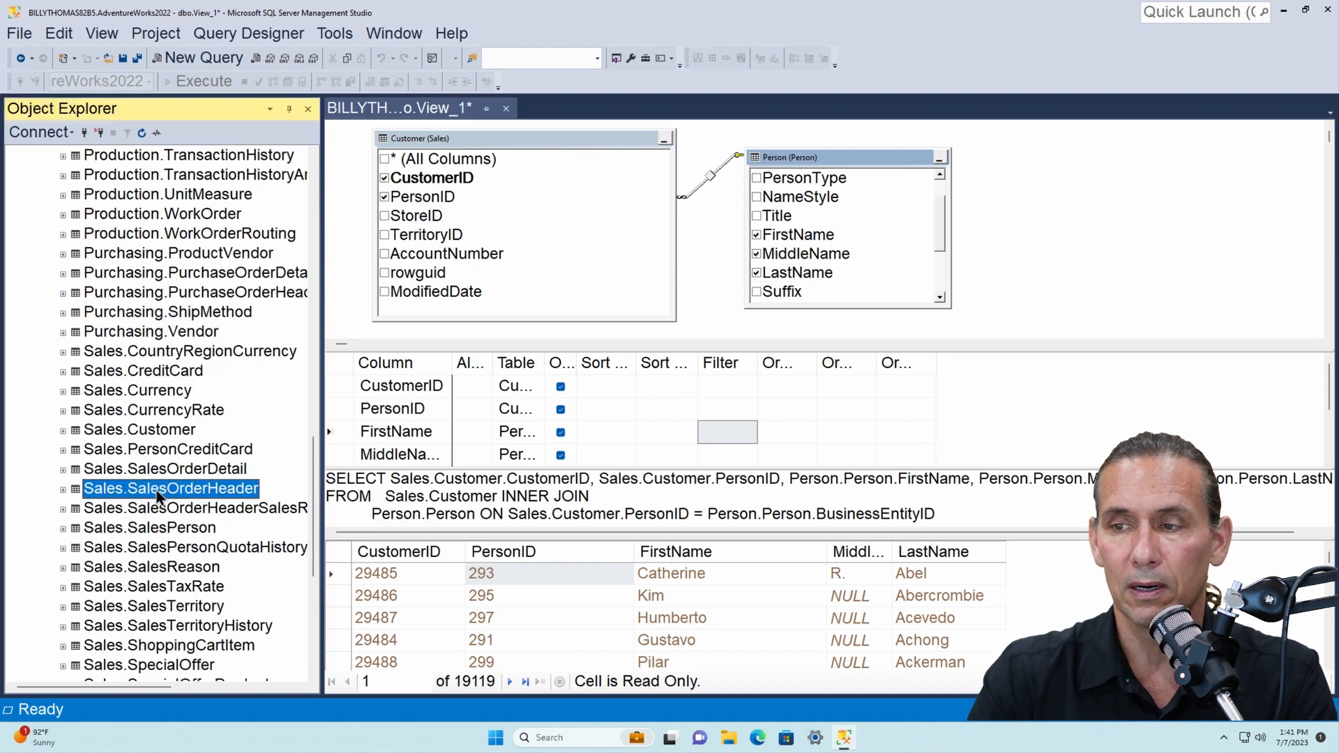
{"action": "left_click", "coordinate": [64, 489]}
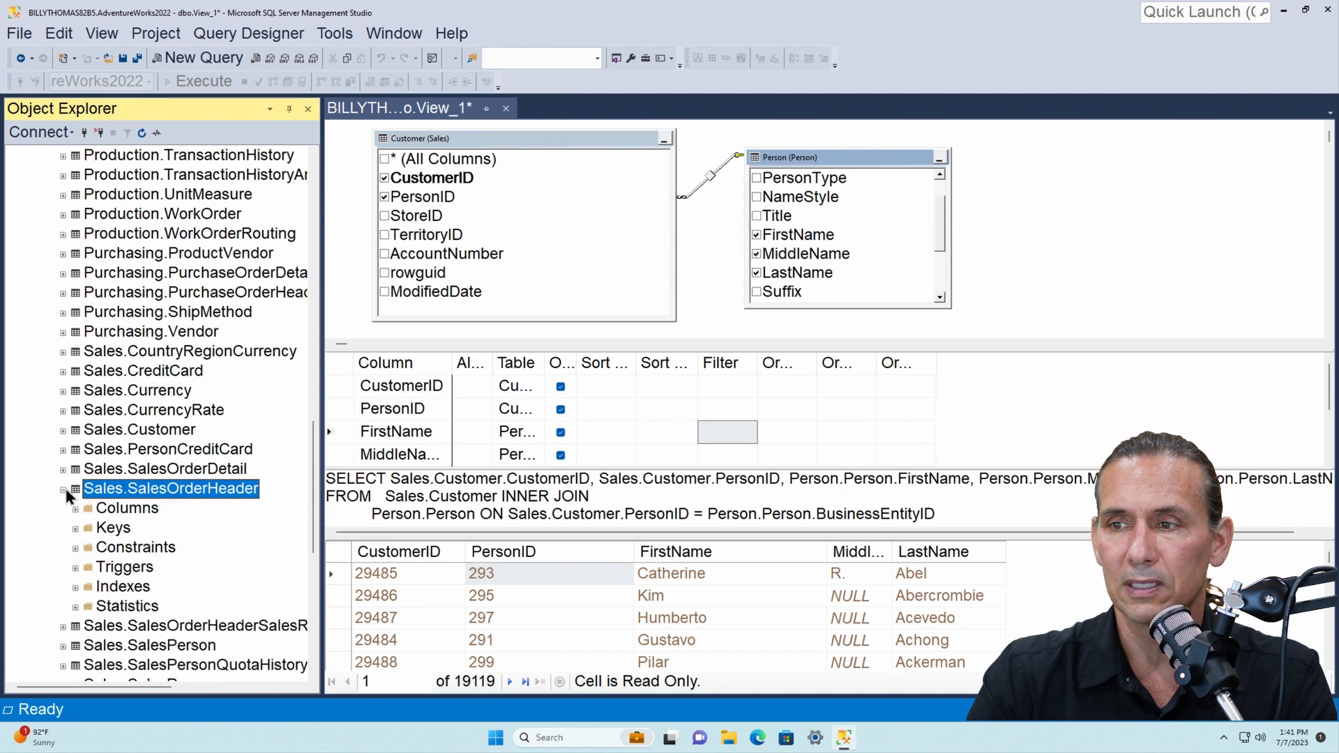
{"action": "left_click", "coordinate": [76, 509]}
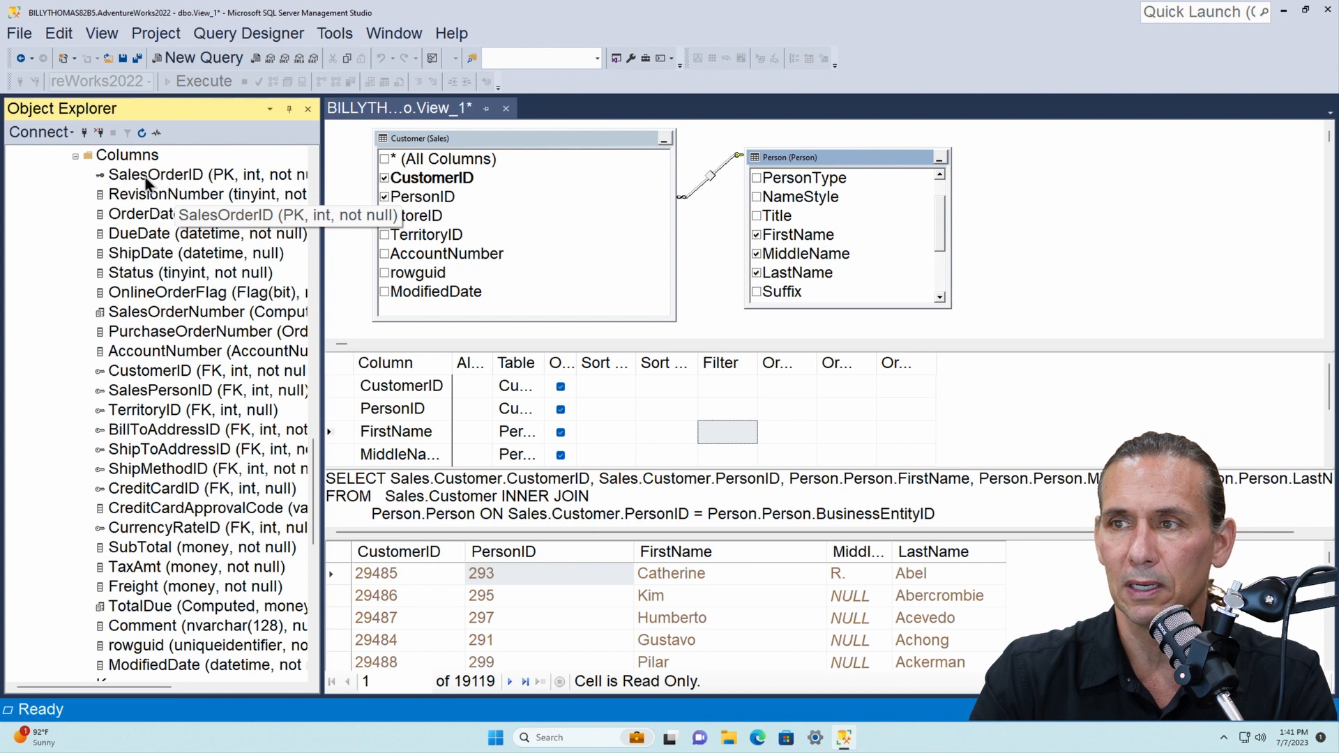
{"action": "left_click", "coordinate": [161, 379]}
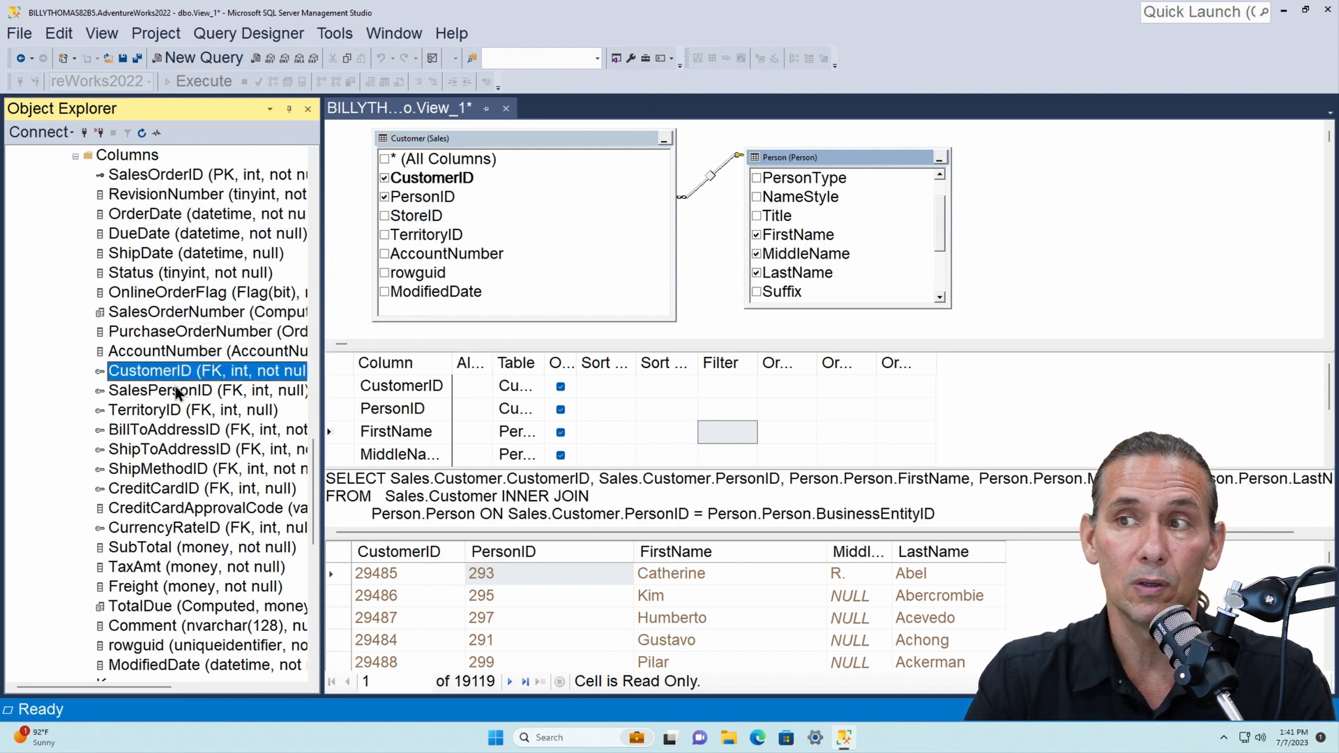
{"action": "scroll", "coordinate": [175, 385], "scroll_direction": "up", "scroll_amount": 2}
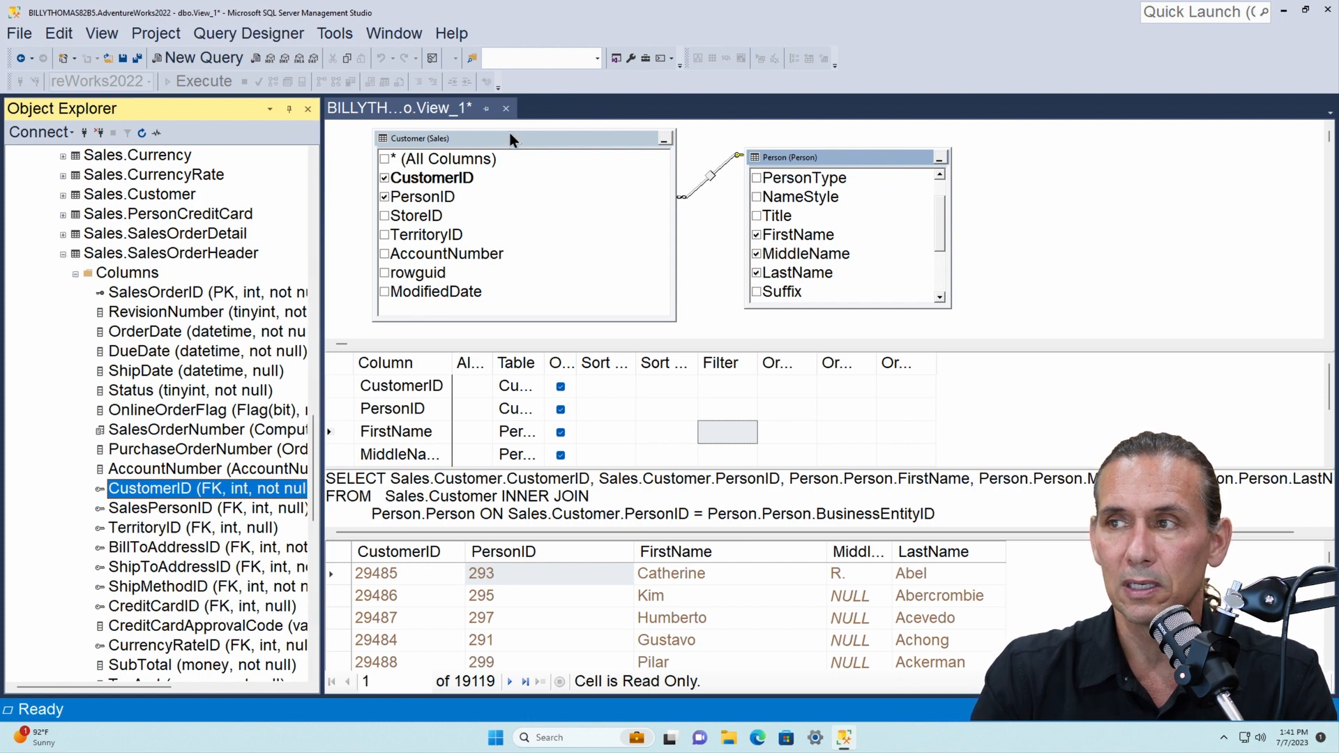
{"action": "left_click_drag", "start_coordinate": [512, 139], "coordinate": [518, 138]}
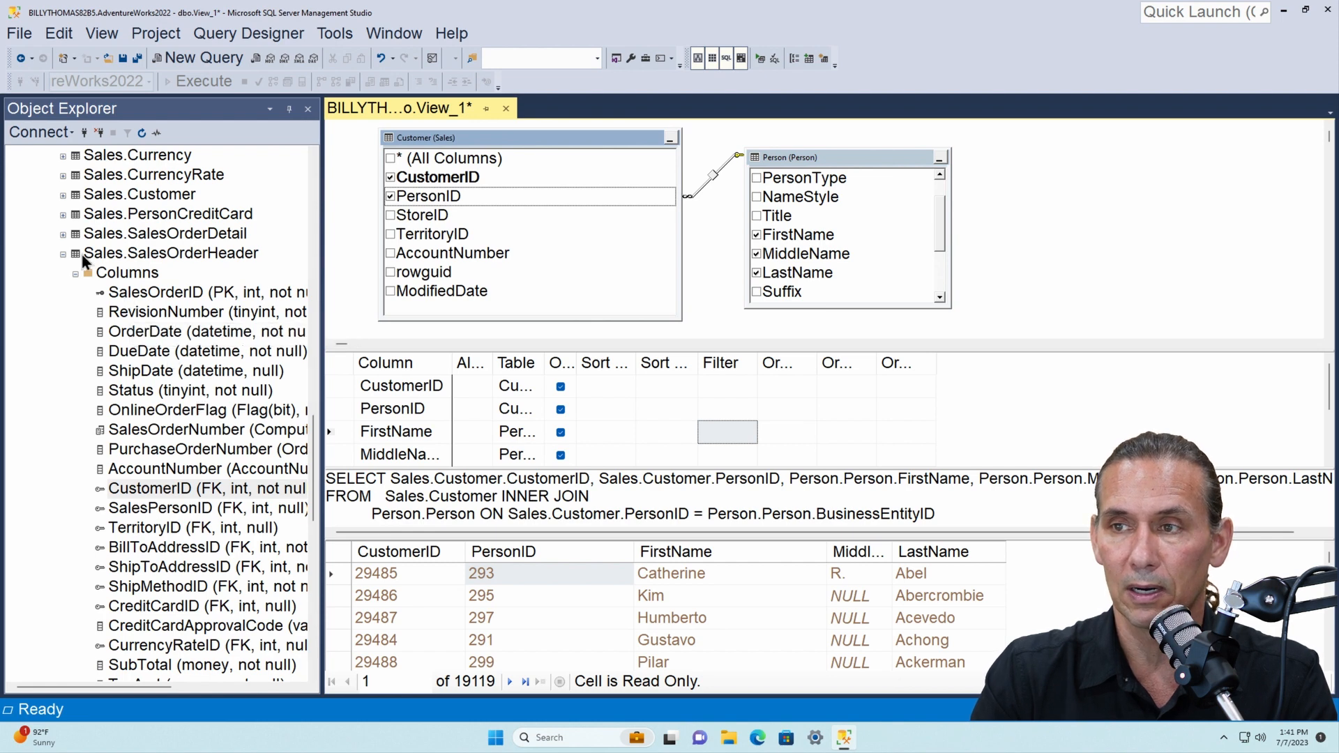
{"action": "left_click", "coordinate": [63, 254]}
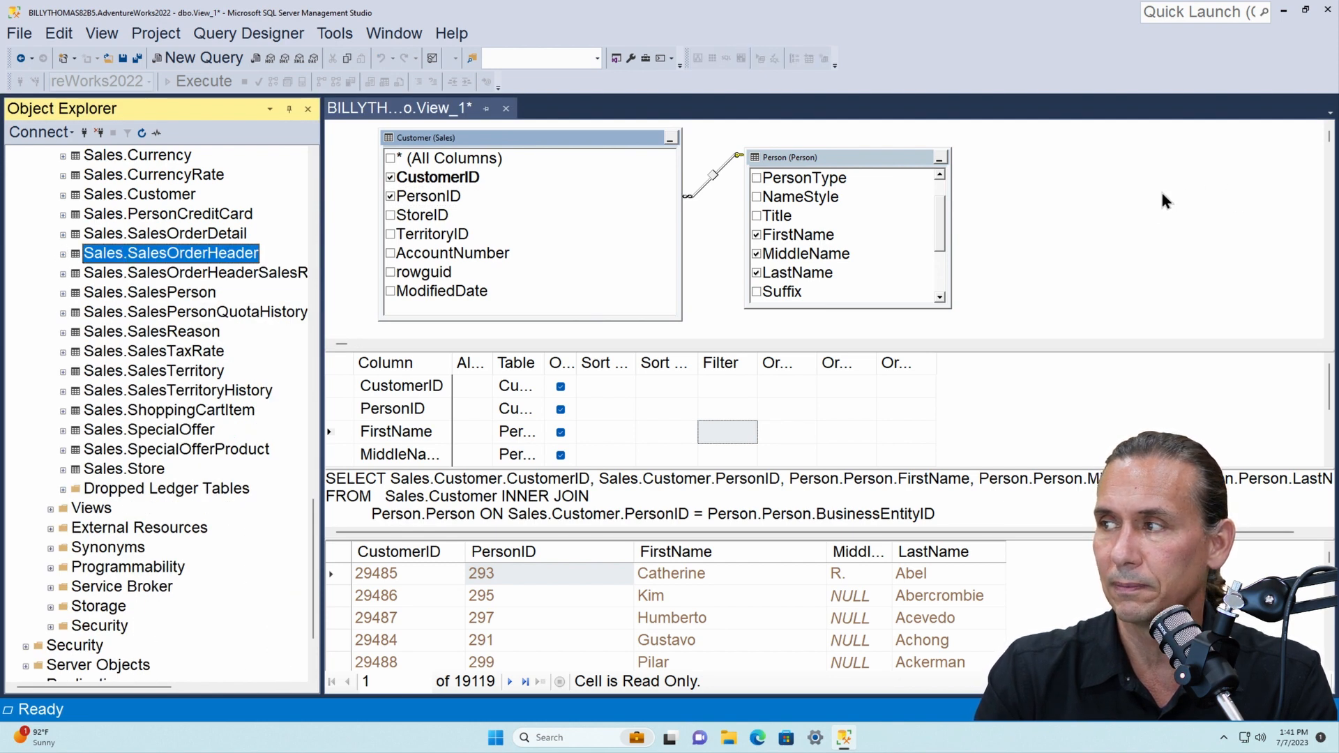
Step: Lower the Person box, add Sales.SalesOrderHeader to the diagram beside it and make the new table's box taller
{"action": "left_click_drag", "start_coordinate": [931, 166], "coordinate": [913, 275]}
{"action": "left_click_drag", "start_coordinate": [1296, 190], "coordinate": [1187, 149]}
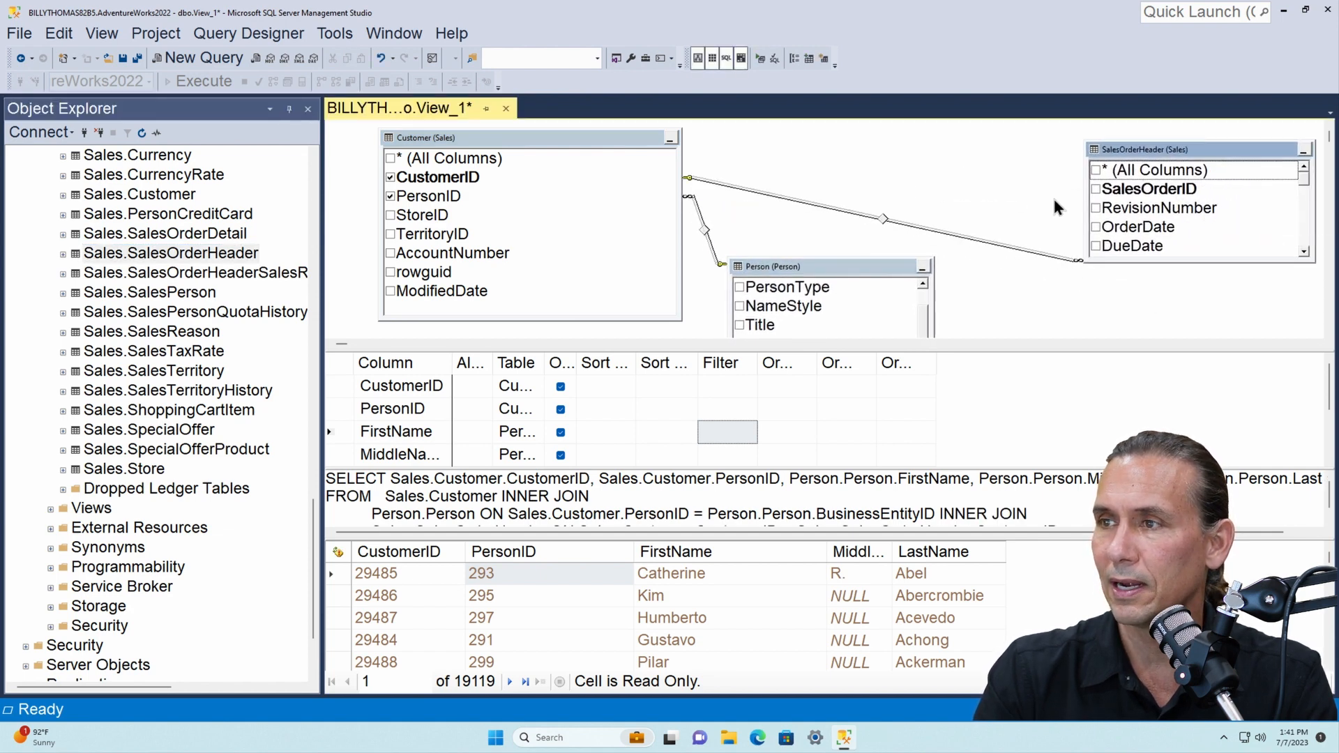
{"action": "left_click", "coordinate": [452, 181]}
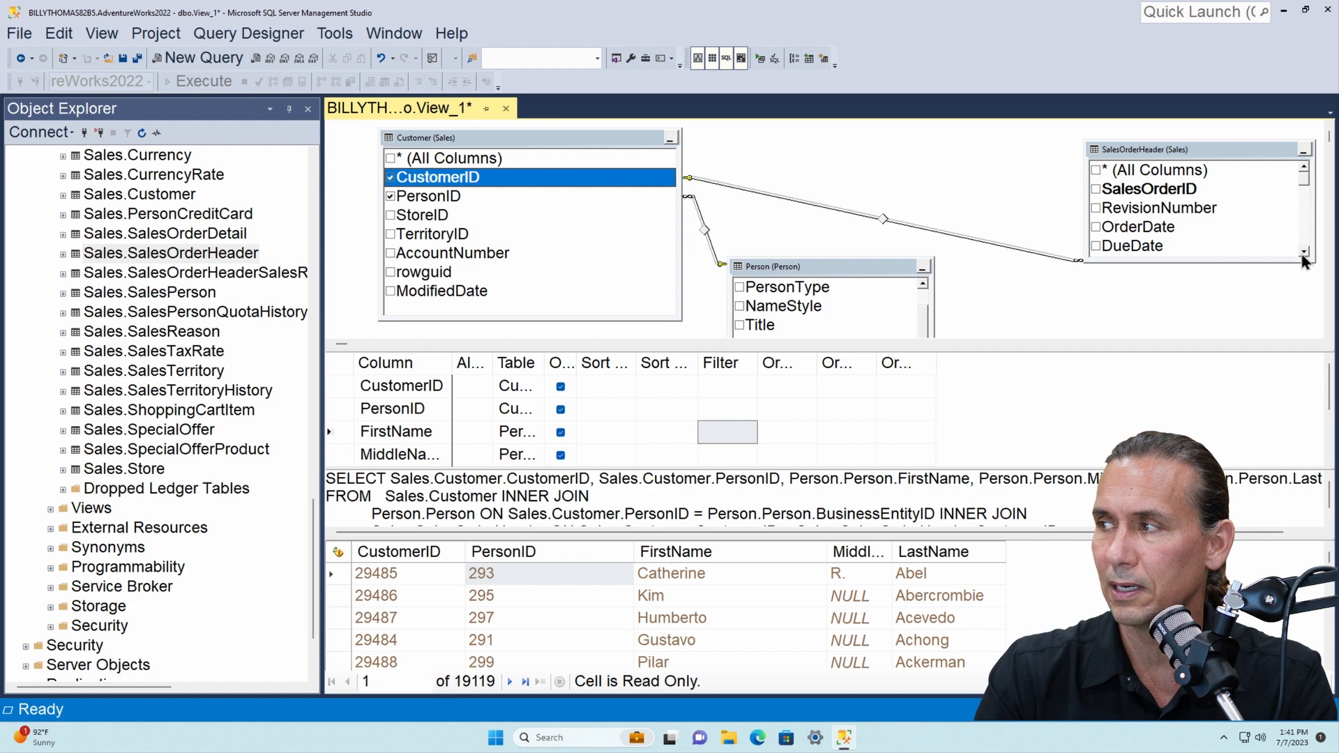
{"action": "left_click_drag", "start_coordinate": [1303, 262], "coordinate": [1305, 328]}
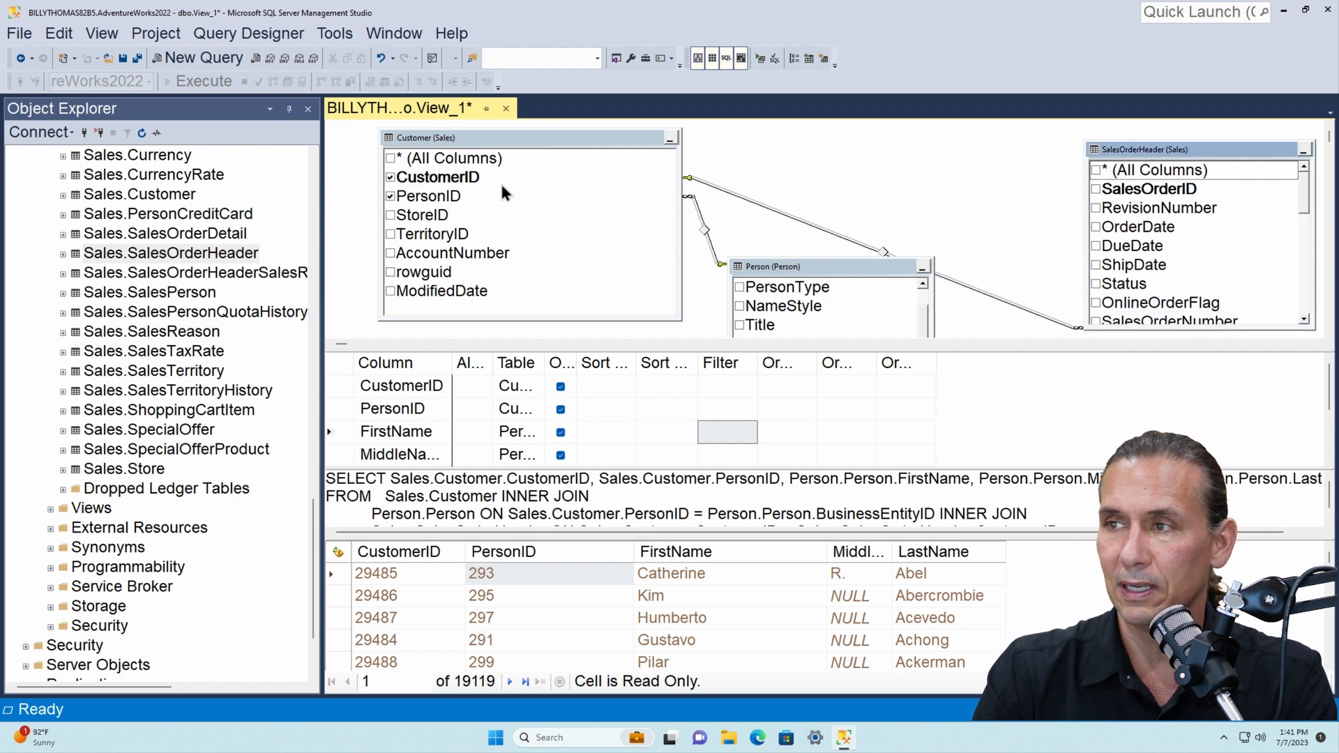
Step: Trace the CustomerID link between Customer and SalesOrderHeader and execute the three-table query
{"action": "left_click", "coordinate": [453, 183]}
{"action": "left_click_drag", "start_coordinate": [1308, 205], "coordinate": [1306, 230]}
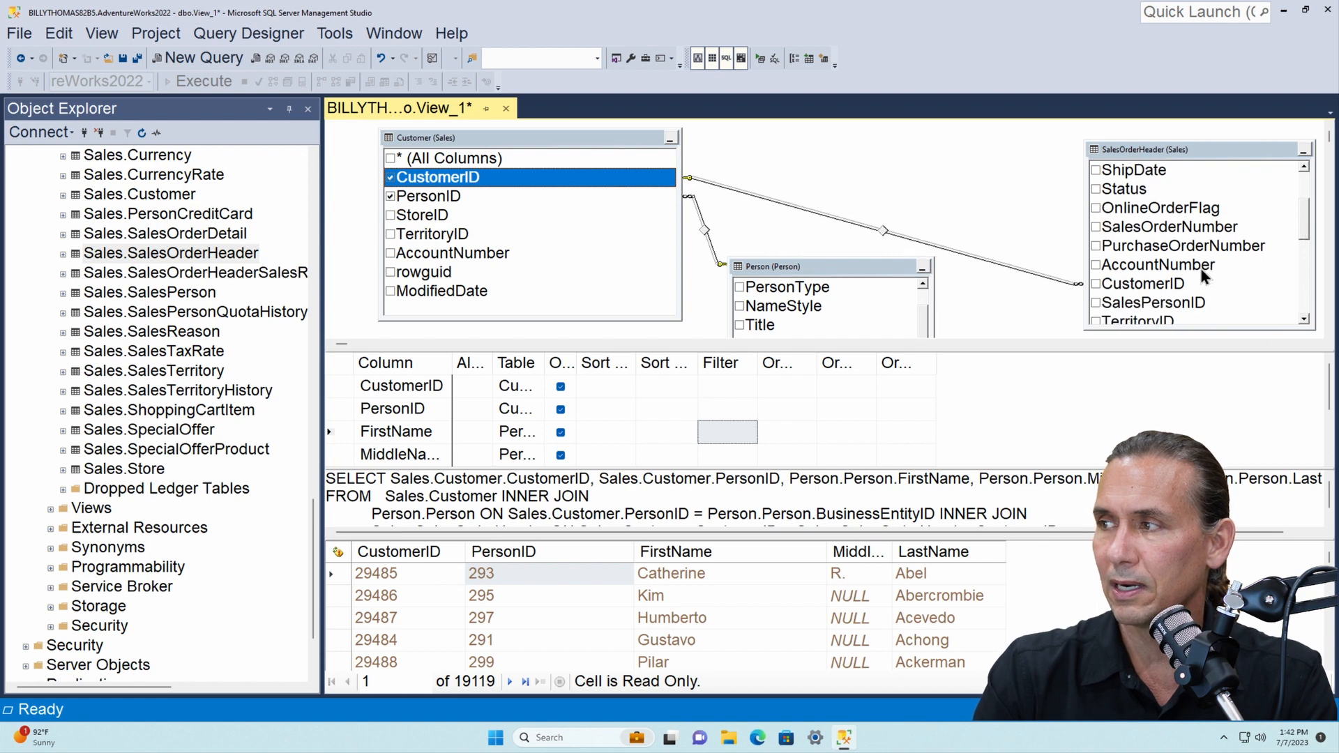
{"action": "left_click", "coordinate": [1144, 284]}
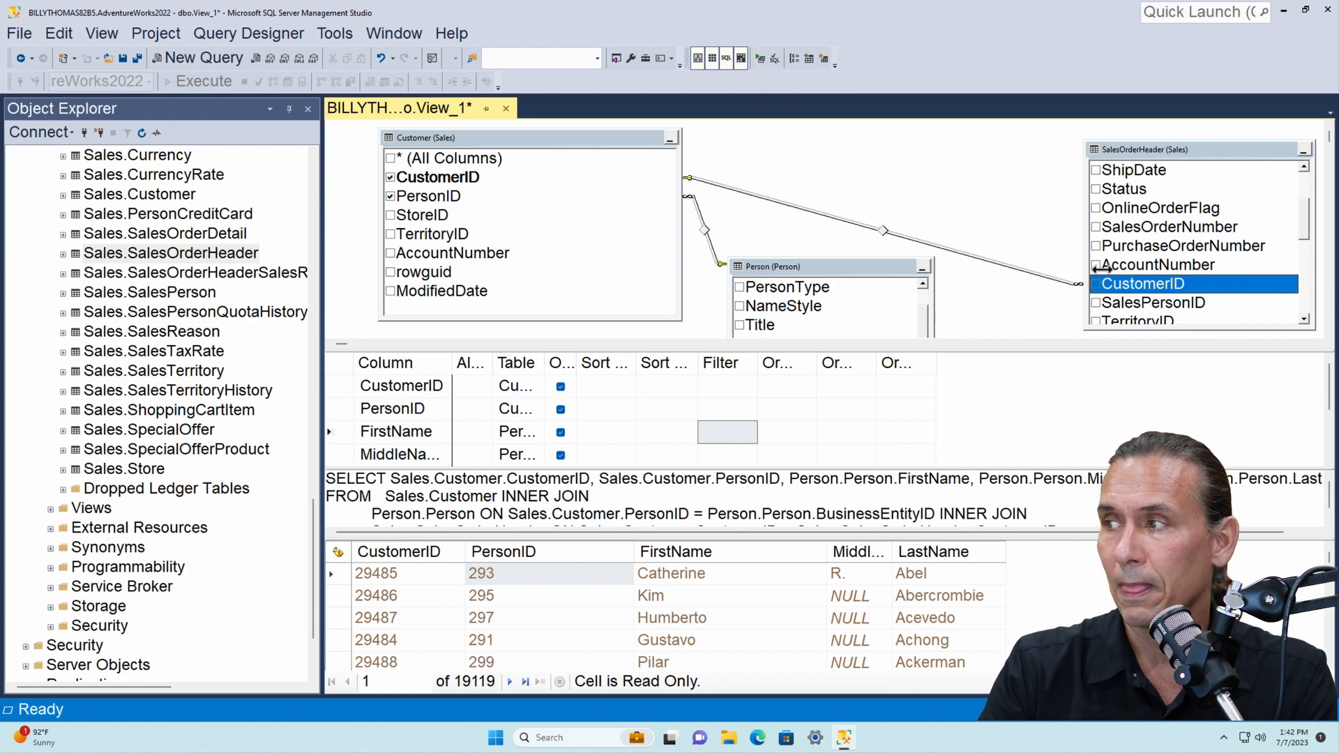
{"action": "left_click", "coordinate": [760, 57]}
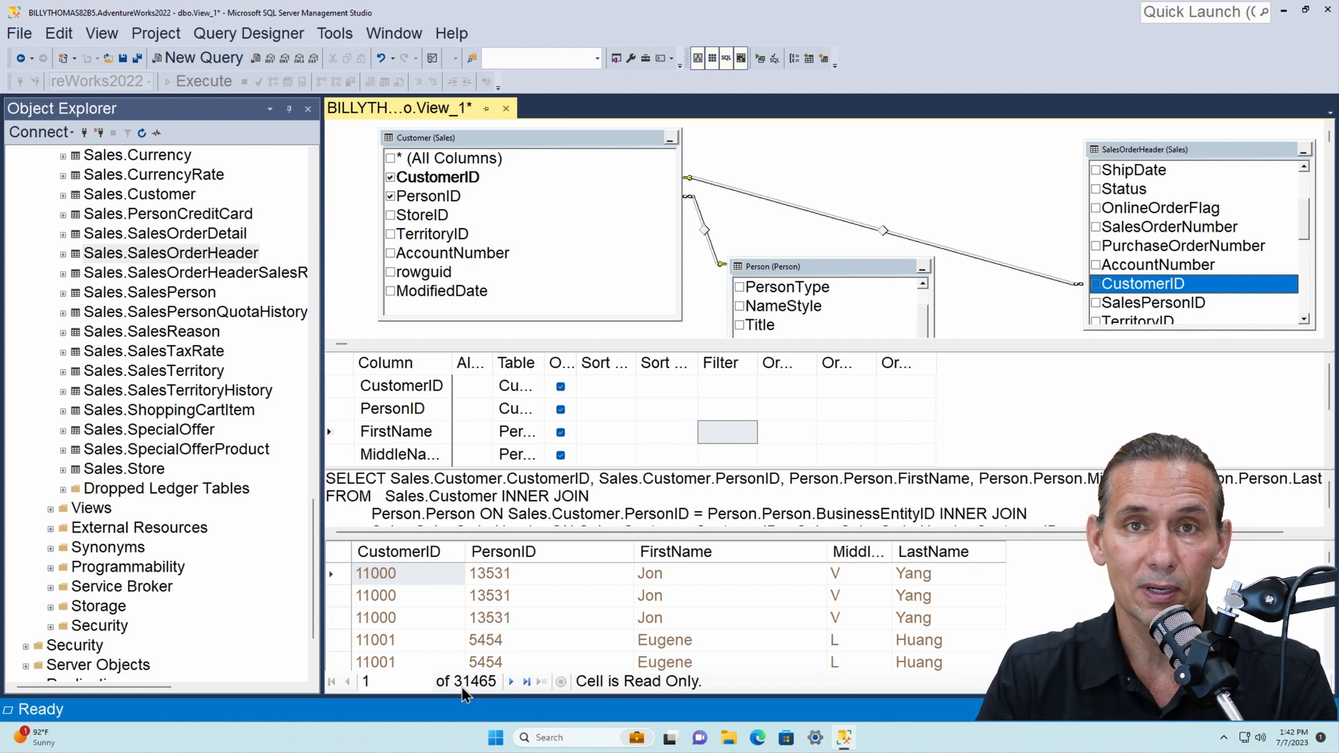
{"action": "left_click_drag", "start_coordinate": [495, 142], "coordinate": [496, 146]}
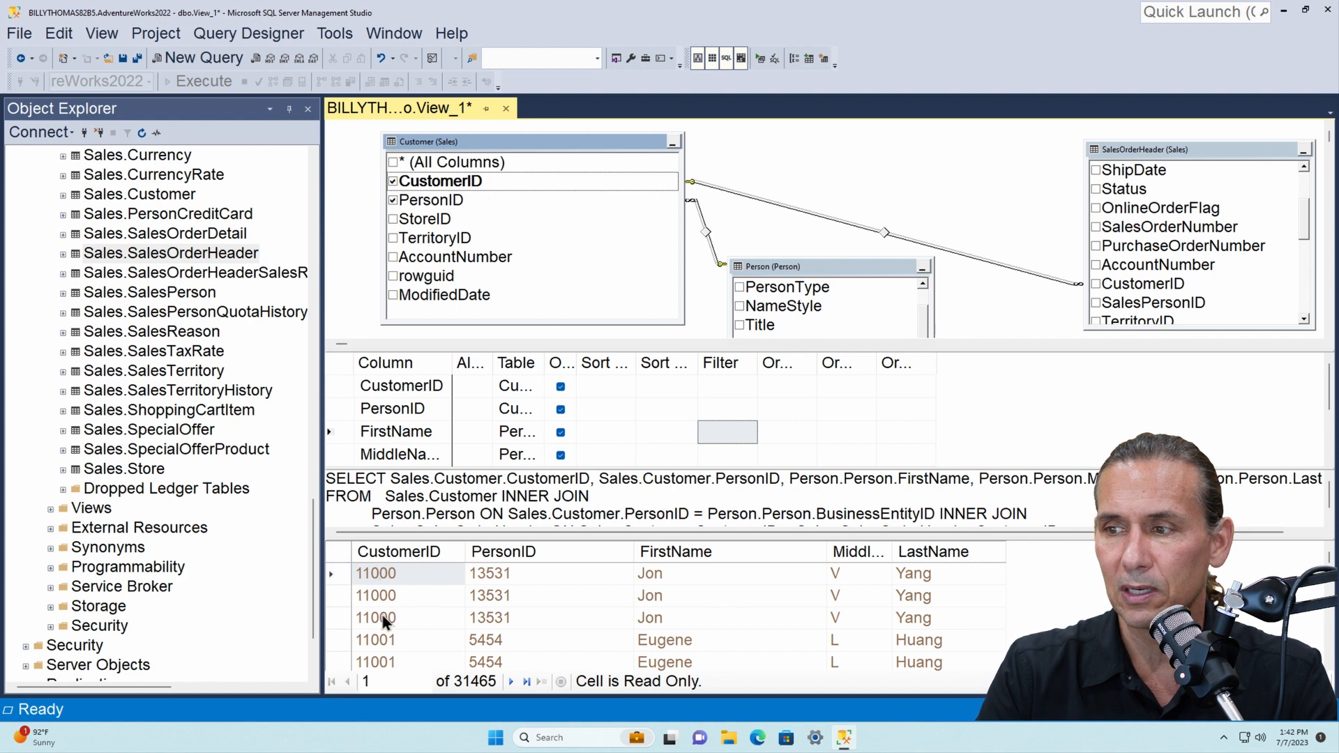
Step: Compare the repeated CustomerID values in the first three rows of the three-table query results
{"action": "left_click", "coordinate": [398, 575]}
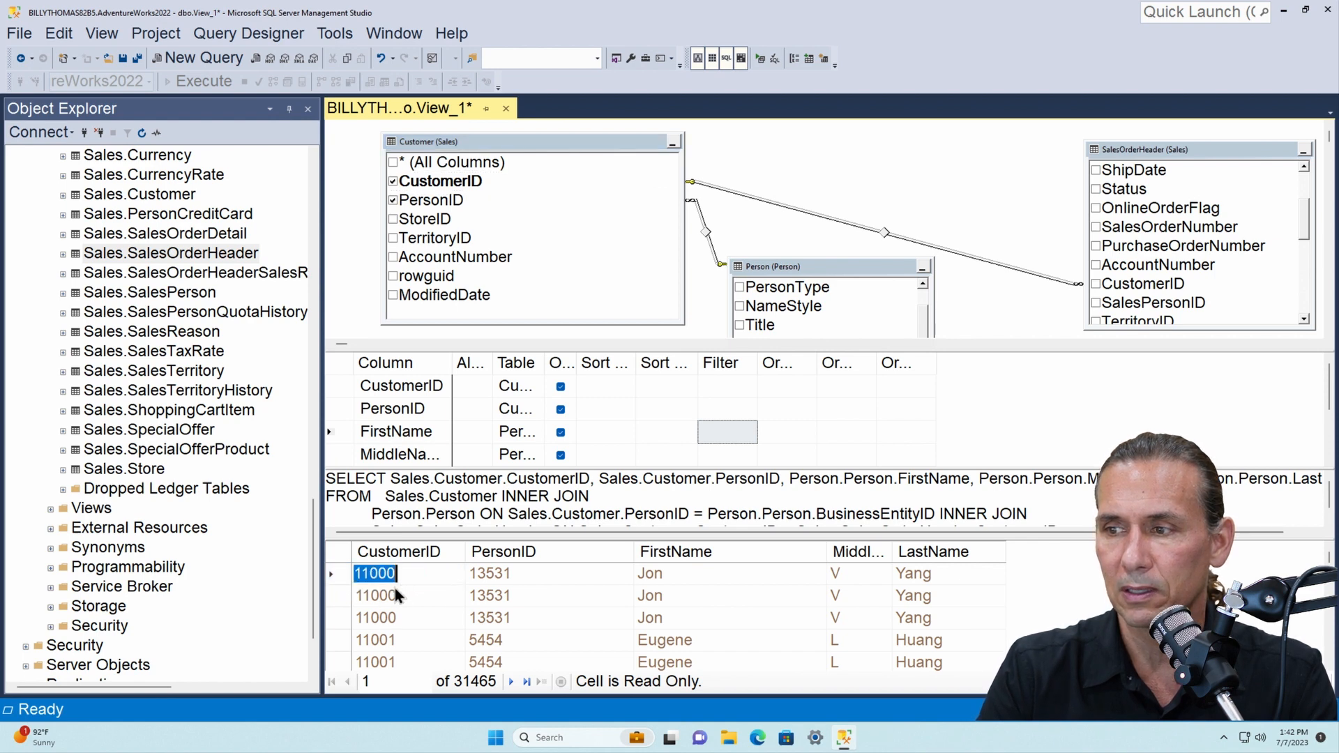
{"action": "left_click", "coordinate": [396, 594]}
{"action": "left_click", "coordinate": [396, 617]}
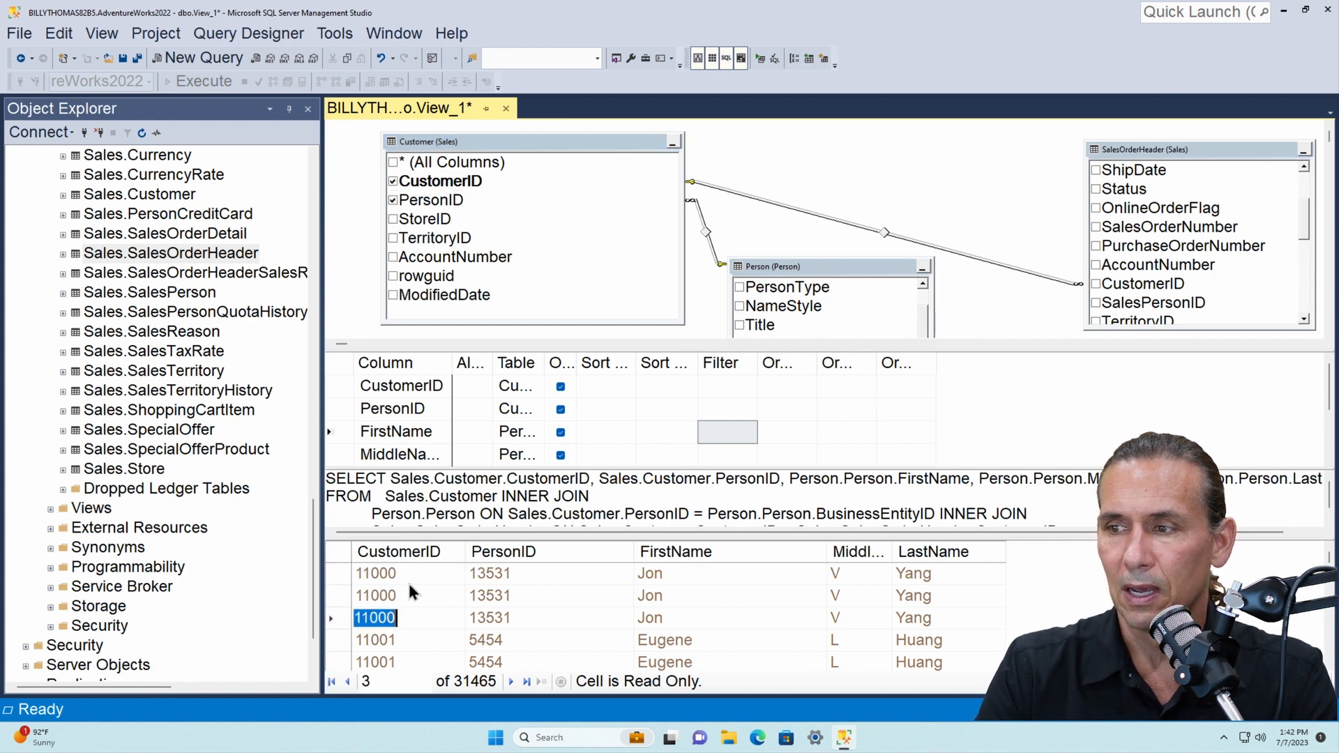
{"action": "left_click", "coordinate": [403, 596]}
{"action": "left_click", "coordinate": [404, 618]}
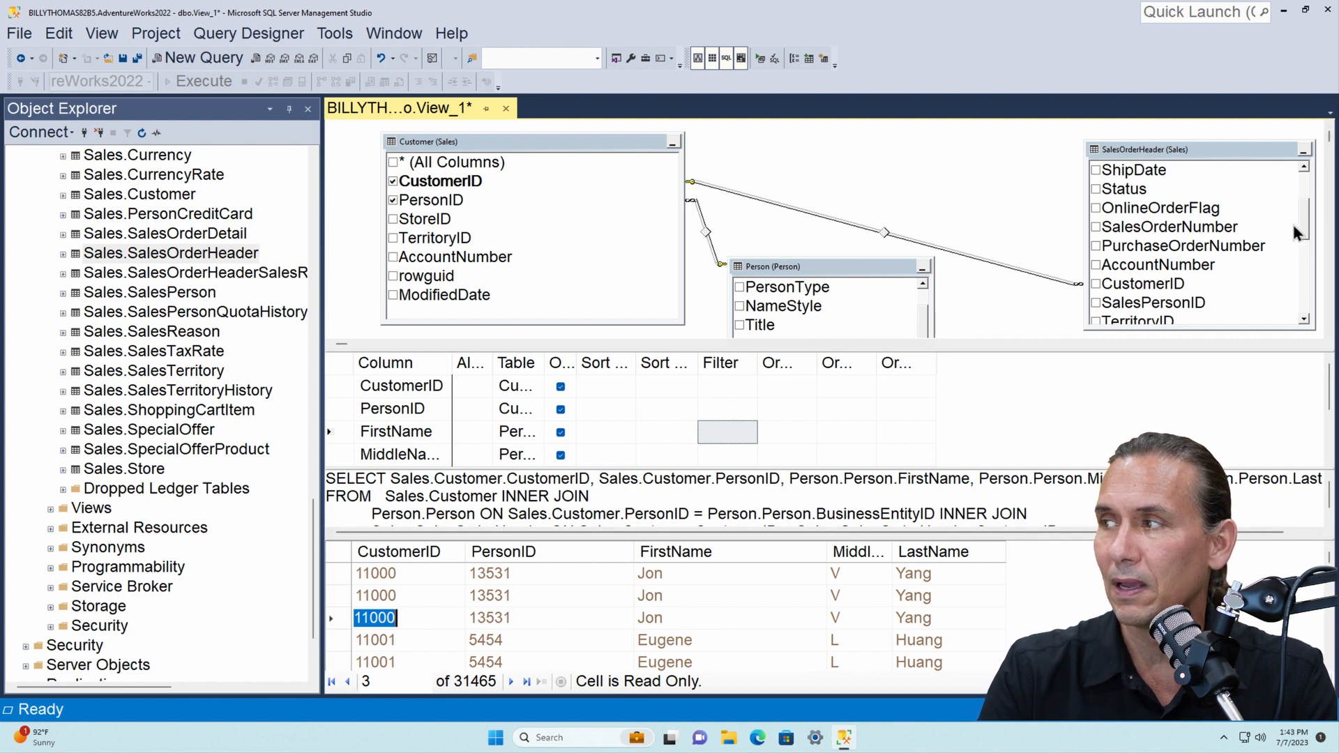
Step: Add SalesOrderID from SalesOrderHeader to the query output, execute the query and widen the new result column
{"action": "left_click_drag", "start_coordinate": [1306, 230], "coordinate": [1307, 180]}
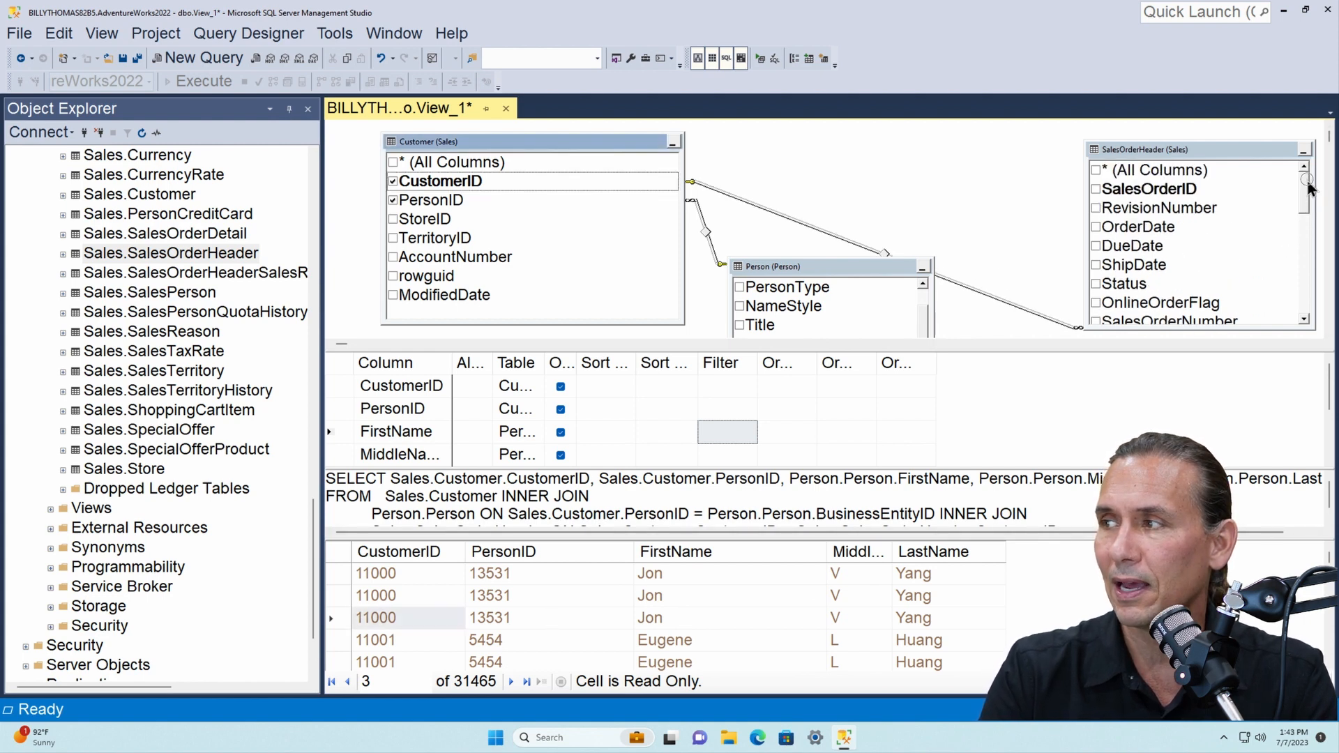
{"action": "left_click", "coordinate": [1097, 190]}
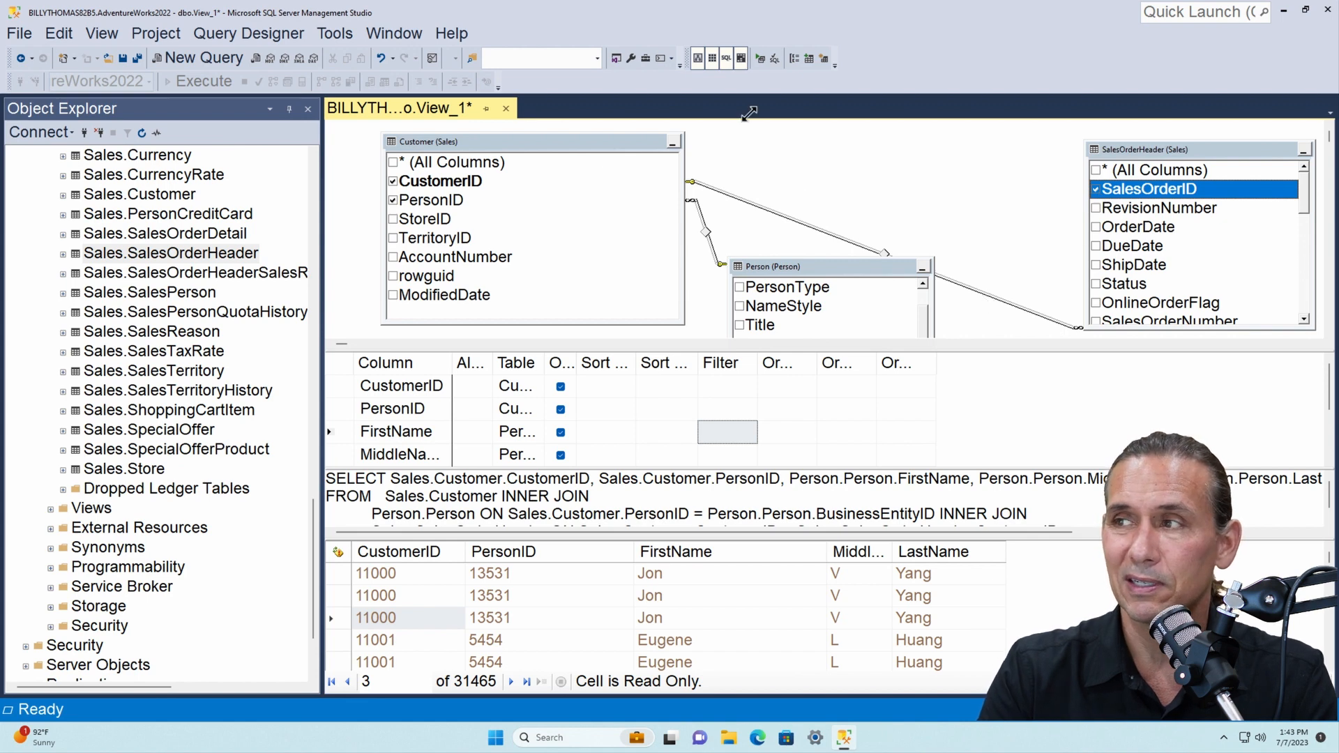
{"action": "left_click", "coordinate": [759, 59]}
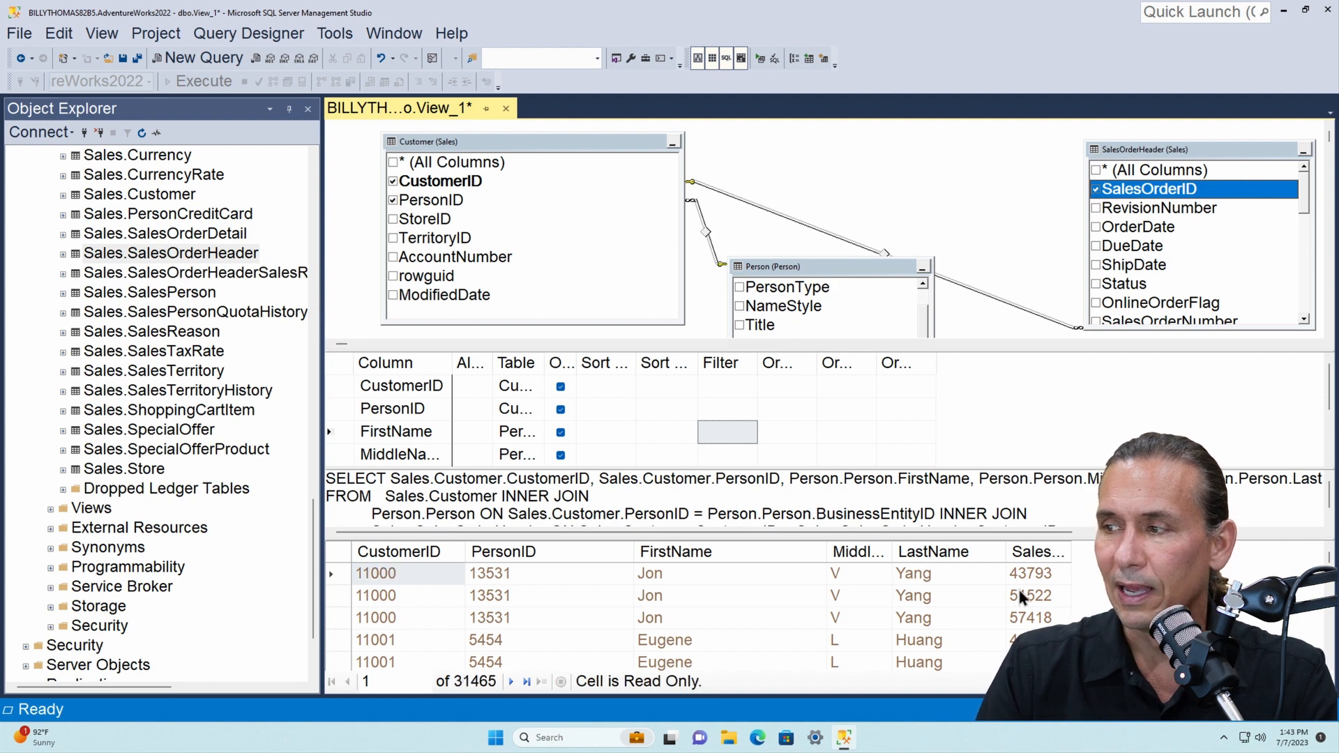
{"action": "left_click_drag", "start_coordinate": [1072, 553], "coordinate": [1130, 572]}
Step: Compare the SalesOrderID values in the first customer's three result rows
{"action": "left_click", "coordinate": [1039, 576]}
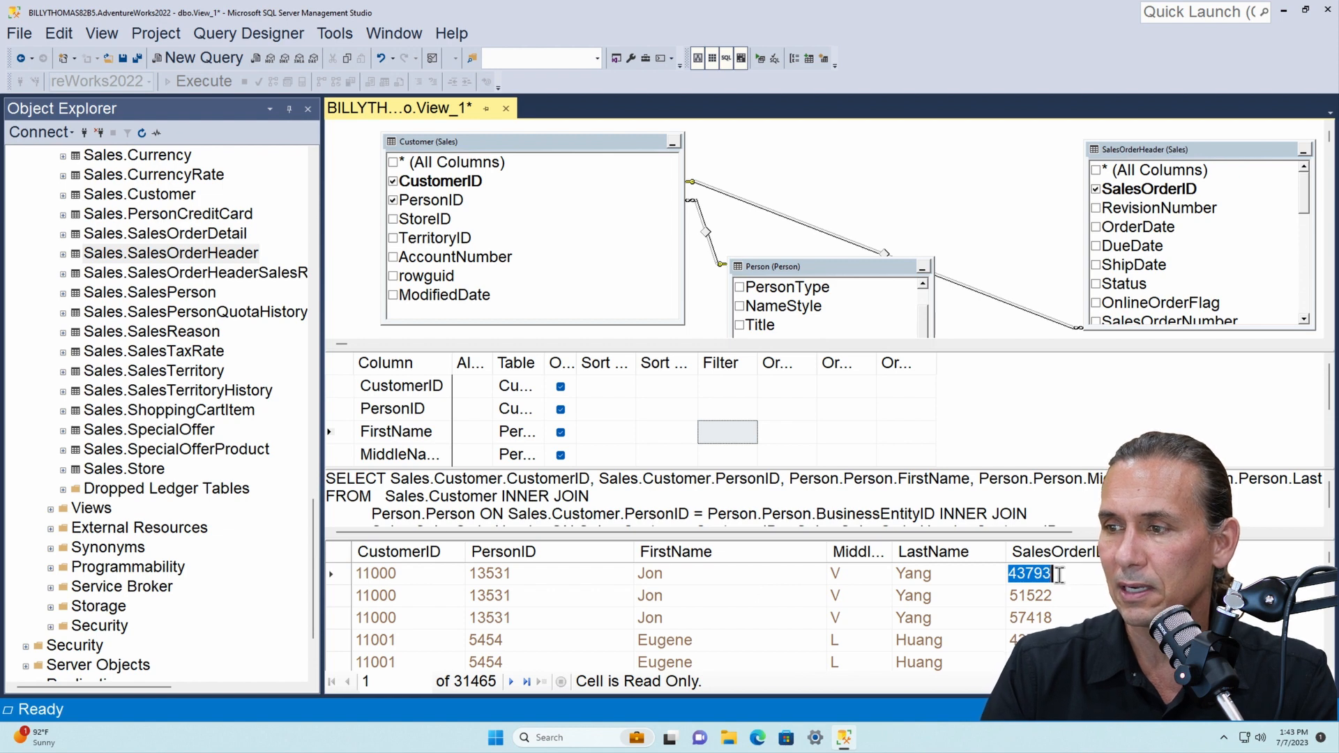
{"action": "left_click_drag", "start_coordinate": [1065, 576], "coordinate": [999, 574]}
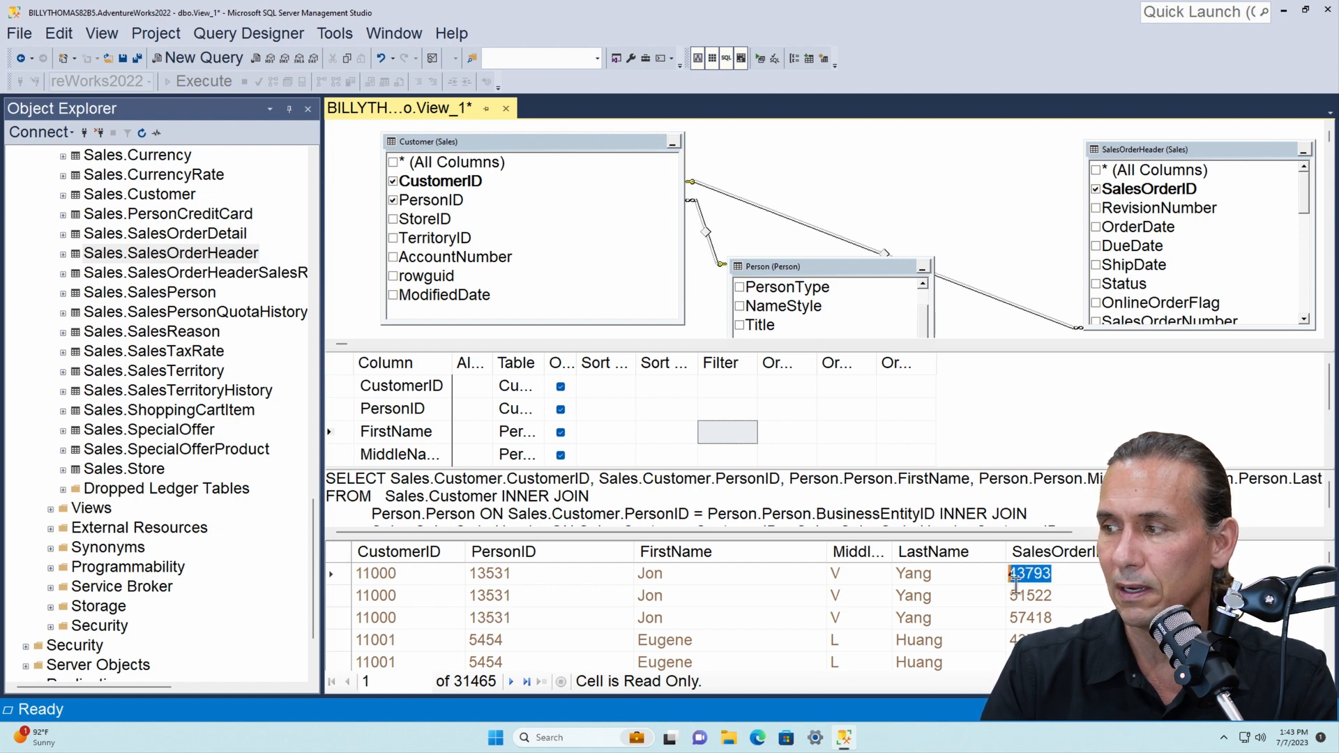
{"action": "left_click", "coordinate": [1059, 597]}
{"action": "left_click", "coordinate": [1058, 617]}
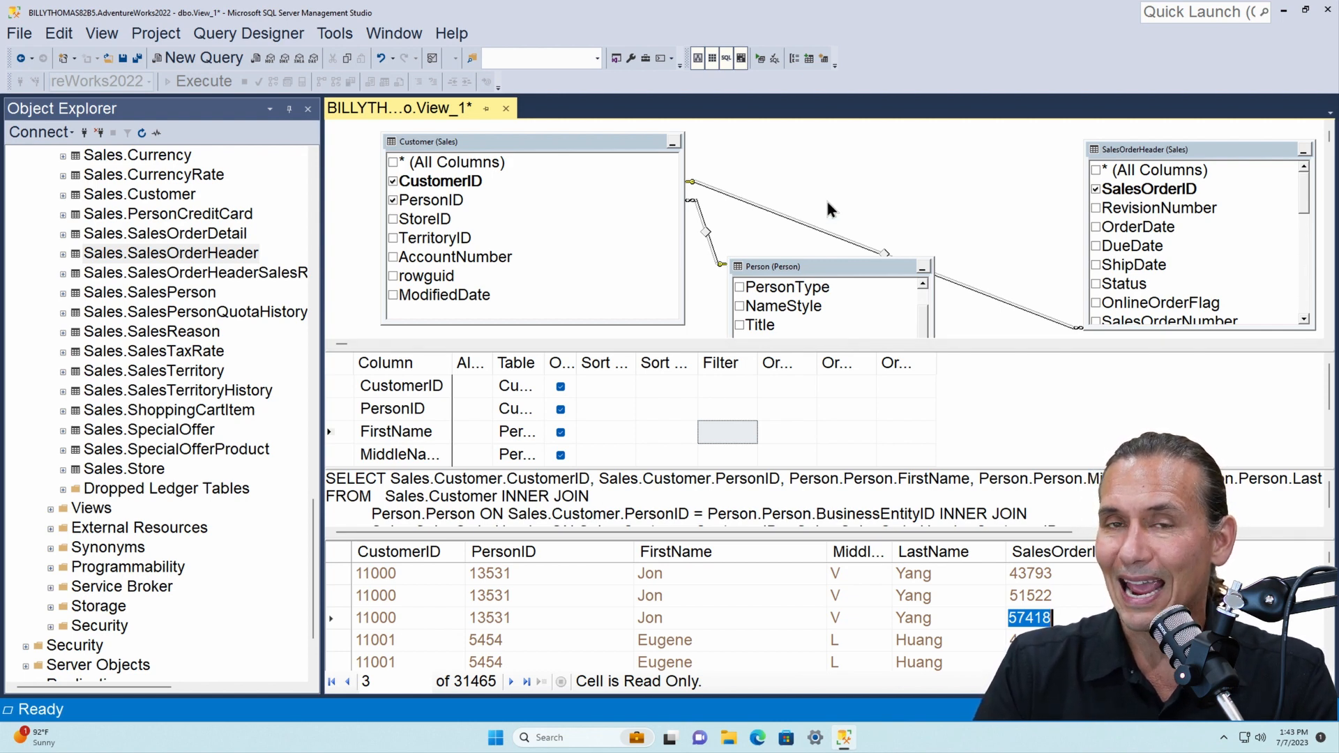
Step: Set the Customer–SalesOrderHeader join to select all rows from Customer and shift the three table boxes slightly for a clearer diagram
{"action": "left_click_drag", "start_coordinate": [798, 273], "coordinate": [812, 307]}
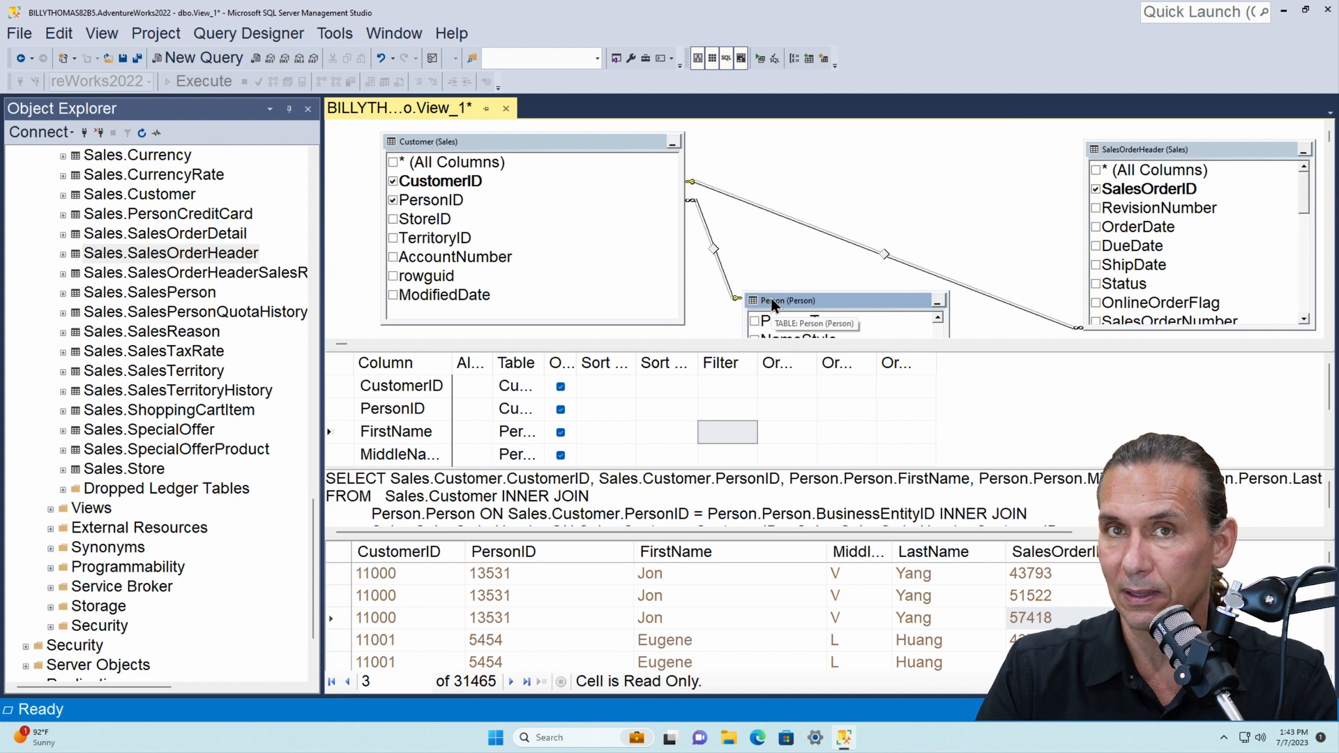
{"action": "left_click_drag", "start_coordinate": [1161, 150], "coordinate": [1133, 144]}
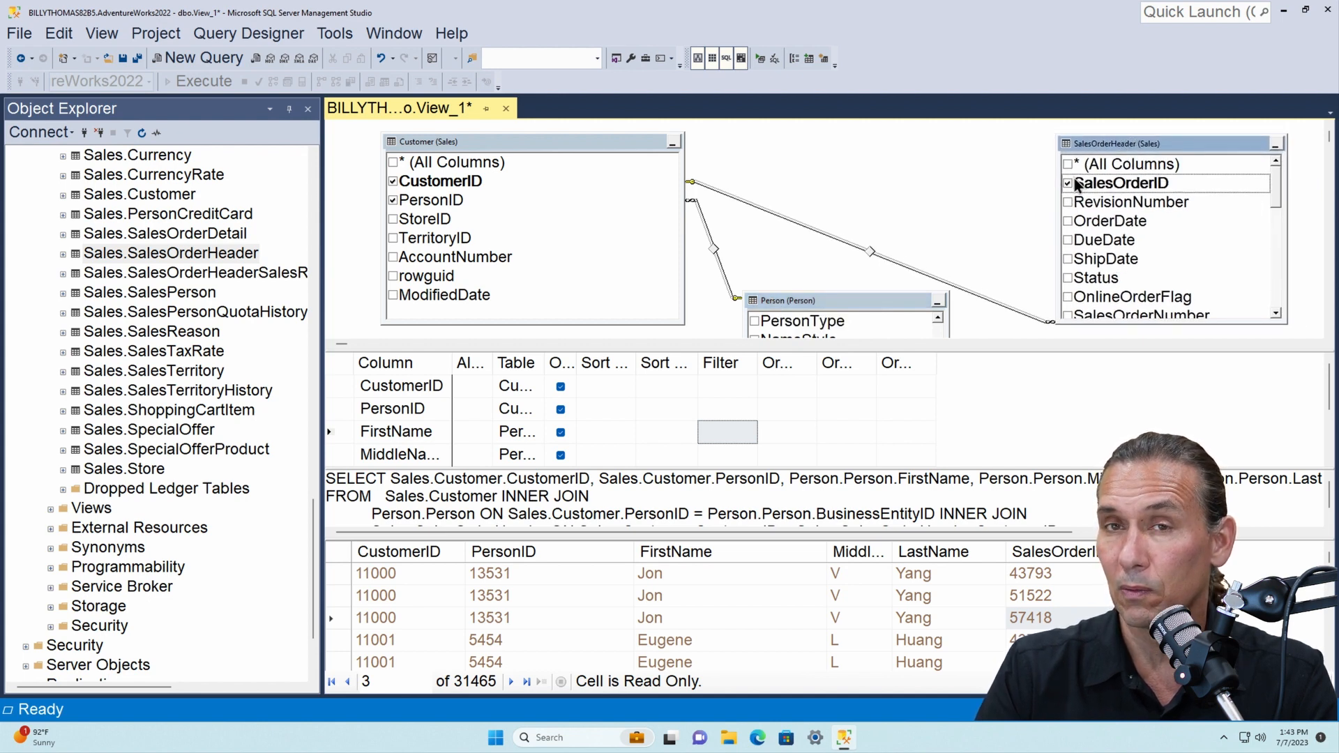
{"action": "right_click", "coordinate": [869, 252]}
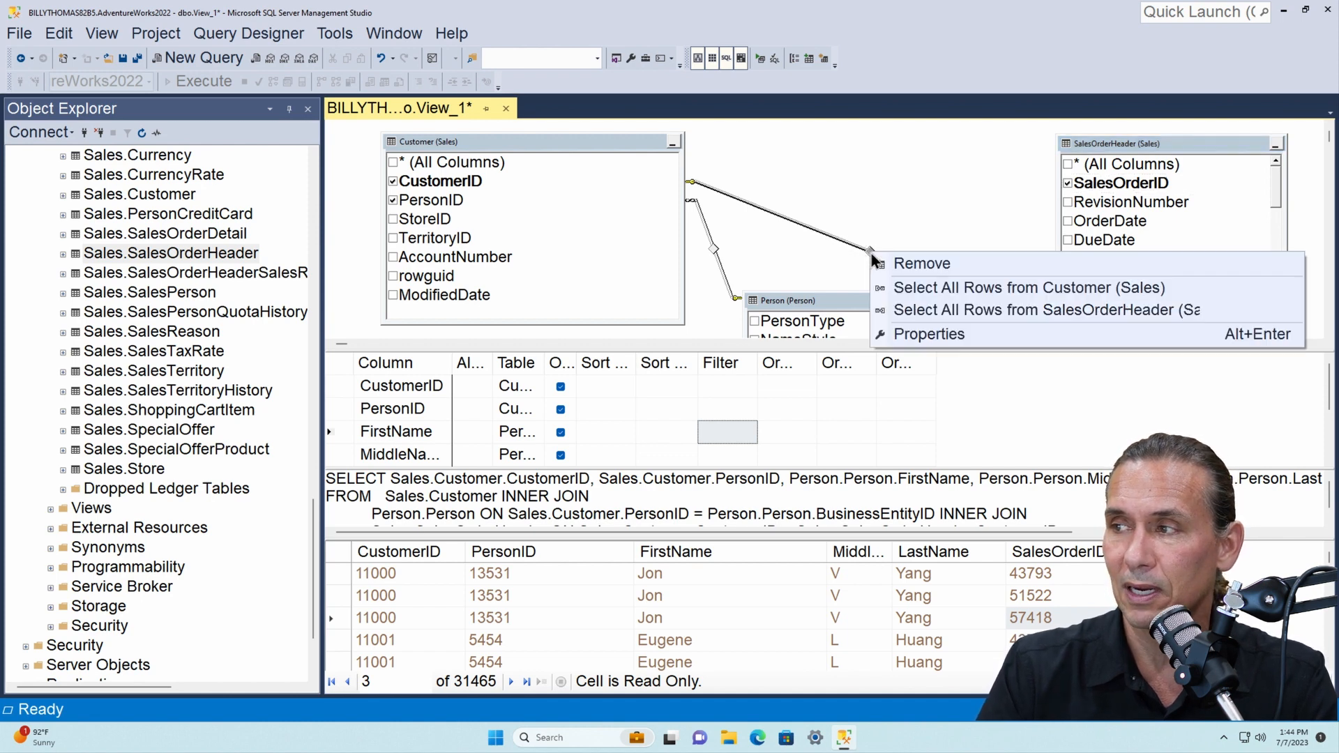
{"action": "left_click", "coordinate": [942, 290]}
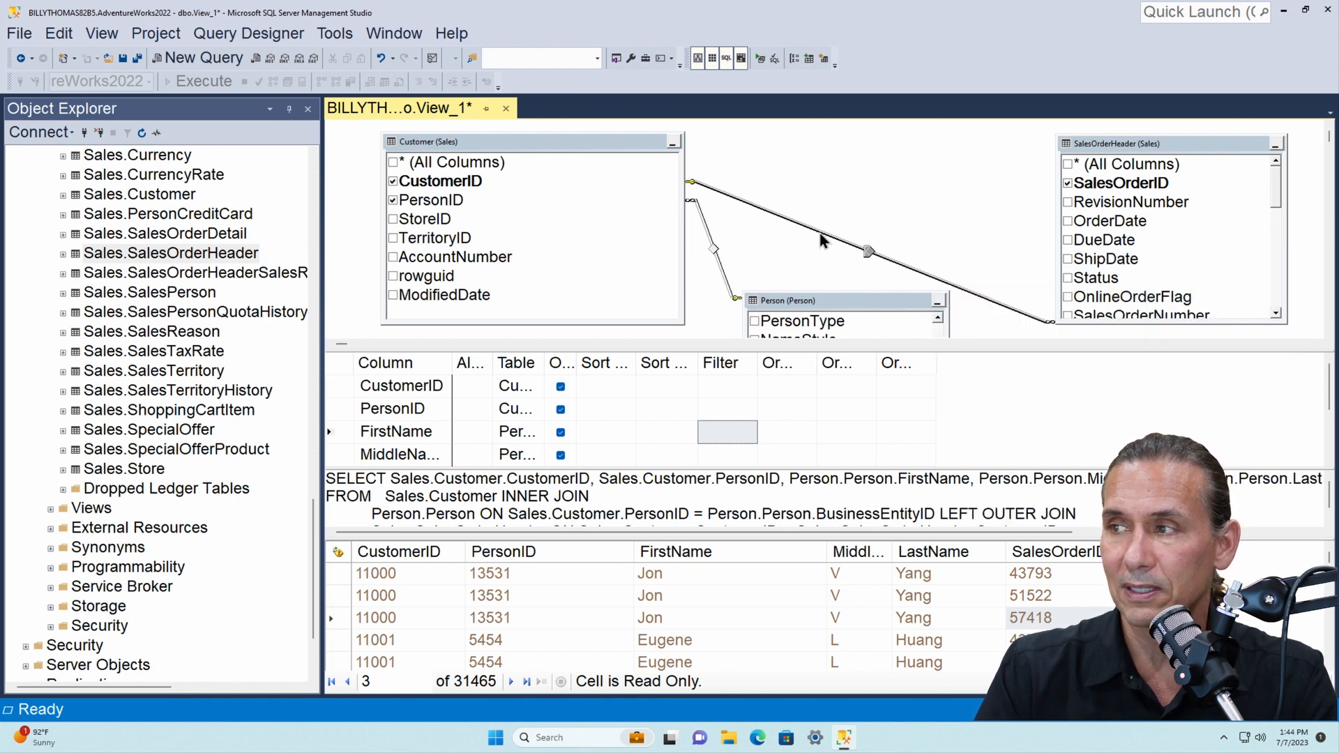
{"action": "mouse_move", "coordinate": [867, 258]}
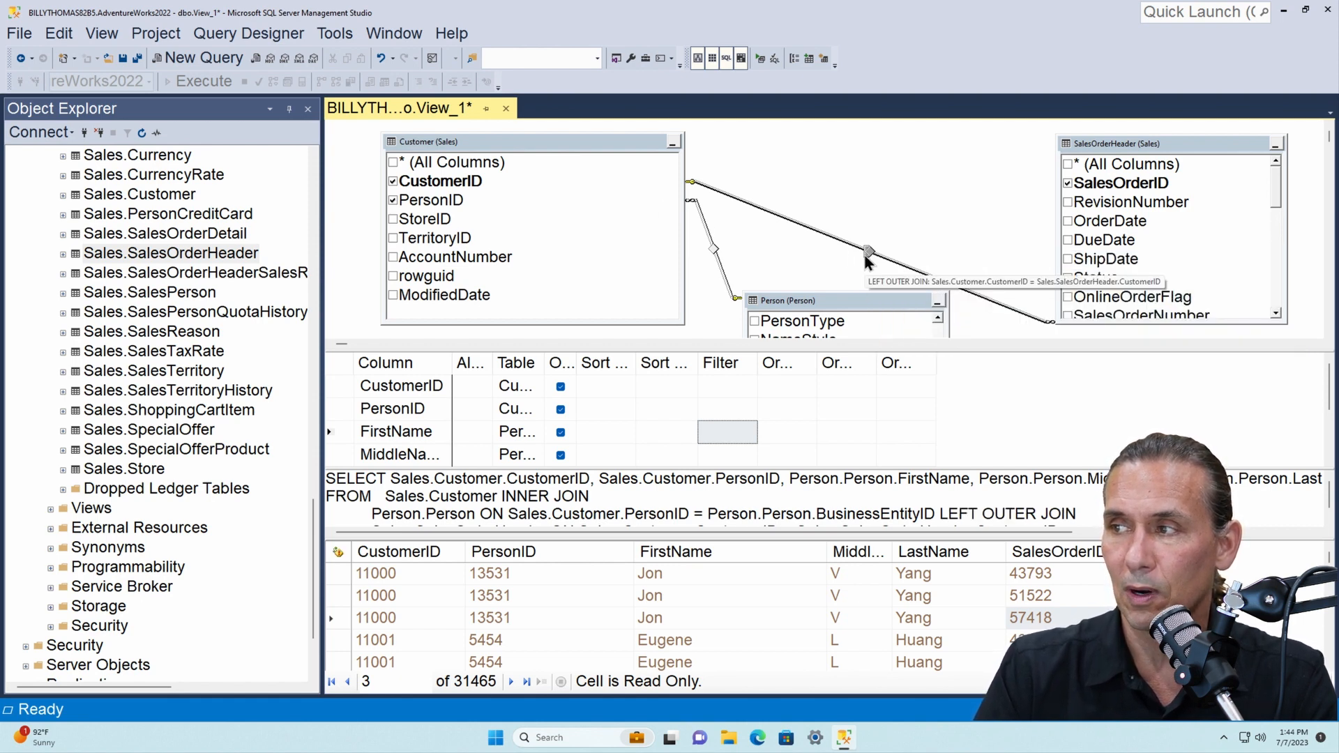
{"action": "left_click_drag", "start_coordinate": [512, 147], "coordinate": [504, 148]}
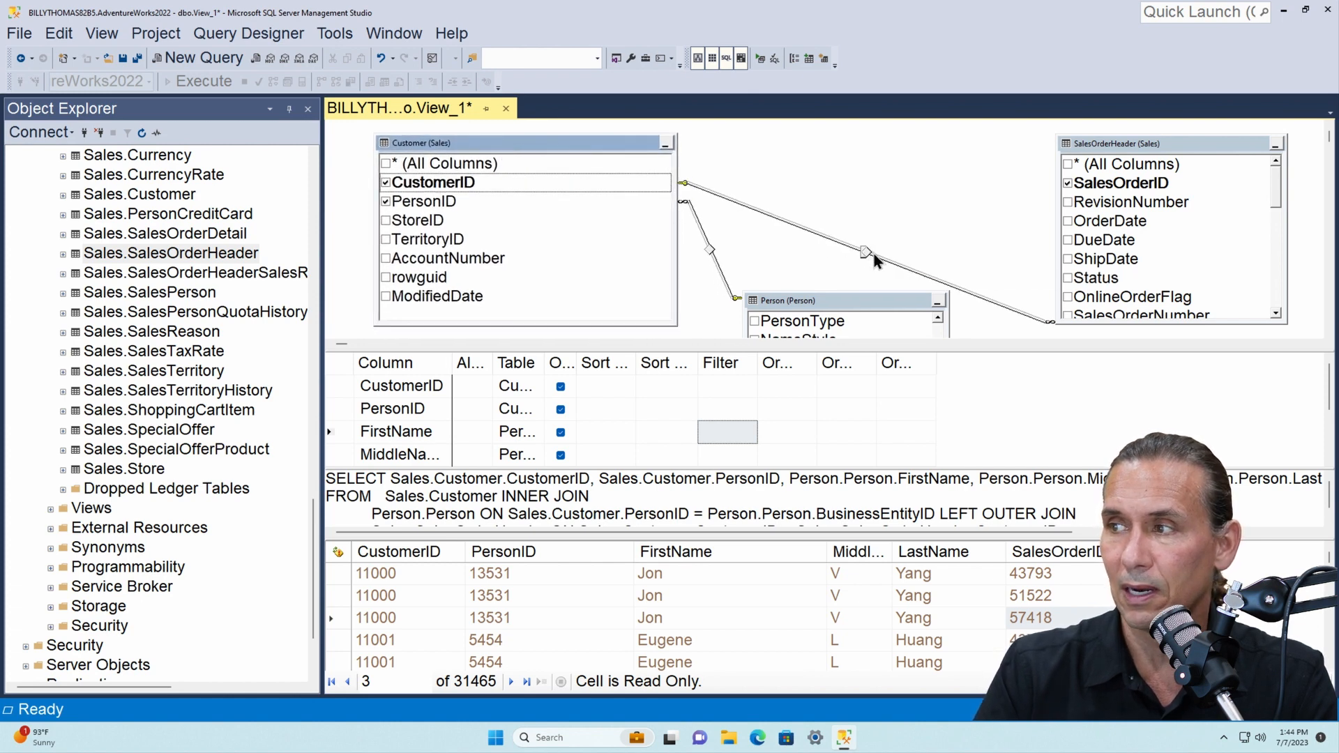
{"action": "left_click_drag", "start_coordinate": [1121, 145], "coordinate": [1107, 134]}
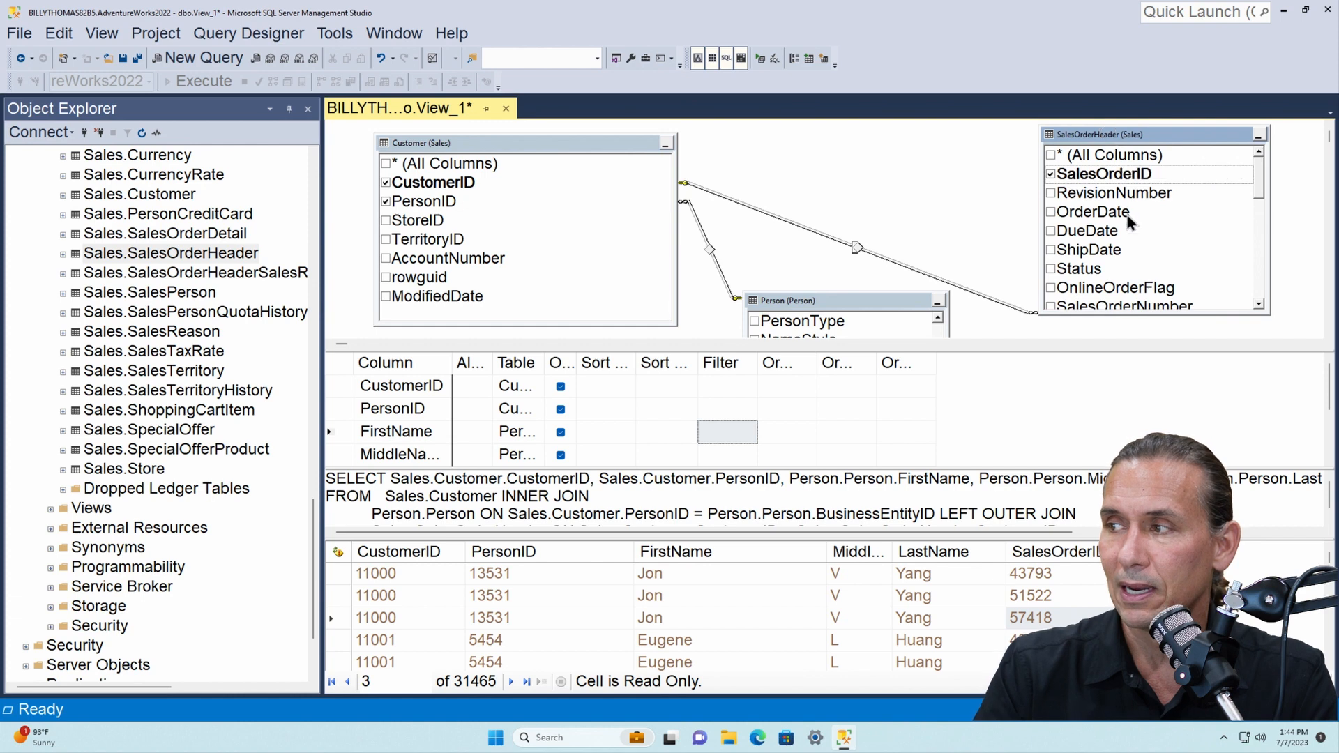
Step: Add CustomerID from SalesOrderHeader to the query output and execute the left outer join query
{"action": "scroll", "coordinate": [1127, 215], "scroll_direction": "down", "scroll_amount": 3}
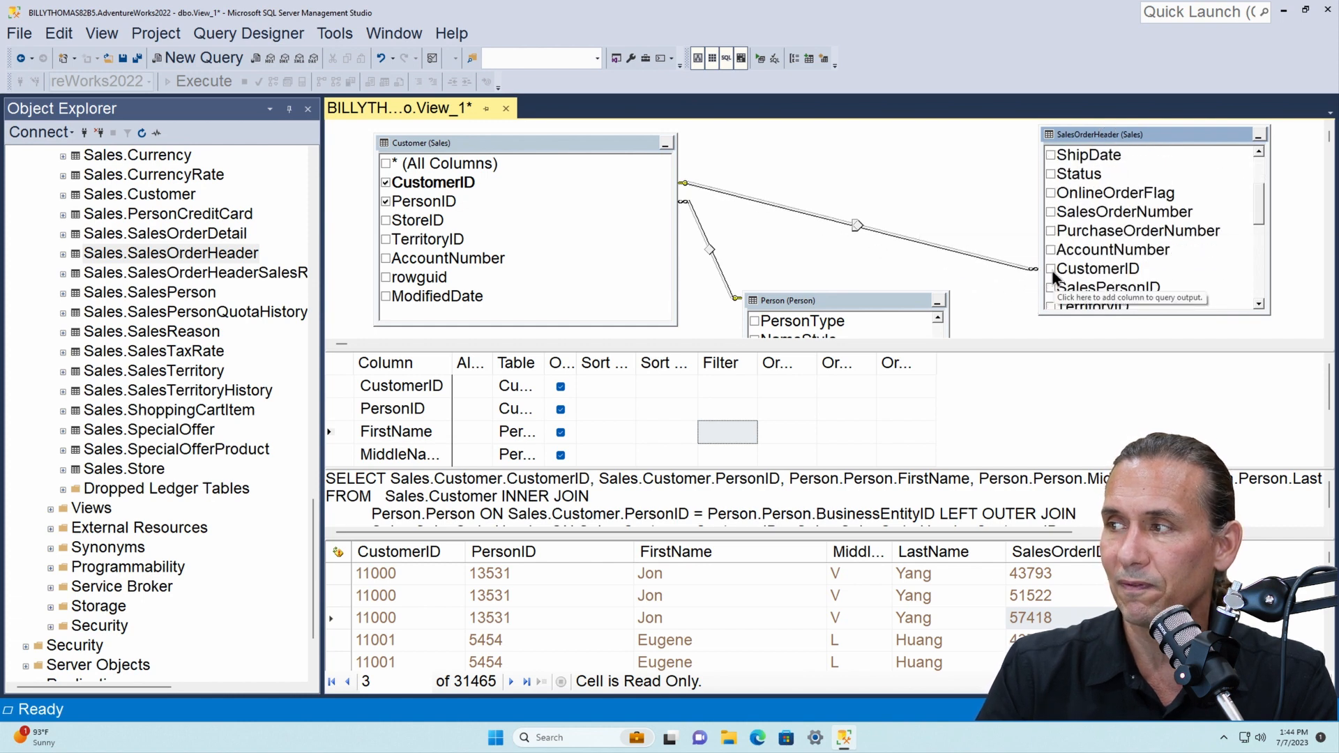
{"action": "left_click", "coordinate": [1051, 270]}
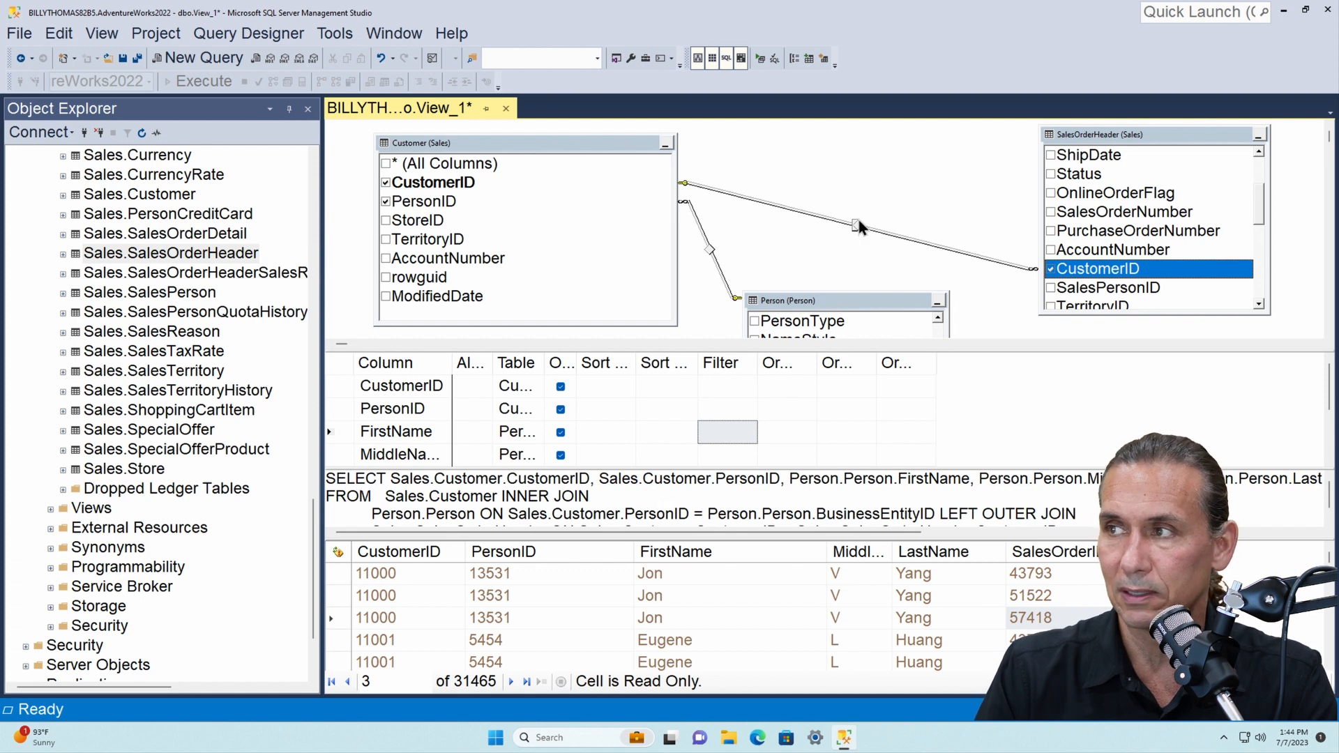
{"action": "left_click", "coordinate": [760, 60]}
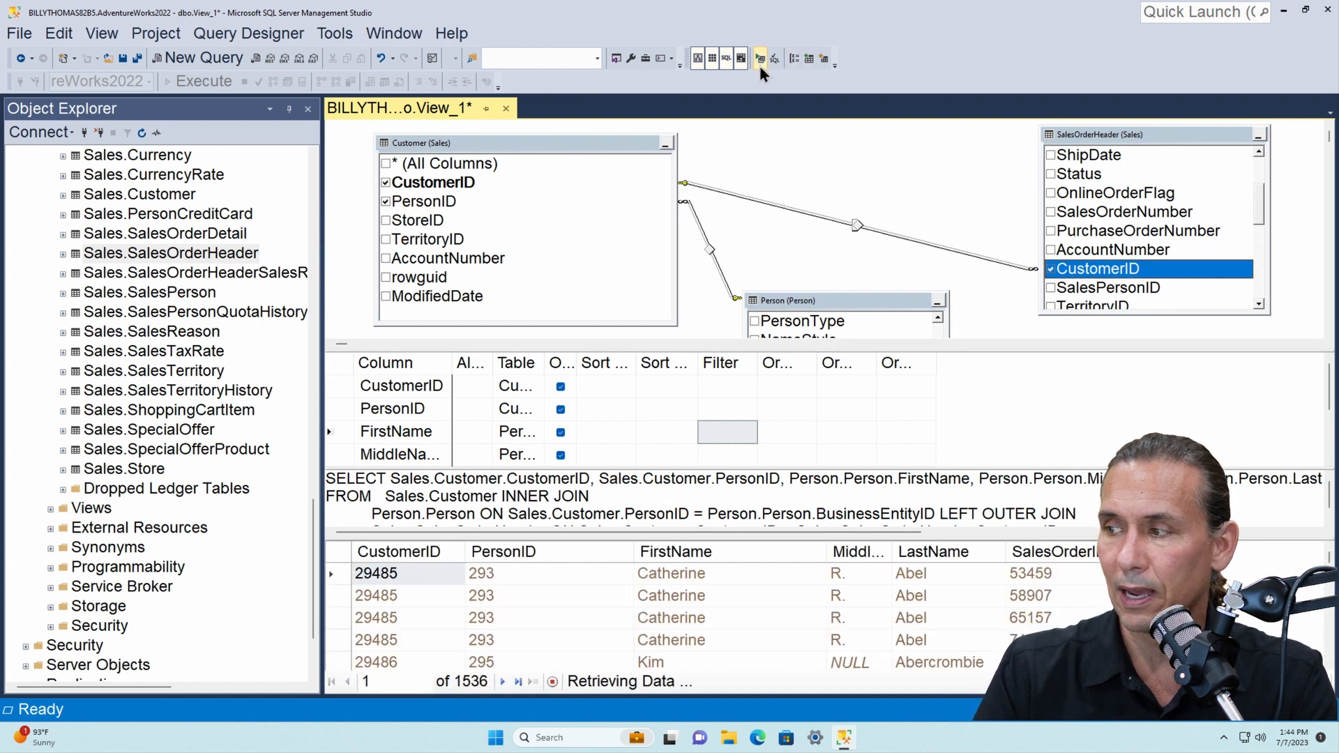
Step: Look through the left outer join results down to the last rows, checking the SalesOrderID values for customers without orders
{"action": "left_click", "coordinate": [389, 576]}
{"action": "left_click", "coordinate": [1039, 574]}
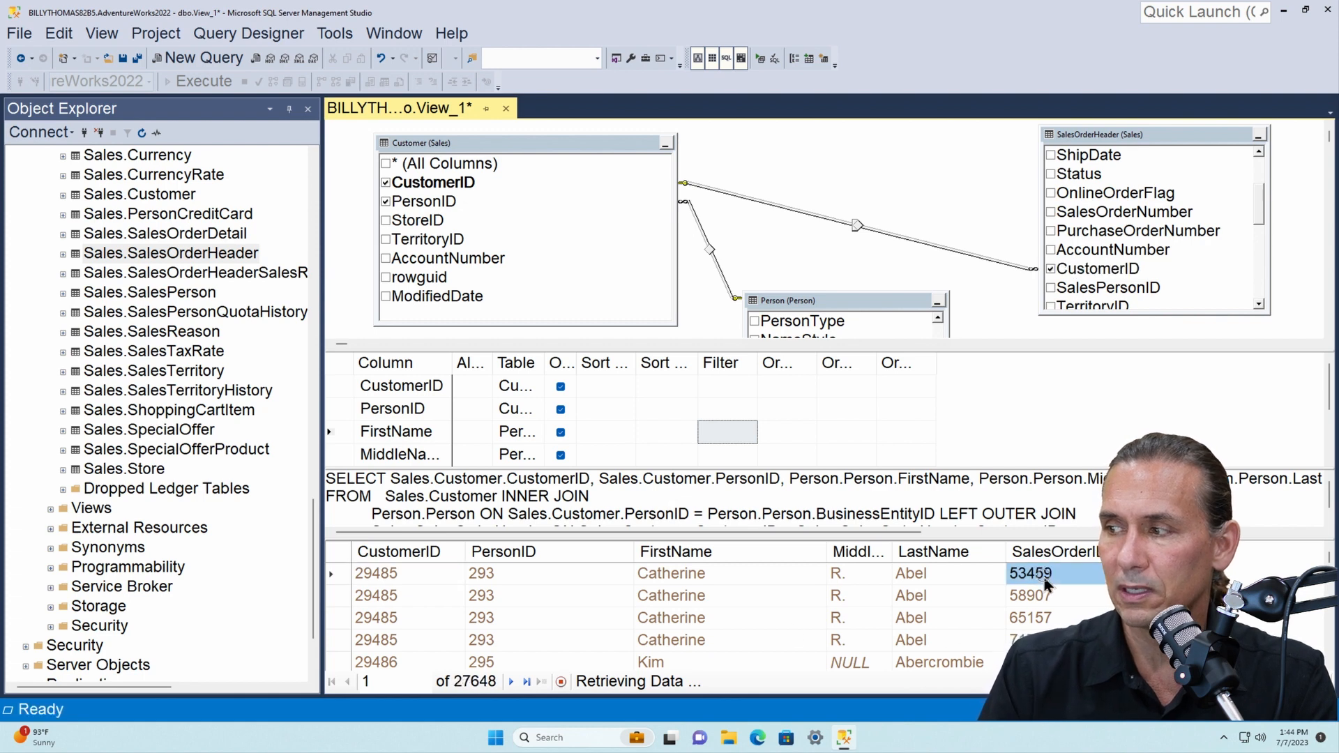
{"action": "scroll", "coordinate": [1050, 621], "scroll_direction": "down", "scroll_amount": 1}
{"action": "scroll", "coordinate": [1050, 621], "scroll_direction": "down", "scroll_amount": 5}
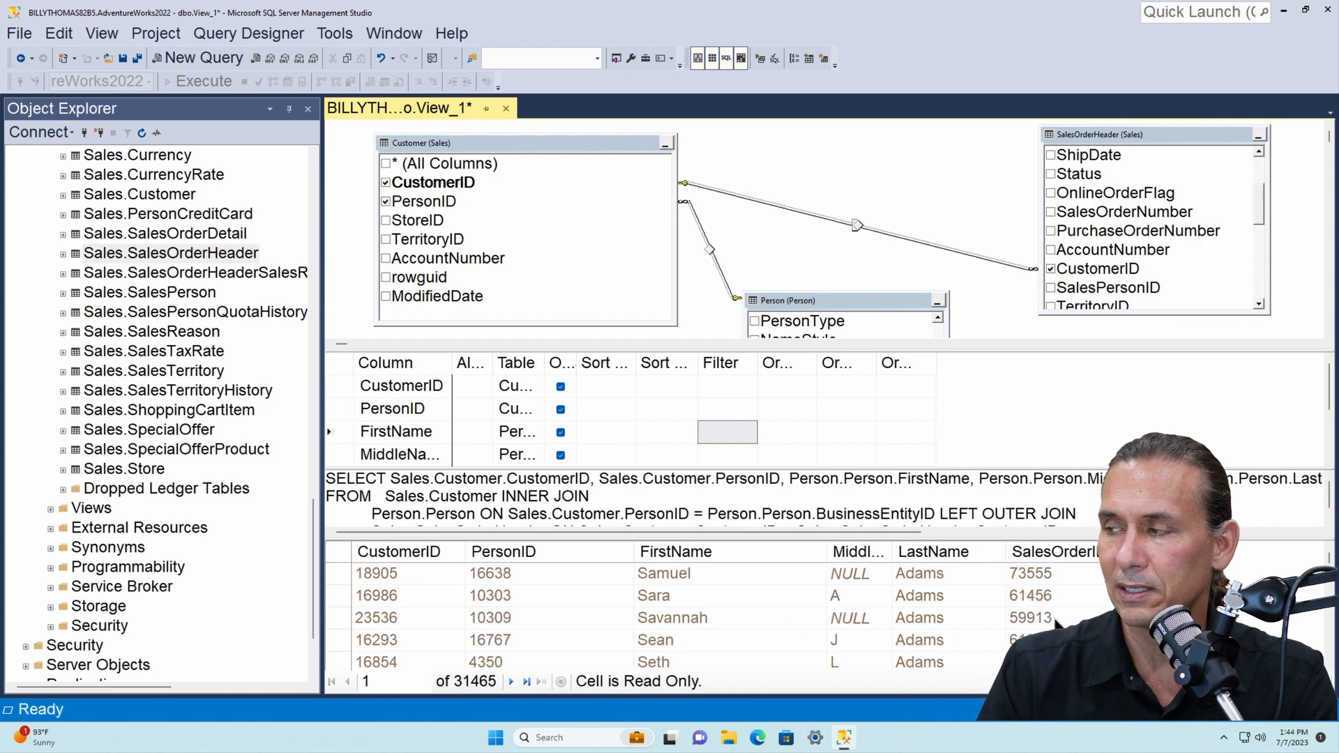
{"action": "left_click_drag", "start_coordinate": [1330, 558], "coordinate": [1335, 668]}
Step: Filter the SalesOrderHeader CustomerID column with "is null" and execute the query
{"action": "scroll", "coordinate": [860, 421], "scroll_direction": "down", "scroll_amount": 1}
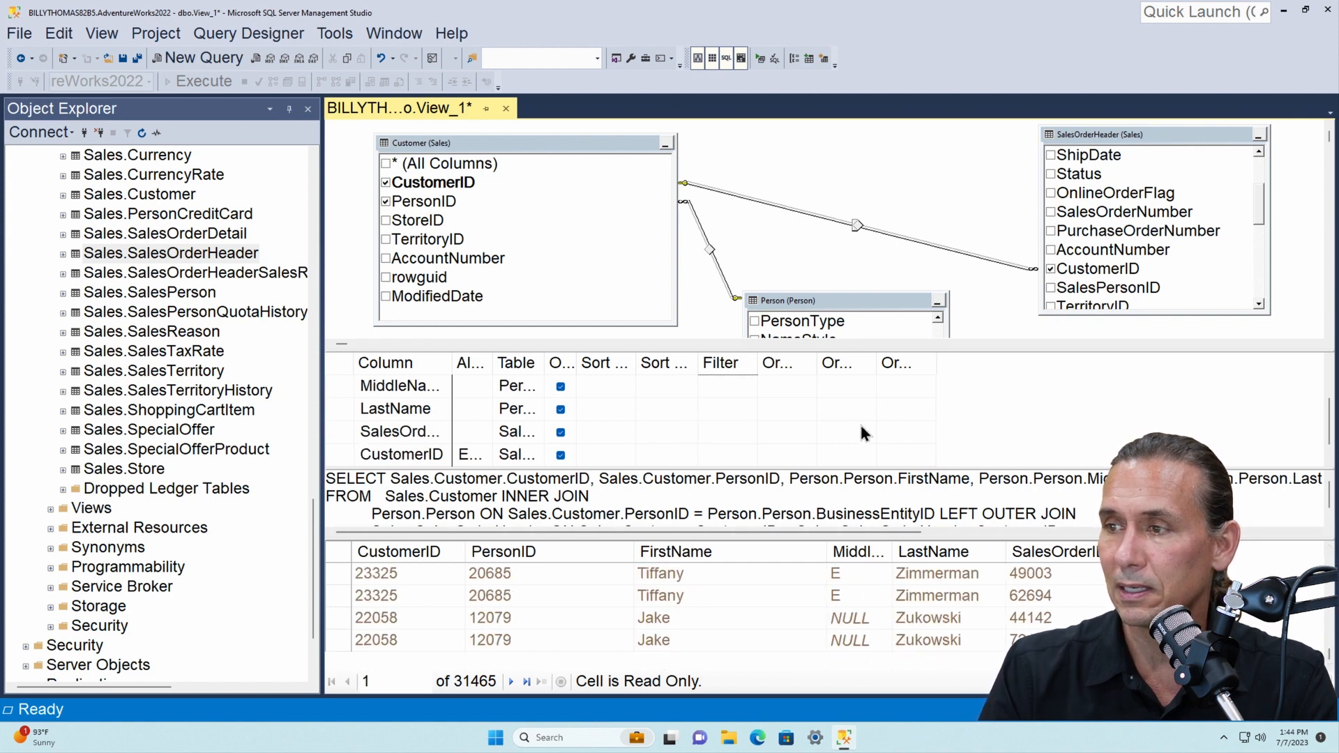
{"action": "left_click", "coordinate": [725, 454]}
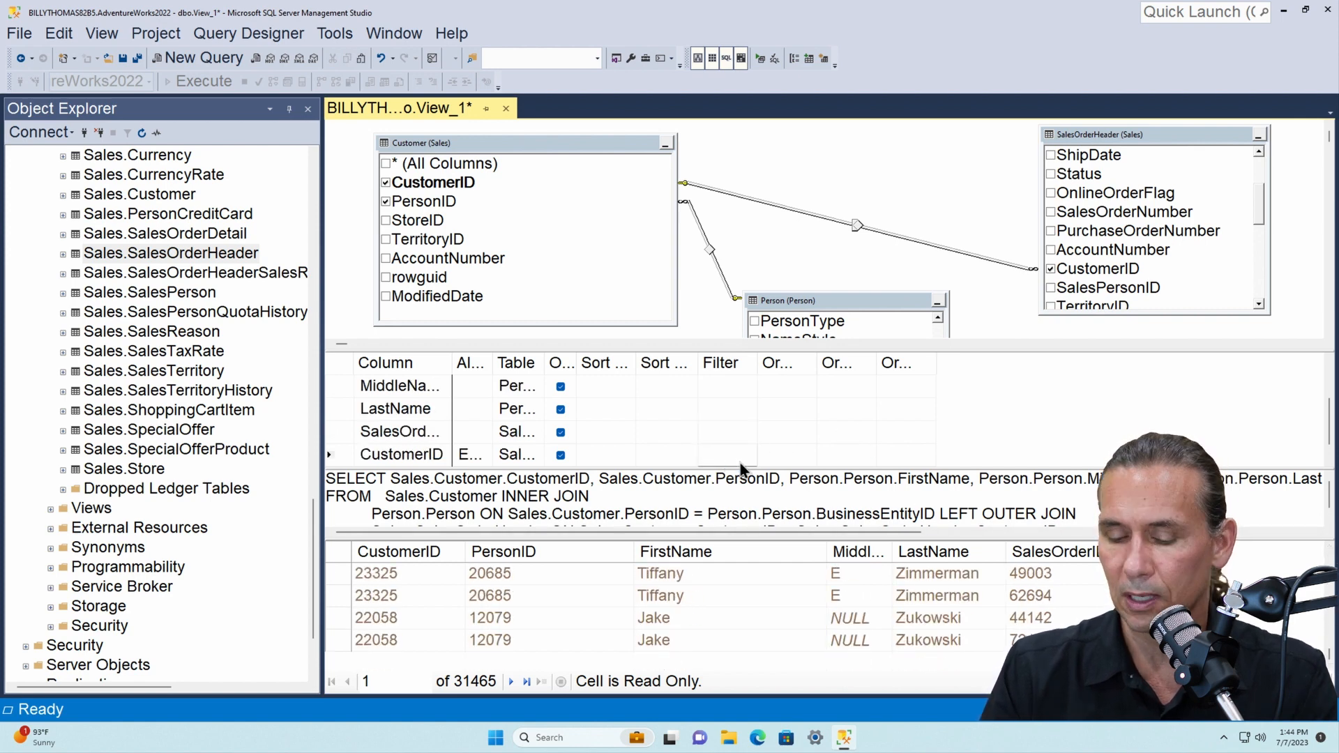
{"action": "type", "text": "is n"}
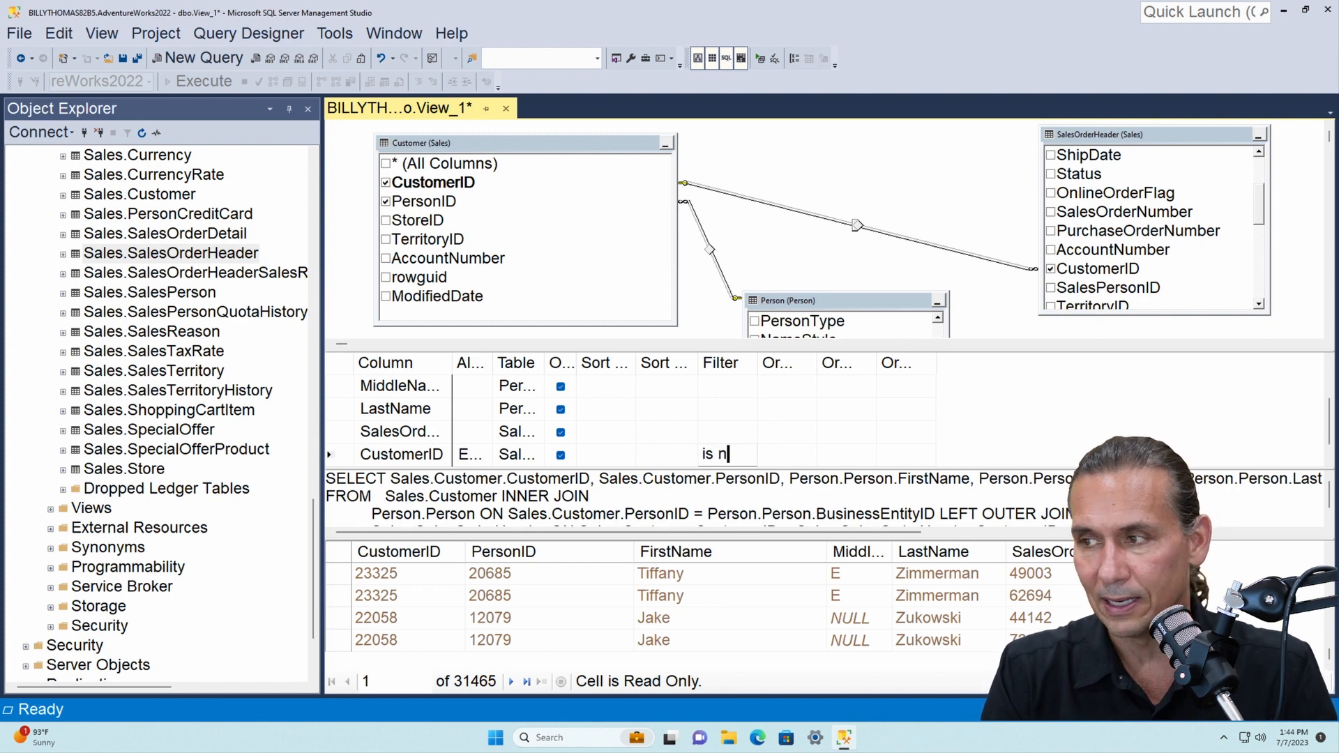
{"action": "type", "text": "ull"}
{"action": "key", "text": "Return"}
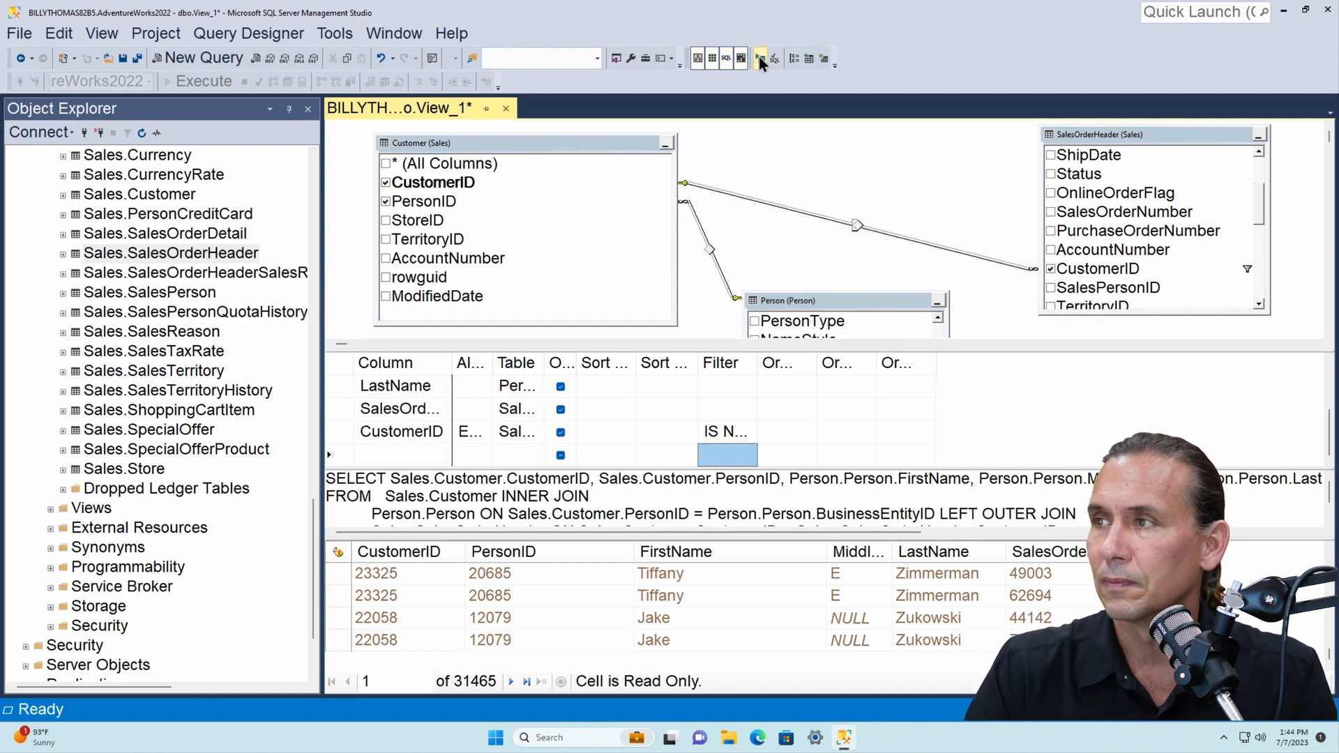
{"action": "left_click", "coordinate": [760, 56]}
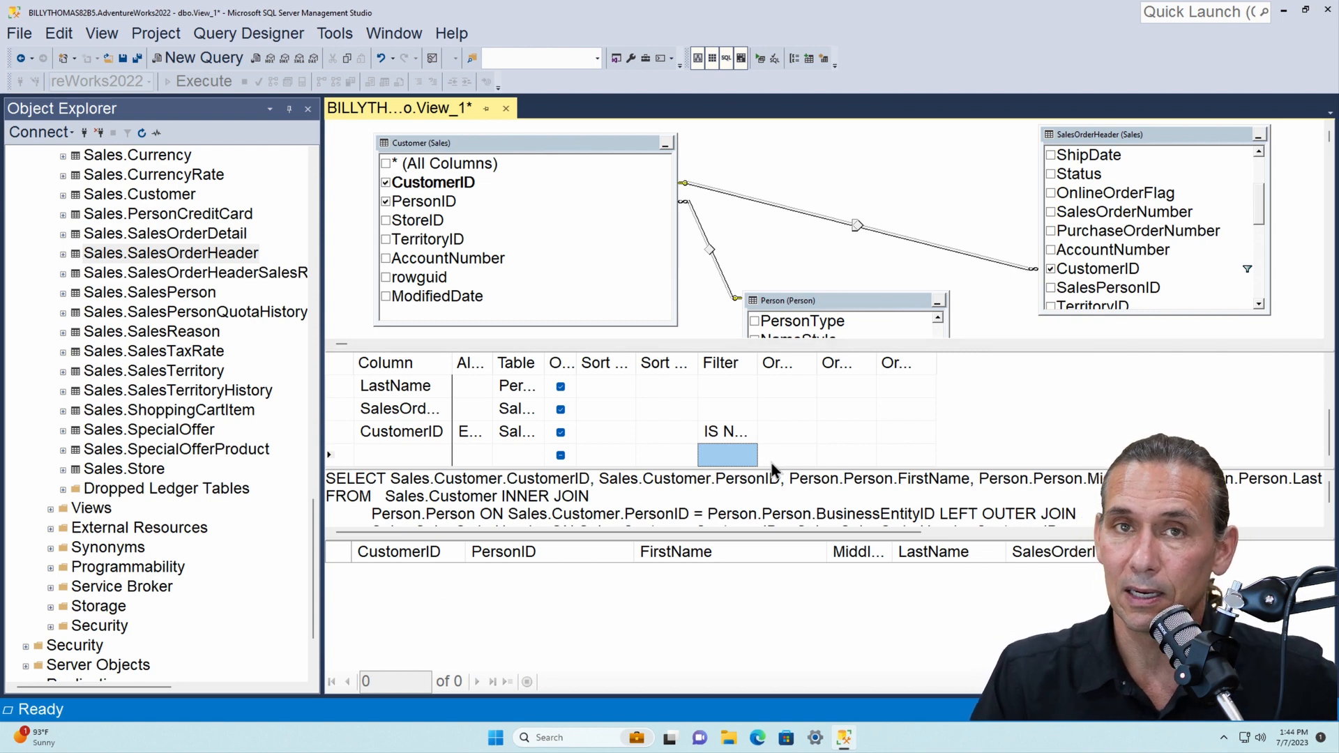
Step: Raise the Person table's box, remove the table from the diagram and execute the remaining Customer–SalesOrderHeader query
{"action": "left_click_drag", "start_coordinate": [848, 302], "coordinate": [845, 274]}
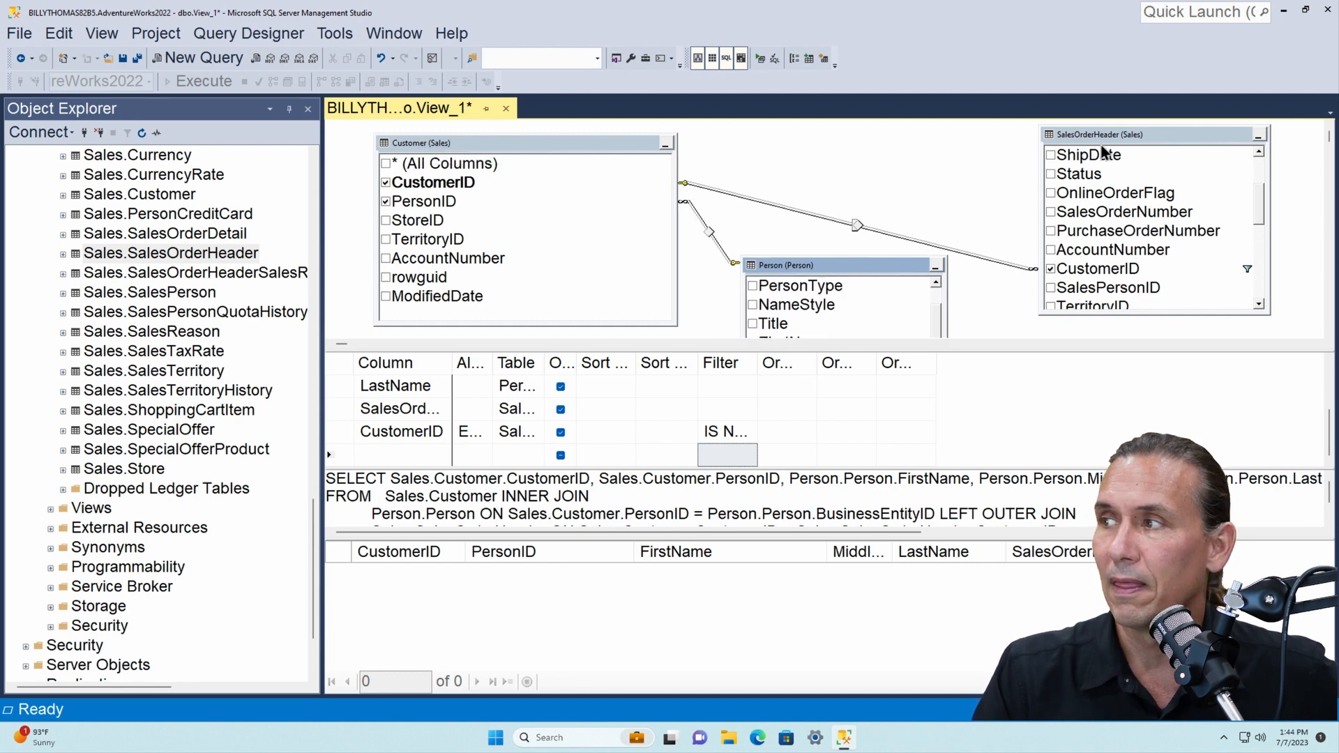
{"action": "right_click", "coordinate": [819, 267]}
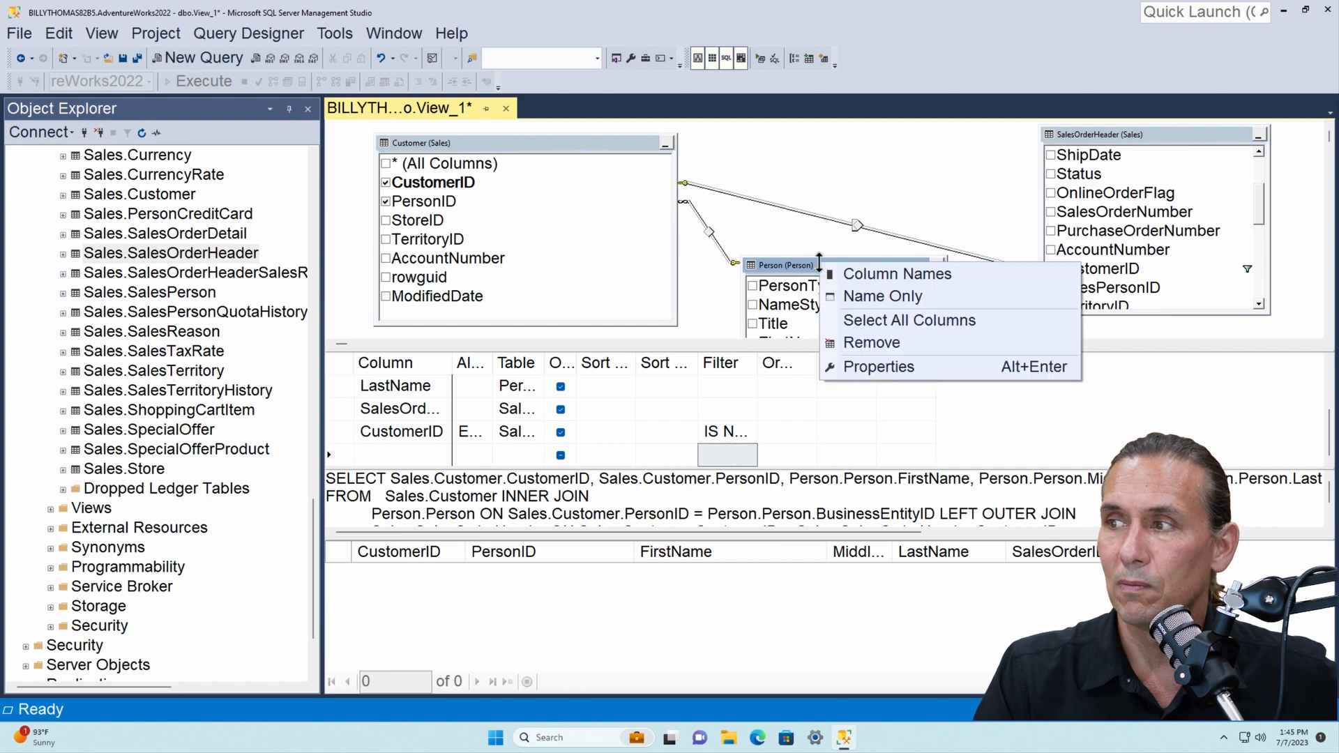
{"action": "left_click", "coordinate": [885, 345]}
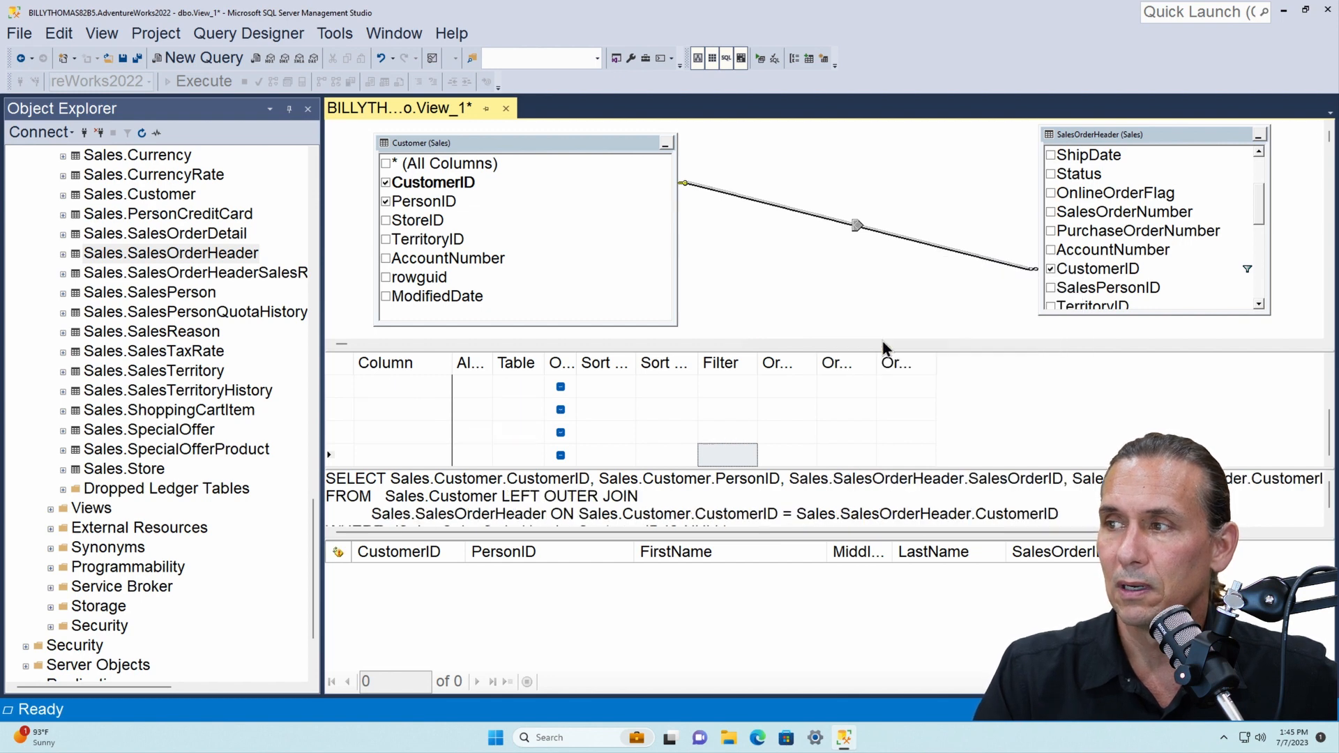
{"action": "left_click", "coordinate": [760, 60]}
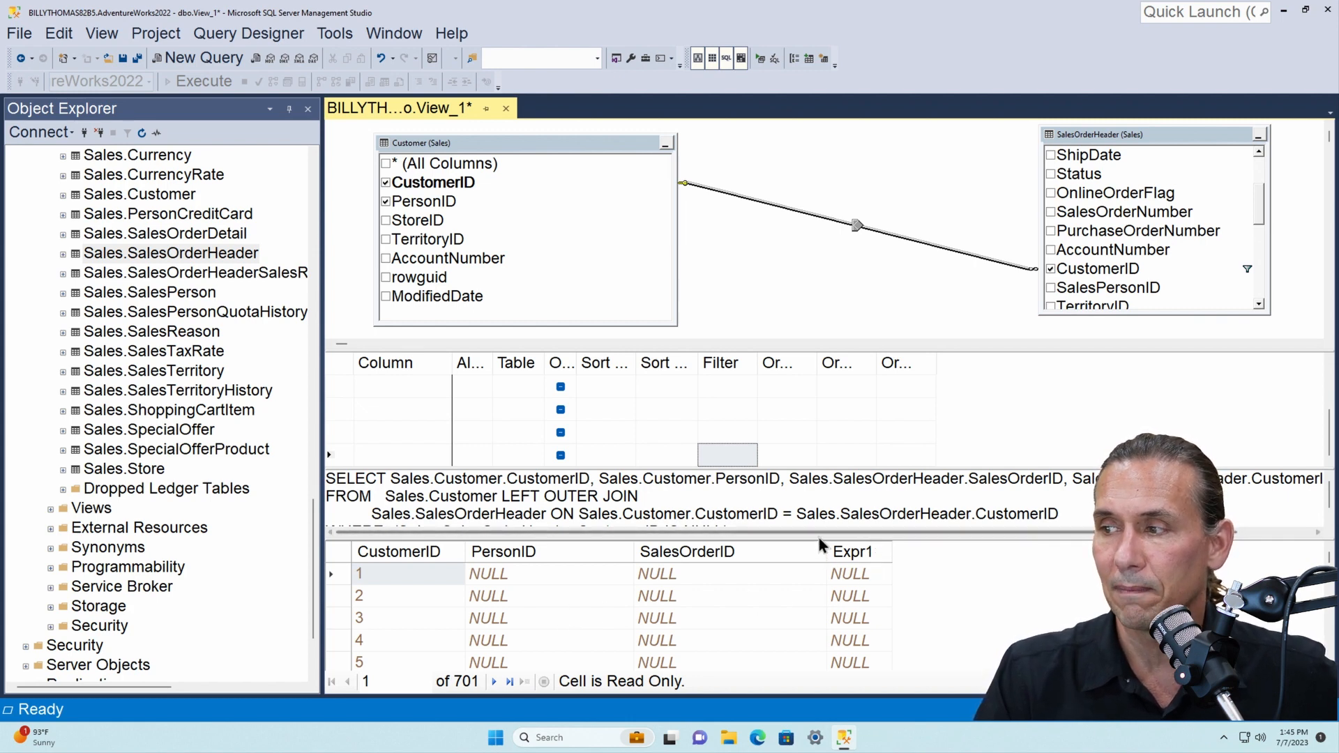
Step: Enlarge the results area slightly and look through all rows of customers without orders, returning to the first row
{"action": "left_click_drag", "start_coordinate": [819, 524], "coordinate": [818, 505]}
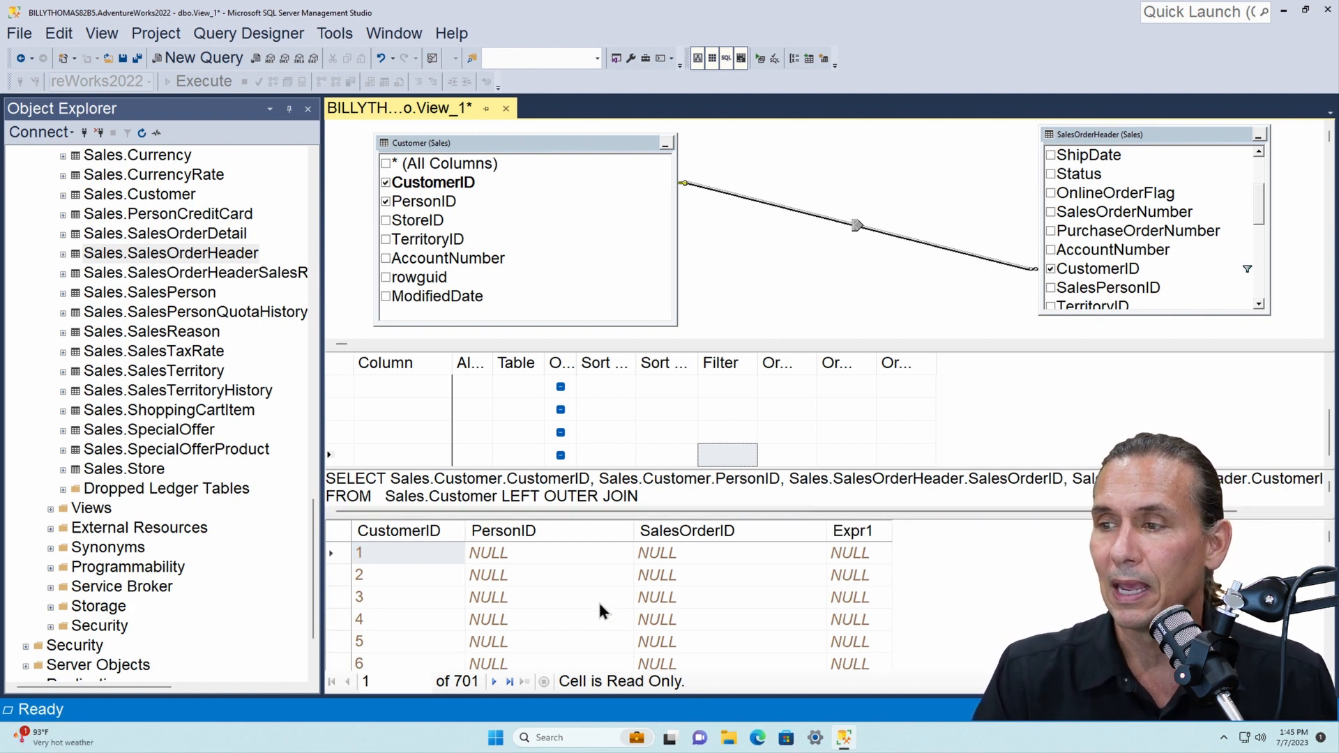
{"action": "scroll", "coordinate": [578, 599], "scroll_direction": "down", "scroll_amount": 20}
{"action": "scroll", "coordinate": [555, 604], "scroll_direction": "down", "scroll_amount": 20}
{"action": "scroll", "coordinate": [555, 603], "scroll_direction": "up", "scroll_amount": 20}
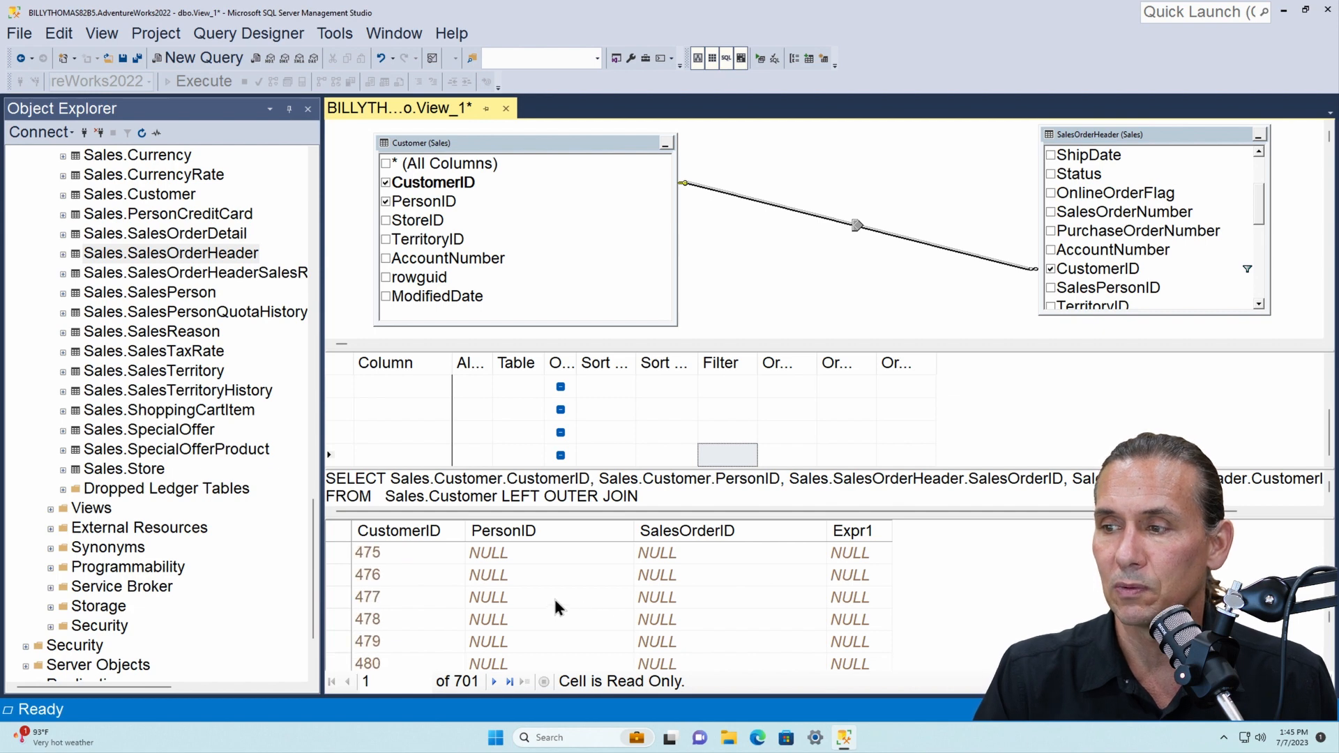
{"action": "scroll", "coordinate": [554, 593], "scroll_direction": "down", "scroll_amount": 20}
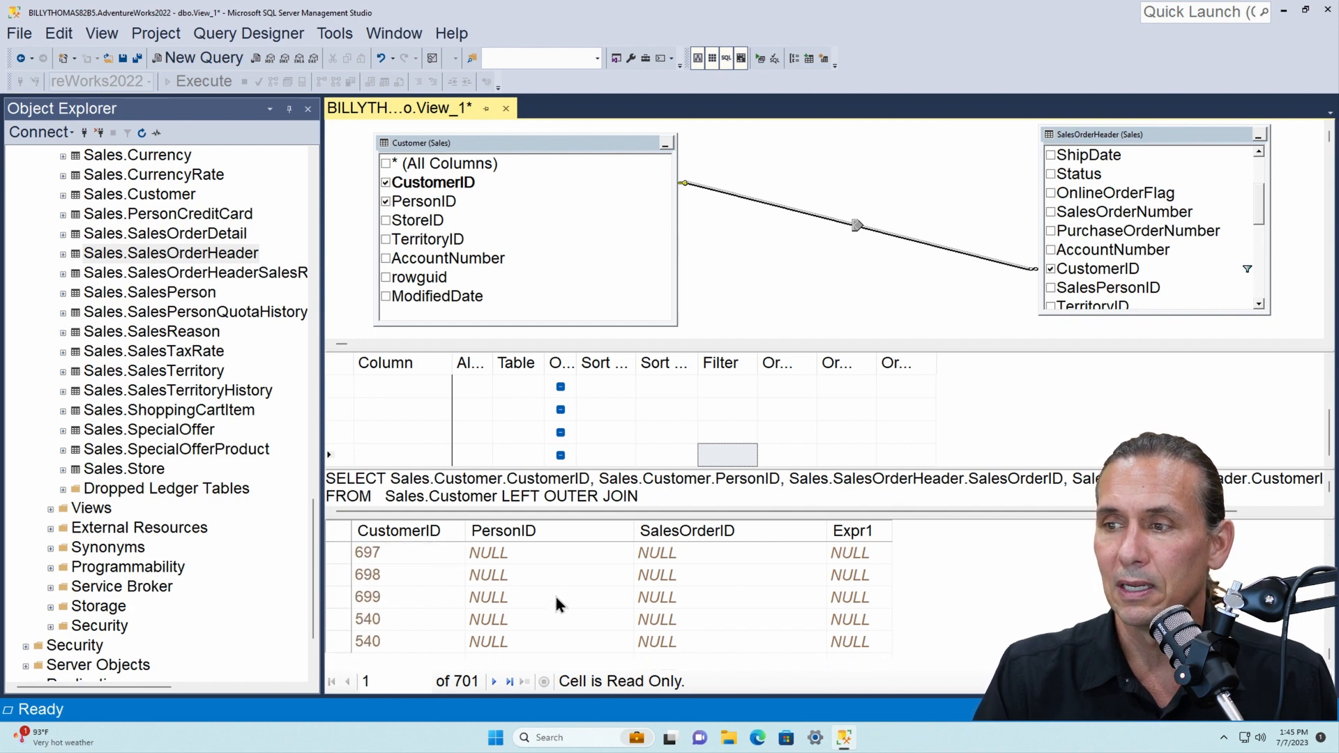
{"action": "scroll", "coordinate": [554, 593], "scroll_direction": "up", "scroll_amount": 20}
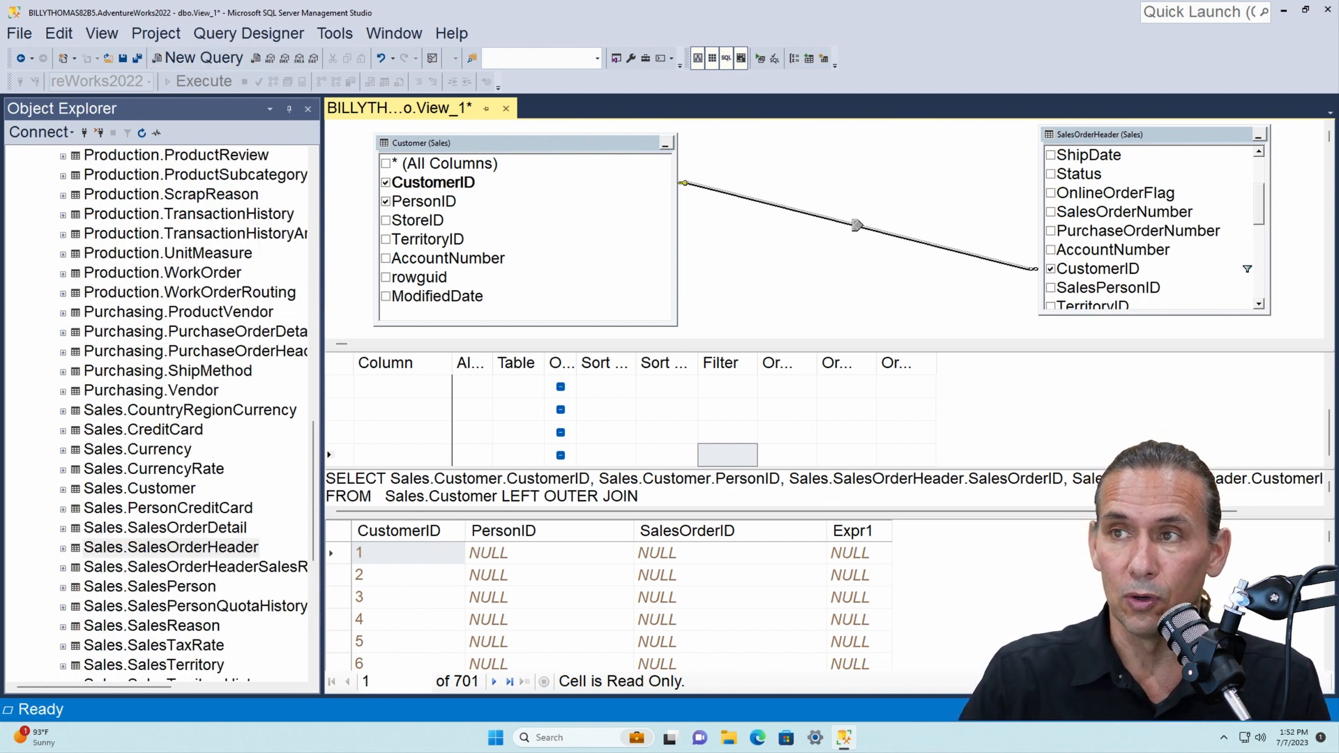
Step: Open a new, empty query window for the AdventureWorks2022 database
{"action": "left_click", "coordinate": [199, 58]}
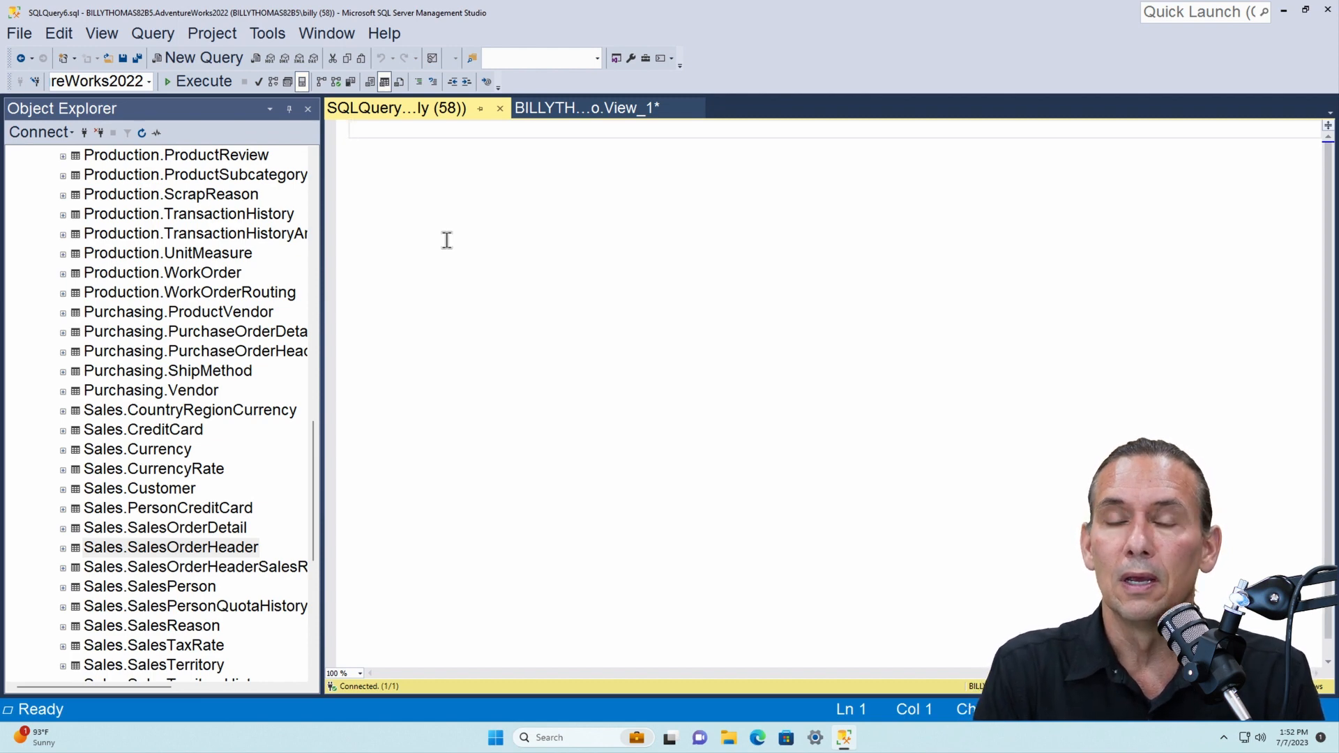
Step: Write the query "select * from Sales.Customer" and execute it
{"action": "type", "text": "select "}
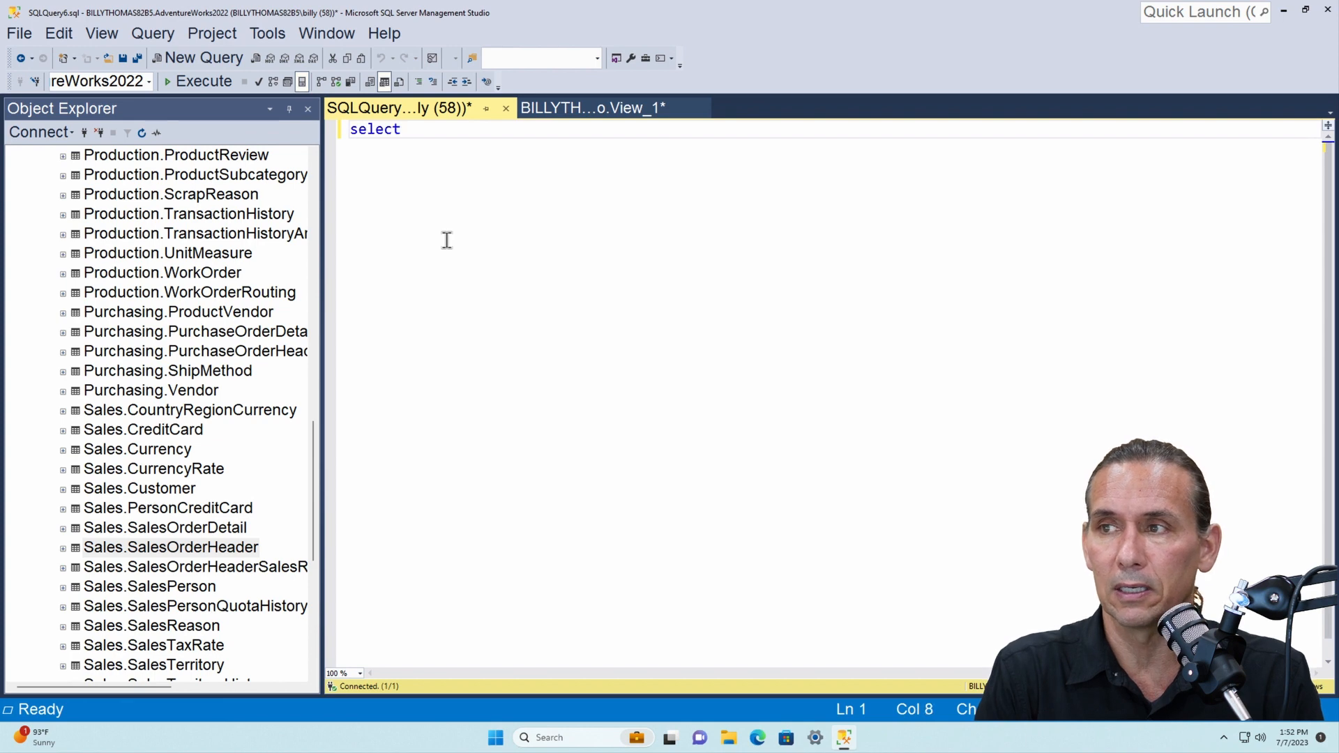
{"action": "type", "text": "* from "}
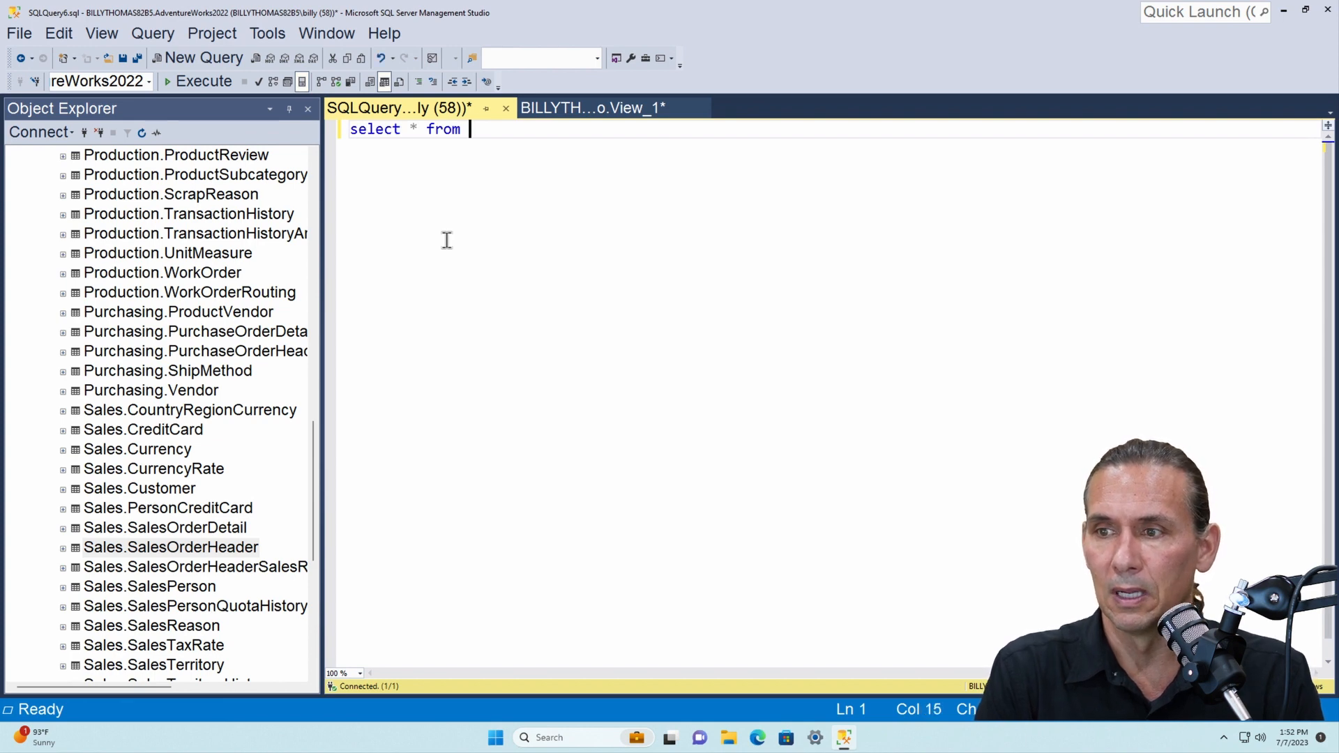
{"action": "type", "text": "Sales.Customer"}
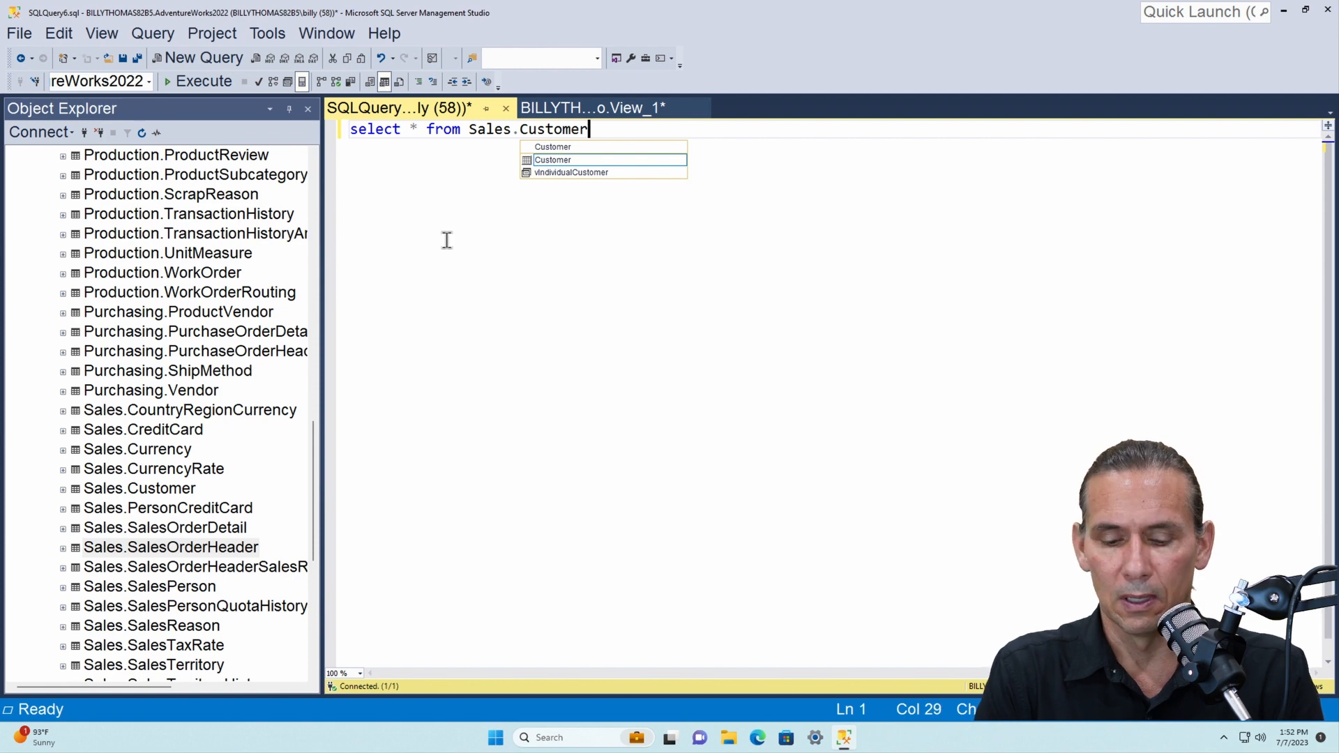
{"action": "key", "text": "F5"}
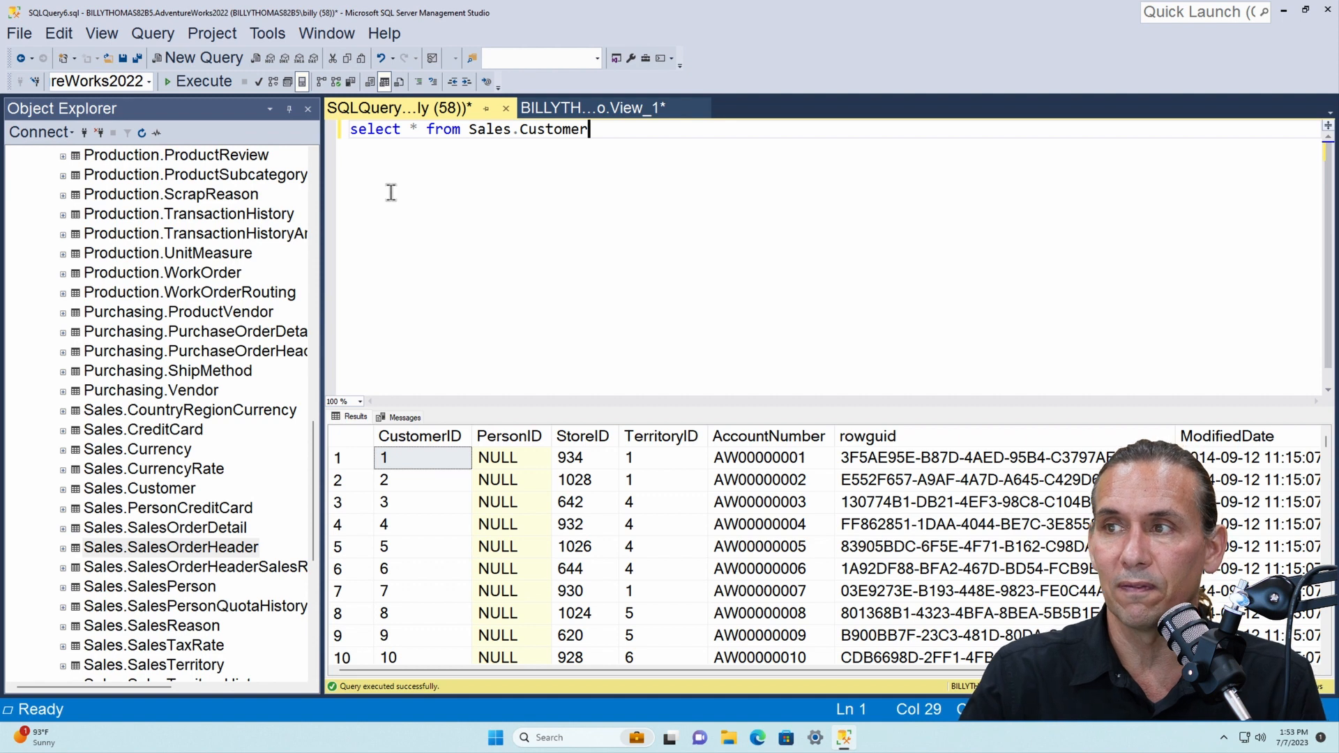
Step: Replace the asterisk in the select list with the column Sales.Customer.CustomerID followed by a comma
{"action": "left_click", "coordinate": [418, 129]}
{"action": "key", "text": "BackSpace"}
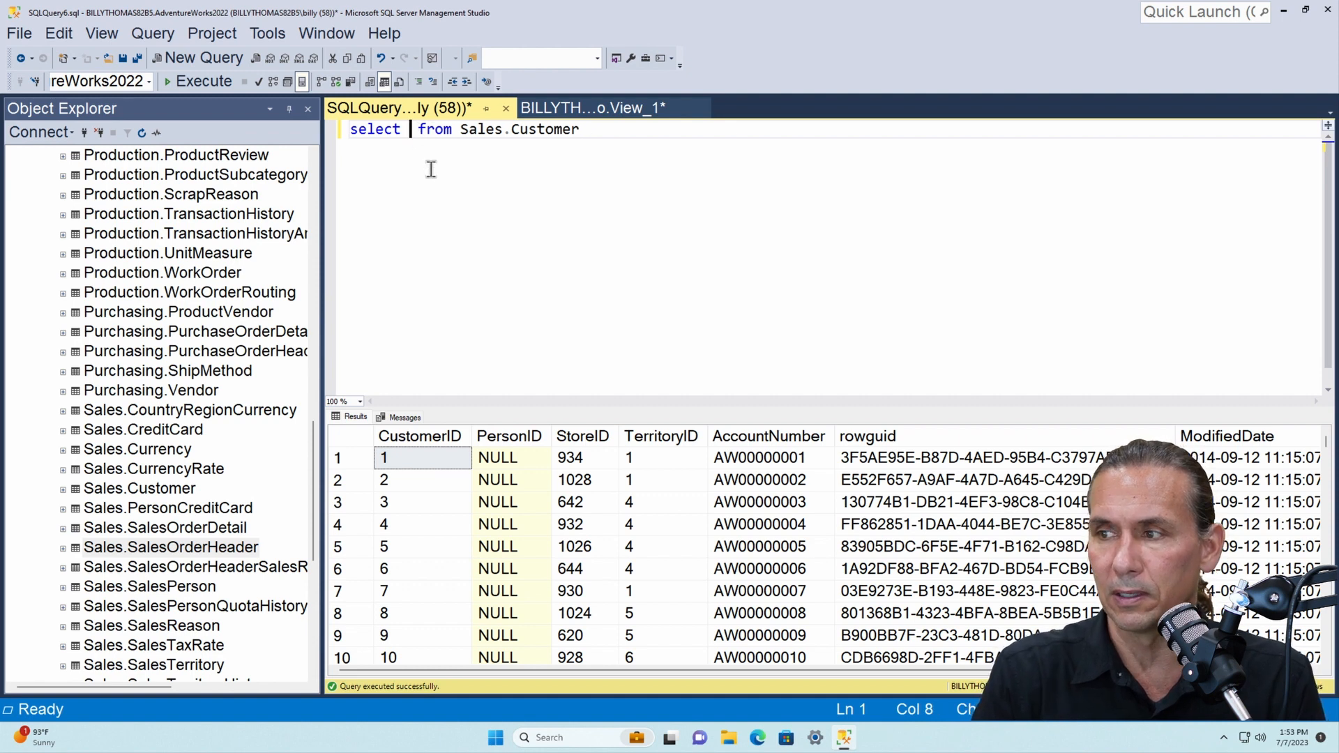
{"action": "type", "text": "Cstu"}
{"action": "key", "text": "BackSpace"}
{"action": "key", "text": "BackSpace"}
{"action": "key", "text": "BackSpace"}
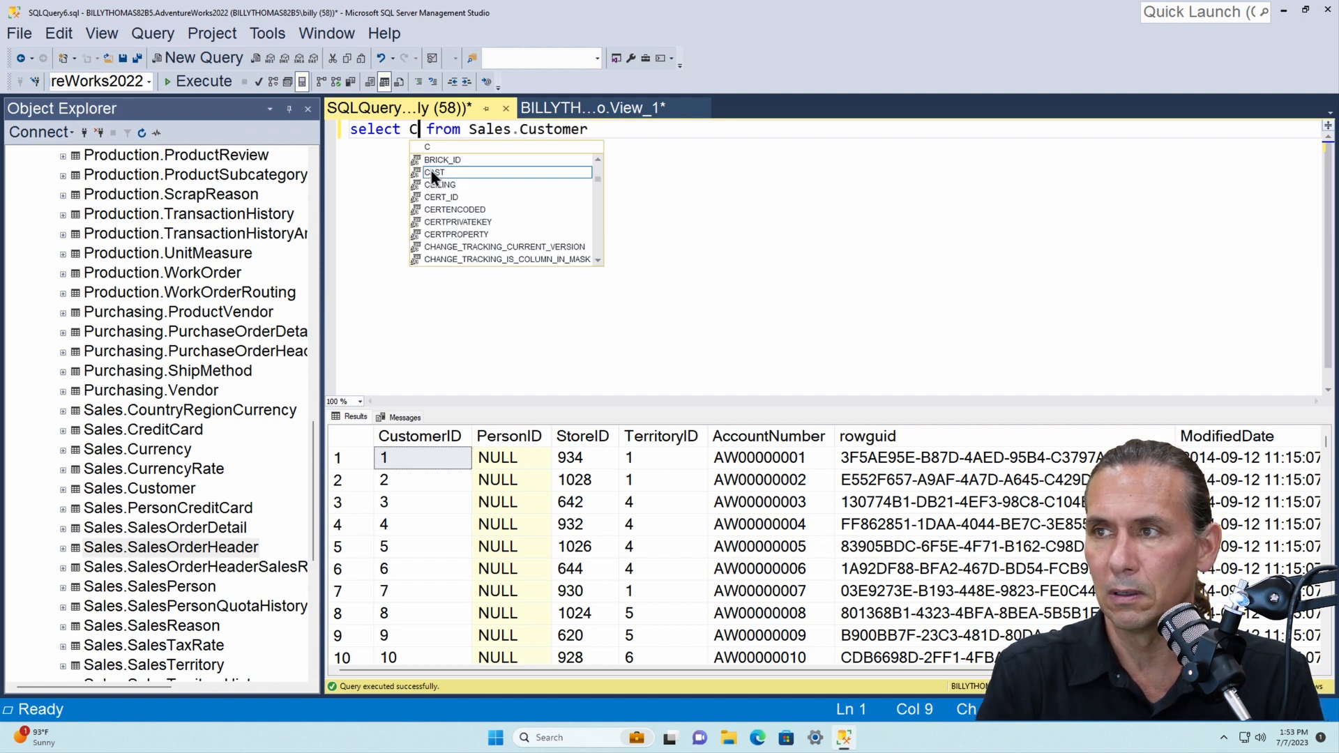
{"action": "type", "text": "usomte"}
{"action": "key", "text": "BackSpace"}
{"action": "key", "text": "BackSpace"}
{"action": "key", "text": "BackSpace"}
{"action": "key", "text": "BackSpace"}
{"action": "key", "text": "BackSpace"}
{"action": "key", "text": "BackSpace"}
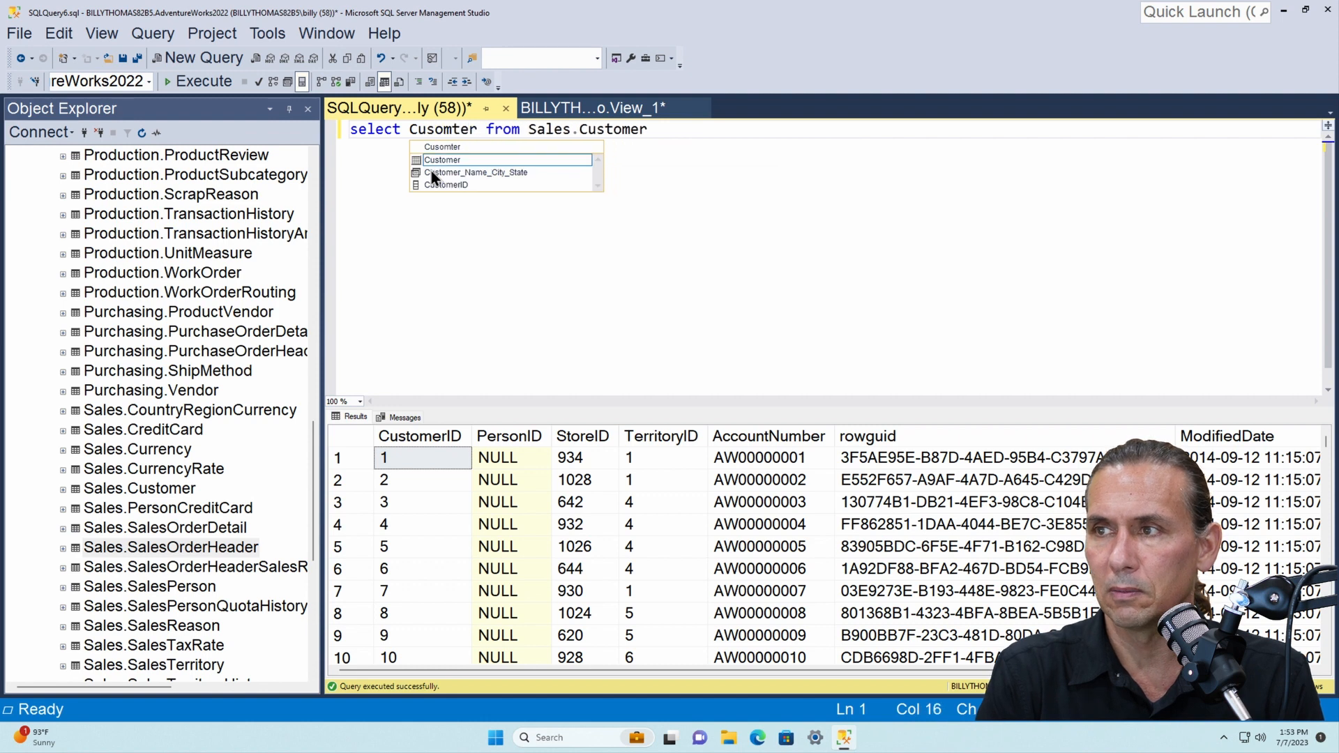
{"action": "key", "text": "BackSpace"}
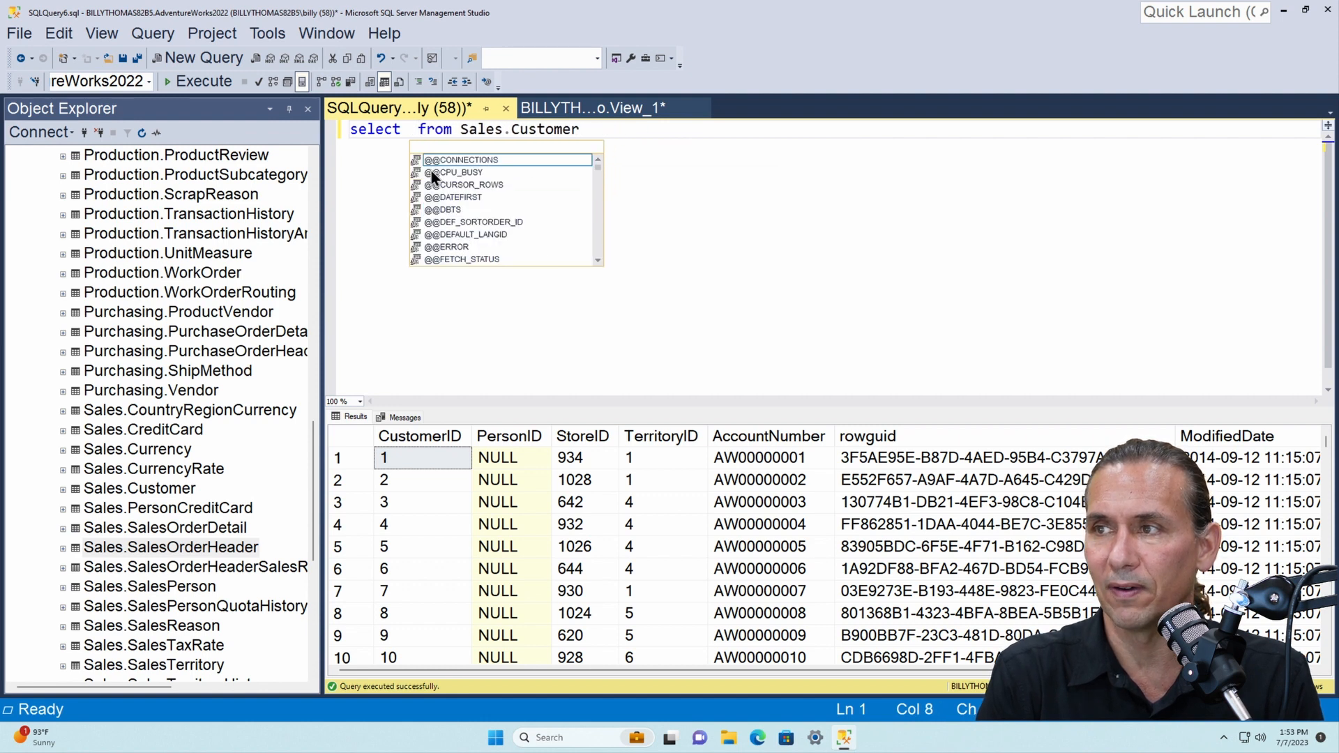
{"action": "type", "text": "Sales.Customer."}
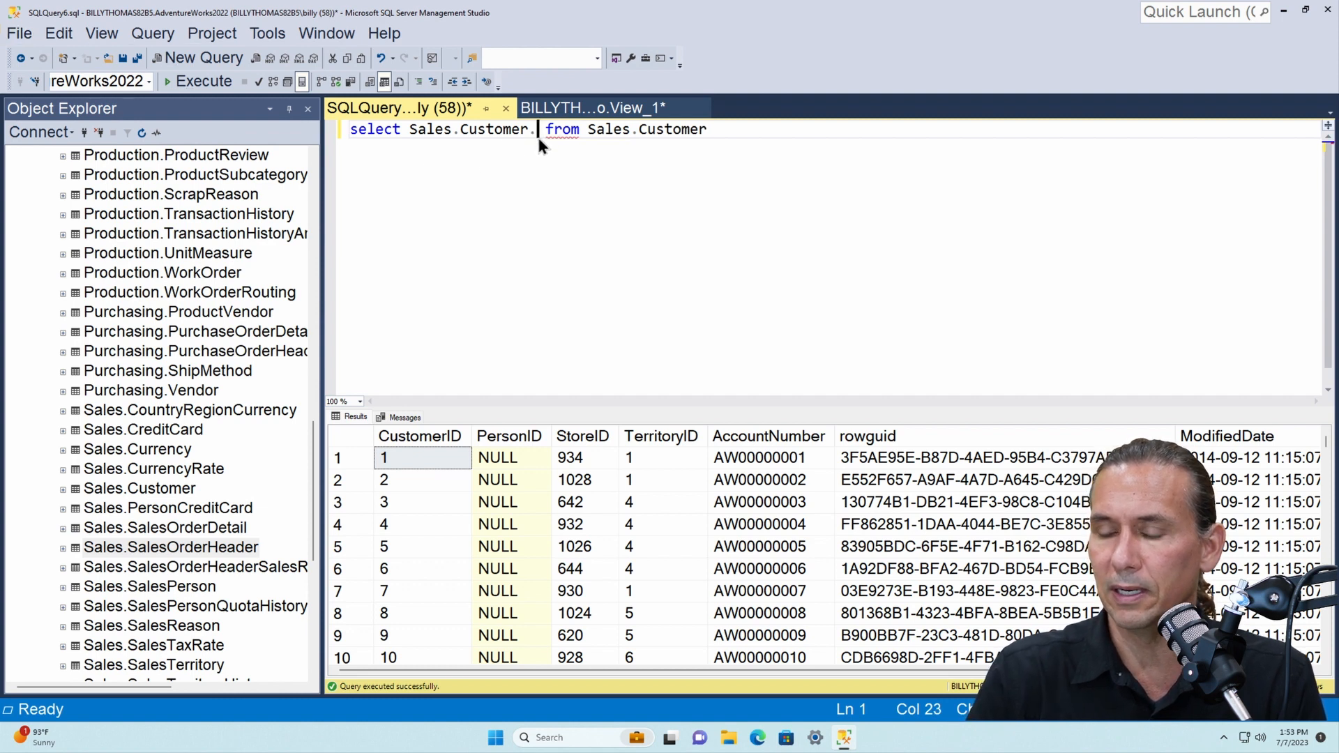
{"action": "type", "text": "CustomerID, "}
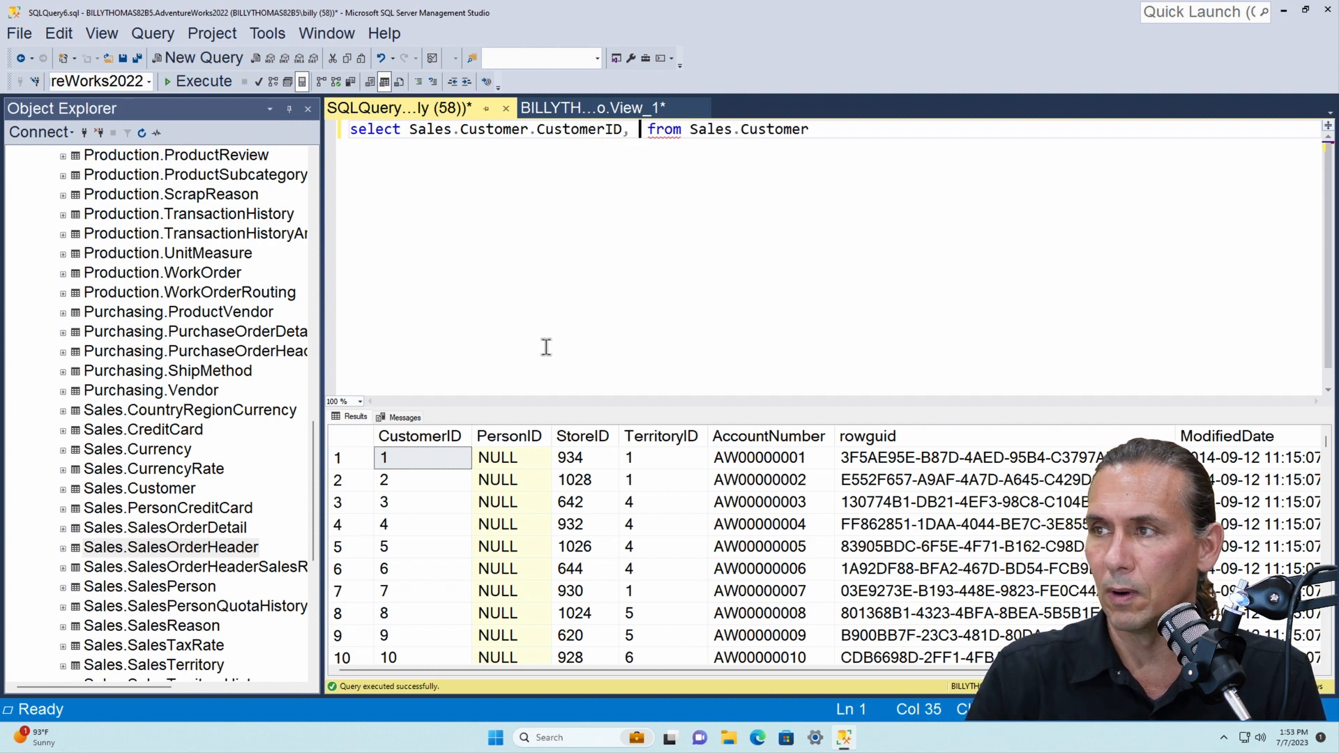
Step: Add Sales.Customer.CustomerId as the second selected column and execute the query
{"action": "type", "text": "Person"}
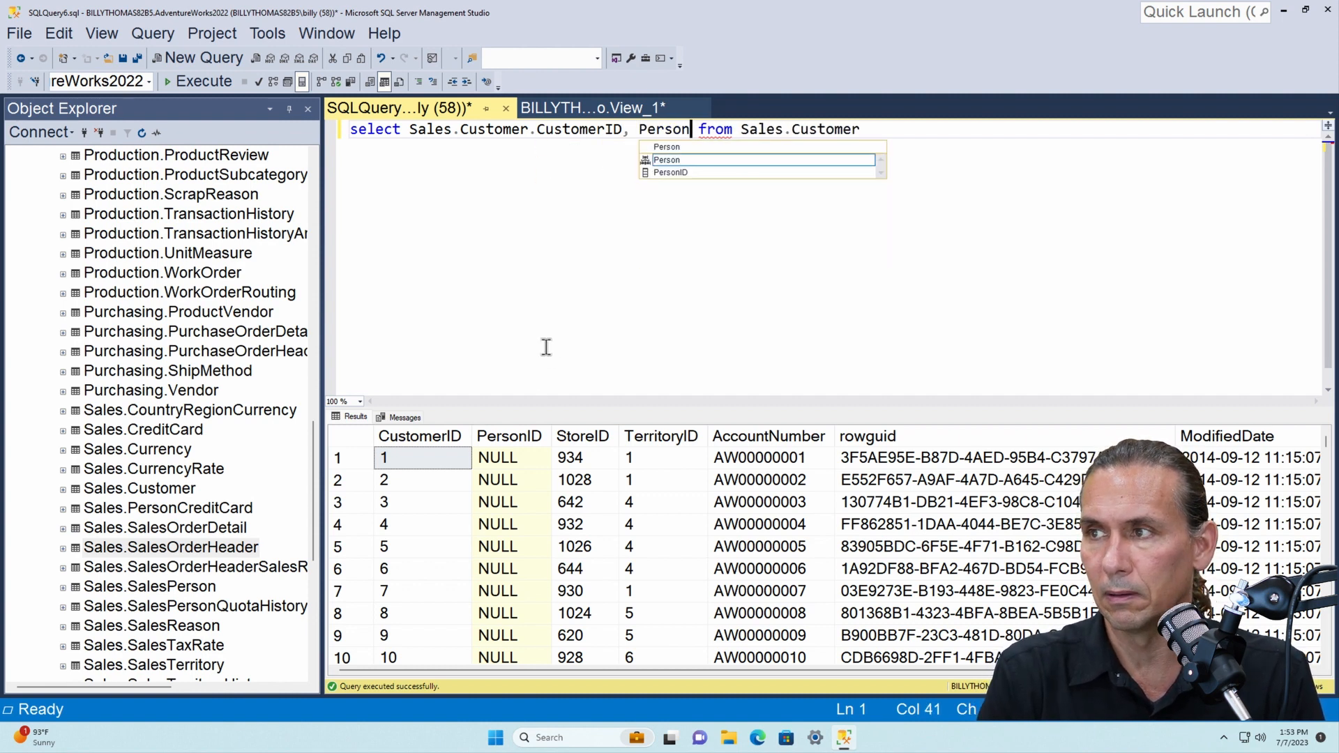
{"action": "key", "text": "BackSpace"}
{"action": "key", "text": "BackSpace"}
{"action": "key", "text": "BackSpace"}
{"action": "key", "text": "BackSpace"}
{"action": "key", "text": "BackSpace"}
{"action": "key", "text": "BackSpace"}
{"action": "type", "text": "Sa"}
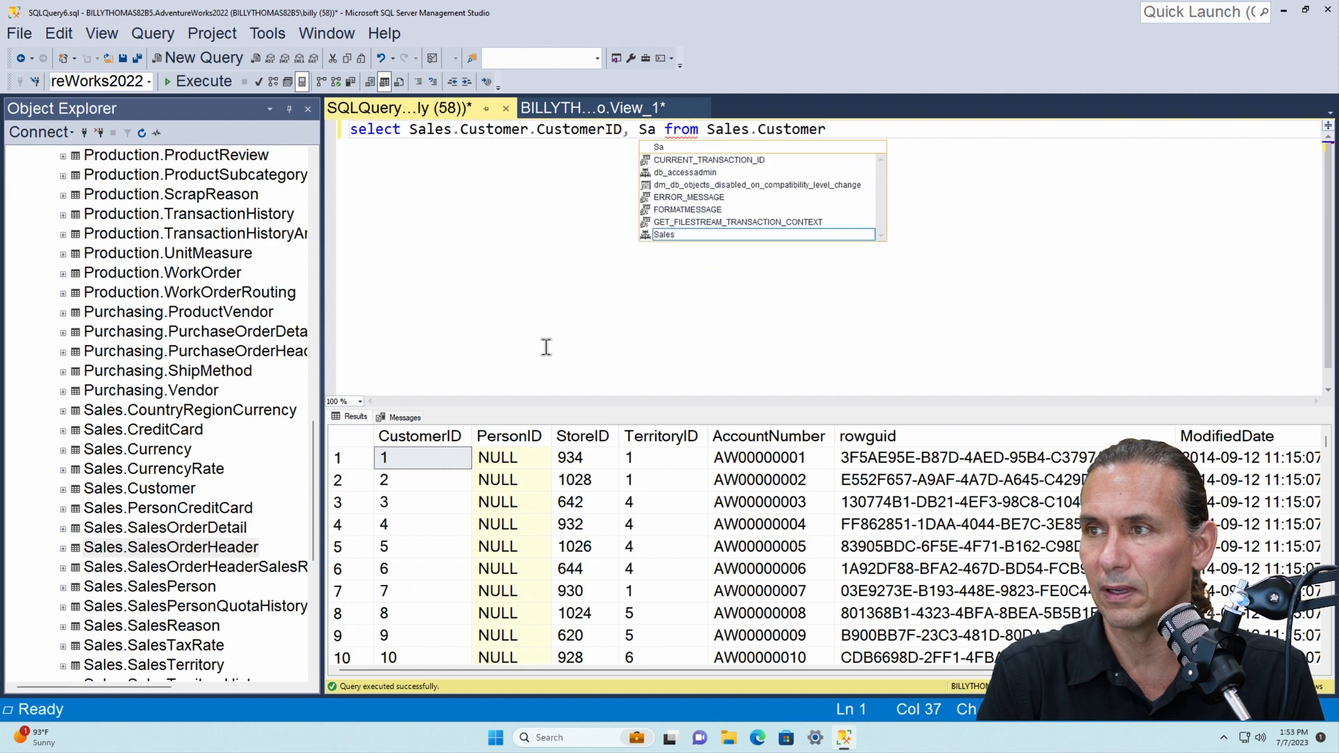
{"action": "type", "text": "les>cust"}
{"action": "key", "text": "BackSpace"}
{"action": "key", "text": "BackSpace"}
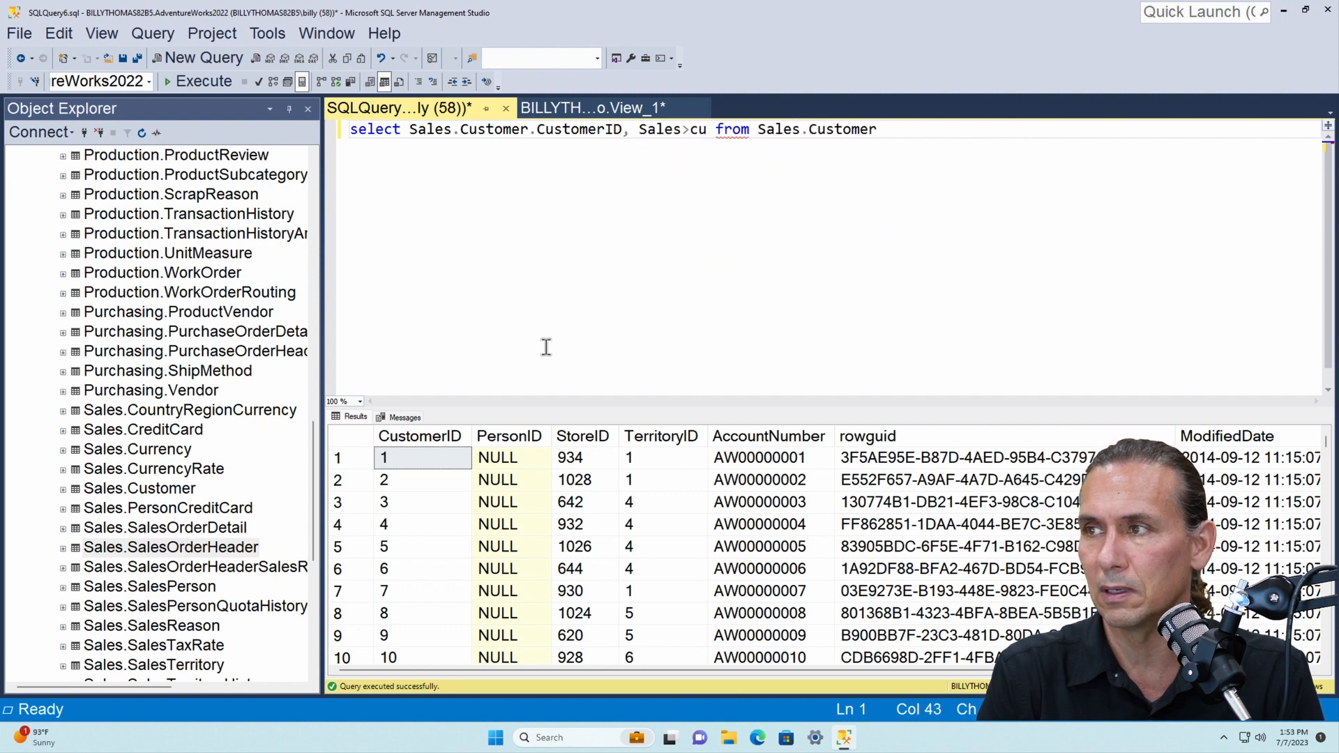
{"action": "key", "text": "BackSpace"}
{"action": "key", "text": "BackSpace"}
{"action": "key", "text": "BackSpace"}
{"action": "type", "text": ".Custo"}
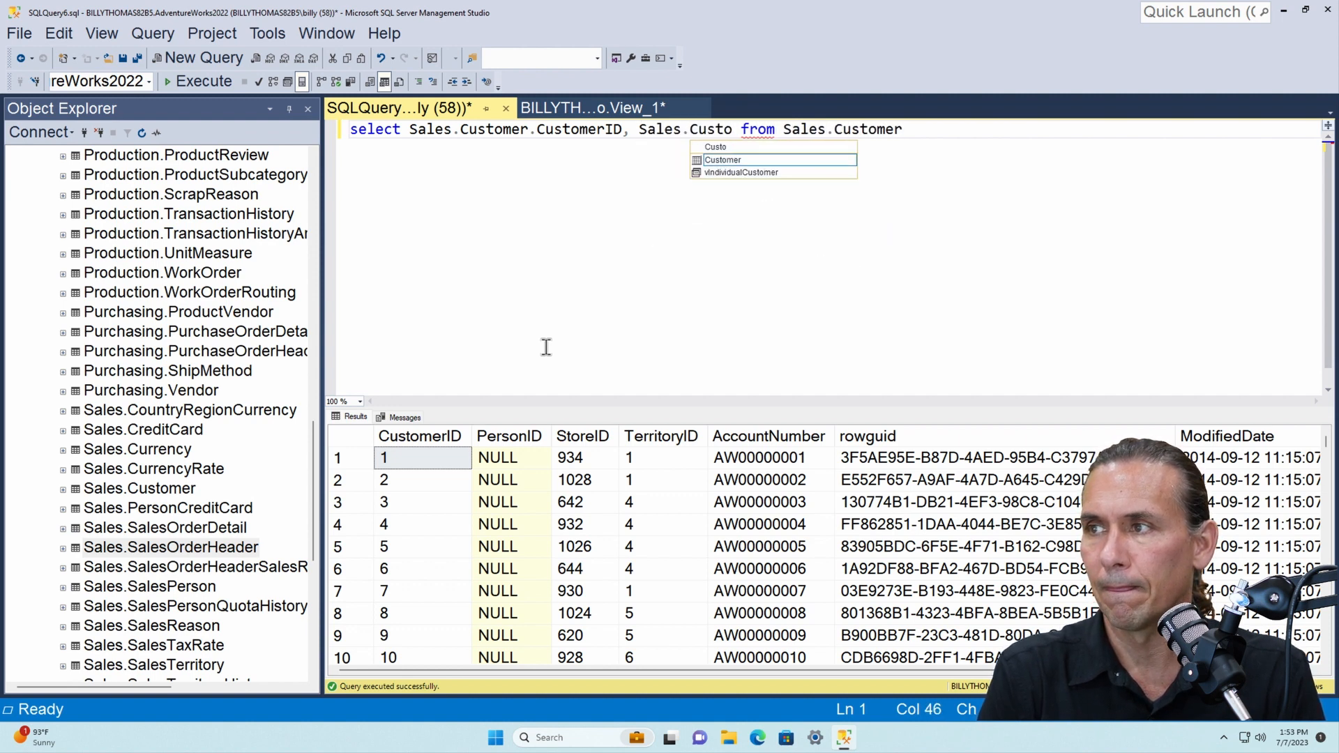
{"action": "type", "text": "mer.CustomerId"}
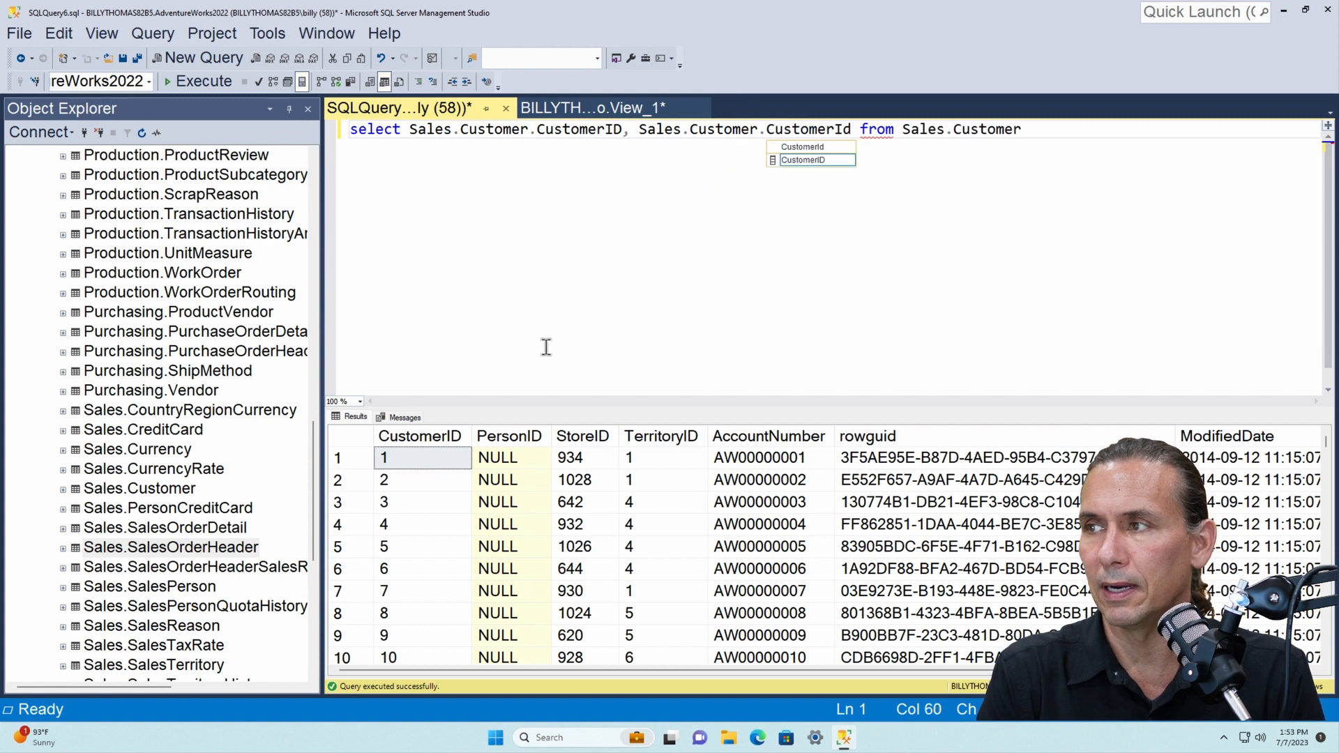
{"action": "key", "text": "F5"}
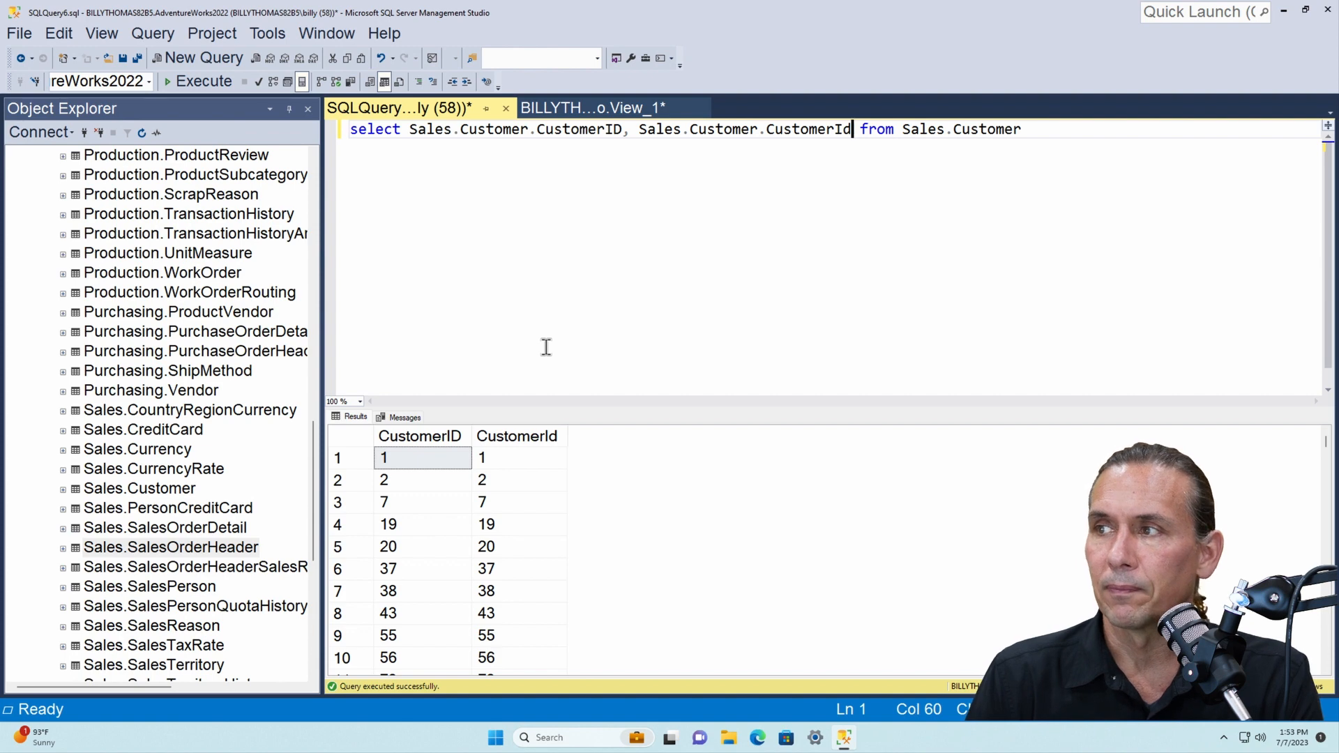
Step: Change the second selected column to Sales.Customer.PersonId, execute the query and look further down the returned rows
{"action": "key", "text": "BackSpace"}
{"action": "key", "text": "BackSpace"}
{"action": "key", "text": "BackSpace"}
{"action": "key", "text": "BackSpace"}
{"action": "key", "text": "BackSpace"}
{"action": "key", "text": "BackSpace"}
{"action": "key", "text": "BackSpace"}
{"action": "key", "text": "BackSpace"}
{"action": "key", "text": "BackSpace"}
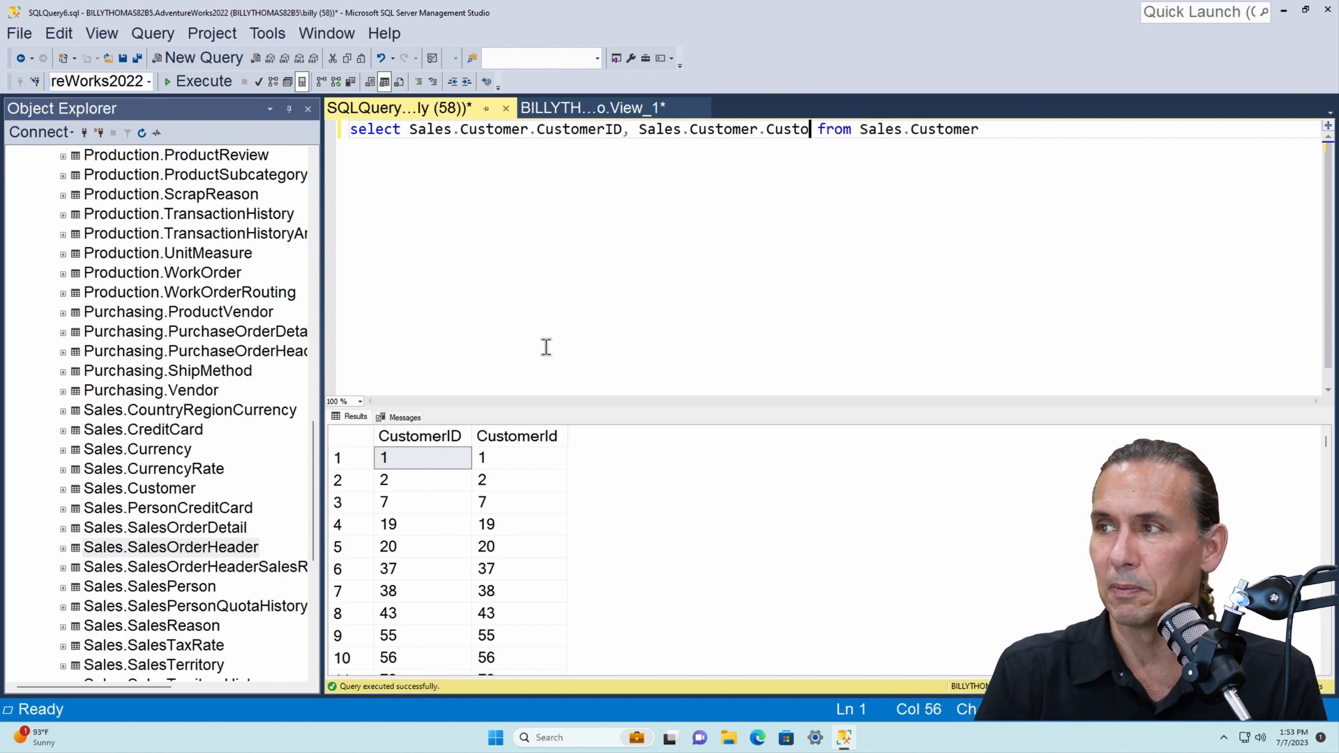
{"action": "key", "text": "BackSpace"}
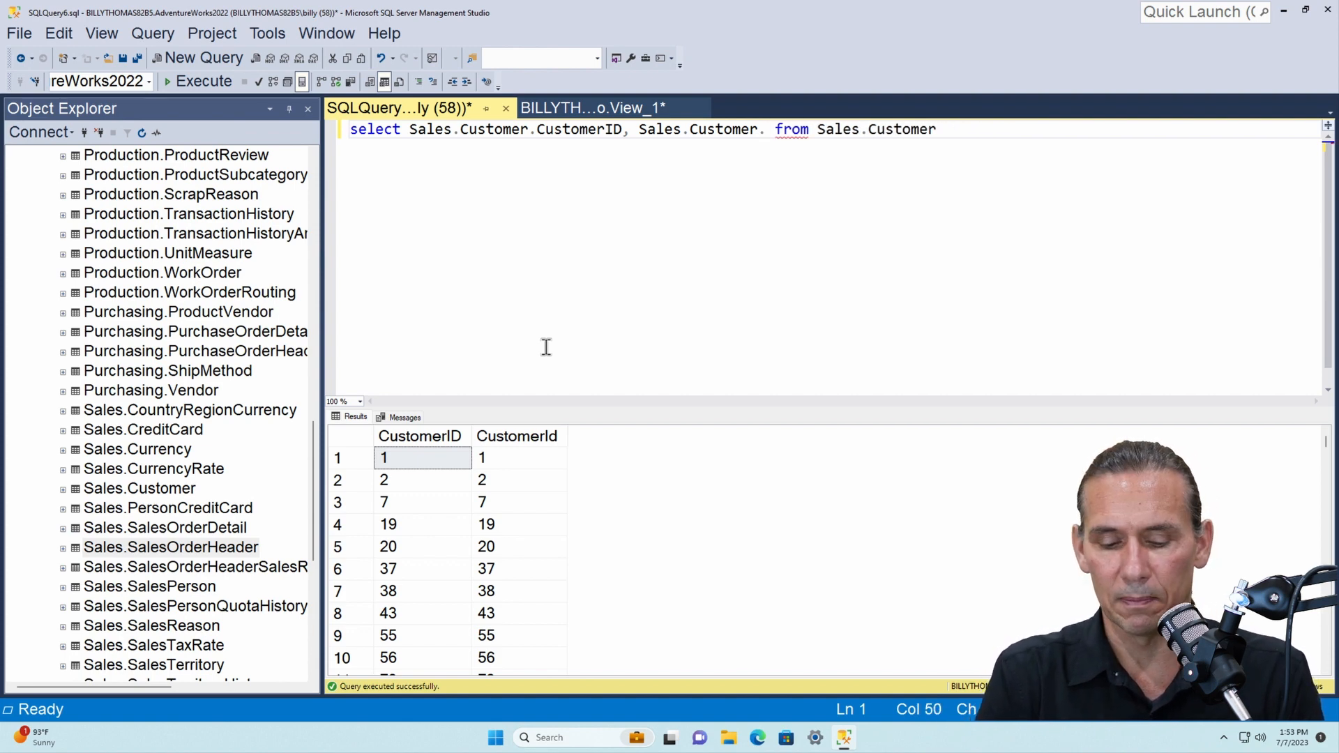
{"action": "type", "text": "PersonId"}
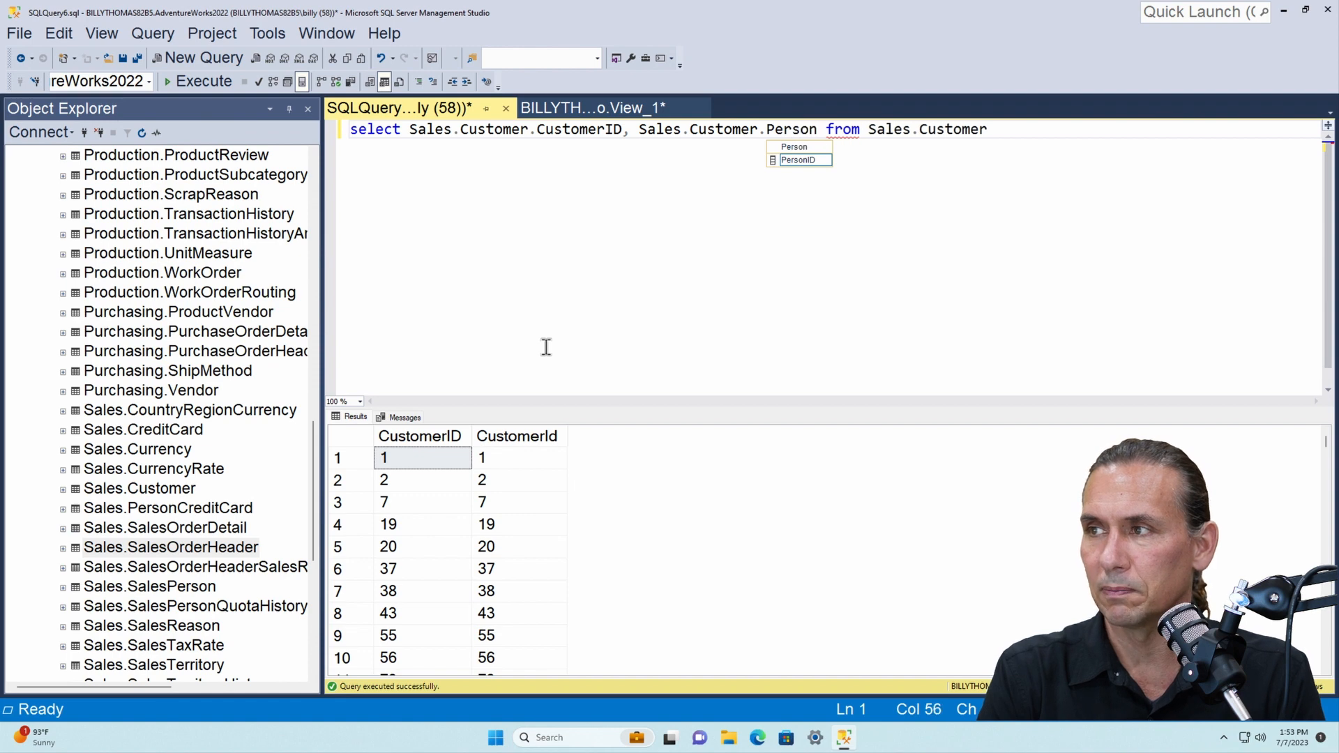
{"action": "key", "text": "F5"}
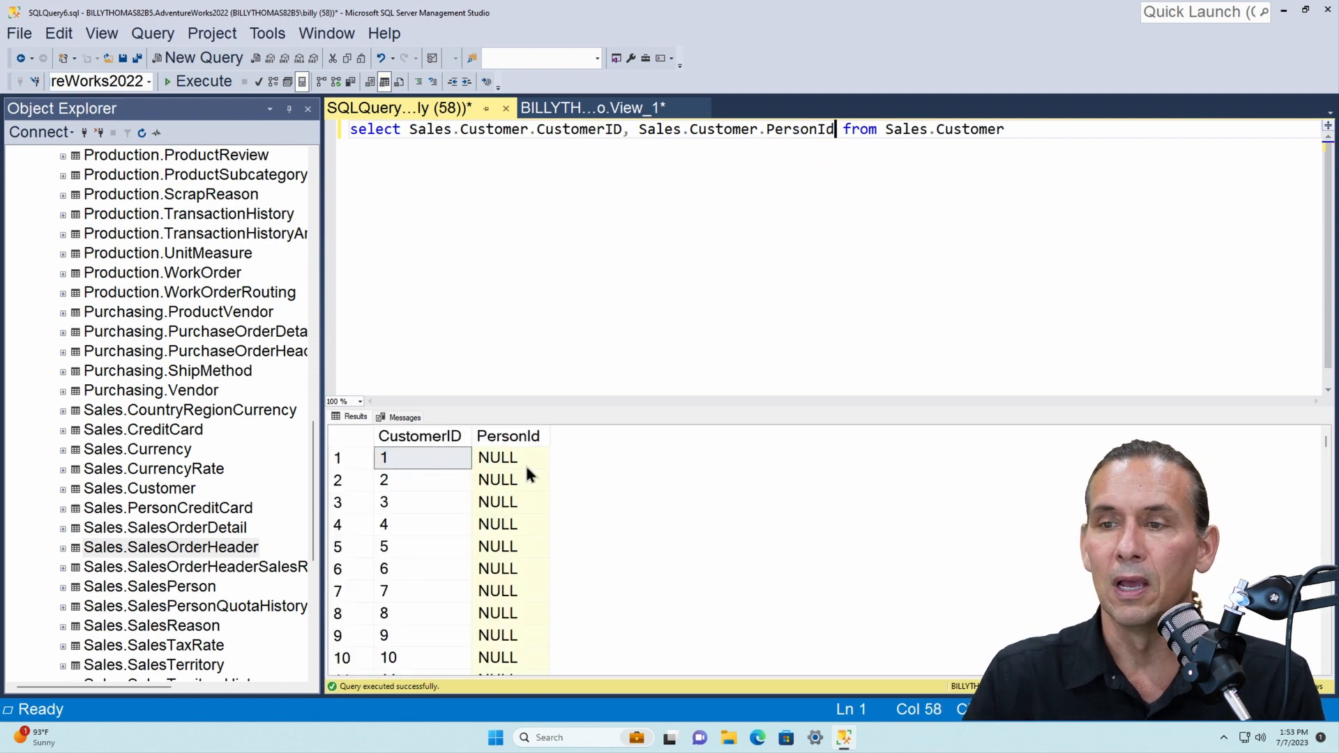
{"action": "scroll", "coordinate": [495, 523], "scroll_direction": "down", "scroll_amount": 20}
{"action": "scroll", "coordinate": [495, 523], "scroll_direction": "down", "scroll_amount": 20}
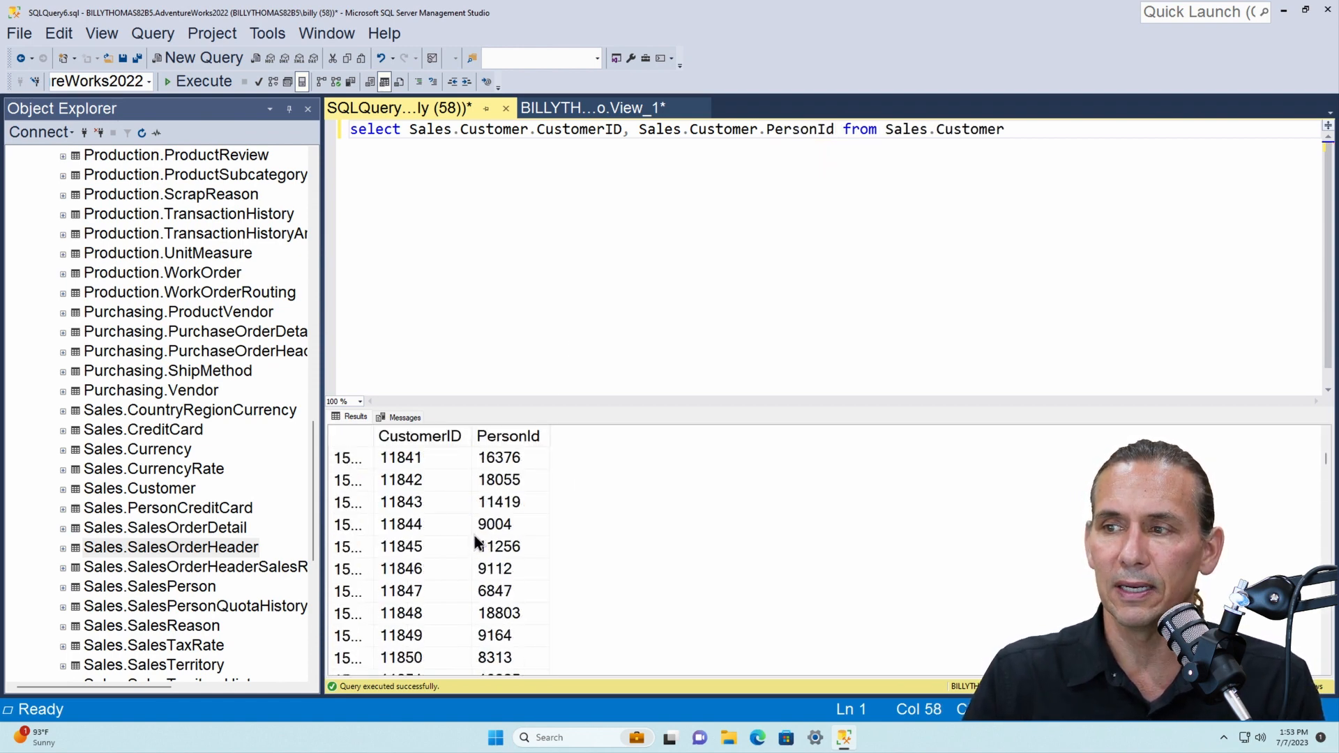
{"action": "scroll", "coordinate": [440, 481], "scroll_direction": "down", "scroll_amount": 10}
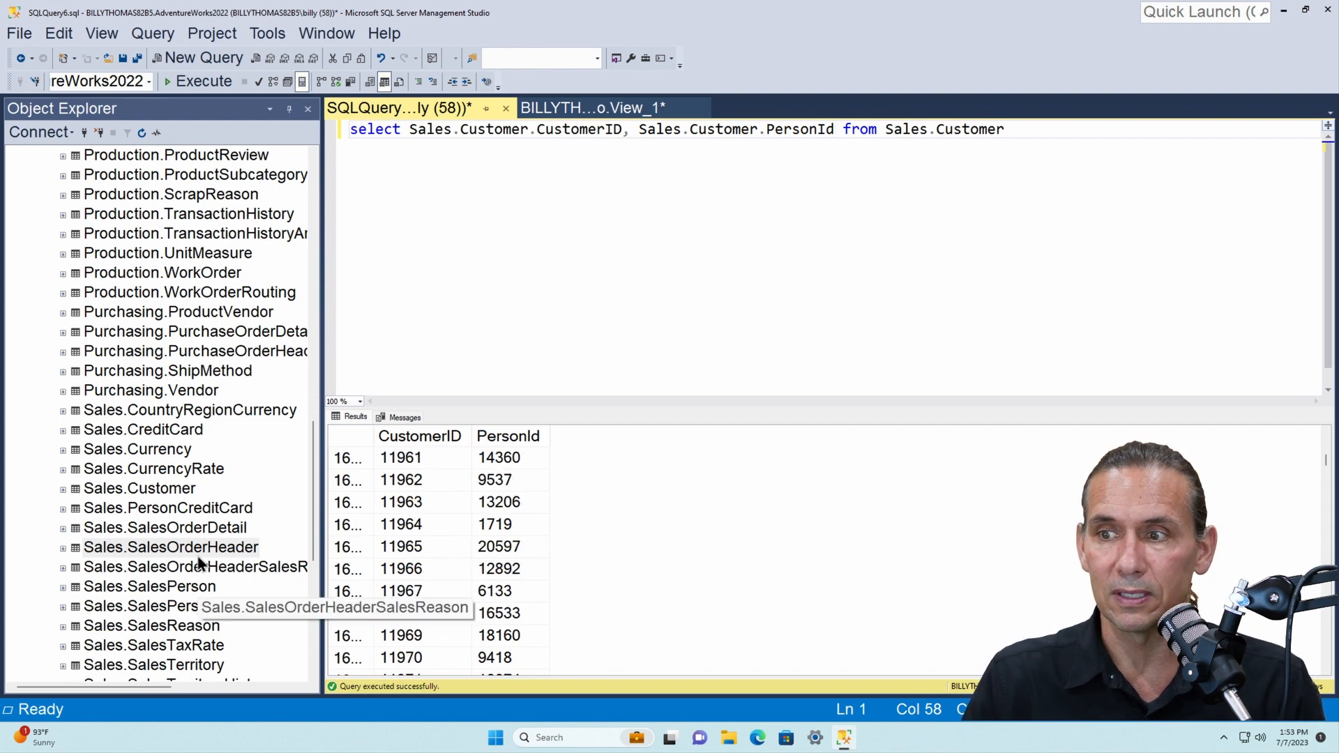
Step: Add "inner join Sales.SalesOrderHeader" two lines below the select statement
{"action": "left_click", "coordinate": [1017, 141]}
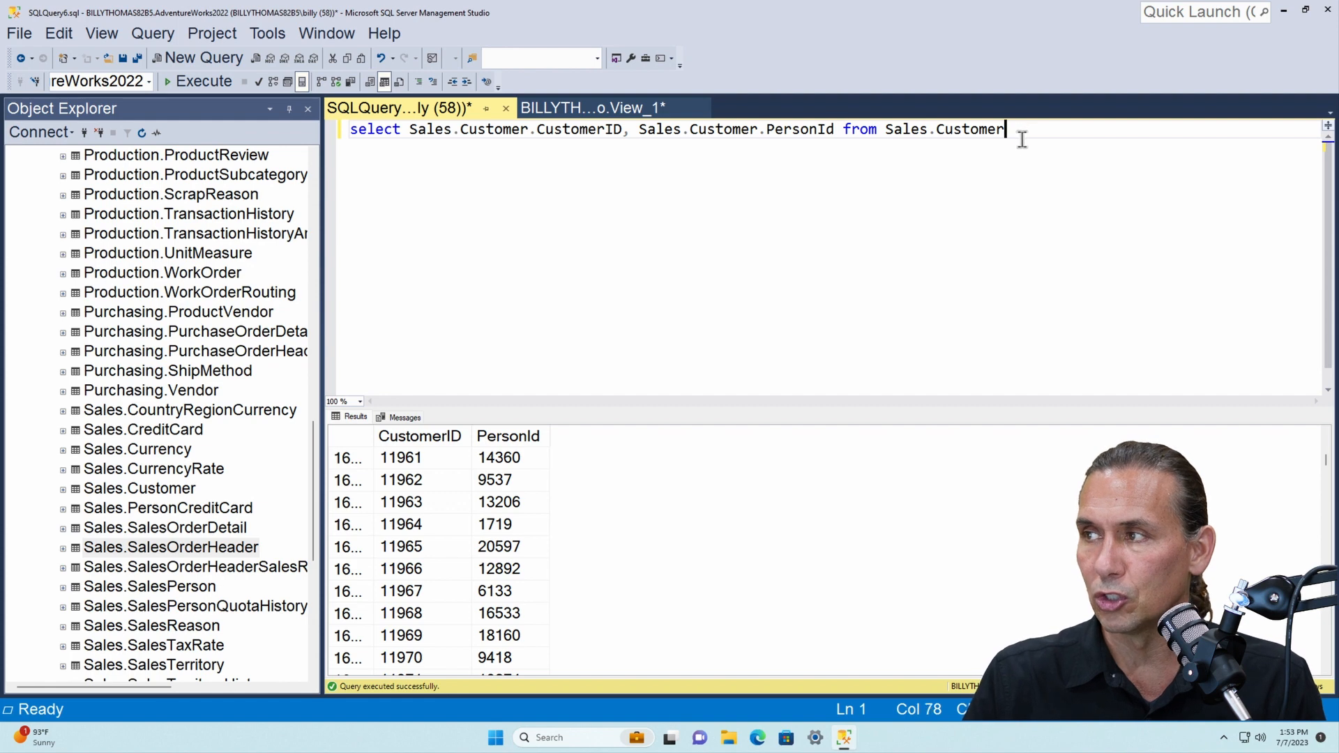
{"action": "key", "text": "Return"}
{"action": "key", "text": "Return"}
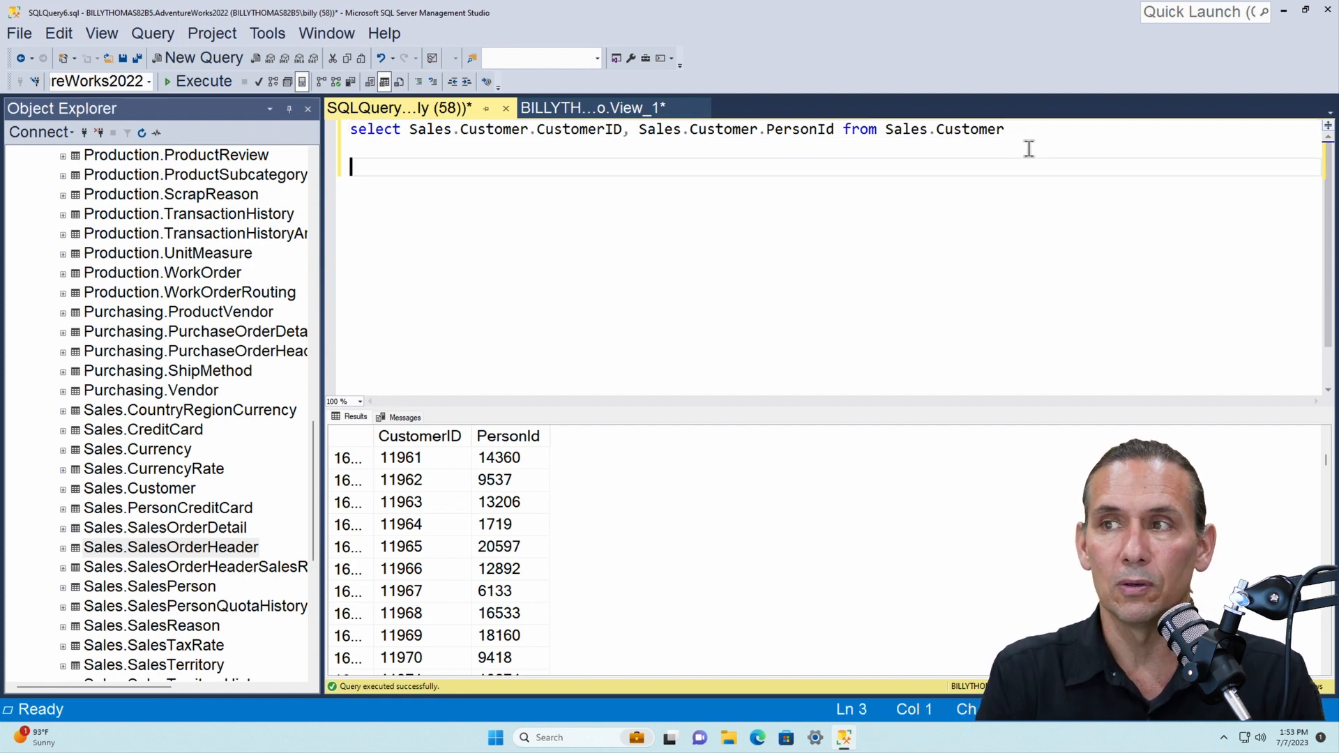
{"action": "type", "text": "inner join "}
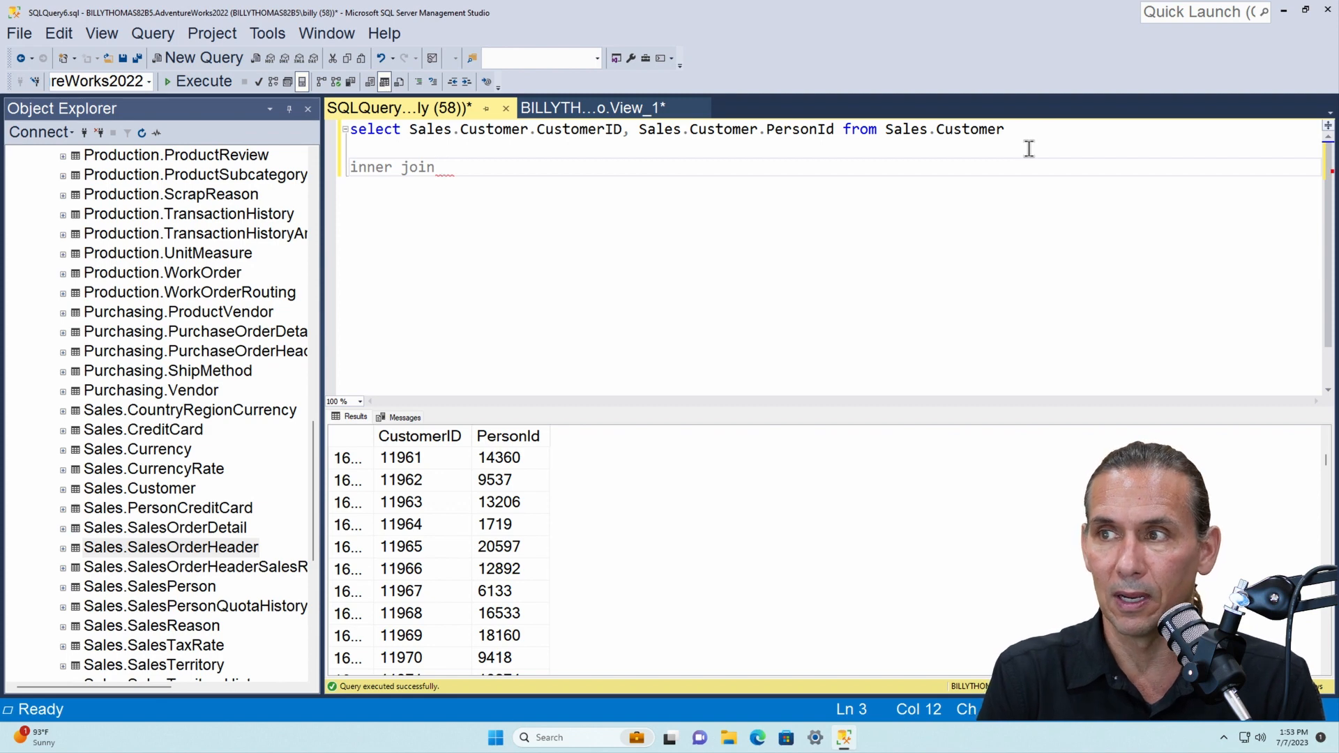
{"action": "type", "text": "Sale."}
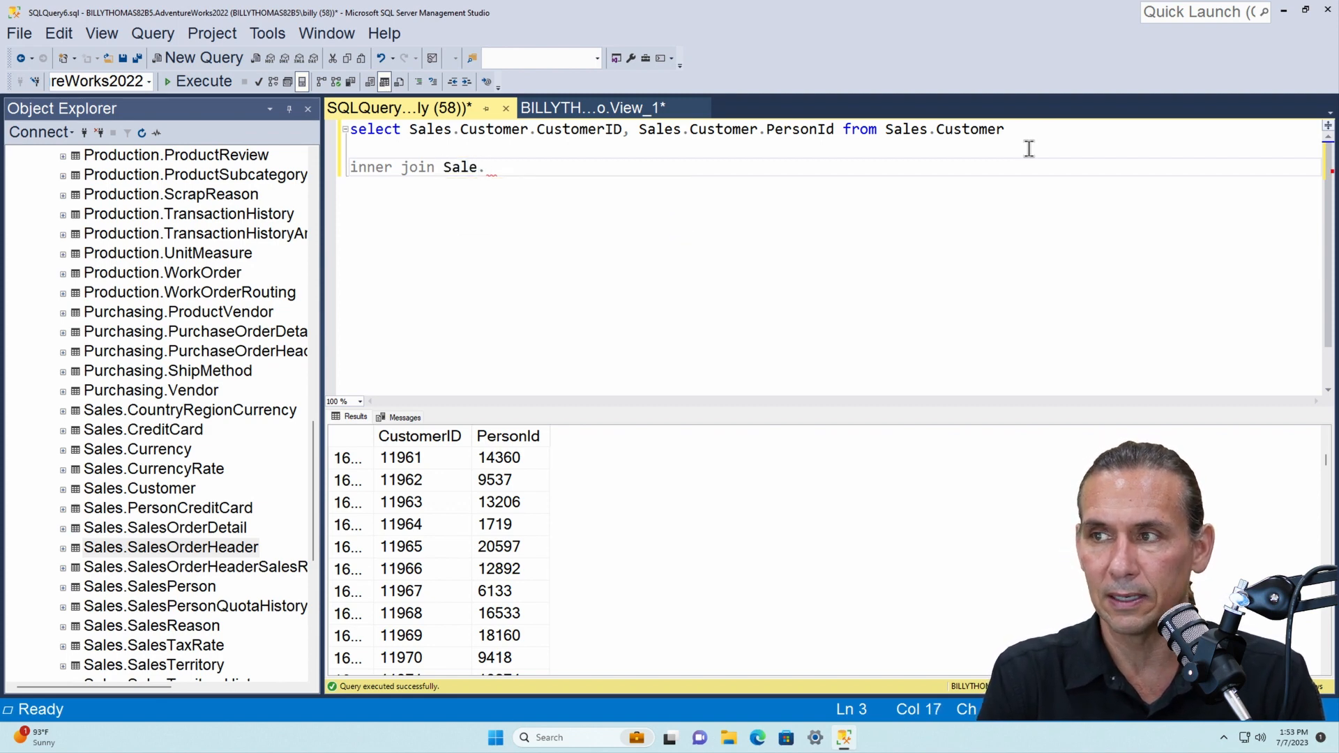
{"action": "type", "text": "Sales"}
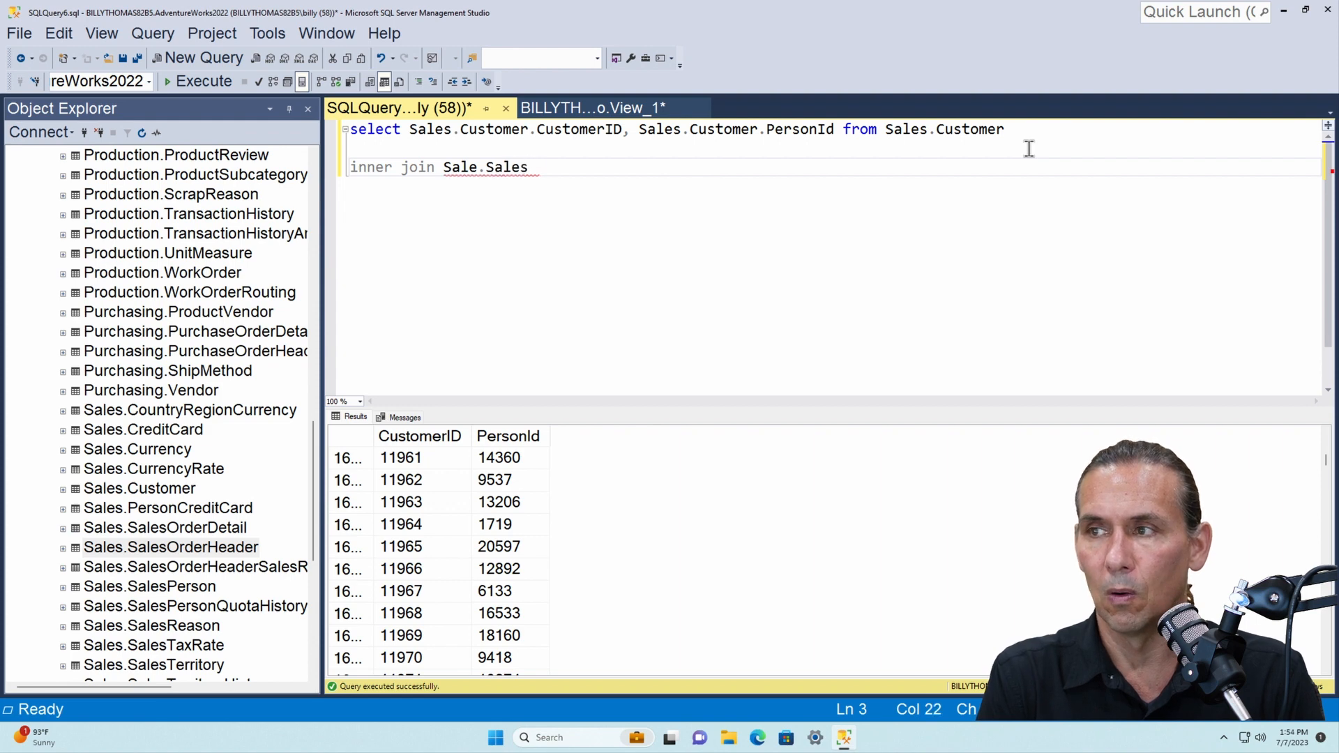
{"action": "type", "text": "OrderHeader"}
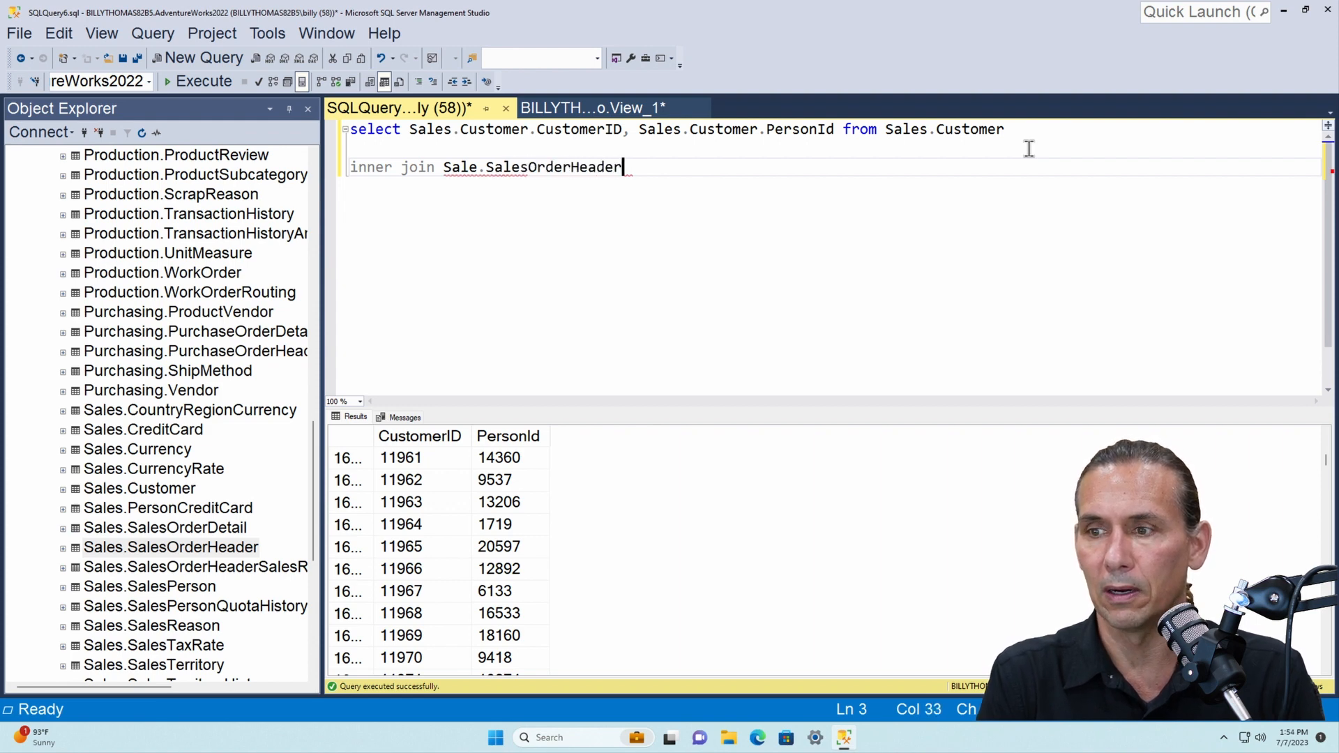
{"action": "type", "text": "."}
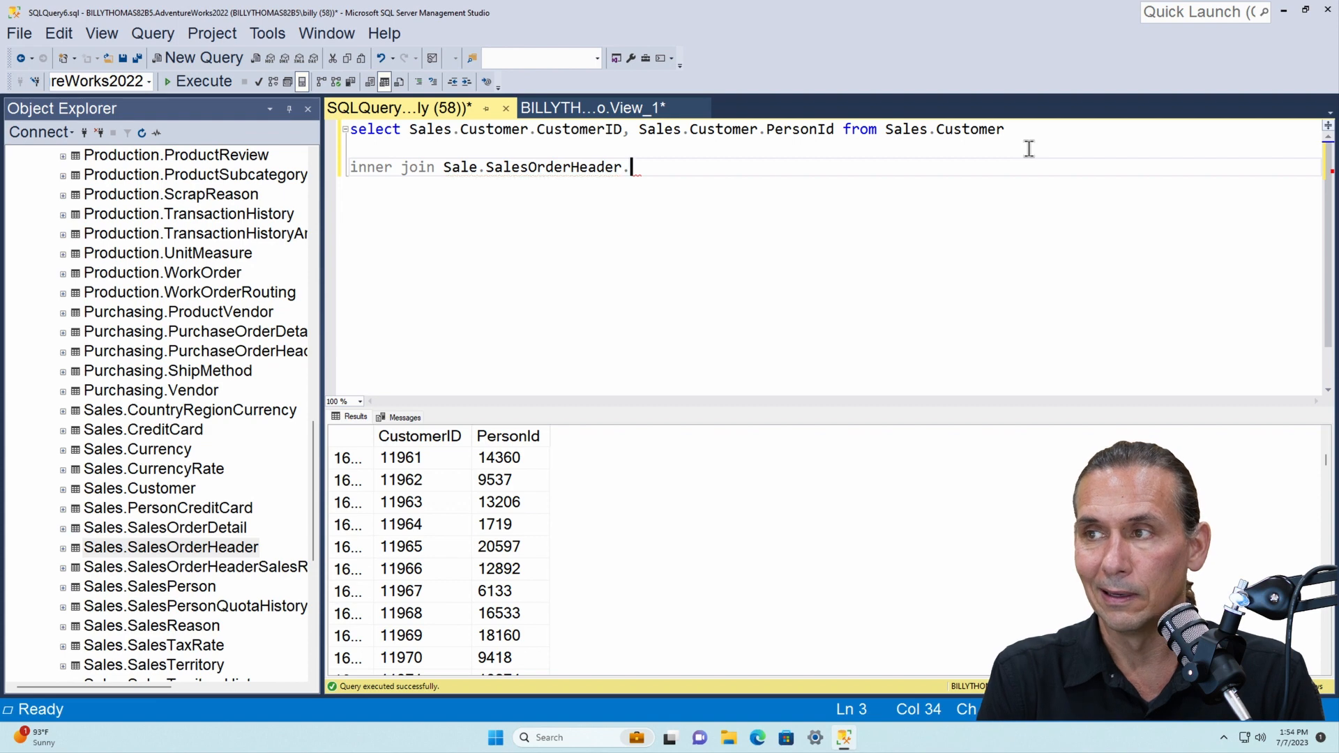
{"action": "key", "text": "BackSpace"}
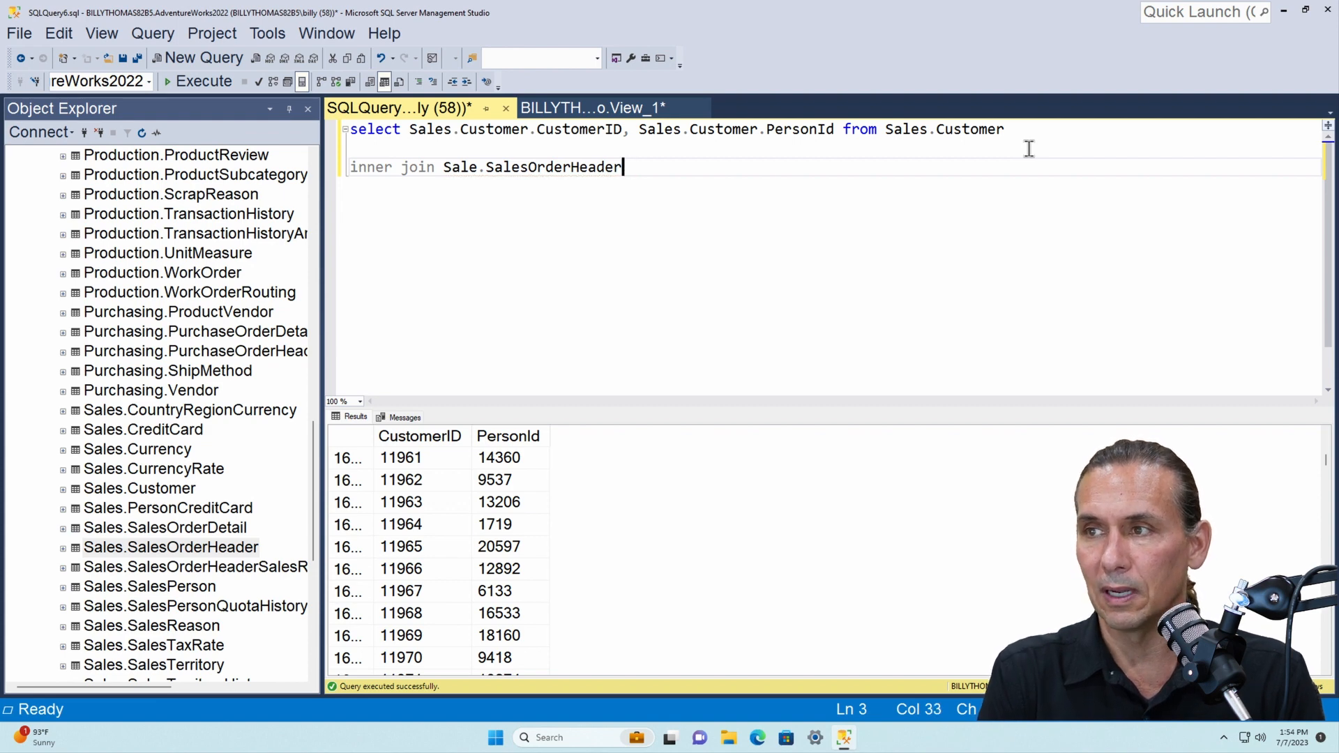
{"action": "left_click", "coordinate": [480, 167]}
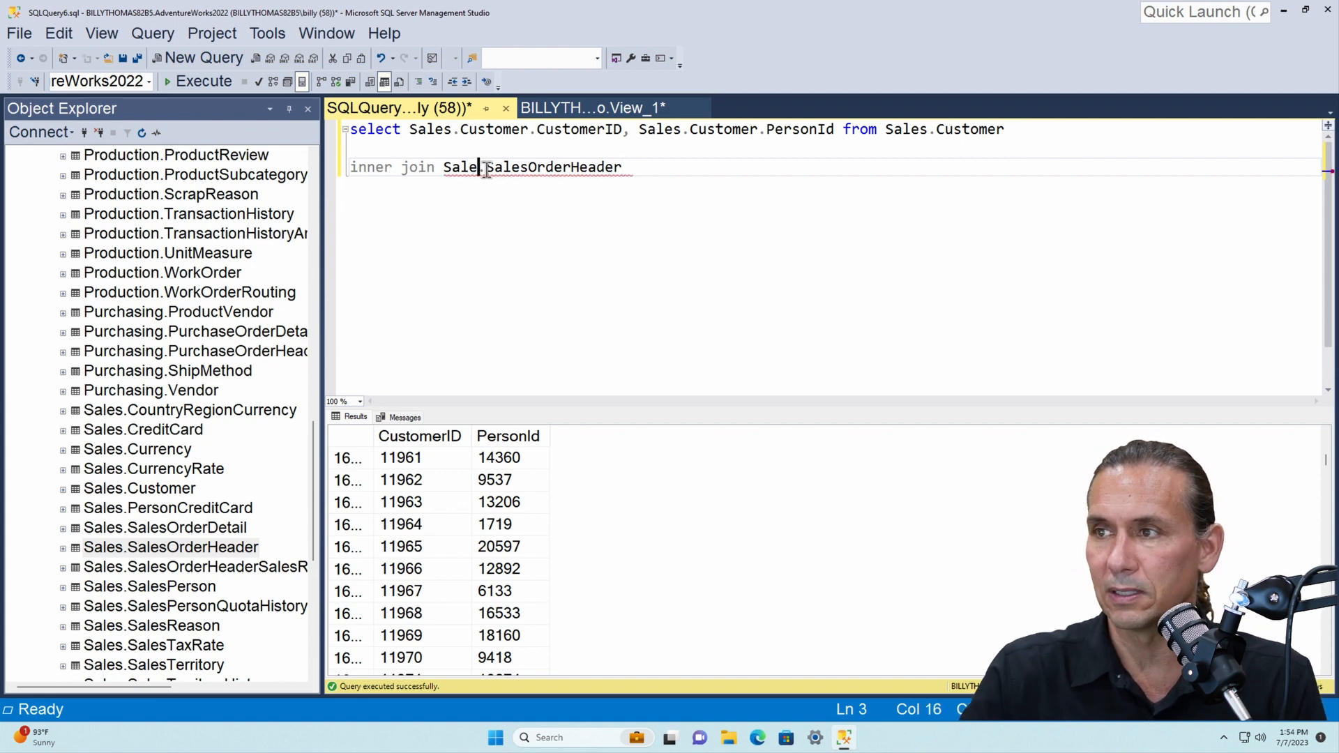
{"action": "type", "text": "s"}
{"action": "left_click", "coordinate": [659, 170]}
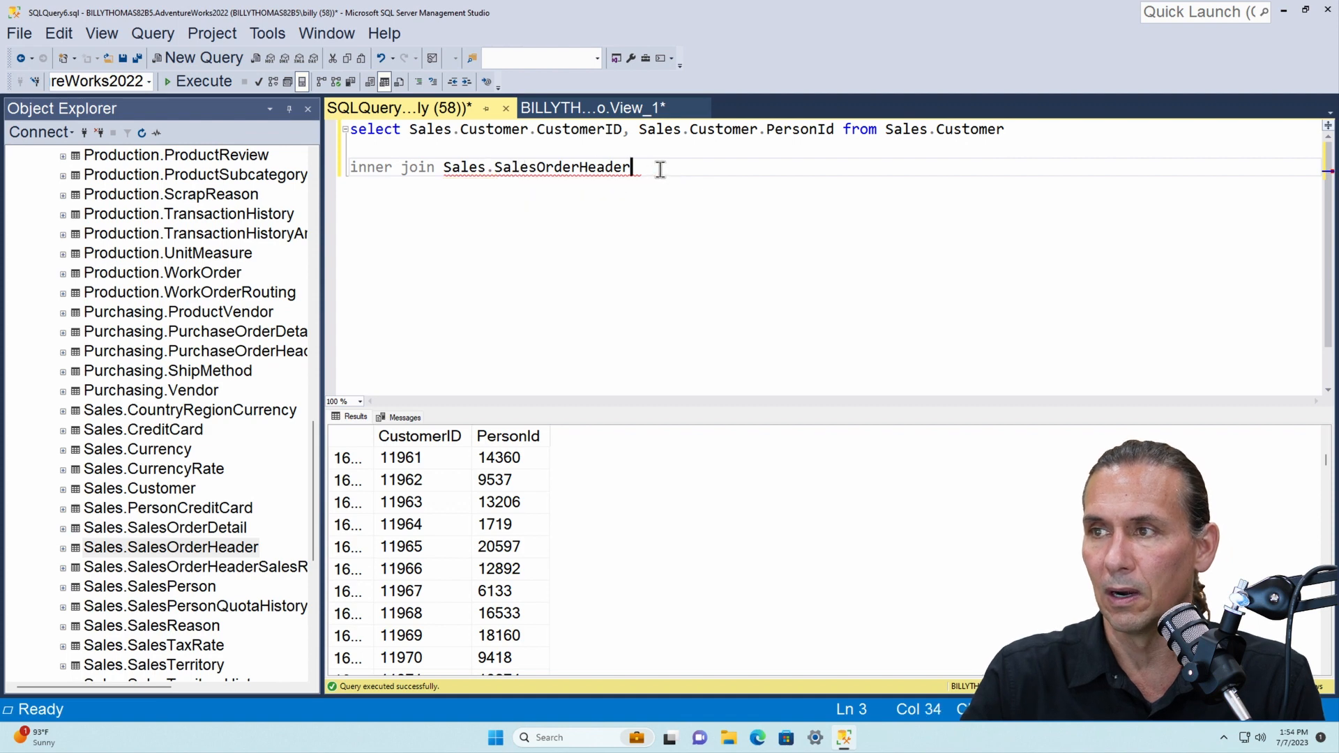
Step: Begin the join condition after Sales.SalesOrderHeader with "on Sales.Customer.CustomerId ="
{"action": "type", "text": "on"}
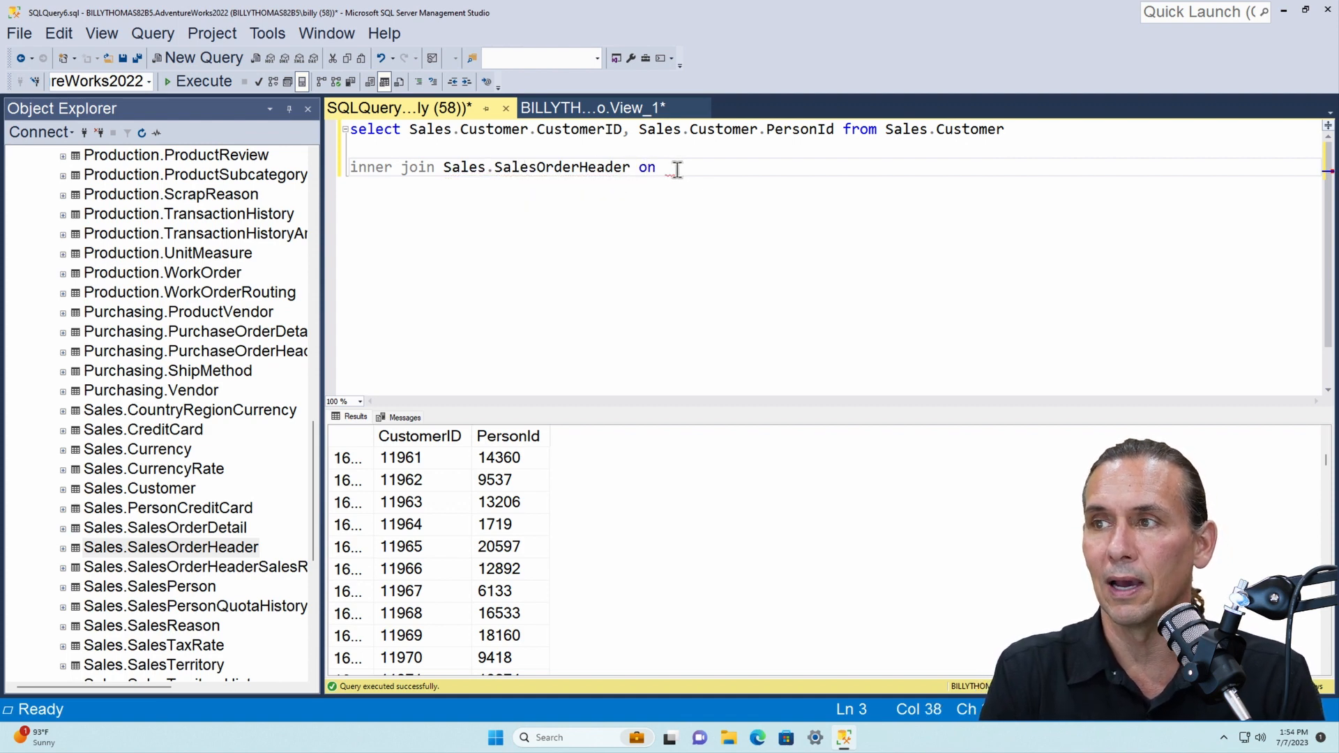
{"action": "type", "text": " Cust"}
{"action": "key", "text": "BackSpace"}
{"action": "key", "text": "BackSpace"}
{"action": "key", "text": "BackSpace"}
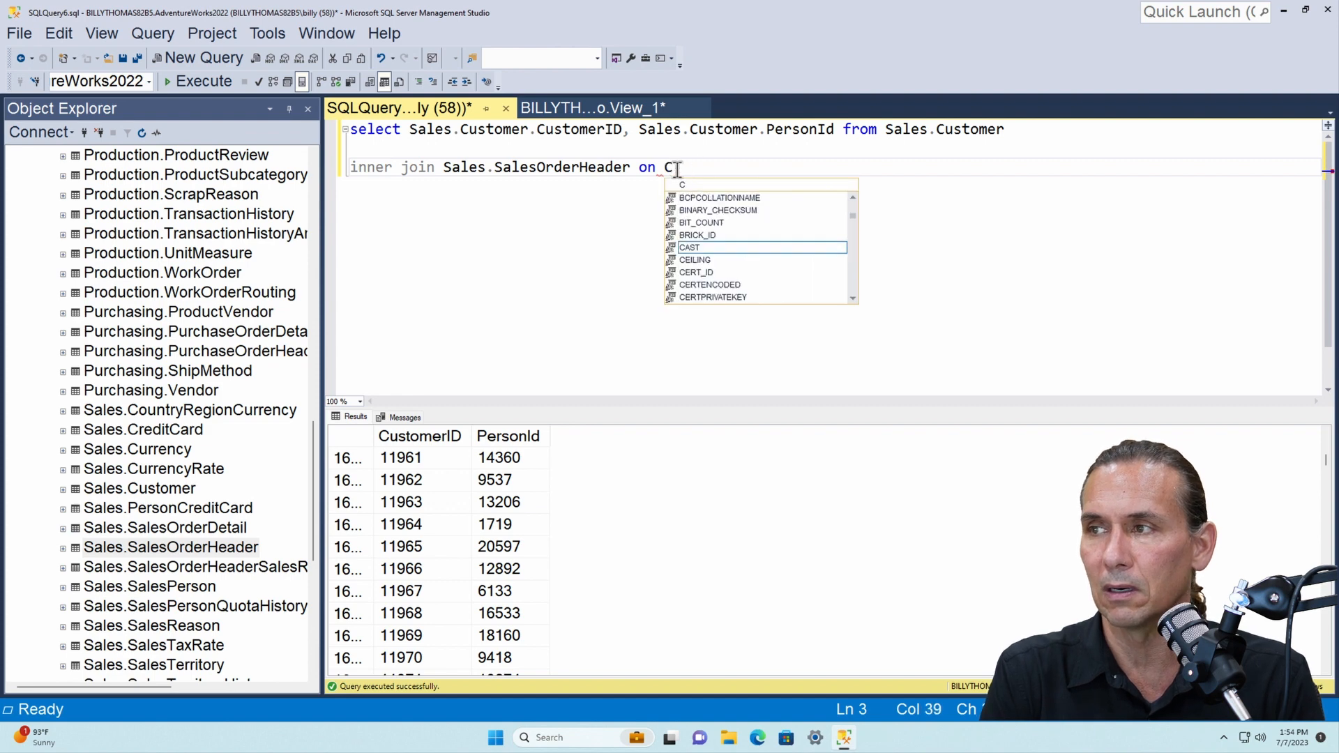
{"action": "key", "text": "BackSpace"}
{"action": "type", "text": "Sales.Cust"}
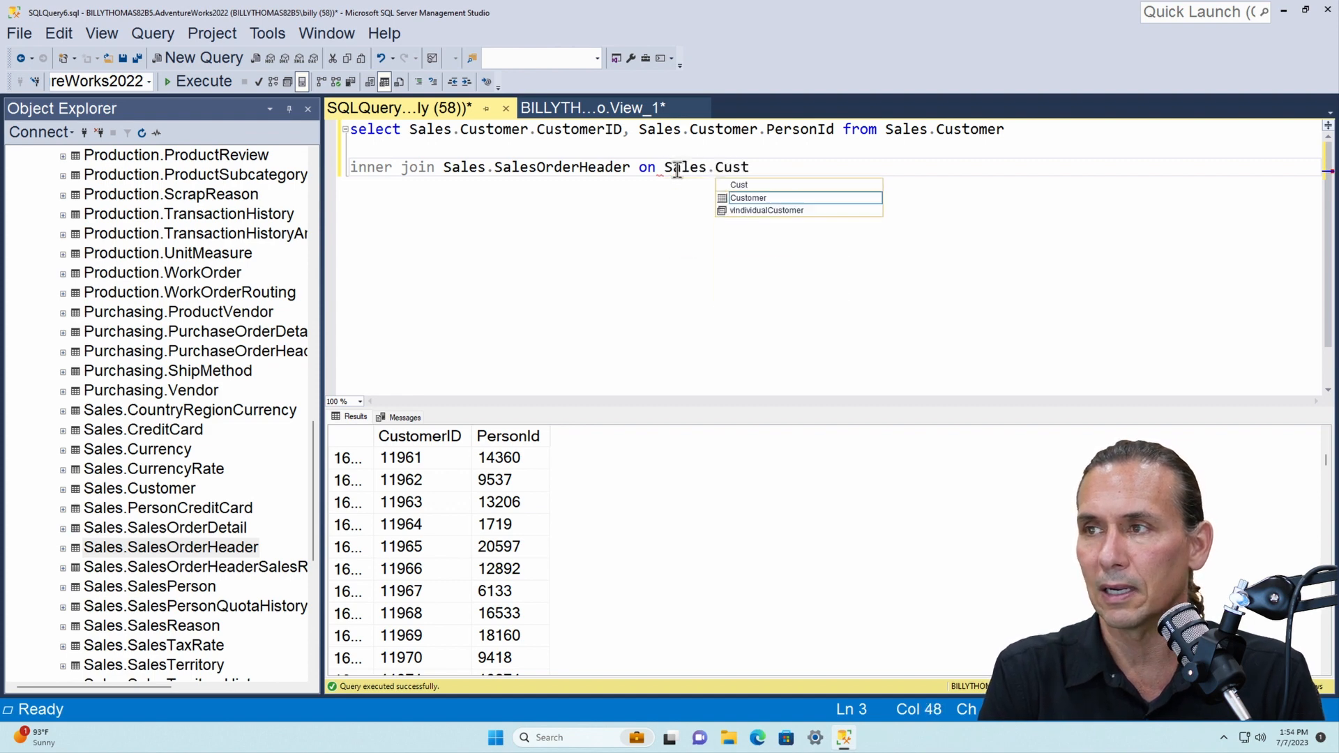
{"action": "type", "text": "omer.Customer"}
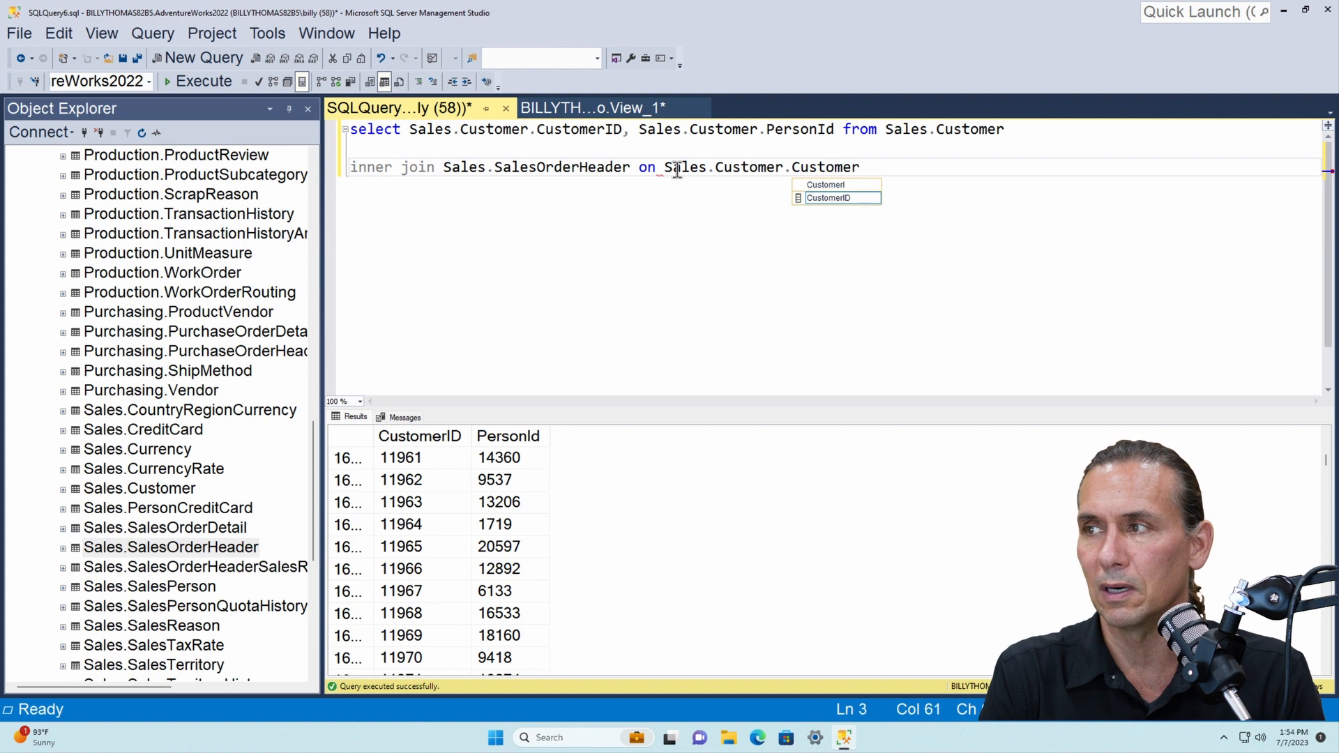
{"action": "type", "text": "Id = "}
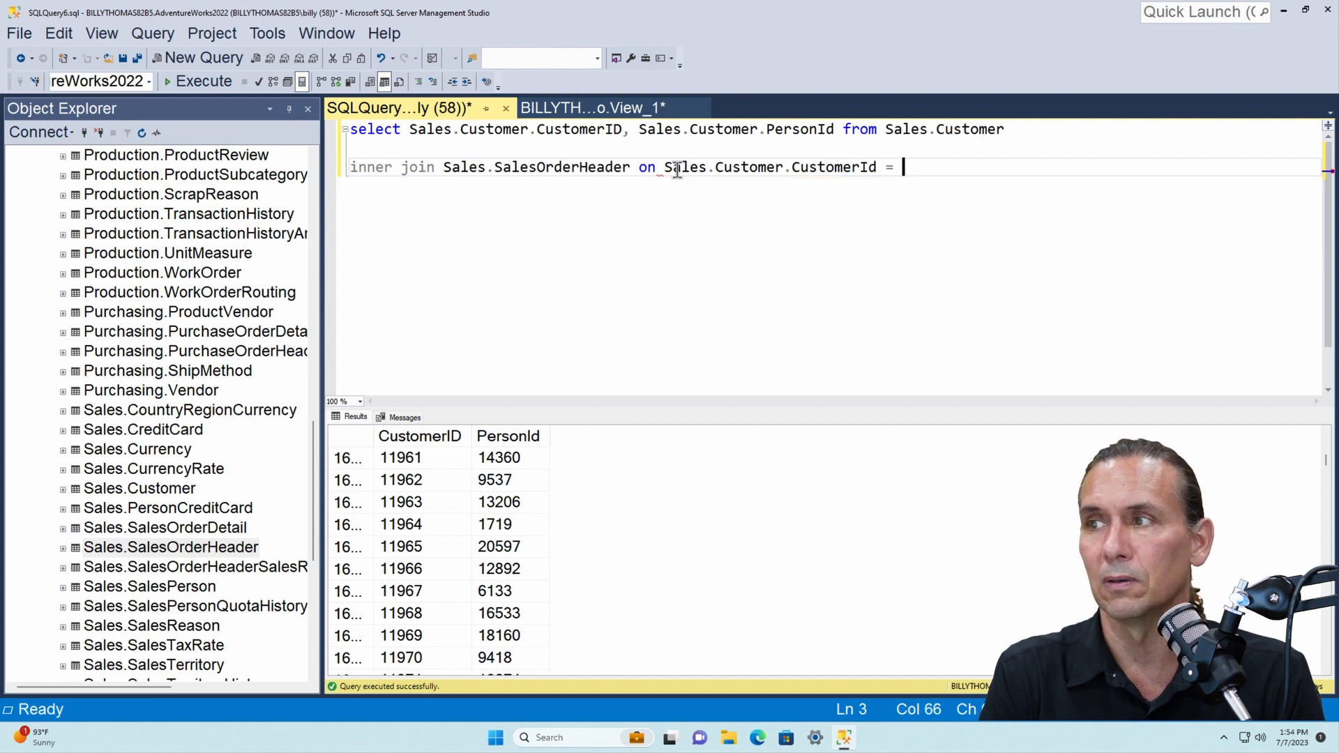
Step: Complete the join condition with Sales.SalesOrderHeader.CustomerId and execute the query
{"action": "type", "text": "Sales.S"}
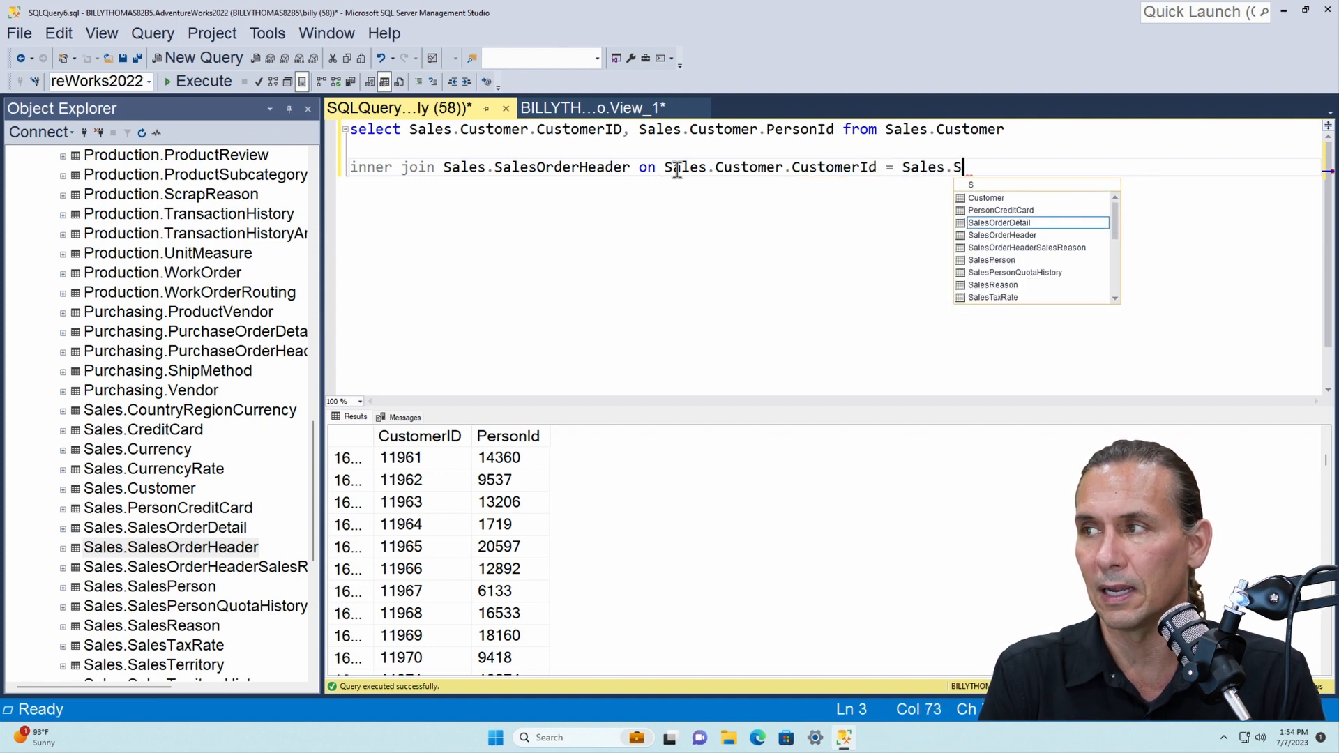
{"action": "type", "text": "alesOrder"}
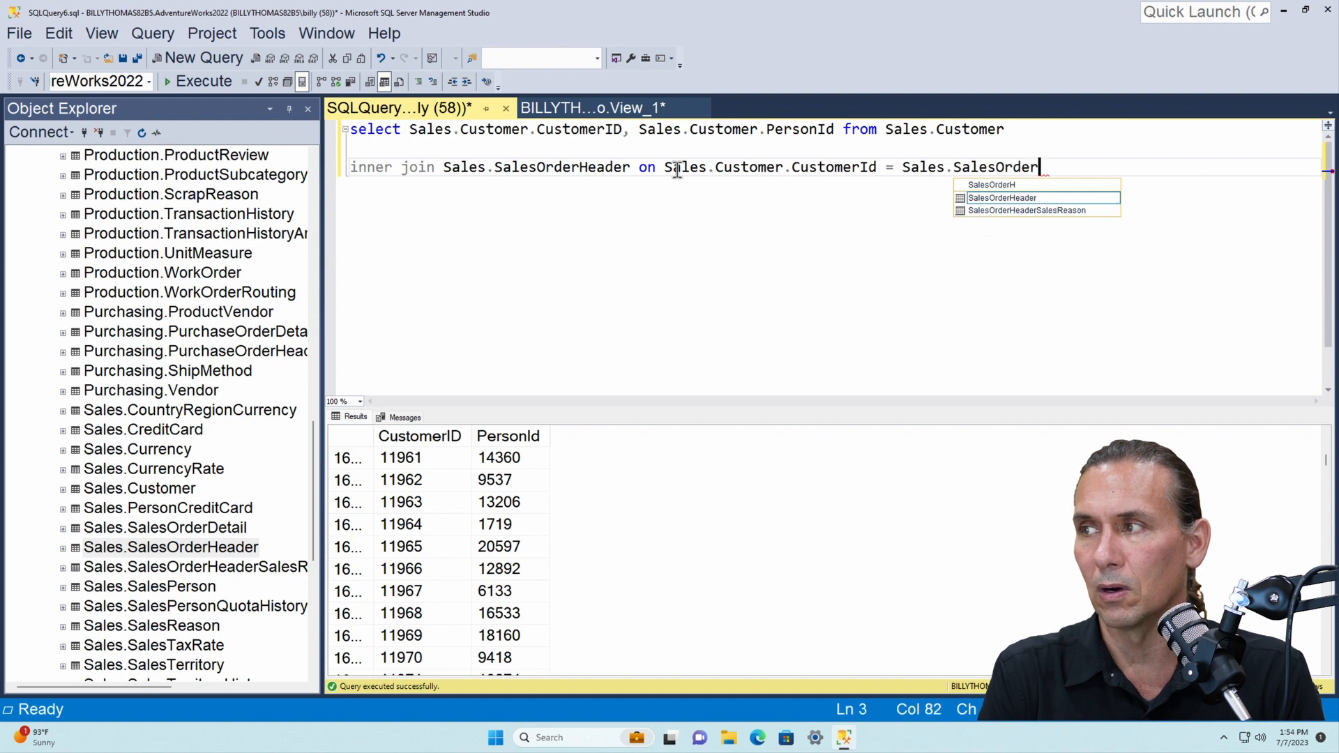
{"action": "type", "text": "Header"}
{"action": "type", "text": ".Customer"}
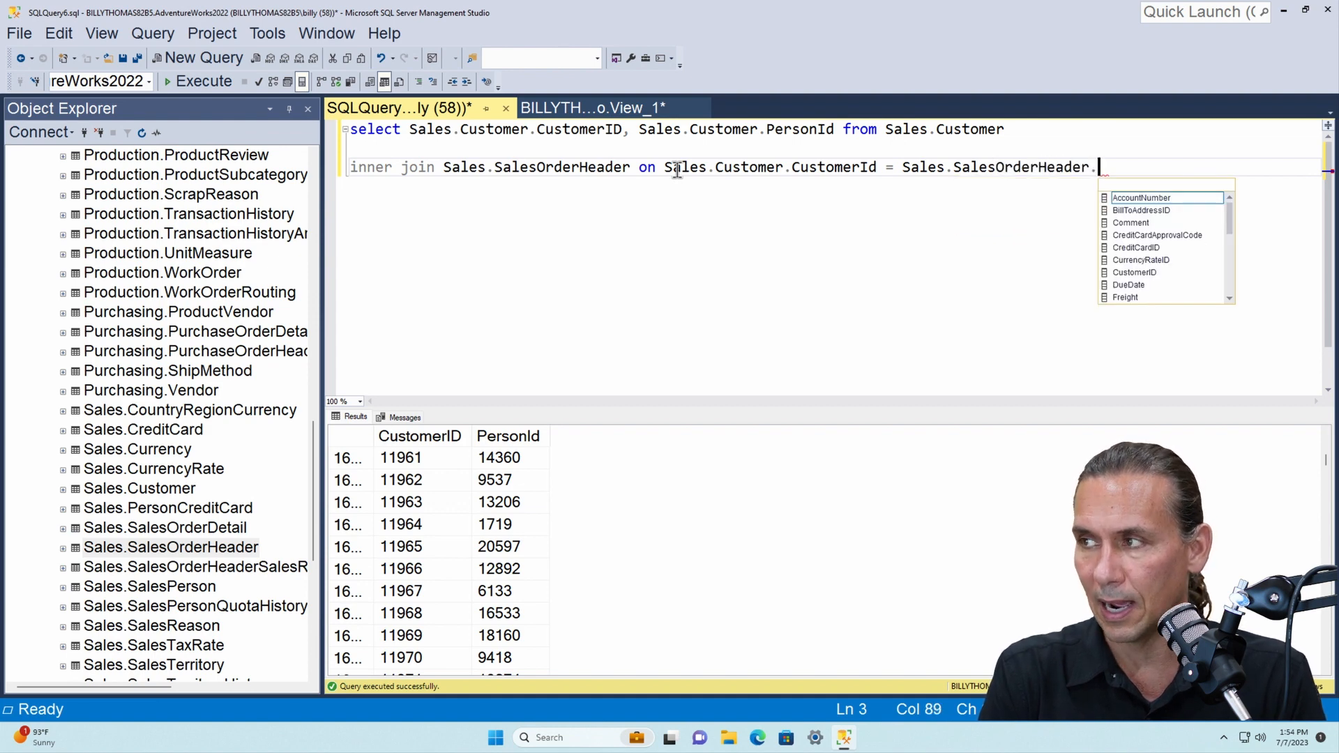
{"action": "type", "text": "Id"}
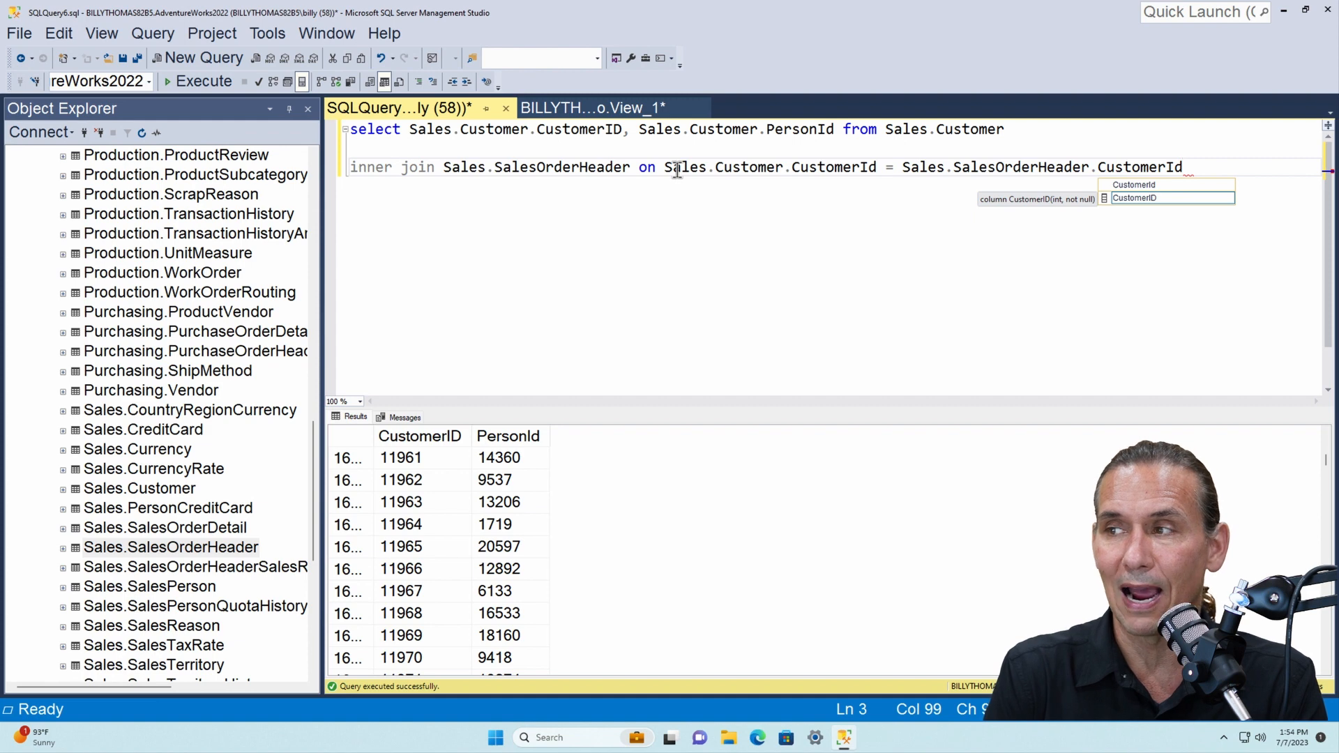
{"action": "left_click", "coordinate": [741, 224]}
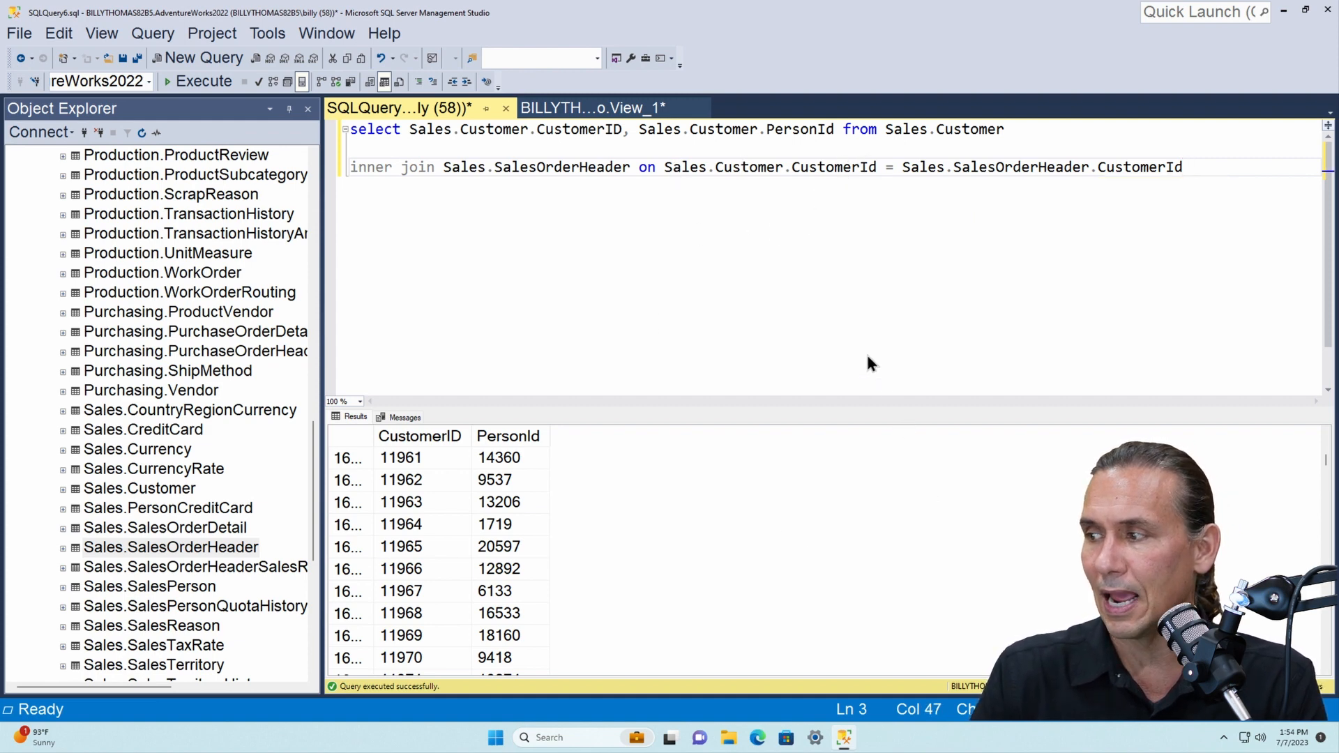
{"action": "key", "text": "F5"}
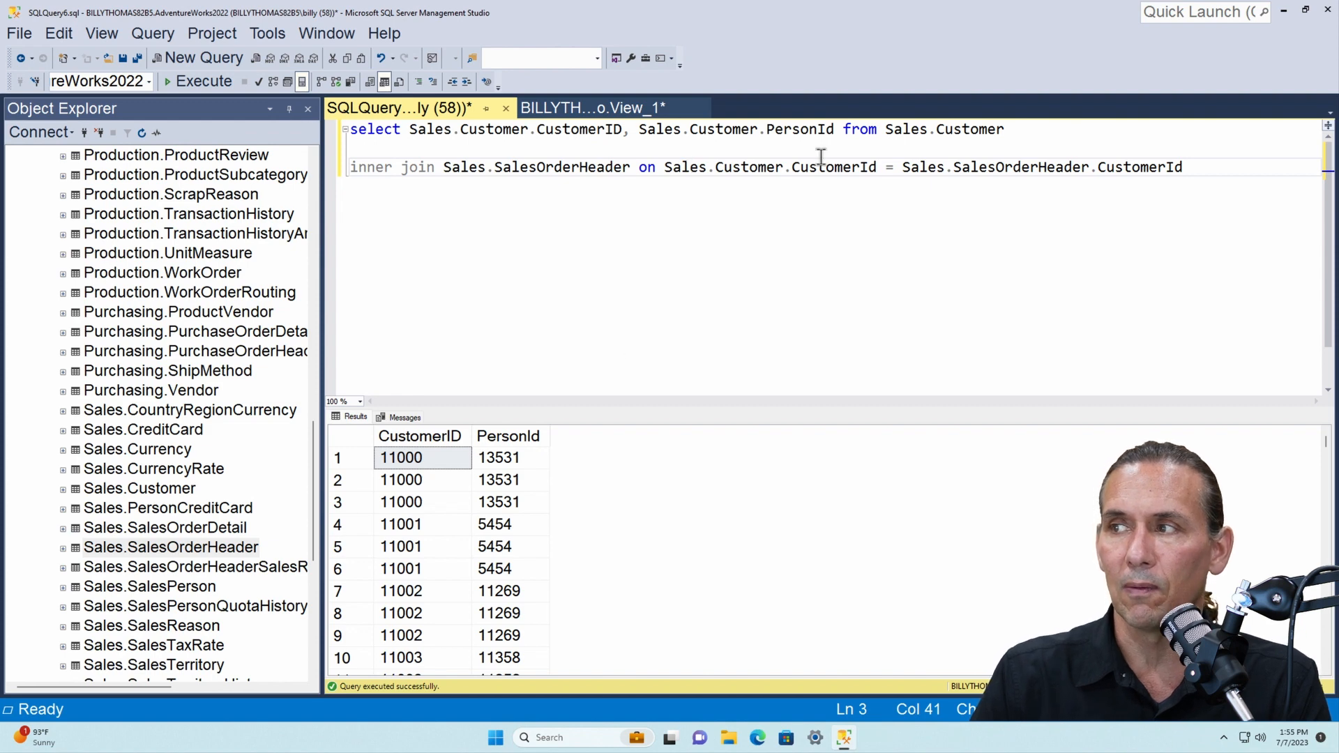
Step: Expand the columns of the Sales.SalesOrderHeader table in Object Explorer and locate the TotalDue column
{"action": "left_click", "coordinate": [835, 129]}
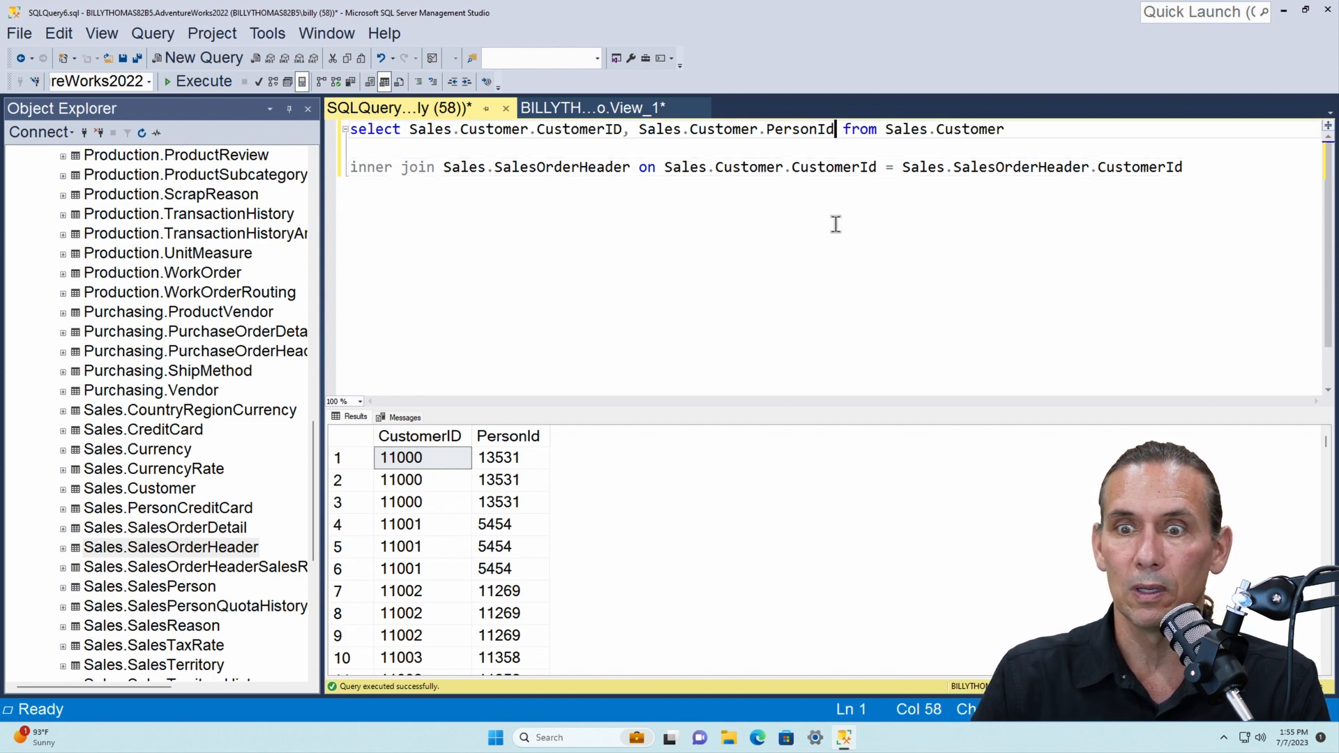
{"action": "scroll", "coordinate": [288, 413], "scroll_direction": "down", "scroll_amount": 2}
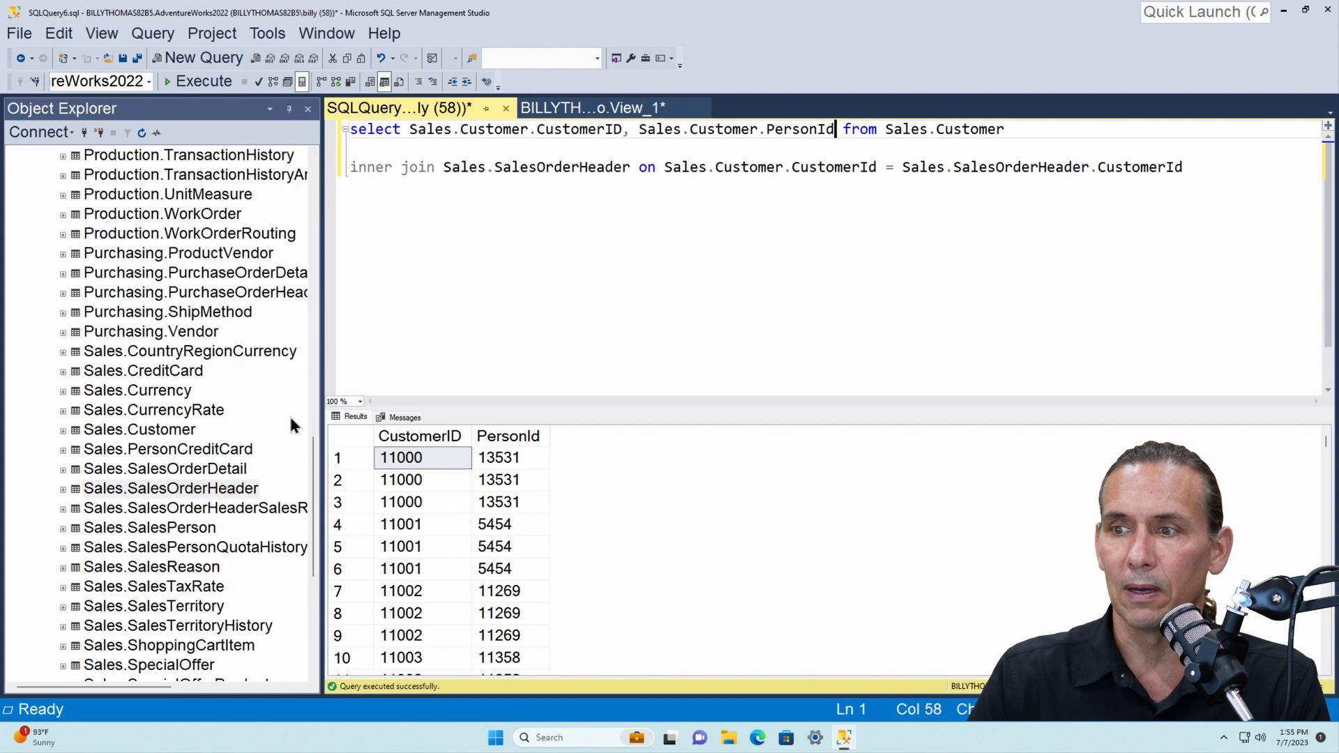
{"action": "scroll", "coordinate": [288, 408], "scroll_direction": "down", "scroll_amount": 2}
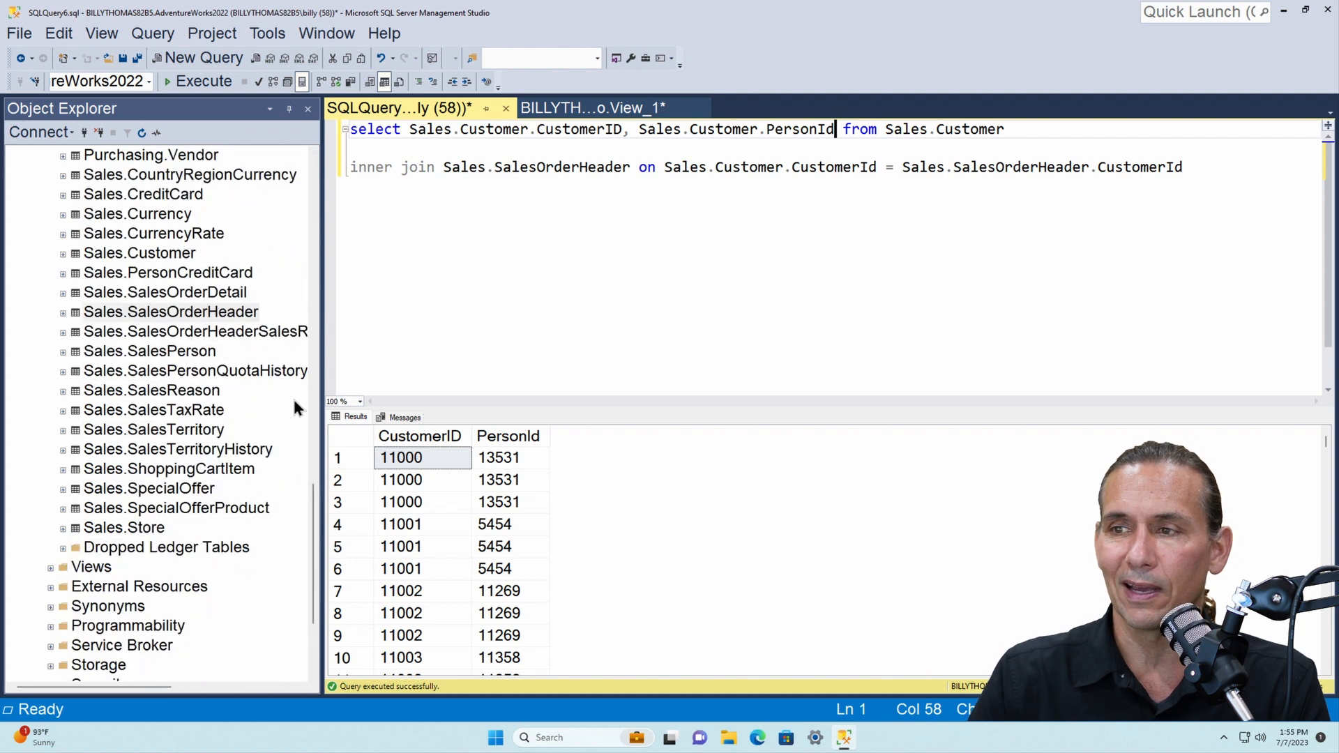
{"action": "left_click", "coordinate": [63, 313]}
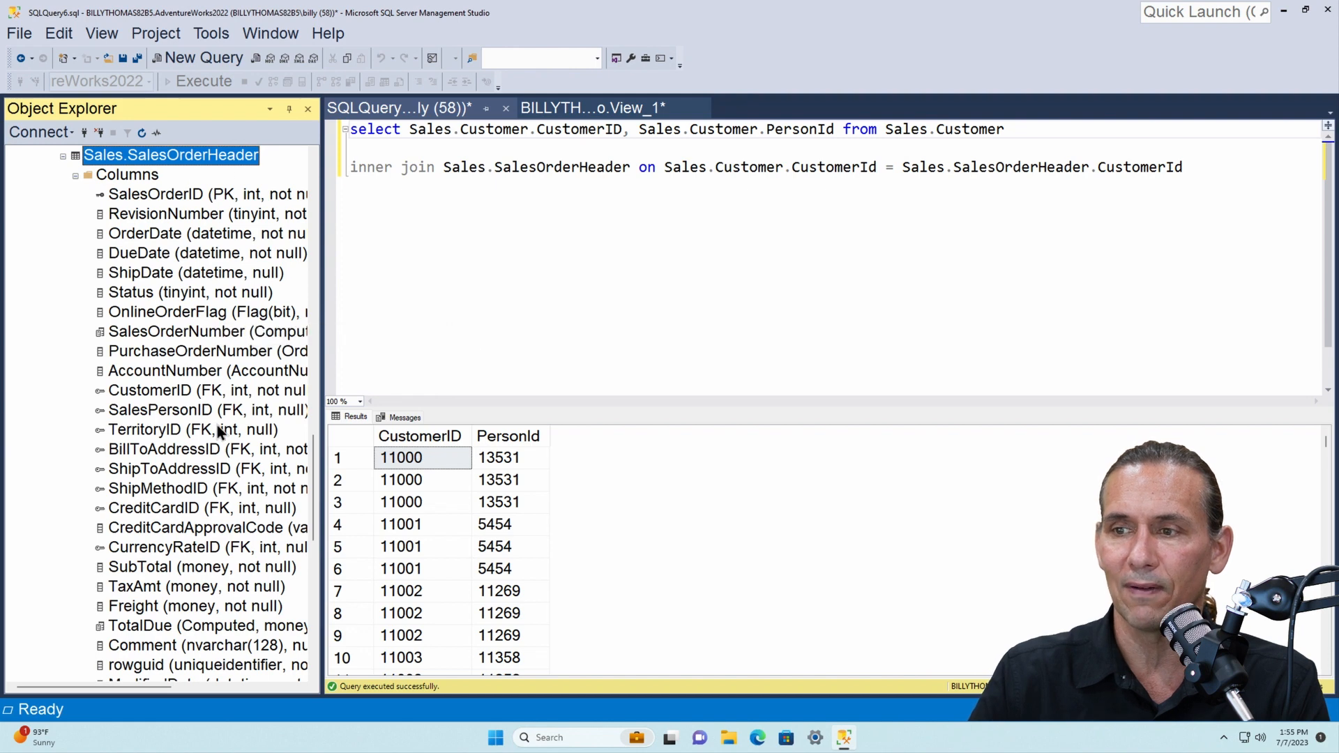
{"action": "scroll", "coordinate": [219, 429], "scroll_direction": "down", "scroll_amount": 1}
{"action": "scroll", "coordinate": [225, 403], "scroll_direction": "up", "scroll_amount": 1}
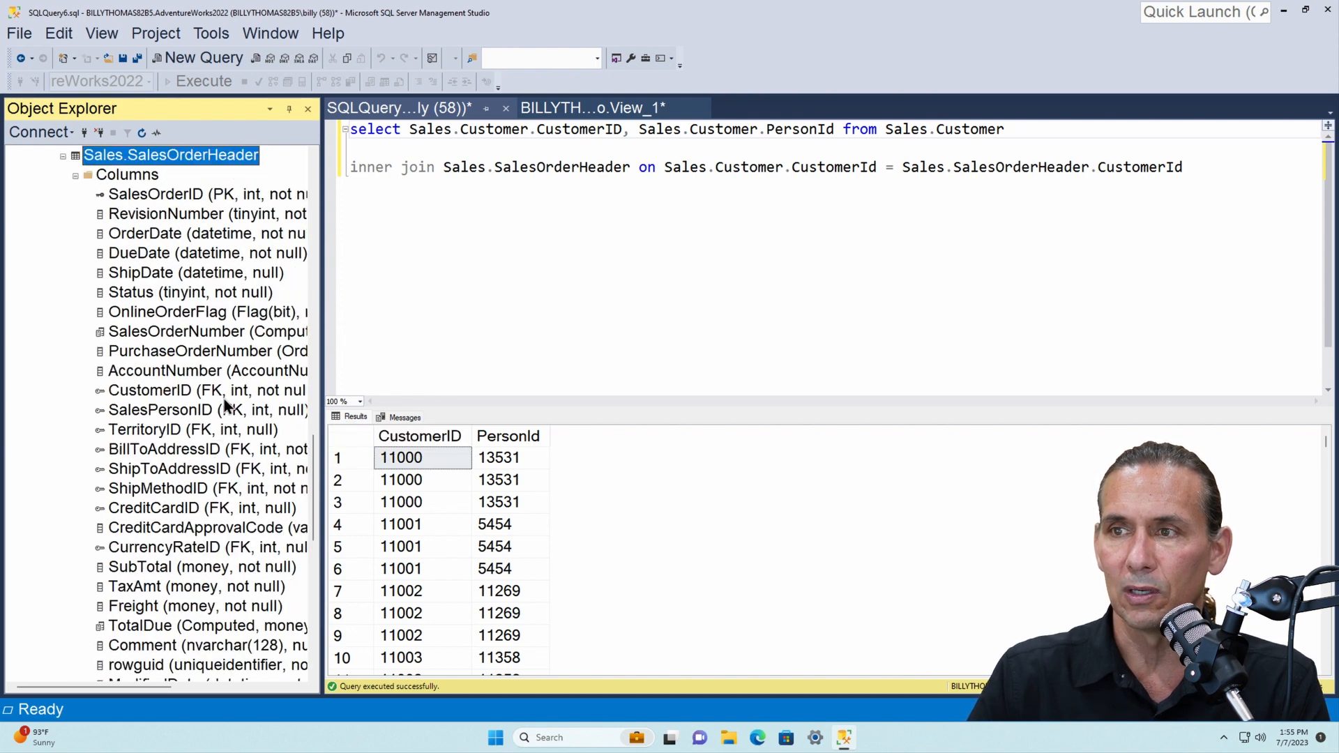
{"action": "scroll", "coordinate": [203, 388], "scroll_direction": "down", "scroll_amount": 1}
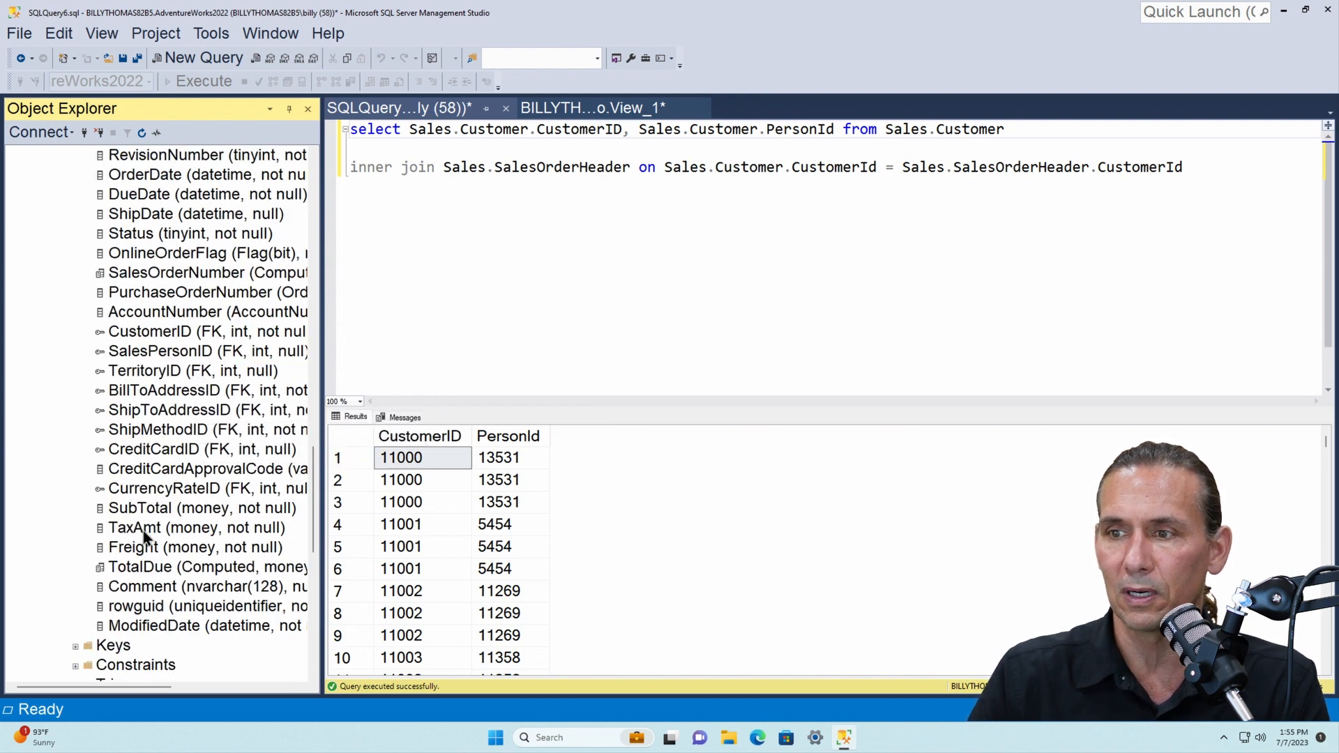
{"action": "left_click", "coordinate": [139, 571]}
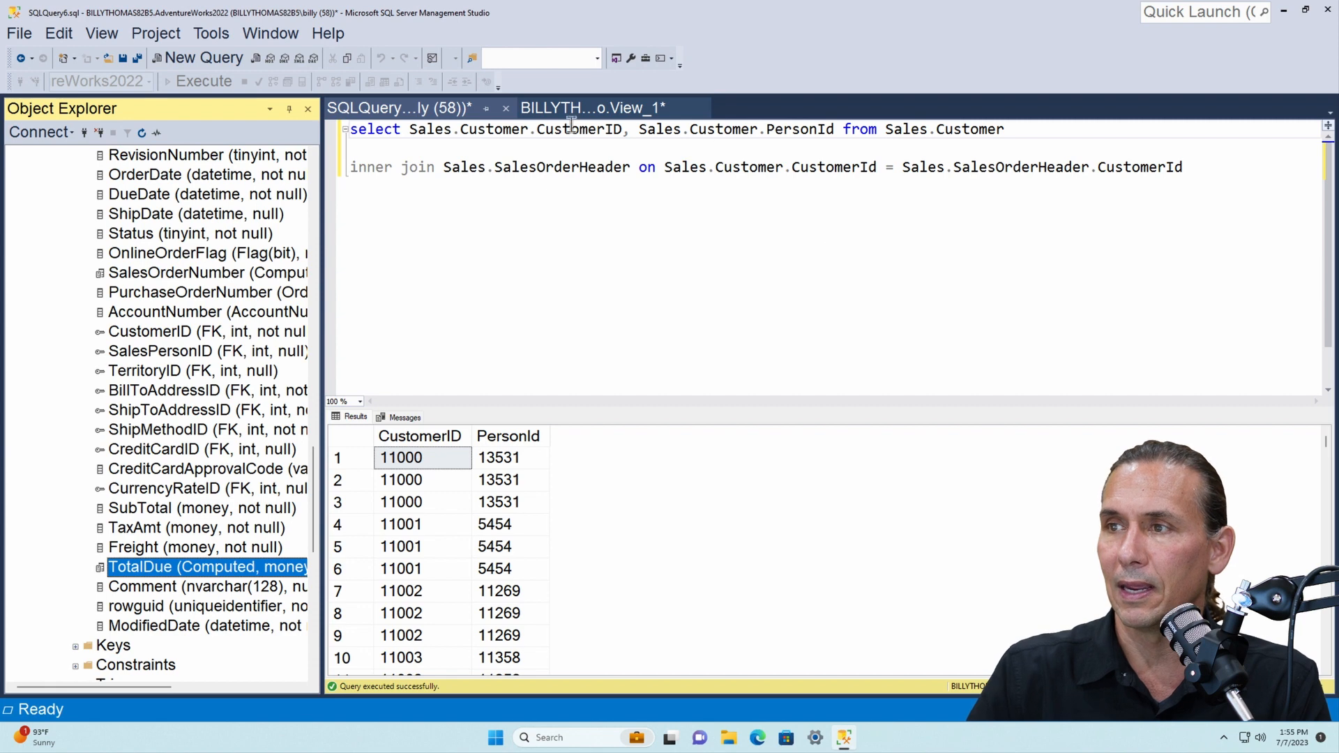
Step: Add SalesOrderID and TotalDue to the select list after Sales.Customer.PersonId and execute the query
{"action": "left_click", "coordinate": [839, 130]}
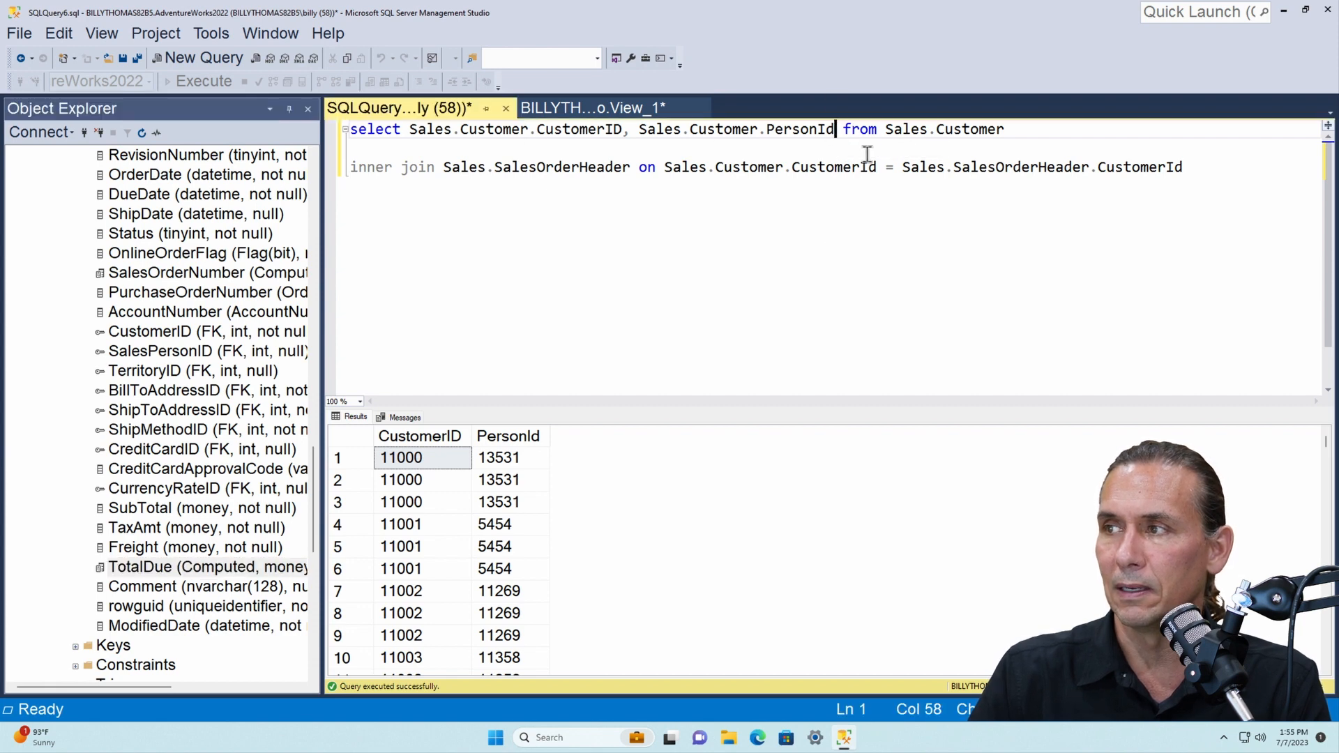
{"action": "type", "text": ","}
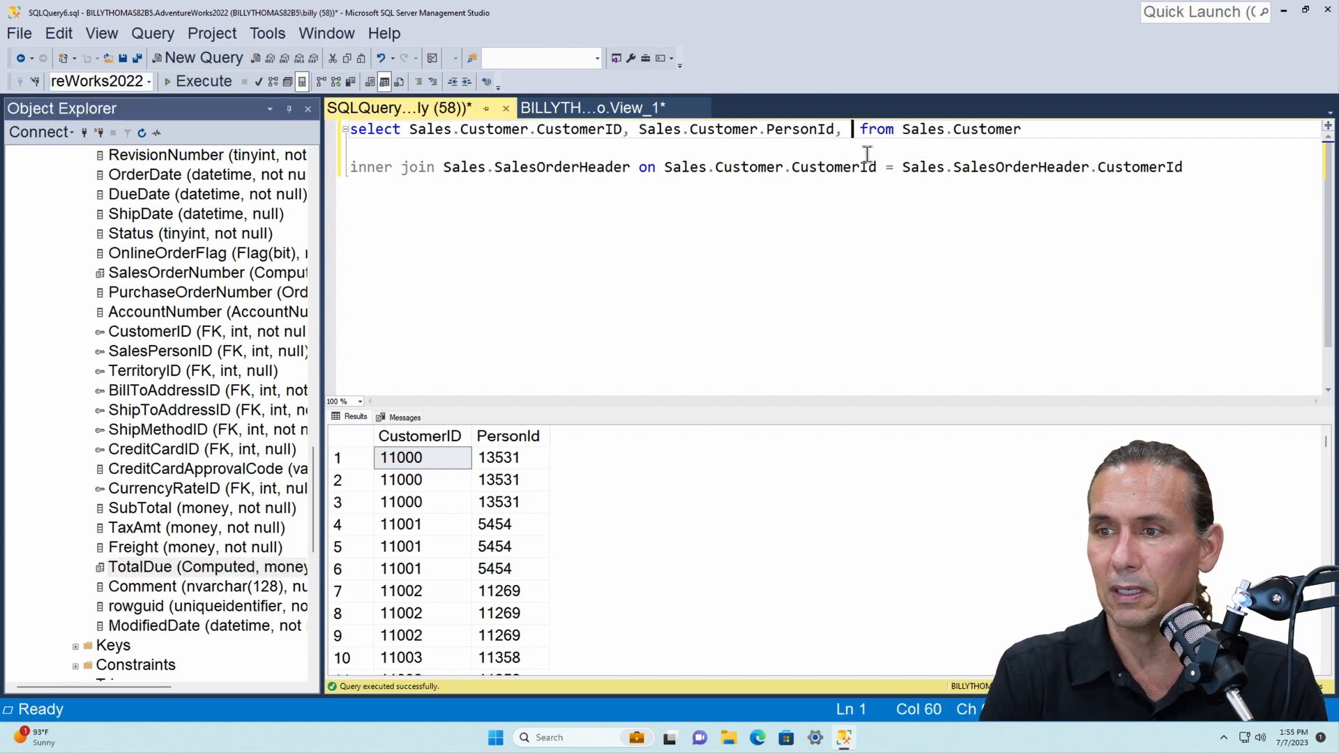
{"action": "scroll", "coordinate": [115, 337], "scroll_direction": "up", "scroll_amount": 1}
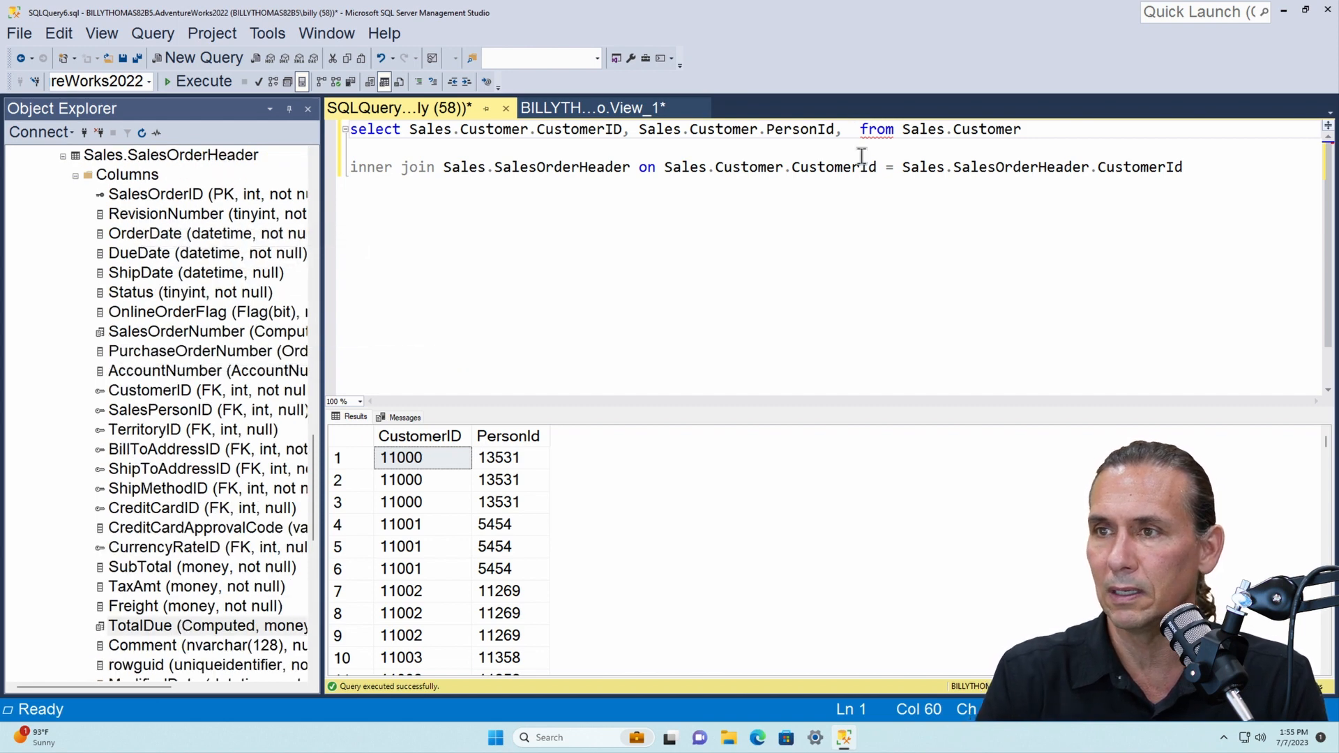
{"action": "type", "text": "SalesOrderID, "}
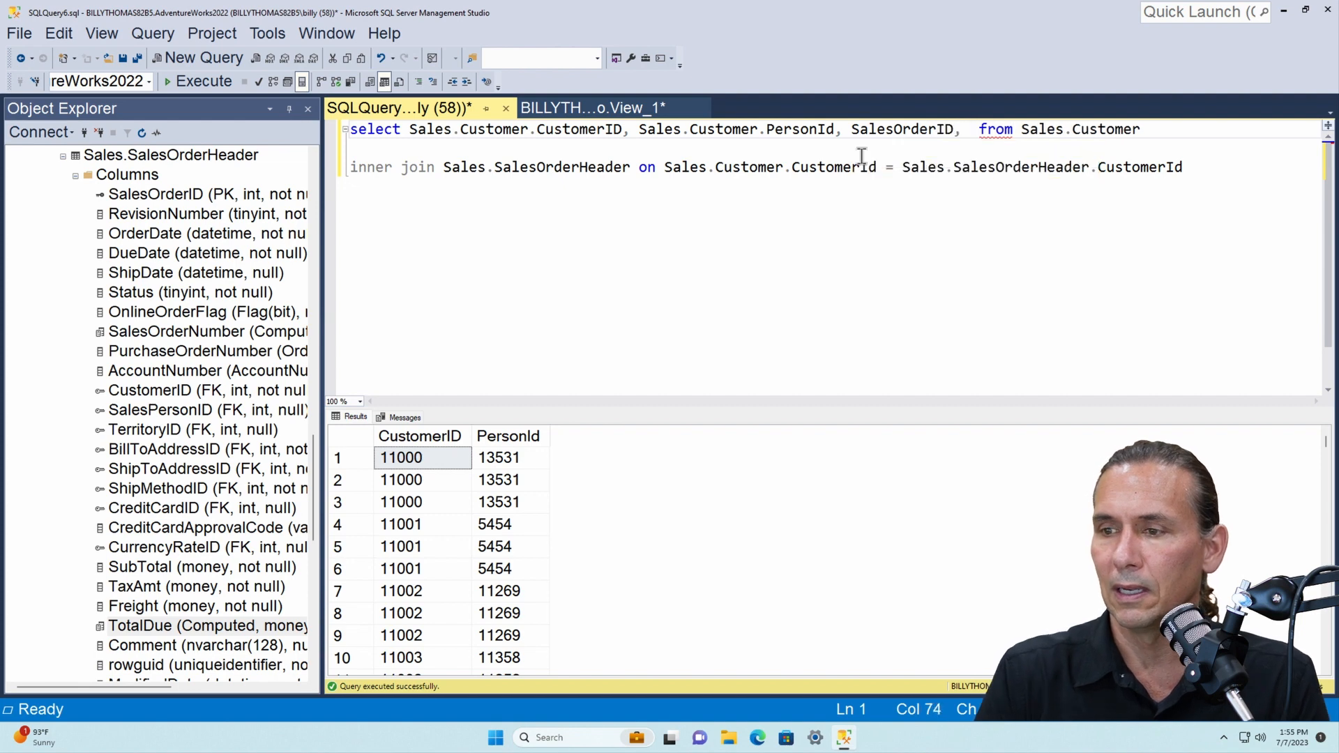
{"action": "type", "text": "TotalDue"}
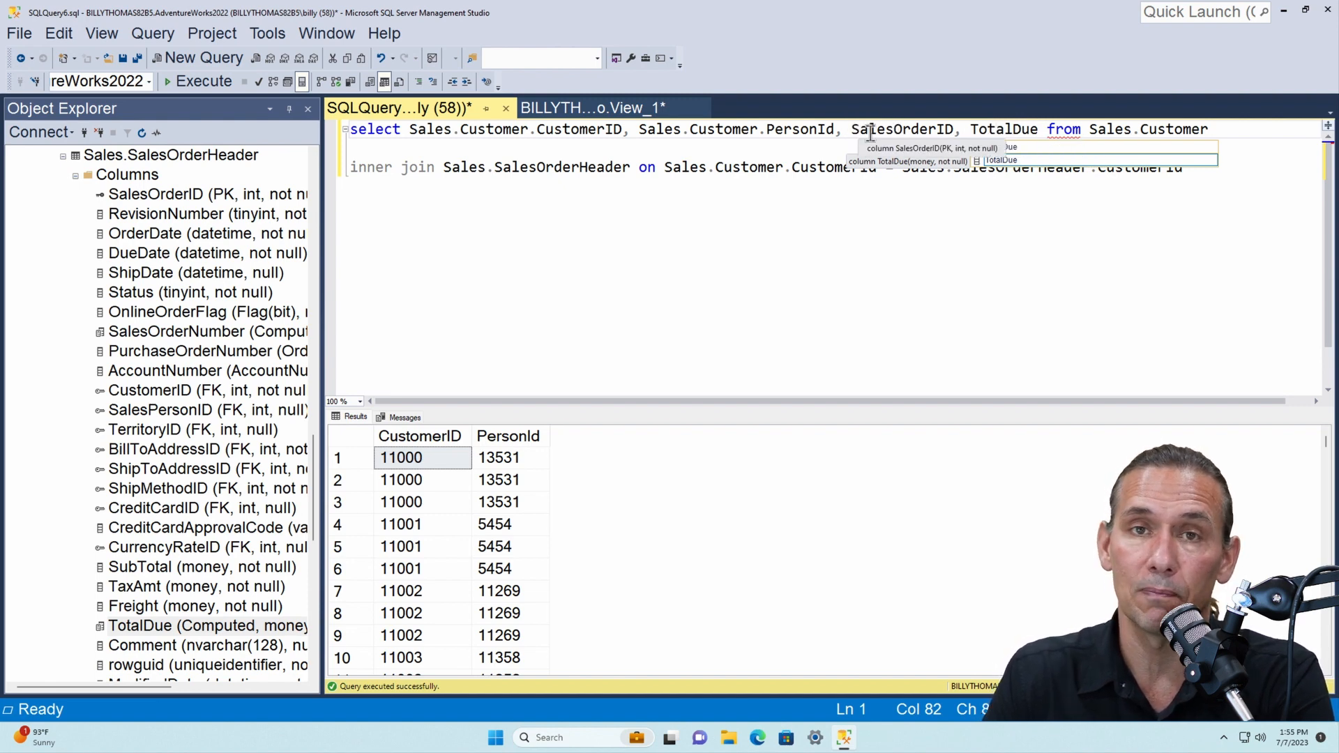
{"action": "left_click", "coordinate": [802, 241]}
{"action": "left_click", "coordinate": [195, 82]}
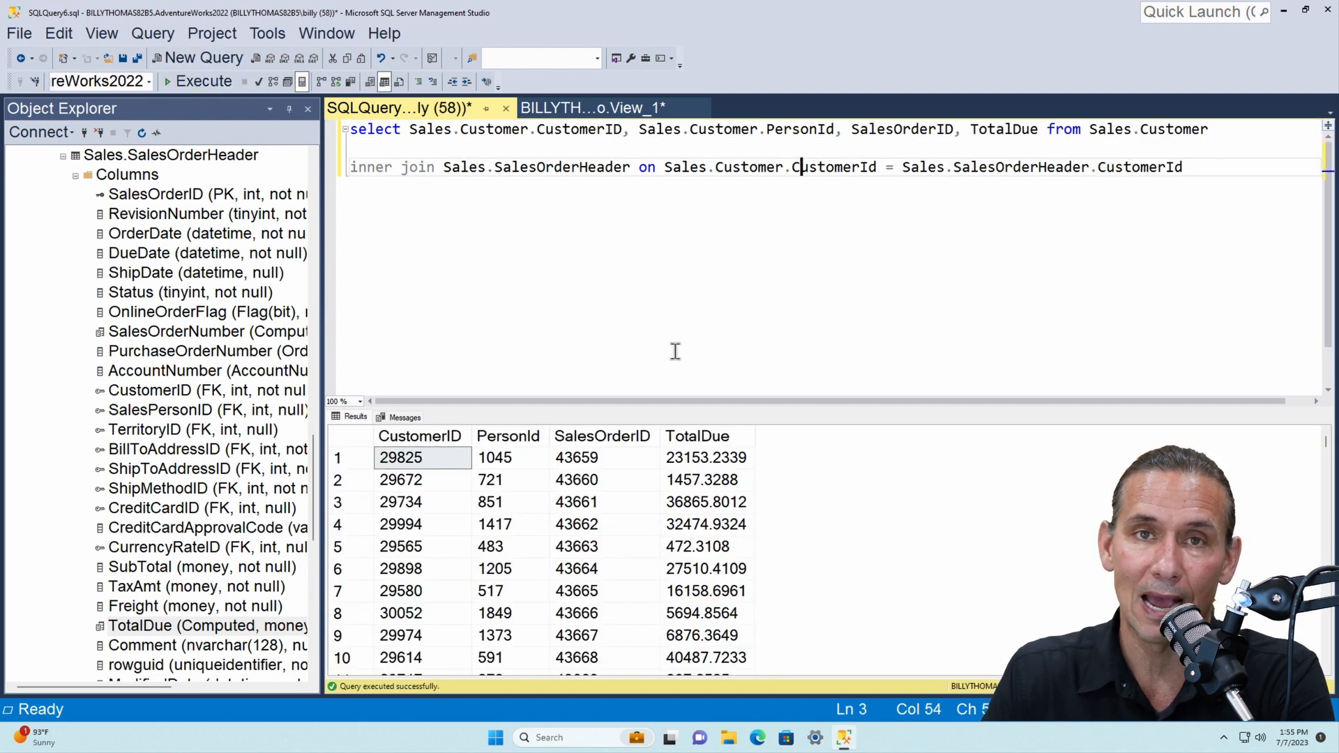
Step: Highlight the CustomerID, PersonId, SalesOrderID and TotalDue result columns one after another to review them
{"action": "mouse_move", "coordinate": [872, 132]}
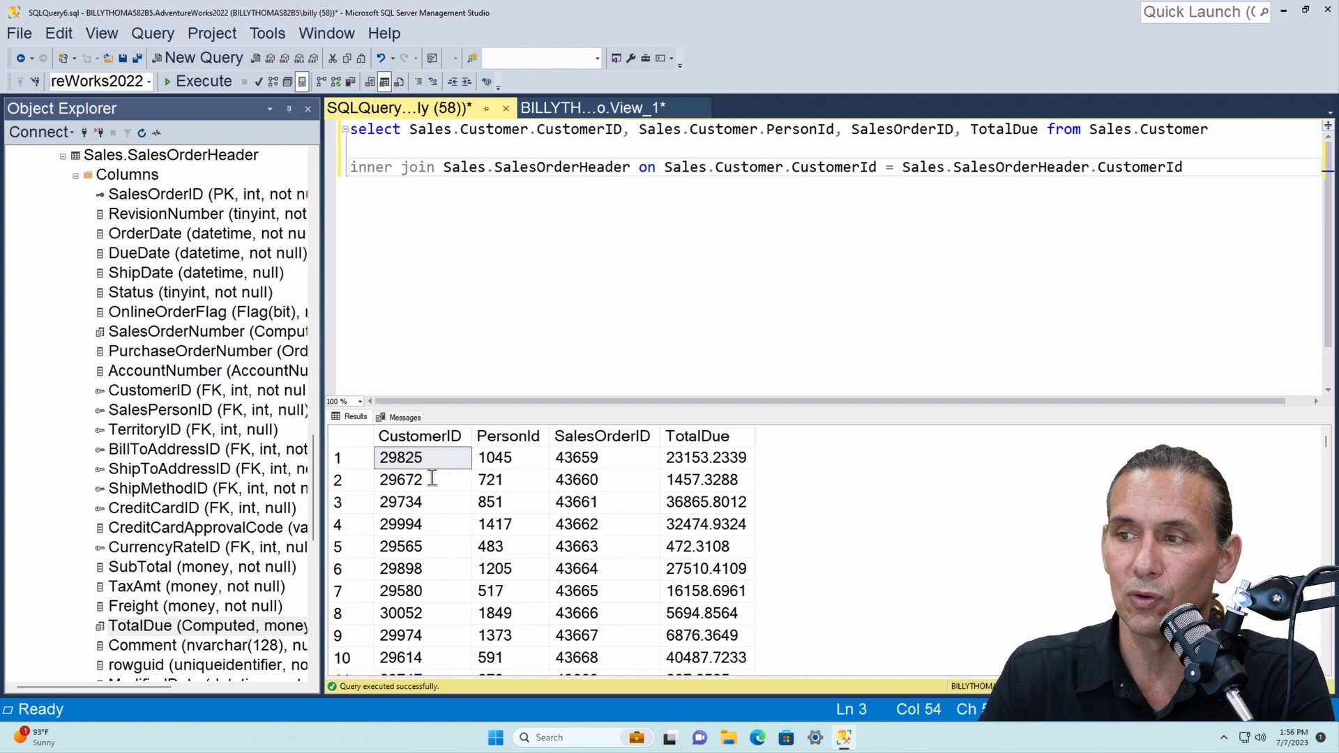
{"action": "left_click", "coordinate": [432, 437]}
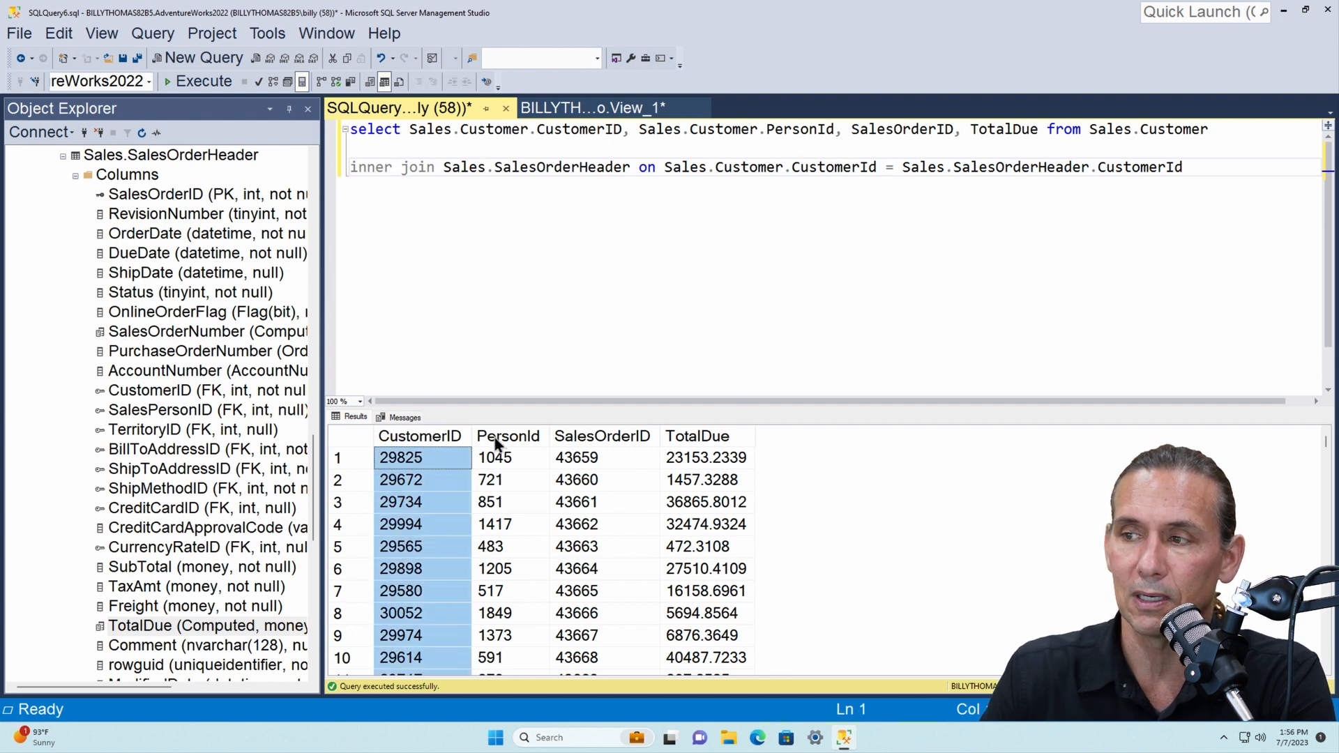
{"action": "left_click", "coordinate": [513, 439]}
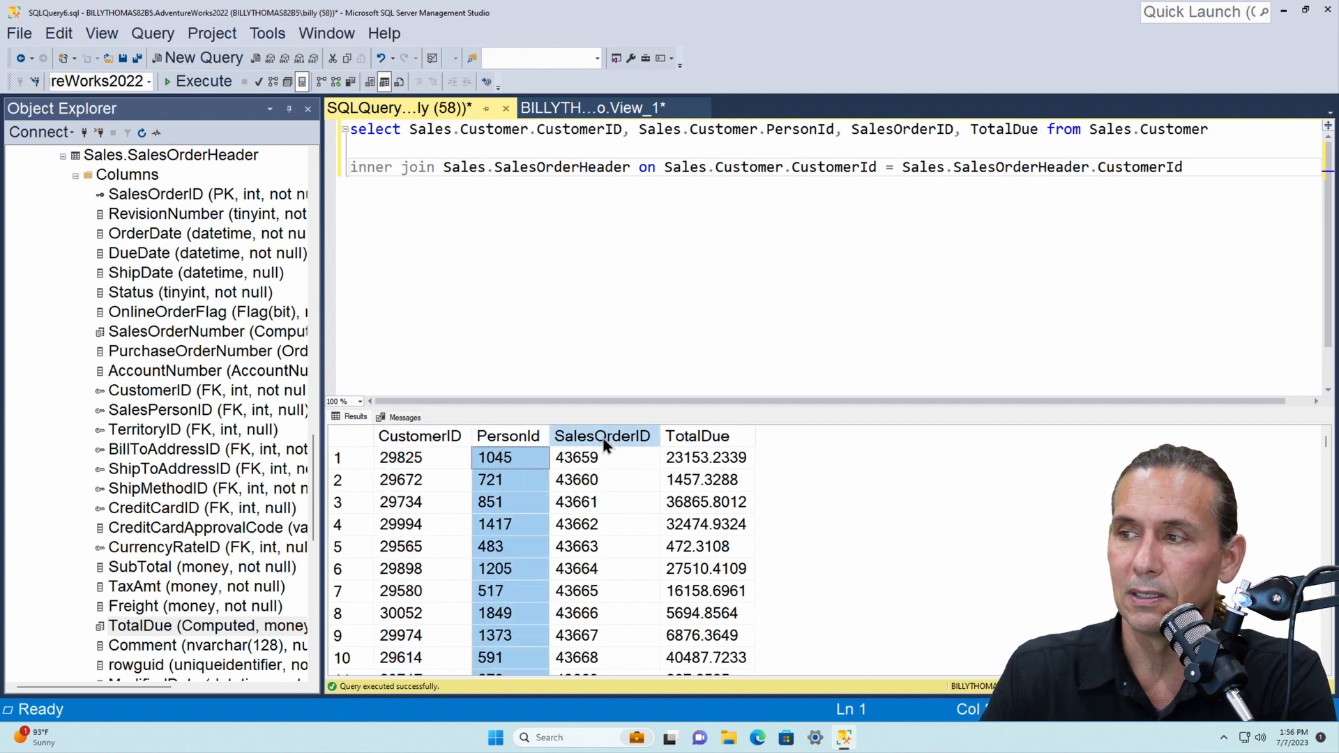
{"action": "left_click", "coordinate": [601, 439]}
{"action": "left_click", "coordinate": [704, 438]}
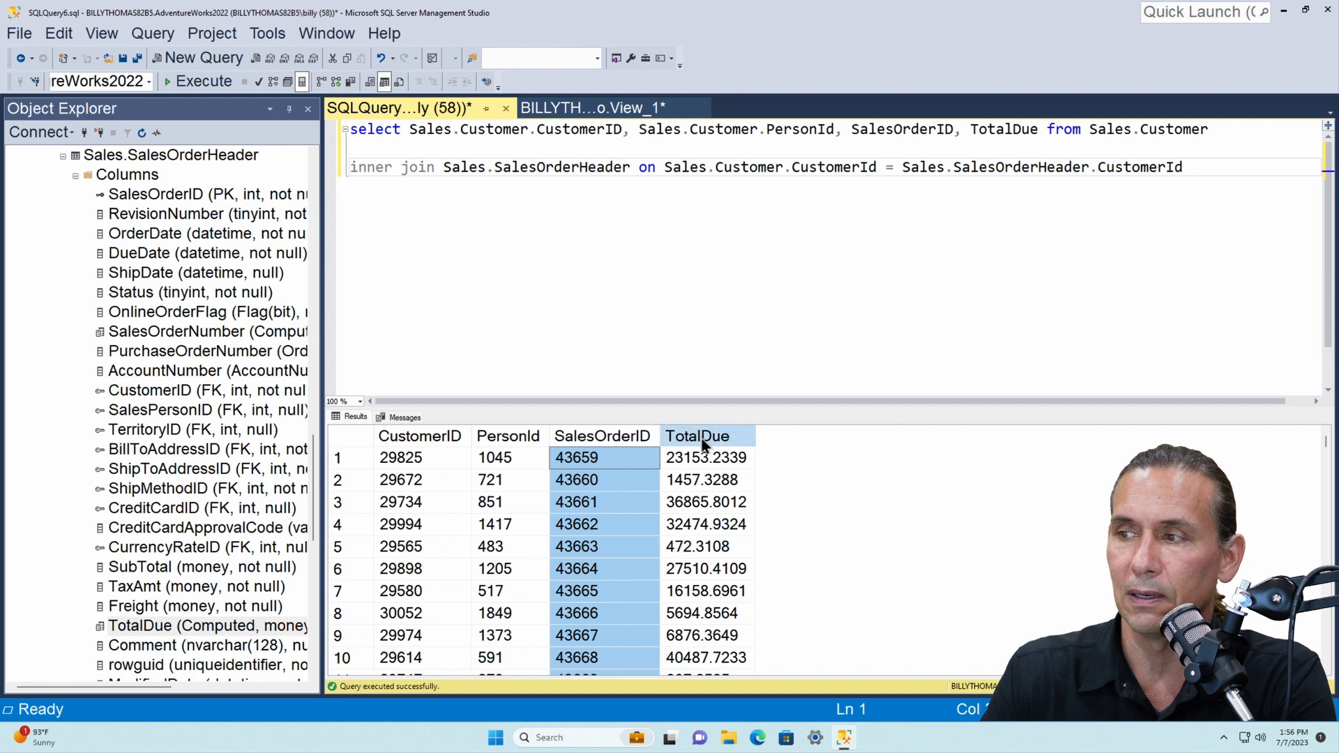
Step: Add the clause "ordered by PersonId" two lines below the inner join and execute the query
{"action": "left_click", "coordinate": [1206, 169]}
{"action": "key", "text": "Return"}
{"action": "key", "text": "Return"}
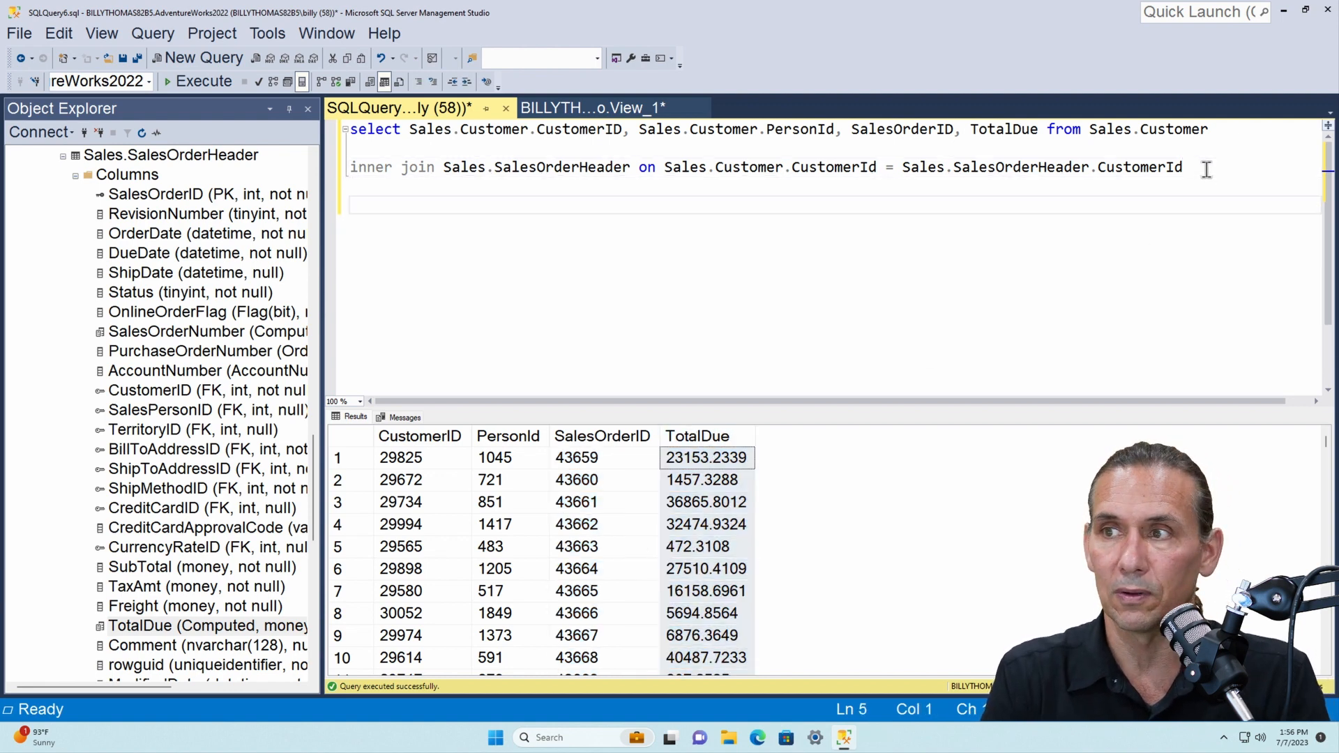
{"action": "type", "text": "ordere"}
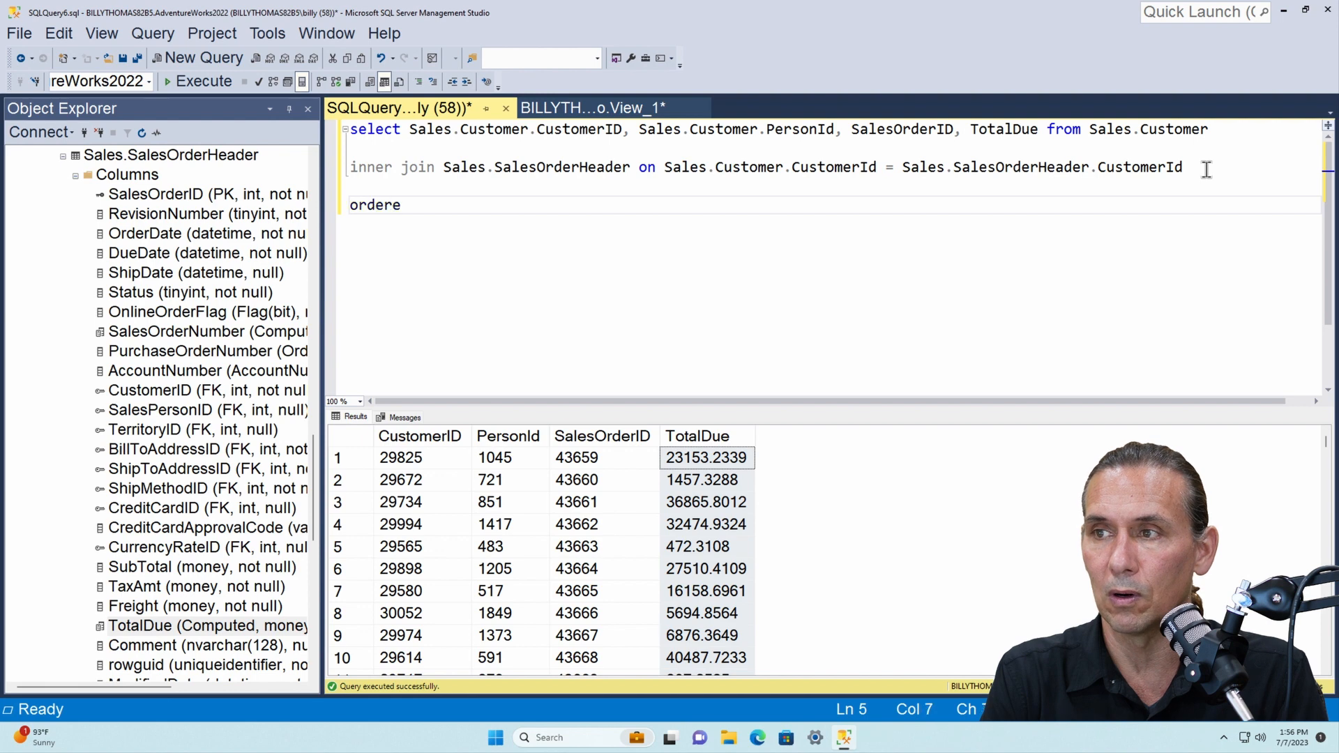
{"action": "type", "text": "d by C"}
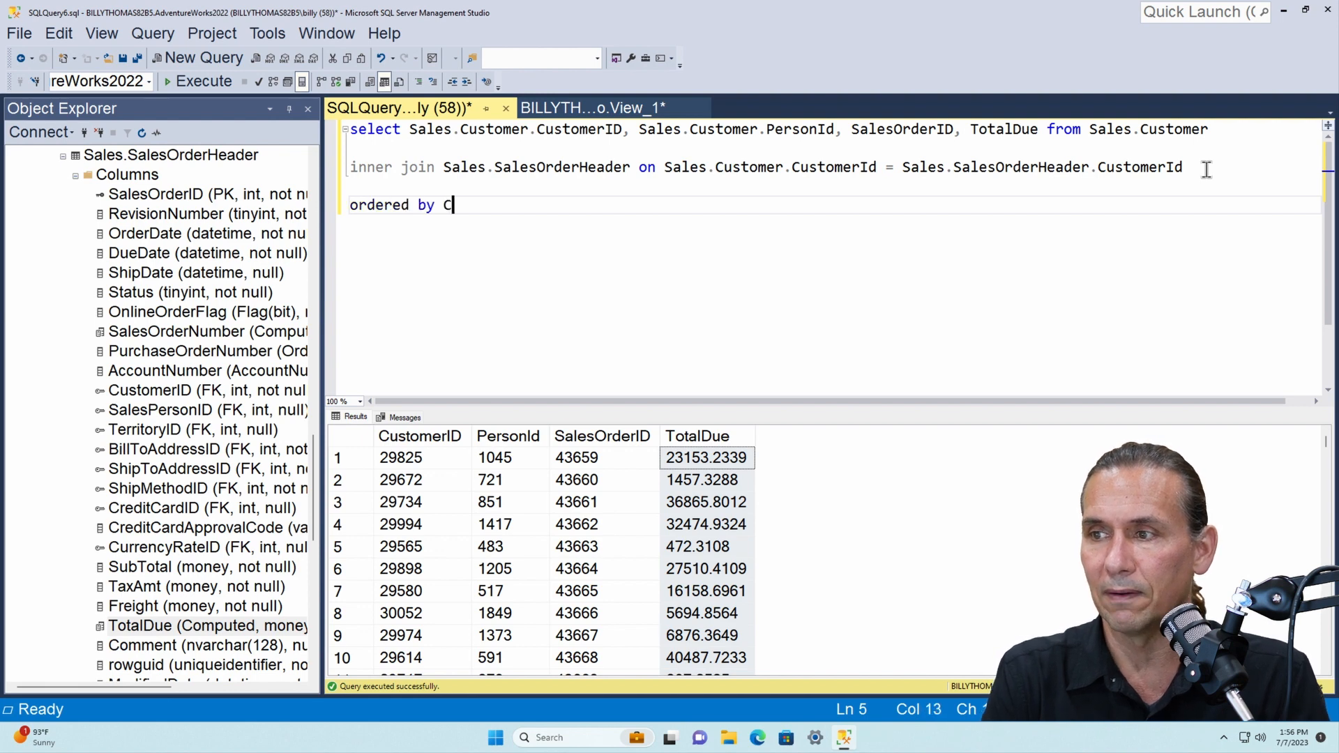
{"action": "type", "text": "ustom"}
{"action": "key", "text": "BackSpace"}
{"action": "key", "text": "BackSpace"}
{"action": "key", "text": "BackSpace"}
{"action": "key", "text": "BackSpace"}
{"action": "key", "text": "BackSpace"}
{"action": "key", "text": "BackSpace"}
{"action": "type", "text": "PersonId"}
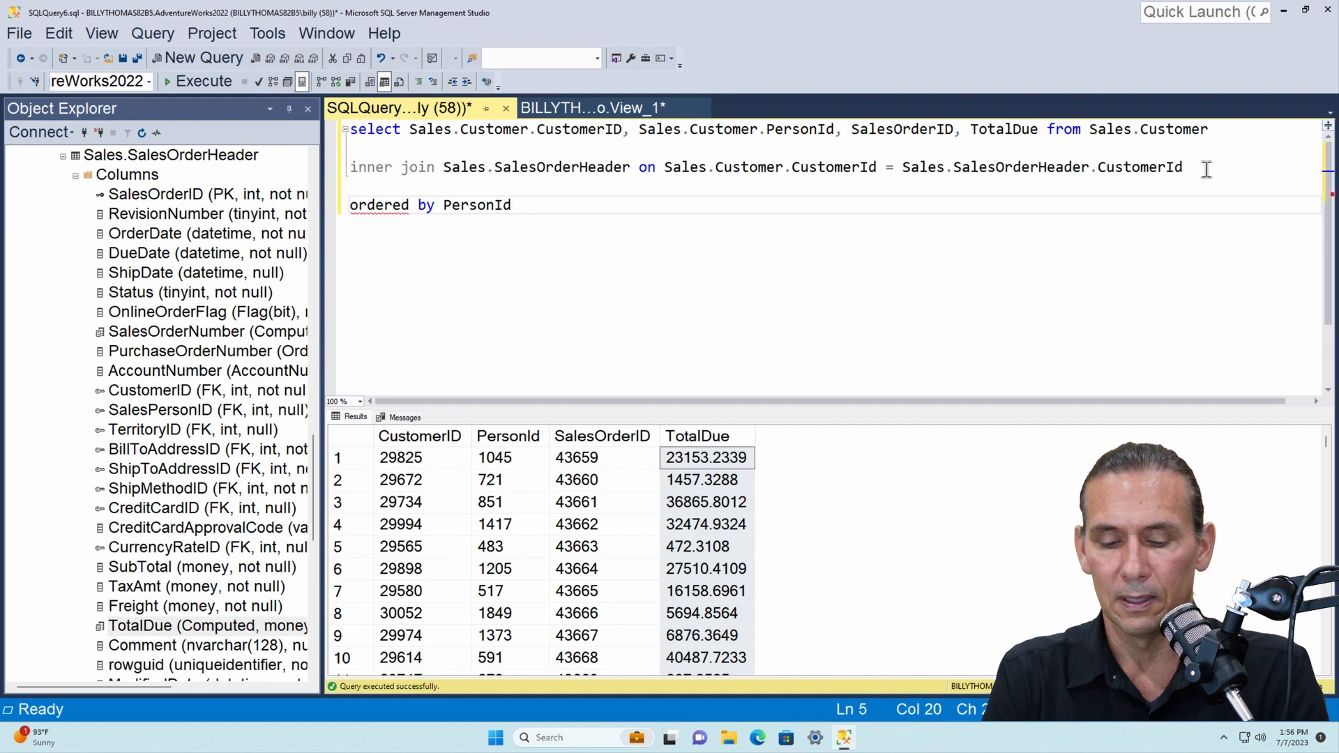
{"action": "key", "text": "F5"}
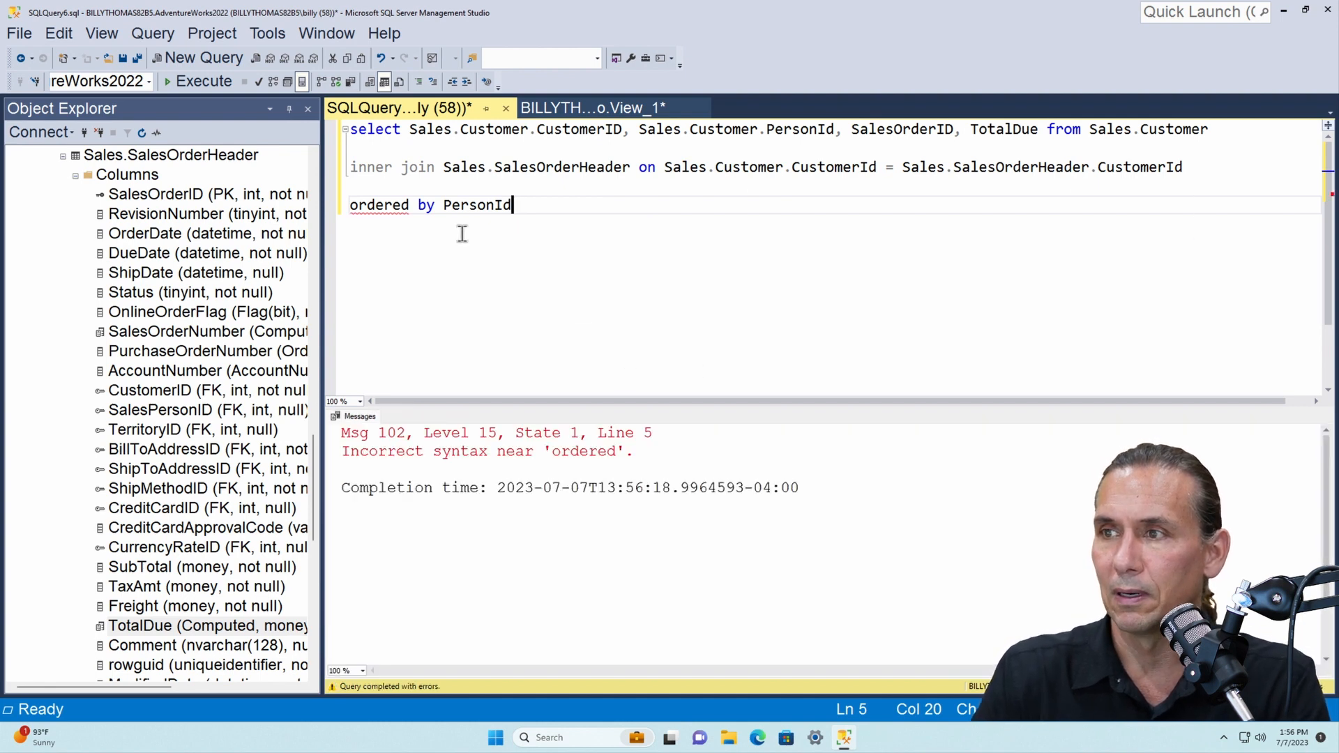
Step: Correct "ordered" to "order" in the sorting clause and execute the query again
{"action": "left_click", "coordinate": [410, 205]}
{"action": "key", "text": "BackSpace"}
{"action": "key", "text": "BackSpace"}
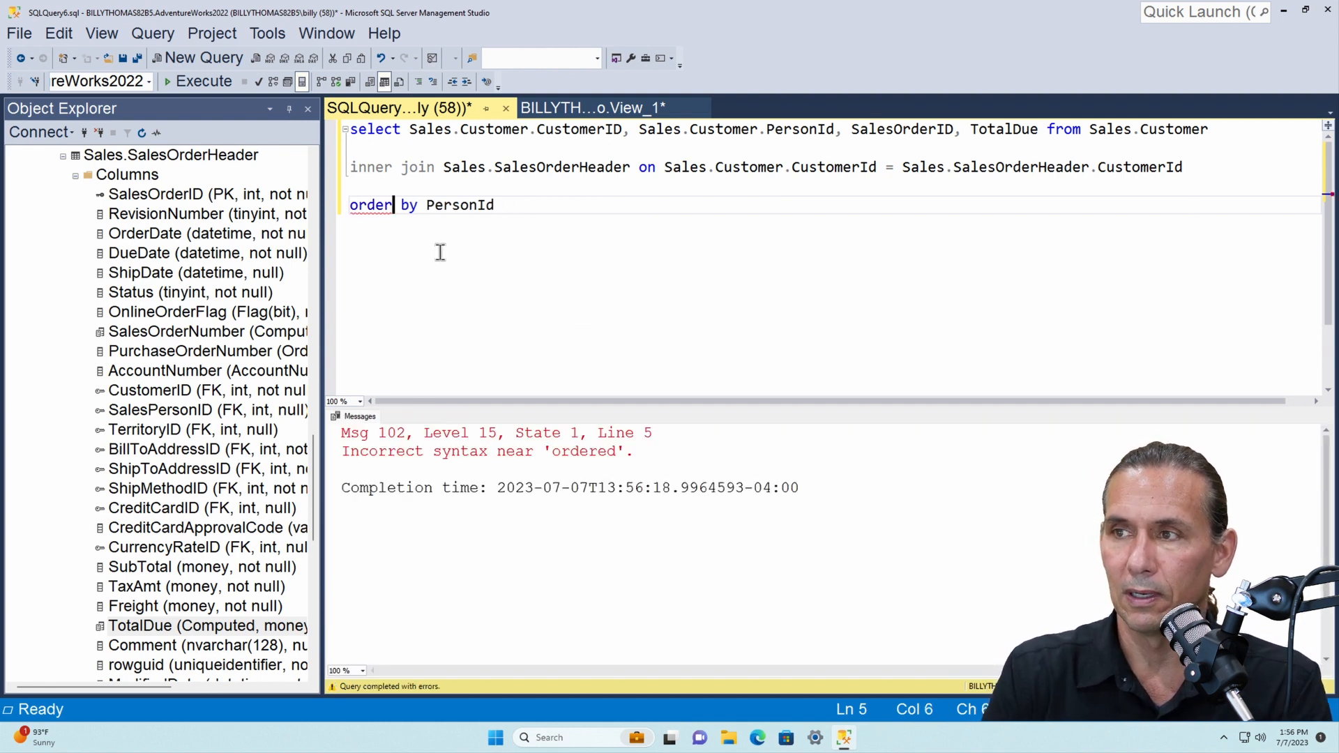
{"action": "key", "text": "F5"}
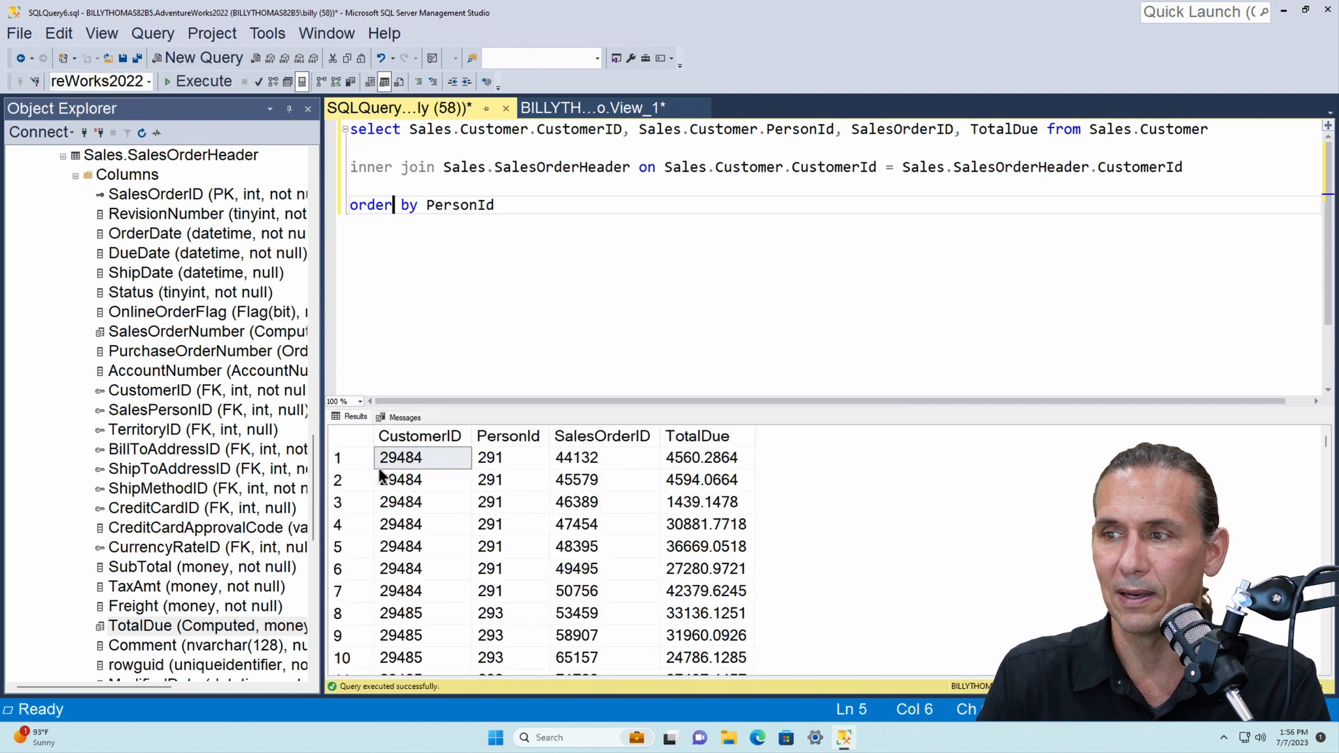
Step: Review the first result row and step through the SalesOrderID values of the first customer's orders
{"action": "left_click", "coordinate": [346, 458]}
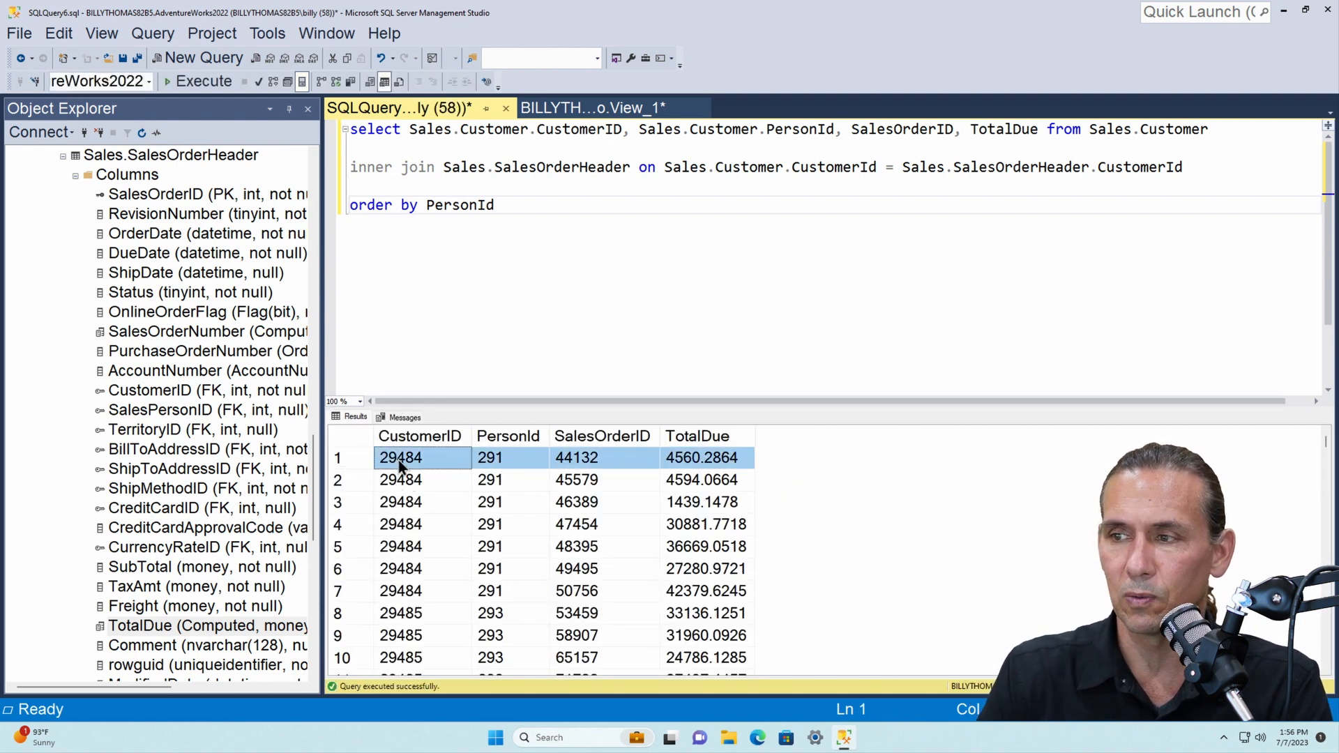
{"action": "left_click", "coordinate": [595, 481]}
{"action": "left_click", "coordinate": [594, 504]}
{"action": "left_click", "coordinate": [592, 527]}
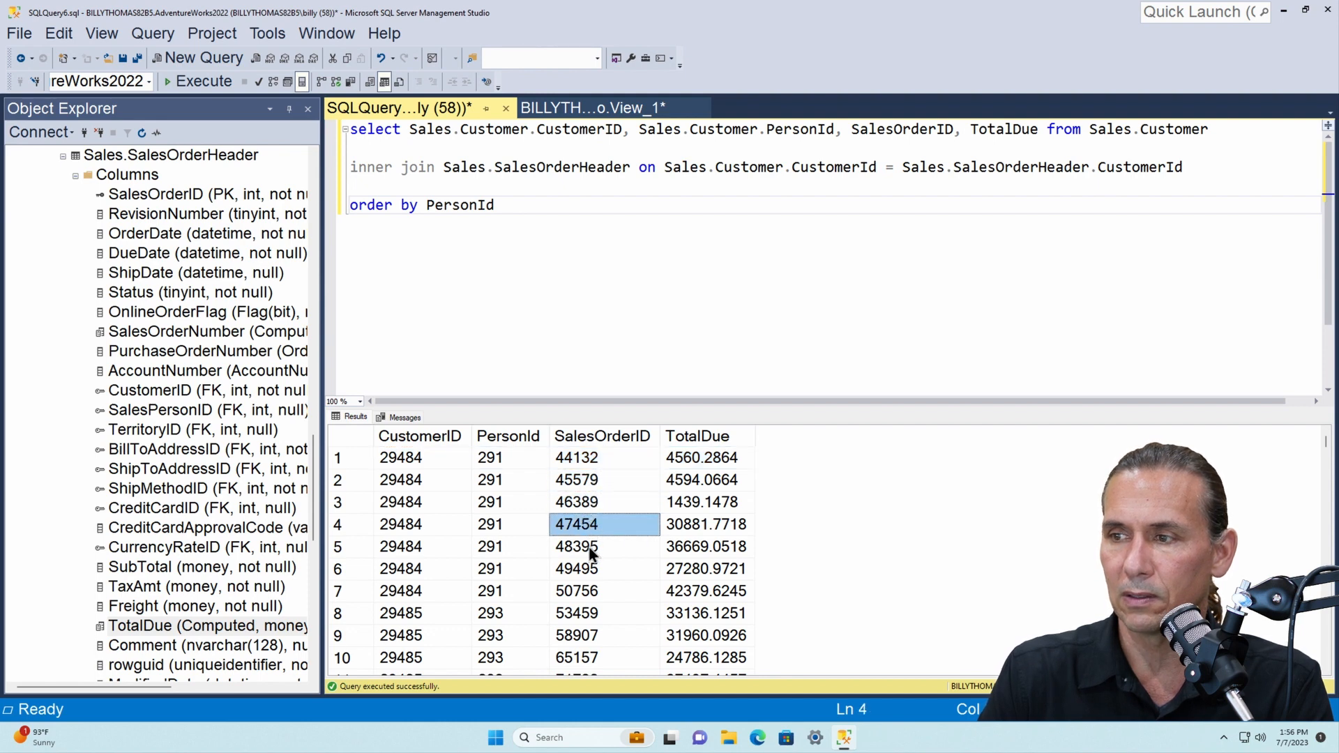
{"action": "left_click", "coordinate": [592, 549]}
{"action": "left_click", "coordinate": [594, 572]}
{"action": "left_click", "coordinate": [625, 591]}
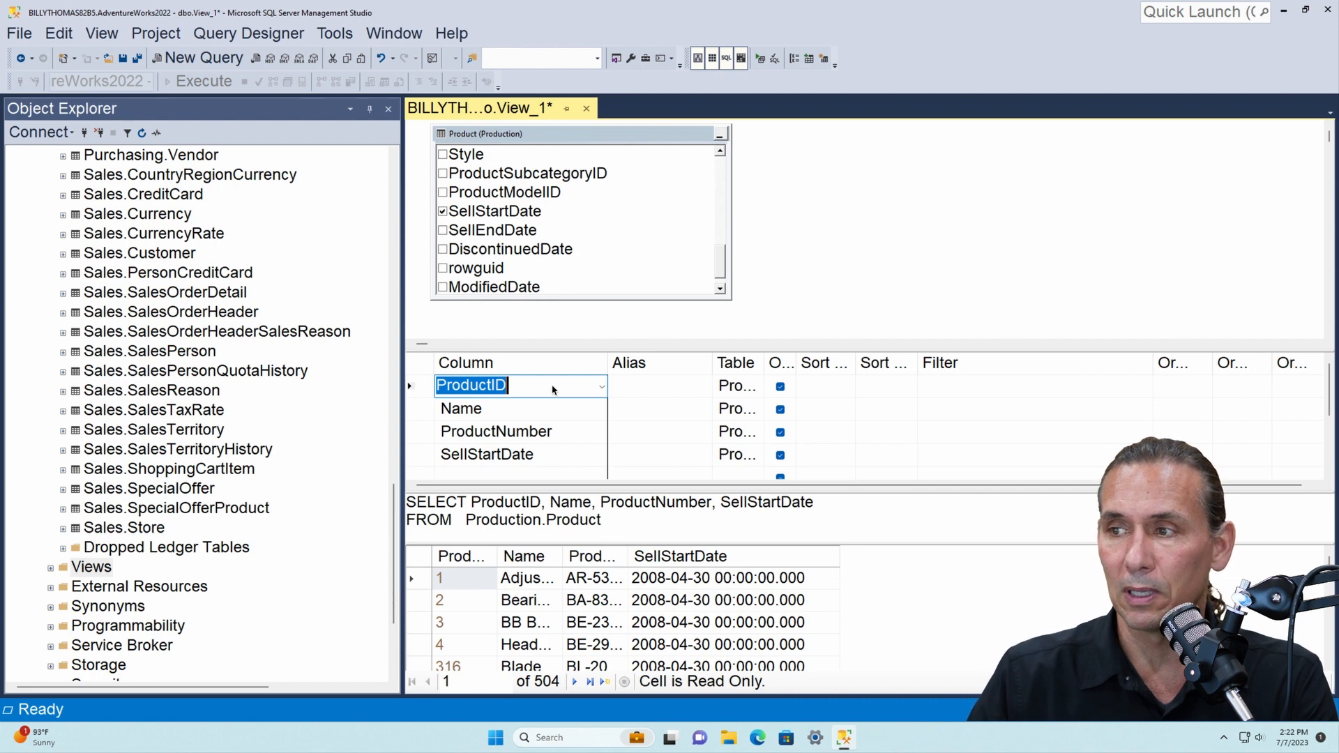
Step: Check the Name, ProductNumber and SellStartDate columns of the Production.Product view, execute its query, and fit the Name result column to its contents
{"action": "left_click", "coordinate": [544, 410]}
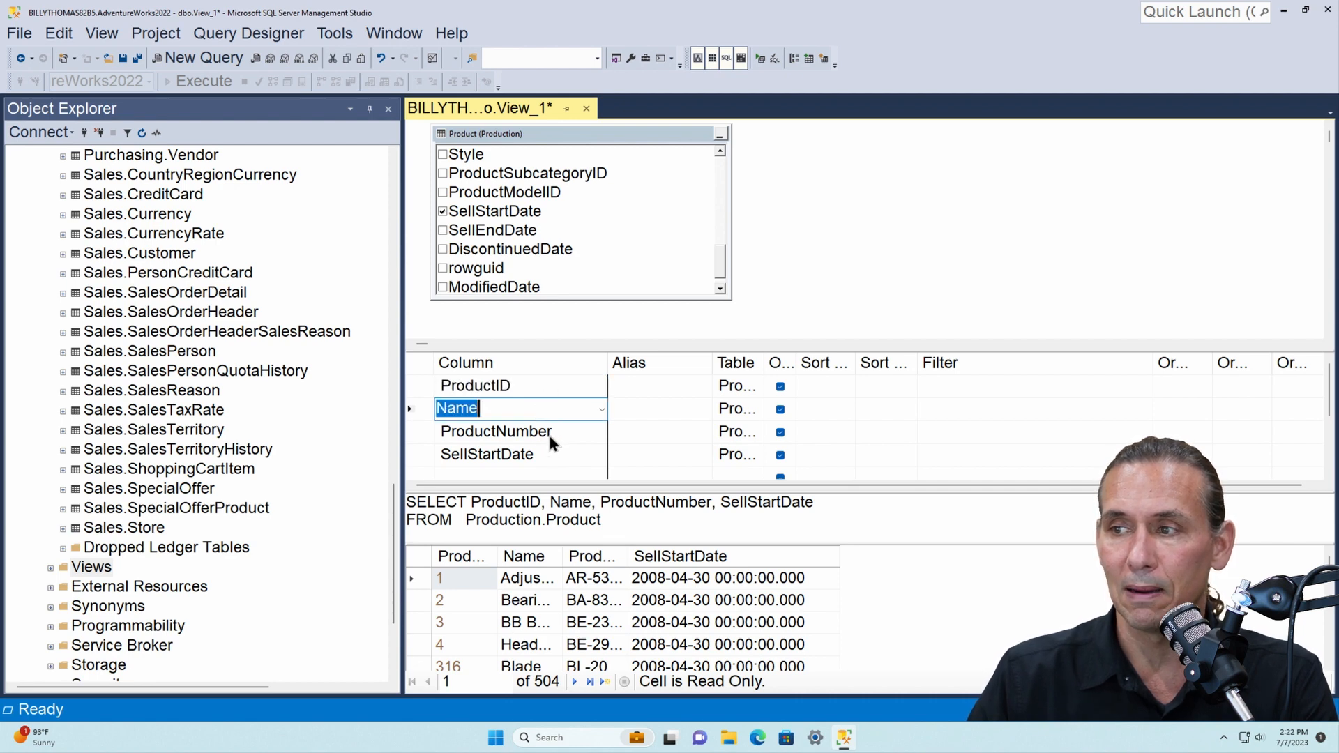
{"action": "left_click", "coordinate": [550, 435]}
{"action": "left_click", "coordinate": [552, 453]}
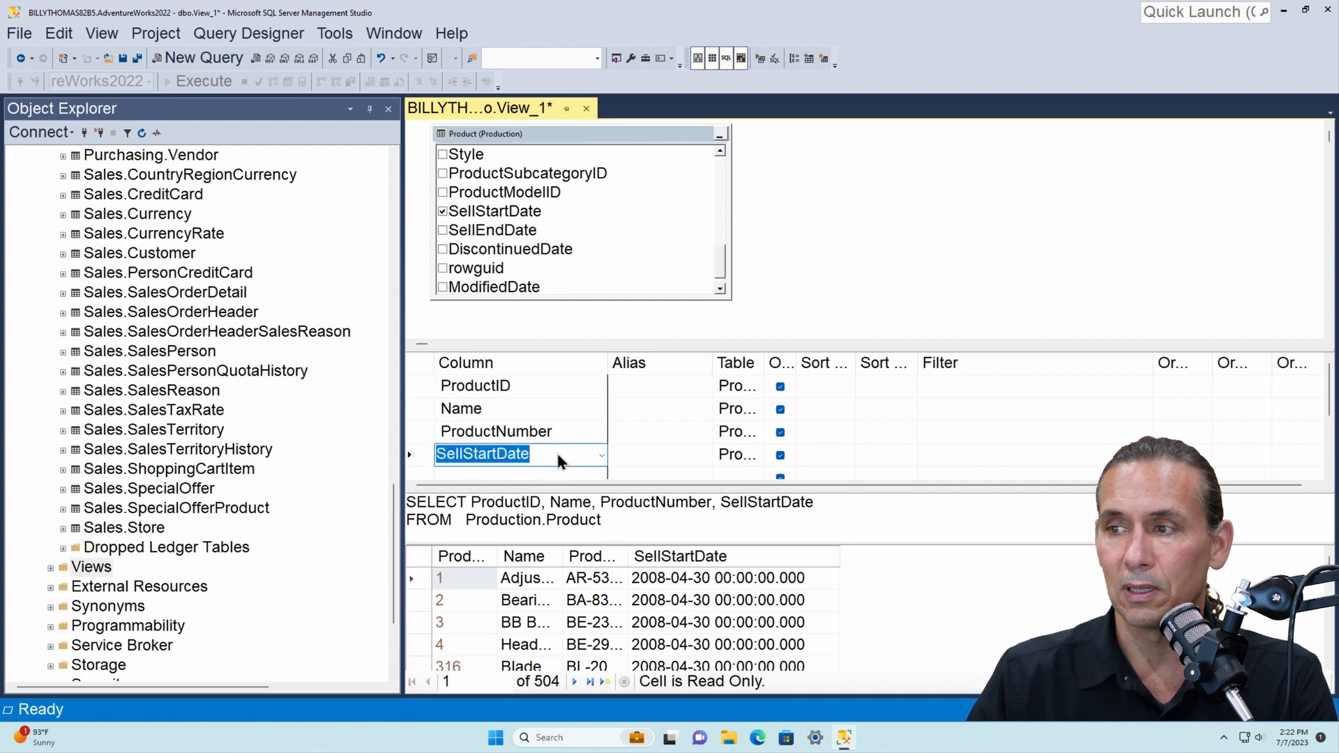
{"action": "left_click", "coordinate": [760, 58]}
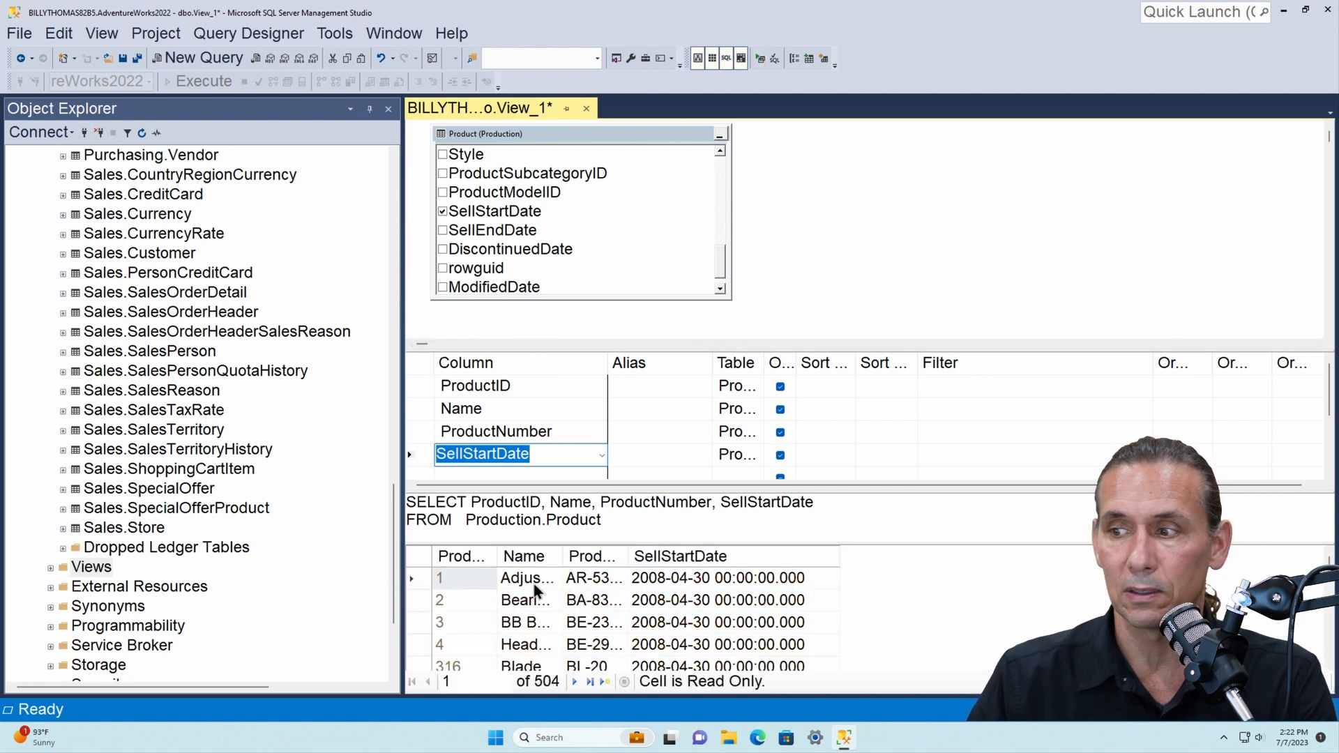
{"action": "double_click", "coordinate": [566, 558]}
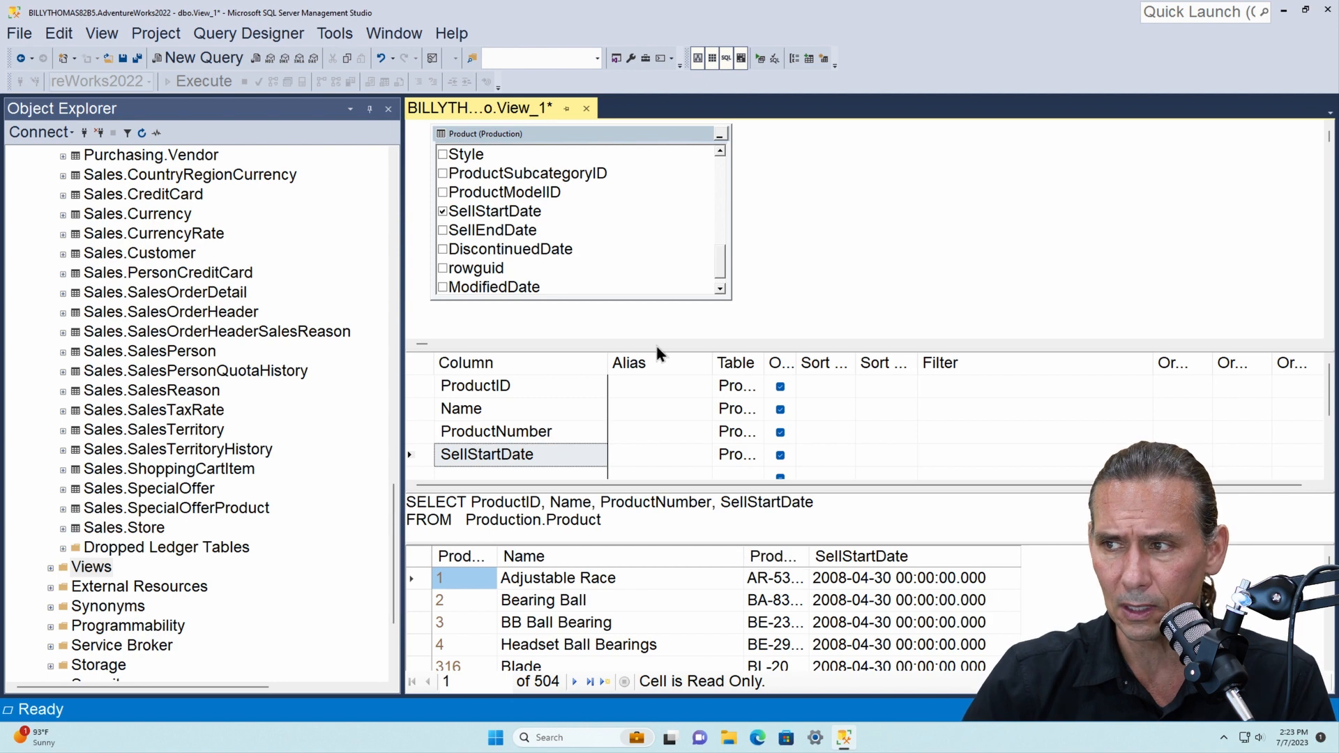
Step: Create a new query containing "select getdate()" and execute it
{"action": "left_click", "coordinate": [209, 58]}
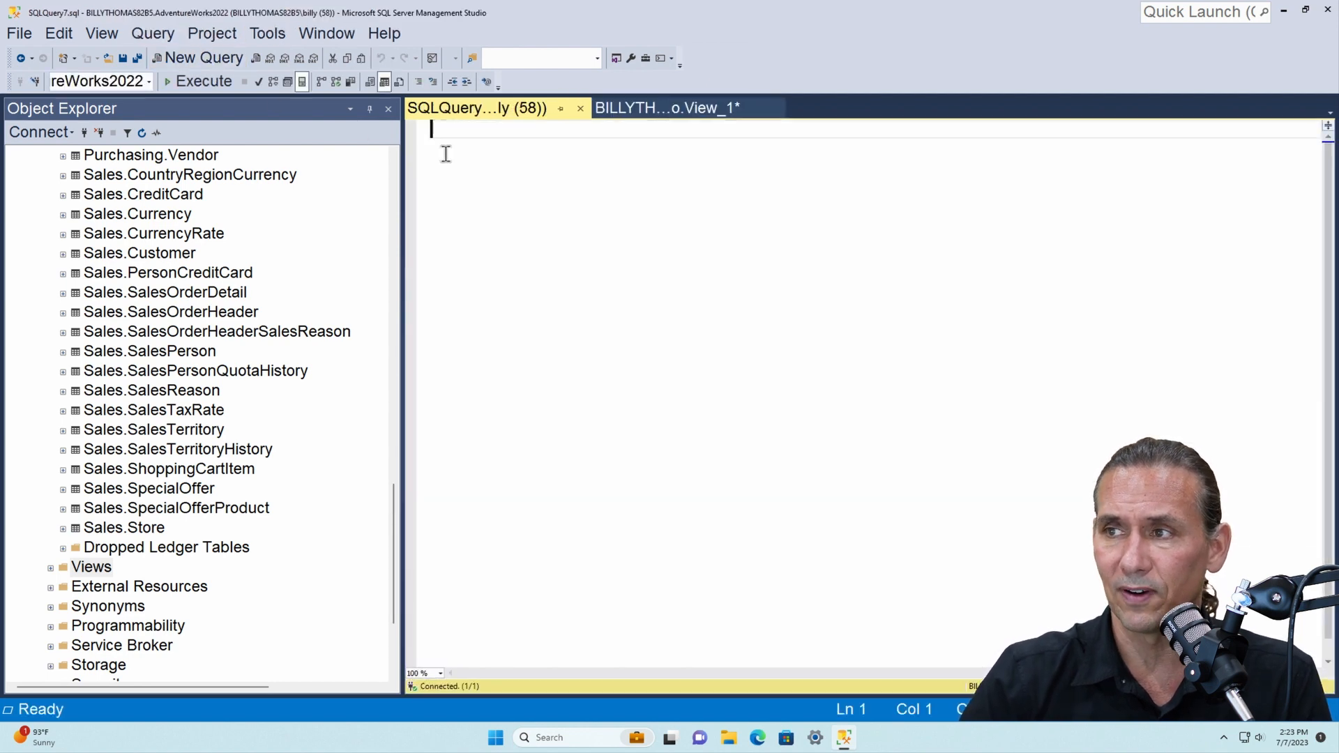
{"action": "type", "text": "select get"}
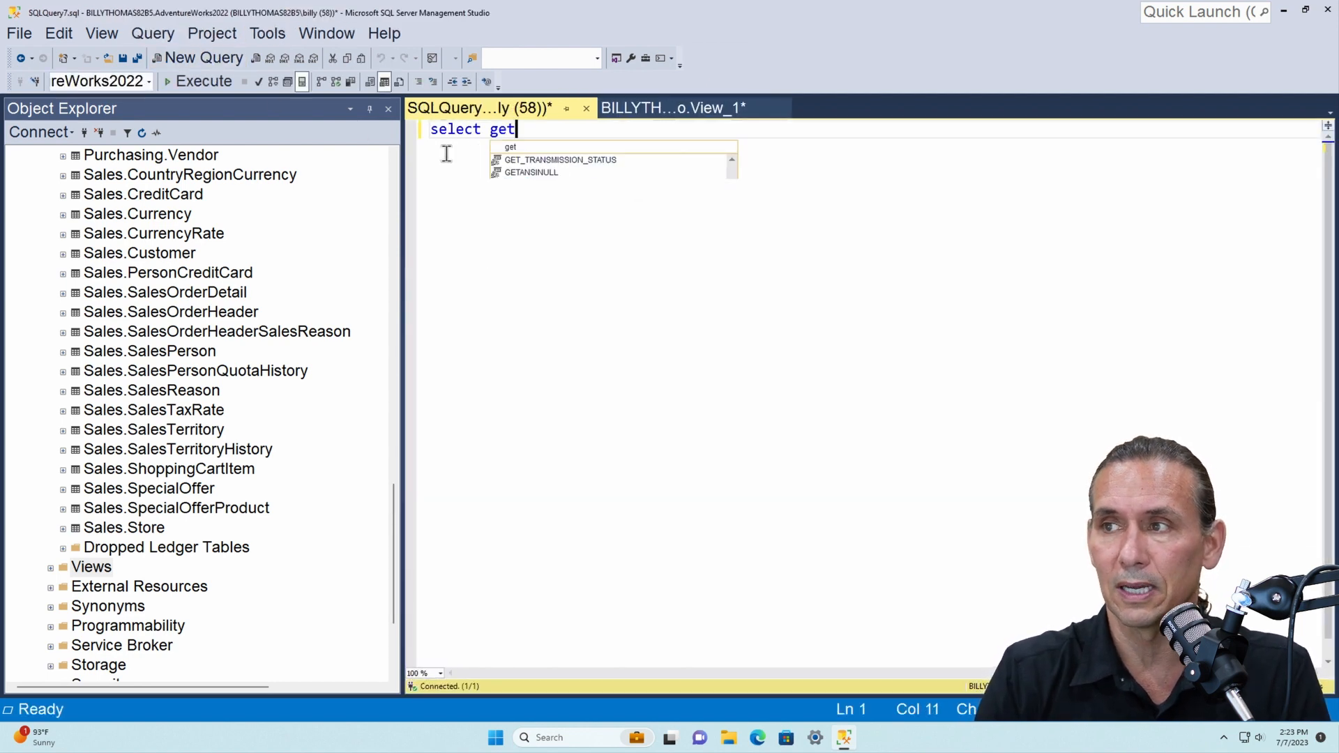
{"action": "type", "text": "date()"}
{"action": "key", "text": "Return"}
{"action": "key", "text": "F4"}
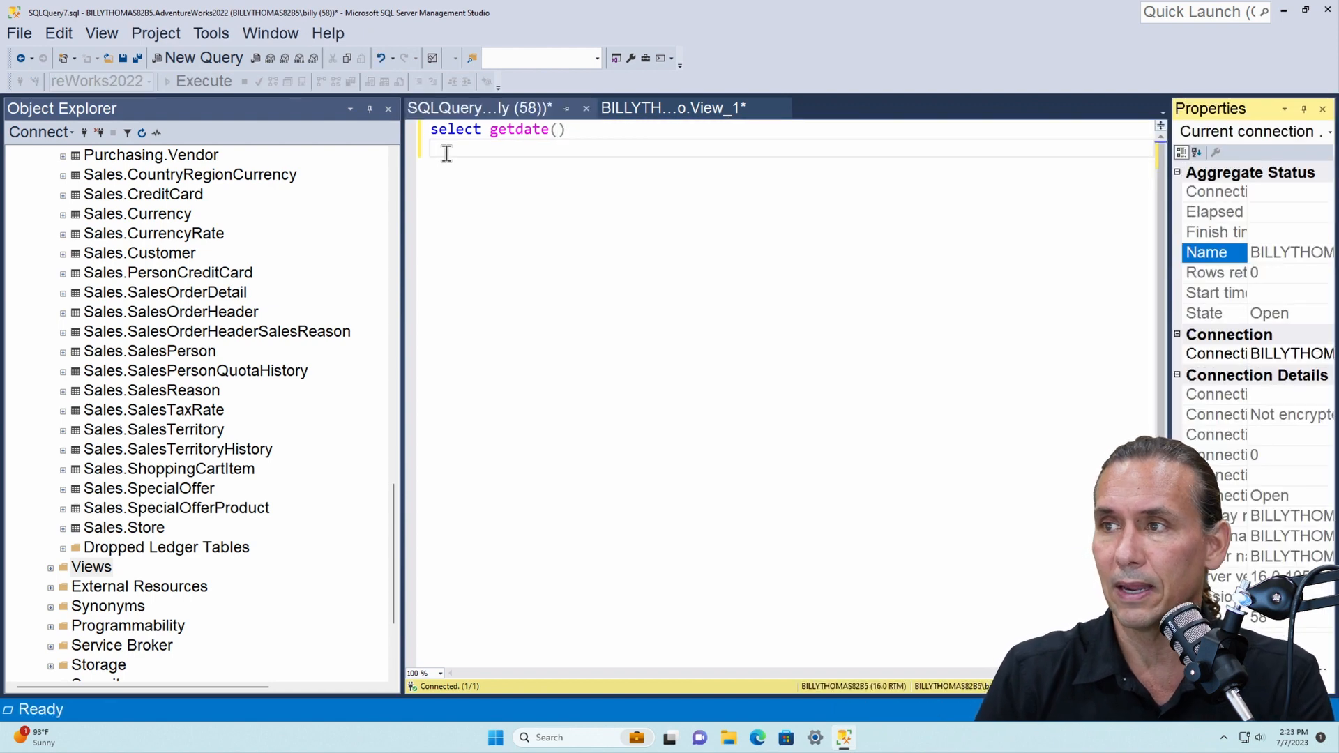
{"action": "left_click", "coordinate": [1323, 109]}
{"action": "key", "text": "F5"}
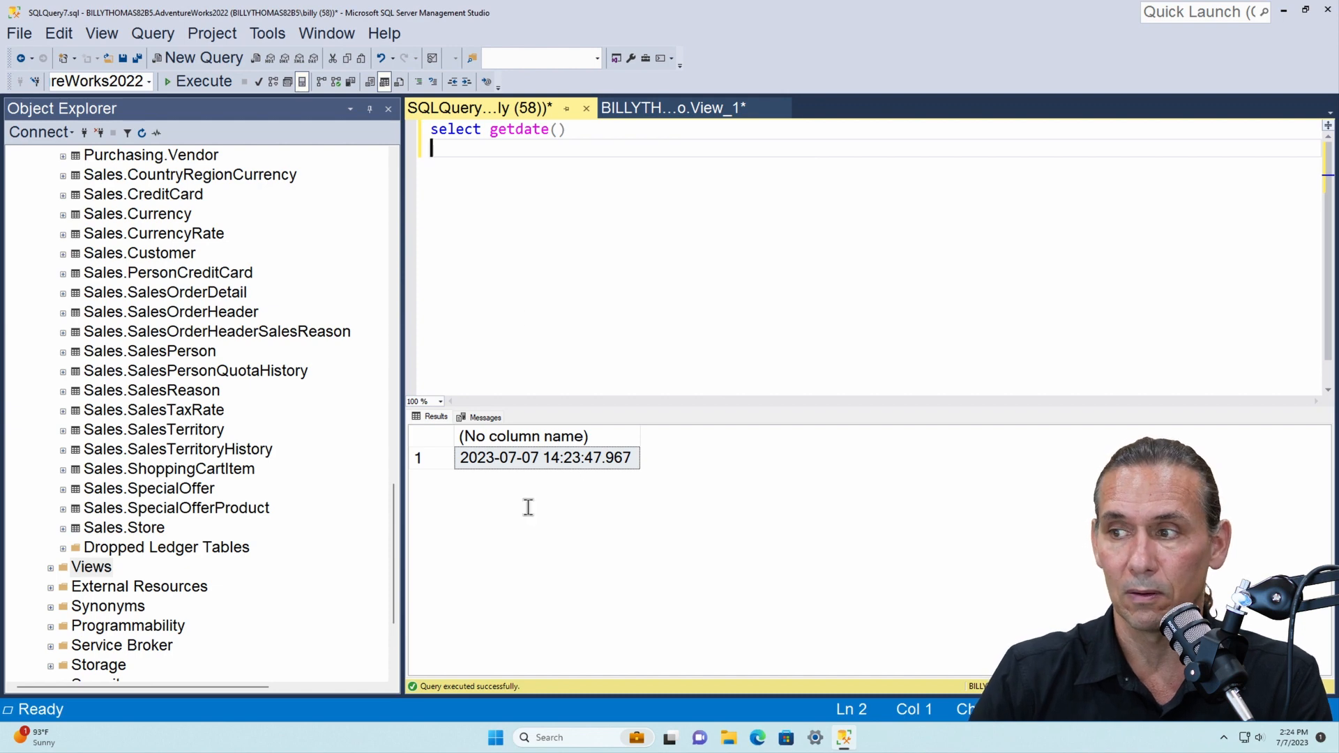
Step: Return to the view designer, add getdate() as a column below SellStartDate, and execute the view query
{"action": "left_click", "coordinate": [652, 108]}
{"action": "scroll", "coordinate": [533, 362], "scroll_direction": "down", "scroll_amount": 1}
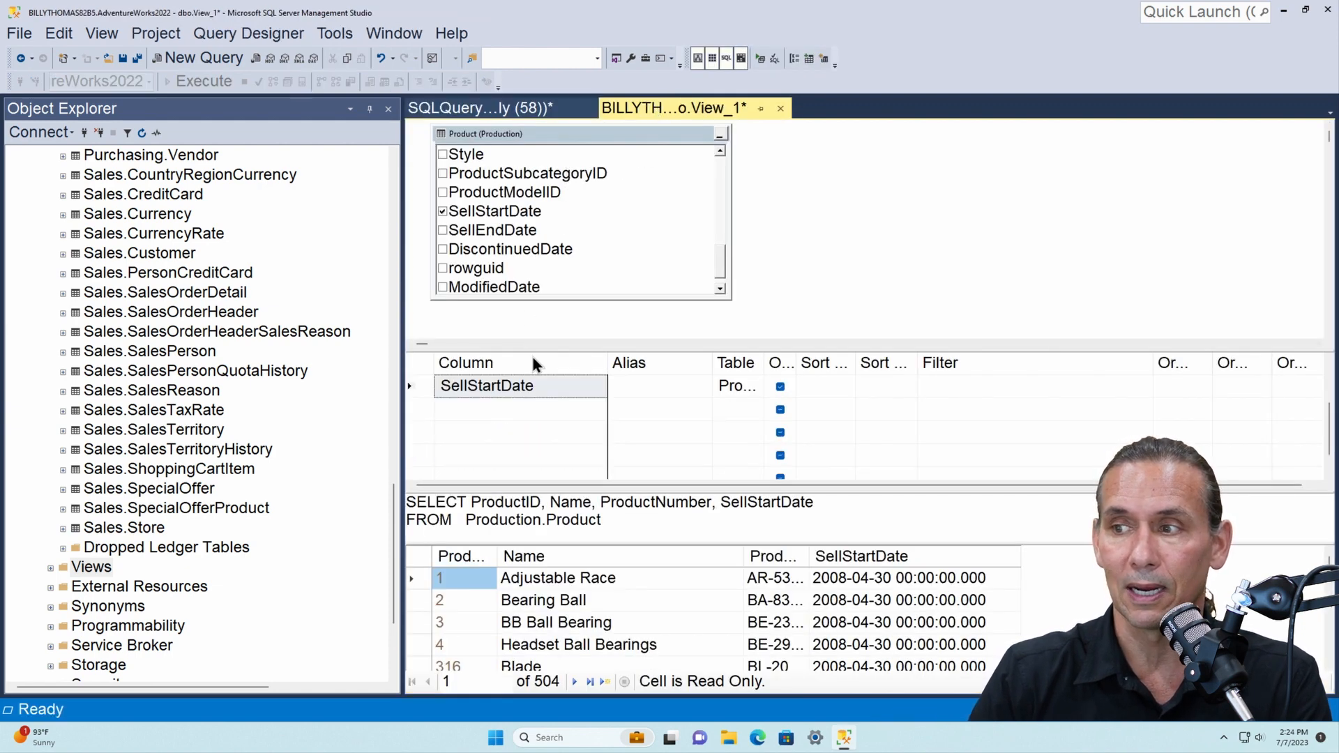
{"action": "left_click", "coordinate": [494, 405]}
{"action": "type", "text": "ge"}
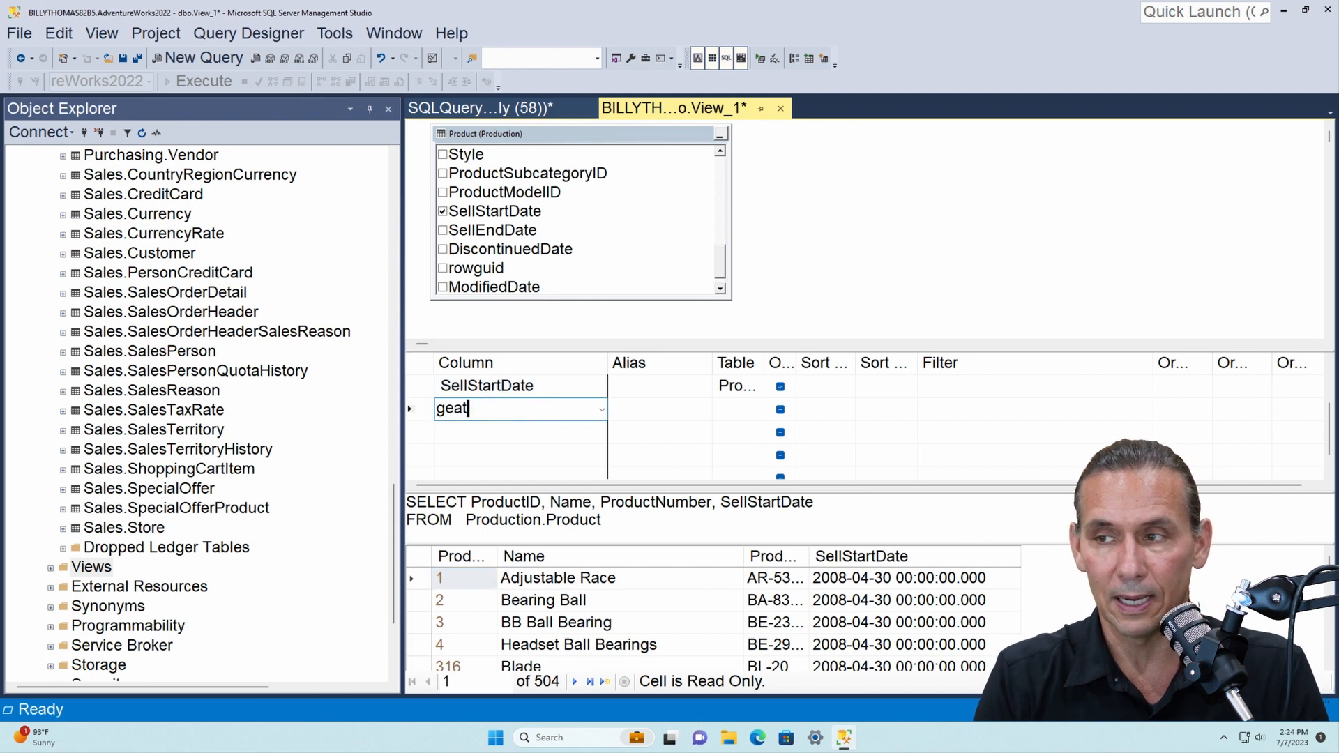
{"action": "type", "text": "tdate()"}
{"action": "key", "text": "Return"}
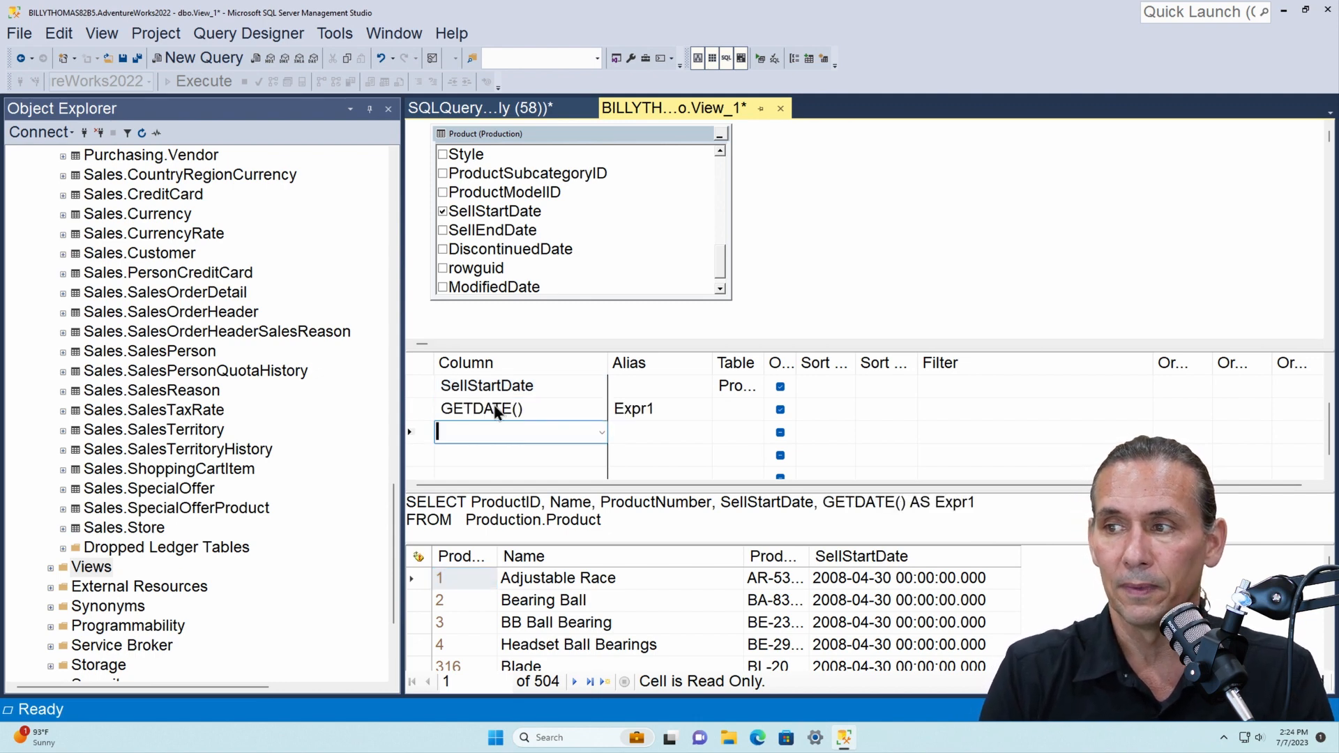
{"action": "left_click", "coordinate": [759, 58]}
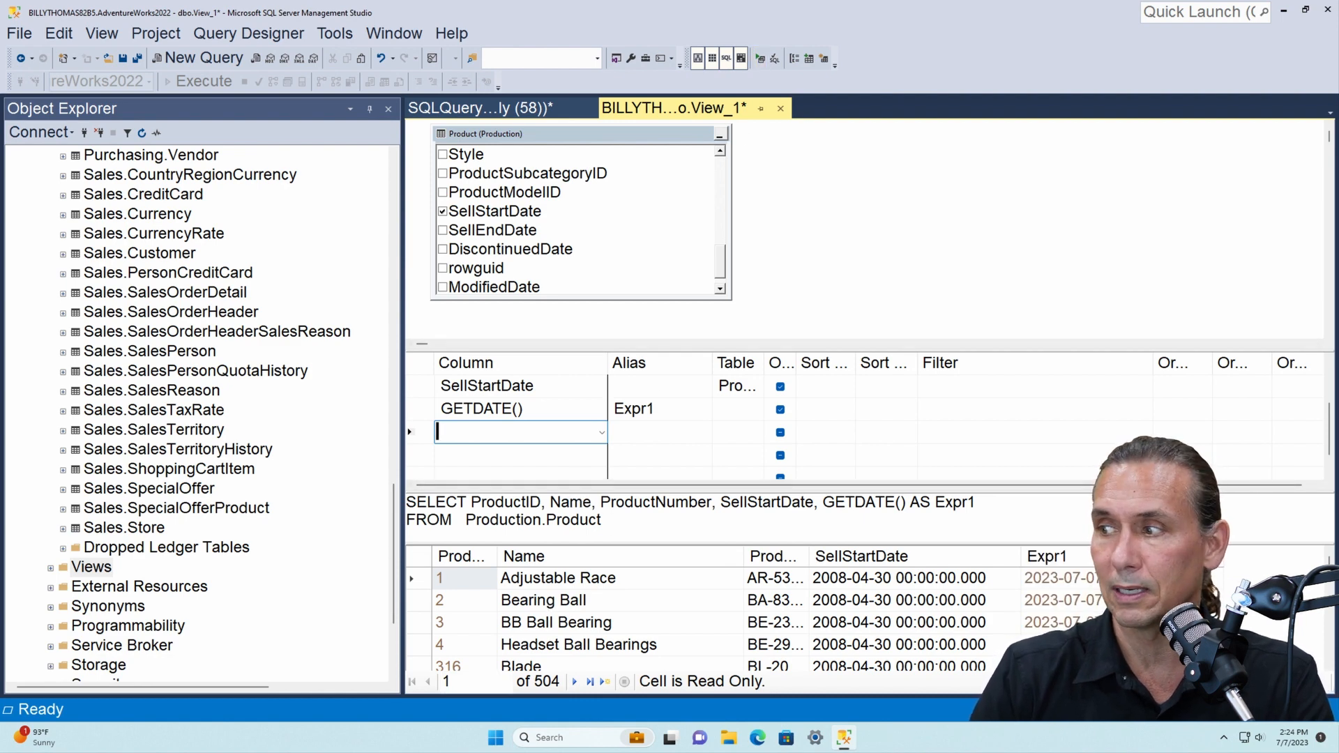
Step: Set the alias of the GETDATE() column to Todays_Date and execute the view query again
{"action": "left_click", "coordinate": [678, 415]}
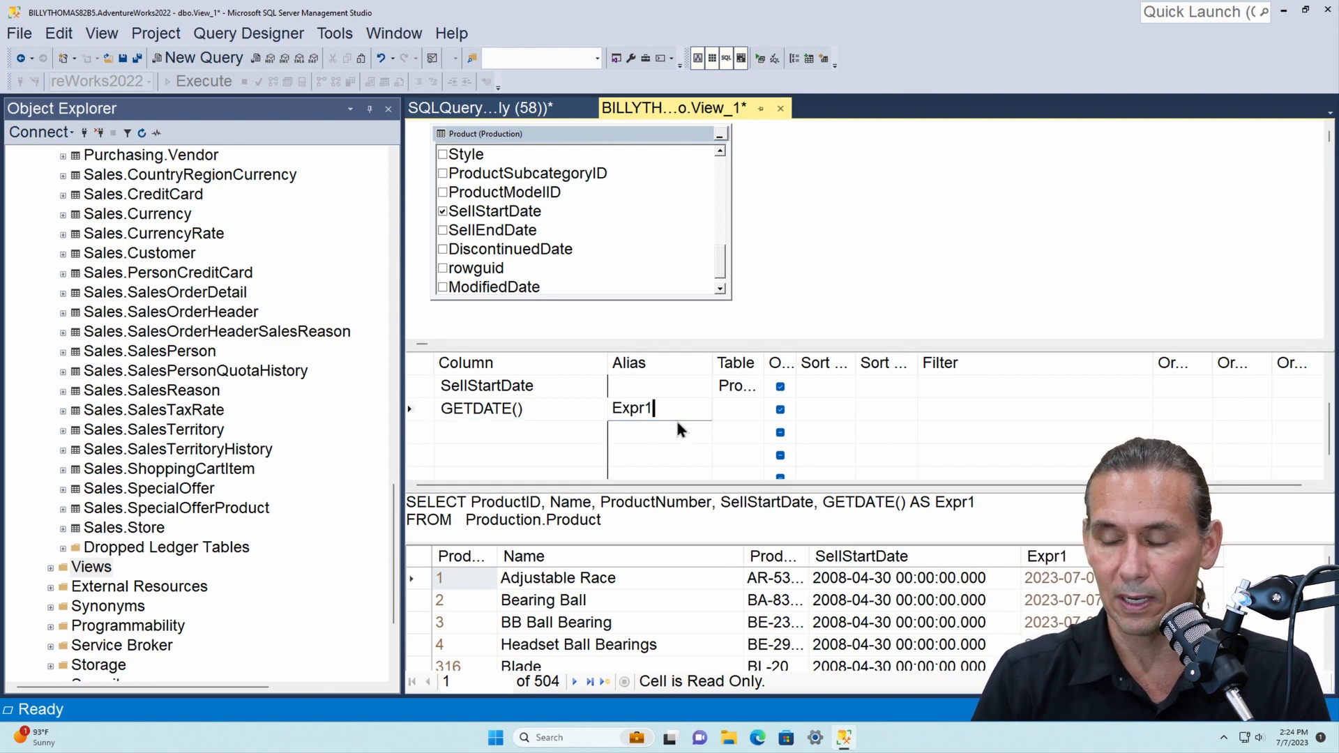
{"action": "key", "text": "shift+Tab"}
{"action": "key", "text": "Tab"}
{"action": "type", "text": "Toda"}
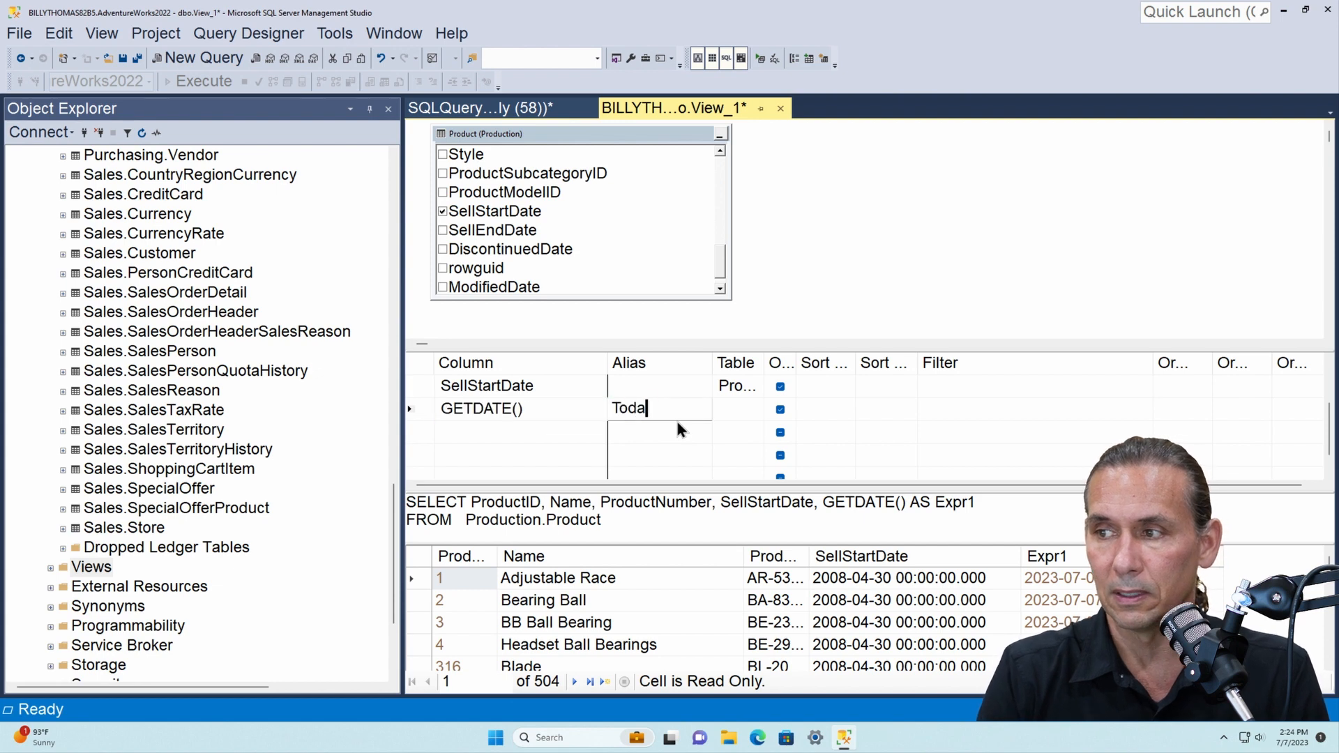
{"action": "type", "text": "ys_Date"}
{"action": "key", "text": "Return"}
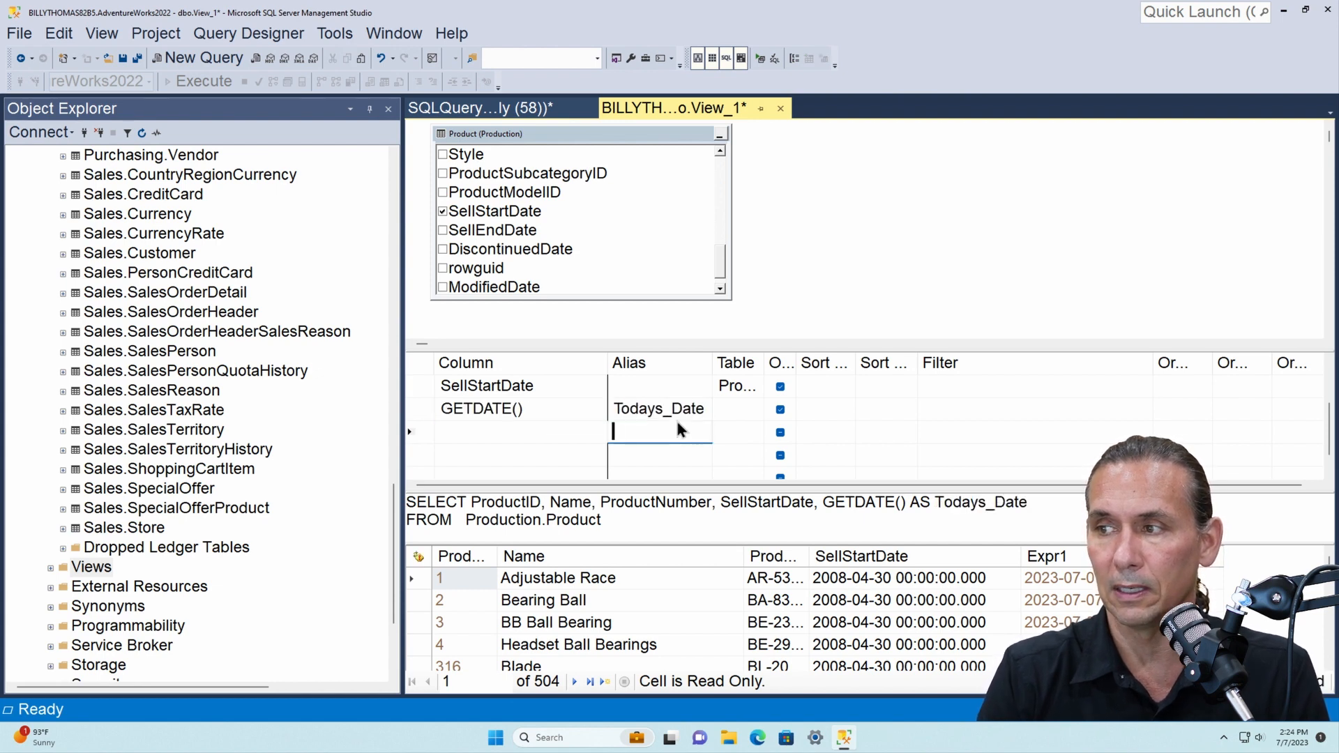
{"action": "left_click", "coordinate": [758, 59]}
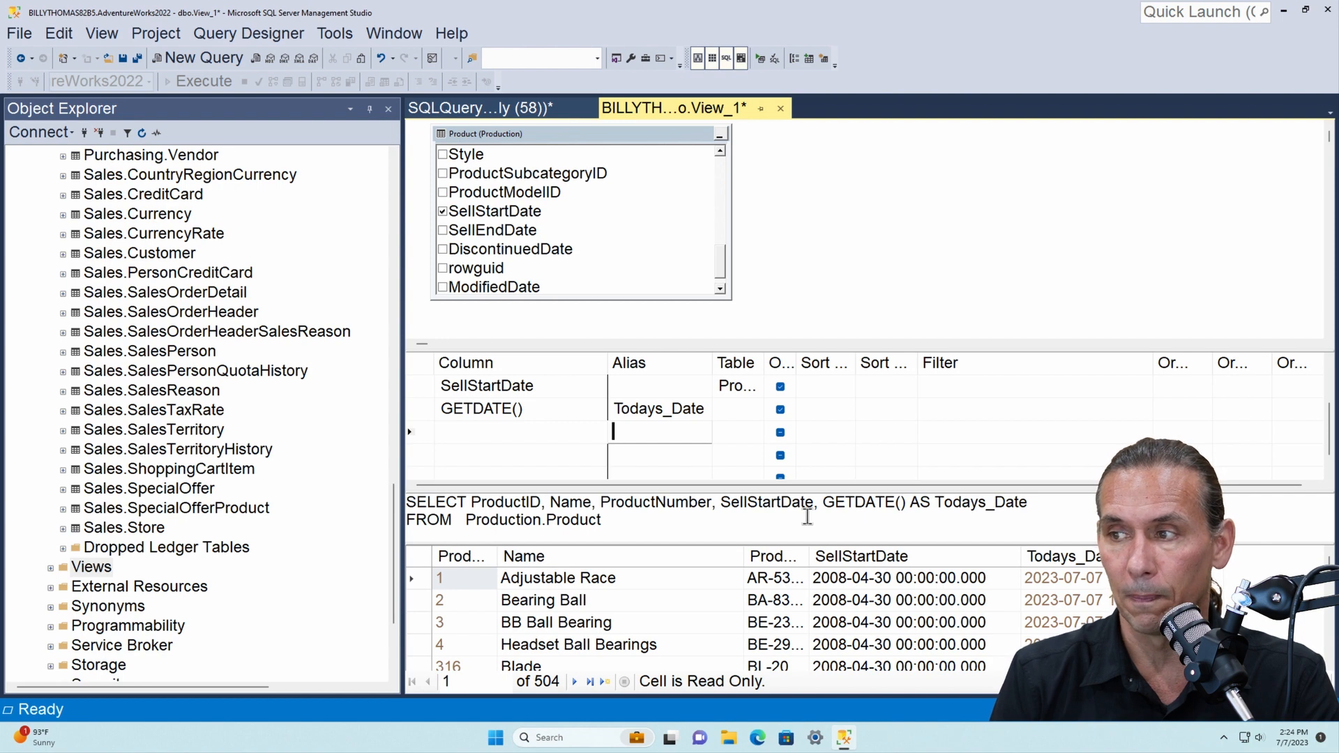
Step: Examine the range of SellStartDate values through the product results, from the first rows to the last ones
{"action": "left_click", "coordinate": [556, 388]}
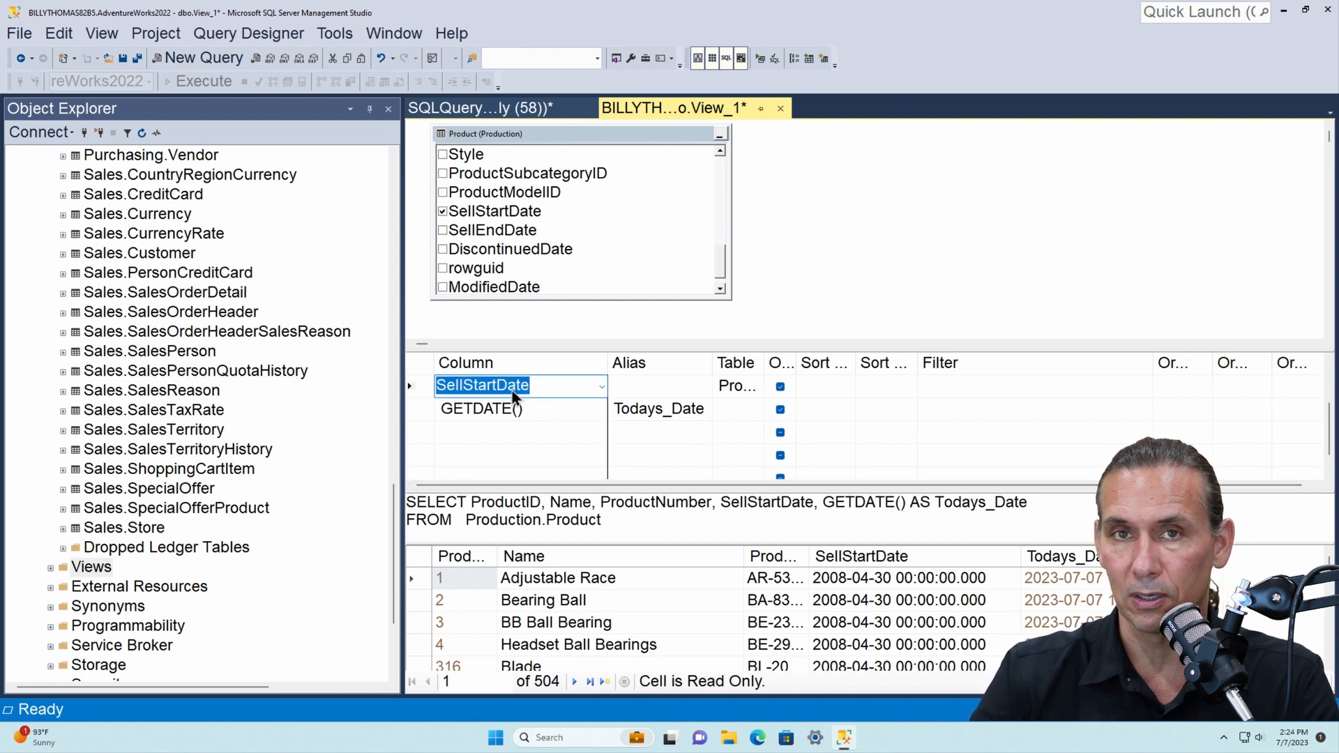
{"action": "scroll", "coordinate": [874, 612], "scroll_direction": "down", "scroll_amount": 20}
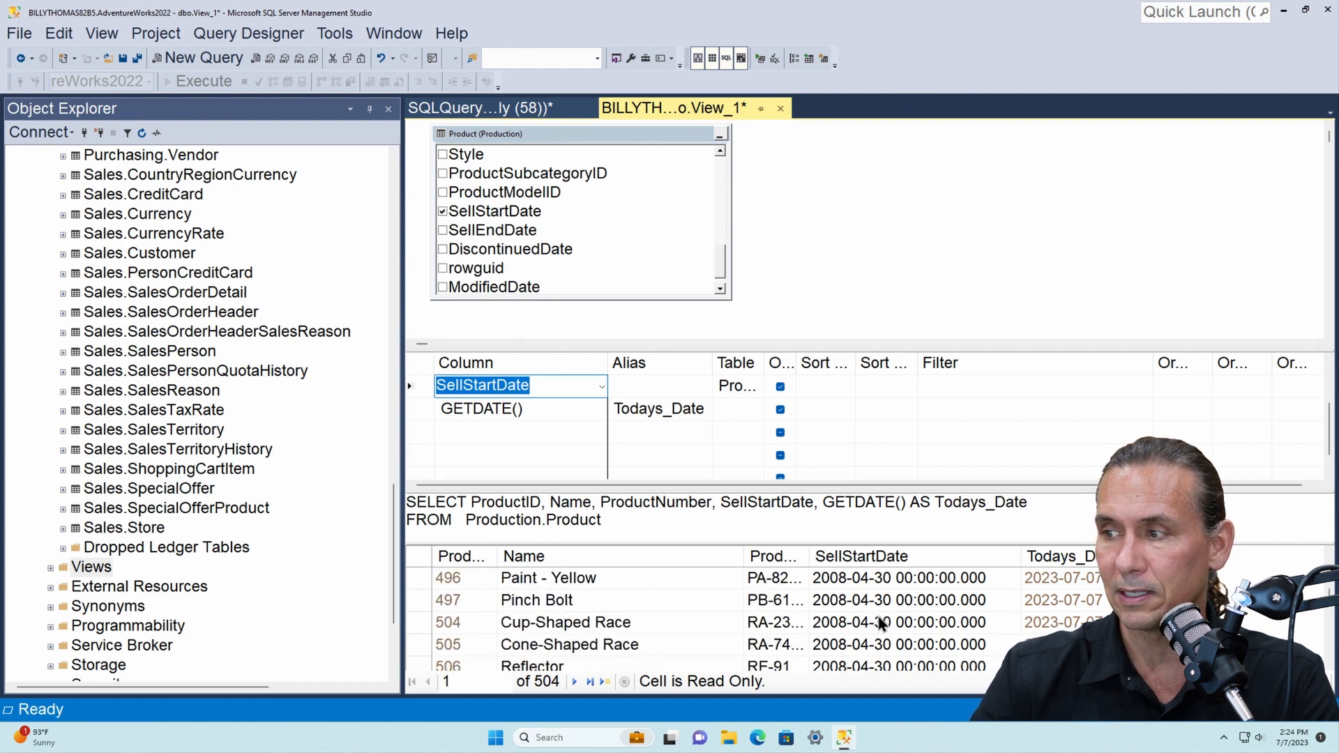
{"action": "left_click", "coordinate": [879, 616]}
{"action": "scroll", "coordinate": [882, 615], "scroll_direction": "down", "scroll_amount": 20}
{"action": "scroll", "coordinate": [886, 615], "scroll_direction": "up", "scroll_amount": 20}
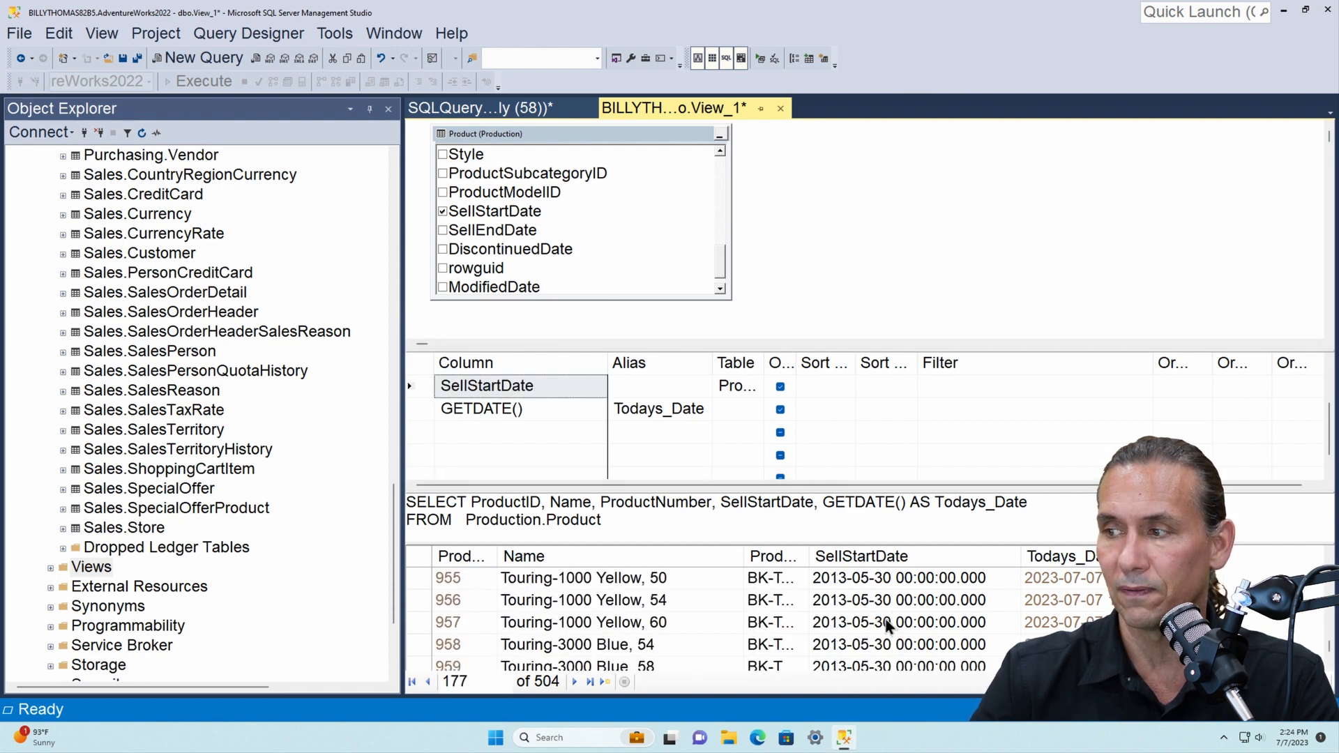
{"action": "scroll", "coordinate": [876, 611], "scroll_direction": "down", "scroll_amount": 20}
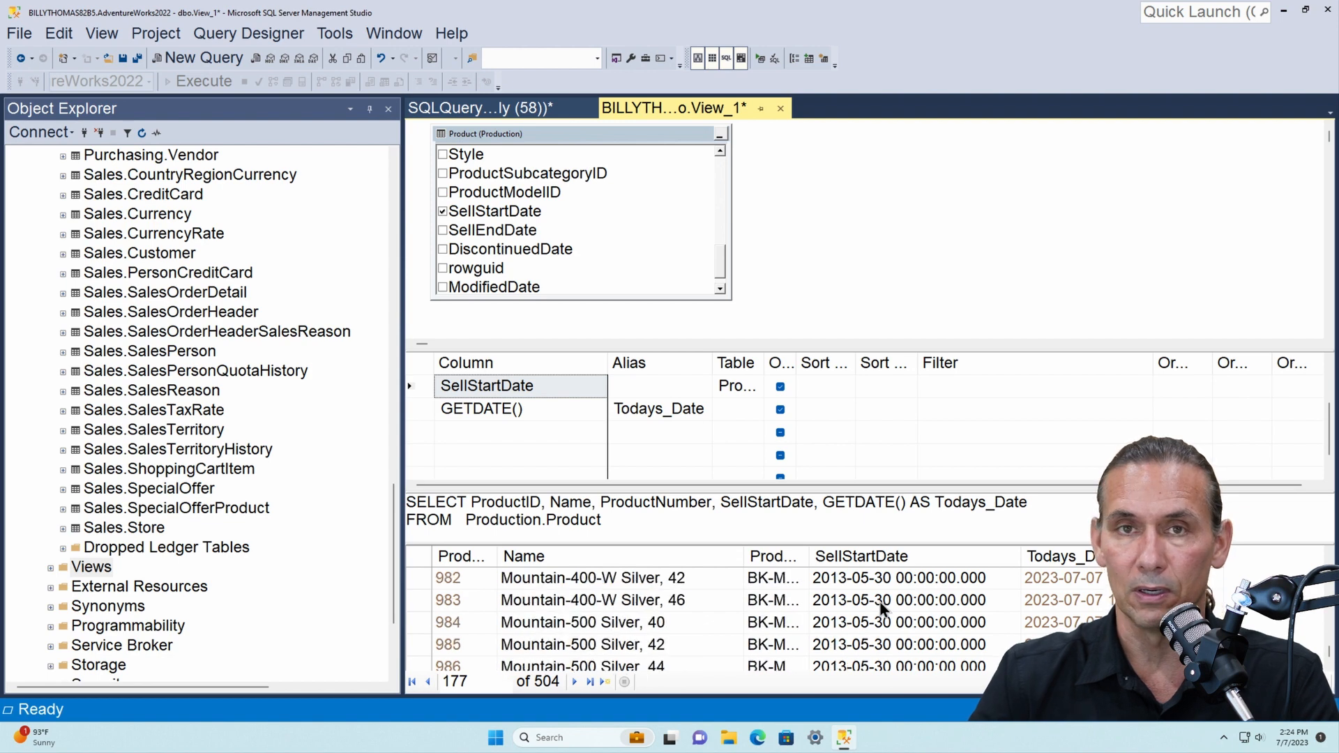
{"action": "scroll", "coordinate": [877, 621], "scroll_direction": "up", "scroll_amount": 20}
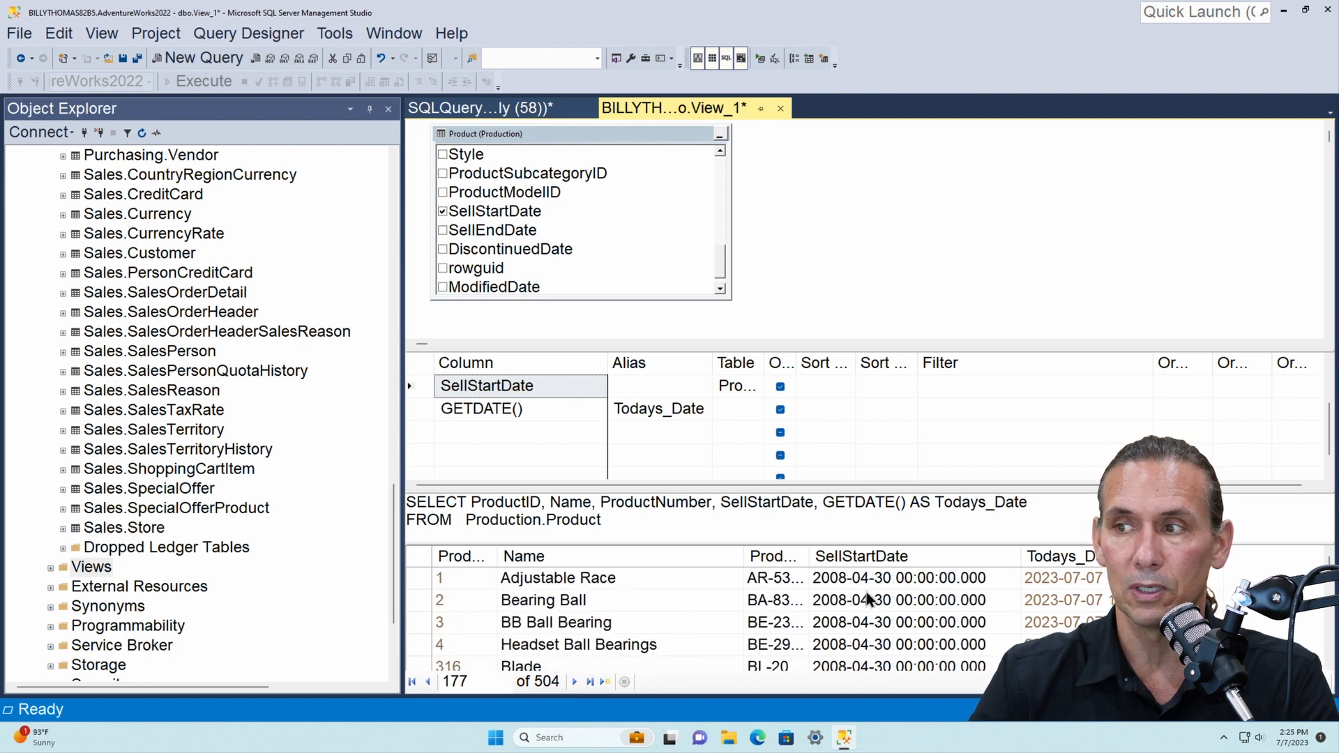
Step: Filter SellStartDate with >=getdate()-365 and execute the view query
{"action": "left_click", "coordinate": [643, 396]}
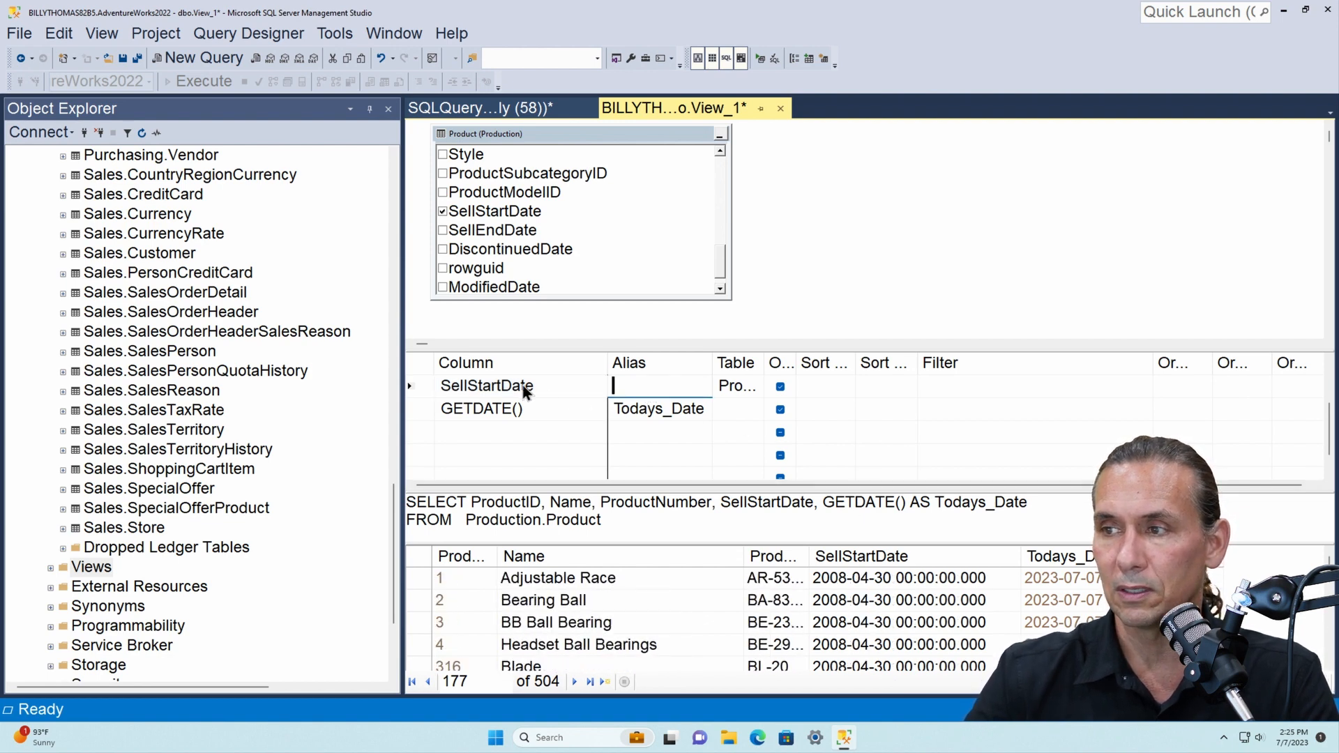
{"action": "left_click", "coordinate": [933, 391]}
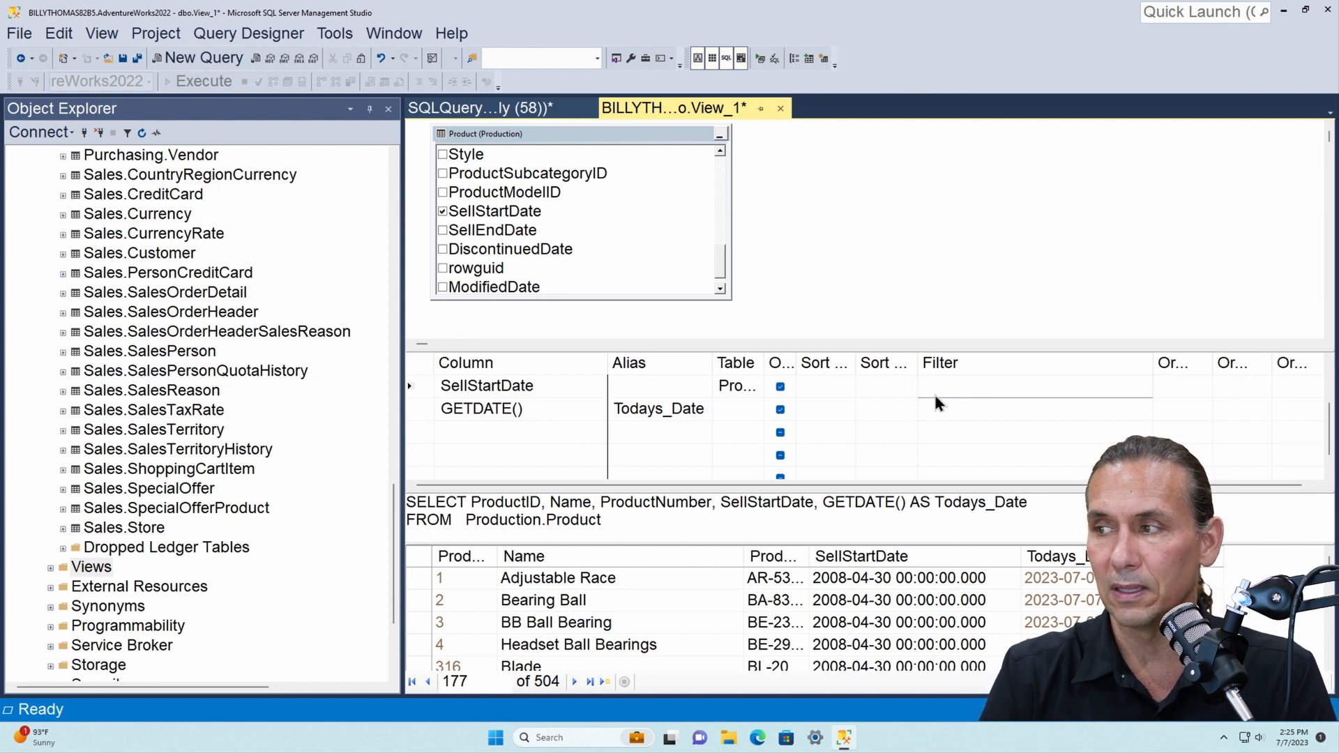
{"action": "type", "text": ">=g"}
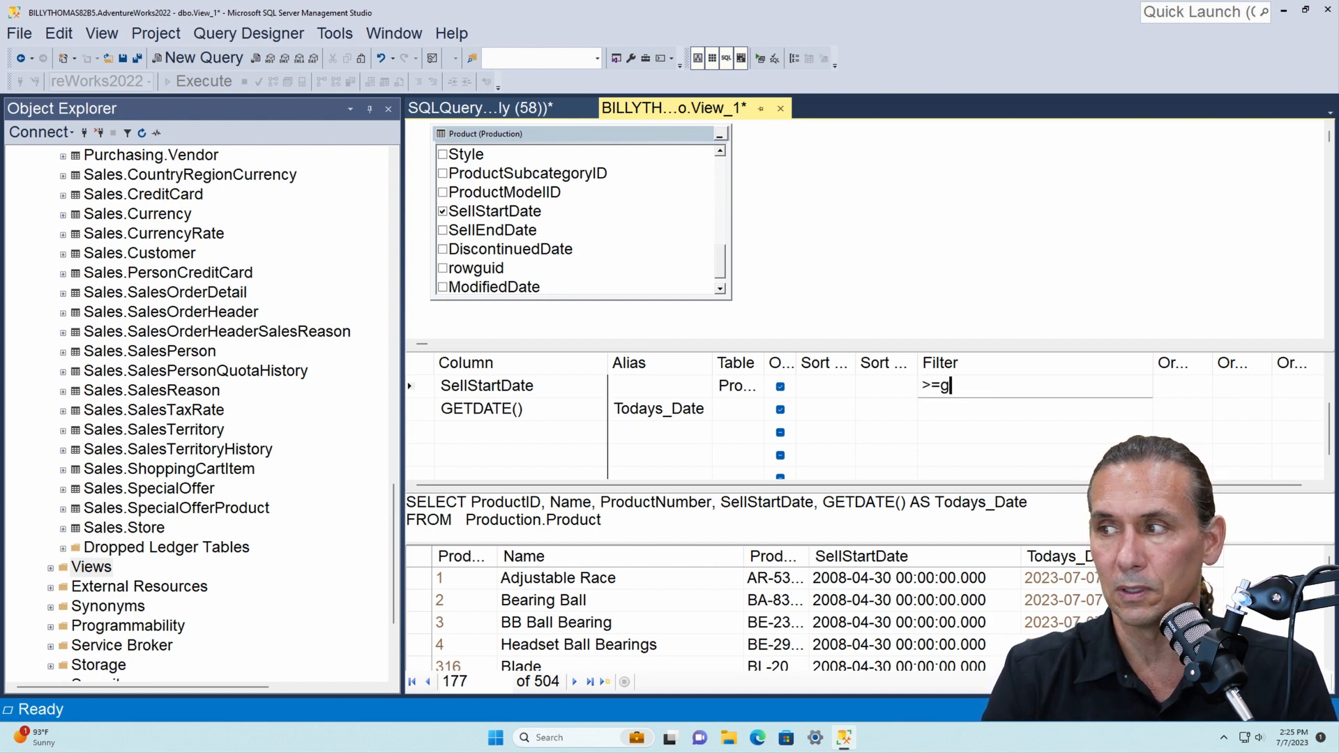
{"action": "type", "text": "etdate()"}
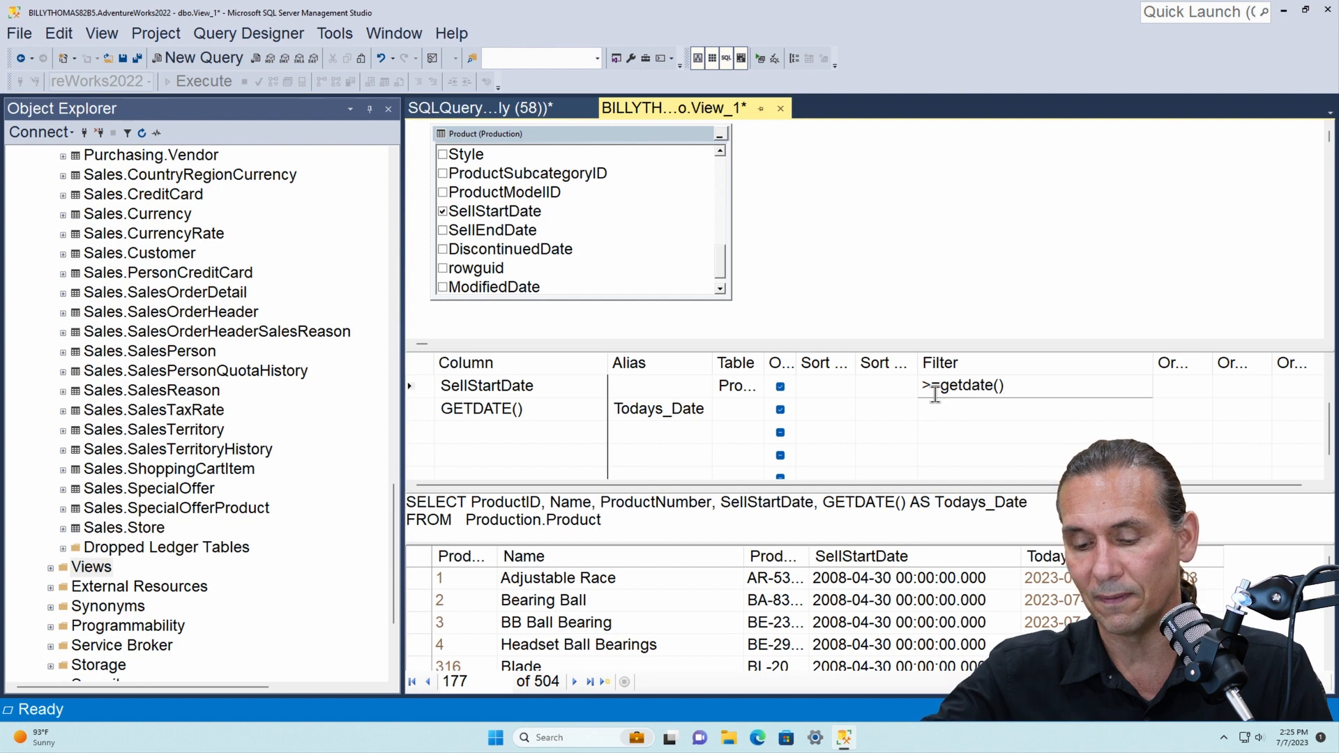
{"action": "type", "text": "- 365"}
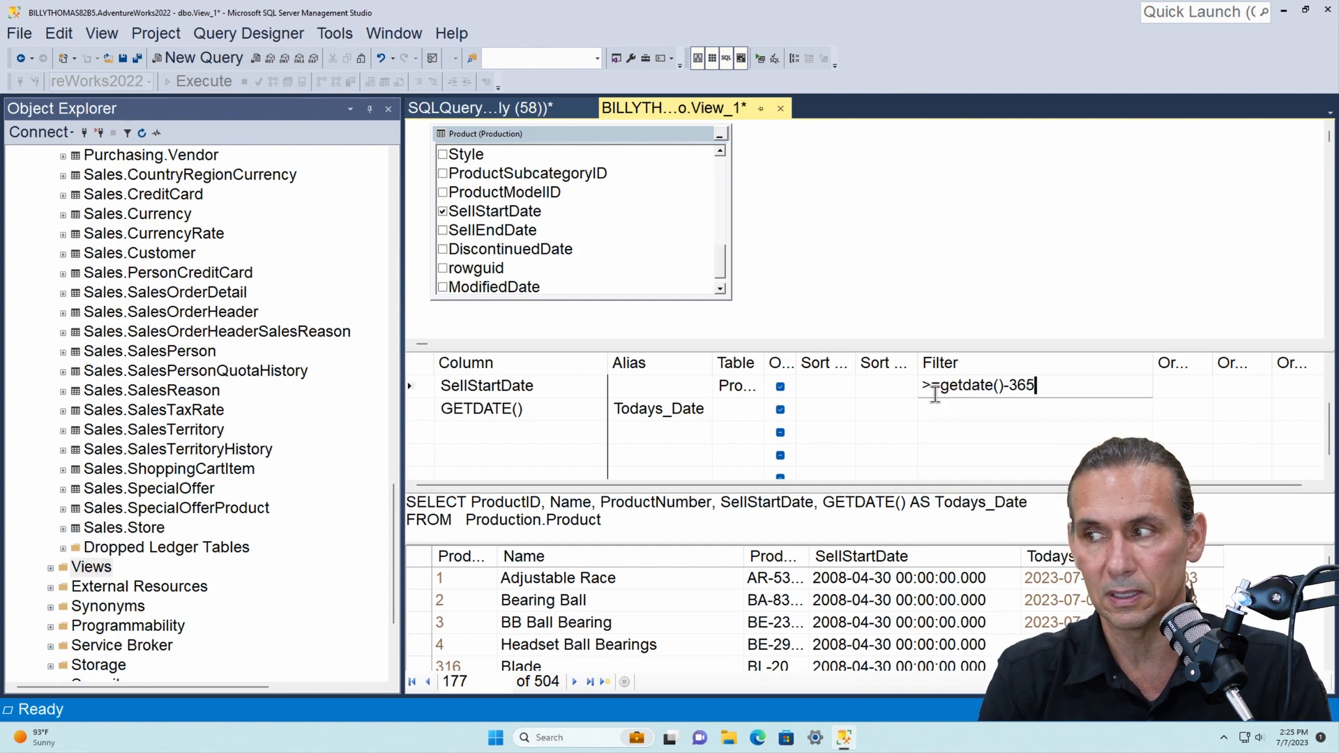
{"action": "key", "text": "Return"}
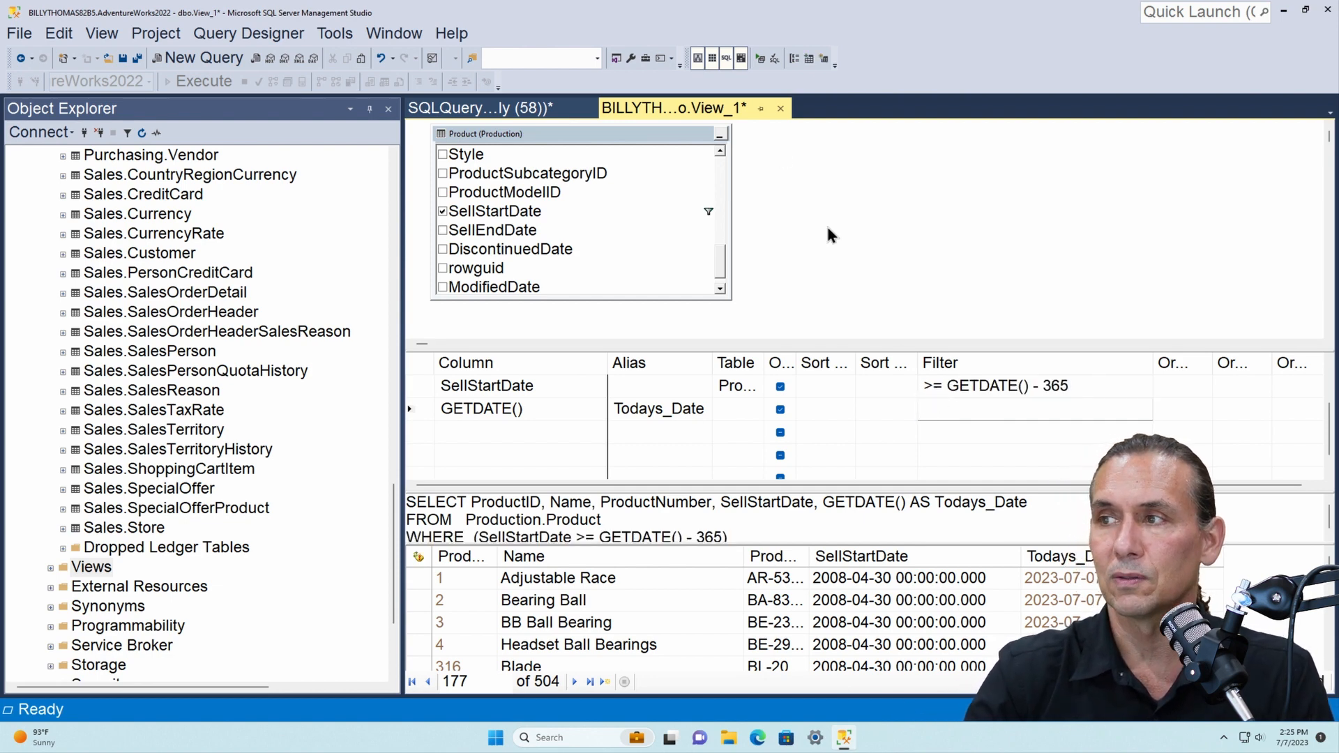
{"action": "left_click", "coordinate": [761, 59]}
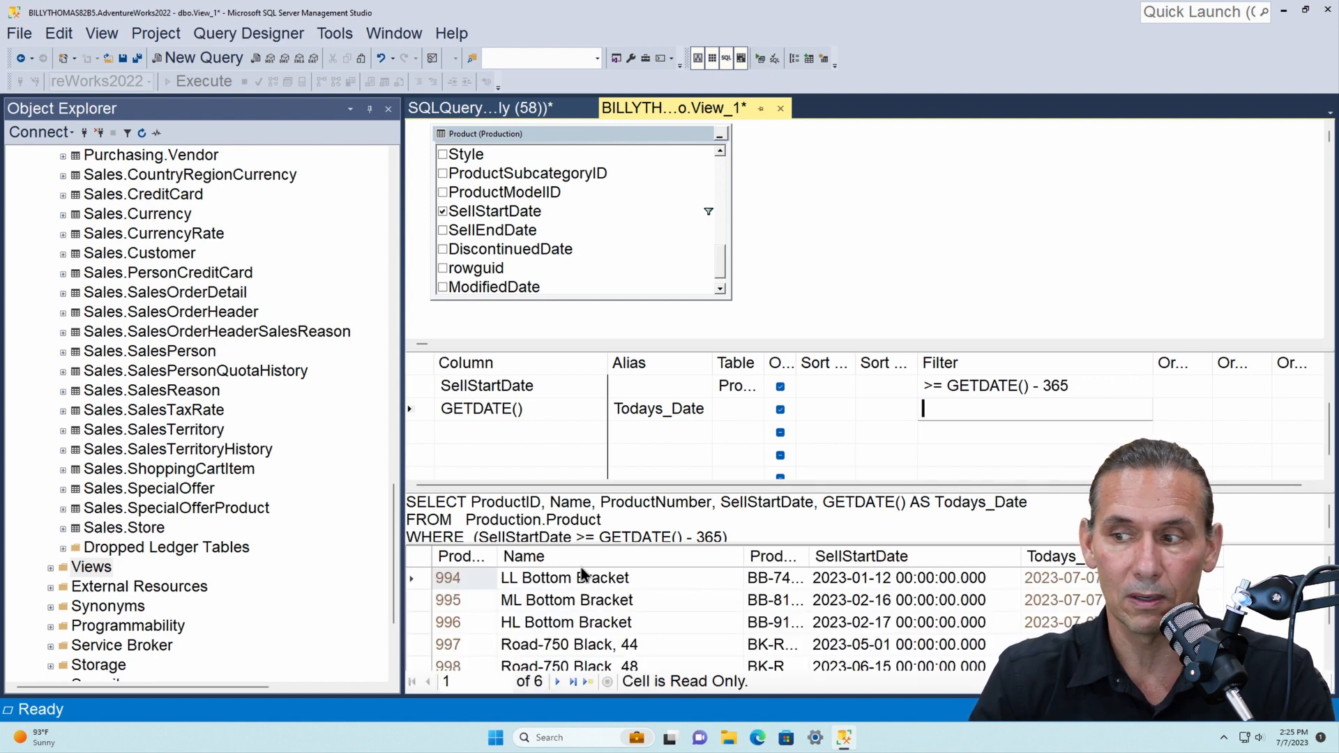
Step: Step through the SellStartDate values of the filtered results from the first row to the last product
{"action": "left_click", "coordinate": [875, 585]}
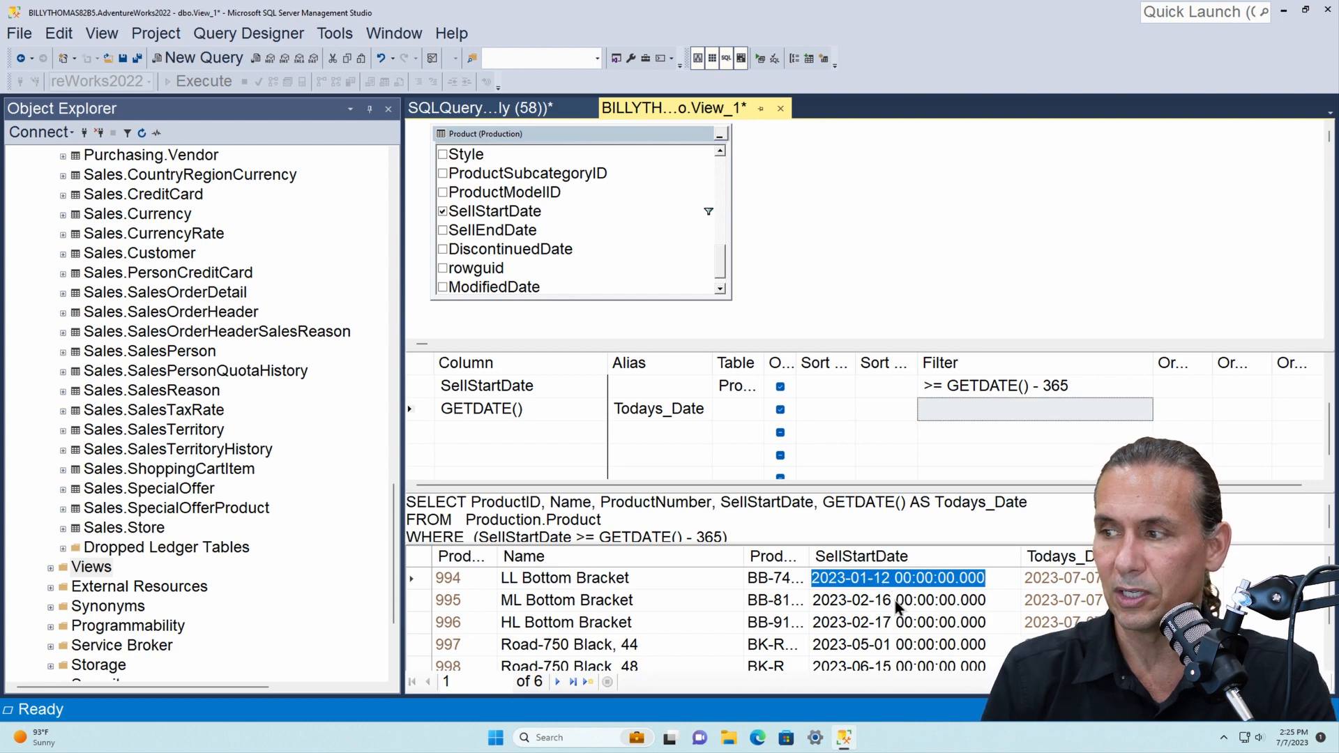
{"action": "left_click", "coordinate": [895, 600]}
{"action": "key", "text": "Down"}
{"action": "key", "text": "Down"}
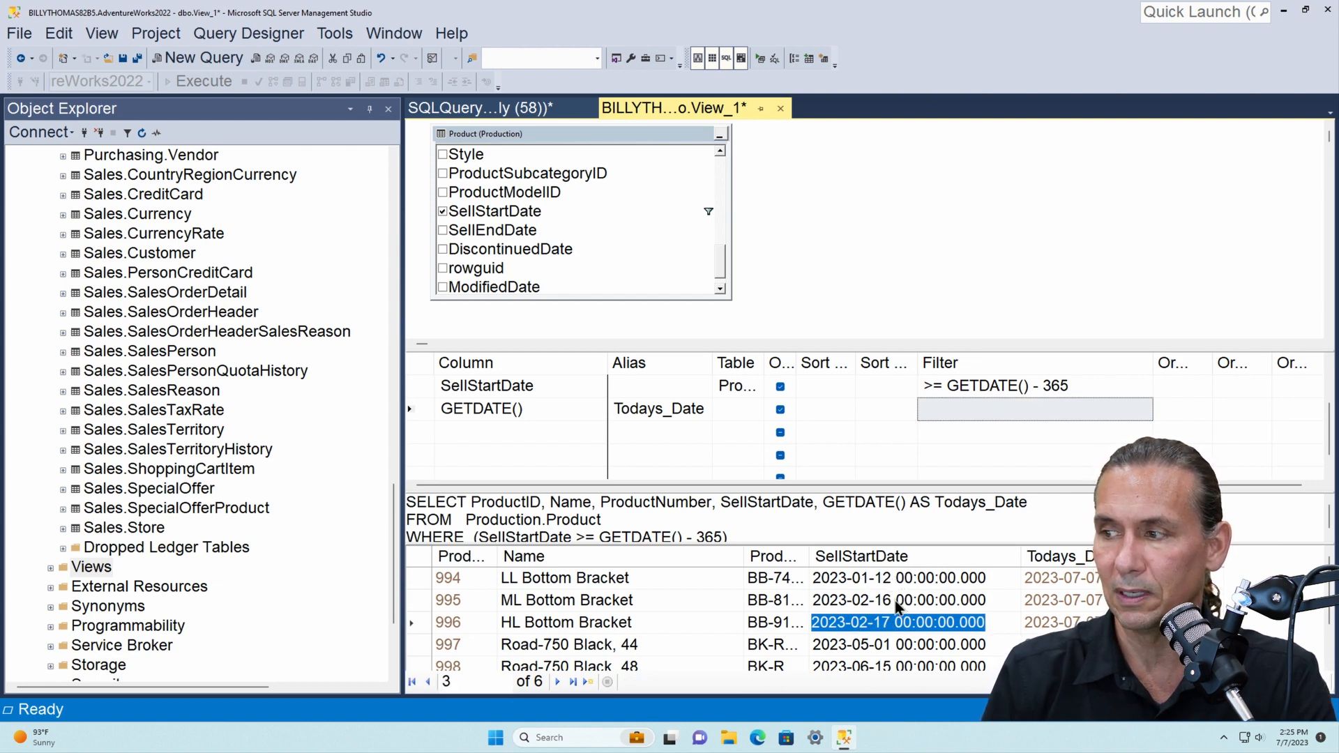
{"action": "key", "text": "Down"}
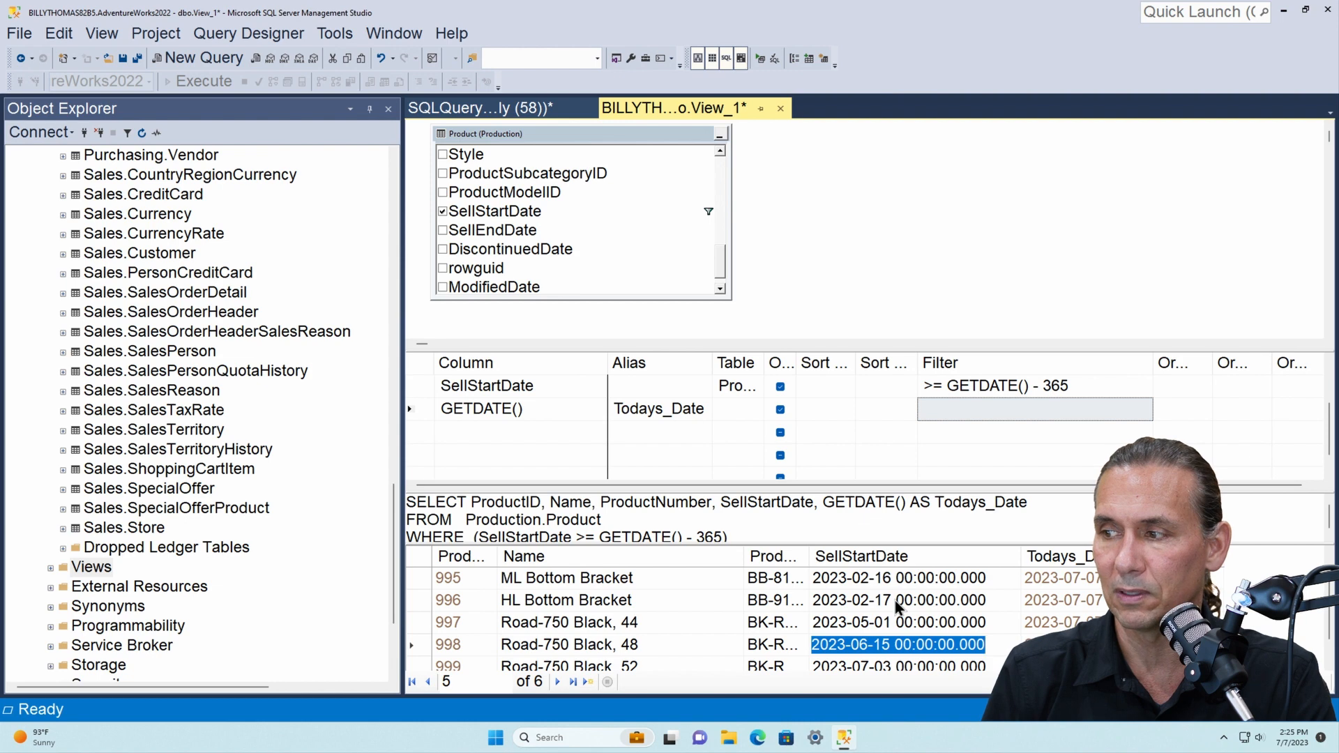
{"action": "key", "text": "Down"}
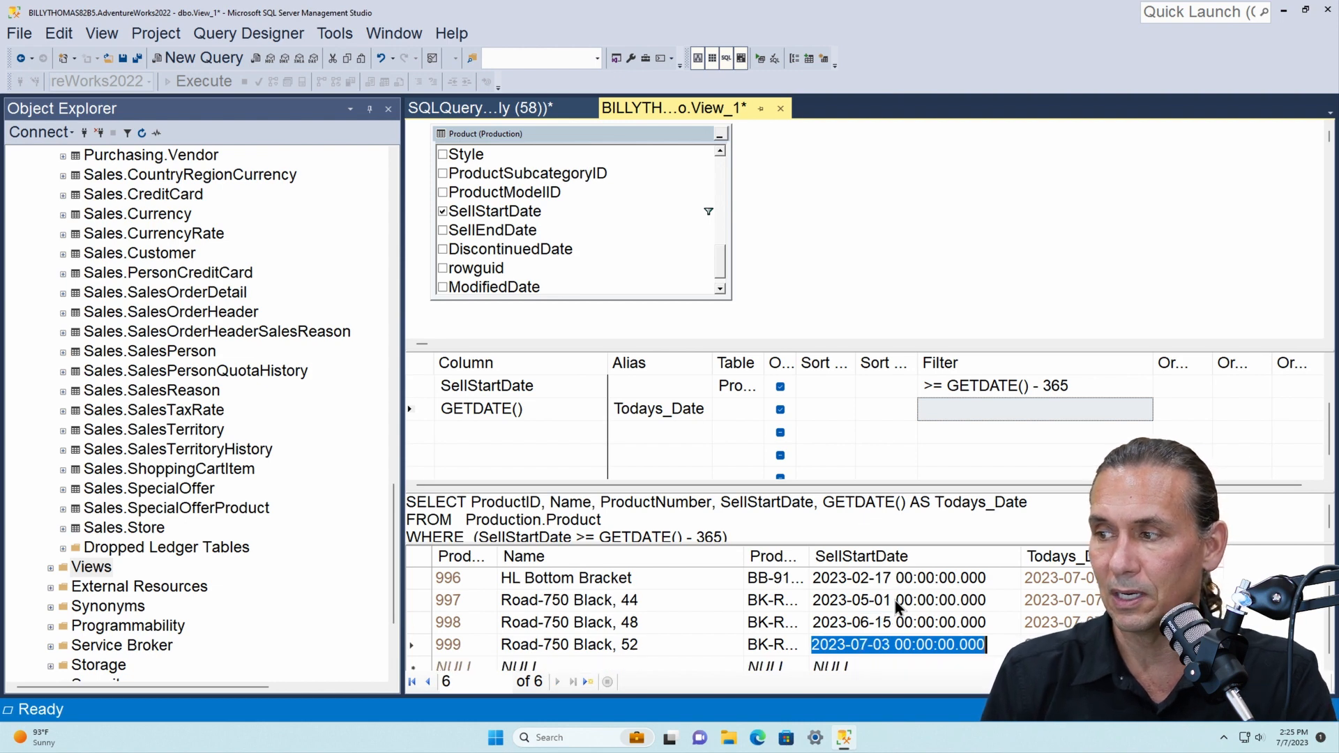
Step: Step back up through the filtered SellStartDate values to the first product row
{"action": "key", "text": "Up"}
{"action": "key", "text": "Up"}
{"action": "key", "text": "Up"}
{"action": "key", "text": "Up"}
{"action": "key", "text": "Up"}
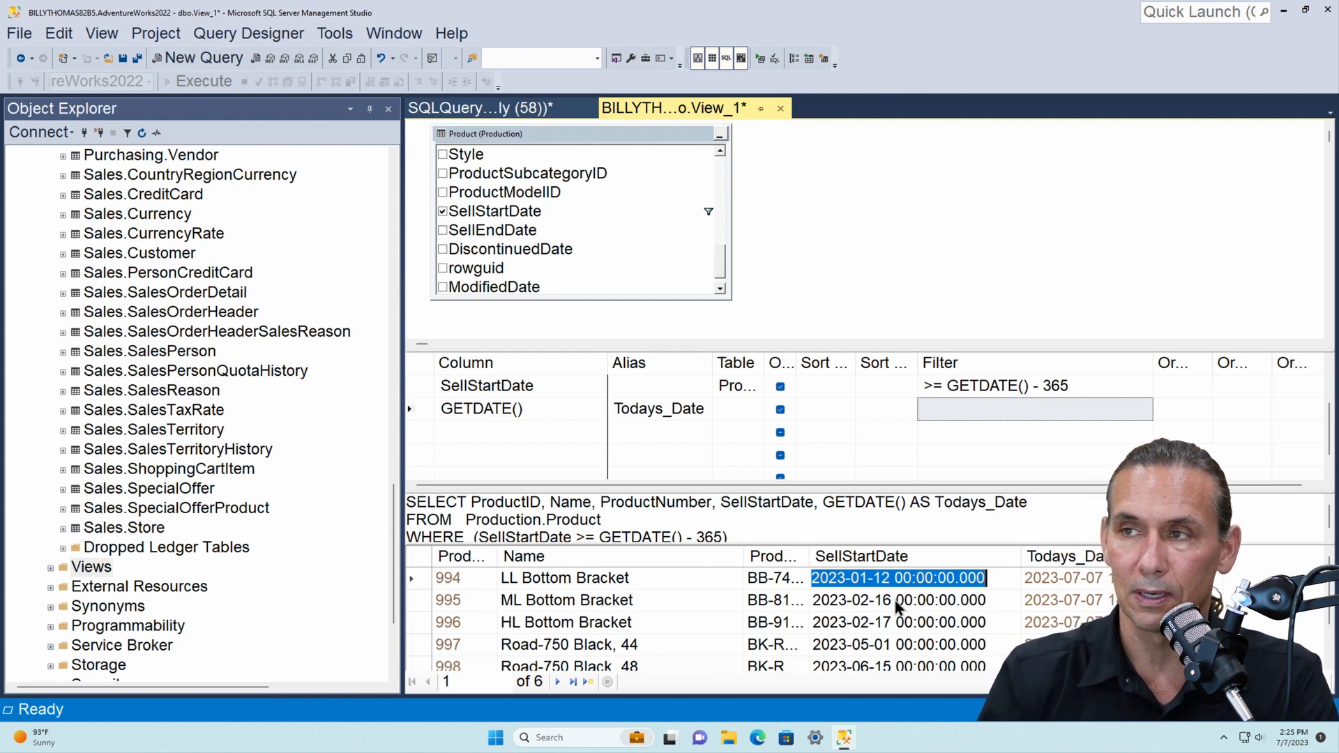
Step: In the SQL query window, wrap getdate() in year() so the statement reads select year(getdate()), and execute it
{"action": "left_click", "coordinate": [539, 108]}
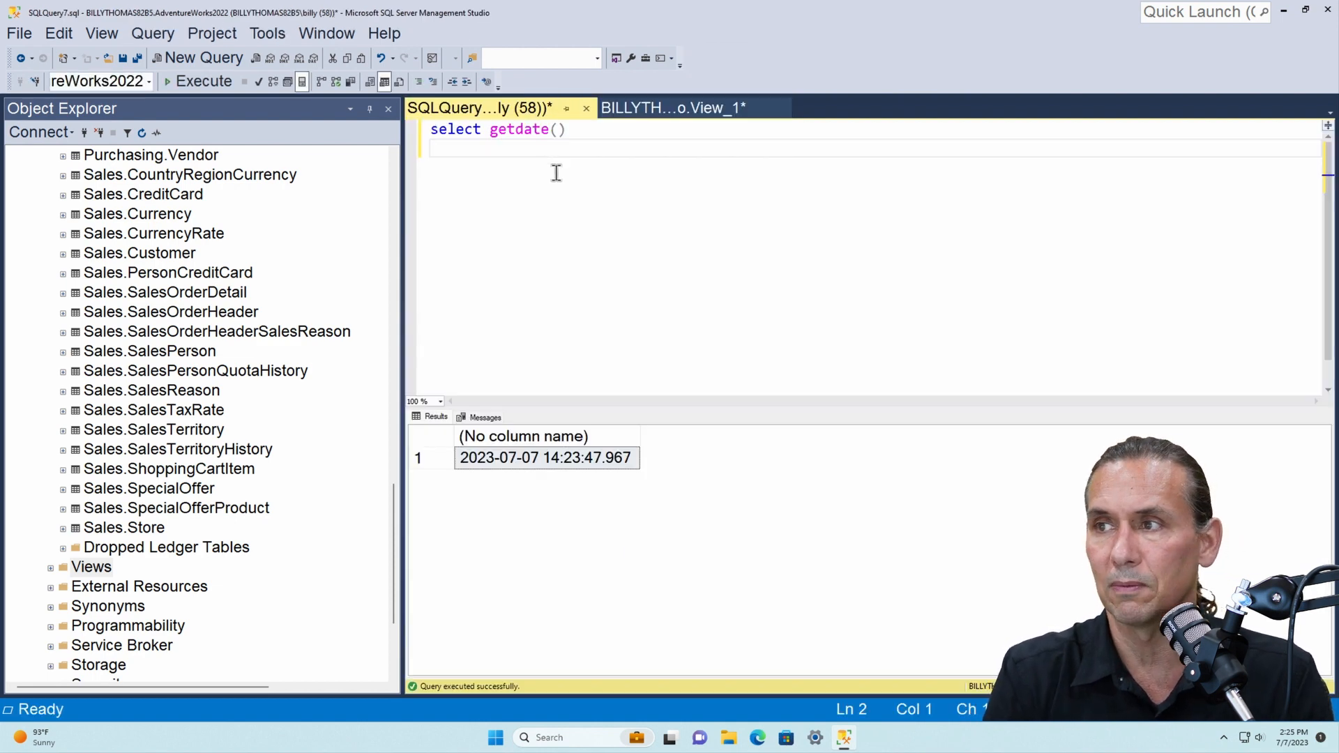
{"action": "key", "text": "Up"}
{"action": "key", "text": "Right"}
{"action": "key", "text": "Right"}
{"action": "key", "text": "Right"}
{"action": "key", "text": "Right"}
{"action": "key", "text": "Right"}
{"action": "key", "text": "Right"}
{"action": "key", "text": "Right"}
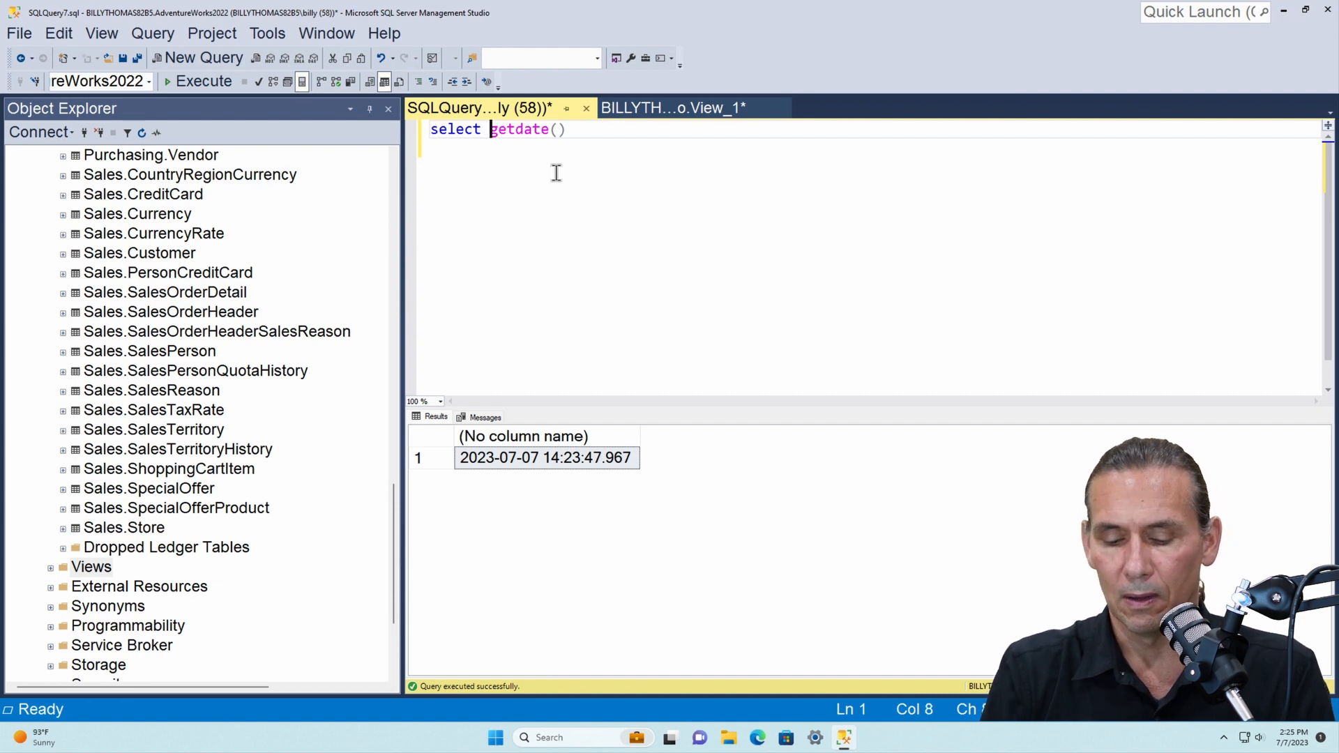
{"action": "type", "text": "year("}
{"action": "key", "text": "End"}
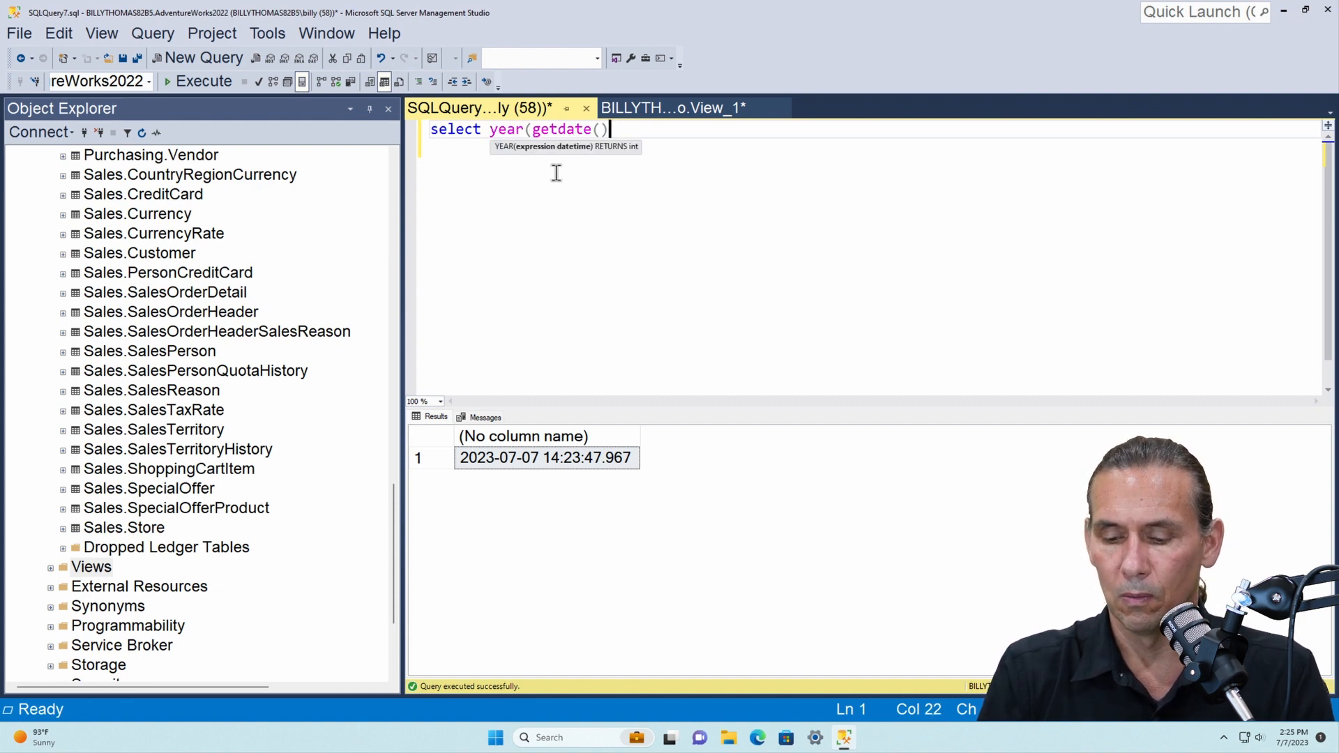
{"action": "type", "text": ")"}
{"action": "key", "text": "F5"}
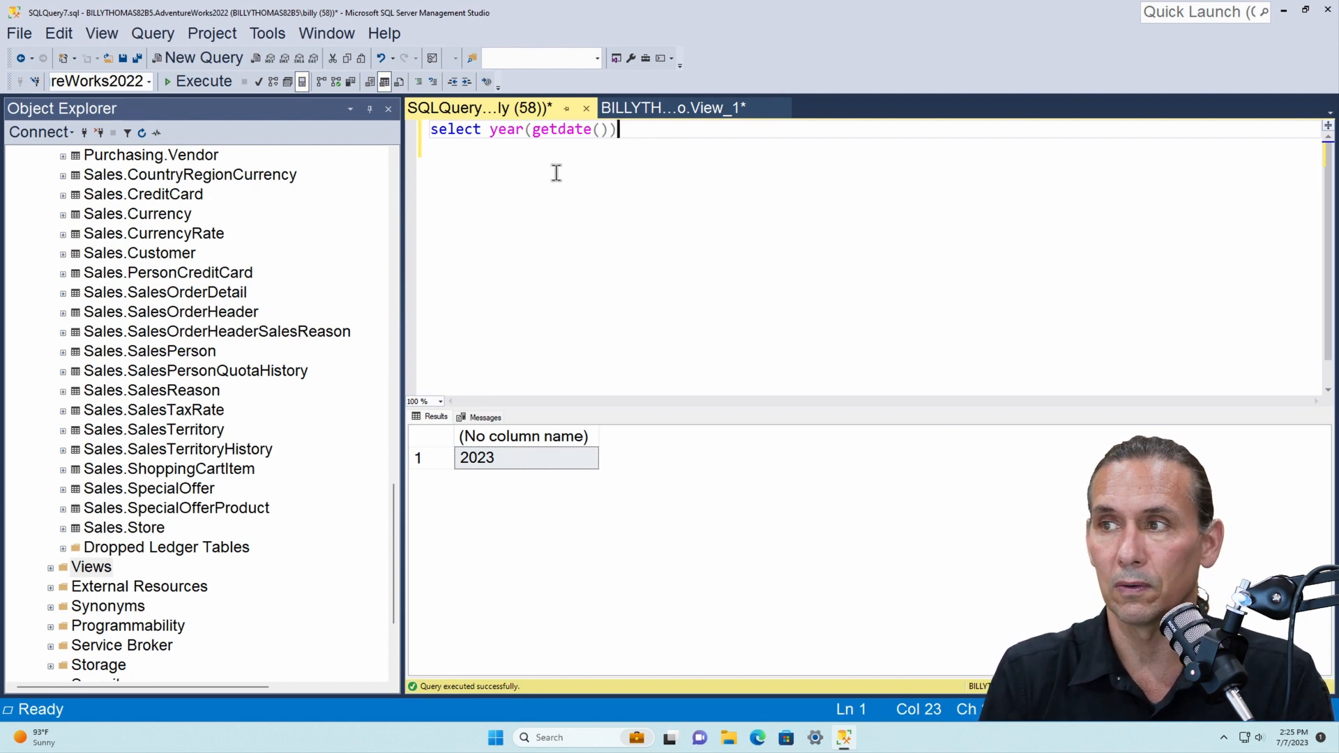
Step: Duplicate the year statement on the next line, change the copy to select month(getdate()), and execute both statements
{"action": "key", "text": "Home"}
{"action": "key", "text": "shift+End"}
{"action": "key", "text": "ctrl+c"}
{"action": "key", "text": "End"}
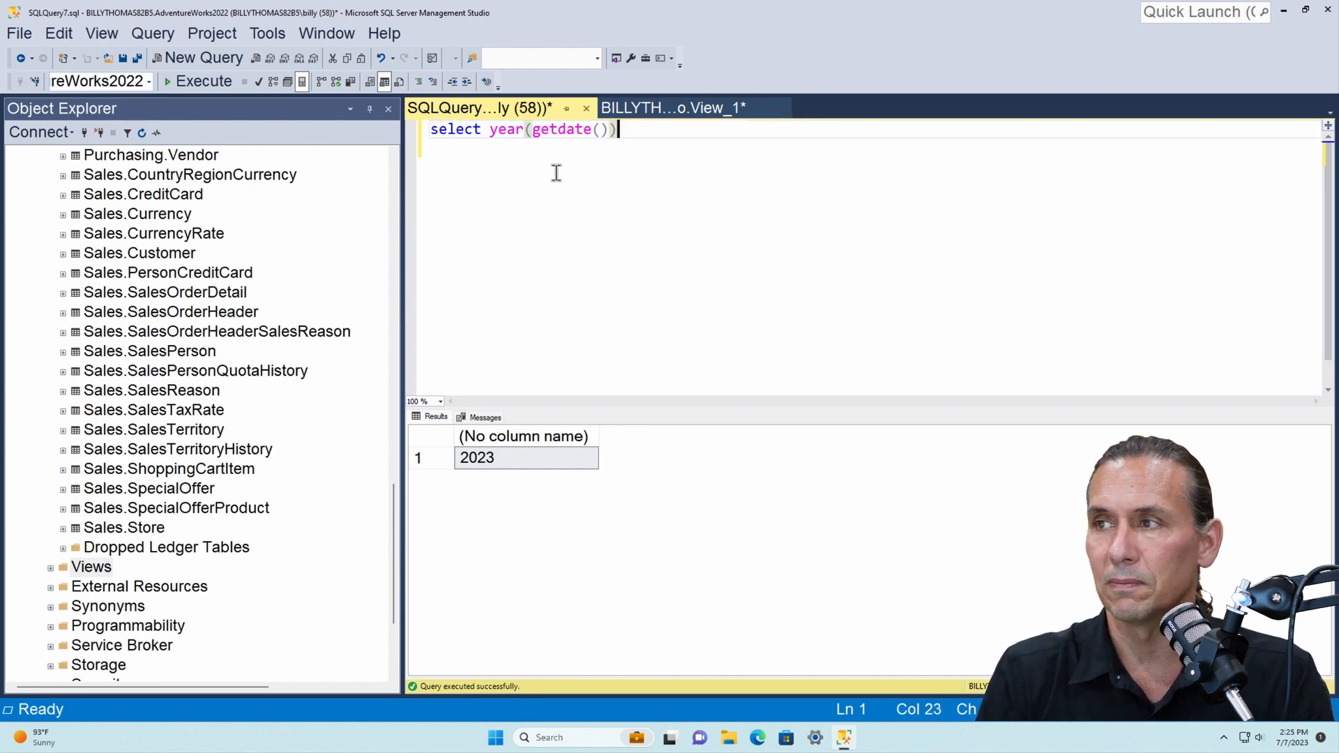
{"action": "key", "text": "Return"}
{"action": "key", "text": "ctrl+v"}
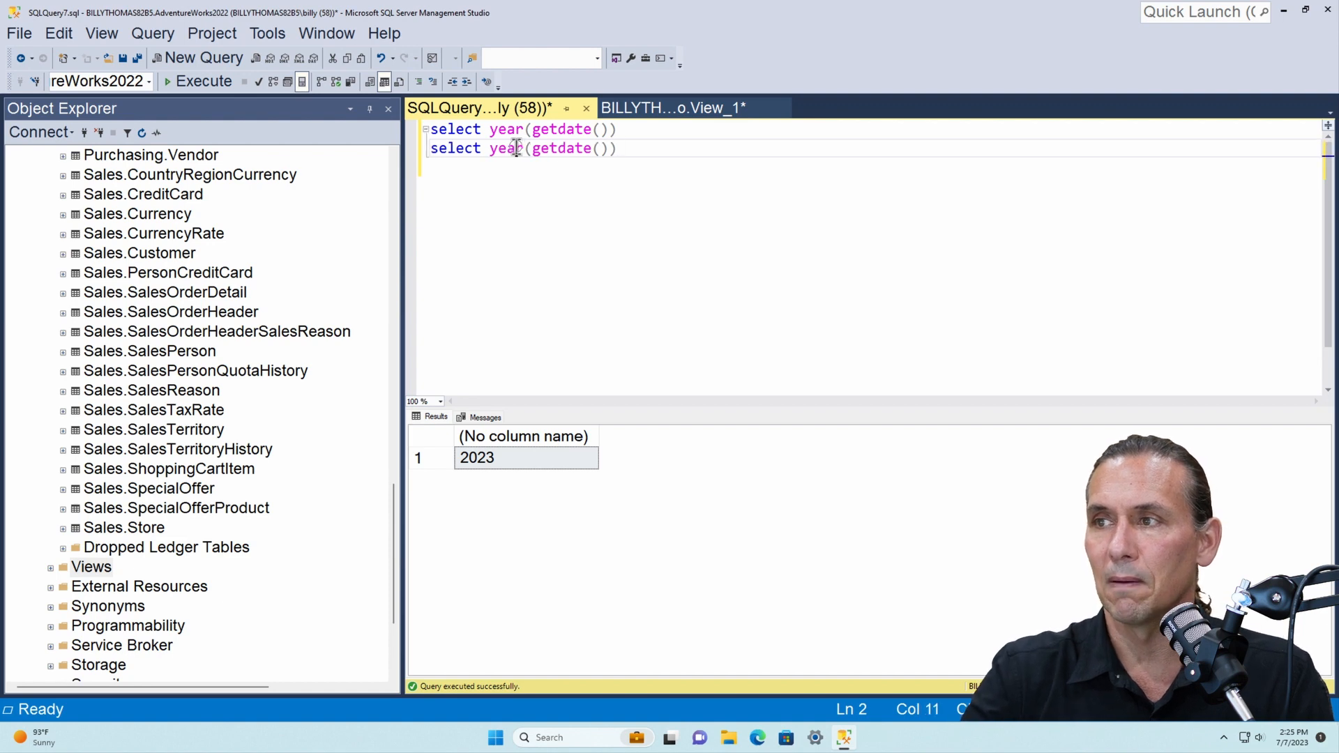
{"action": "double_click", "coordinate": [518, 149]}
{"action": "type", "text": "month"}
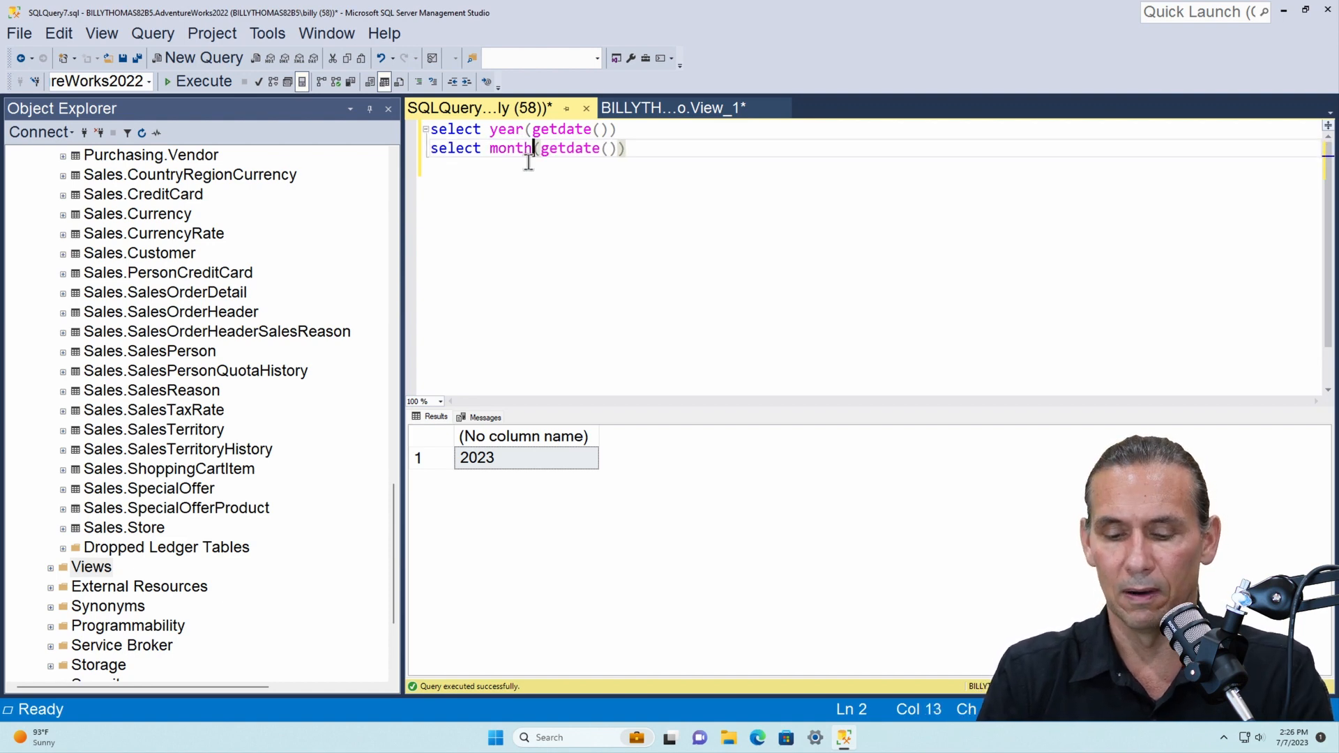
{"action": "key", "text": "F5"}
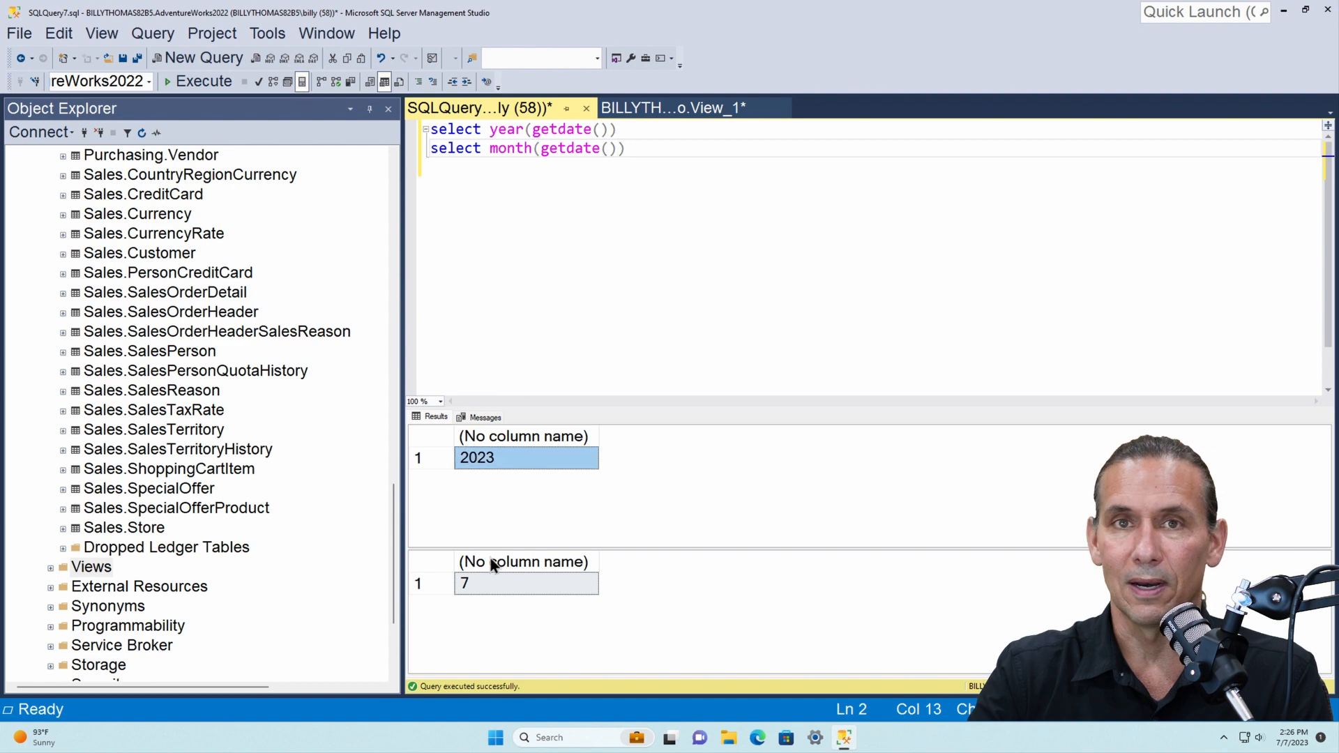
{"action": "left_click", "coordinate": [492, 580]}
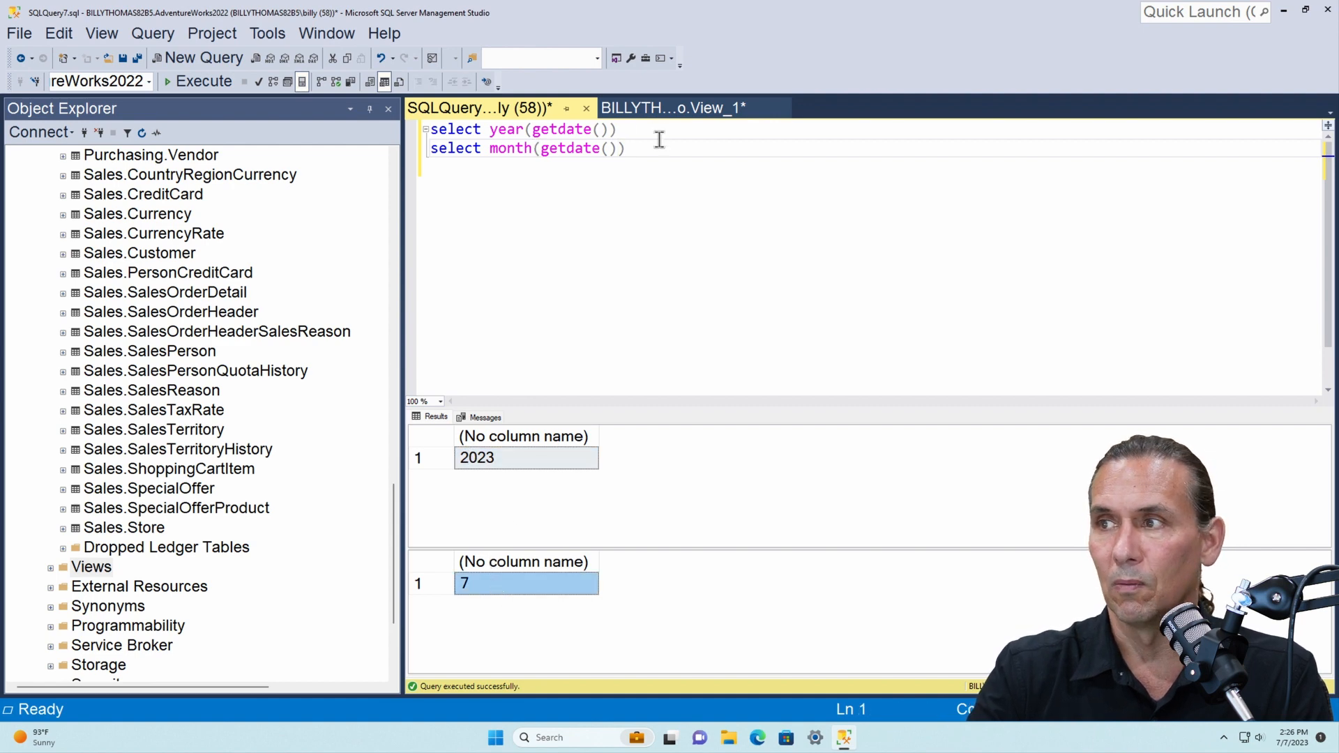
Step: Make room for another statement on a blank line below select month(getdate())
{"action": "left_click_drag", "start_coordinate": [656, 149], "coordinate": [354, 128]}
{"action": "key", "text": "alt"}
{"action": "left_click", "coordinate": [631, 187]}
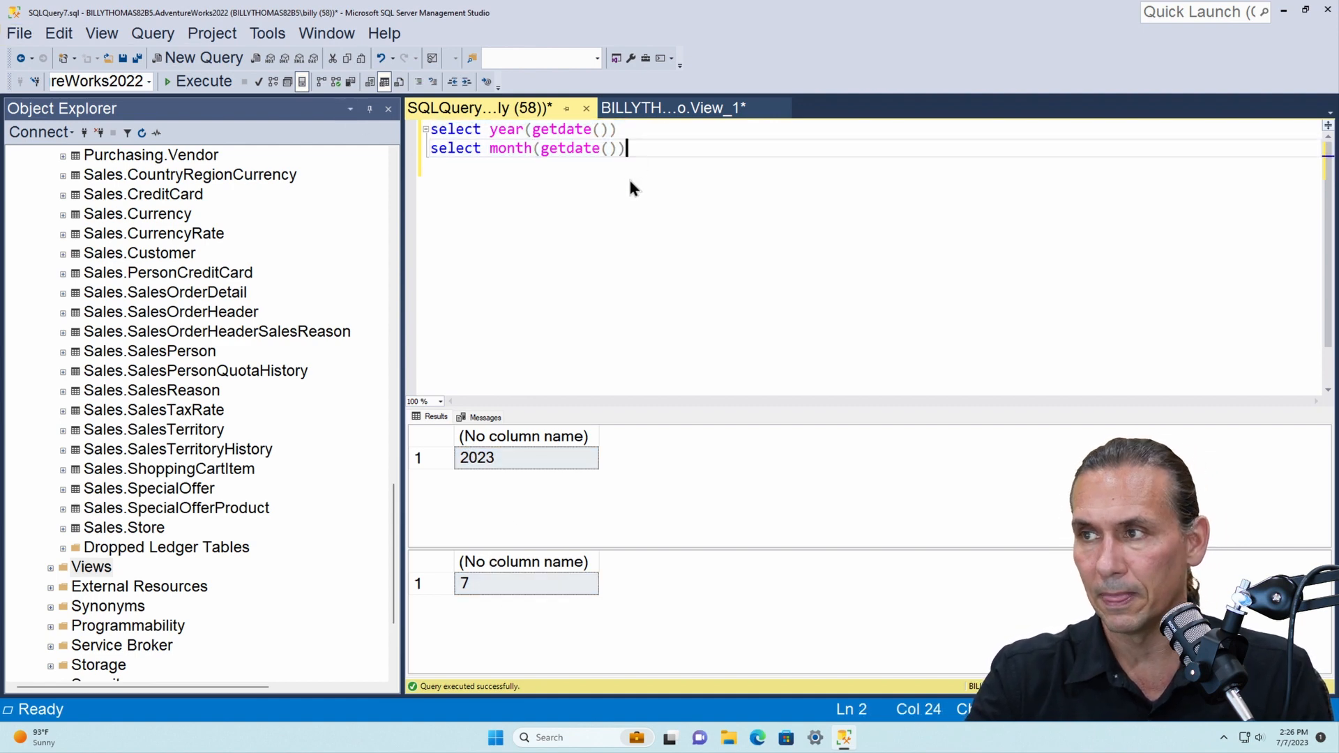
{"action": "key", "text": "Return"}
{"action": "key", "text": "alt+v"}
{"action": "key", "text": "Escape"}
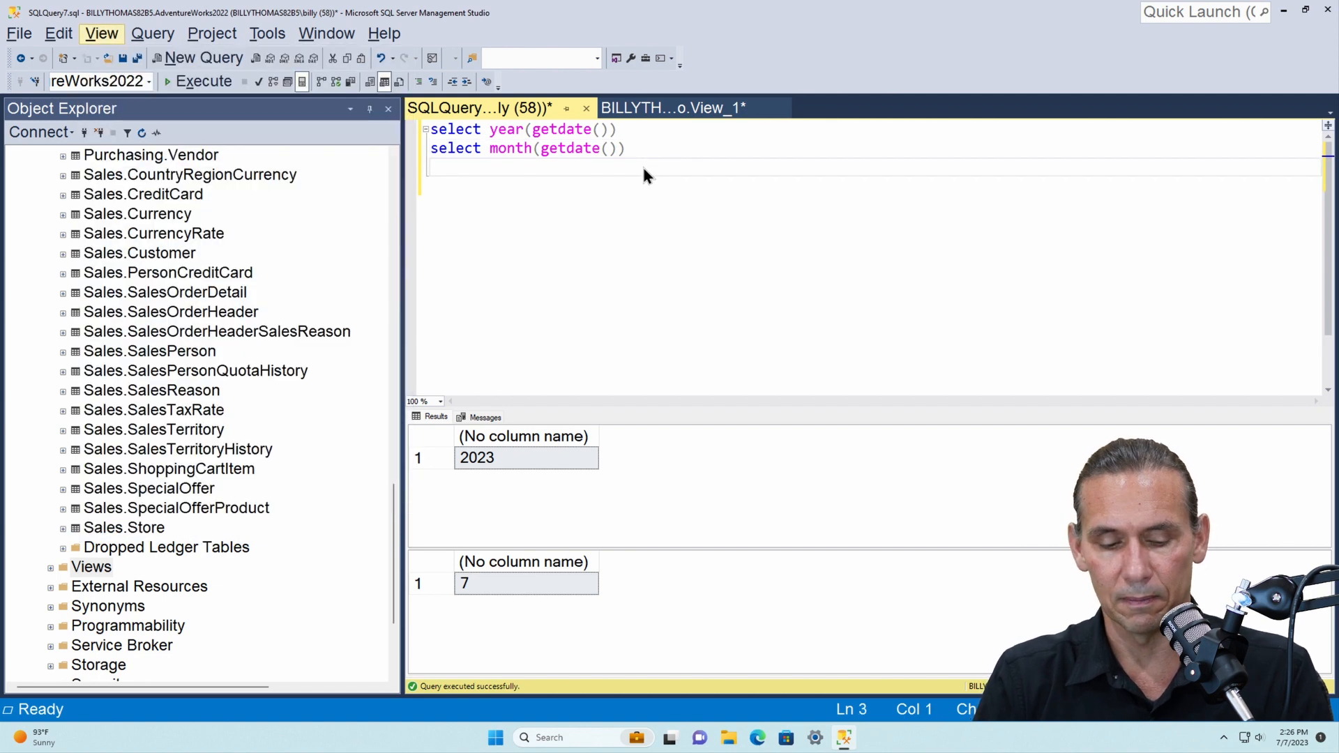
{"action": "key", "text": "Down"}
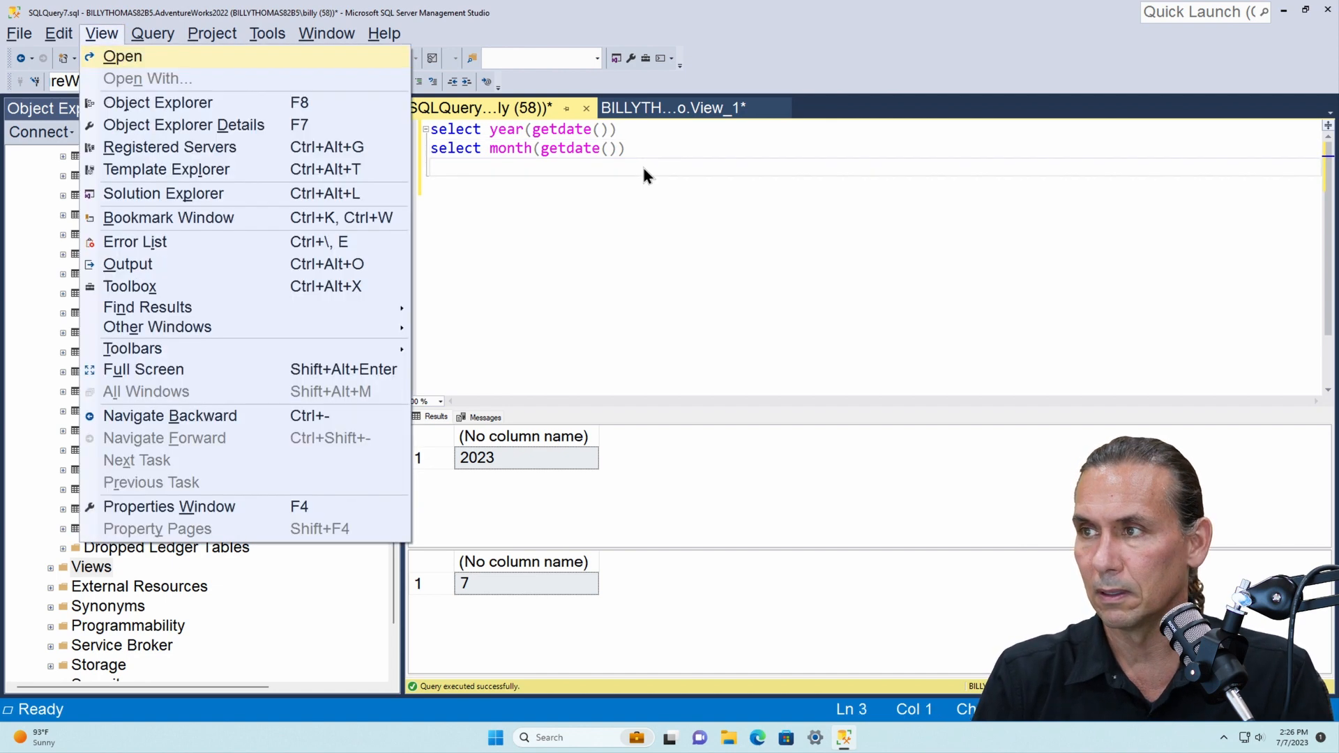
{"action": "left_click", "coordinate": [654, 149]}
{"action": "key", "text": "Down"}
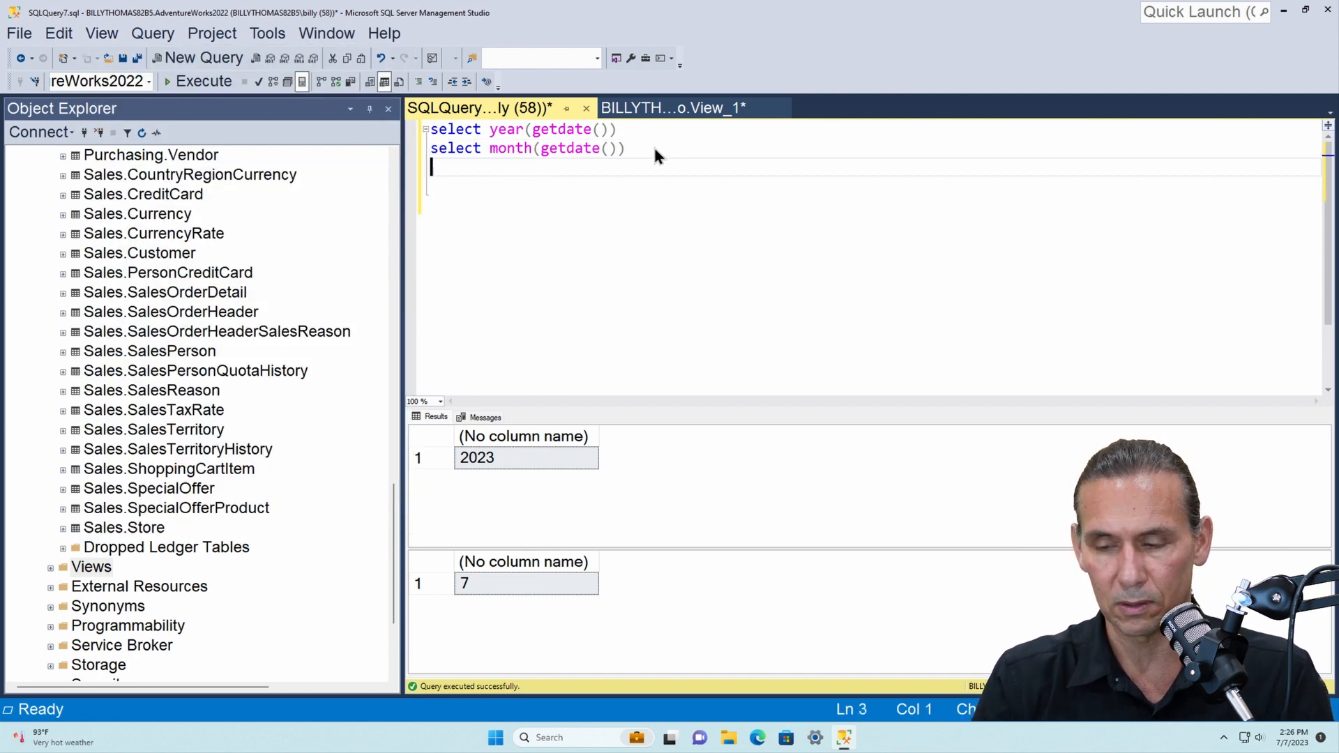
Step: Add select day(getdate()) as the third statement and execute all three
{"action": "type", "text": "select year(getdate())"}
{"action": "double_click", "coordinate": [507, 168]}
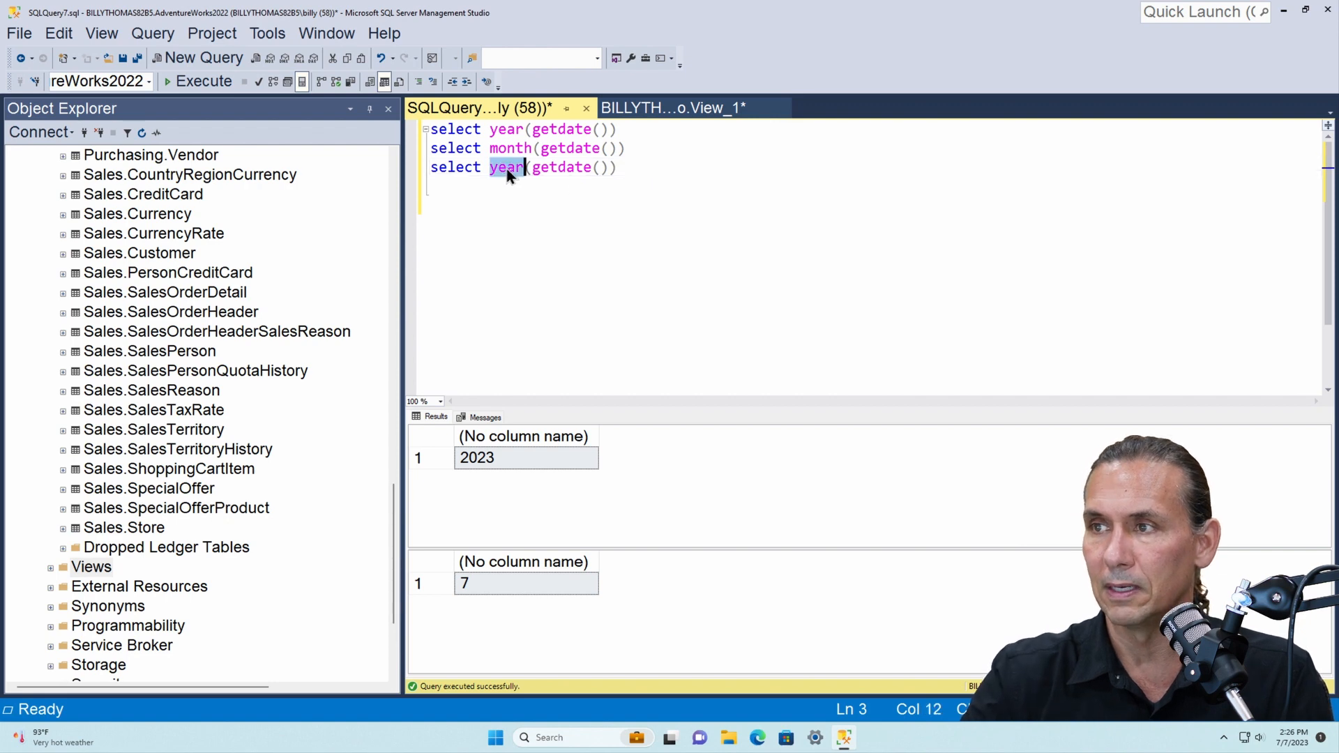
{"action": "type", "text": "dau"}
{"action": "key", "text": "BackSpace"}
{"action": "key", "text": "BackSpace"}
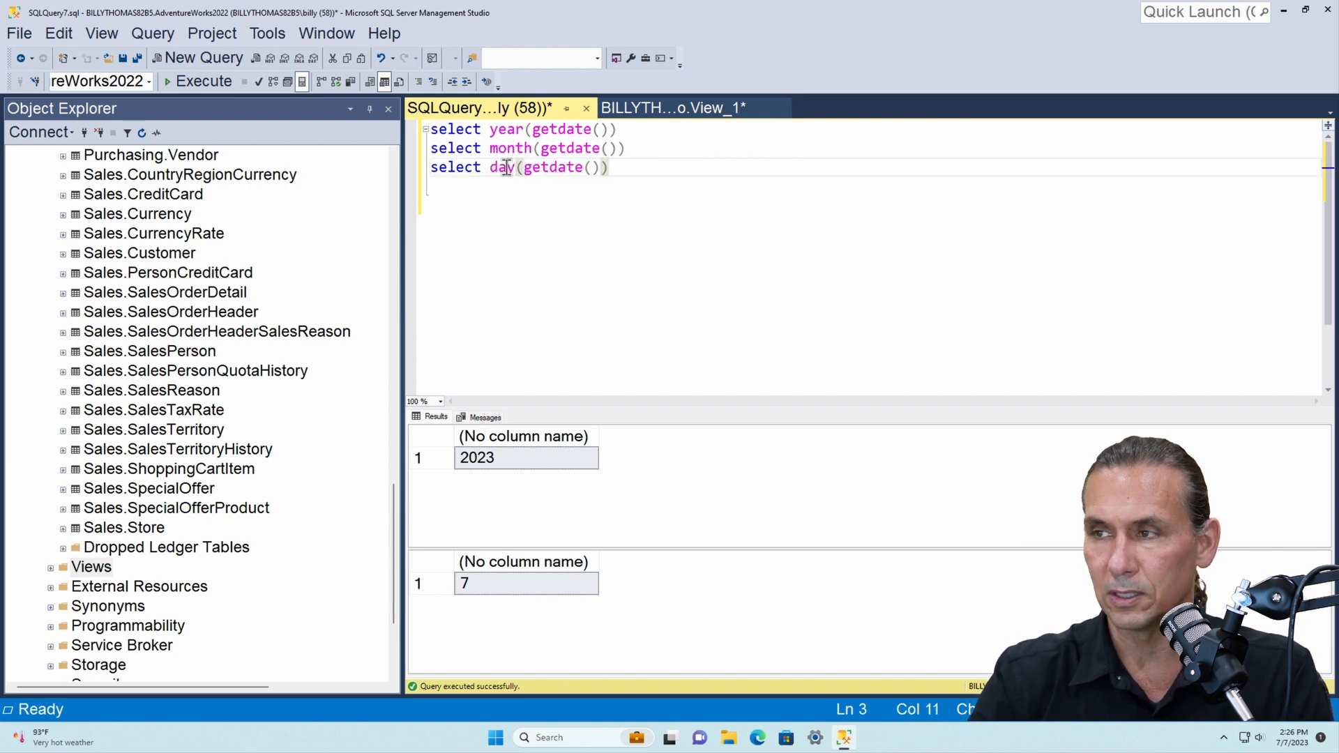
{"action": "type", "text": "ay"}
{"action": "left_click", "coordinate": [464, 234]}
{"action": "key", "text": "F5"}
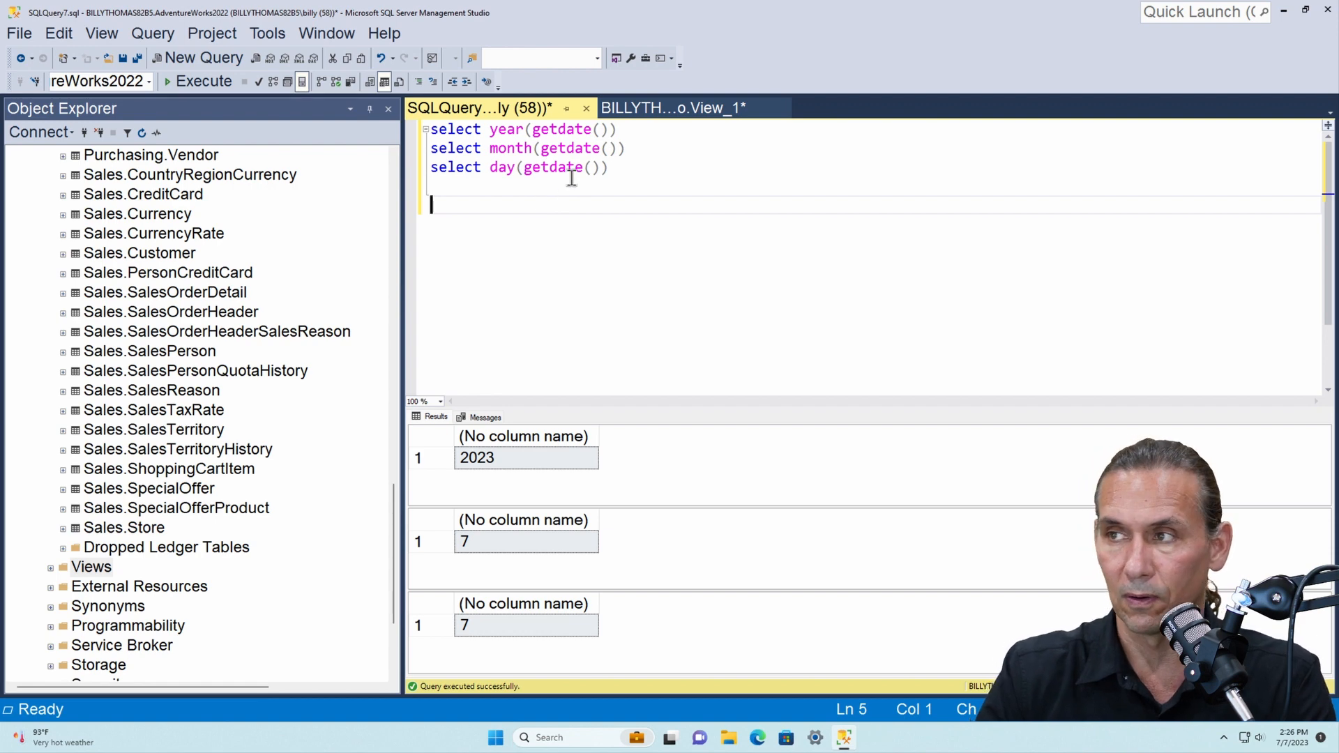
Step: In the View_1 designer, widen the ProductNumber results column and add LEN(ProductNumber) as a new output column
{"action": "left_click", "coordinate": [659, 108]}
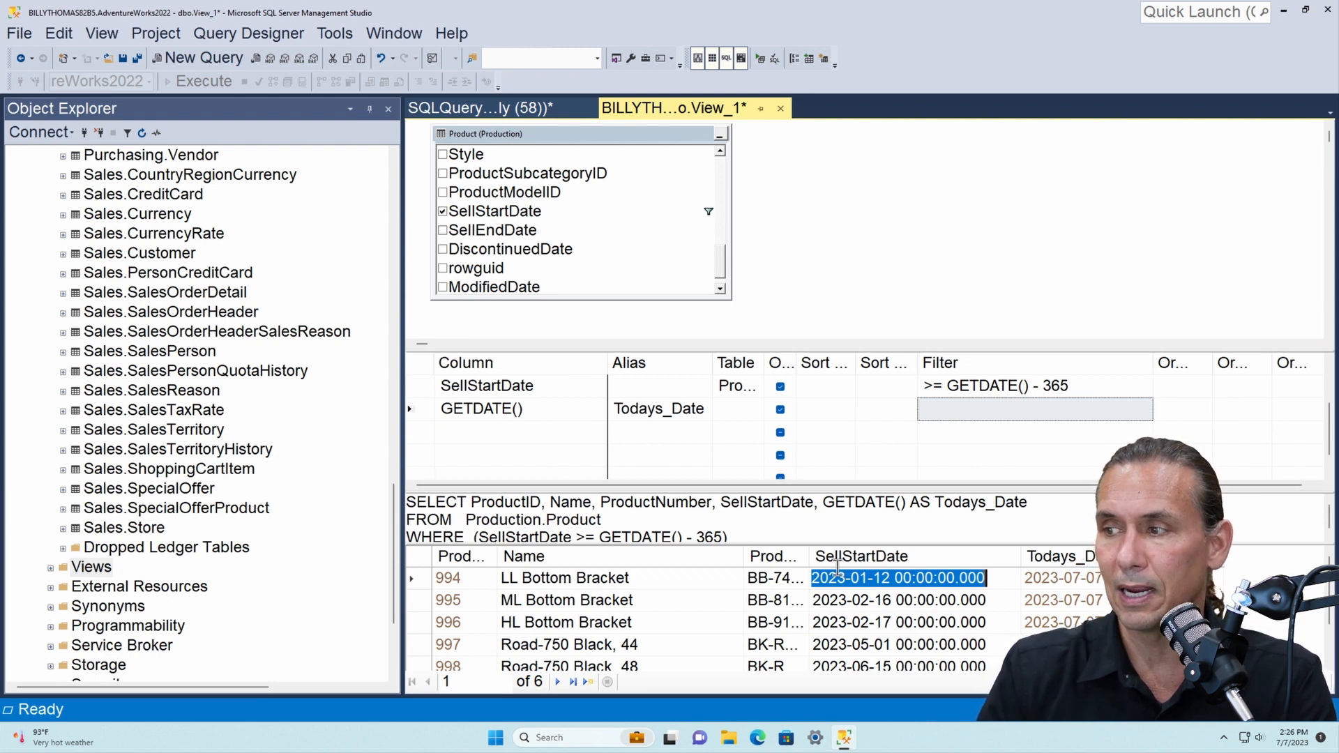
{"action": "double_click", "coordinate": [810, 558]}
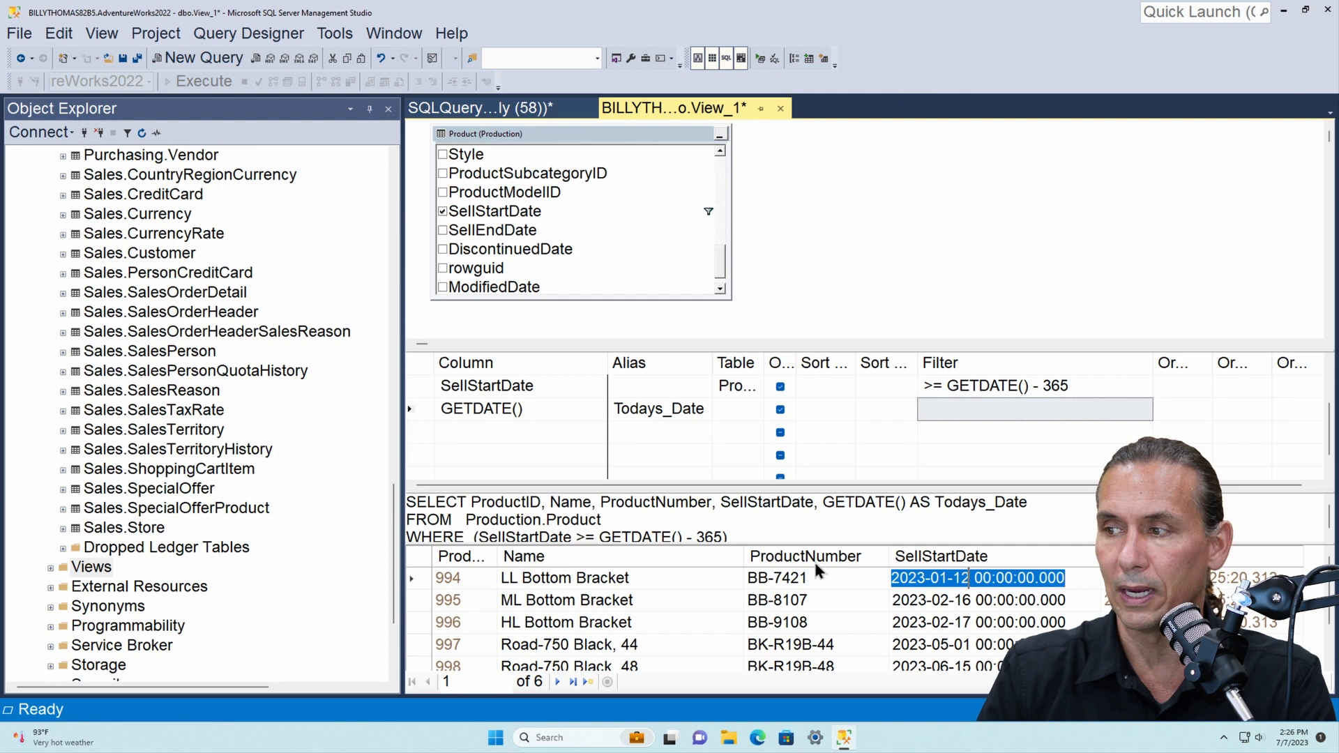
{"action": "left_click", "coordinate": [520, 432]}
{"action": "type", "text": "len("}
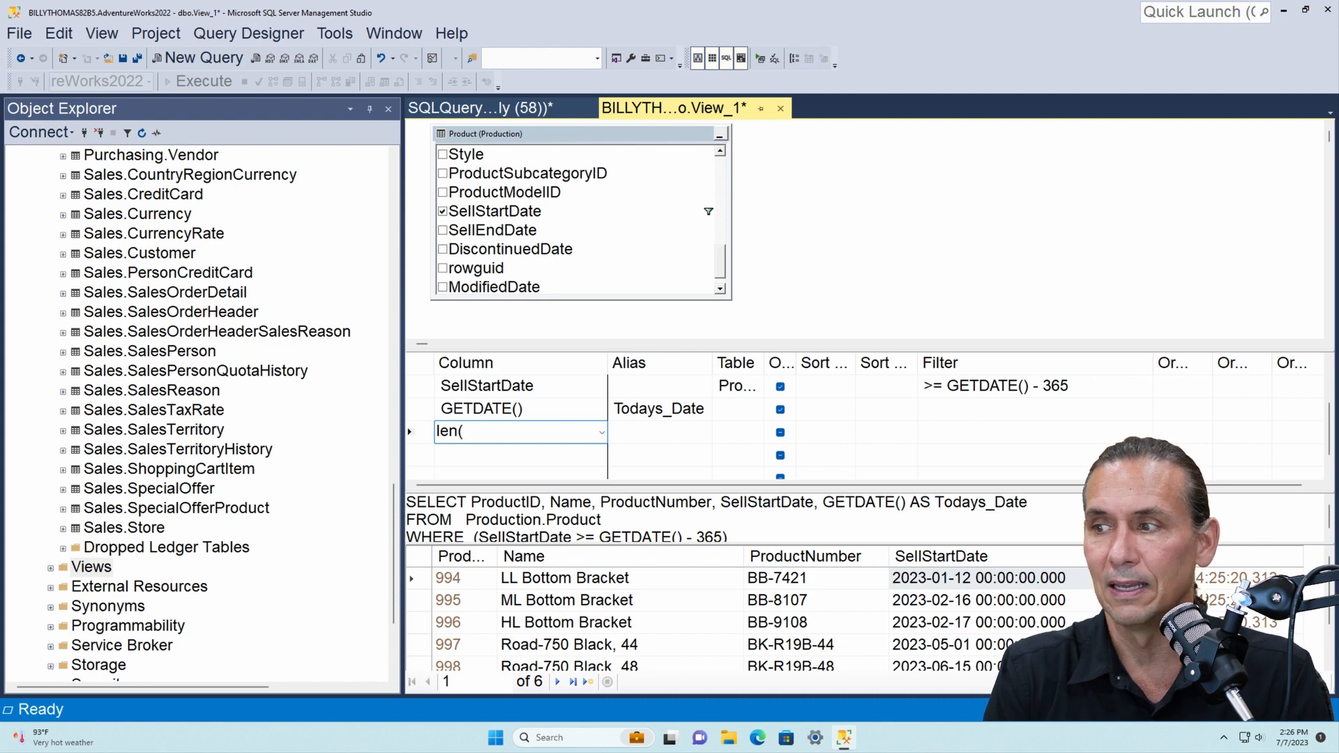
{"action": "type", "text": "Pr"}
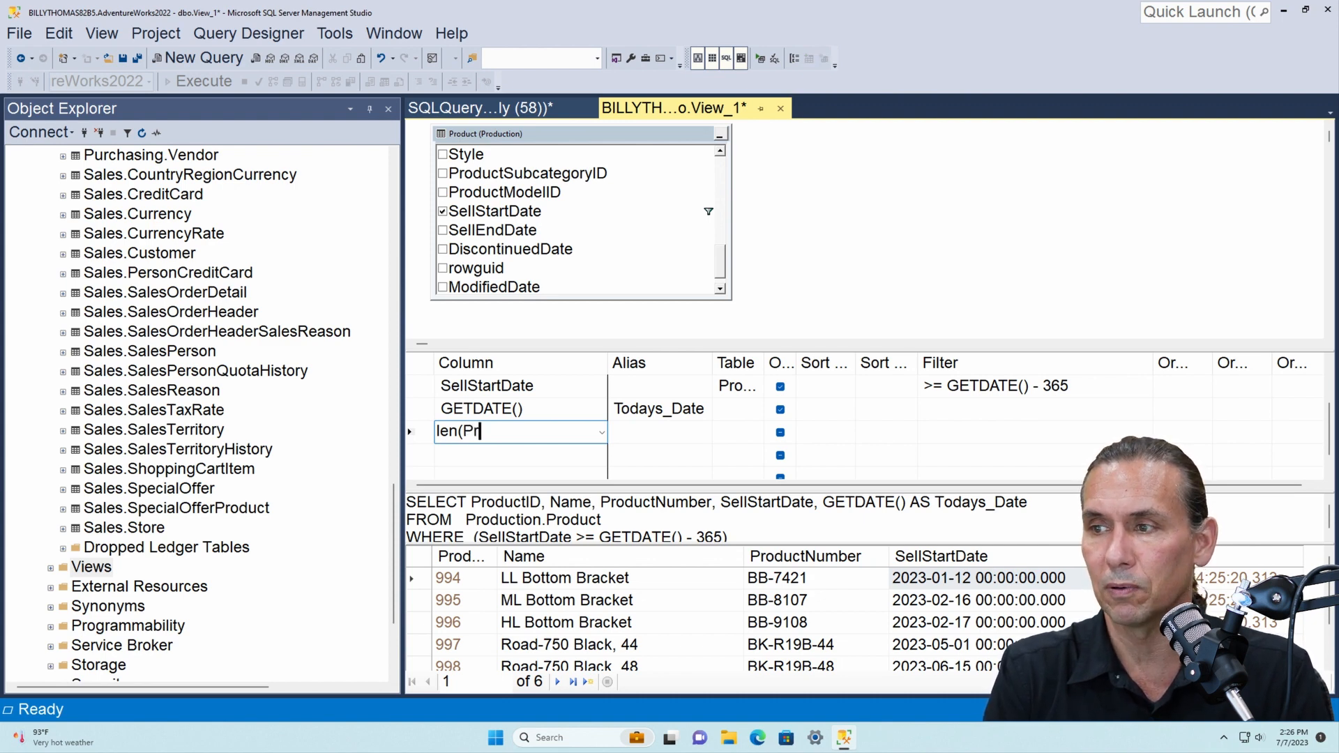
{"action": "type", "text": "odcu"}
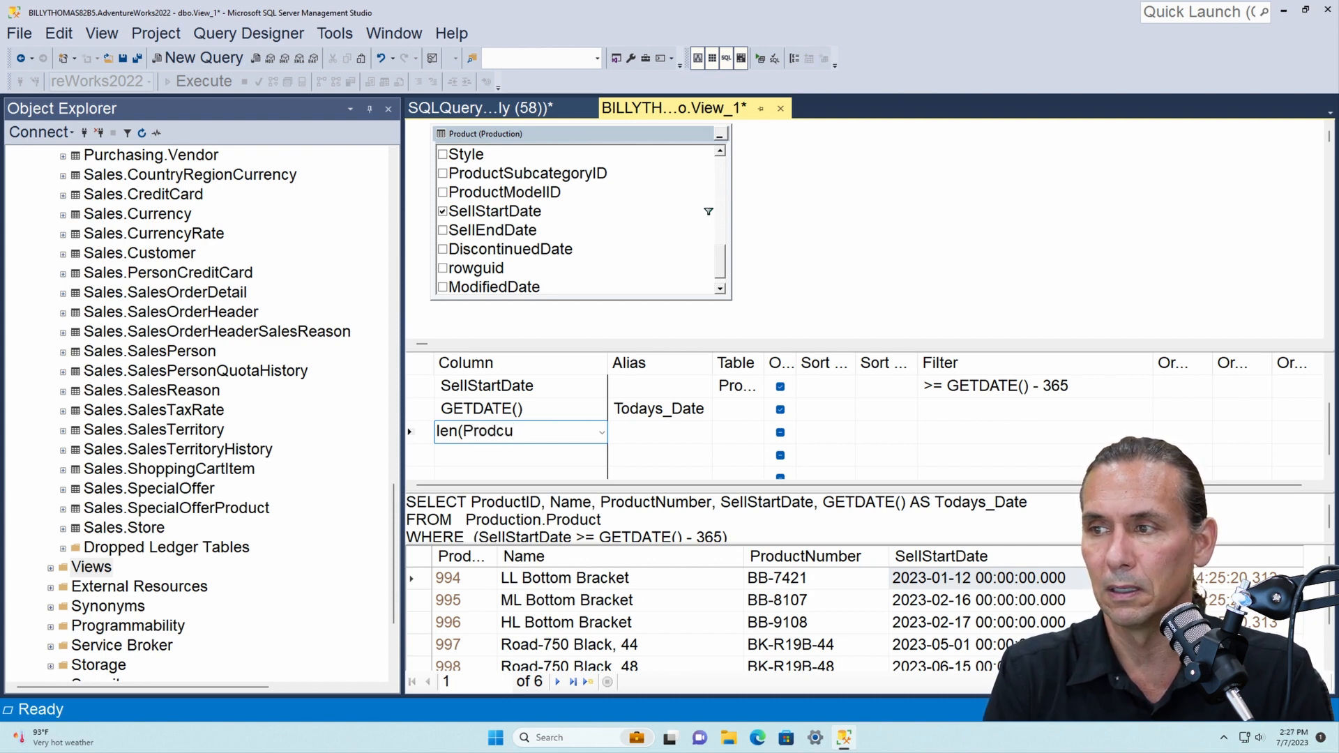
{"action": "key", "text": "BackSpace"}
{"action": "key", "text": "BackSpace"}
{"action": "type", "text": "uctNu"}
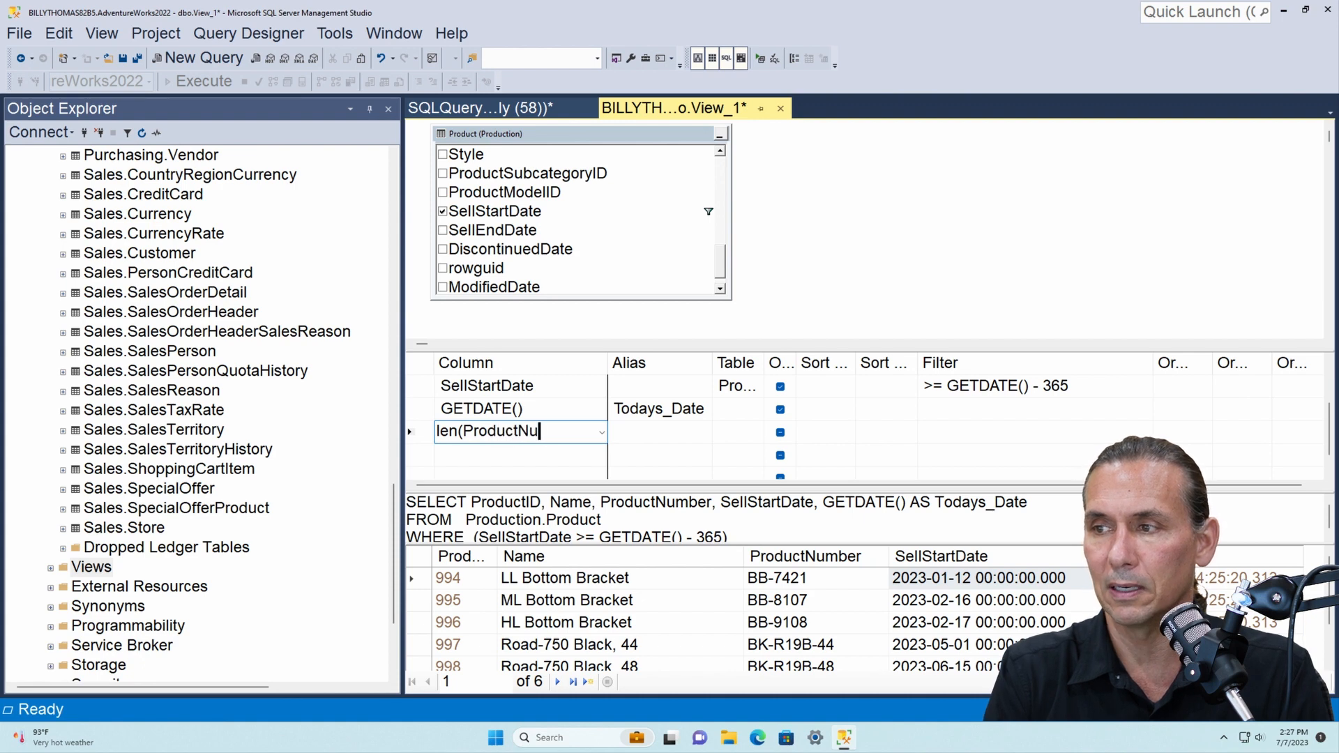
{"action": "type", "text": "mber)"}
{"action": "key", "text": "Return"}
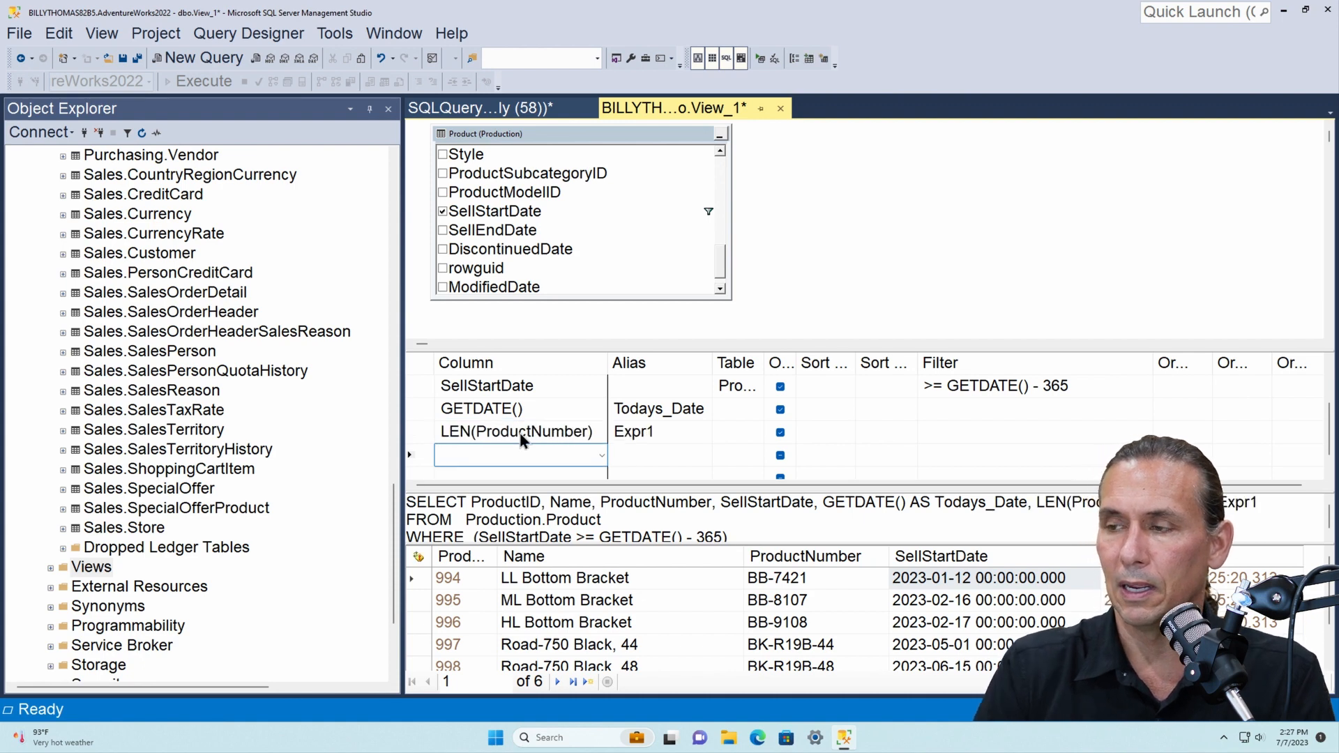
Step: Set the alias of the LEN(ProductNumber) column to Len_ProdNum and execute the view query
{"action": "left_click", "coordinate": [522, 438]}
{"action": "key", "text": "Tab"}
{"action": "type", "text": "Len"}
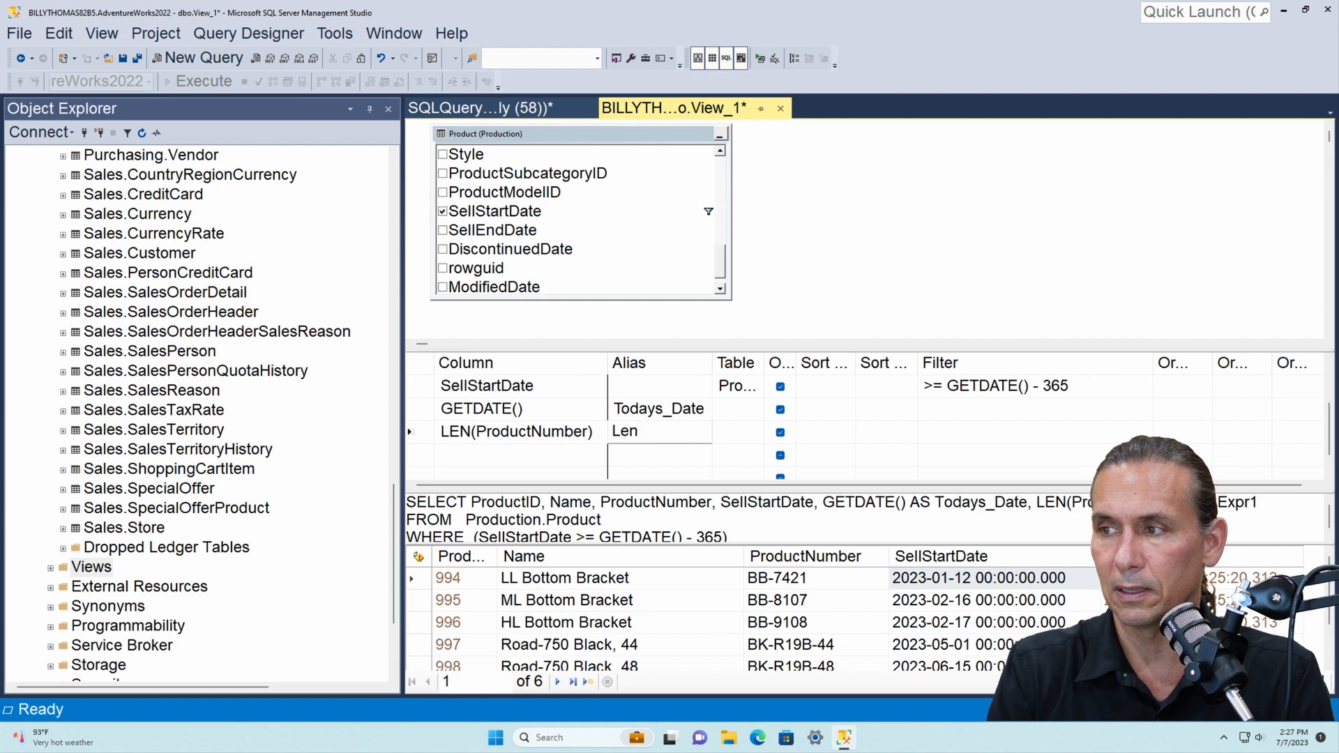
{"action": "type", "text": "_Prod"}
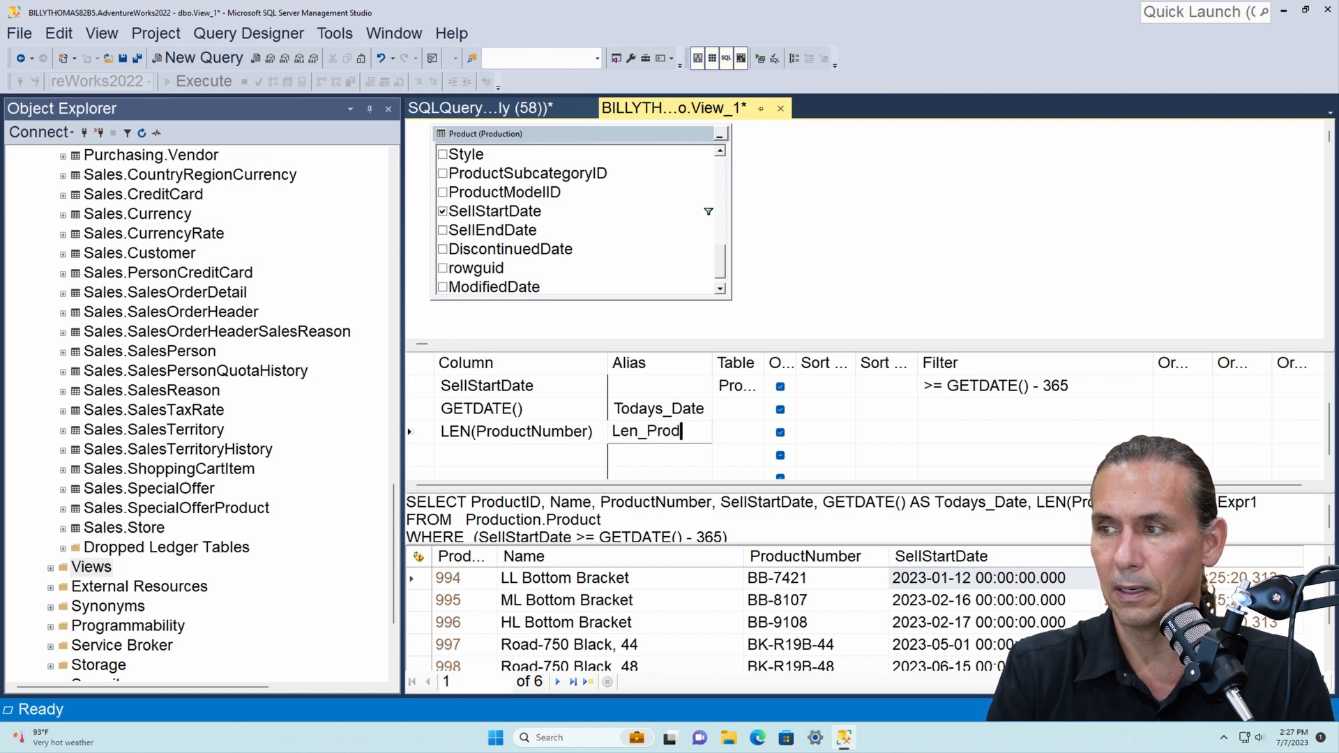
{"action": "type", "text": "Num"}
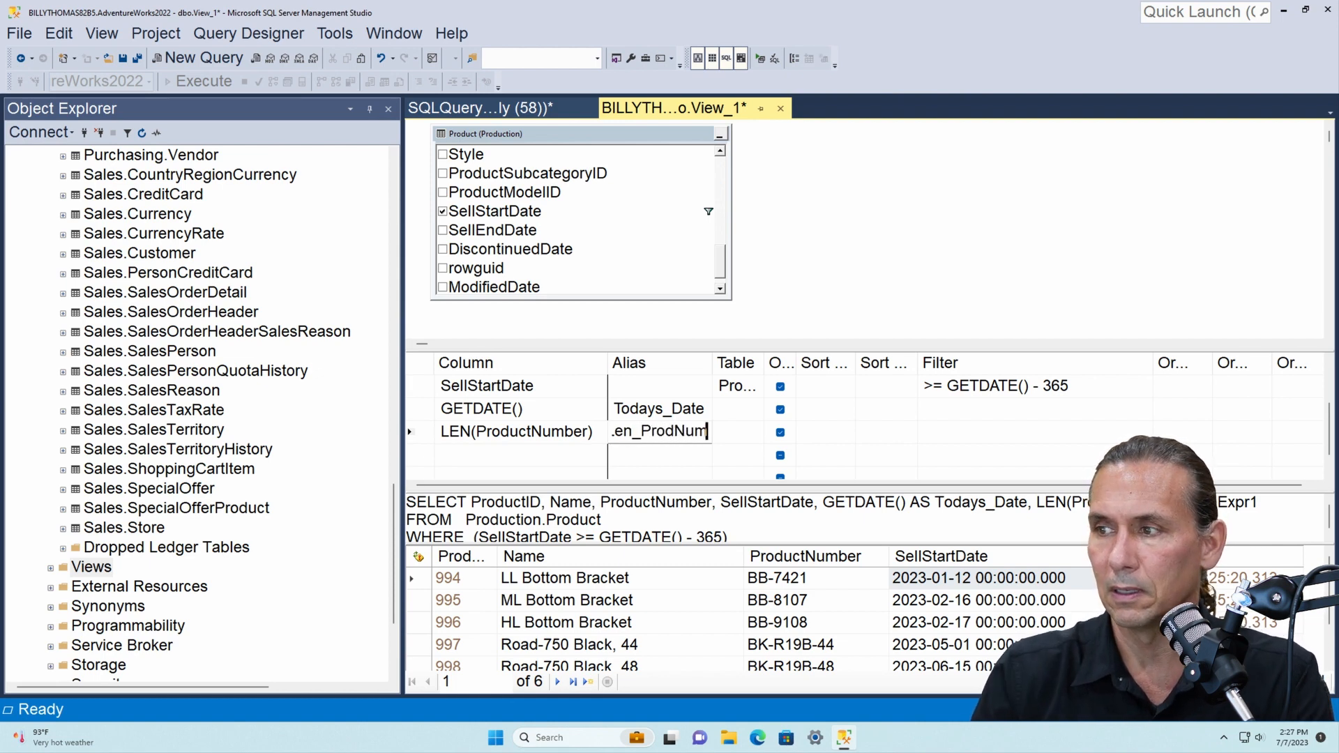
{"action": "left_click", "coordinate": [767, 58]}
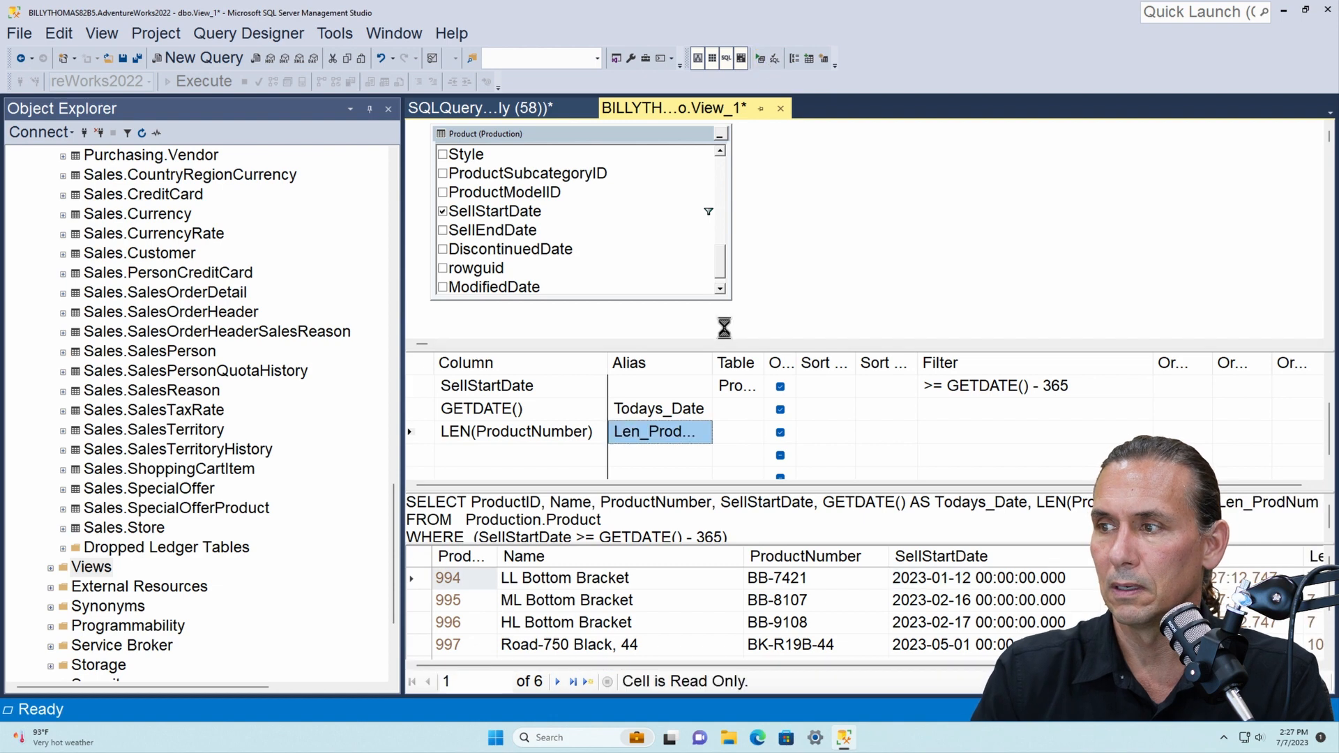
Step: Compare the ProductNumber values with their computed lengths across all result rows
{"action": "left_click_drag", "start_coordinate": [760, 657], "coordinate": [1008, 668]}
{"action": "scroll", "coordinate": [1116, 627], "scroll_direction": "up", "scroll_amount": 1}
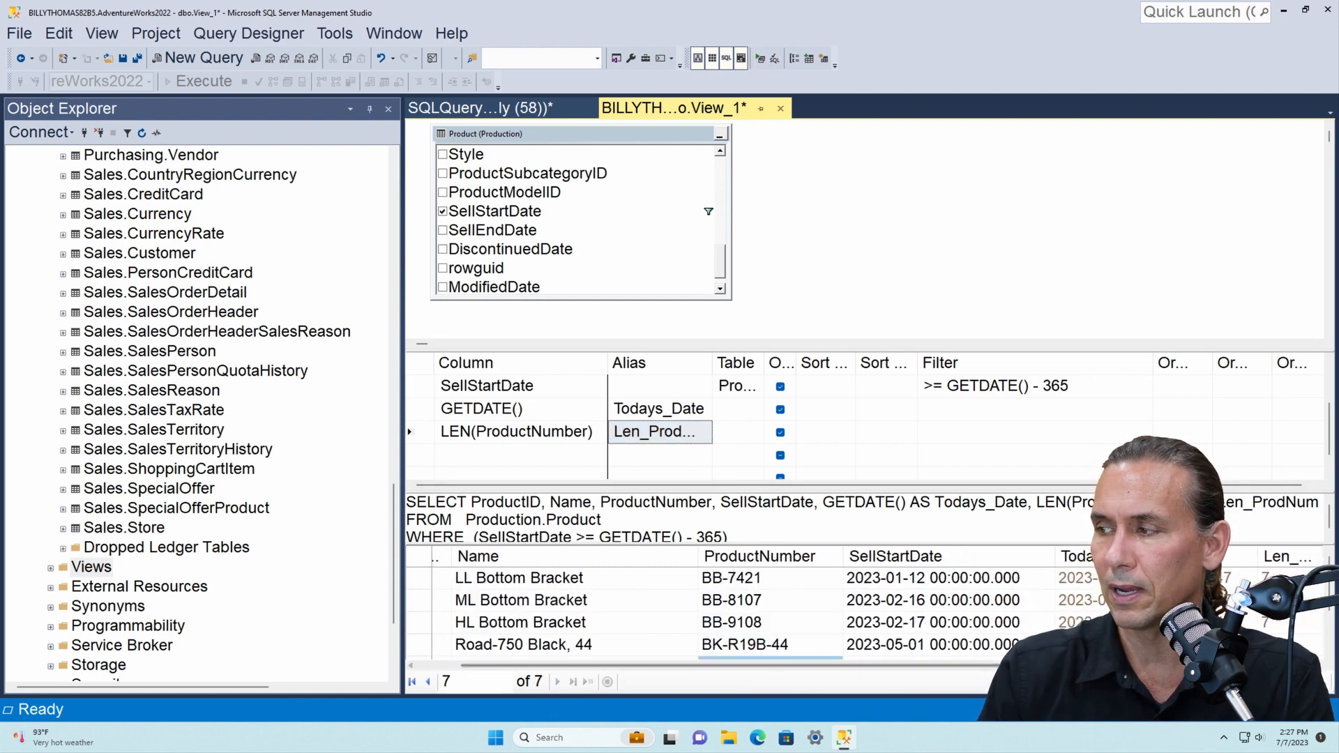
{"action": "scroll", "coordinate": [865, 614], "scroll_direction": "down", "scroll_amount": 1}
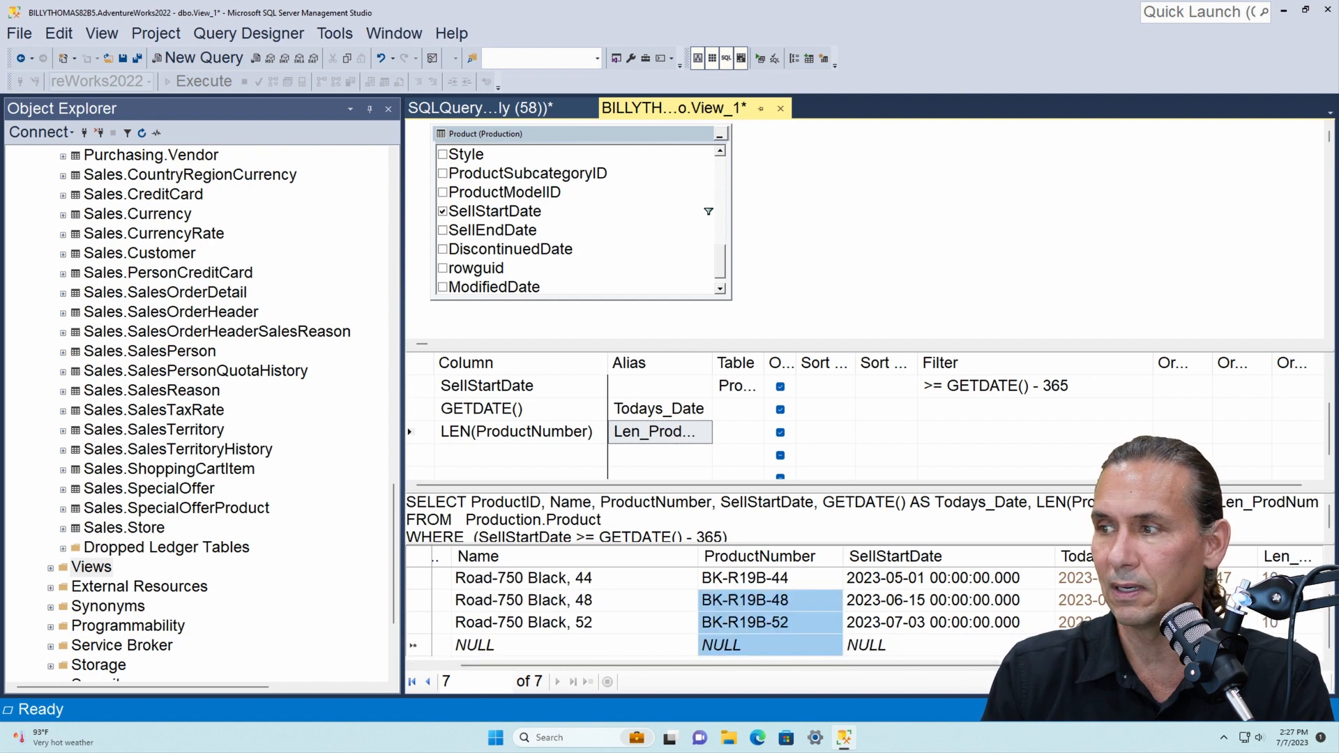
{"action": "scroll", "coordinate": [865, 614], "scroll_direction": "up", "scroll_amount": 1}
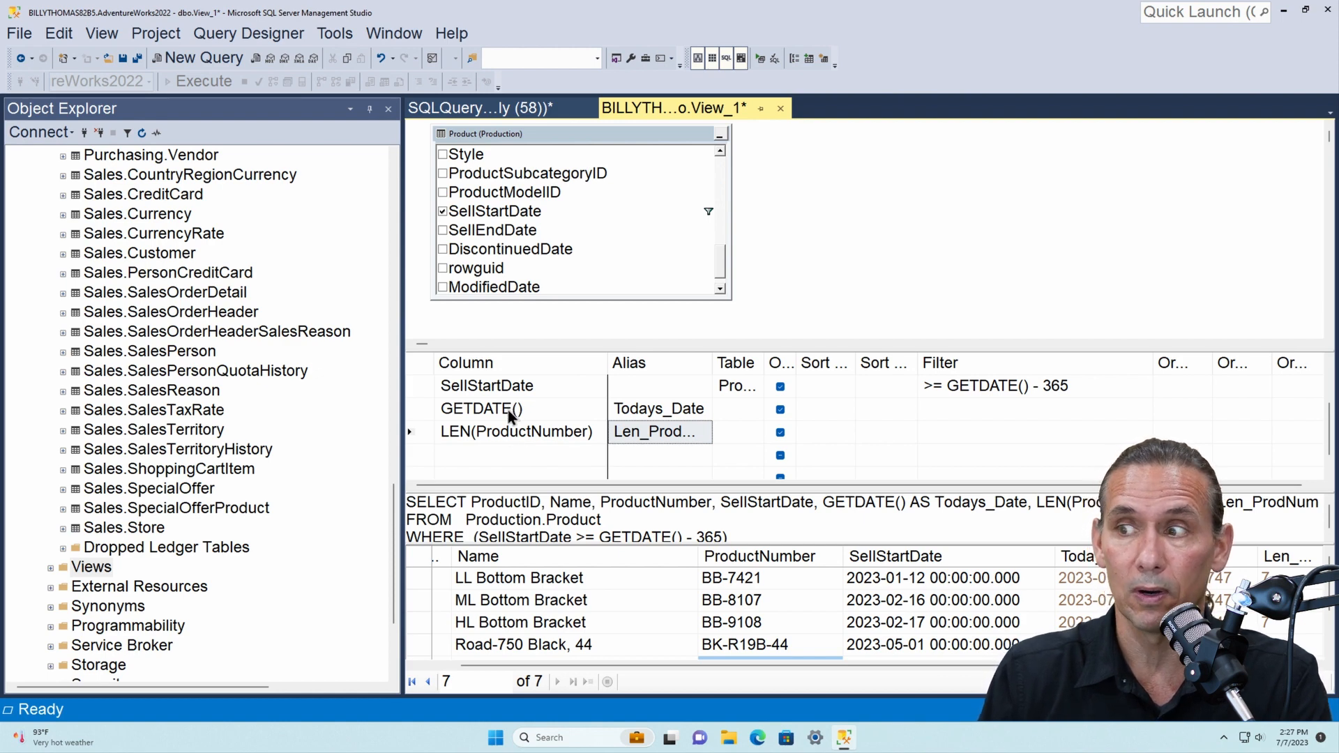
Step: Filter the LEN(ProductNumber) column with = 10 and execute the view query
{"action": "left_click", "coordinate": [954, 434]}
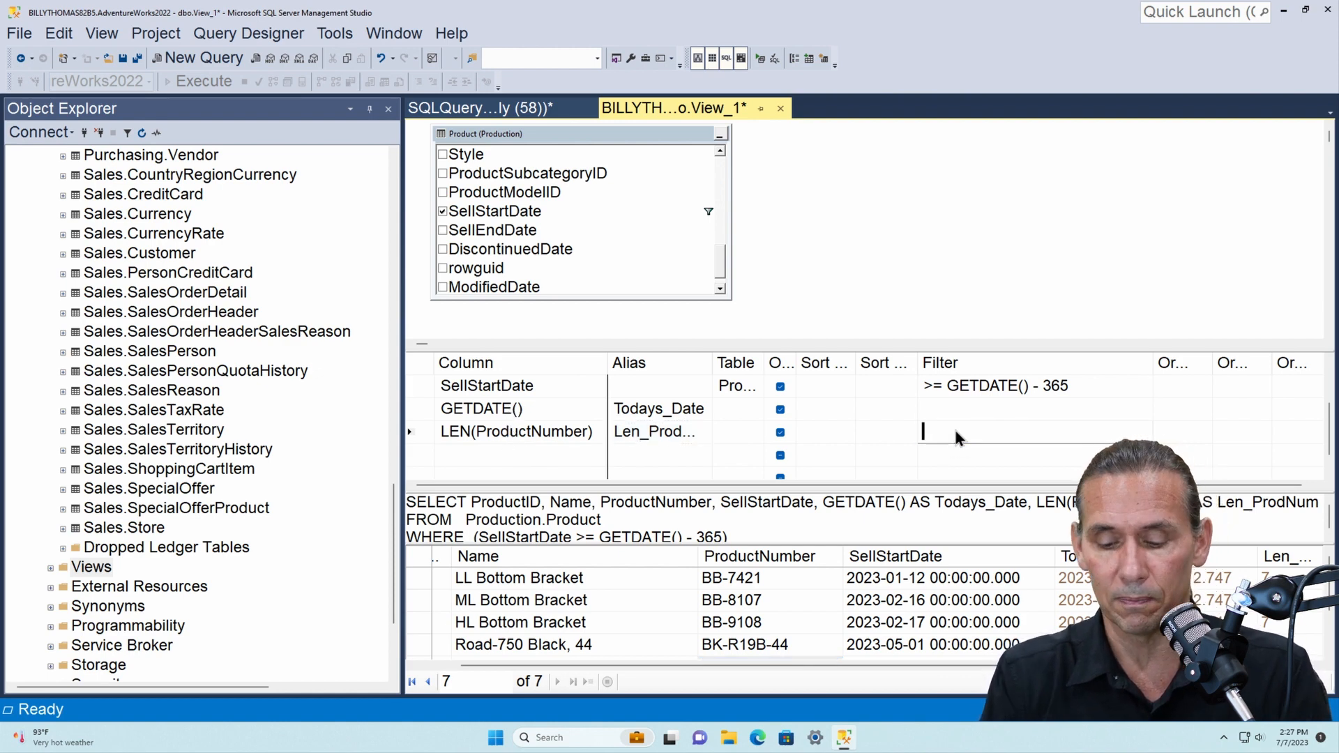
{"action": "type", "text": "= 10"}
{"action": "key", "text": "Return"}
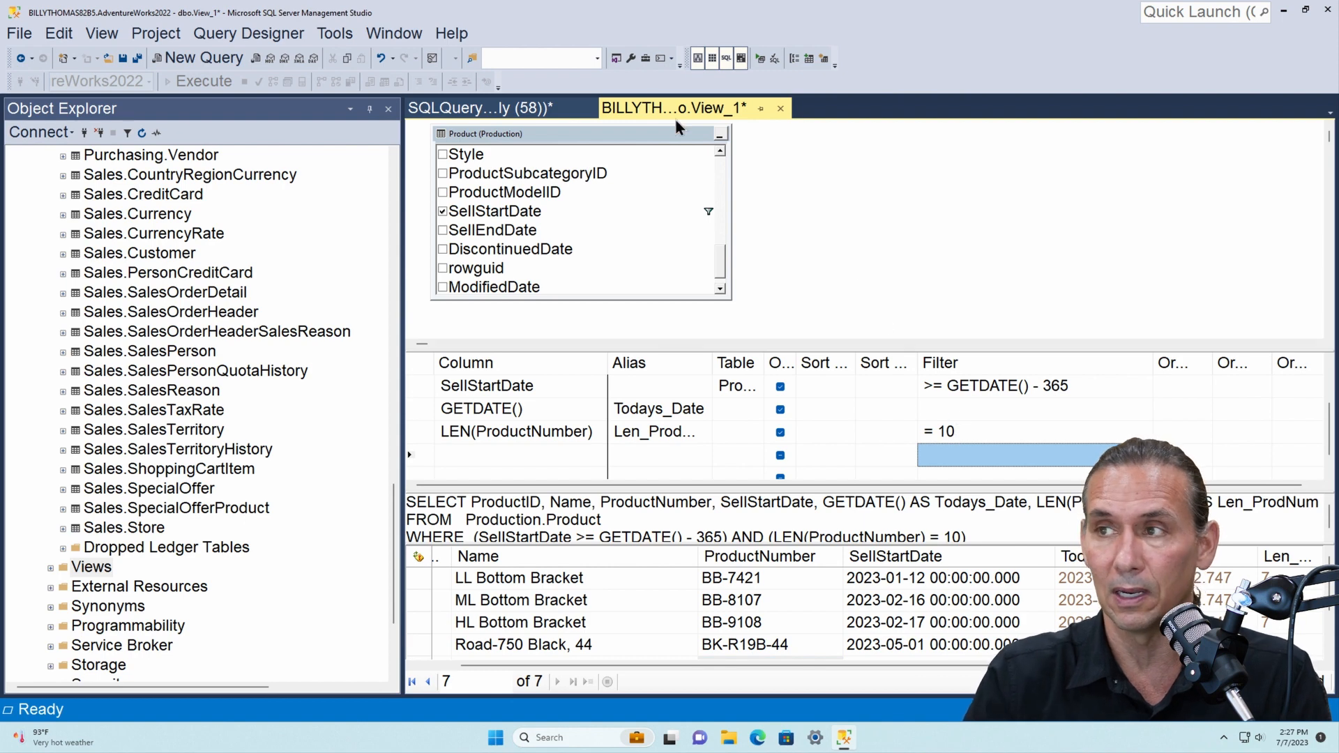
{"action": "left_click", "coordinate": [759, 57]}
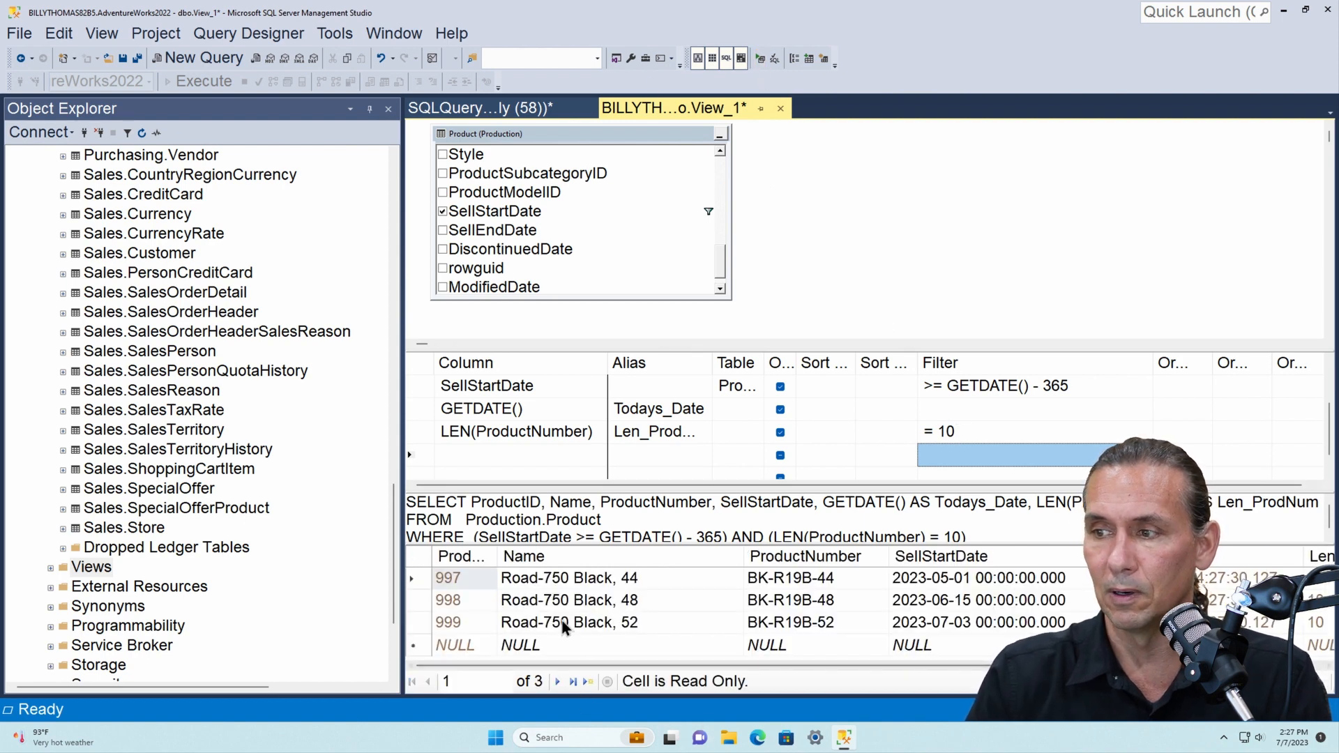